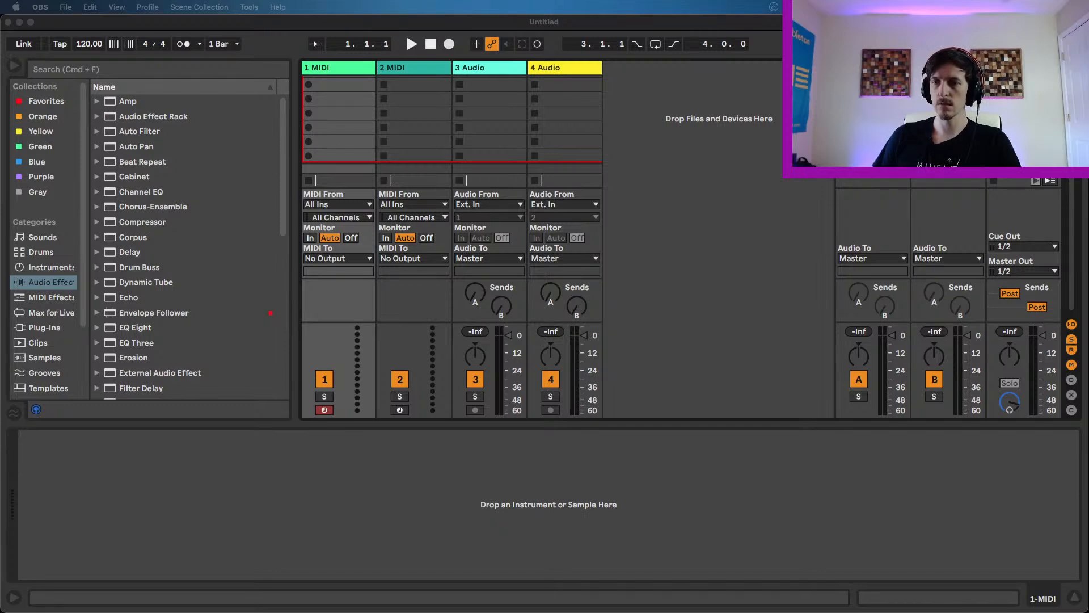
- Load the Wavetable instrument onto the first MIDI track
{"action": "left_click", "coordinate": [445, 531]}
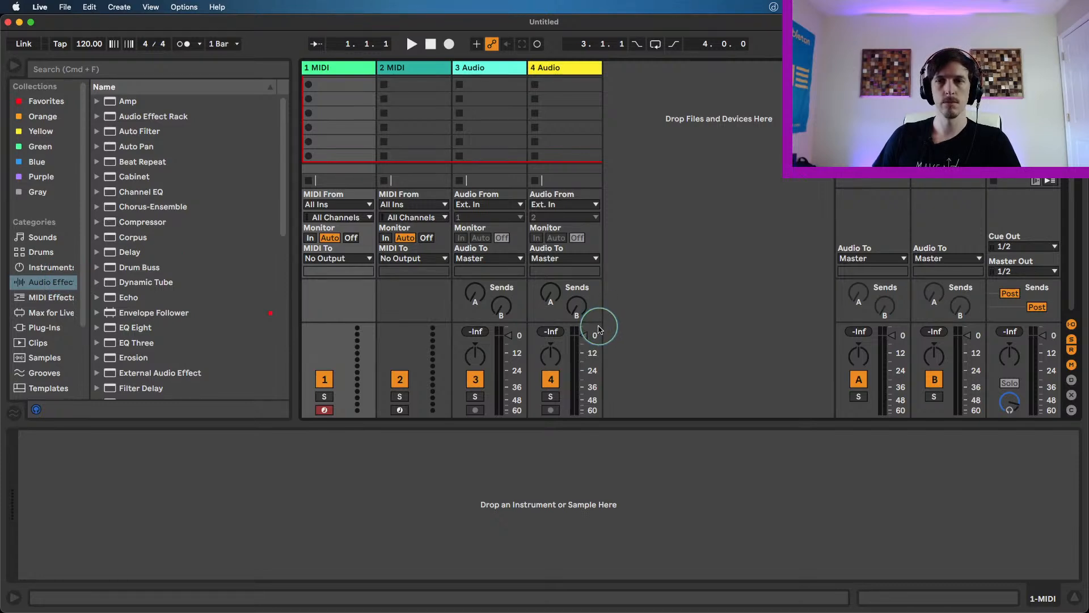
{"action": "left_click", "coordinate": [48, 267]}
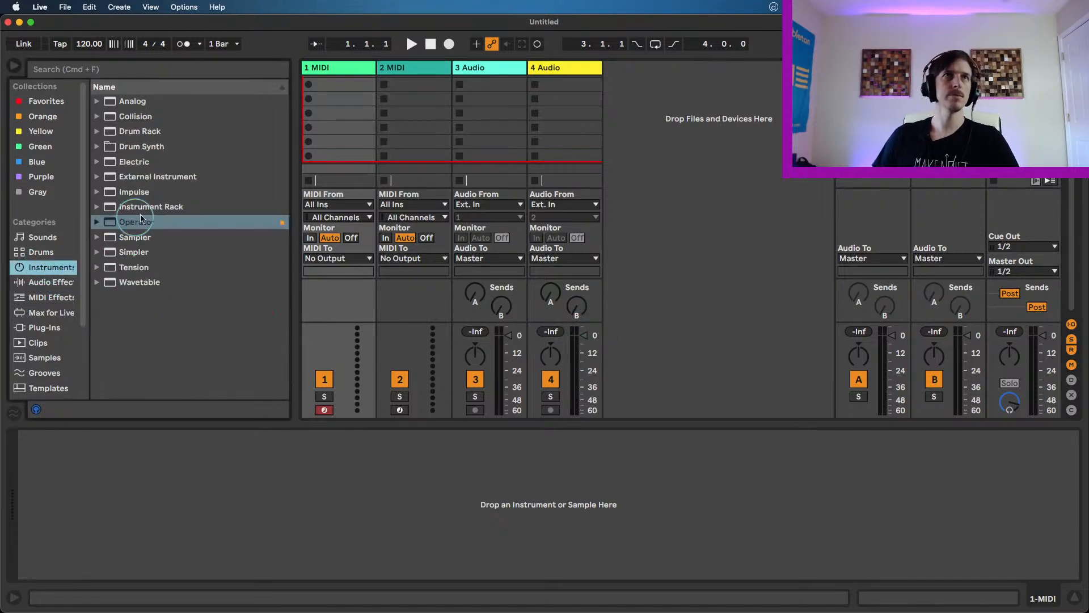
{"action": "left_click", "coordinate": [149, 281]}
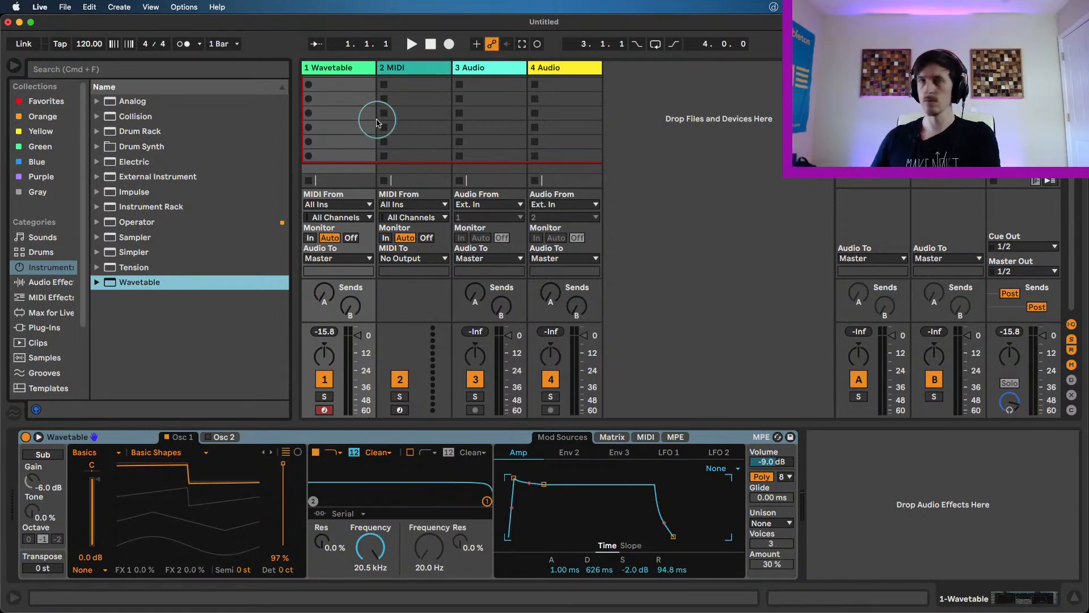
- Set Osc 1 to the Clipped Sweep wavetable from the Distortion category, with its wavetable position at 46 %
{"action": "left_click_drag", "start_coordinate": [218, 506], "coordinate": [230, 493]}
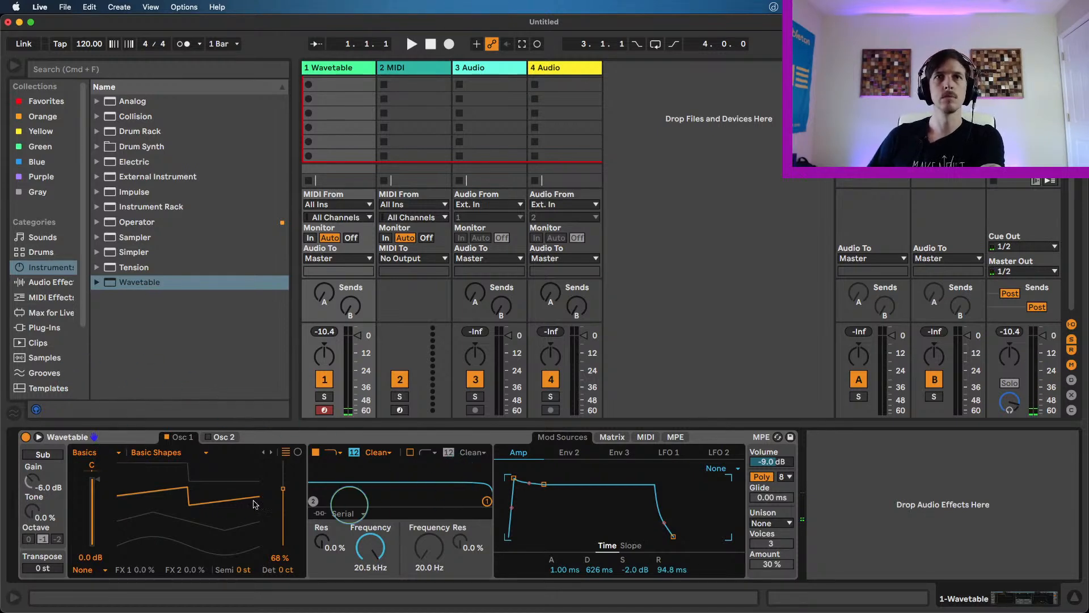
{"action": "left_click", "coordinate": [96, 454]}
{"action": "left_click", "coordinate": [98, 456]}
{"action": "left_click", "coordinate": [98, 456]}
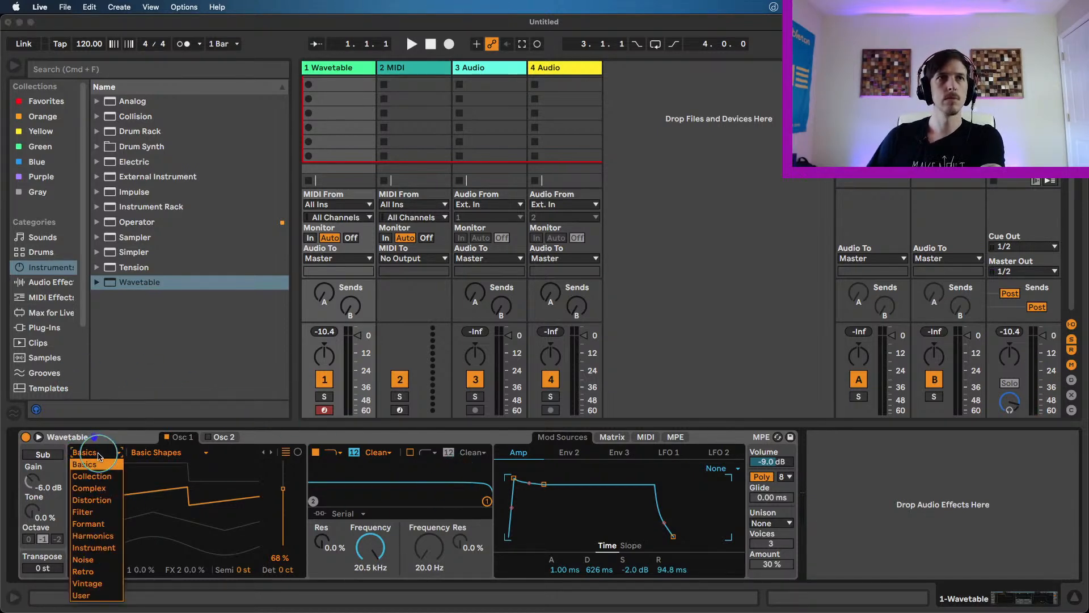
{"action": "left_click", "coordinate": [91, 499]}
{"action": "left_click_drag", "start_coordinate": [281, 504], "coordinate": [282, 520]}
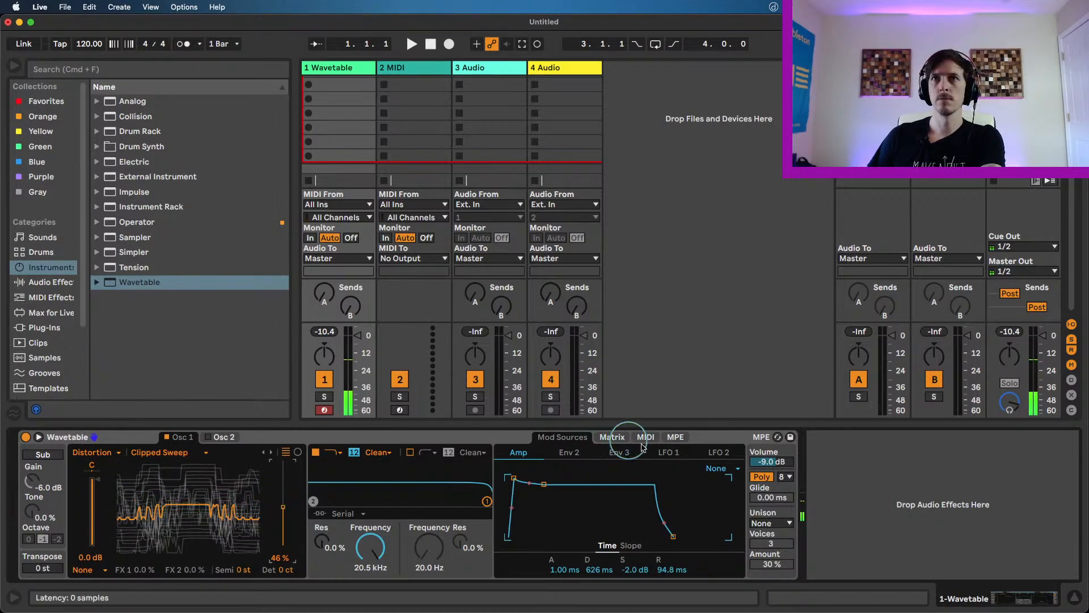
- Modulate Osc 1 Pos with LFO 1 by 62 in the matrix and set LFO 1's rate to 0.23 Hz
{"action": "left_click", "coordinate": [618, 440]}
{"action": "left_click_drag", "start_coordinate": [674, 498], "coordinate": [674, 493]}
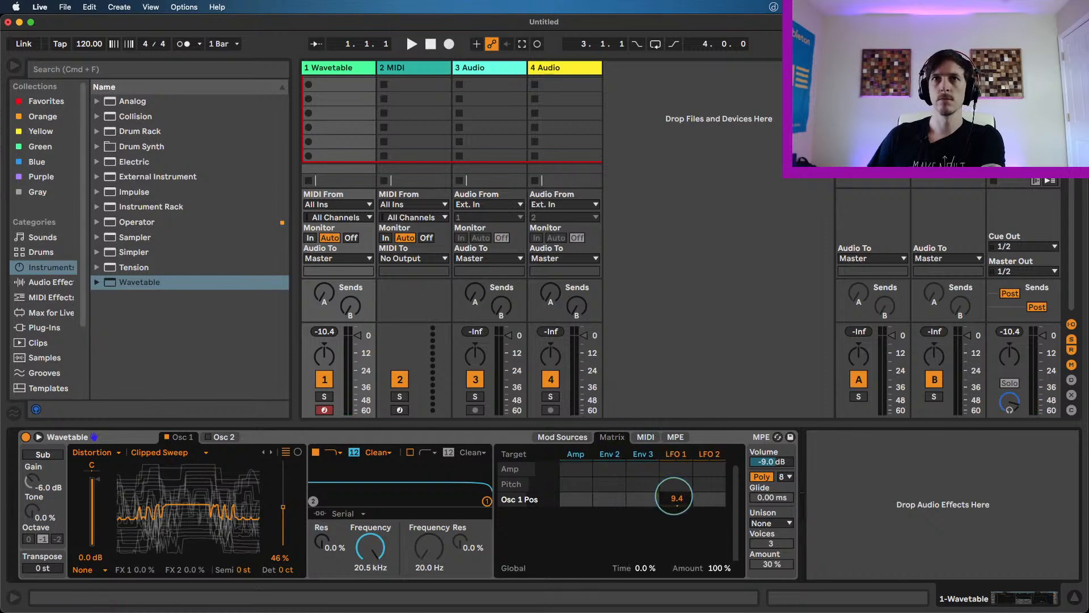
{"action": "left_click", "coordinate": [570, 437]}
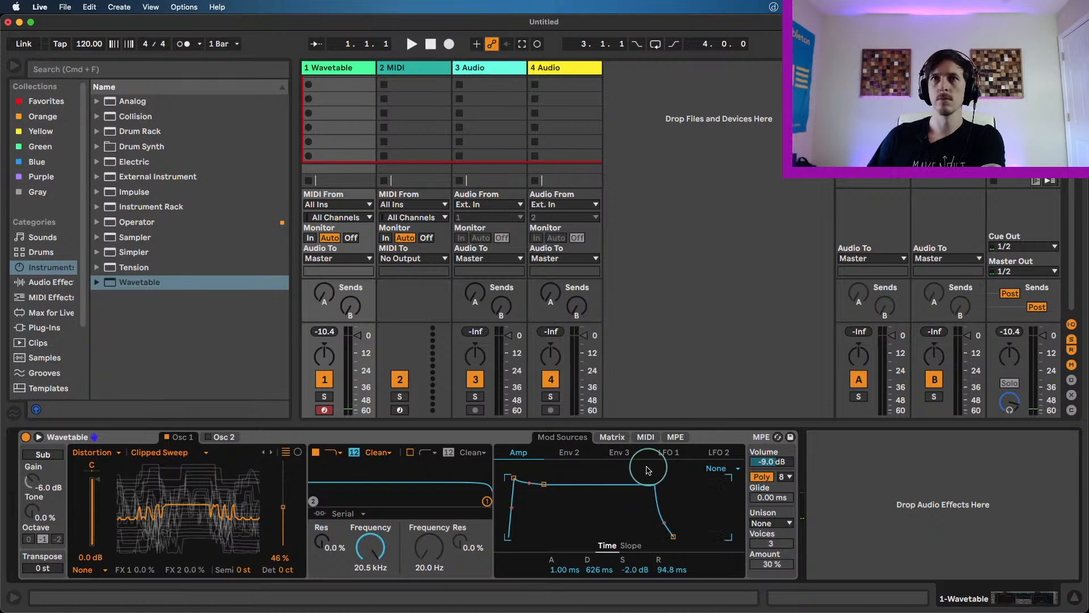
{"action": "left_click", "coordinate": [668, 453]}
{"action": "mouse_move", "coordinate": [561, 570]}
{"action": "left_mouse_down"}
{"action": "mouse_move", "coordinate": [561, 587]}
{"action": "mouse_move", "coordinate": [561, 576]}
{"action": "left_mouse_up"}
- Audition other wavetables on Osc 1, from DP Fold, Freak and Phased through to Modern Sweep 1 and 2
{"action": "left_click", "coordinate": [272, 452]}
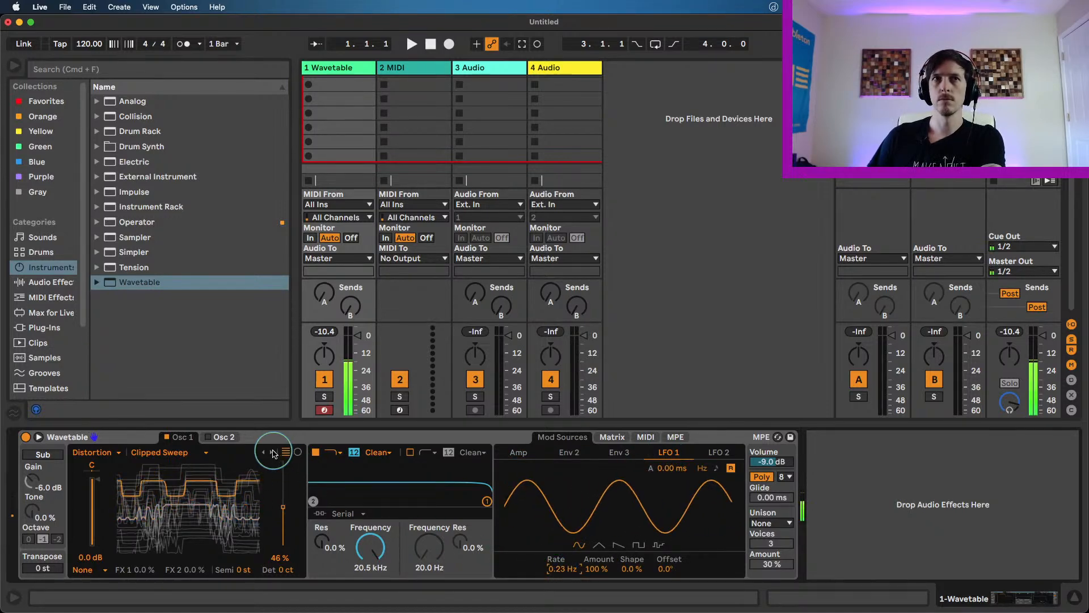
{"action": "left_click_drag", "start_coordinate": [283, 507], "coordinate": [284, 476]}
{"action": "left_click", "coordinate": [271, 453]}
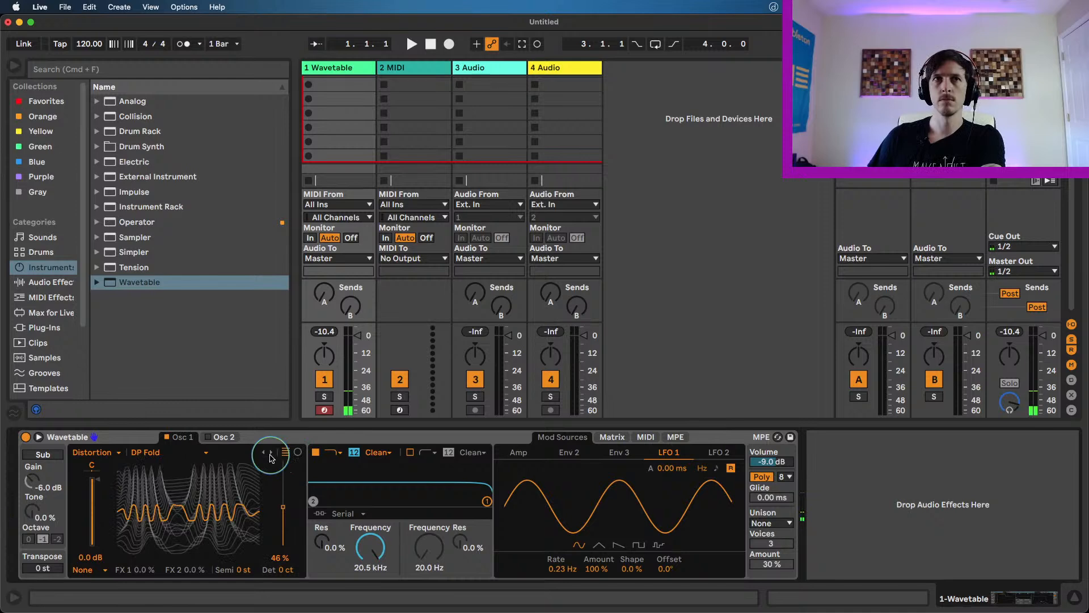
{"action": "left_click", "coordinate": [271, 453]}
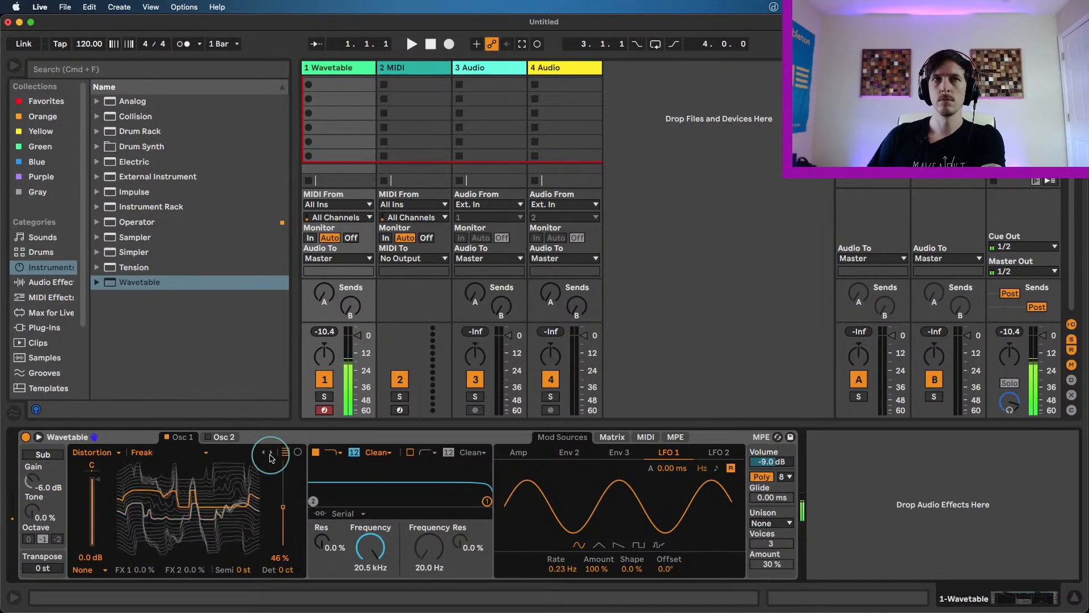
{"action": "left_click", "coordinate": [271, 452]}
{"action": "left_click", "coordinate": [271, 453]}
{"action": "left_click", "coordinate": [271, 453]}
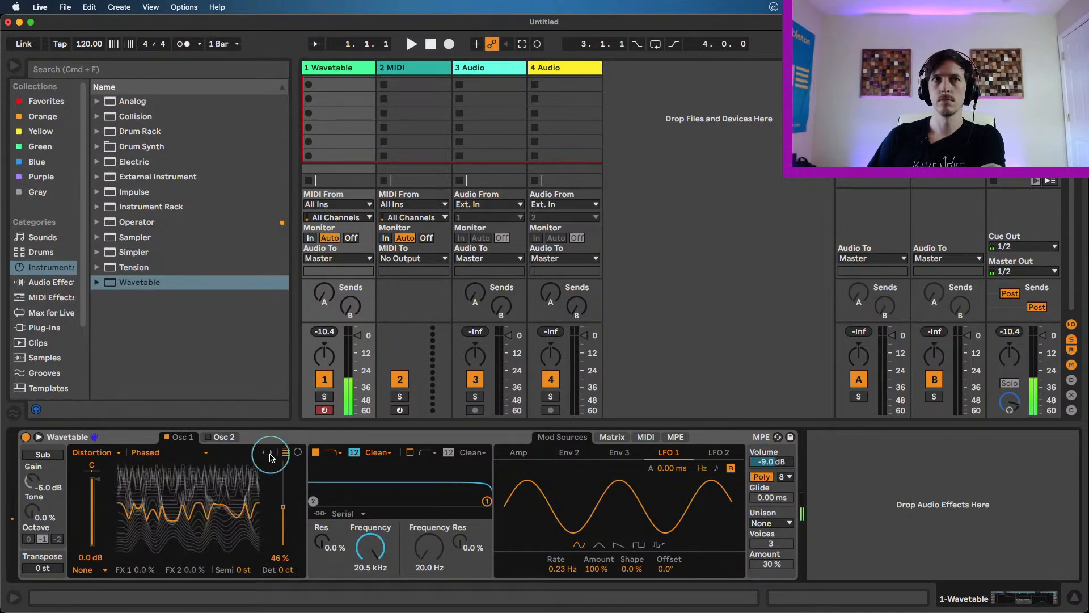
{"action": "left_click", "coordinate": [271, 453]}
{"action": "left_click", "coordinate": [271, 453]}
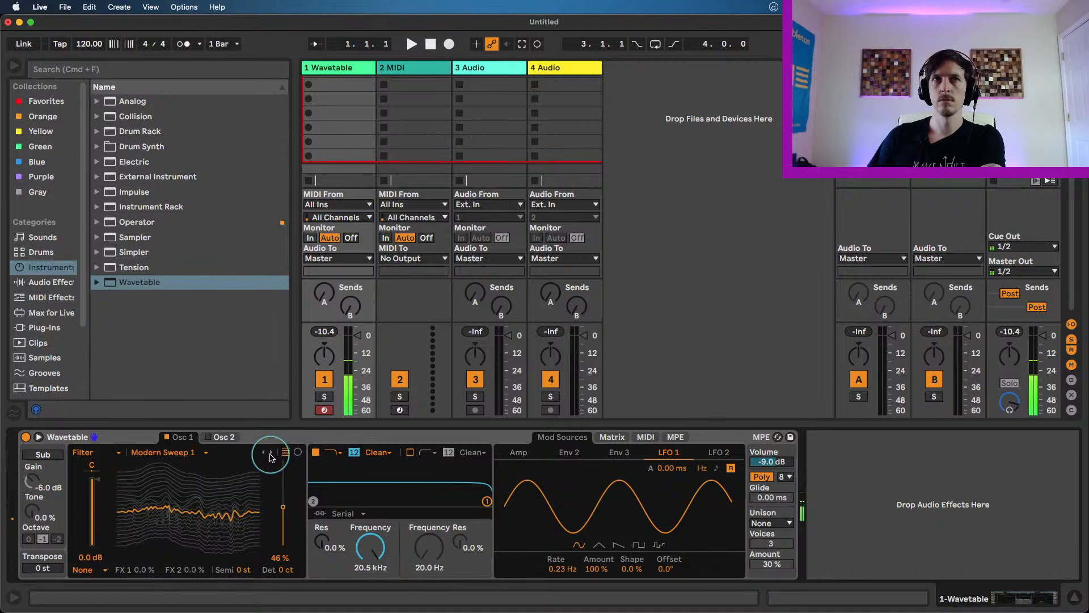
{"action": "left_click", "coordinate": [272, 452]}
- Return Osc 1 to the Distortion category and choose the Brutal Metal wavetable
{"action": "left_click", "coordinate": [164, 453]}
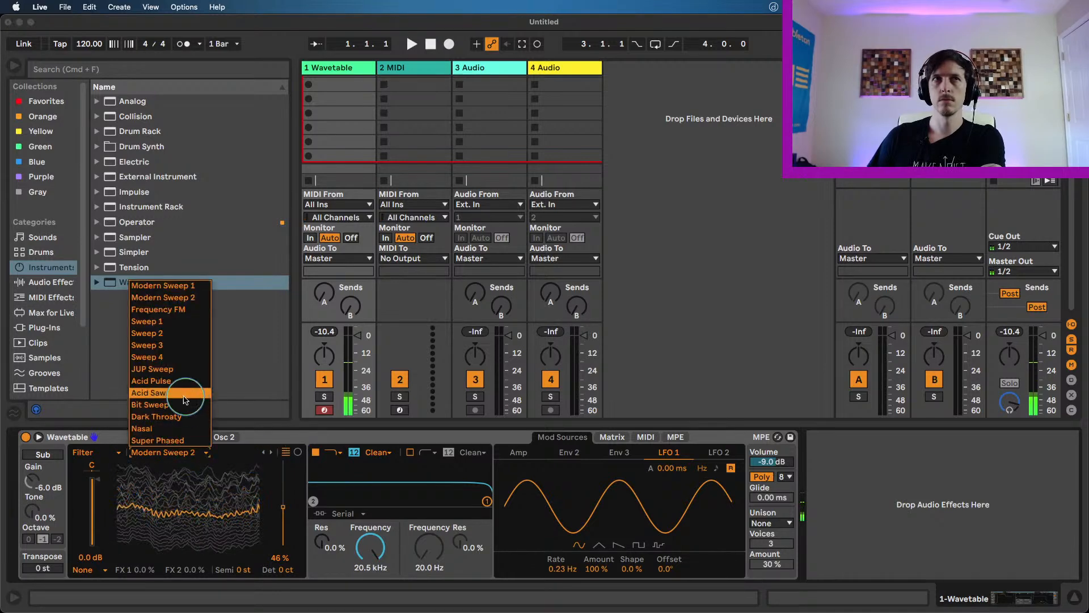
{"action": "left_click", "coordinate": [100, 453]}
{"action": "left_click", "coordinate": [107, 500]}
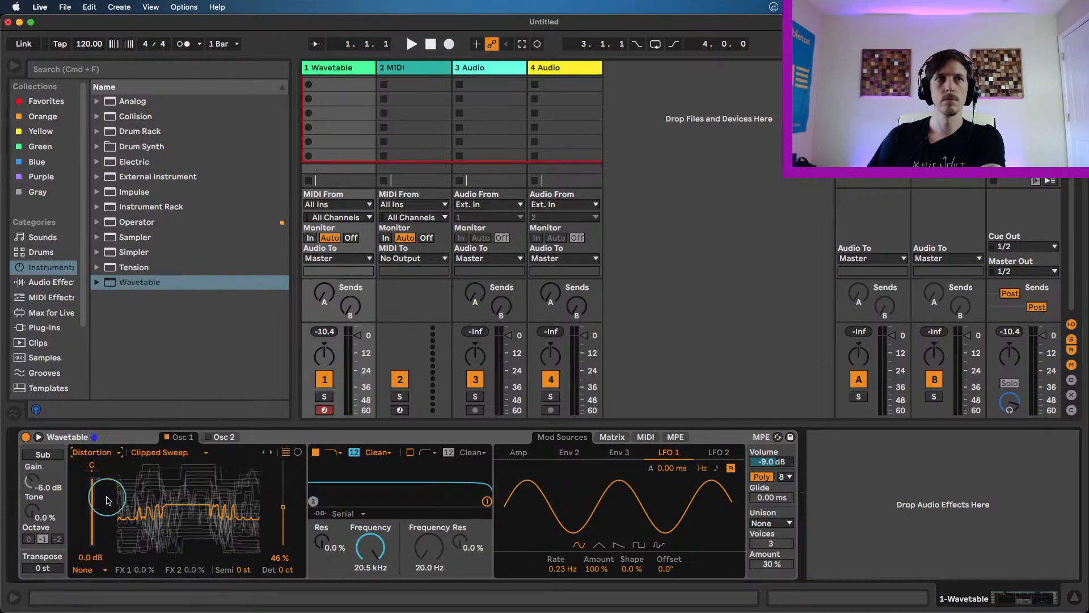
{"action": "left_click", "coordinate": [271, 453]}
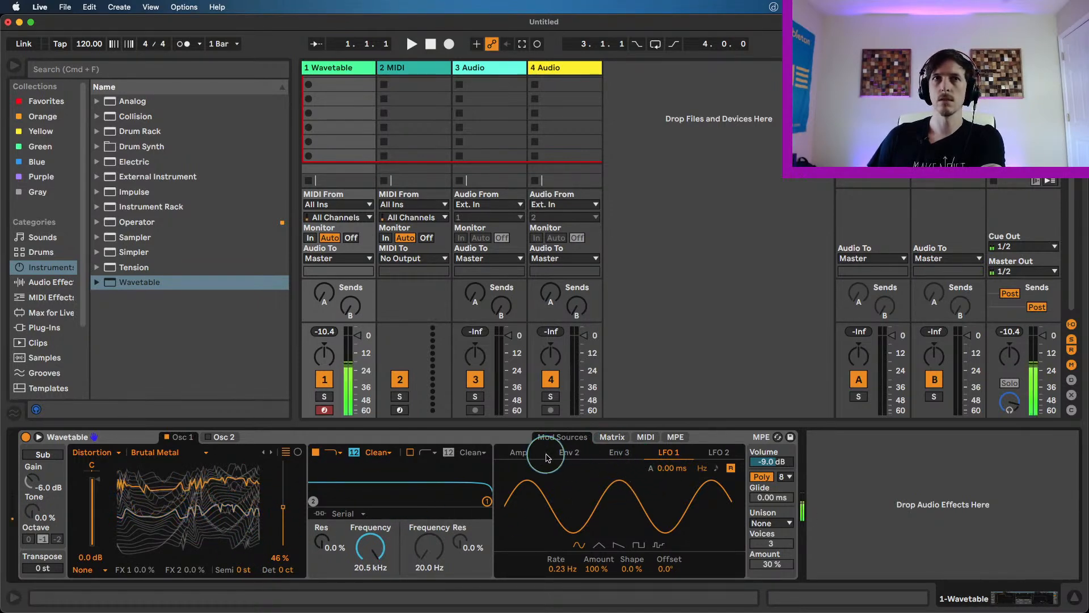
- Switch Osc 1 off and enable Osc 2
{"action": "left_click", "coordinate": [166, 438]}
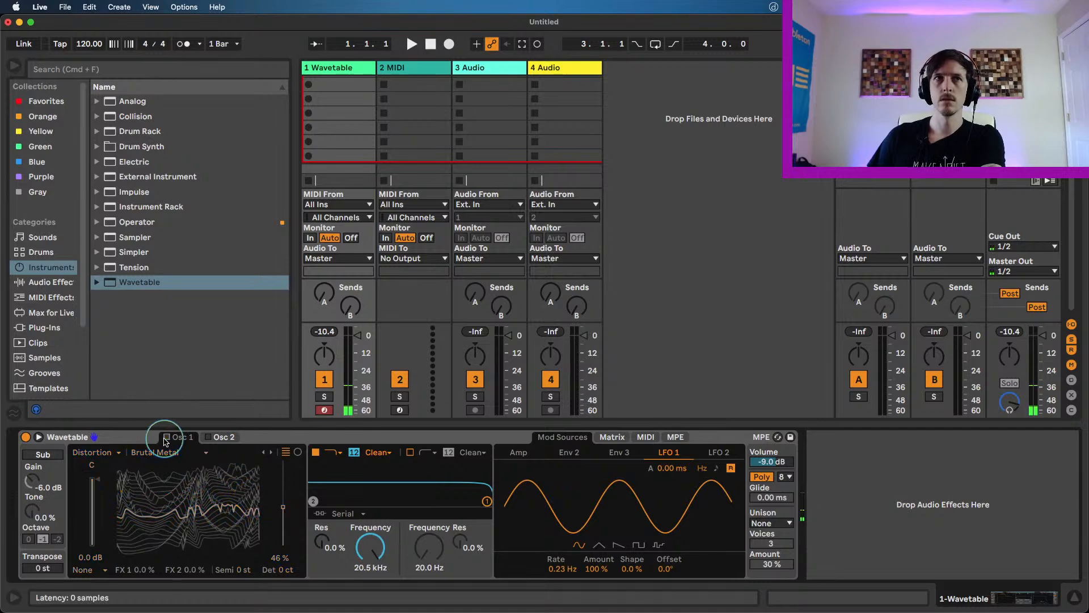
{"action": "left_click", "coordinate": [220, 436]}
{"action": "left_click", "coordinate": [208, 437]}
- Set Osc 2 to the Bitten Filter wavetable from the Complex category, with its wavetable position at 54 %
{"action": "left_click", "coordinate": [107, 454]}
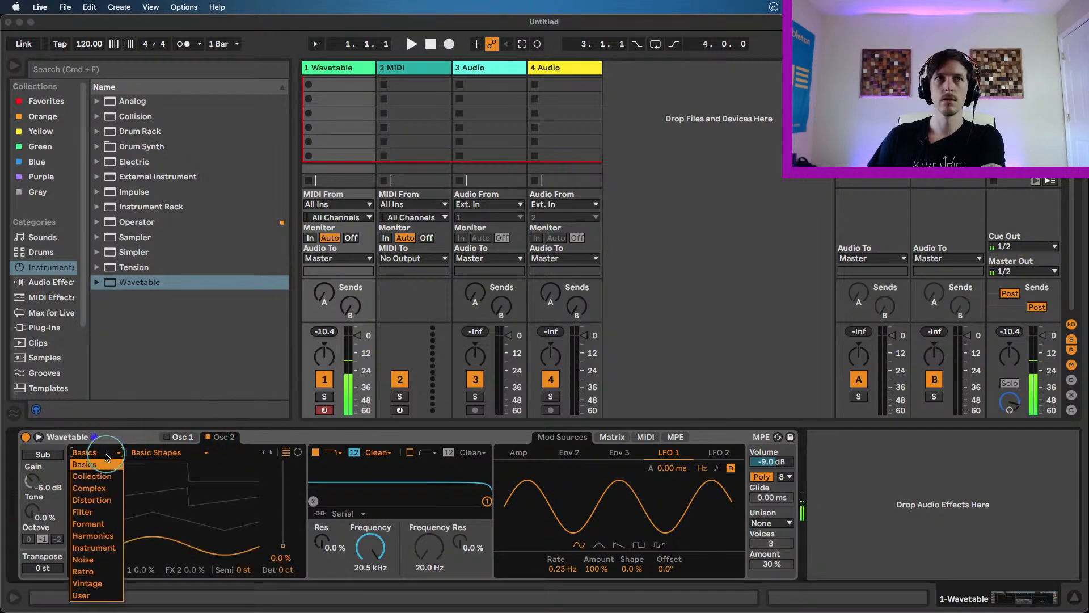
{"action": "left_click", "coordinate": [91, 488]}
{"action": "left_click_drag", "start_coordinate": [253, 506], "coordinate": [246, 504]}
{"action": "left_click", "coordinate": [271, 452]}
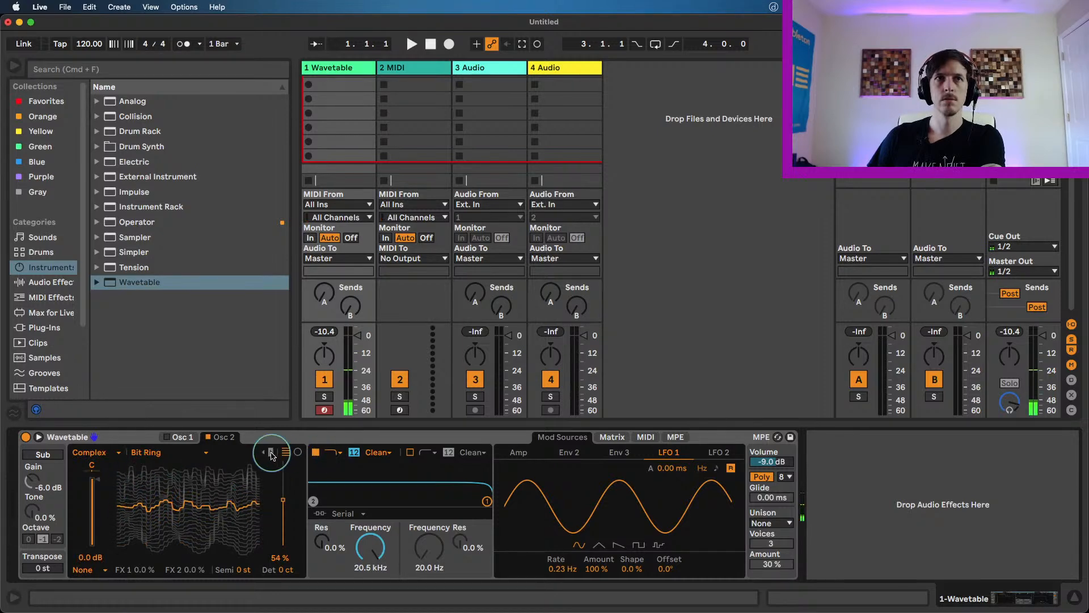
{"action": "left_click", "coordinate": [271, 453]}
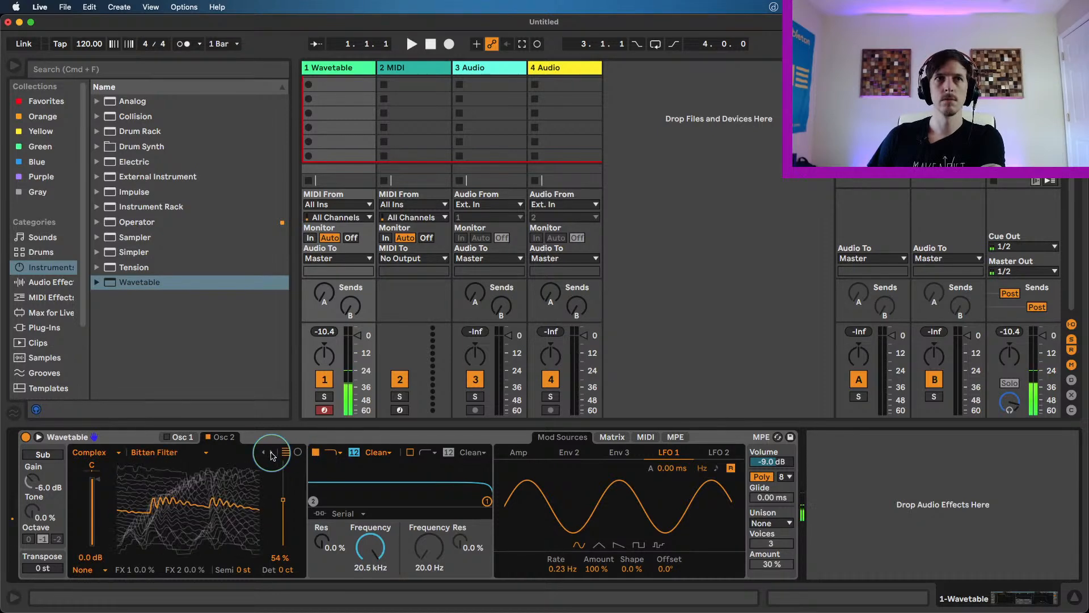
- Modulate Osc 2 Pos with LFO 2 by 39 in the matrix and set LFO 2's rate to 0.29 Hz
{"action": "left_click", "coordinate": [613, 437]}
{"action": "left_click_drag", "start_coordinate": [710, 514], "coordinate": [713, 512]}
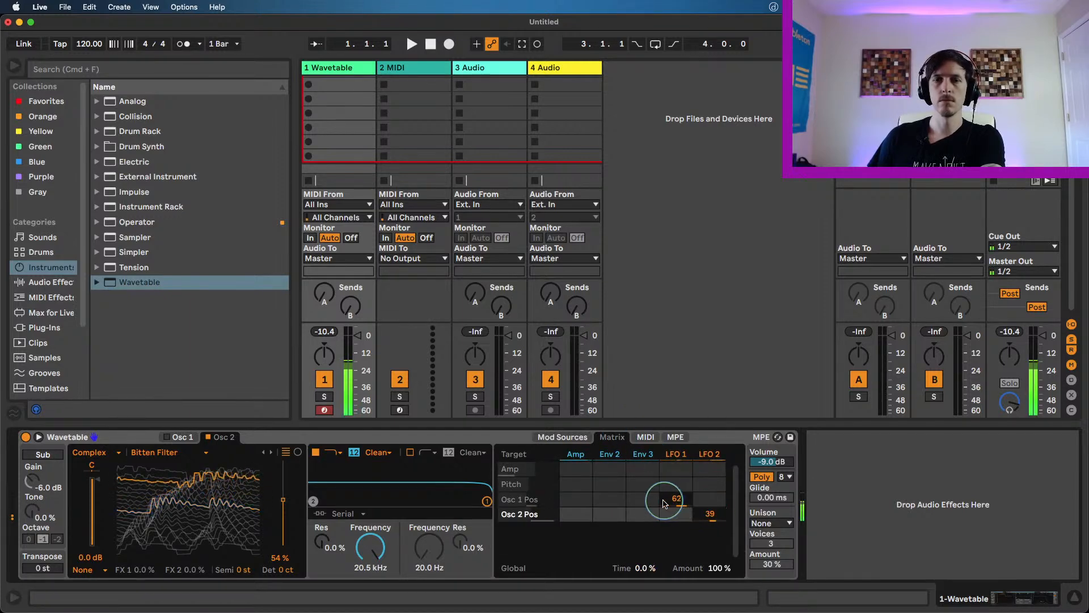
{"action": "left_click", "coordinate": [576, 437]}
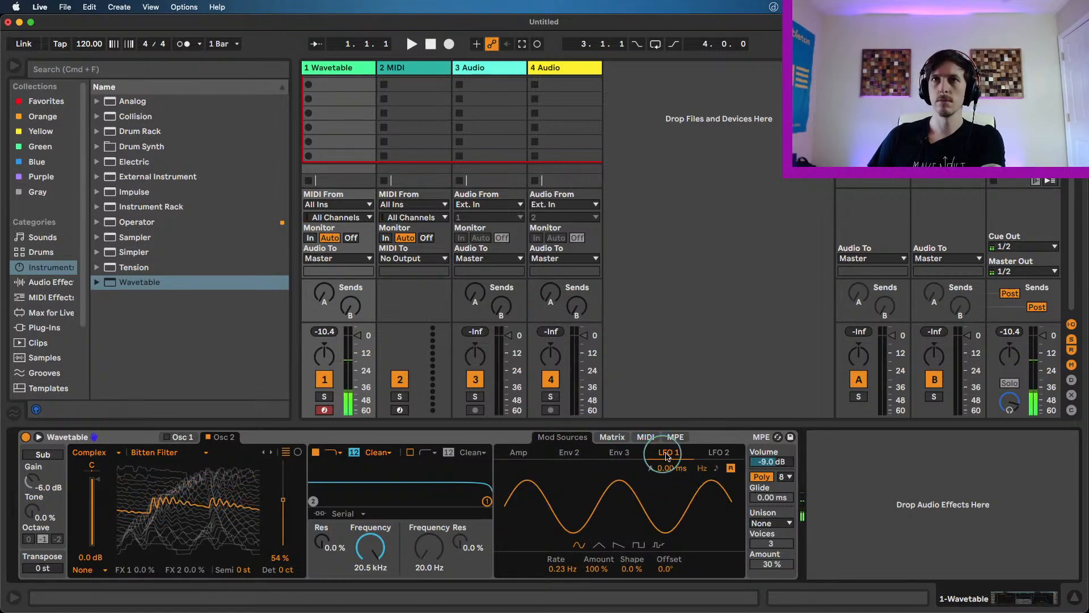
{"action": "left_click", "coordinate": [718, 452]}
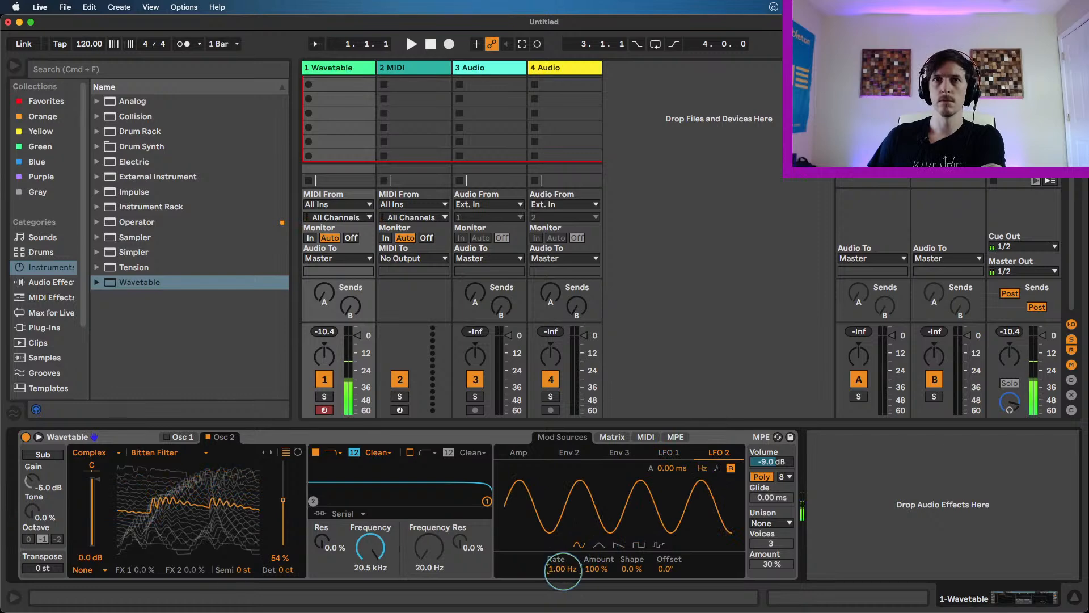
{"action": "left_click_drag", "start_coordinate": [563, 569], "coordinate": [562, 573]}
- Lower Osc 2's wavetable position to 9.3 % and switch Osc 1 on and off to compare the sound
{"action": "left_click_drag", "start_coordinate": [285, 501], "coordinate": [273, 535]}
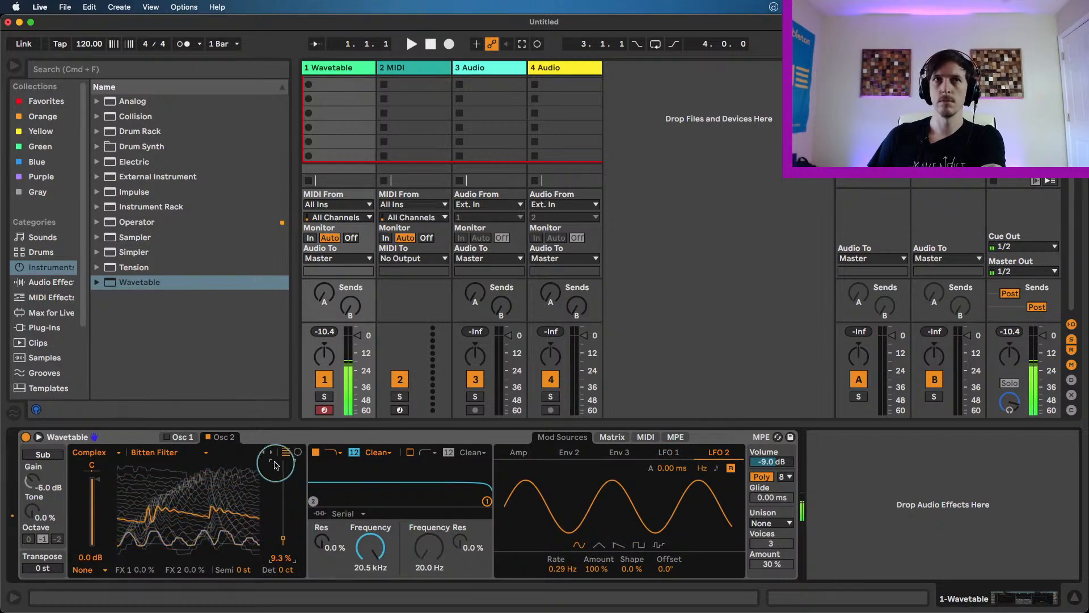
{"action": "left_click", "coordinate": [166, 437]}
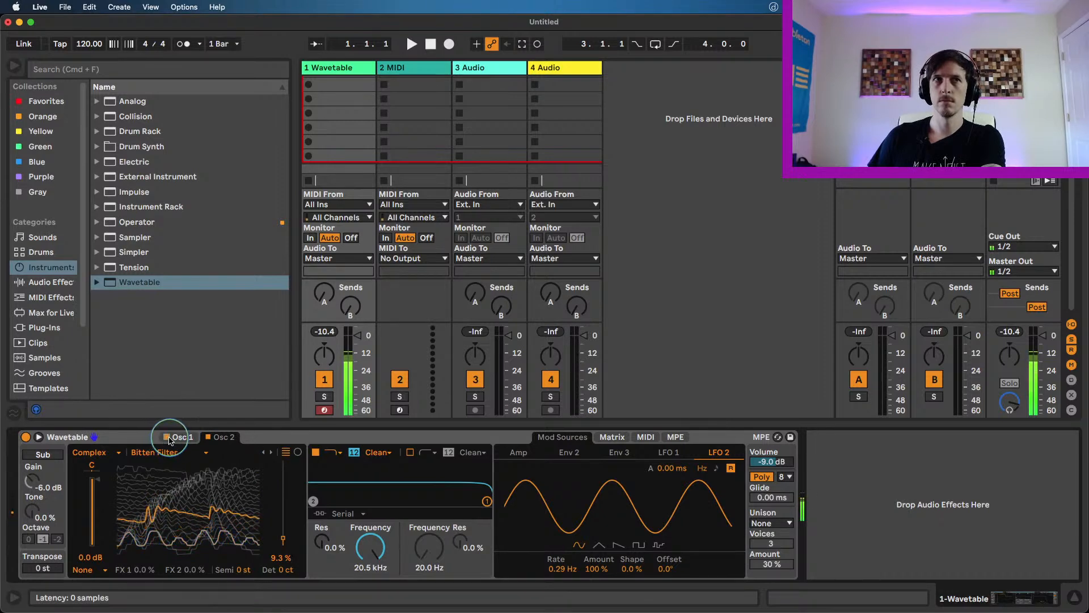
{"action": "left_click", "coordinate": [166, 437]}
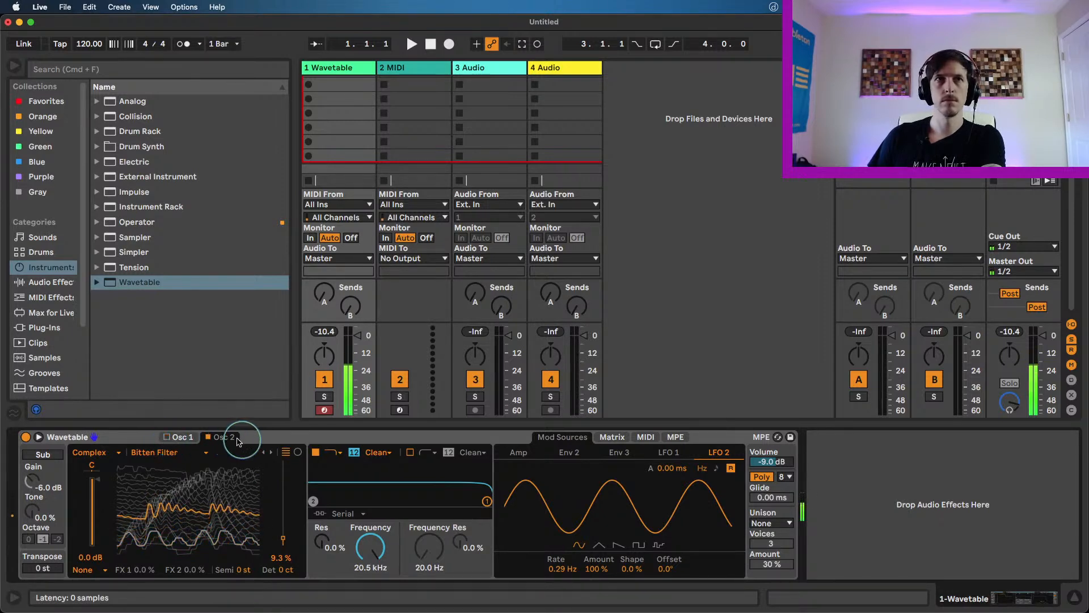
- Apply the Modern effect to Osc 2 with Fold at 11 % and modulate Osc 2 Fold with LFO 1 by 50
{"action": "left_click", "coordinate": [85, 570]}
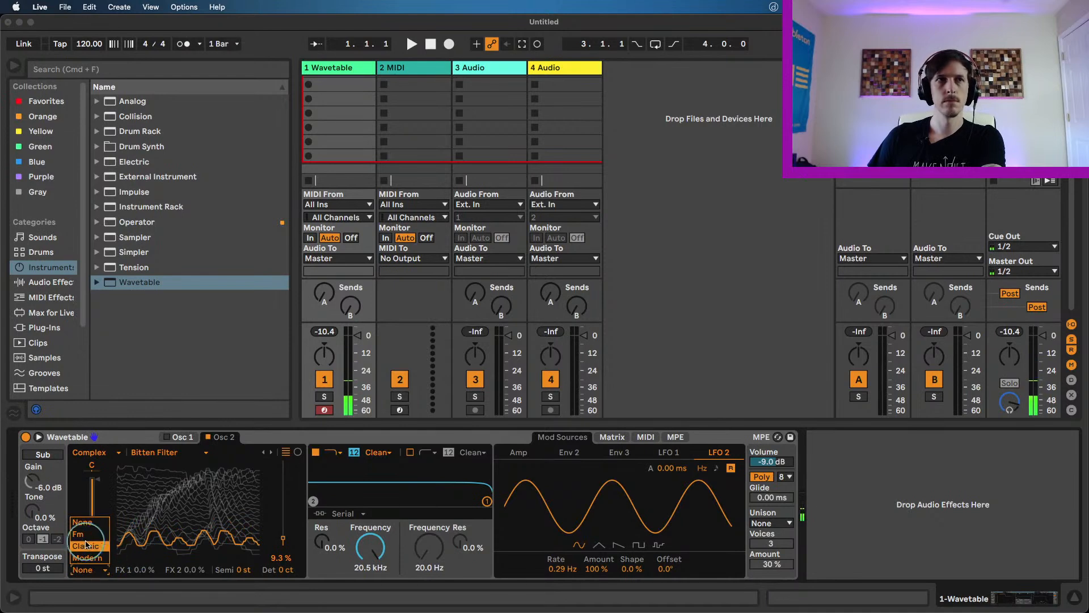
{"action": "left_click", "coordinate": [86, 558]}
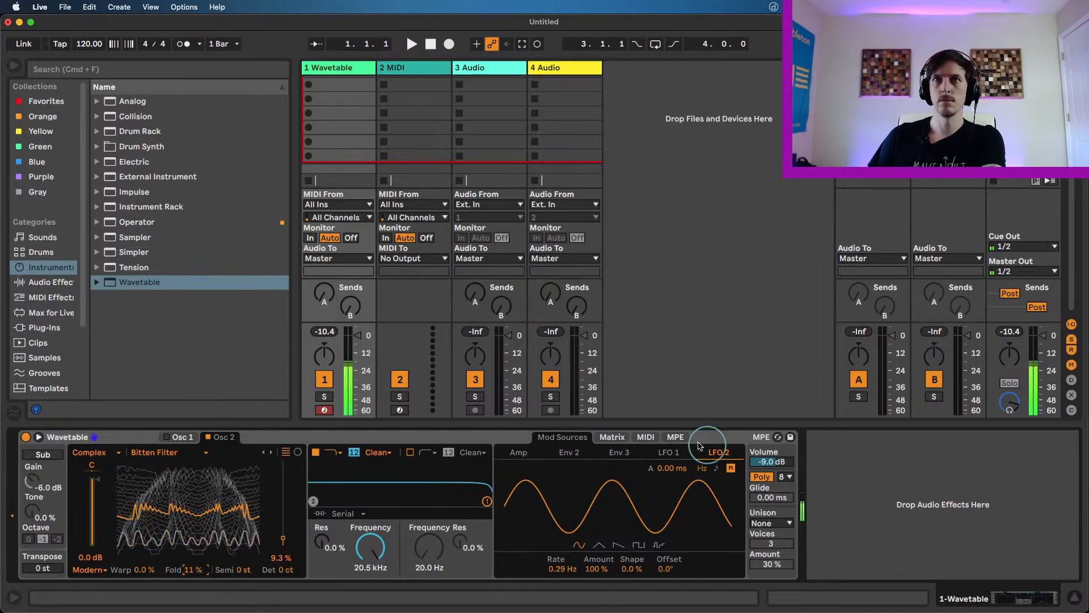
{"action": "left_click", "coordinate": [612, 437]}
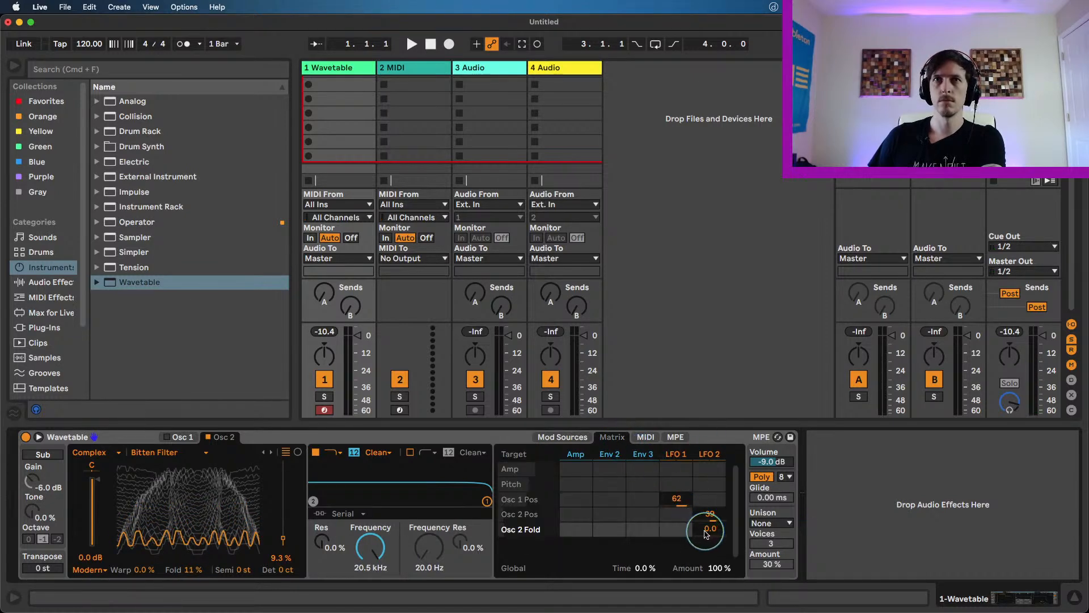
{"action": "left_click_drag", "start_coordinate": [677, 529], "coordinate": [677, 511]}
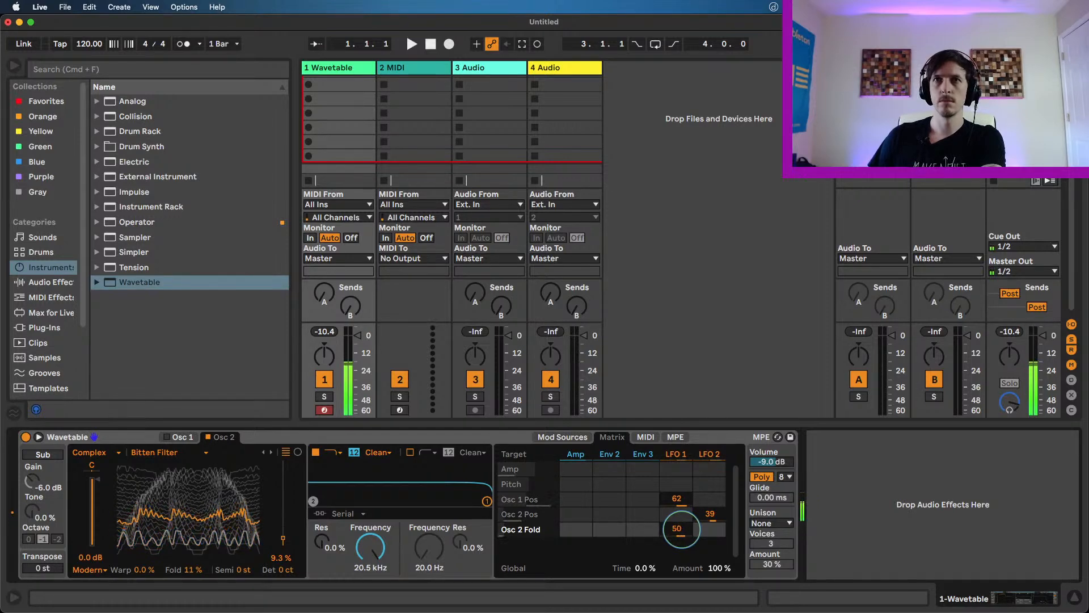
- Set the unison mode to Classic with an amount of 11 %
{"action": "left_click", "coordinate": [786, 524]}
{"action": "left_click", "coordinate": [786, 453]}
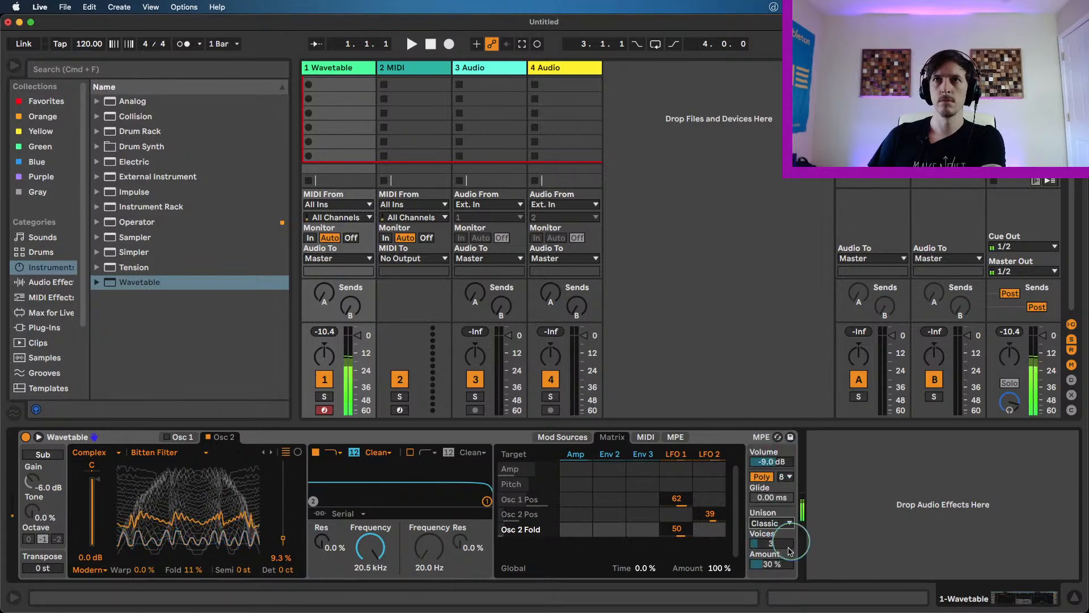
{"action": "left_click_drag", "start_coordinate": [771, 564], "coordinate": [770, 574]}
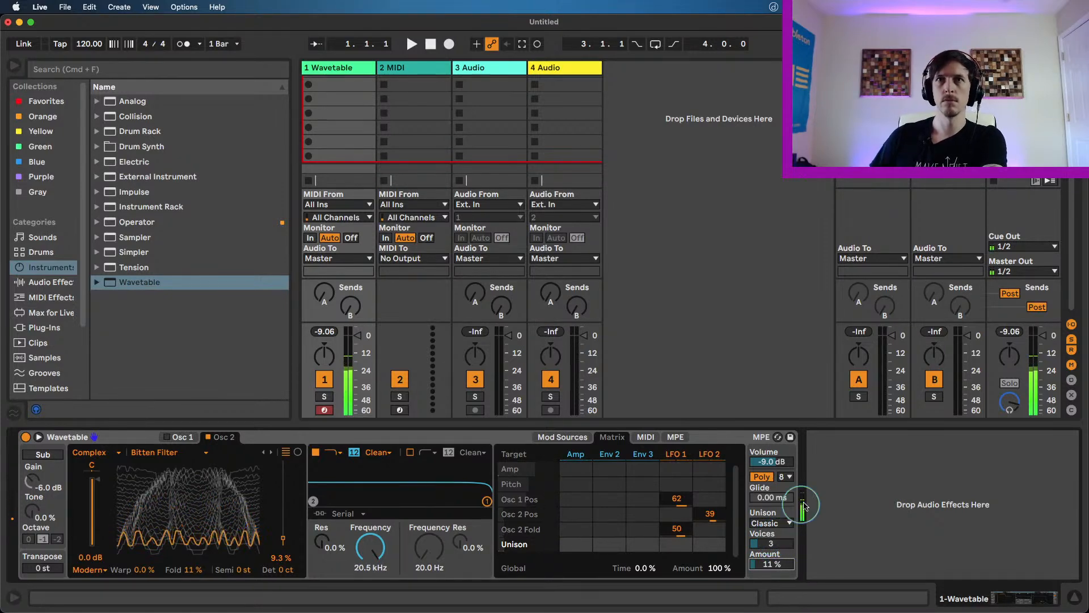
- Set Osc 2's wavetable position to 39 % and its Fold to 3.1 %, toggling Osc 1 to compare
{"action": "left_click_drag", "start_coordinate": [278, 520], "coordinate": [270, 514]}
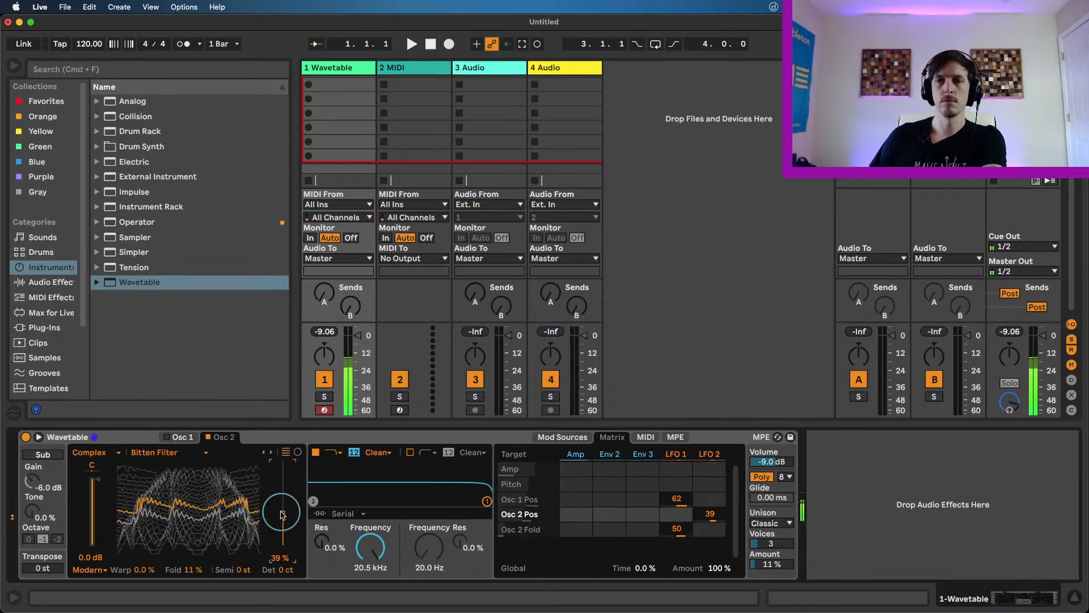
{"action": "left_click", "coordinate": [193, 569]}
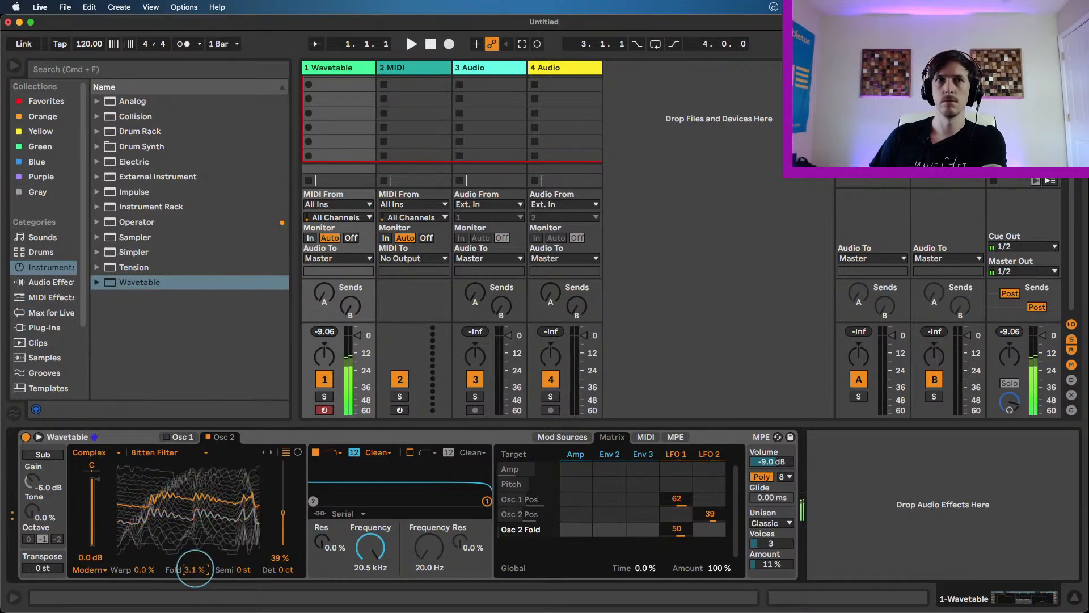
{"action": "double_click", "coordinate": [165, 438]}
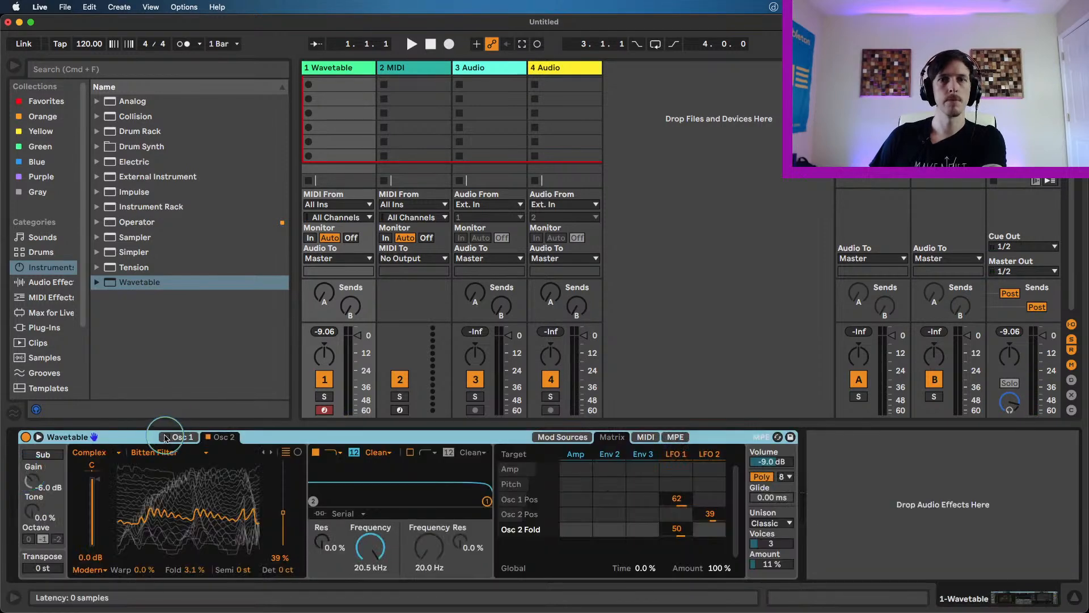
- Switch Wavetable's first filter to the notch type and lower its frequency to 676 Hz
{"action": "left_click", "coordinate": [221, 436]}
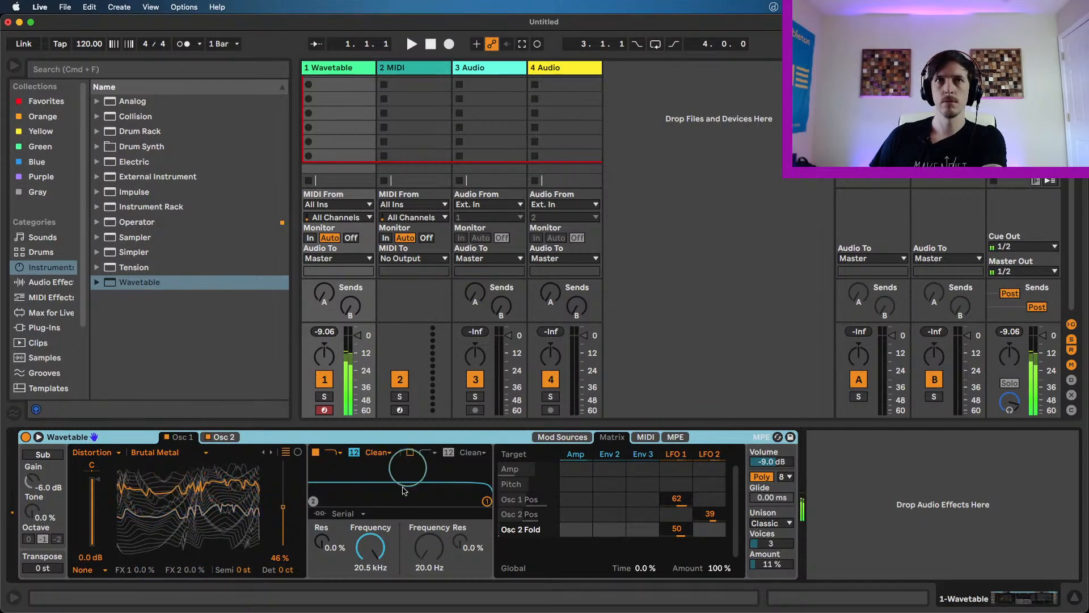
{"action": "left_click", "coordinate": [332, 452]}
{"action": "left_click", "coordinate": [332, 500]}
{"action": "left_click_drag", "start_coordinate": [371, 546], "coordinate": [370, 580]}
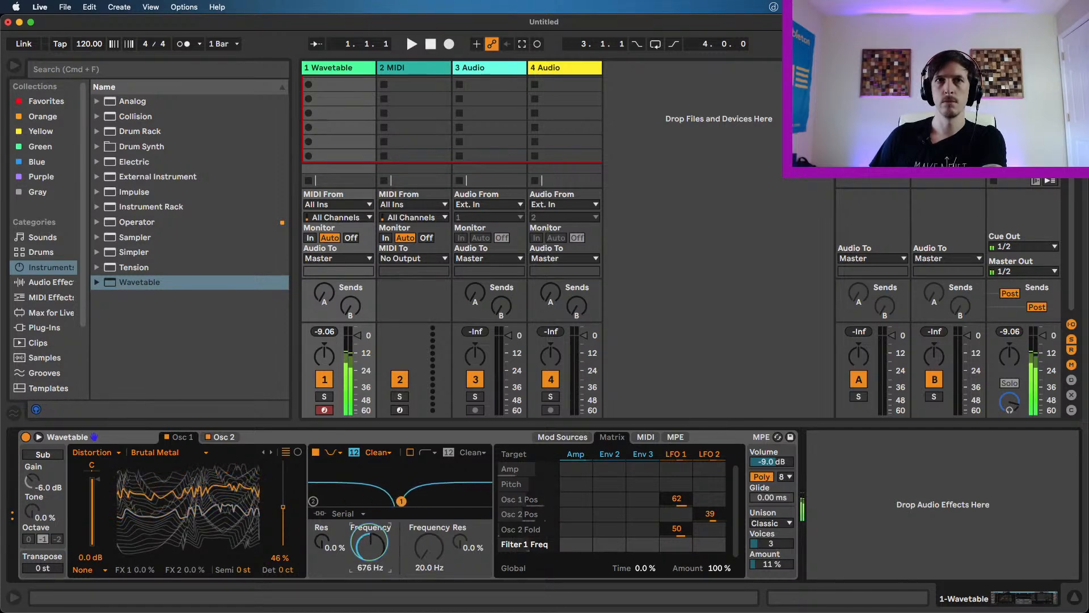
- Modulate Filter 1 Freq with LFO 2 by -22 and raise the notch filter's frequency to 2.97 kHz
{"action": "left_click", "coordinate": [584, 436]}
{"action": "left_click", "coordinate": [613, 437]}
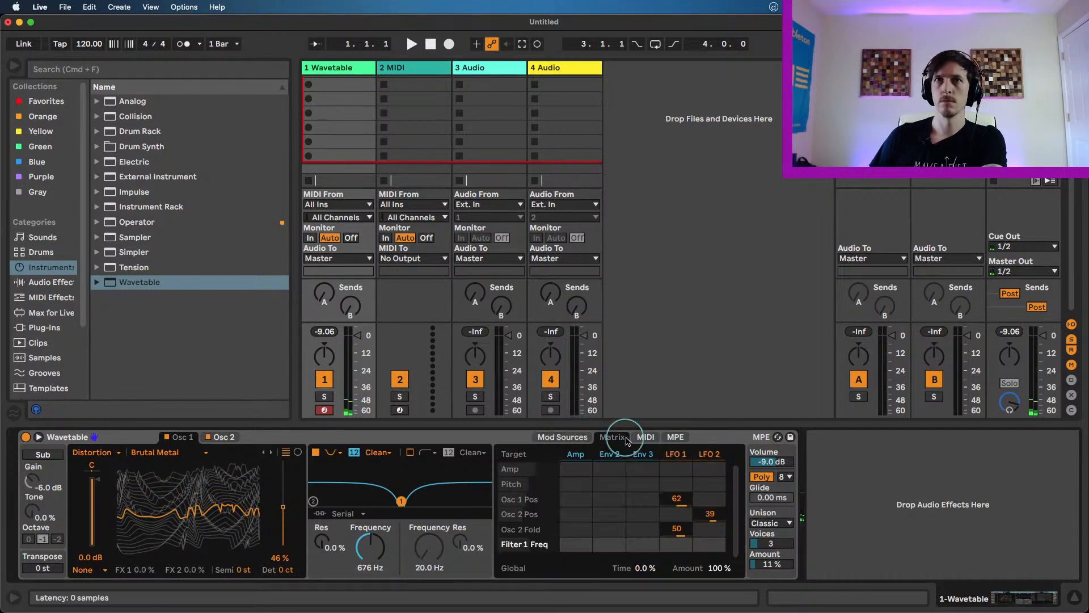
{"action": "left_click_drag", "start_coordinate": [708, 543], "coordinate": [708, 568]}
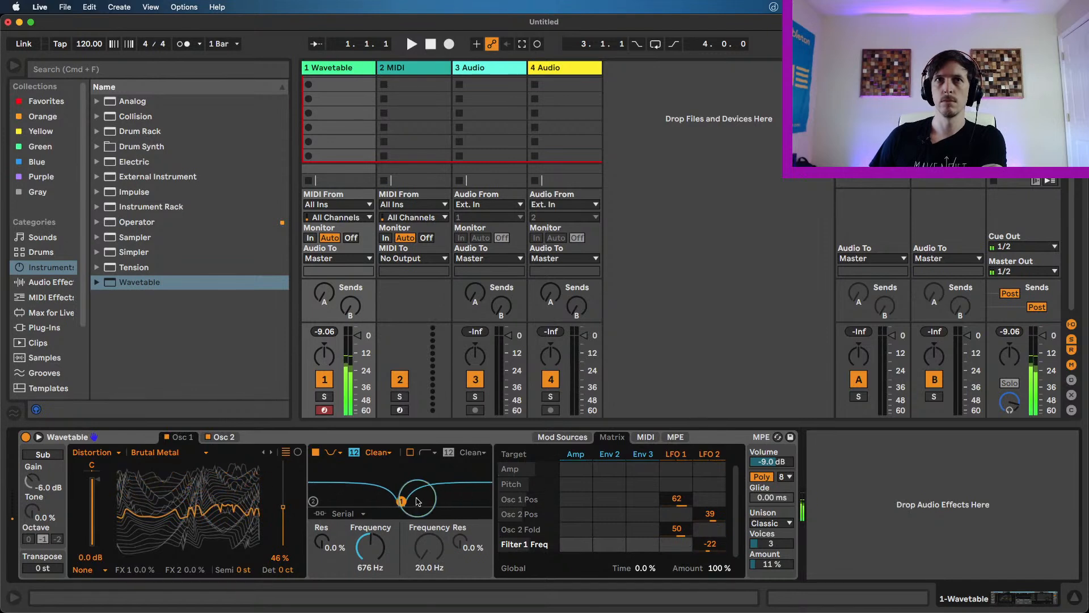
{"action": "left_click_drag", "start_coordinate": [418, 502], "coordinate": [456, 502]}
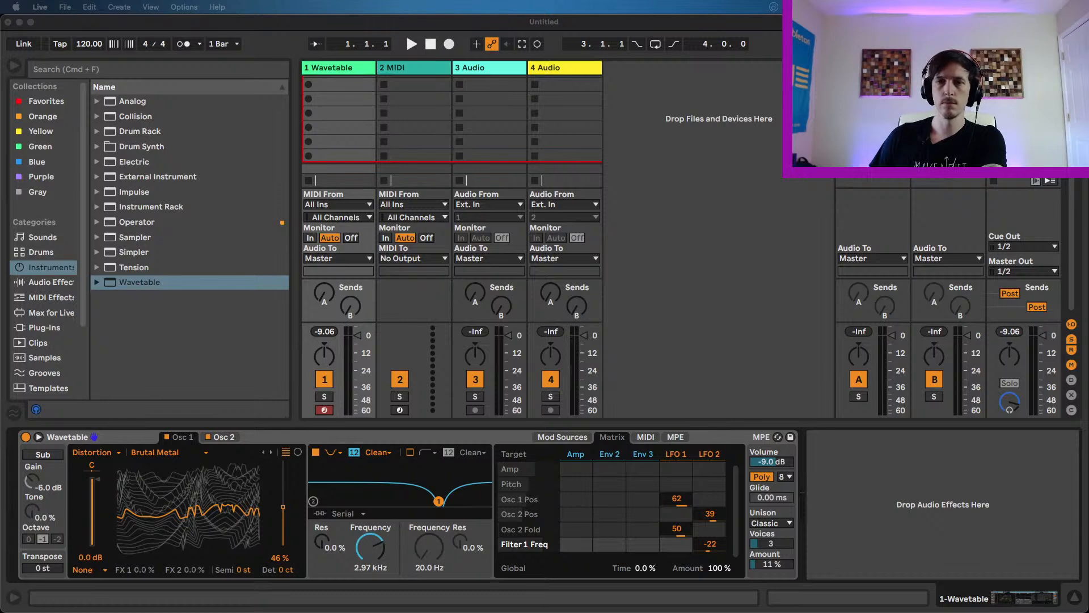
{"action": "left_click", "coordinate": [350, 446]}
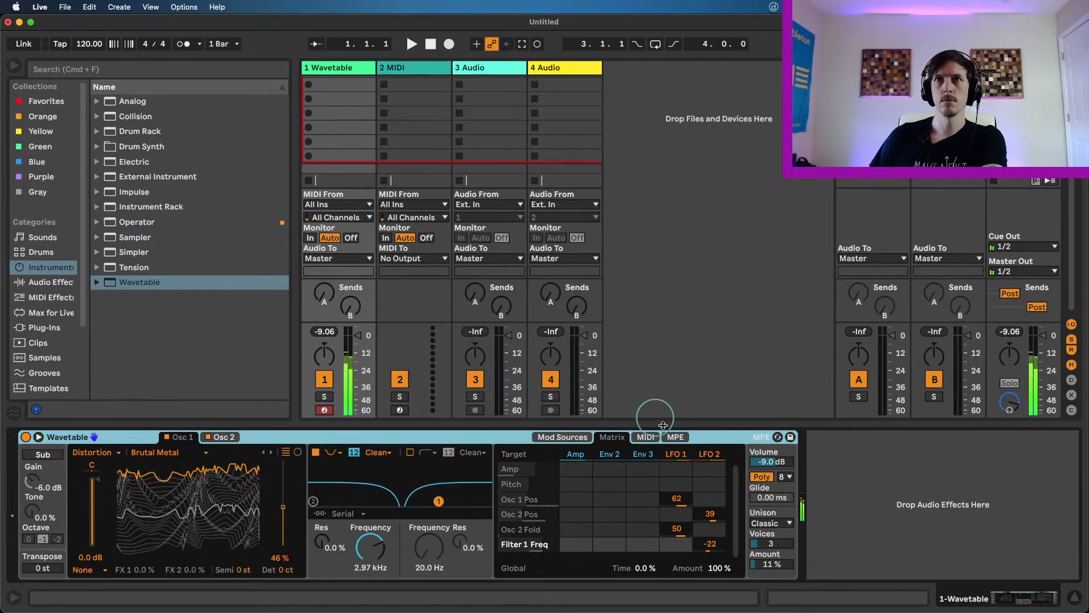
- Add the Pedal effect after Wavetable in Fuzz mode with Sub enabled, Gain at 14 % and Dry/Wet at 19 %
{"action": "left_click", "coordinate": [63, 282]}
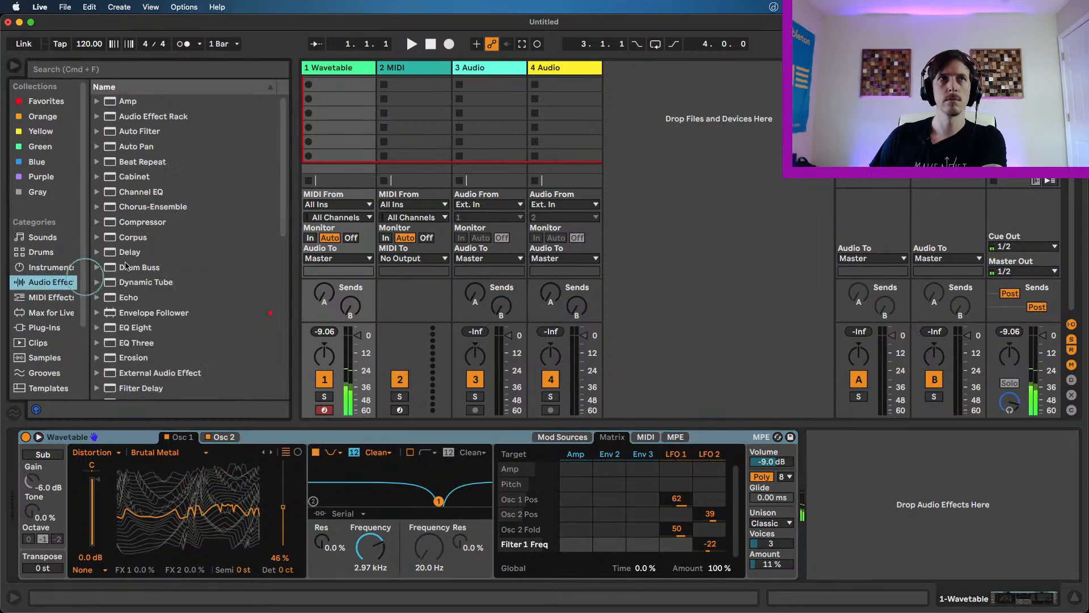
{"action": "scroll", "coordinate": [161, 255], "scroll_direction": "down", "scroll_amount": 8}
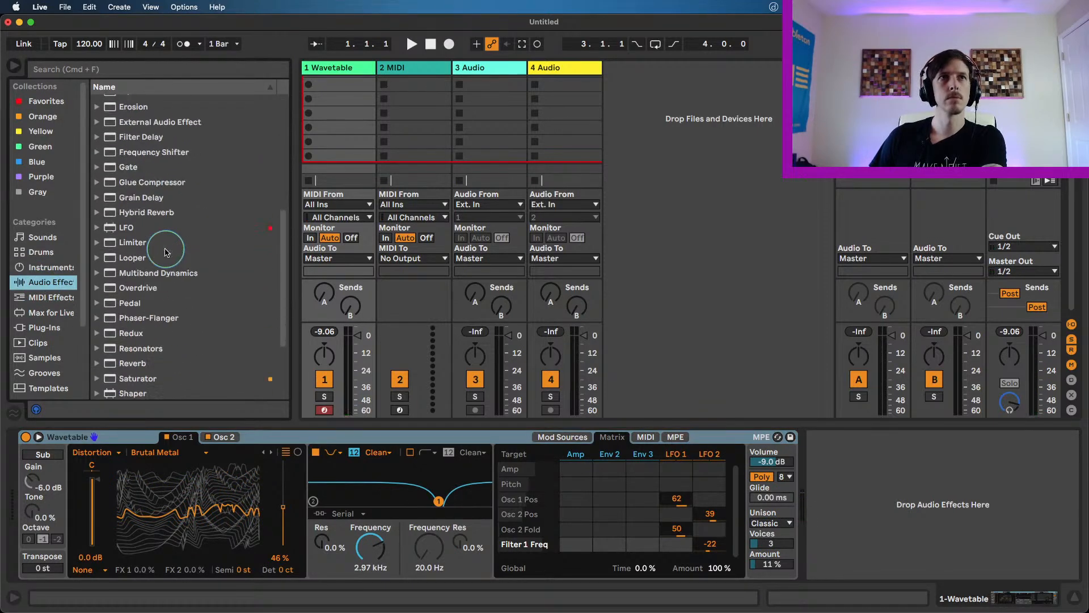
{"action": "left_click_drag", "start_coordinate": [140, 304], "coordinate": [850, 498]}
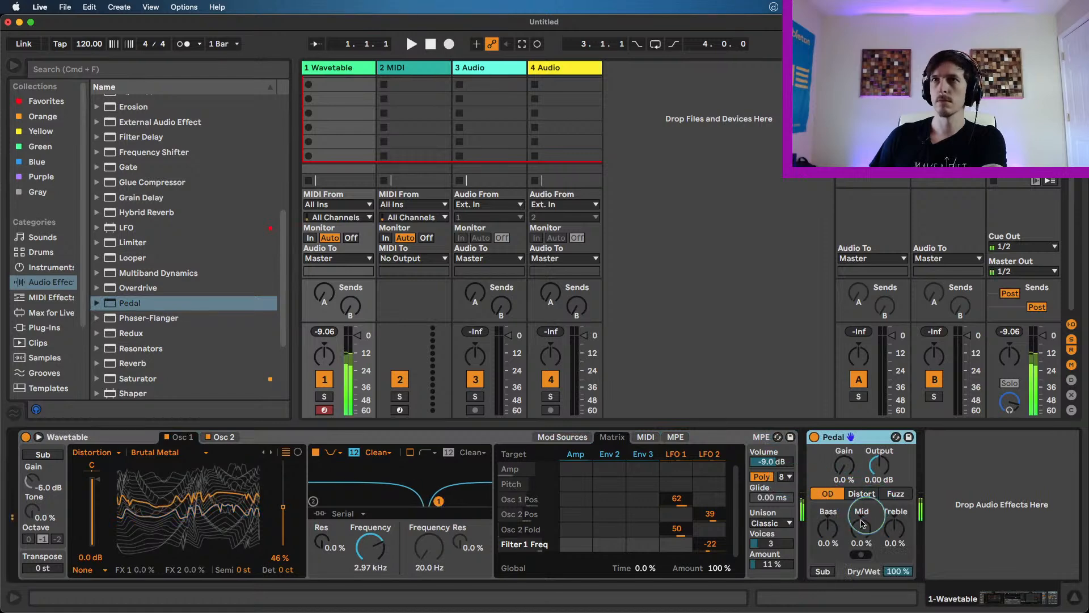
{"action": "left_click", "coordinate": [822, 570]}
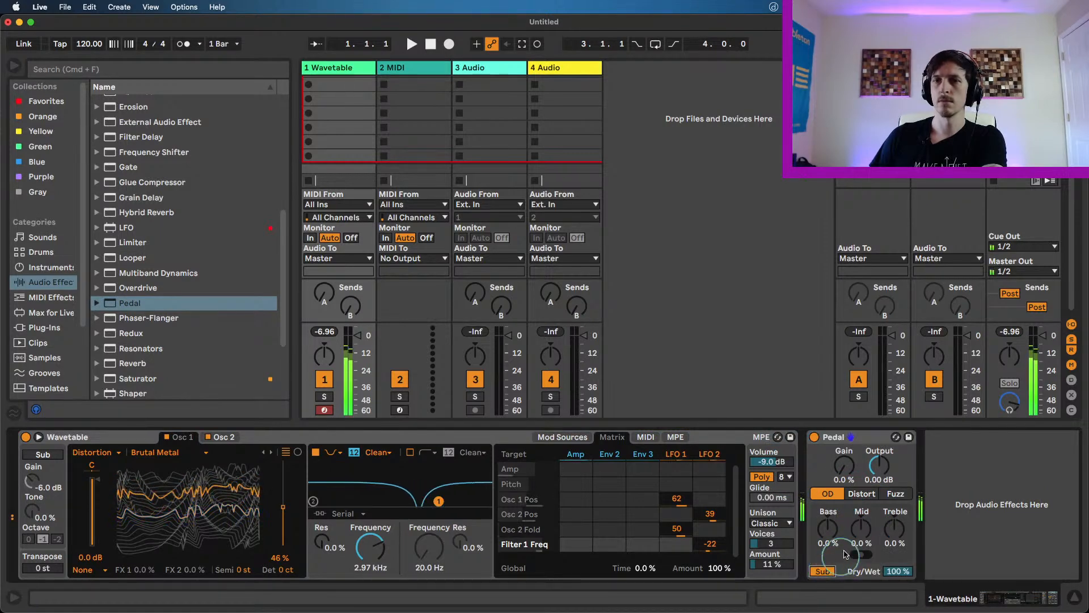
{"action": "left_click", "coordinate": [896, 494]}
{"action": "left_click_drag", "start_coordinate": [898, 571], "coordinate": [898, 590]}
{"action": "left_click_drag", "start_coordinate": [851, 481], "coordinate": [841, 470]}
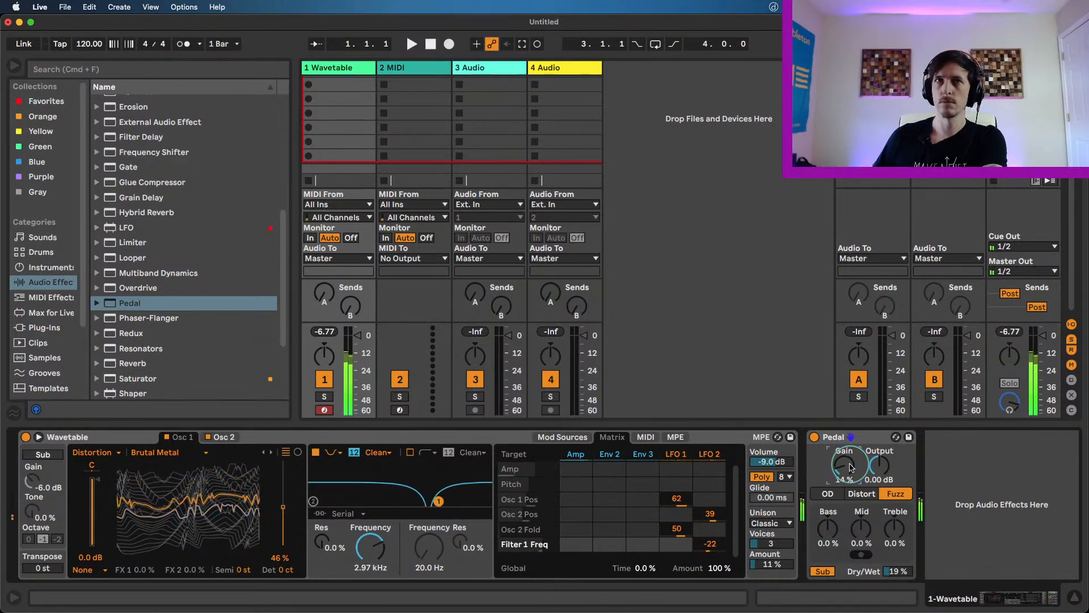
- Show Wavetable's Amp envelope and switch the voice mode to Mono with a glide of 2.13 ms
{"action": "left_click", "coordinate": [556, 438]}
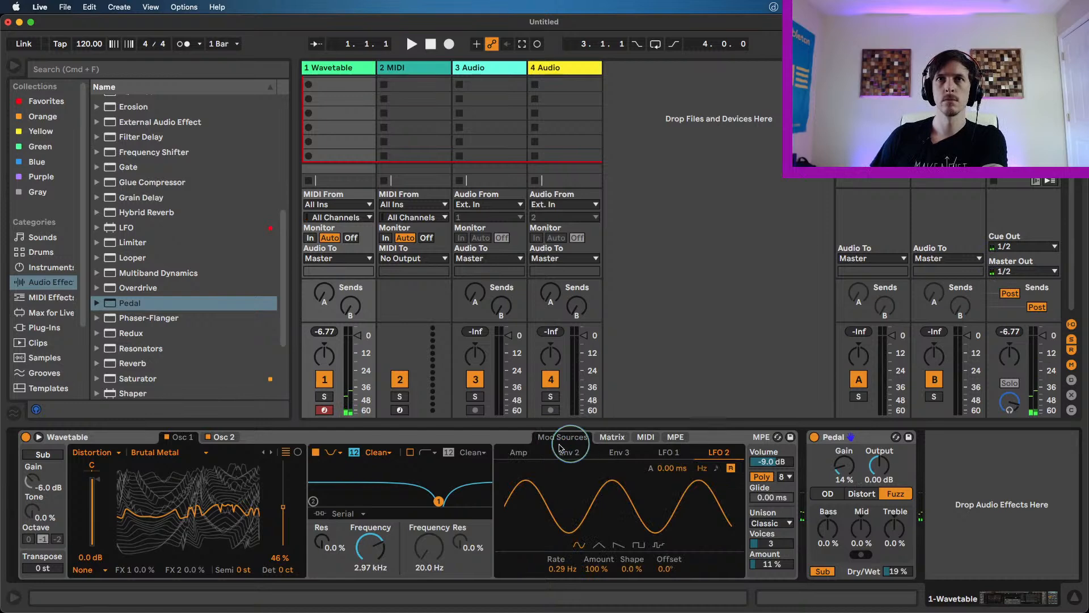
{"action": "left_click", "coordinate": [518, 452]}
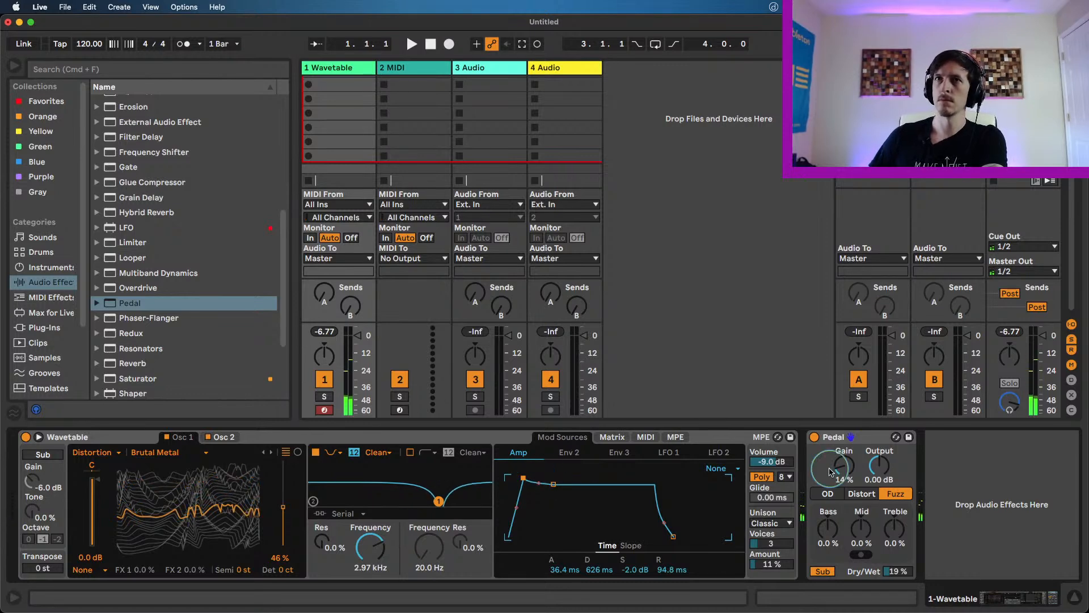
{"action": "left_click", "coordinate": [769, 478]}
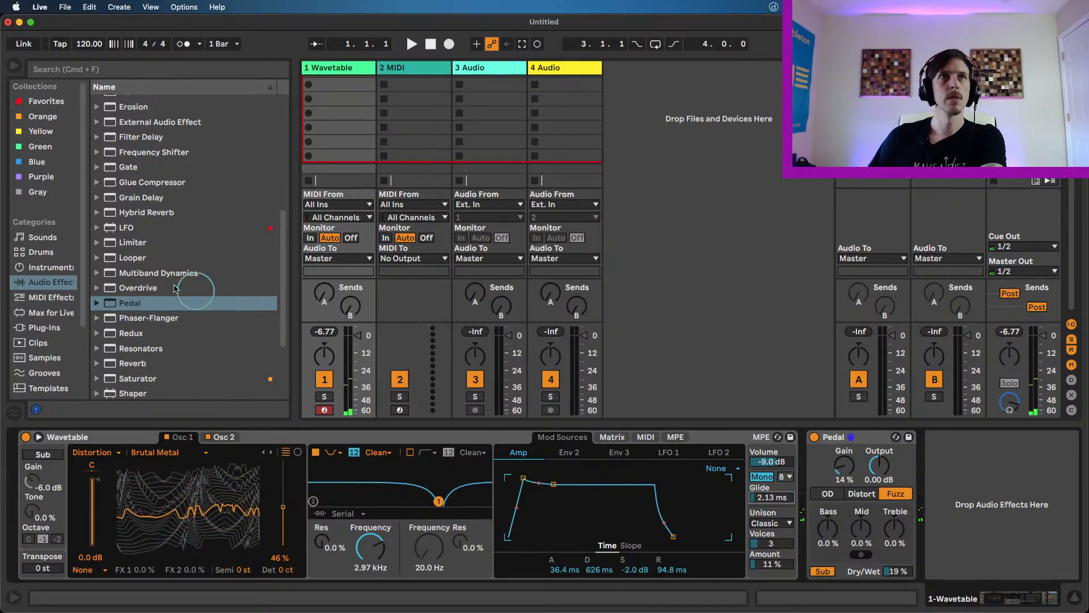
- Add Phaser-Flanger after Pedal with Dry/Wet 40 %, Amount 56 %, Feedback 23 %, Center 99.2 Hz and Spread 28 %
{"action": "left_click_drag", "start_coordinate": [136, 322], "coordinate": [1077, 528]}
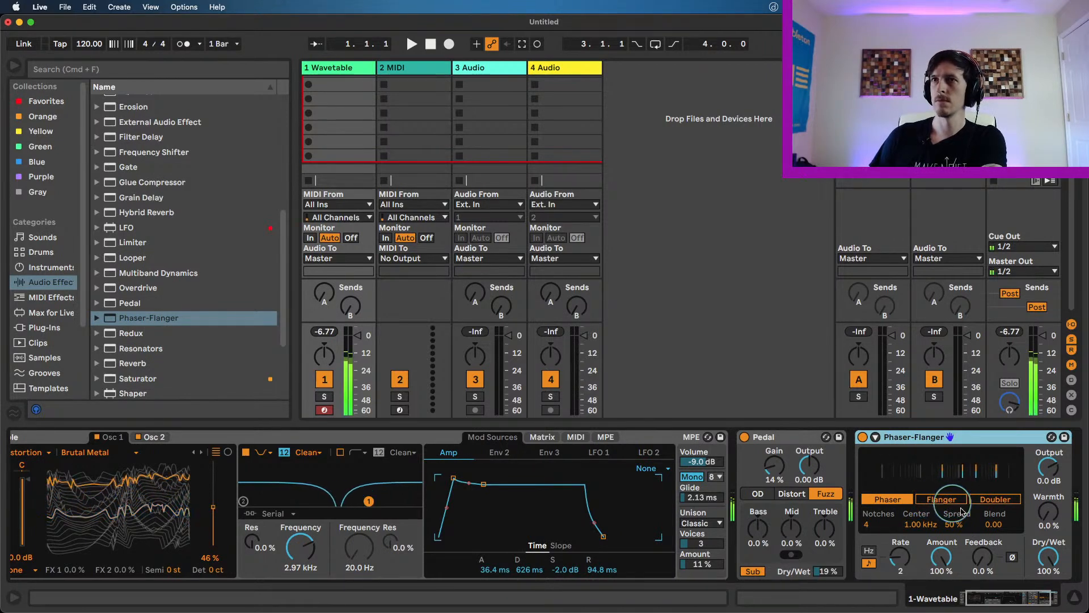
{"action": "left_click_drag", "start_coordinate": [1066, 569], "coordinate": [1065, 593]}
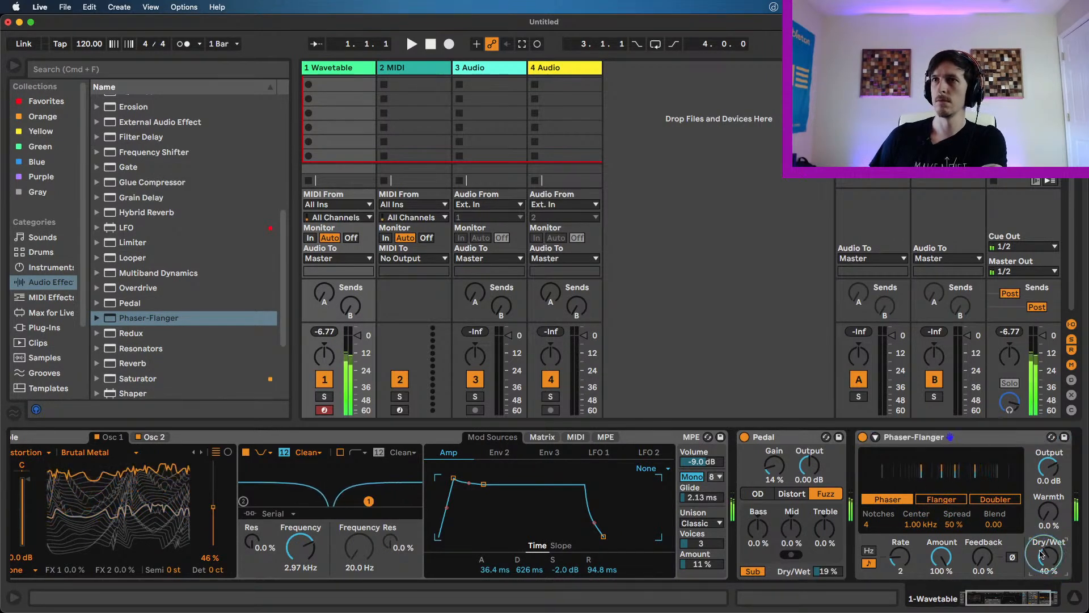
{"action": "left_click_drag", "start_coordinate": [941, 559], "coordinate": [921, 527]}
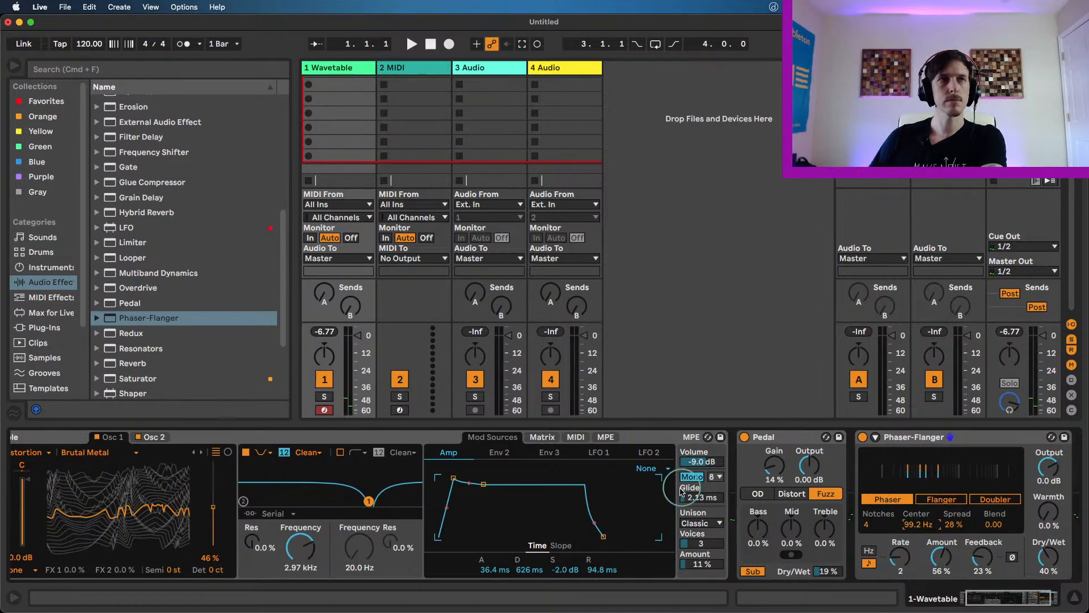
- Add Chorus-Ensemble to the end of the device chain with Dry/Wet at 39 %
{"action": "scroll", "coordinate": [170, 239], "scroll_direction": "up", "scroll_amount": 5}
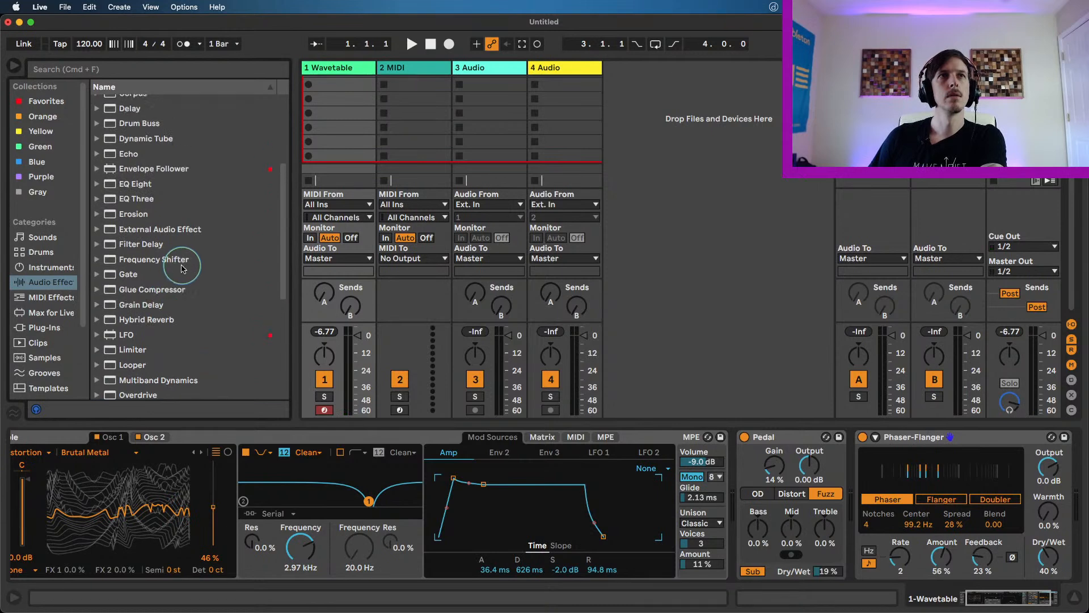
{"action": "scroll", "coordinate": [220, 276], "scroll_direction": "up", "scroll_amount": 1}
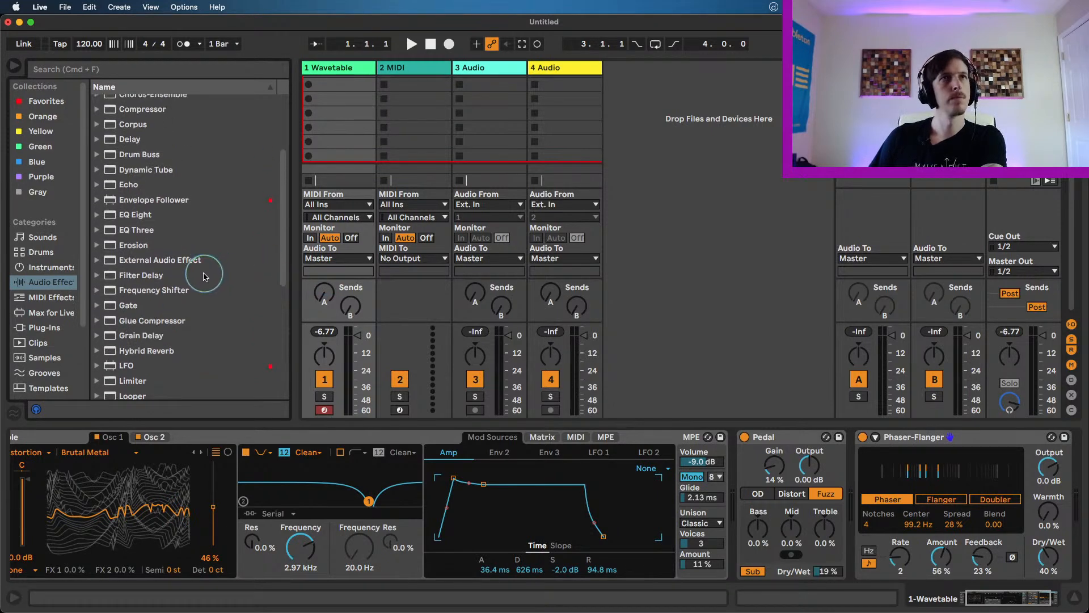
{"action": "scroll", "coordinate": [193, 272], "scroll_direction": "up", "scroll_amount": 4}
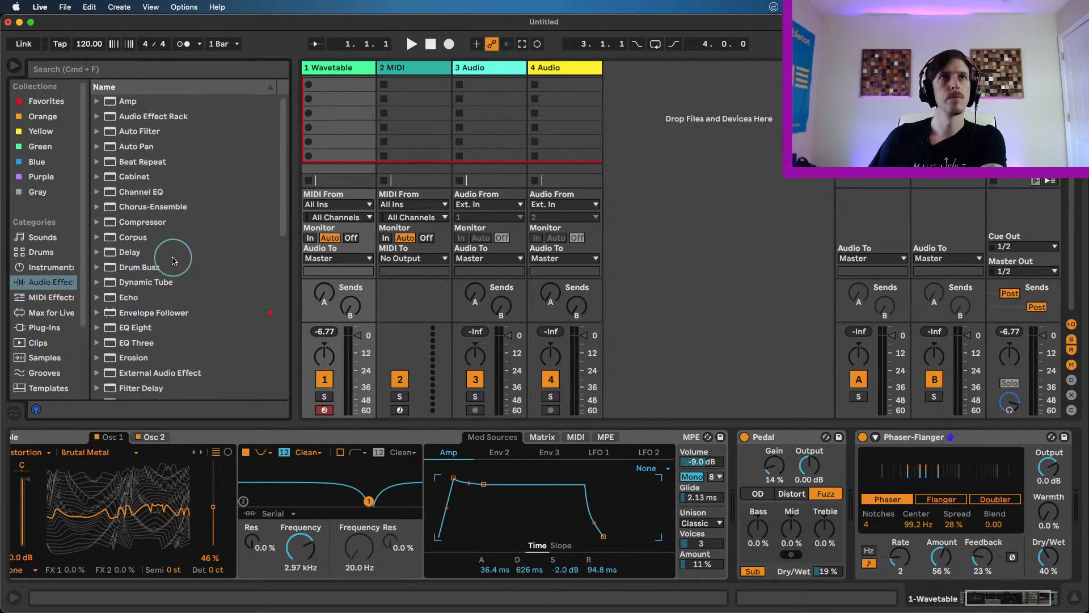
{"action": "double_click", "coordinate": [146, 213]}
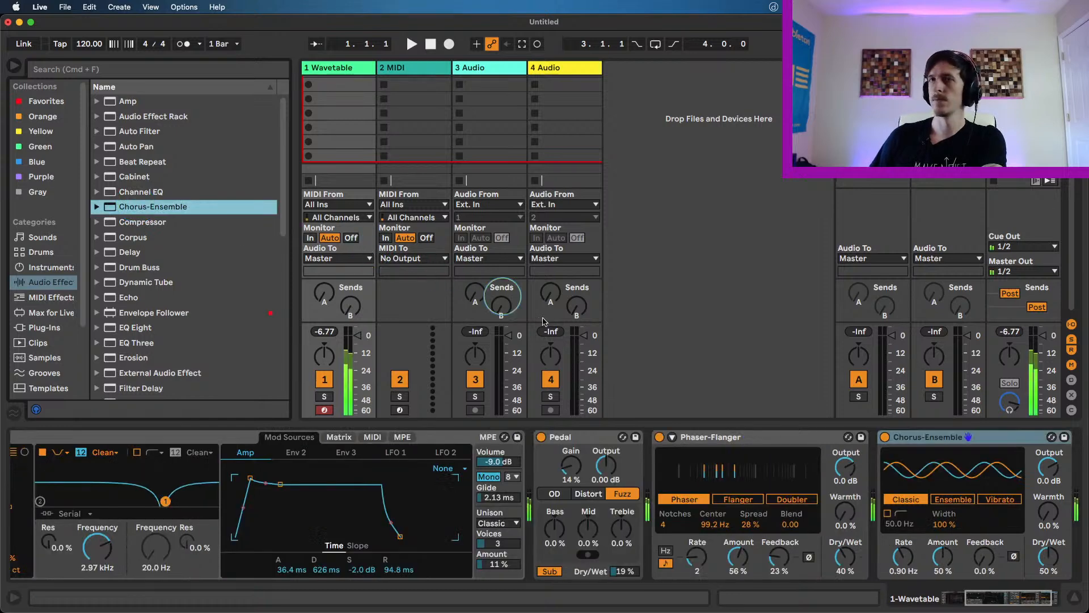
{"action": "left_click_drag", "start_coordinate": [1039, 565], "coordinate": [1039, 574]}
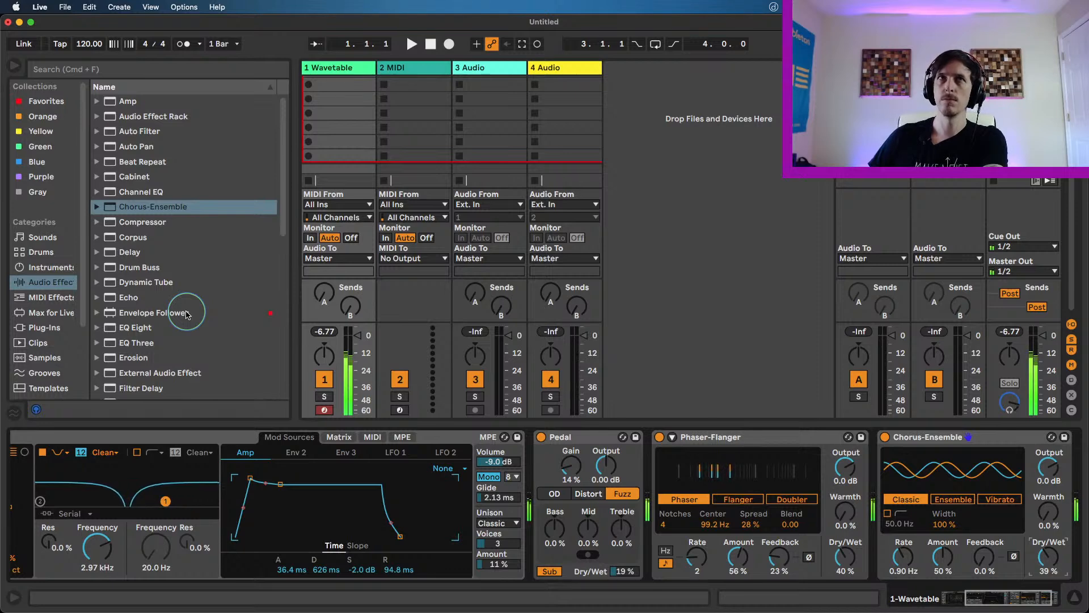
- Add Erosion in Wide Noise mode at 2.92 kHz with an amount of 55, and raise Wavetable's unison amount to 20 %
{"action": "scroll", "coordinate": [137, 306], "scroll_direction": "down", "scroll_amount": 4}
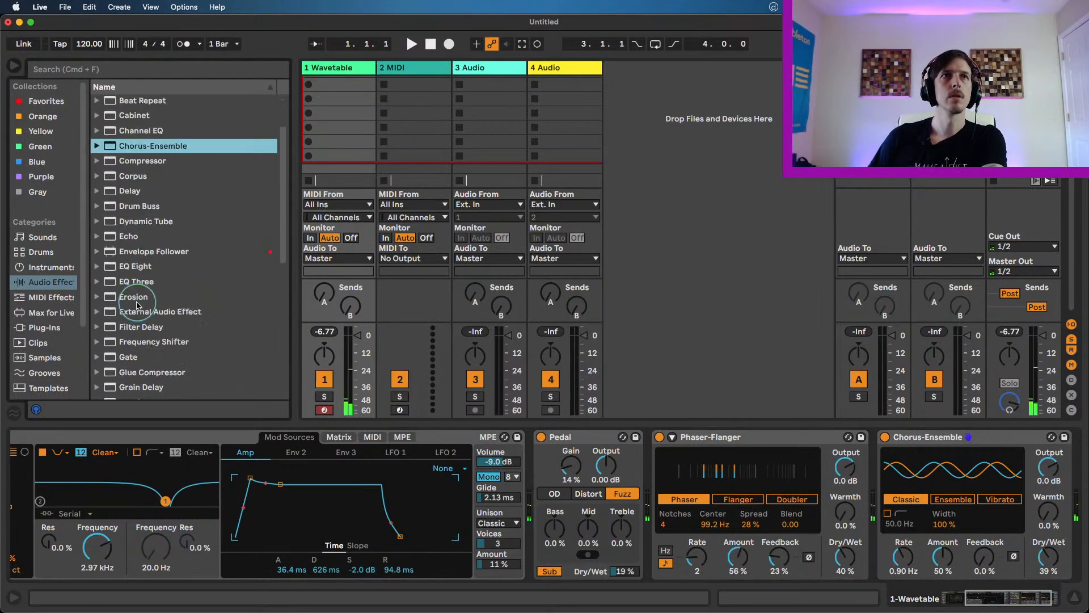
{"action": "double_click", "coordinate": [153, 299]}
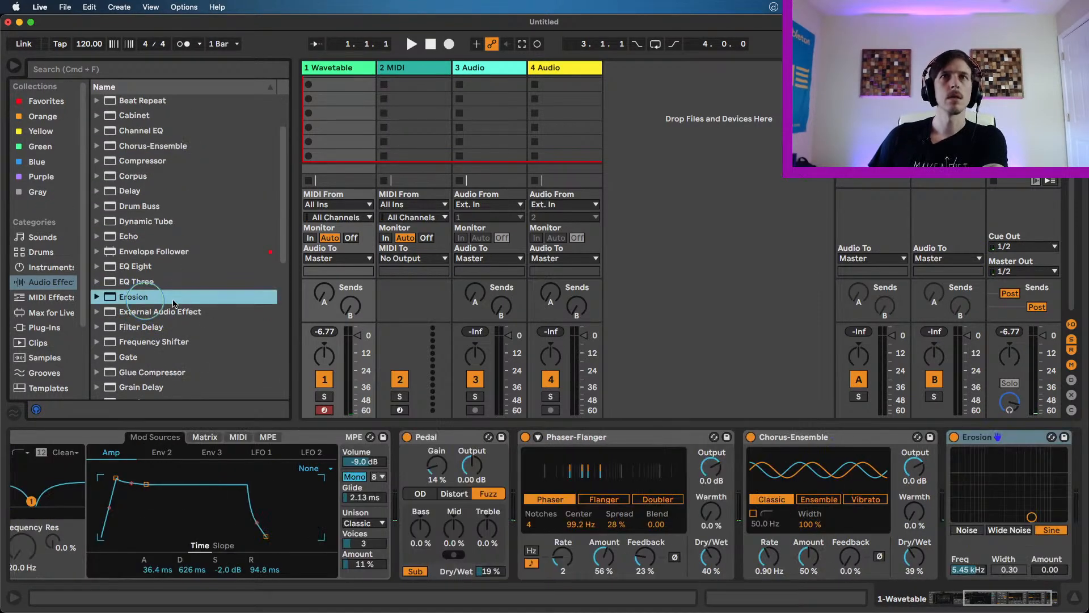
{"action": "left_click", "coordinate": [1010, 530]}
{"action": "left_click_drag", "start_coordinate": [1033, 517], "coordinate": [1015, 483]}
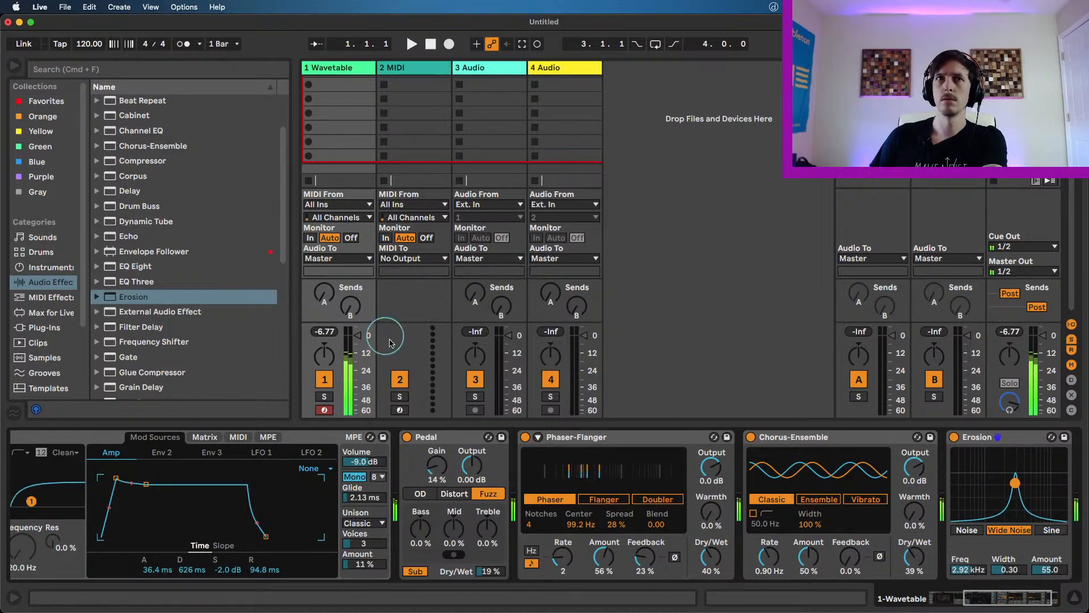
{"action": "left_click_drag", "start_coordinate": [366, 567], "coordinate": [366, 565]}
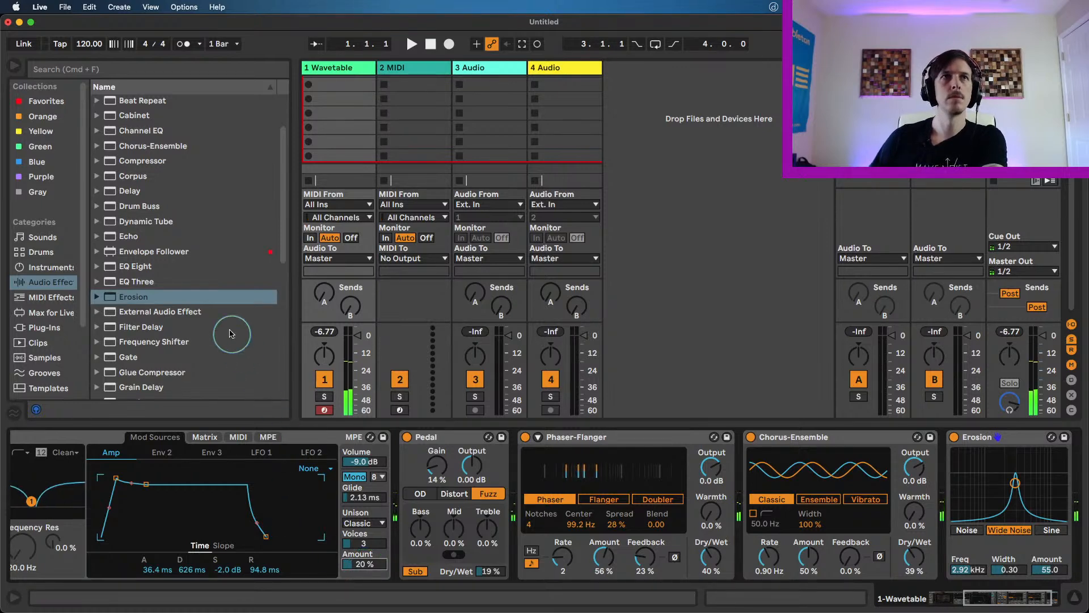
- Add a Saturator to the end of the chain with Drive at 6.29 dB and the Soft Sine curve
{"action": "scroll", "coordinate": [218, 351], "scroll_direction": "down", "scroll_amount": 10}
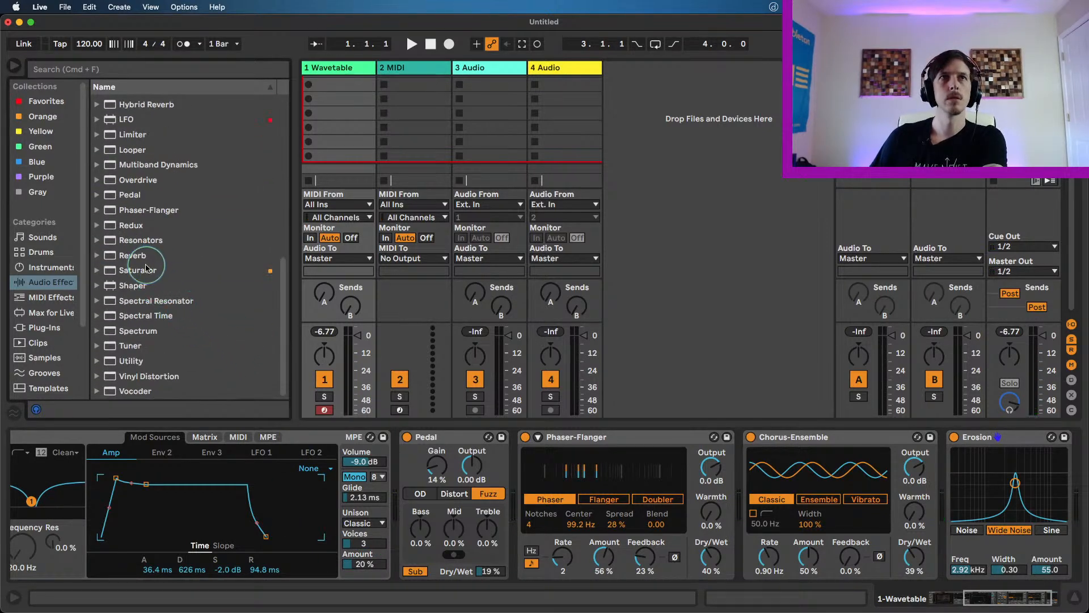
{"action": "double_click", "coordinate": [146, 269]}
{"action": "left_click_drag", "start_coordinate": [808, 471], "coordinate": [808, 448]}
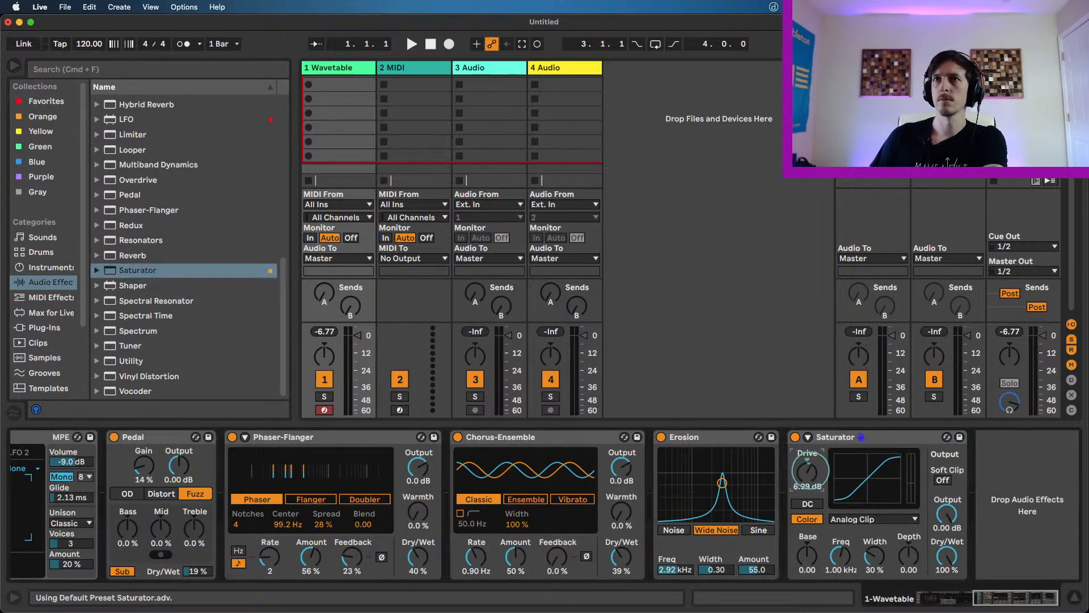
{"action": "left_click", "coordinate": [904, 520]}
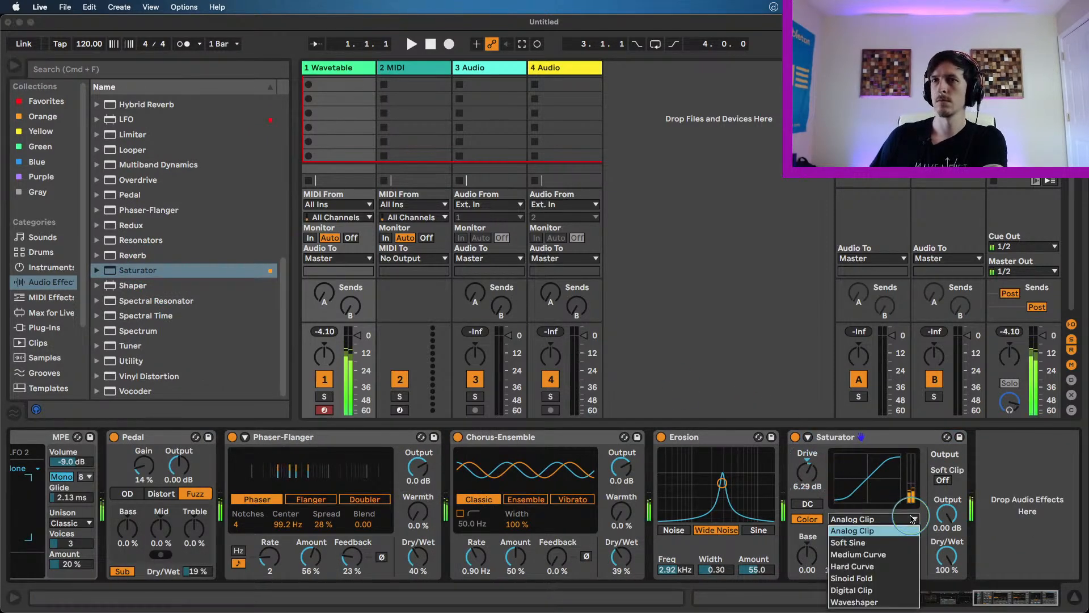
{"action": "left_click", "coordinate": [900, 543]}
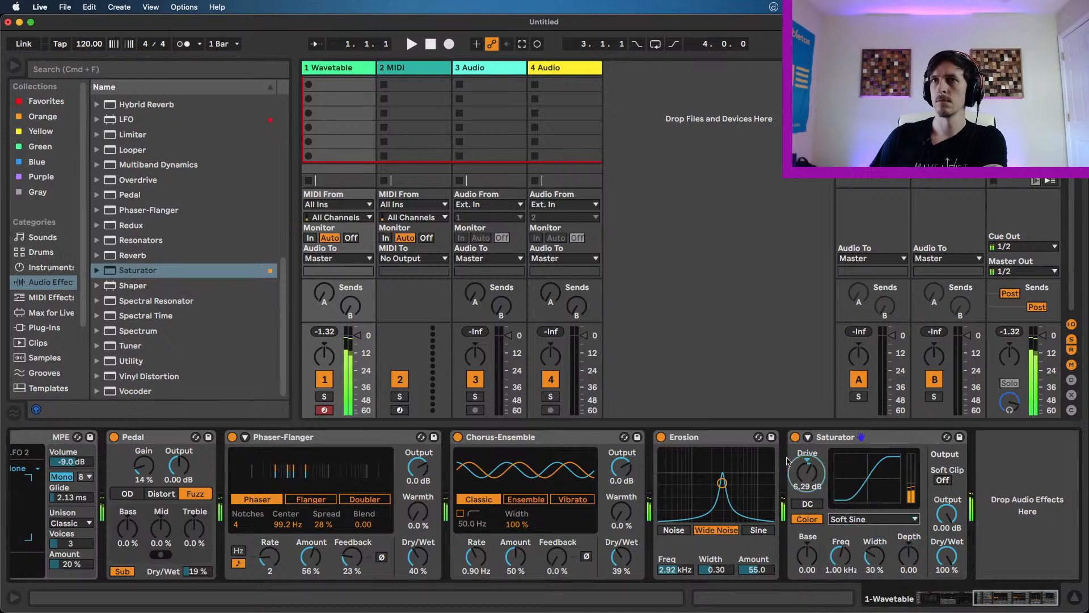
- Lower the Wavetable track's volume to below -7.0 dB
{"action": "mouse_move", "coordinate": [356, 339]}
{"action": "left_mouse_down"}
{"action": "mouse_move", "coordinate": [354, 356]}
{"action": "mouse_move", "coordinate": [357, 346]}
{"action": "left_mouse_up"}
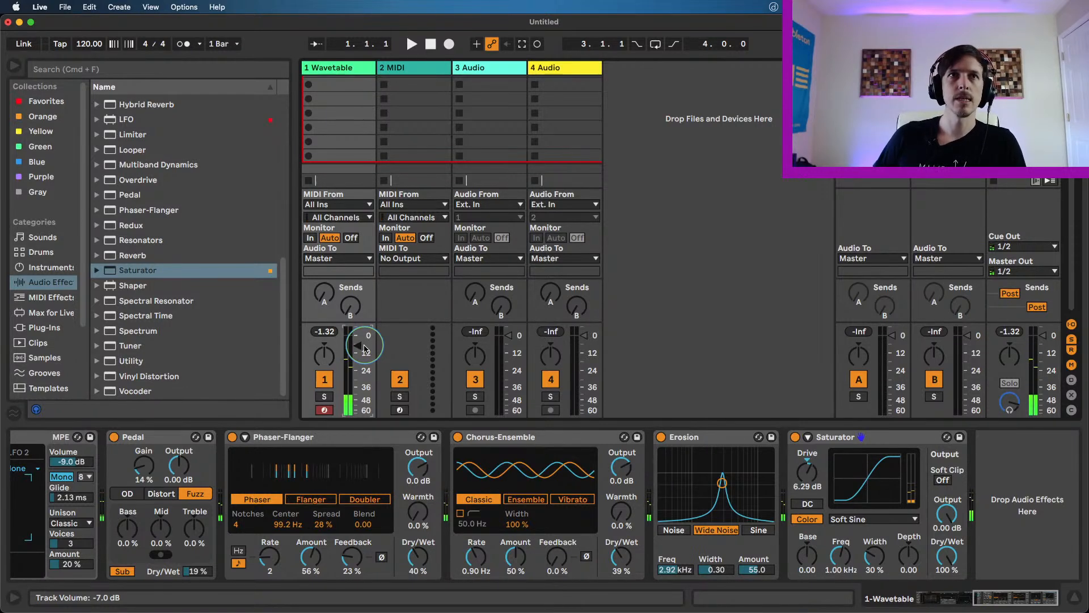
{"action": "left_click_drag", "start_coordinate": [360, 347], "coordinate": [358, 355]}
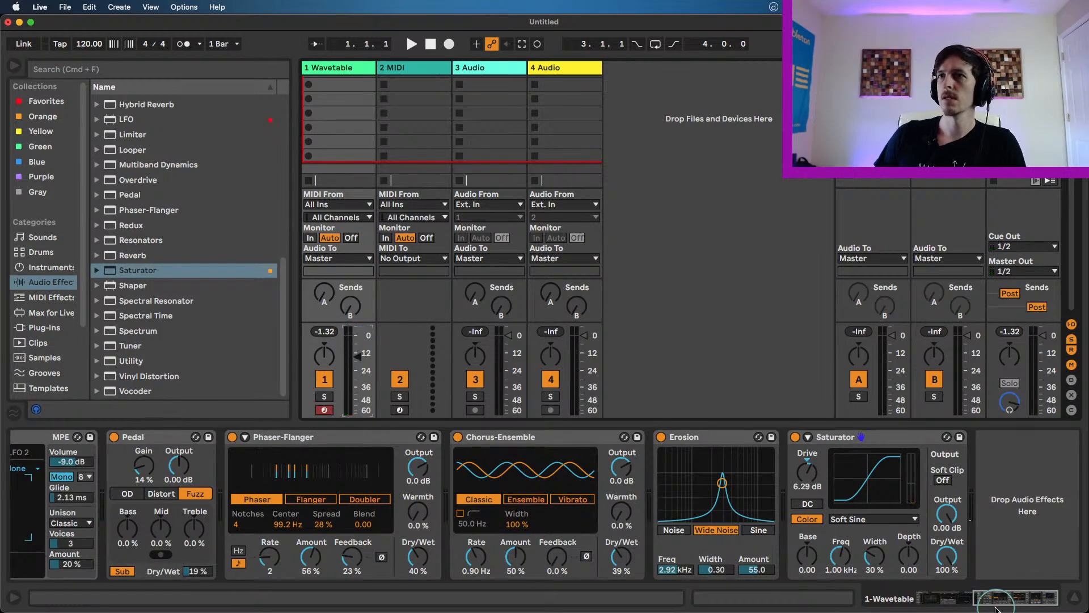
- Group Wavetable and all the effects through Saturator into one Instrument Rack
{"action": "left_click", "coordinate": [838, 436]}
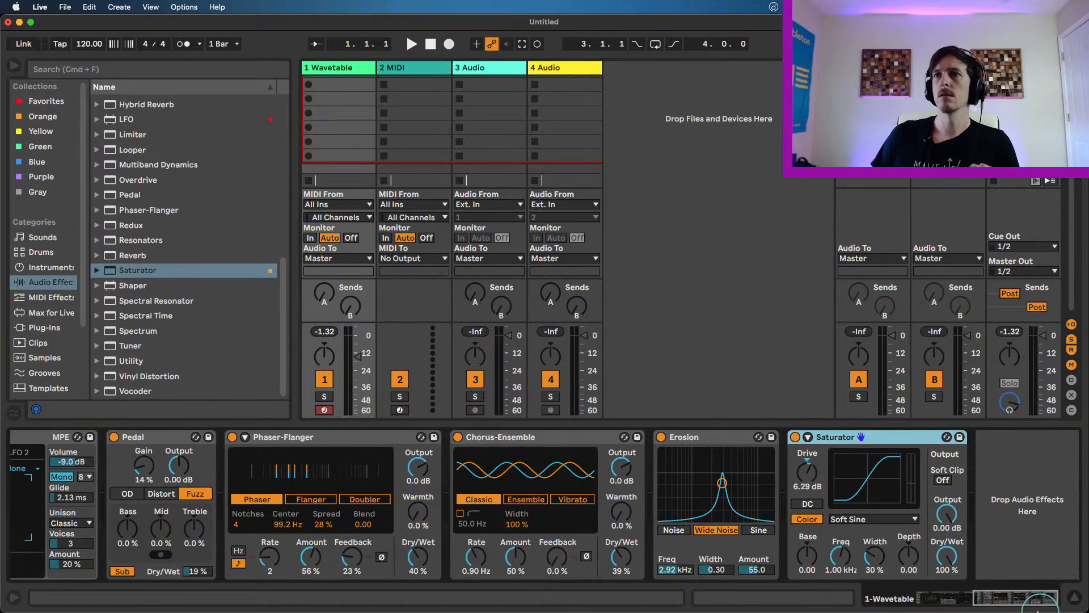
{"action": "left_click_drag", "start_coordinate": [1008, 597], "coordinate": [861, 602]}
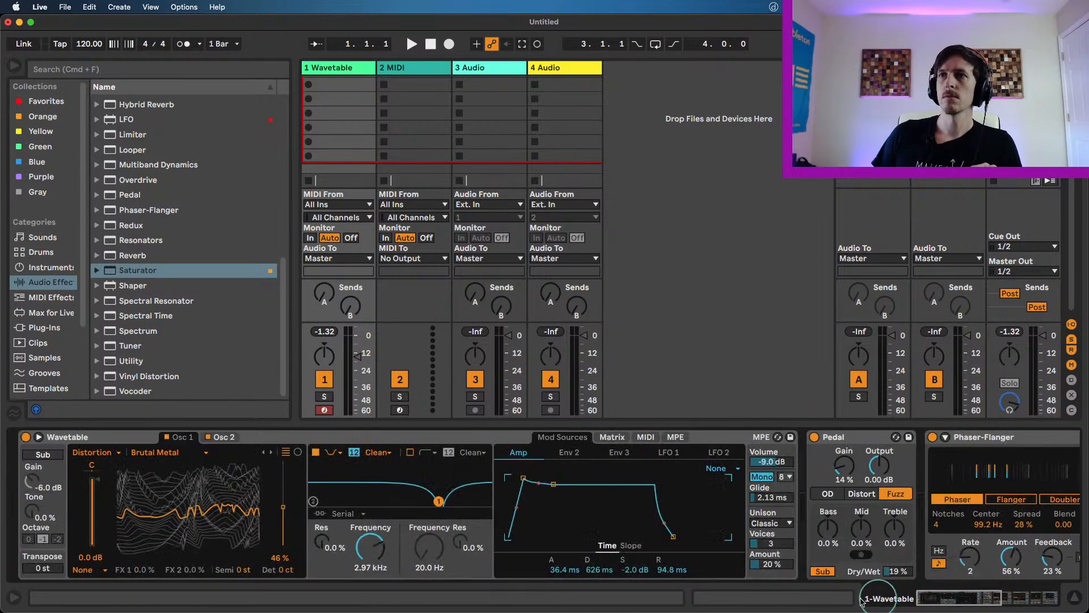
{"action": "left_click", "coordinate": [291, 442]}
{"action": "key", "text": "super+a"}
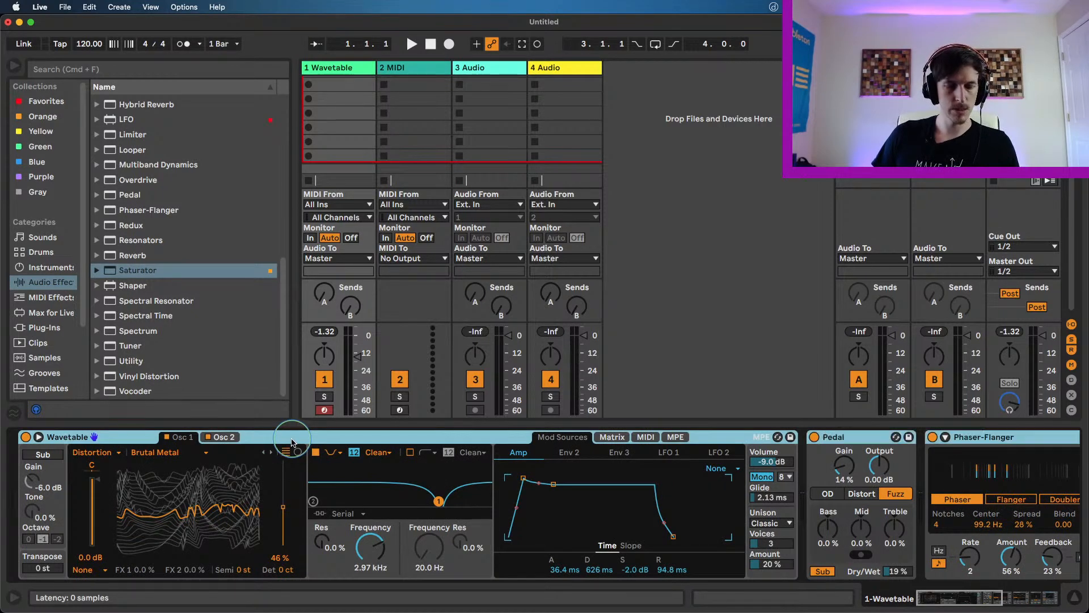
{"action": "key", "text": "super+g"}
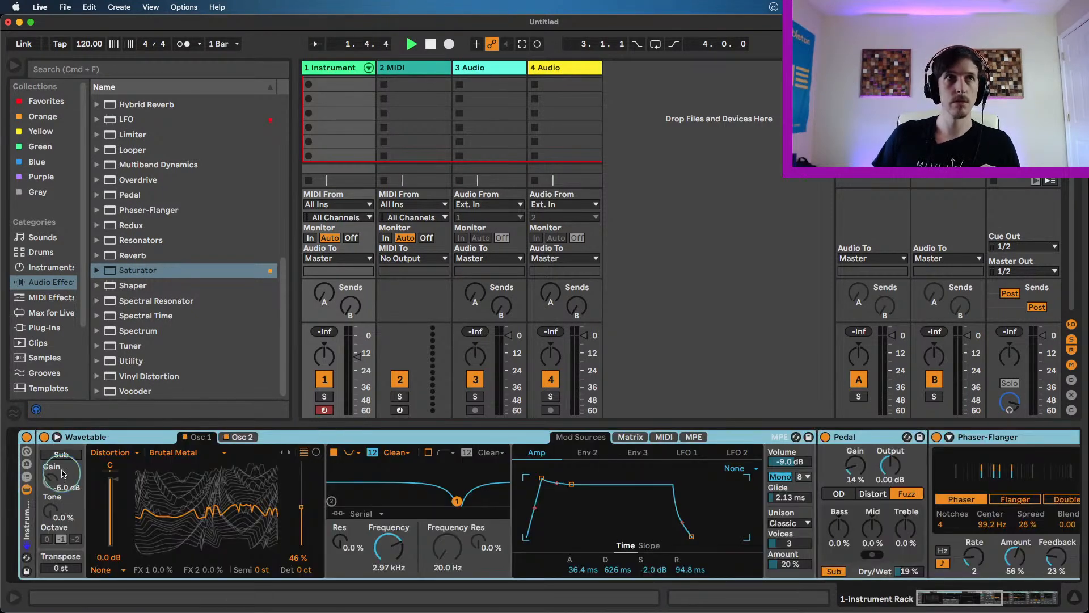
- Show the rack's macro controls and rename the rack "swirling noise bass"
{"action": "left_click", "coordinate": [27, 451]}
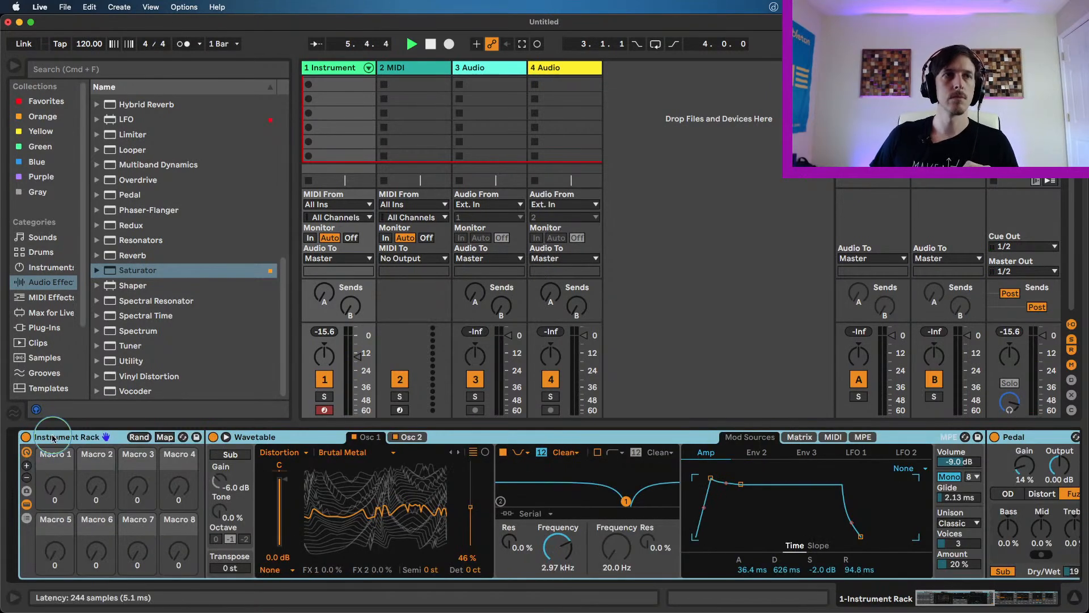
{"action": "key", "text": "super+r"}
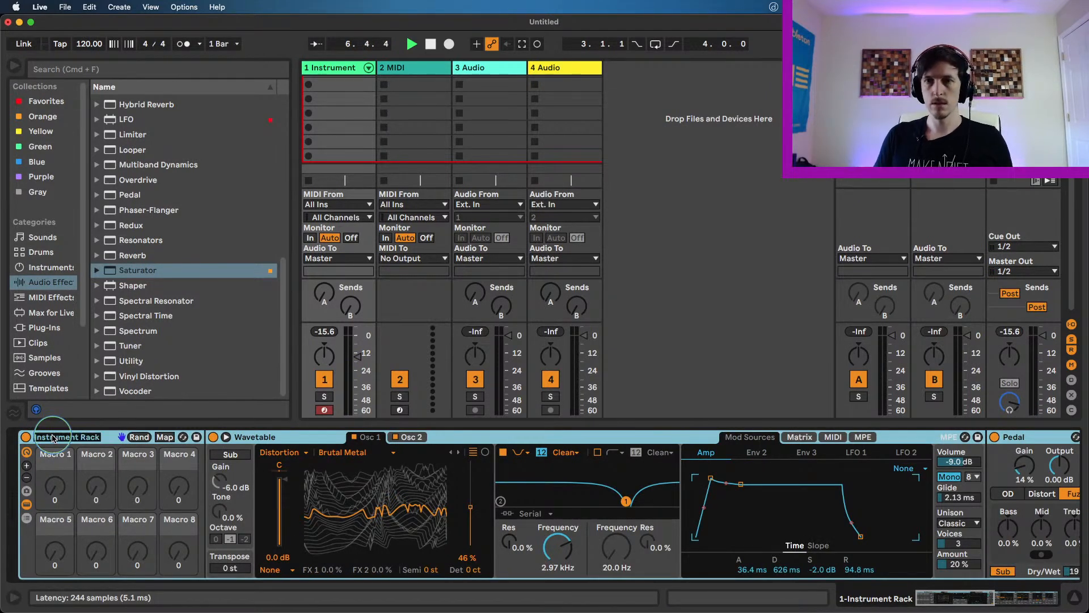
{"action": "type", "text": "swirling noise bass"}
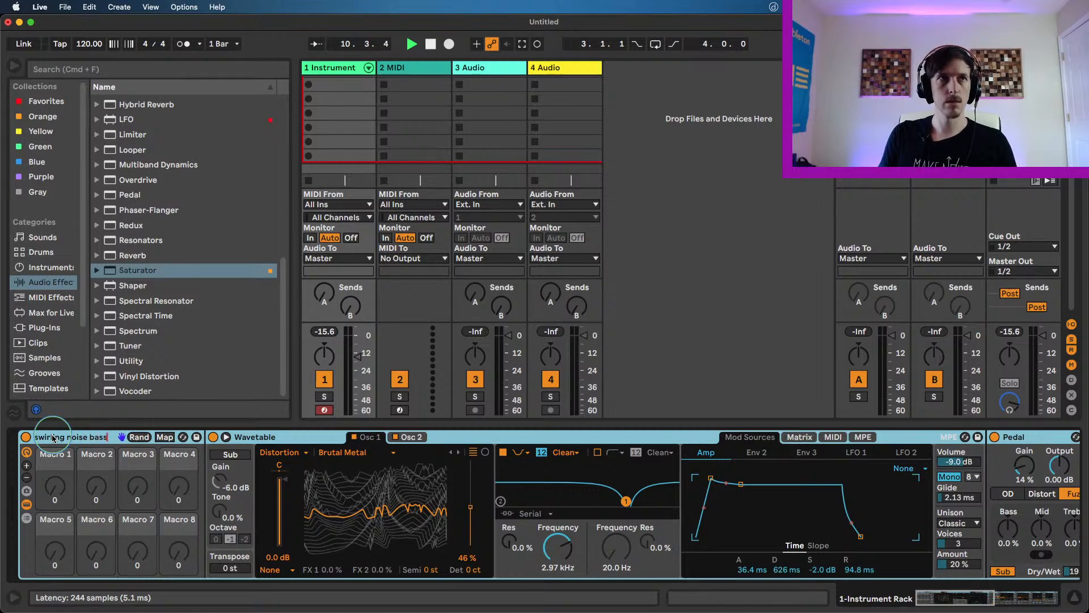
{"action": "key", "text": "Return"}
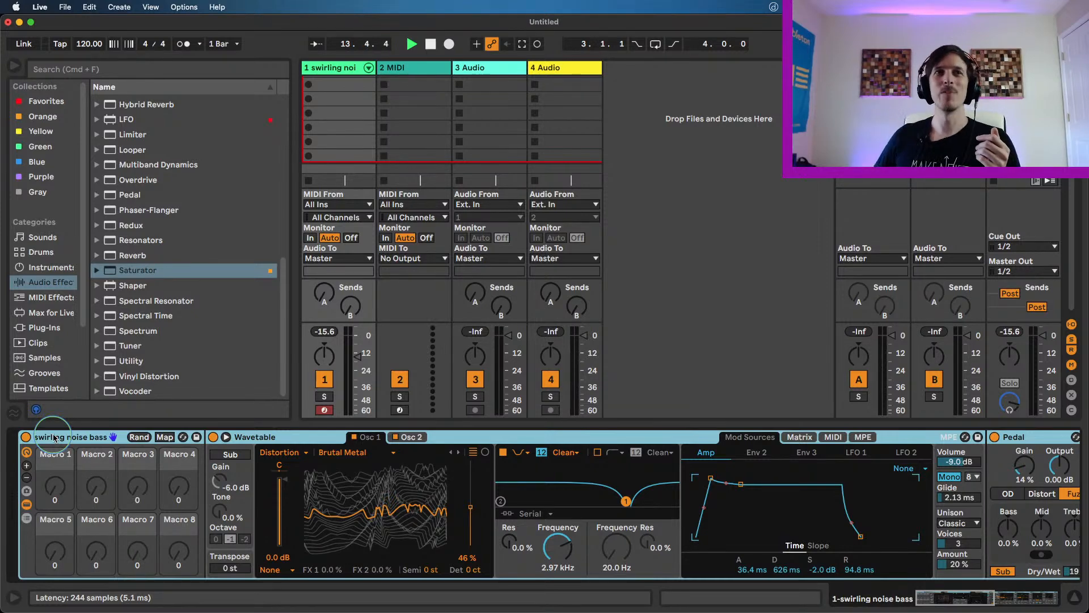
- Review Wavetable's two oscillators and modulation matrix, and set the filter 1 frequency to 2.88 kHz
{"action": "left_click", "coordinate": [308, 438]}
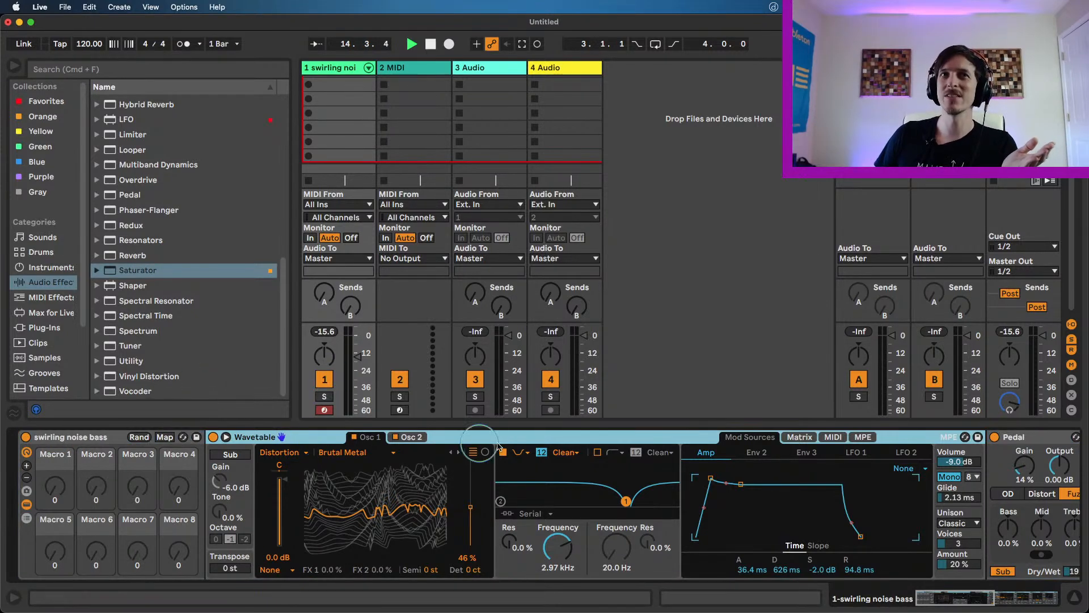
{"action": "left_click", "coordinate": [416, 440]}
{"action": "left_click", "coordinate": [366, 437]}
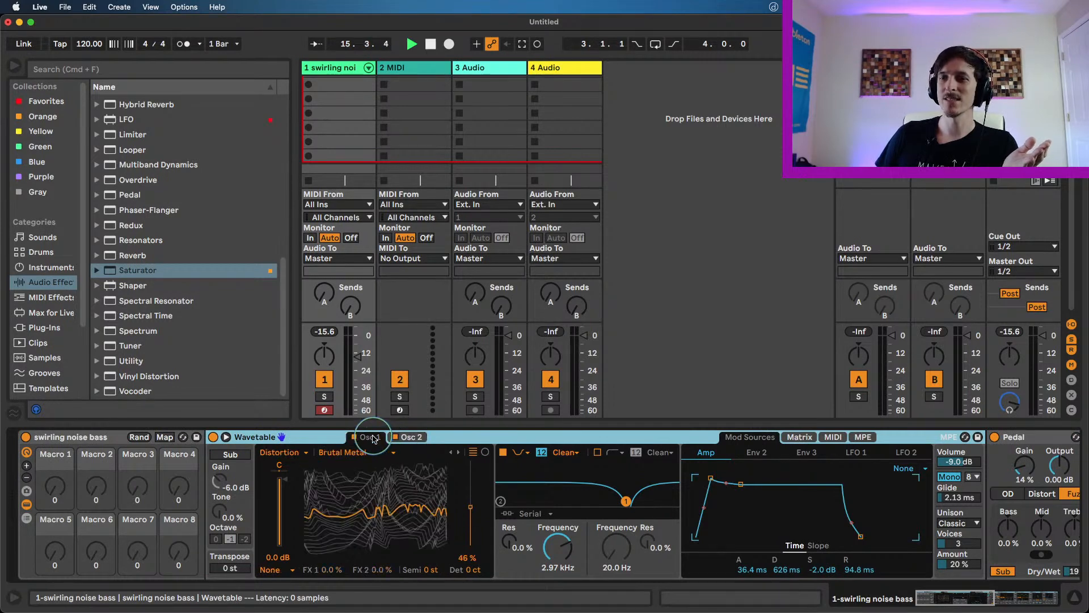
{"action": "left_click", "coordinate": [413, 438]}
{"action": "left_click", "coordinate": [799, 437]}
{"action": "left_click", "coordinate": [889, 487]}
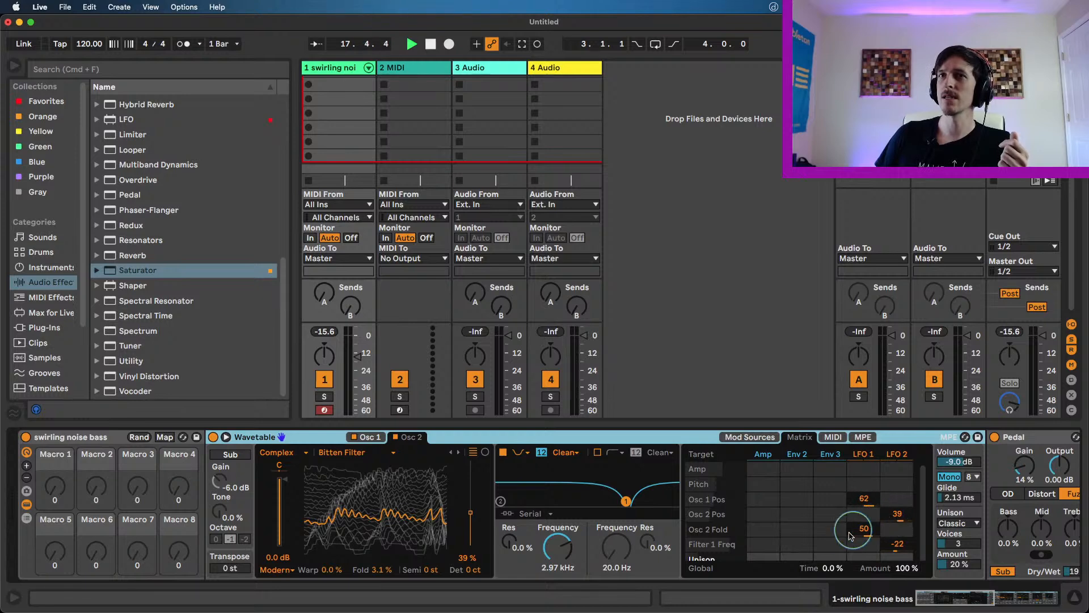
{"action": "left_click_drag", "start_coordinate": [626, 502], "coordinate": [626, 502]}
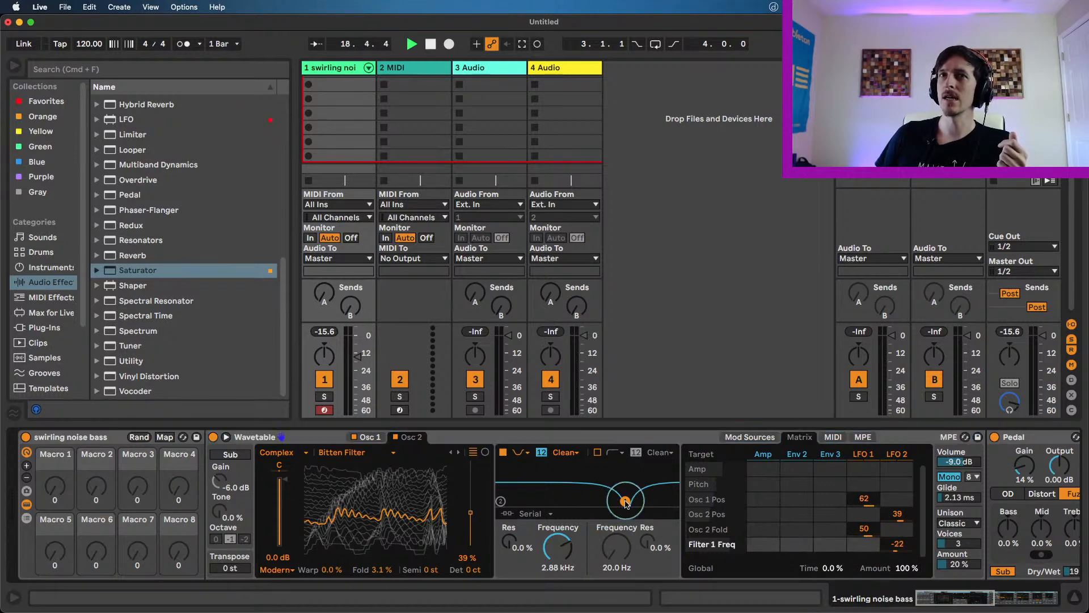
- Review the rack's effects in order: Pedal, Phaser-Flanger, Chorus-Ensemble, Erosion and Saturator
{"action": "left_click_drag", "start_coordinate": [959, 596], "coordinate": [1006, 602]}
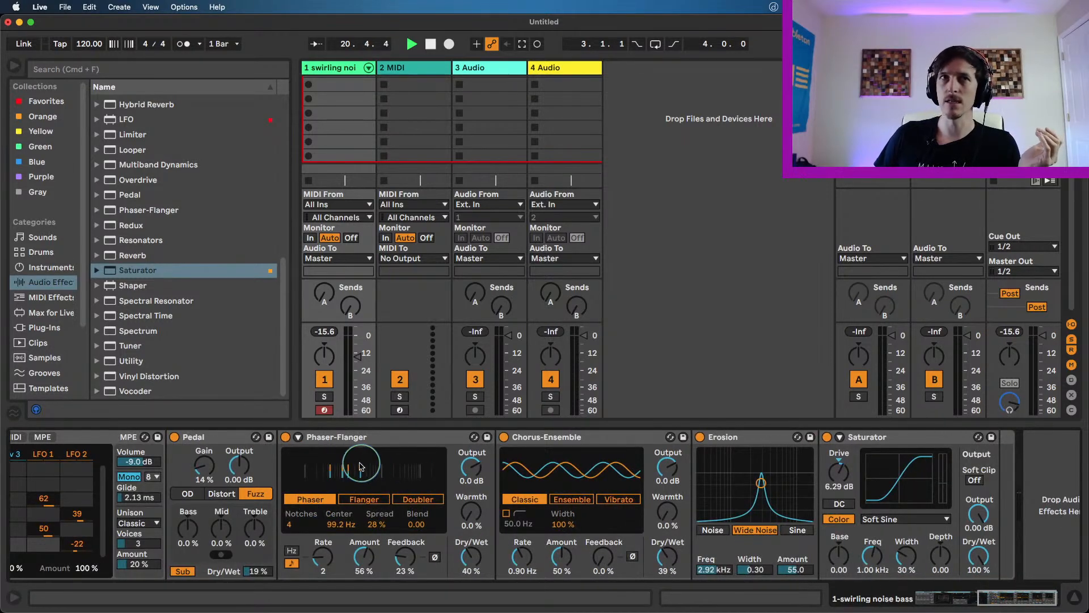
{"action": "left_click", "coordinate": [216, 437]}
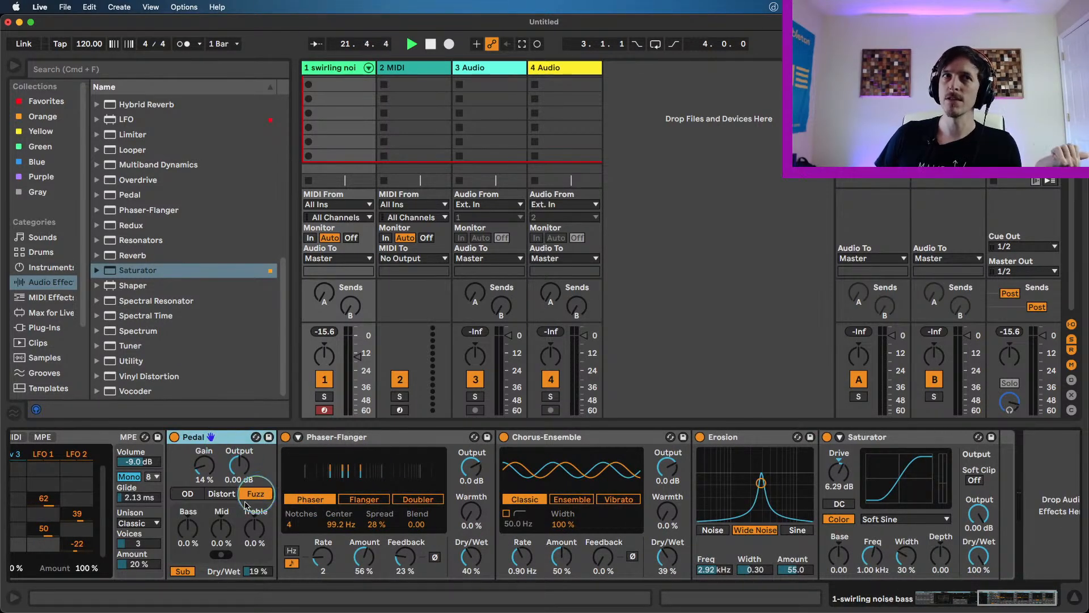
{"action": "left_click", "coordinate": [377, 439]}
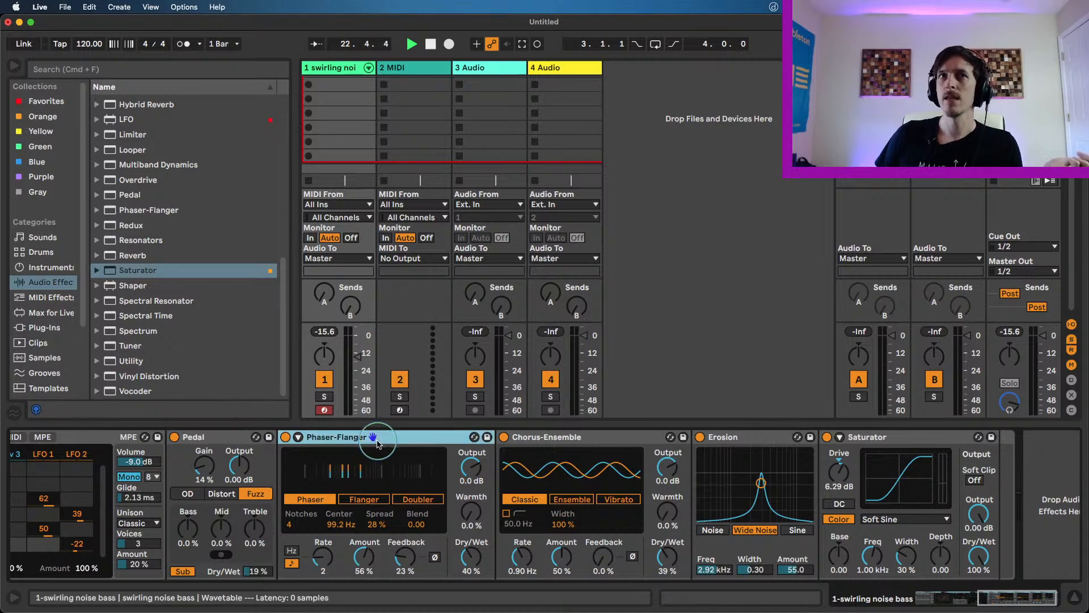
{"action": "left_click", "coordinate": [603, 442]}
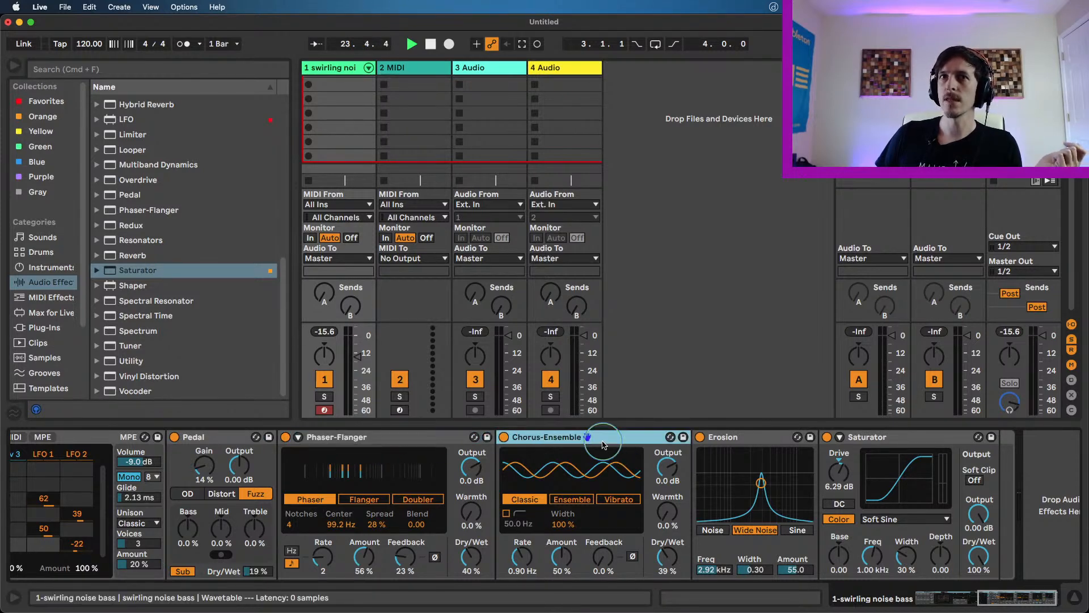
{"action": "left_click", "coordinate": [745, 441]}
{"action": "left_click", "coordinate": [879, 442]}
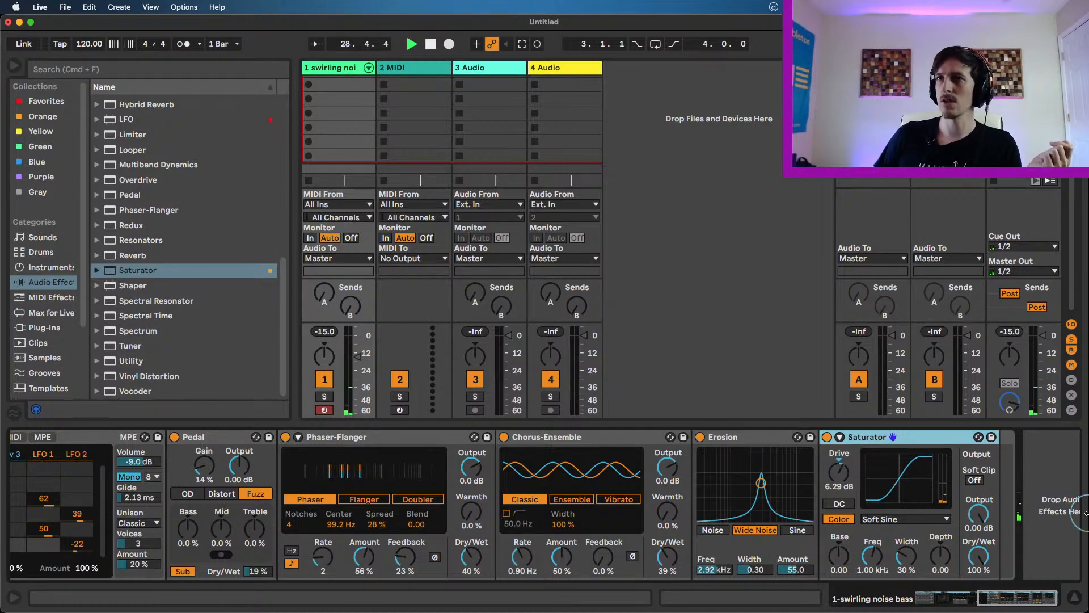
- Save the rack as a preset in the User Library under the name "z swirling noise bass"
{"action": "left_click_drag", "start_coordinate": [1032, 597], "coordinate": [969, 597]}
{"action": "left_click", "coordinate": [85, 437]}
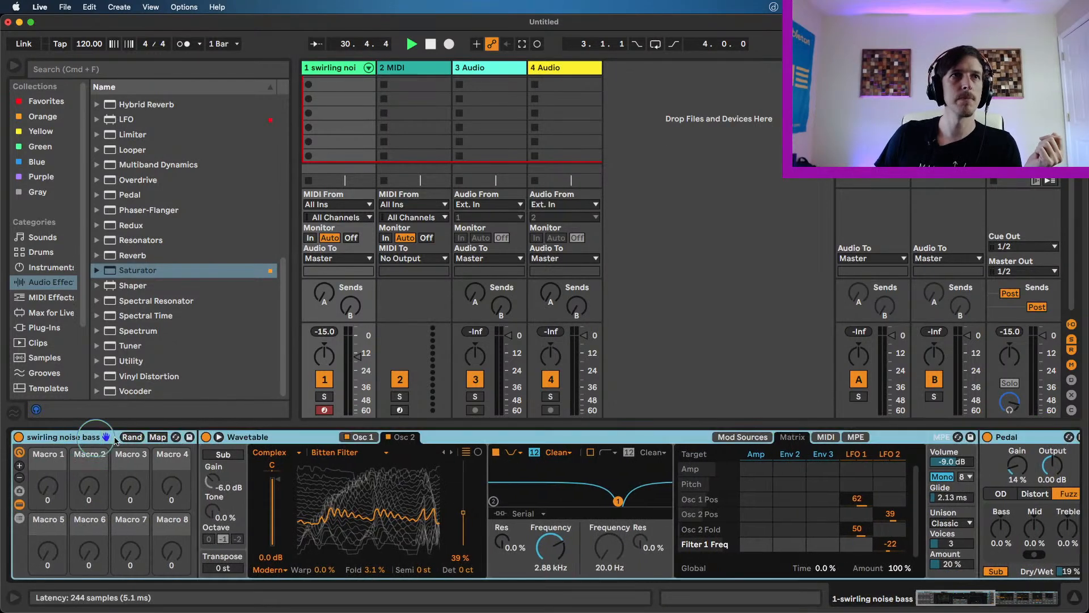
{"action": "left_click", "coordinate": [190, 436]}
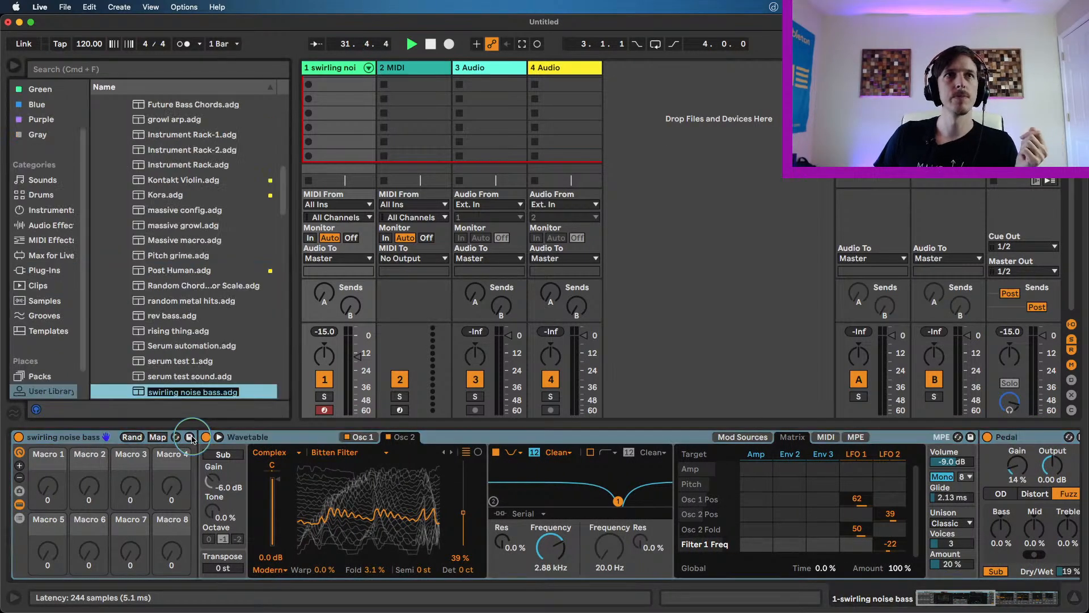
{"action": "key", "text": "Left"}
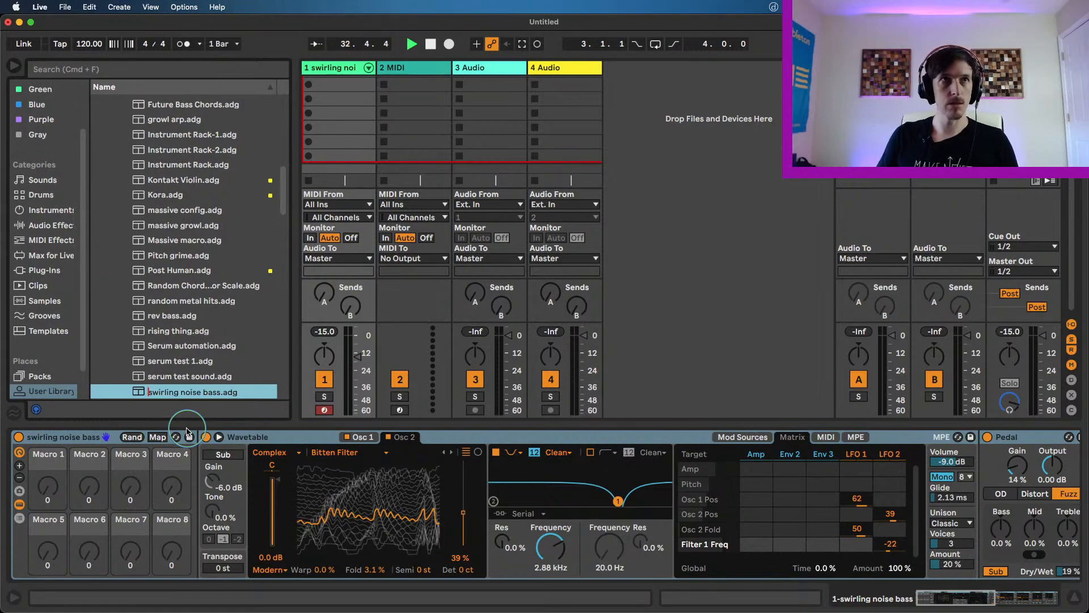
{"action": "type", "text": "z"}
{"action": "key", "text": "Return"}
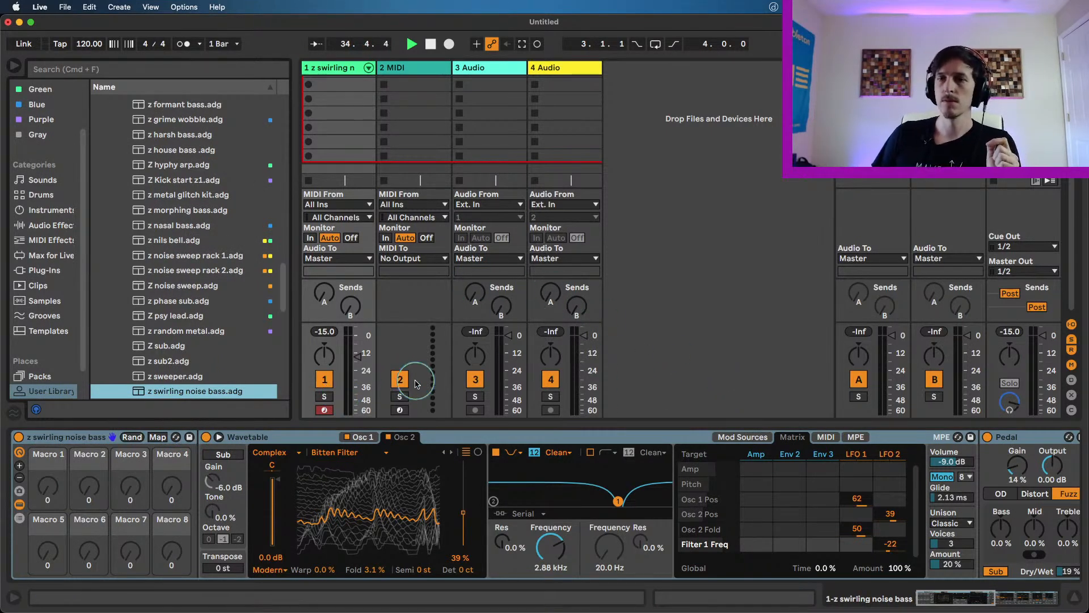
- Set Wavetable's filter 1 to 21 % resonance and 181 Hz, and oscillator 2's Warp to -20 %
{"action": "left_click_drag", "start_coordinate": [979, 600], "coordinate": [967, 599]}
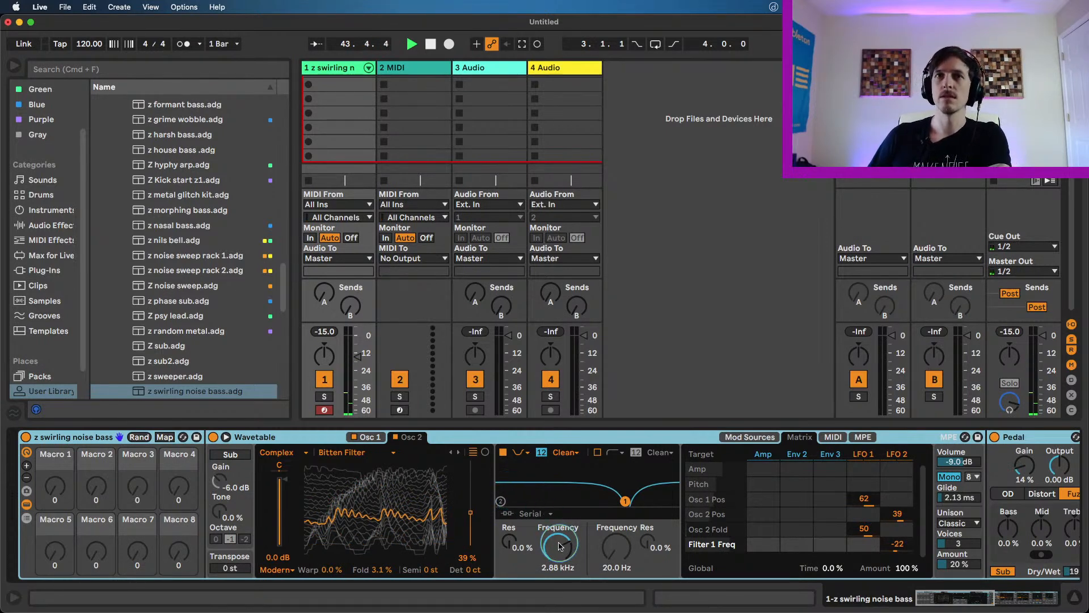
{"action": "left_click_drag", "start_coordinate": [523, 539], "coordinate": [551, 547]}
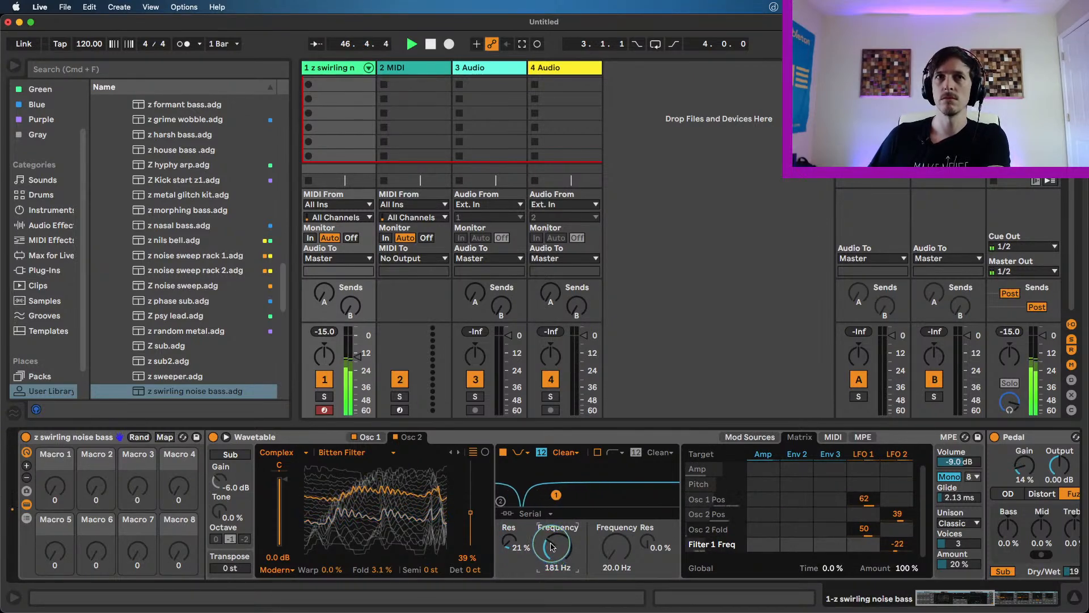
{"action": "mouse_move", "coordinate": [334, 570]}
{"action": "left_mouse_down"}
{"action": "mouse_move", "coordinate": [334, 551]}
{"action": "mouse_move", "coordinate": [333, 590]}
{"action": "left_mouse_up"}
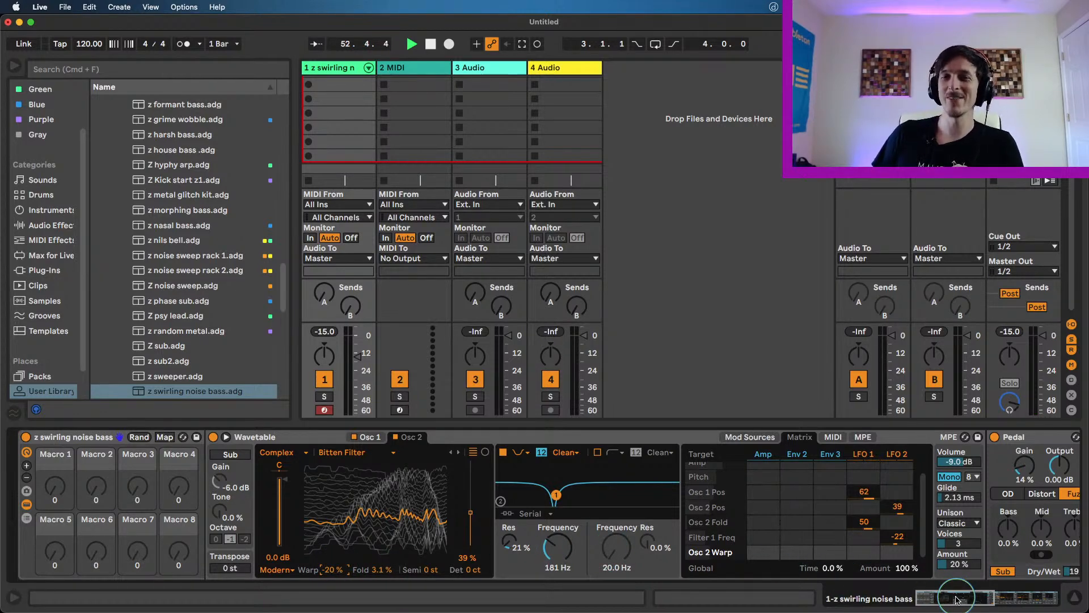
{"action": "left_click_drag", "start_coordinate": [947, 598], "coordinate": [973, 599]}
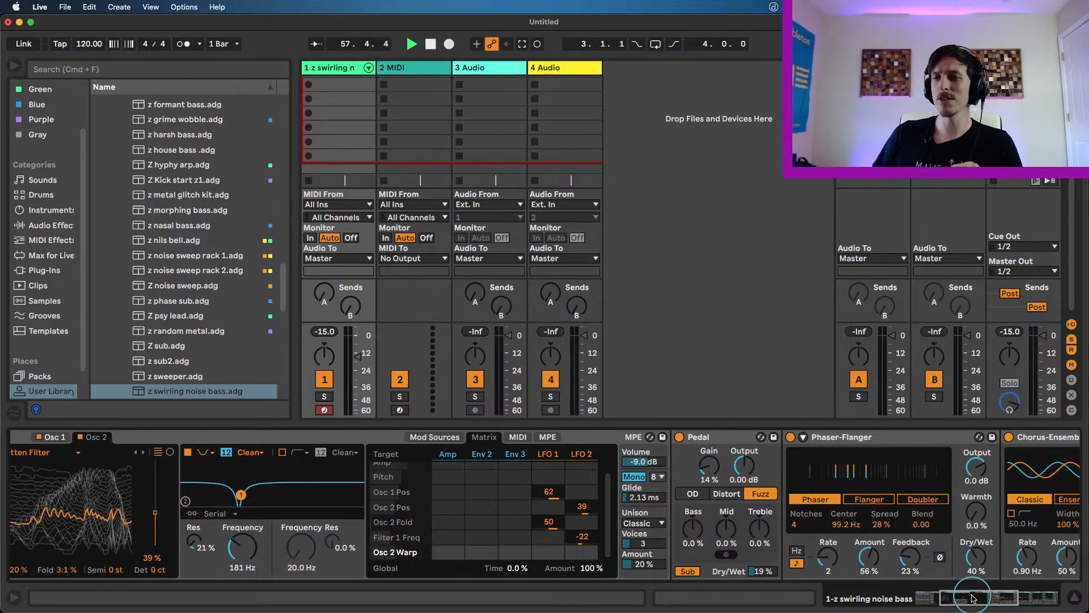
{"action": "left_click_drag", "start_coordinate": [977, 603], "coordinate": [967, 604]}
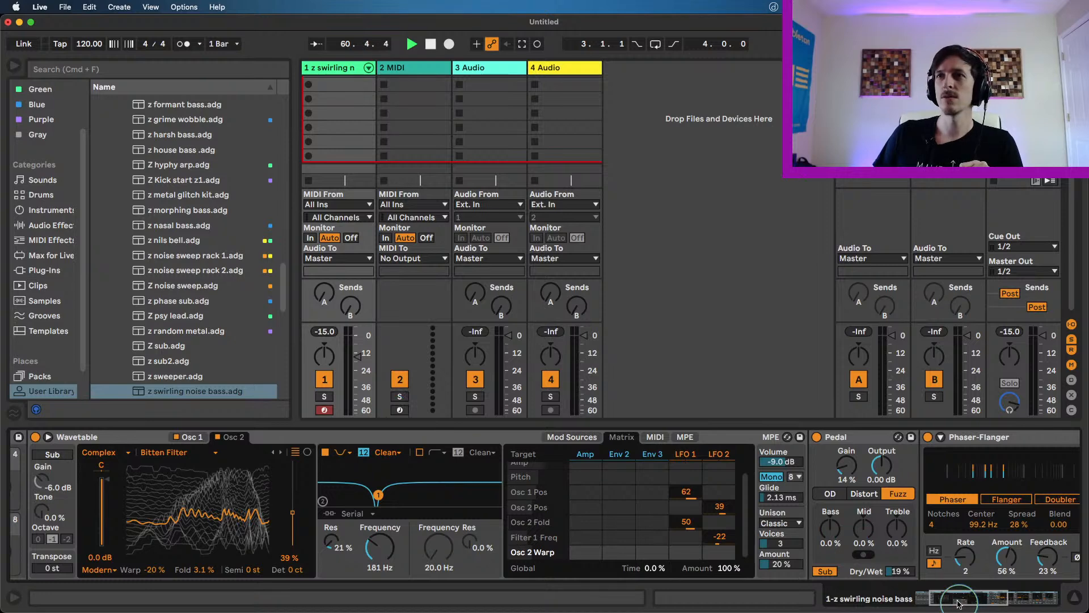
{"action": "left_click_drag", "start_coordinate": [965, 604], "coordinate": [953, 603]}
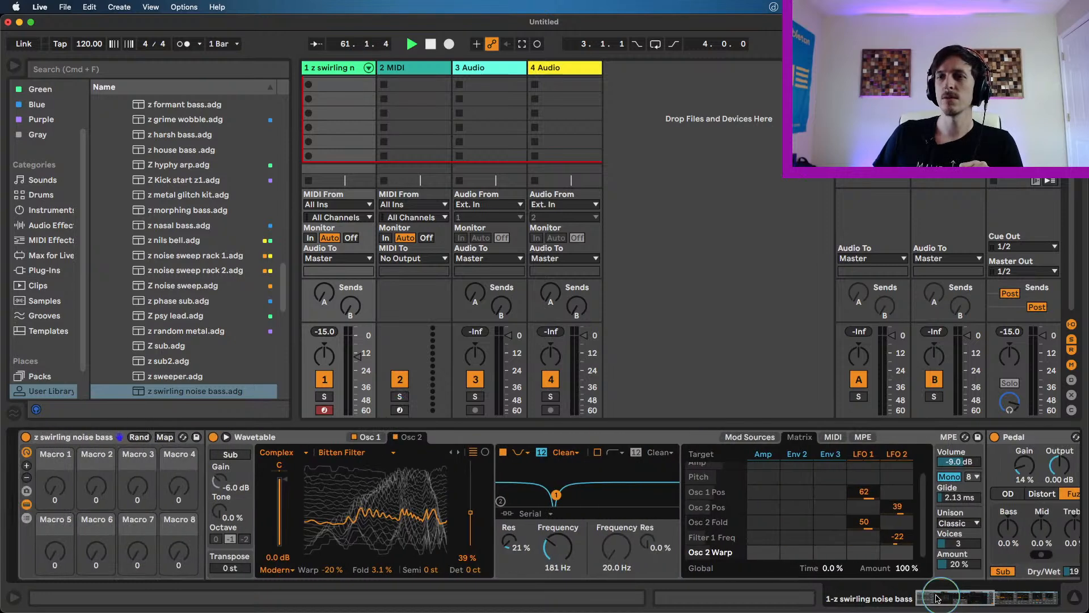
{"action": "double_click", "coordinate": [268, 444]}
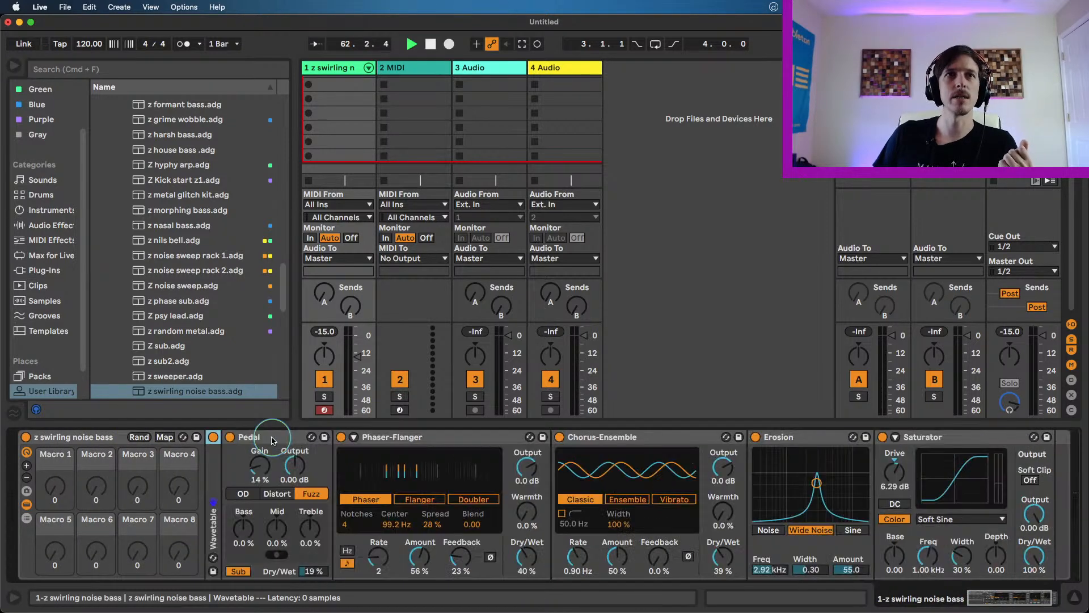
{"action": "double_click", "coordinate": [216, 476]}
- Add Spectral Time after the rack and set its delay Feedback to 33 %
{"action": "left_click", "coordinate": [60, 227]}
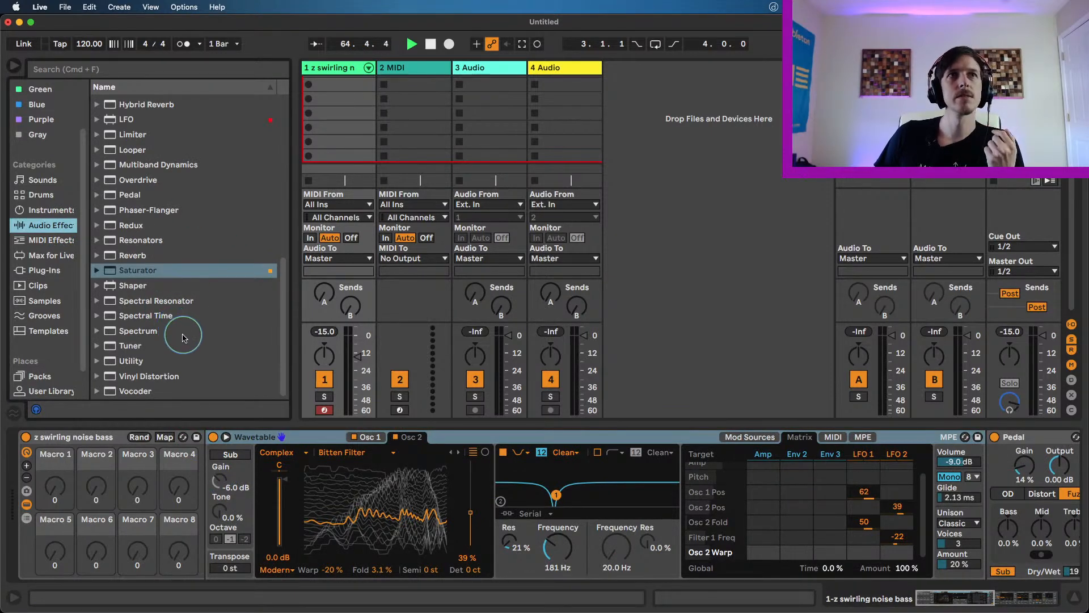
{"action": "scroll", "coordinate": [179, 332], "scroll_direction": "up", "scroll_amount": 3}
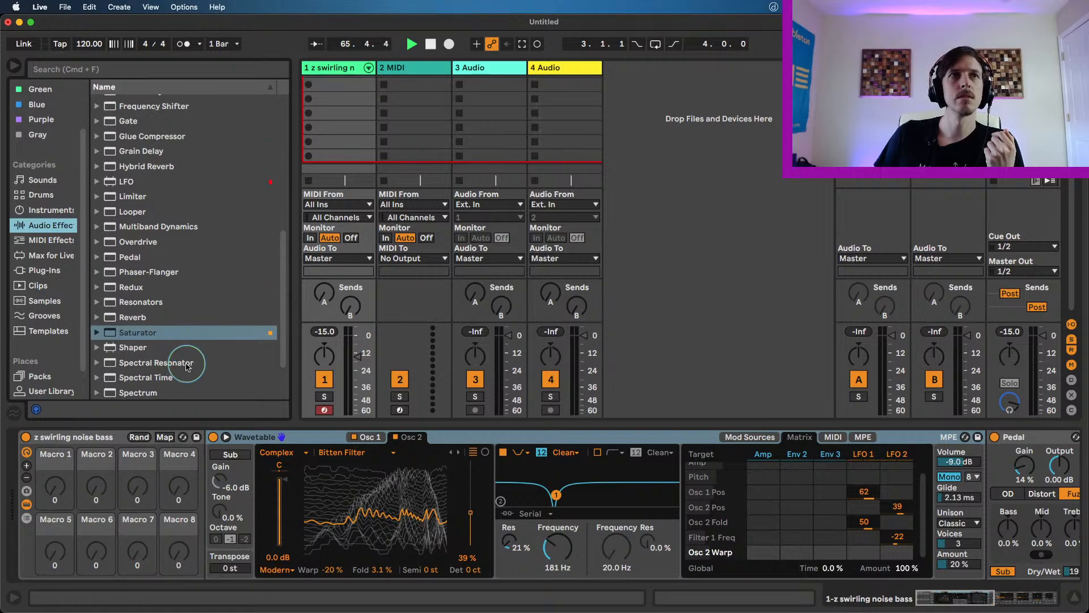
{"action": "left_click", "coordinate": [169, 378]}
{"action": "double_click", "coordinate": [168, 378]}
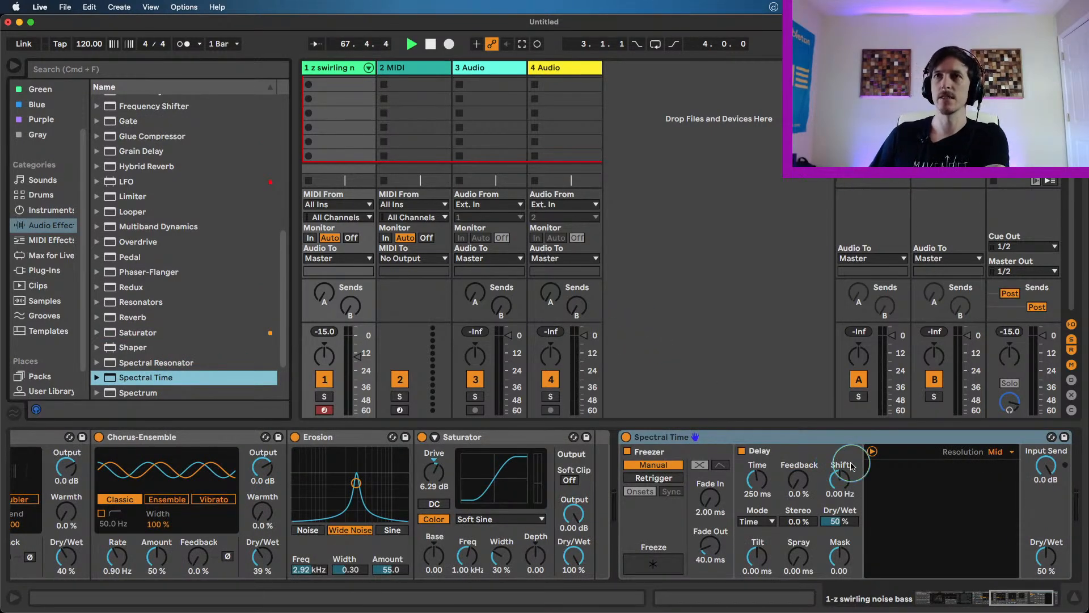
{"action": "left_click_drag", "start_coordinate": [798, 489], "coordinate": [797, 480]}
- Freeze Spectral Time in Retrigger mode with a 235 ms fade, and set delay Feedback to 48 % and Spray to 96.9 ms
{"action": "left_click", "coordinate": [655, 567]}
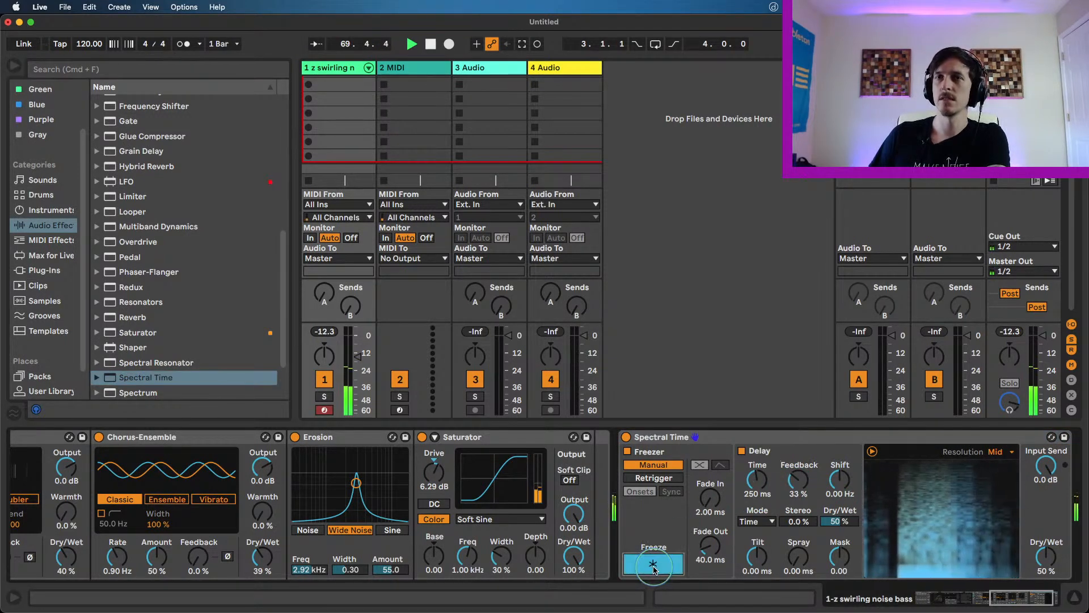
{"action": "left_click_drag", "start_coordinate": [714, 497], "coordinate": [672, 491]}
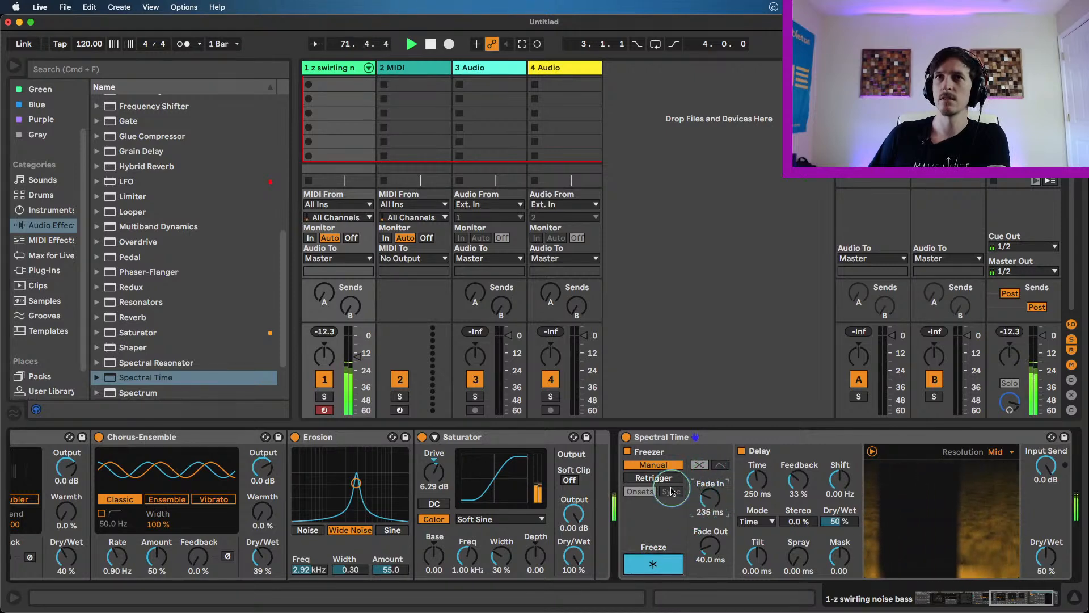
{"action": "left_click", "coordinate": [653, 477]}
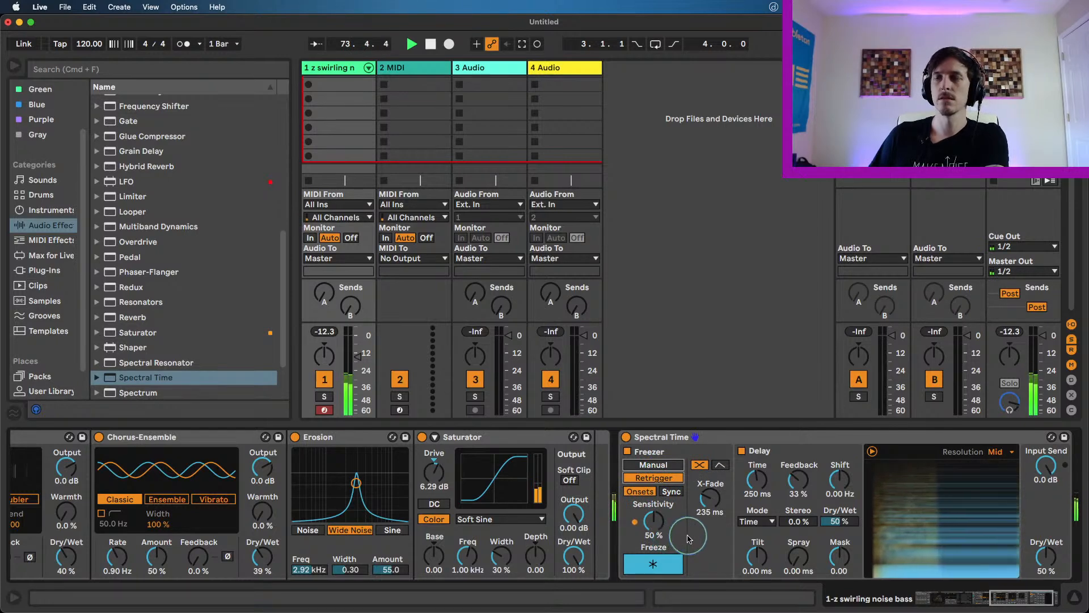
{"action": "left_click_drag", "start_coordinate": [793, 500], "coordinate": [801, 483]}
{"action": "left_click_drag", "start_coordinate": [795, 562], "coordinate": [796, 561]}
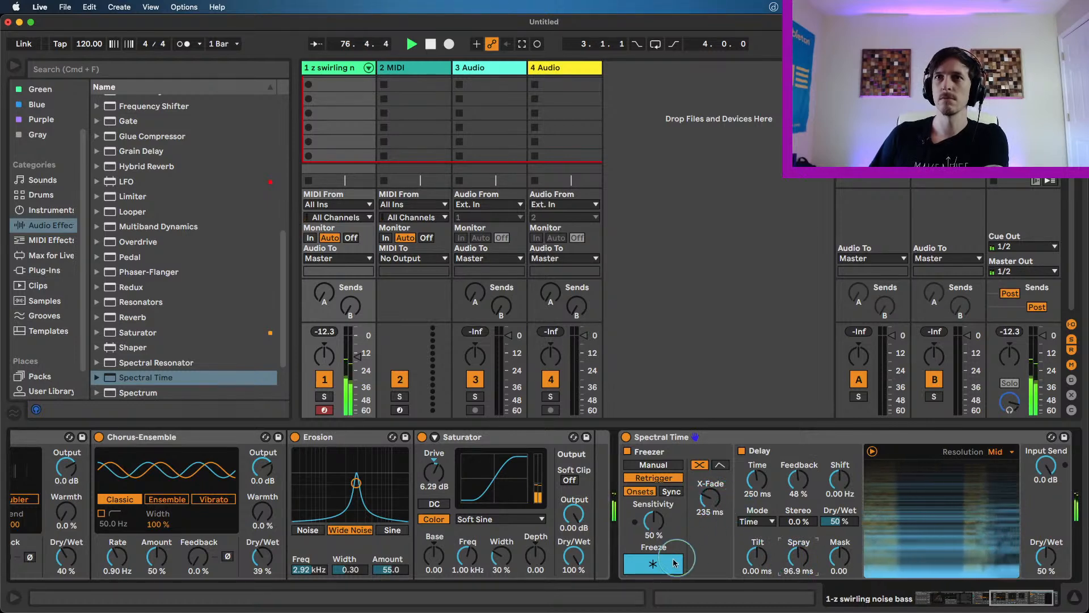
- Unfreeze Spectral Time, try a frequency shift, and set the delay's Mask to -0.56, Spray to 262 ms and Tilt to 1.12 s
{"action": "left_click", "coordinate": [654, 563]}
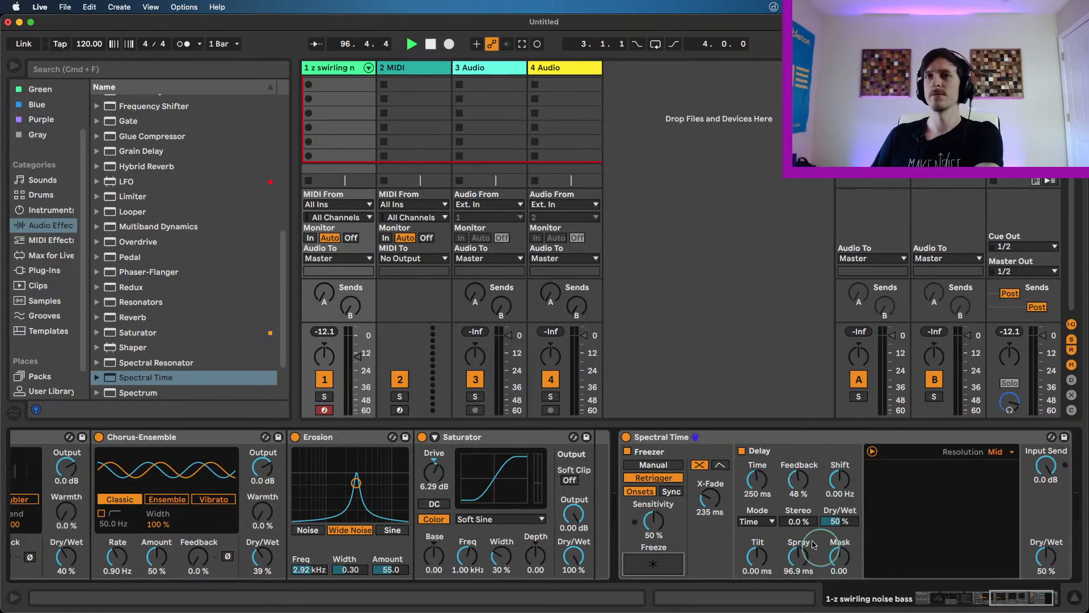
{"action": "left_click_drag", "start_coordinate": [840, 494], "coordinate": [840, 485]}
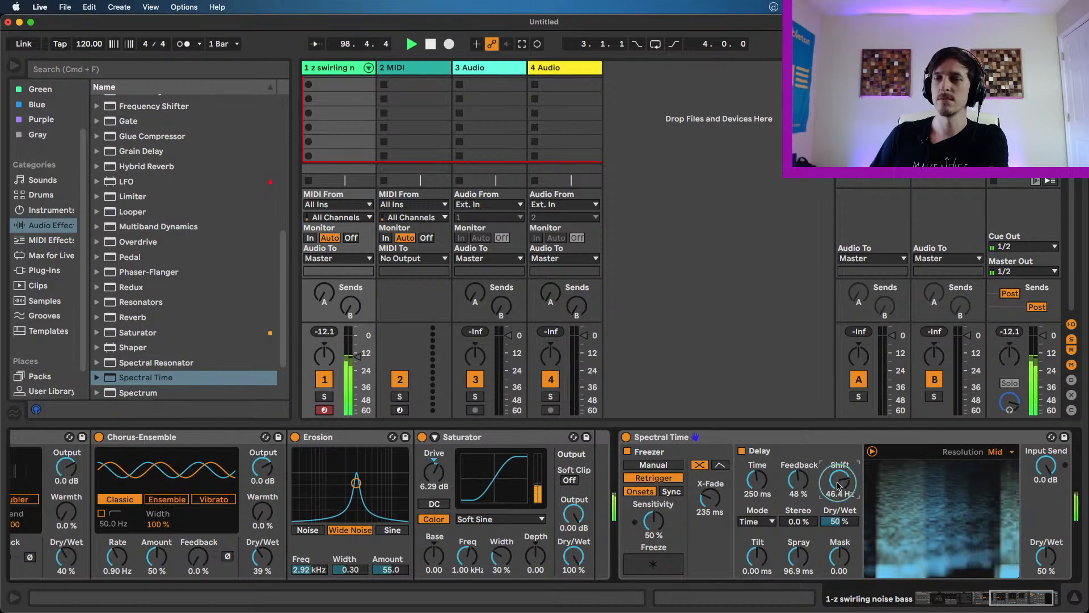
{"action": "left_click_drag", "start_coordinate": [842, 562], "coordinate": [843, 595]}
{"action": "mouse_move", "coordinate": [811, 562]}
{"action": "left_mouse_down"}
{"action": "mouse_move", "coordinate": [810, 585]}
{"action": "mouse_move", "coordinate": [799, 539]}
{"action": "mouse_move", "coordinate": [758, 547]}
{"action": "mouse_move", "coordinate": [758, 536]}
{"action": "left_mouse_up"}
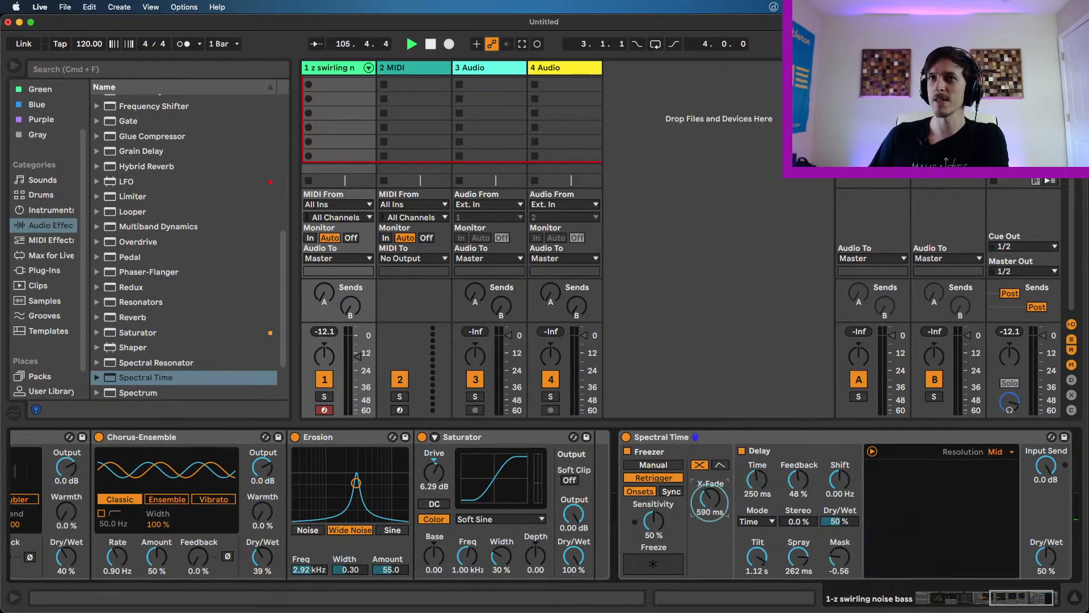
- Switch the freezer to fade in/out with a 1.31 s fade-in, and set Spectral Time's Dry/Wet to 100 % and delay Feedback to 64 %
{"action": "left_click", "coordinate": [720, 465]}
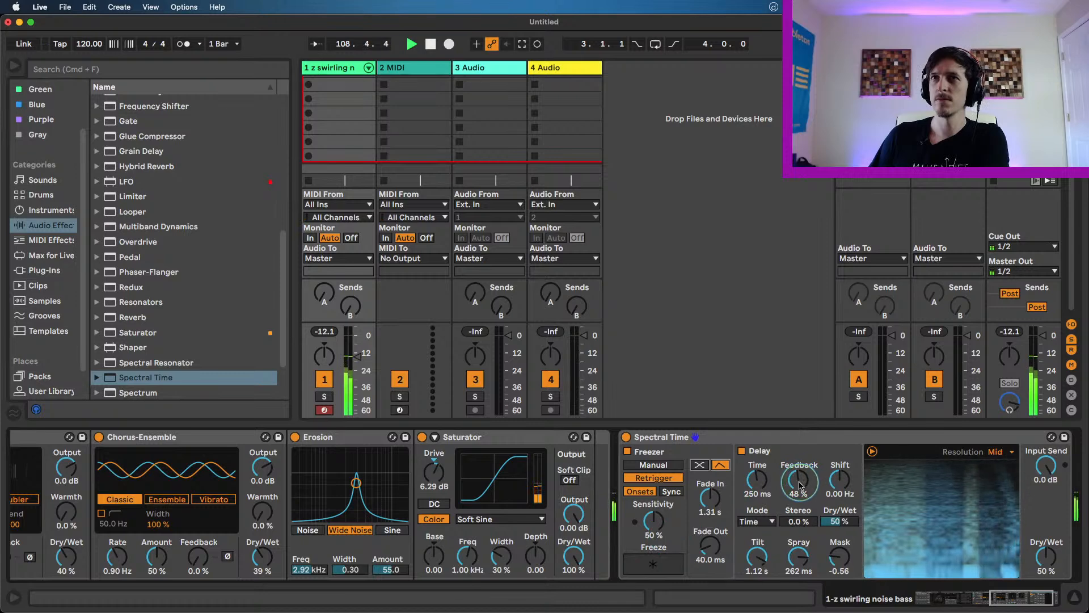
{"action": "left_click_drag", "start_coordinate": [1047, 559], "coordinate": [1047, 547]}
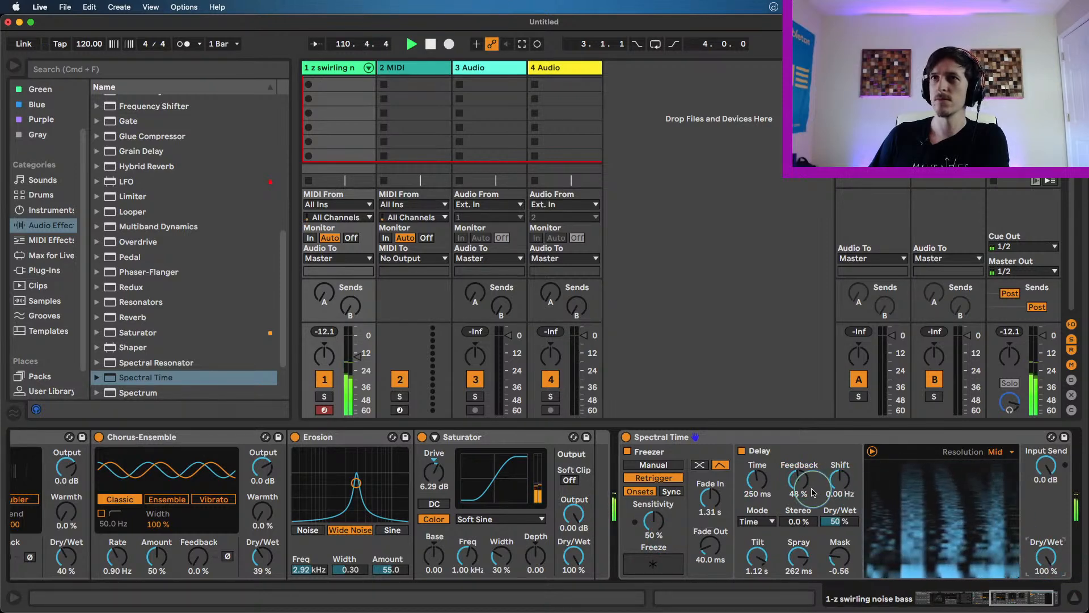
{"action": "left_click_drag", "start_coordinate": [799, 479], "coordinate": [799, 470]}
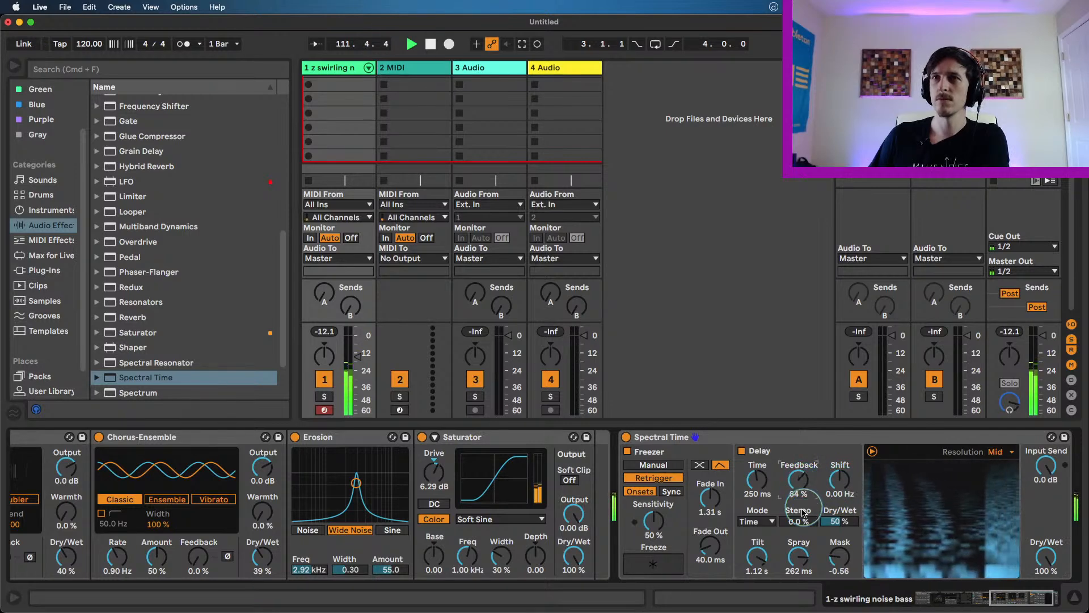
- Set the spectral delay's Stereo to 38 %, Dry/Wet to 91 %, Mask to 0.38, Spray to 12.2 ms and Tilt to -603 ms
{"action": "left_click_drag", "start_coordinate": [796, 523], "coordinate": [795, 517]}
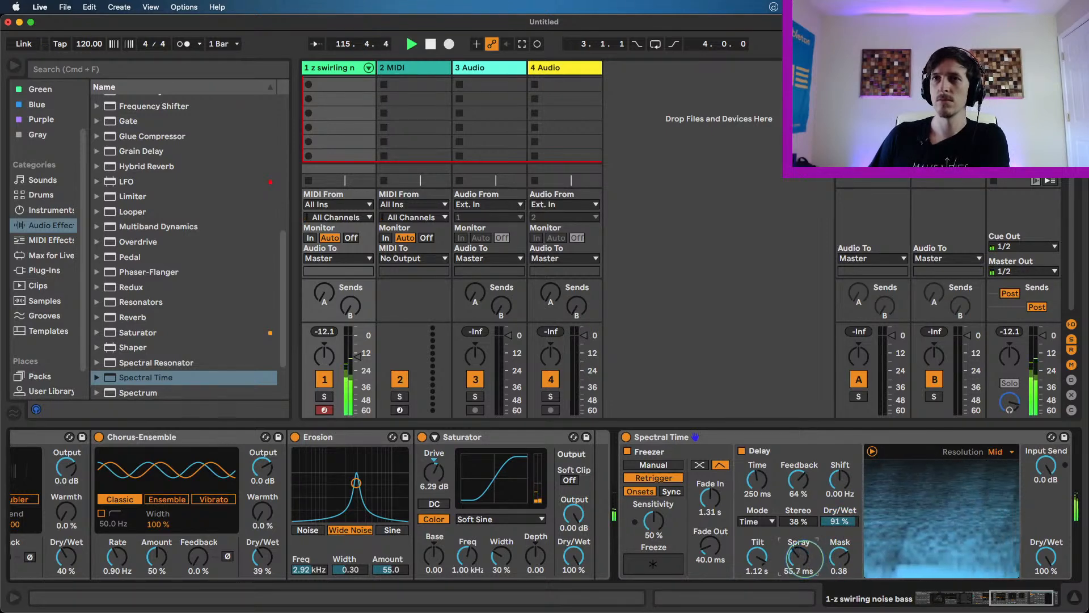
{"action": "left_click_drag", "start_coordinate": [757, 557], "coordinate": [757, 596]}
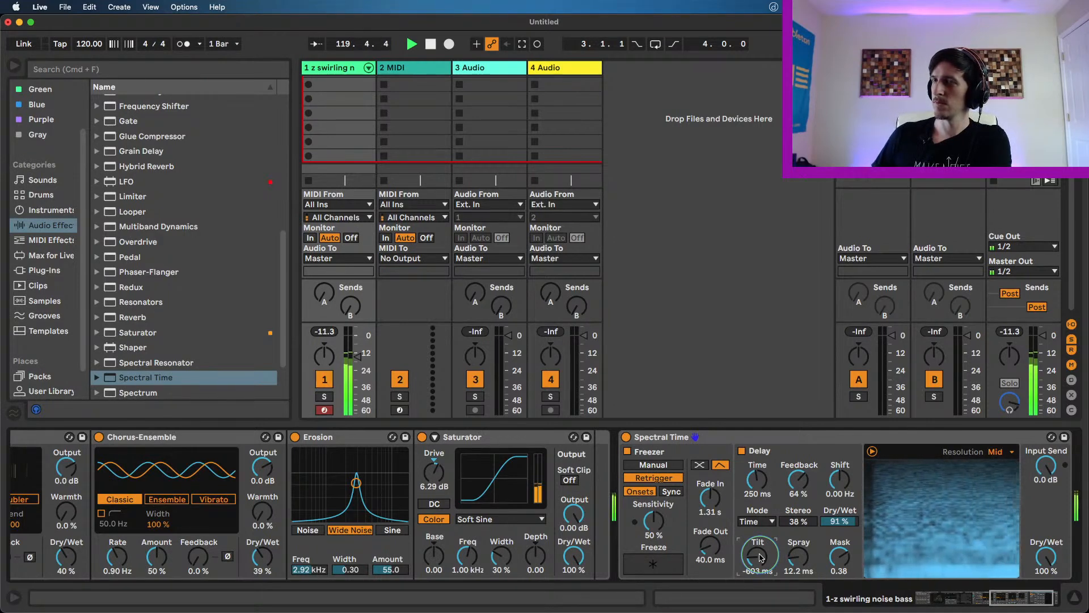
{"action": "left_click", "coordinate": [750, 445]}
{"action": "scroll", "coordinate": [750, 445], "scroll_direction": "left", "scroll_amount": 10}
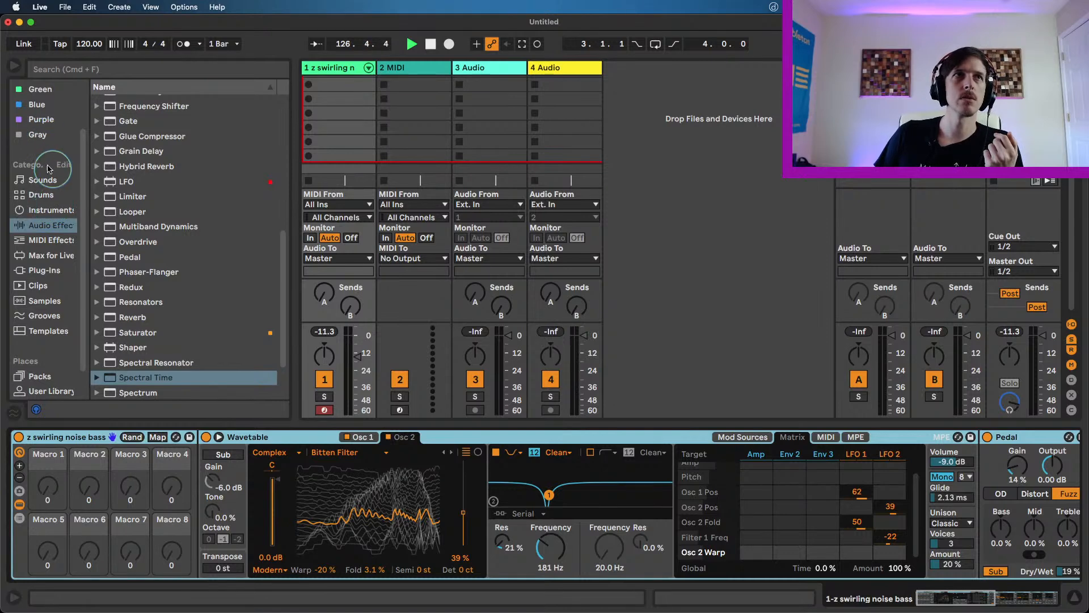
- Check the Purple collection, and load an empty Drum Rack from the Drums category onto the second MIDI track
{"action": "scroll", "coordinate": [44, 136], "scroll_direction": "up", "scroll_amount": 1}
{"action": "left_click", "coordinate": [43, 130]}
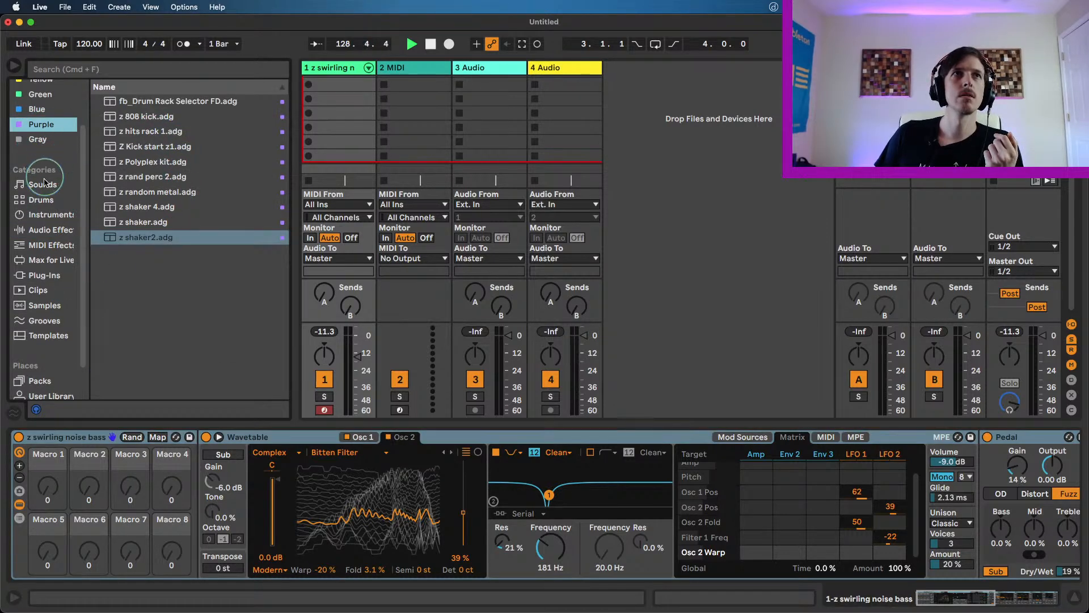
{"action": "left_click", "coordinate": [39, 200]}
{"action": "left_click_drag", "start_coordinate": [152, 116], "coordinate": [400, 136]}
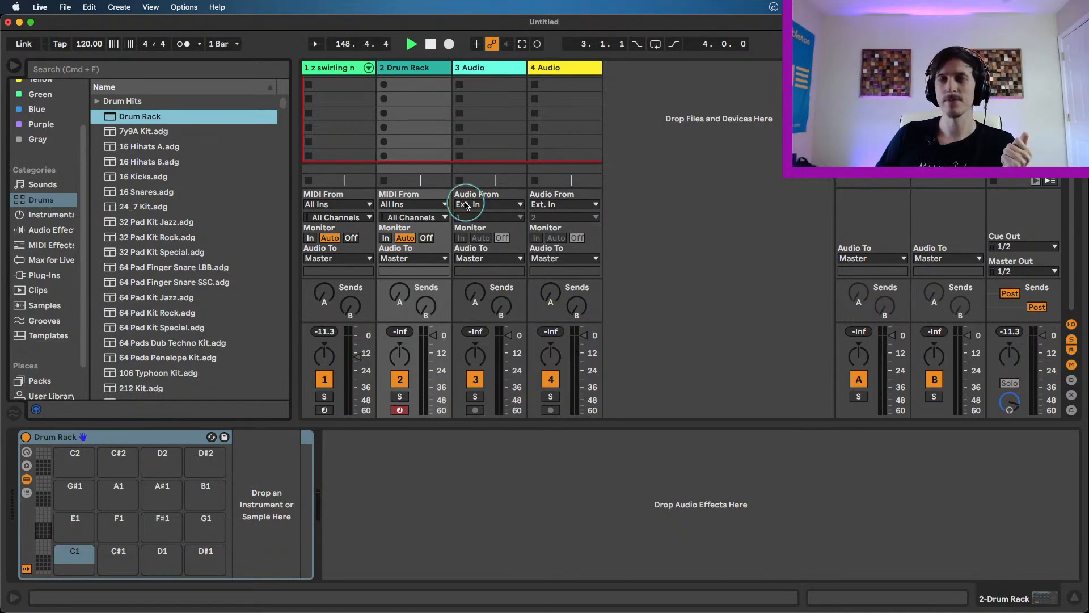
{"action": "left_click", "coordinate": [168, 443]}
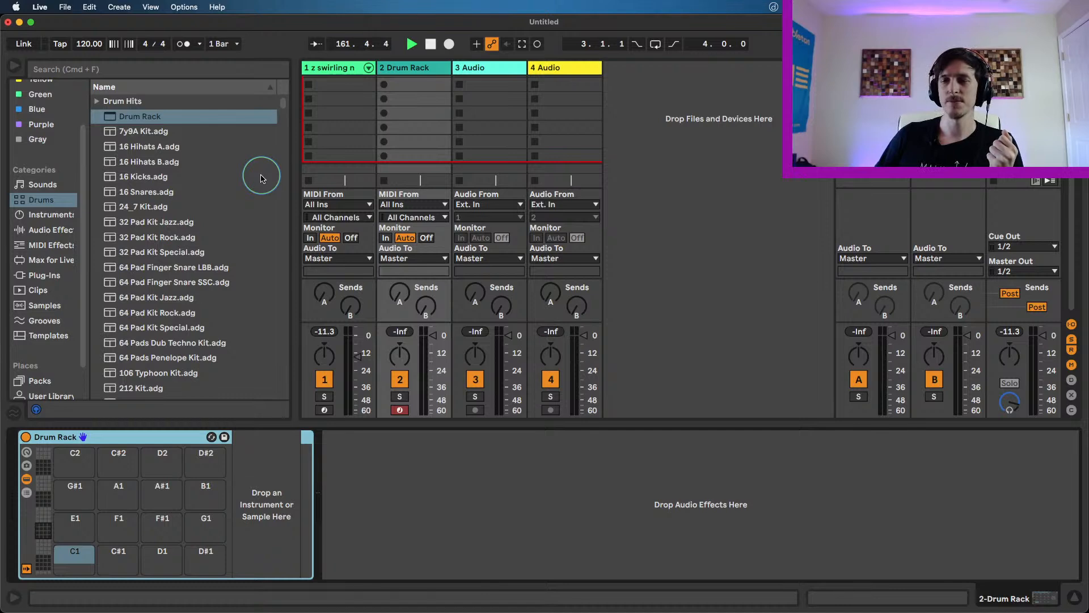
{"action": "left_click", "coordinate": [43, 185]}
{"action": "left_click", "coordinate": [41, 200]}
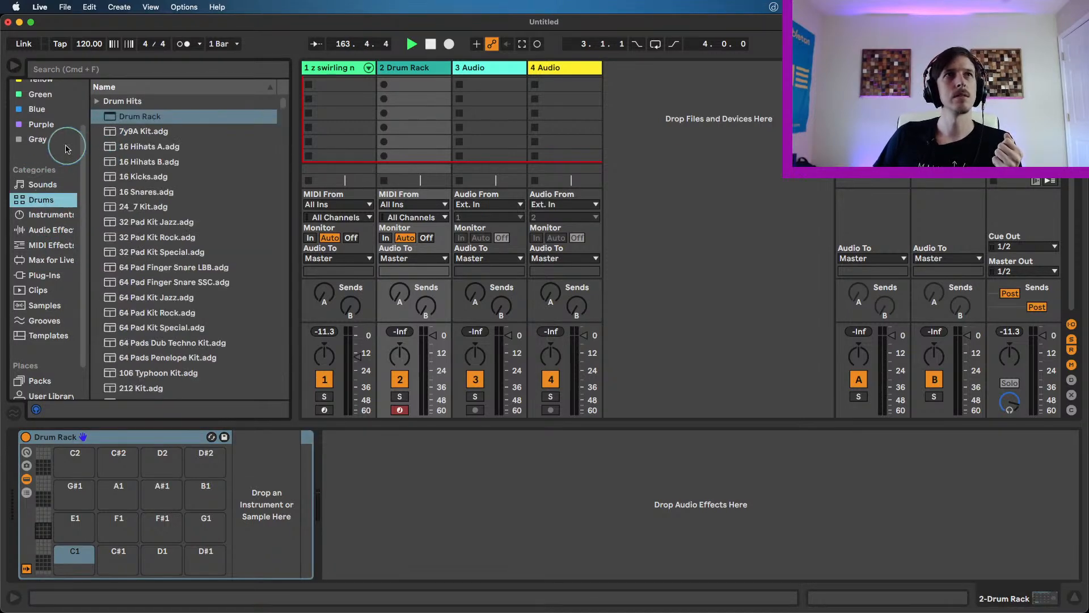
{"action": "scroll", "coordinate": [67, 150], "scroll_direction": "up", "scroll_amount": 3}
{"action": "left_click", "coordinate": [41, 177]}
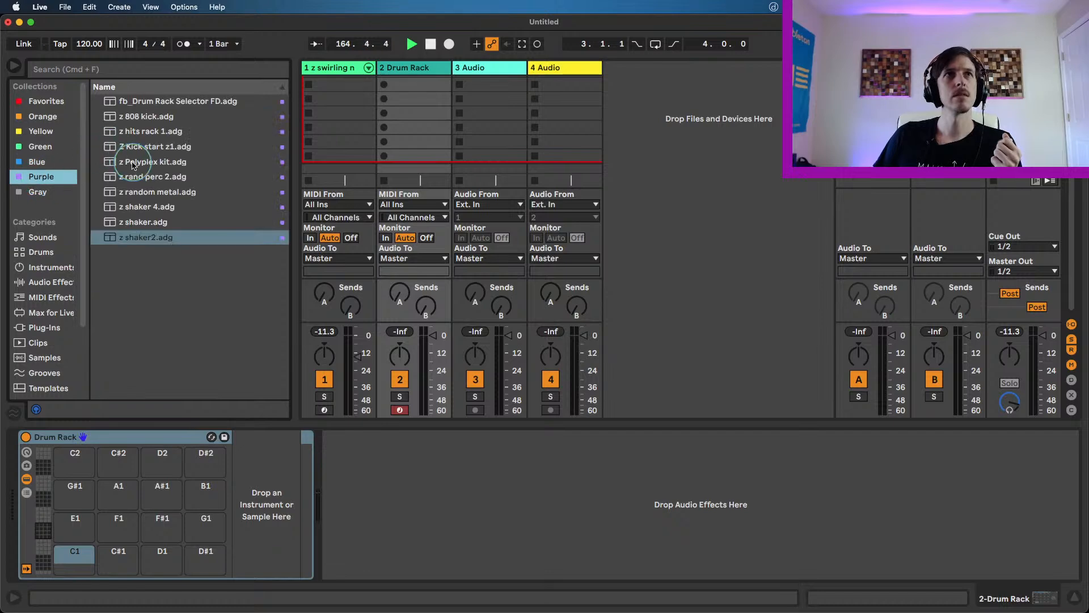
- Add the Sample Library folder from the music folder on the external drive to the browser's Places
{"action": "scroll", "coordinate": [68, 272], "scroll_direction": "down", "scroll_amount": 3}
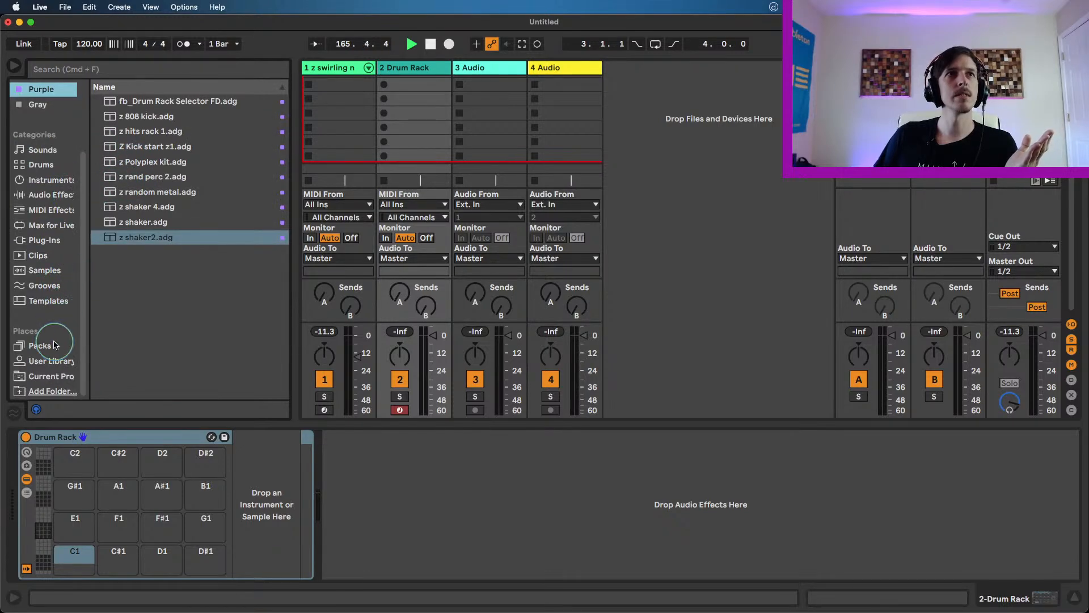
{"action": "left_click", "coordinate": [55, 391]}
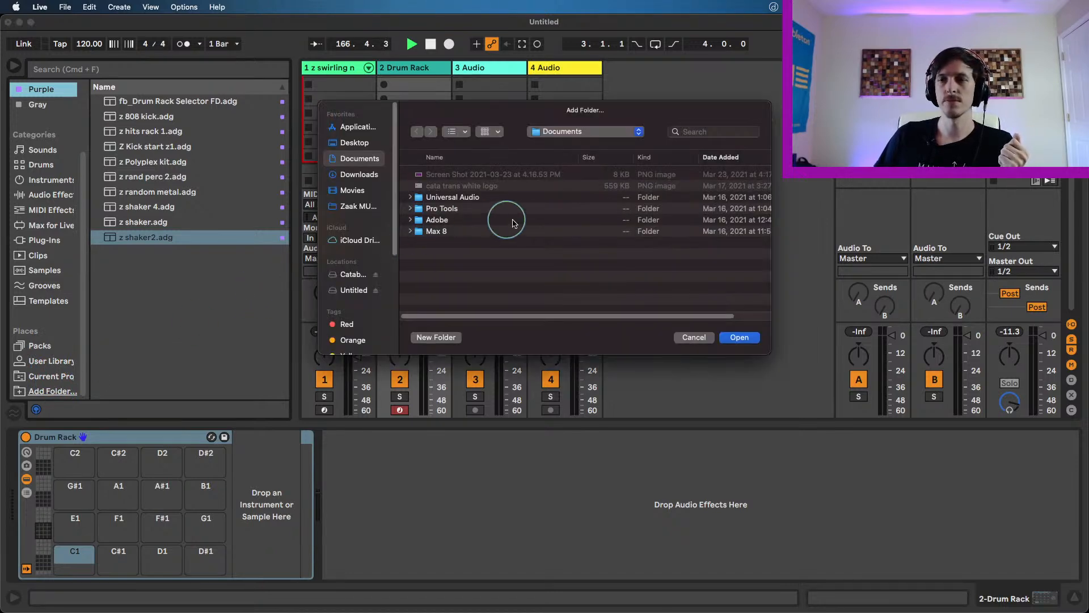
{"action": "left_click", "coordinate": [351, 274]}
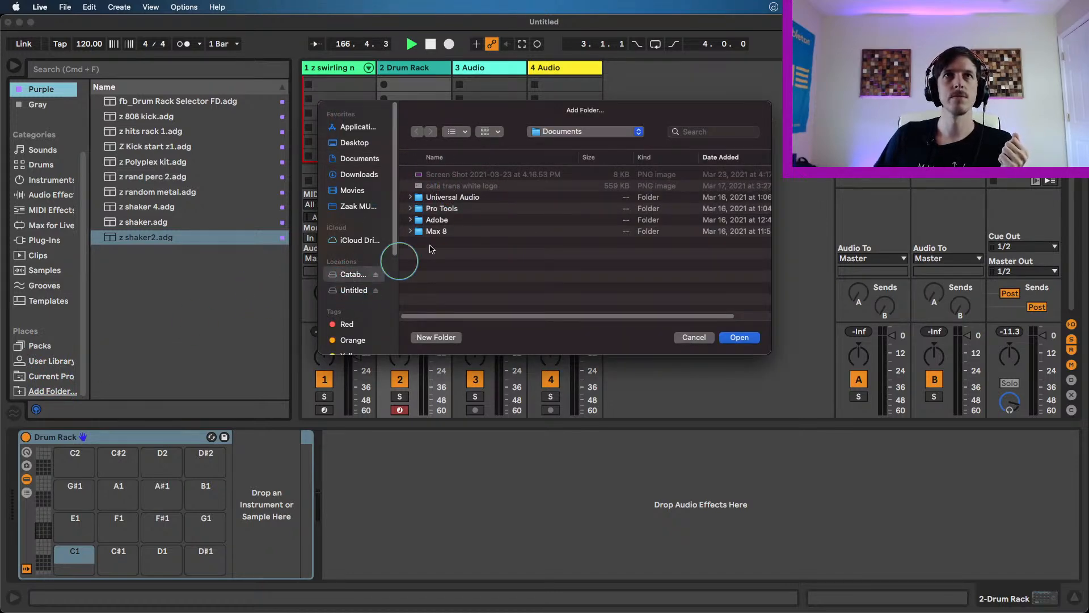
{"action": "double_click", "coordinate": [441, 209]}
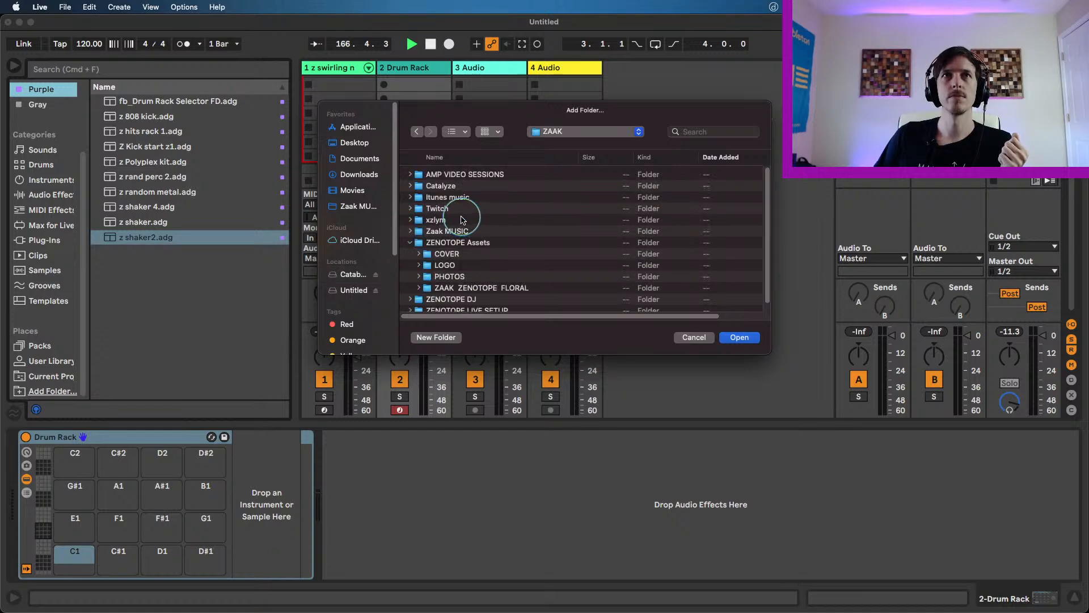
{"action": "left_click", "coordinate": [411, 243]}
{"action": "double_click", "coordinate": [431, 232]}
{"action": "scroll", "coordinate": [437, 278], "scroll_direction": "down", "scroll_amount": 2}
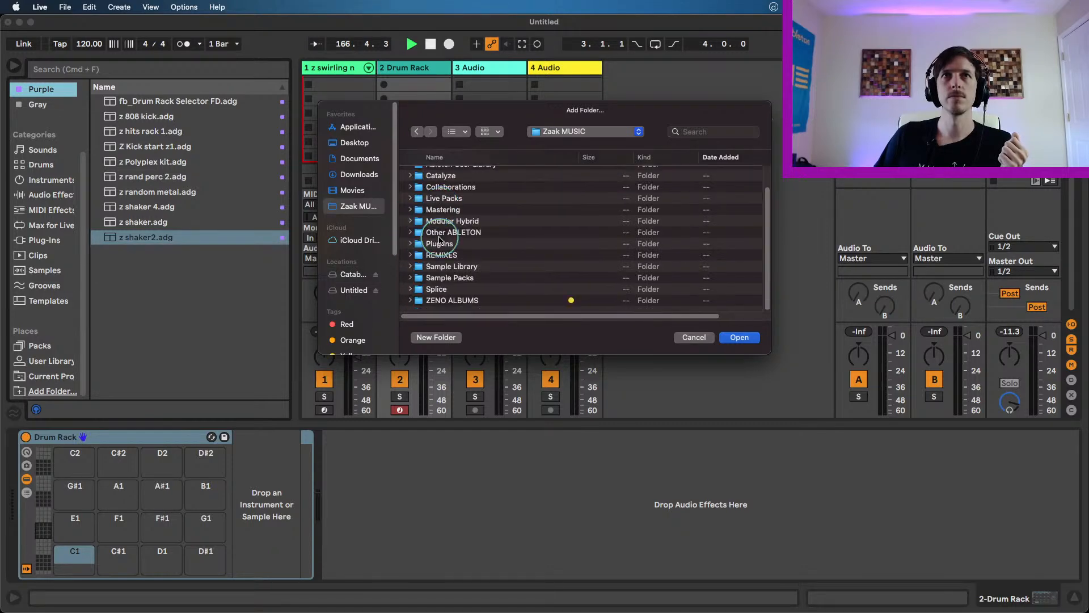
{"action": "left_click", "coordinate": [442, 266]}
{"action": "left_click", "coordinate": [740, 337]}
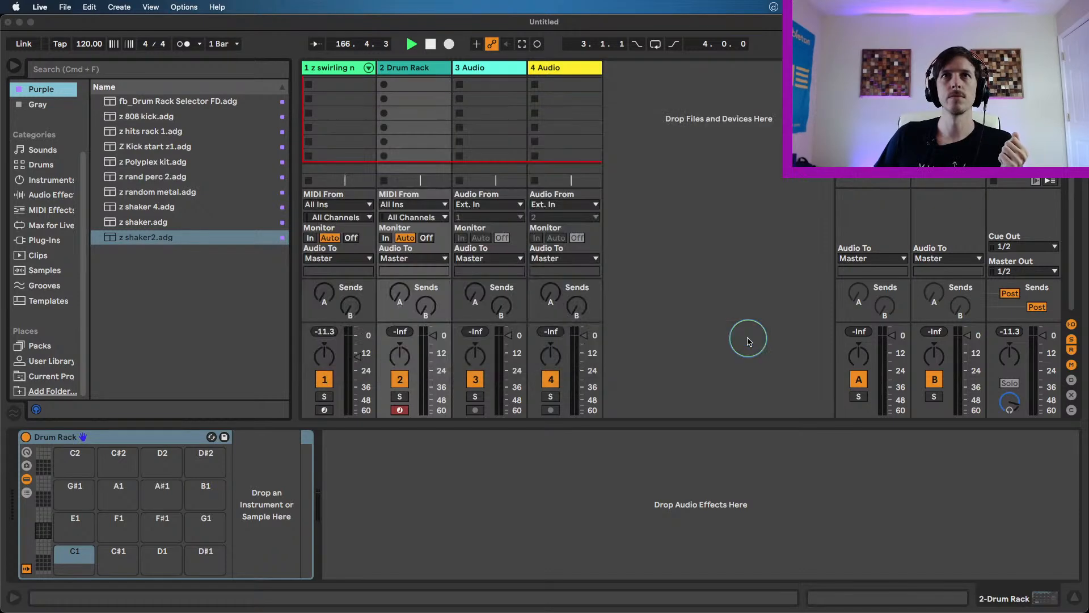
- Open the newly added Sample Library folder in the browser
{"action": "scroll", "coordinate": [51, 234], "scroll_direction": "up", "scroll_amount": 3}
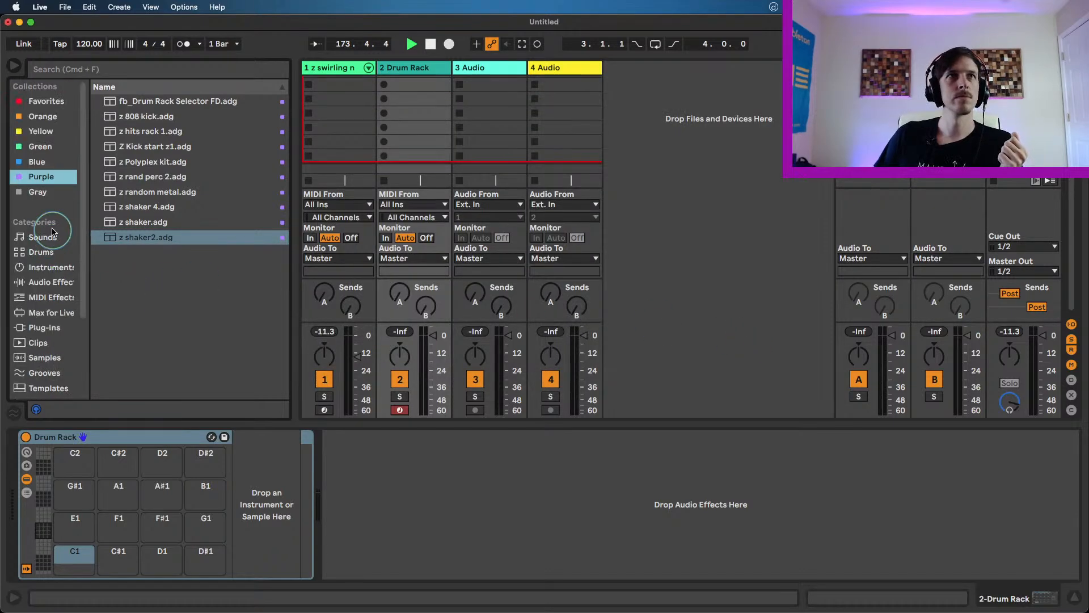
{"action": "scroll", "coordinate": [51, 235], "scroll_direction": "down", "scroll_amount": 3}
{"action": "scroll", "coordinate": [48, 240], "scroll_direction": "down", "scroll_amount": 2}
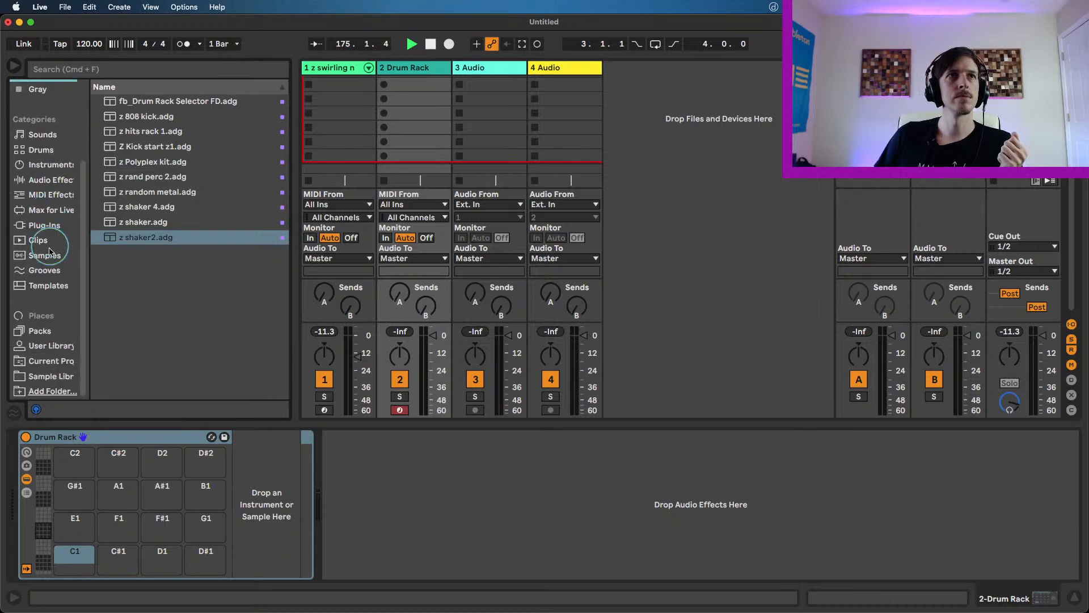
{"action": "left_click", "coordinate": [56, 376]}
- Browse the Kick folder of the Drum Hits and audition 808 Kick Long, 808 Kick Long and Low, and 9inz Kick 1
{"action": "scroll", "coordinate": [45, 190], "scroll_direction": "up", "scroll_amount": 3}
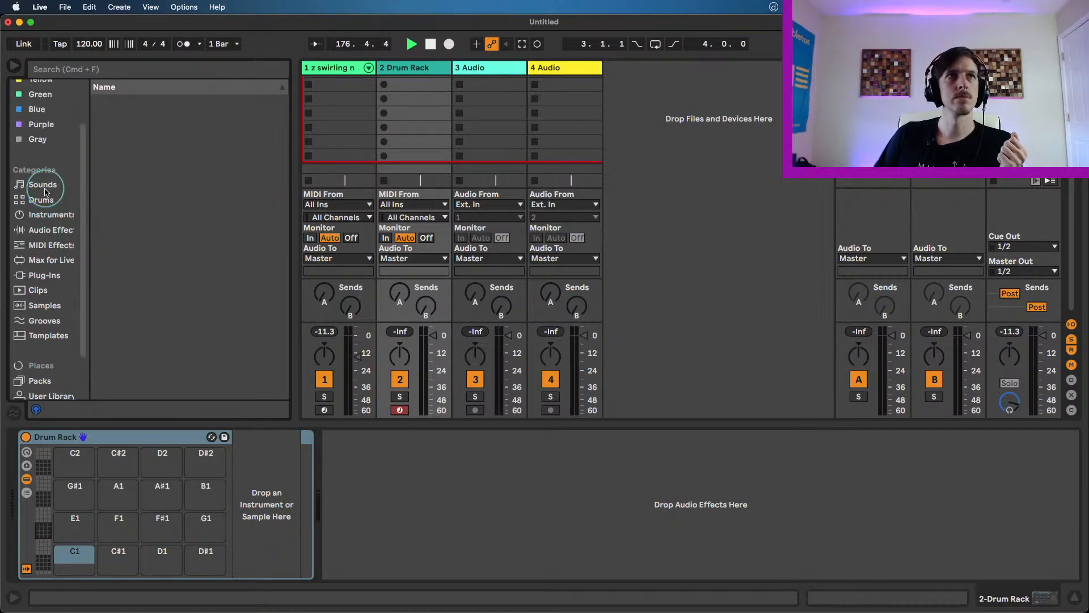
{"action": "left_click", "coordinate": [44, 196]}
{"action": "left_click", "coordinate": [109, 103]}
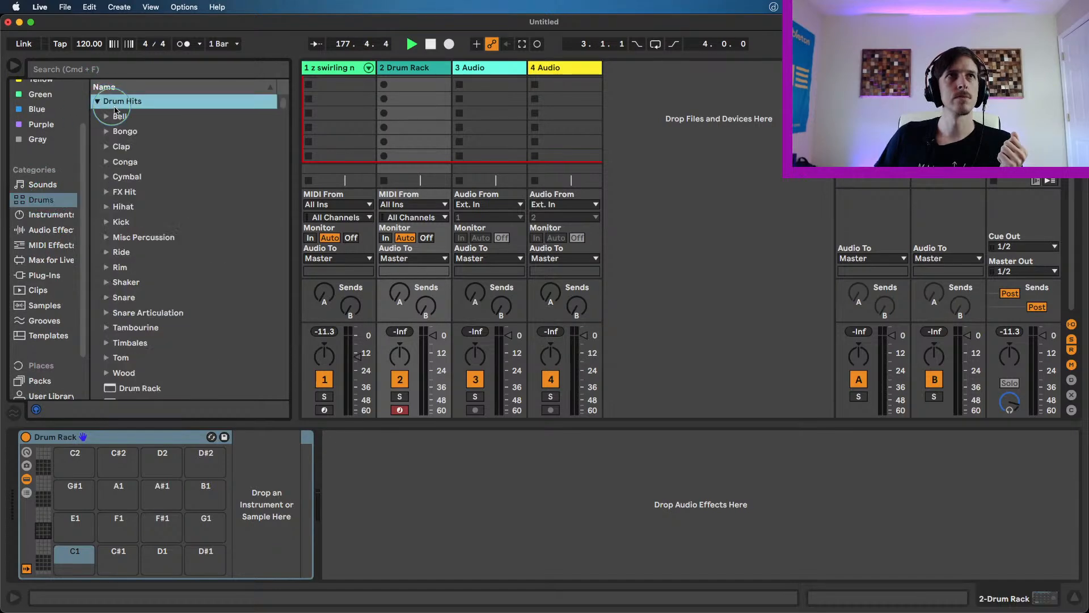
{"action": "left_click", "coordinate": [119, 223]}
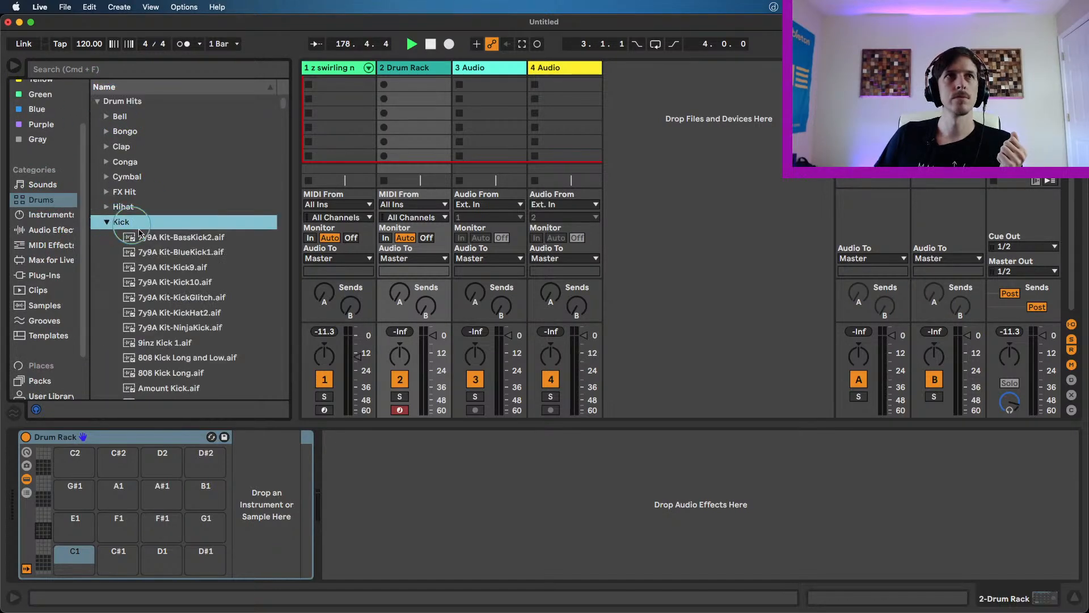
{"action": "scroll", "coordinate": [147, 250], "scroll_direction": "down", "scroll_amount": 3}
{"action": "left_click", "coordinate": [168, 275]}
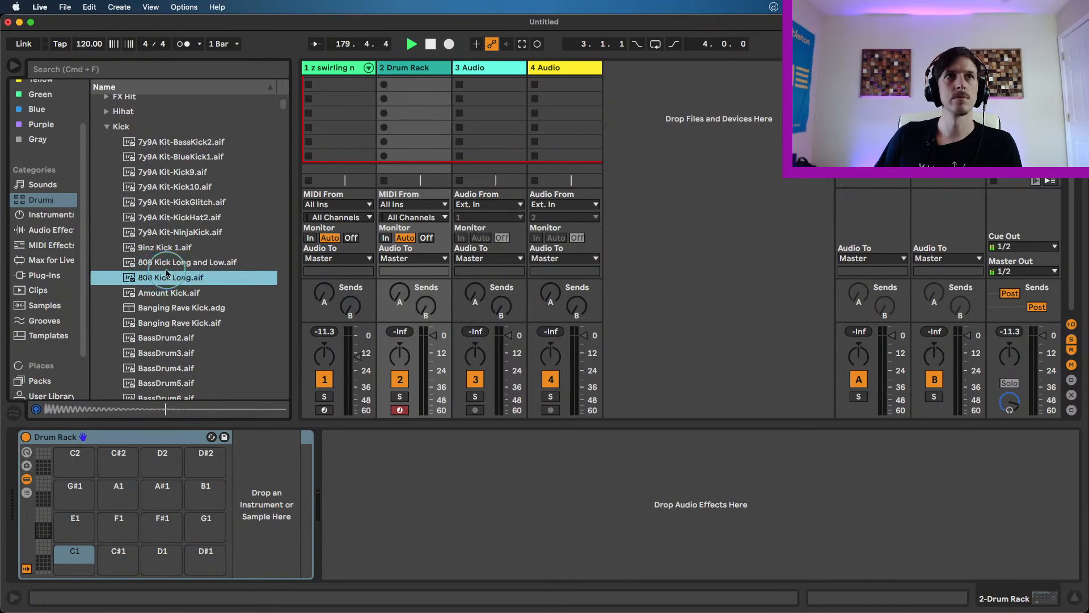
{"action": "left_click", "coordinate": [164, 263]}
{"action": "left_click", "coordinate": [160, 250]}
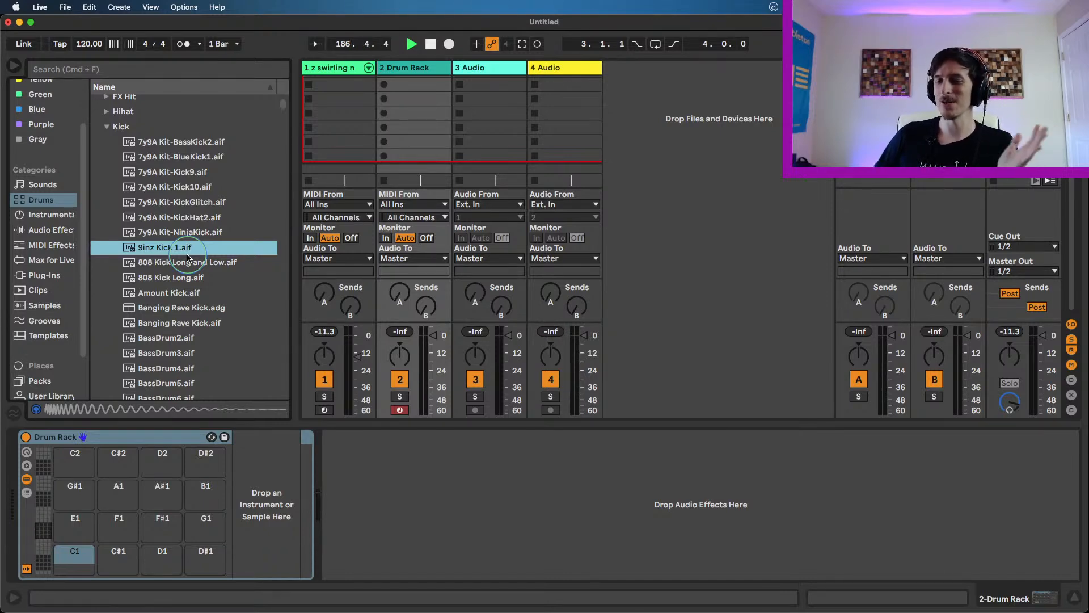
{"action": "left_click", "coordinate": [180, 280]}
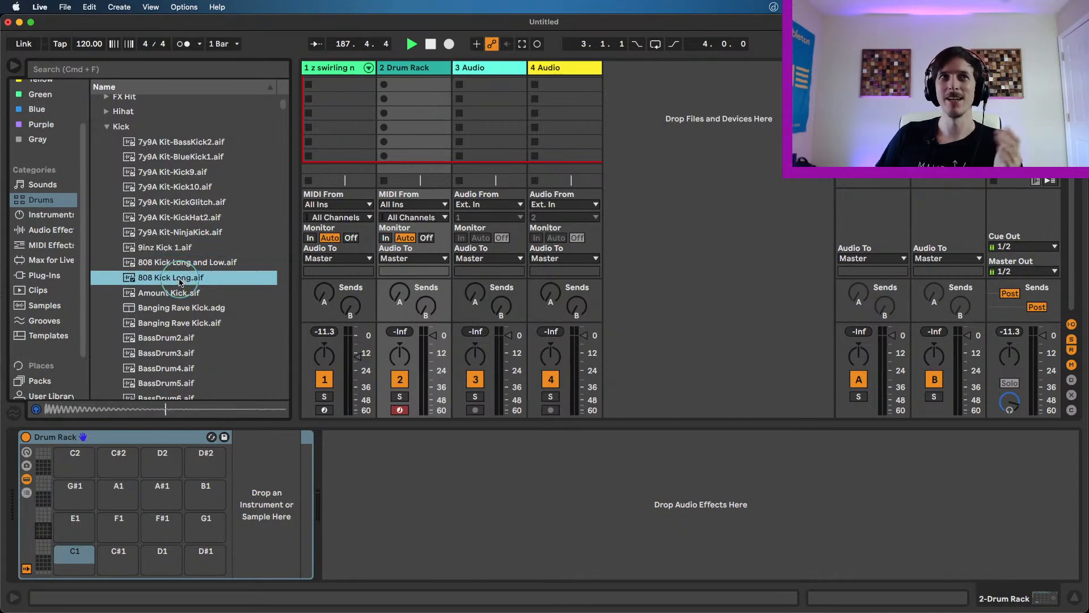
{"action": "left_click", "coordinate": [179, 263]}
- Search the drum sounds for "808" and audition Kick 808 1, Kick 808 2 and 808 Kick Long
{"action": "left_click", "coordinate": [142, 67]}
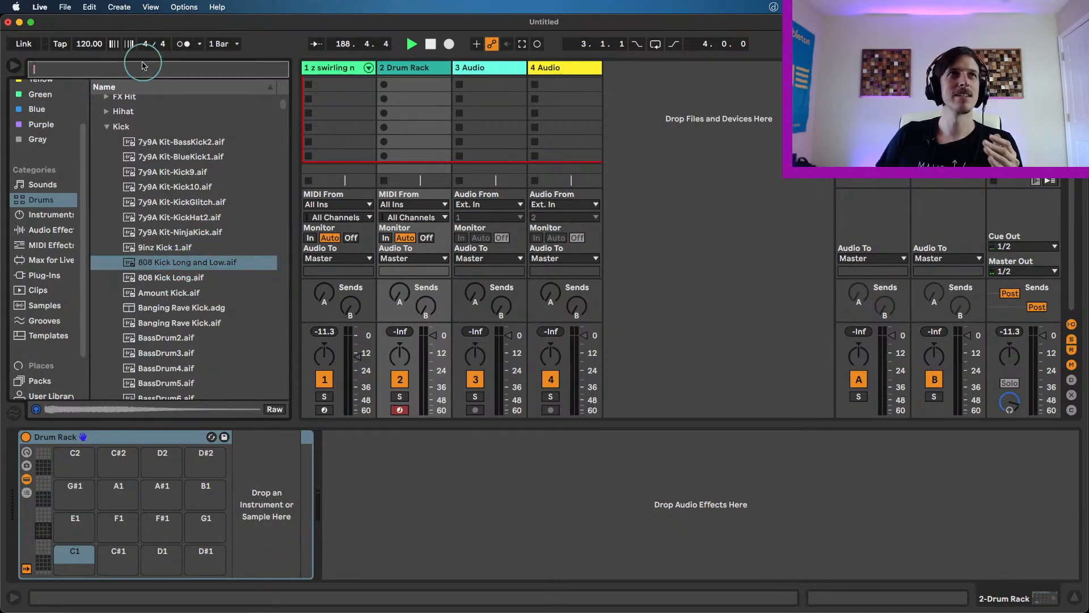
{"action": "type", "text": "808"}
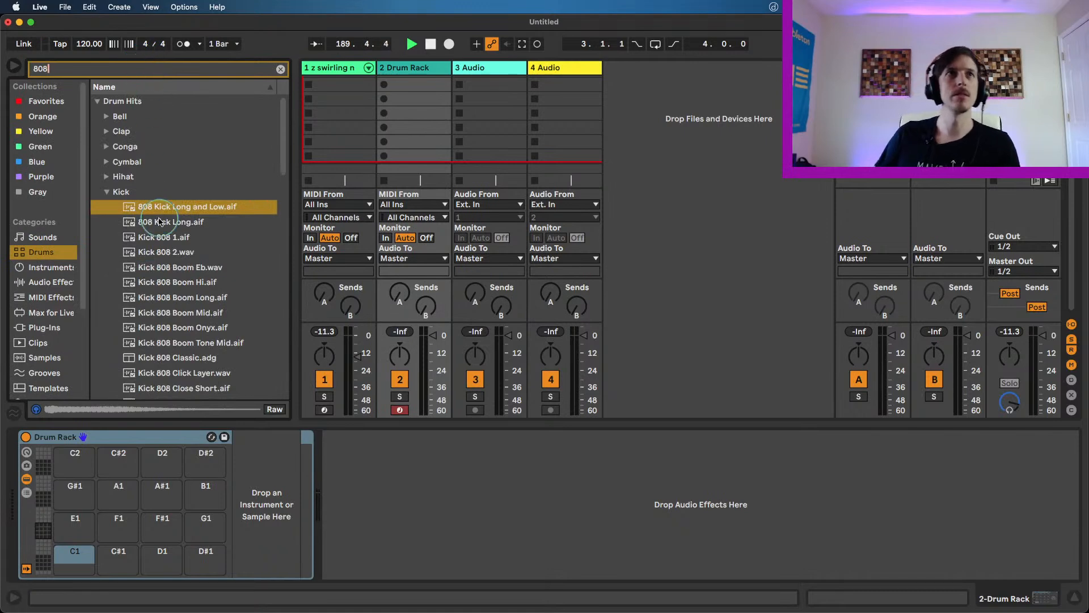
{"action": "left_click", "coordinate": [164, 238]}
{"action": "left_click", "coordinate": [162, 252]}
{"action": "left_click", "coordinate": [163, 237]}
{"action": "left_click", "coordinate": [163, 224]}
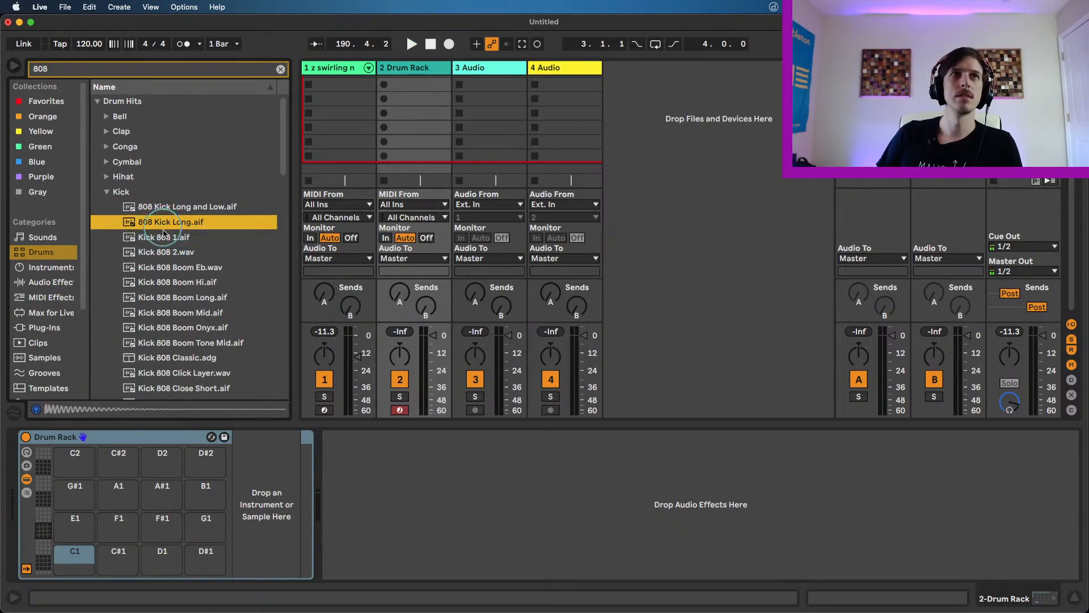
- Audition the Kick 808 Boom samples and load Kick 808 Boom Mid onto the Drum Rack's C1 pad
{"action": "left_click", "coordinate": [165, 267]}
{"action": "left_click", "coordinate": [168, 282]}
{"action": "left_click", "coordinate": [170, 297]}
{"action": "left_click", "coordinate": [170, 313]}
{"action": "left_click", "coordinate": [170, 298]}
{"action": "left_click", "coordinate": [171, 314]}
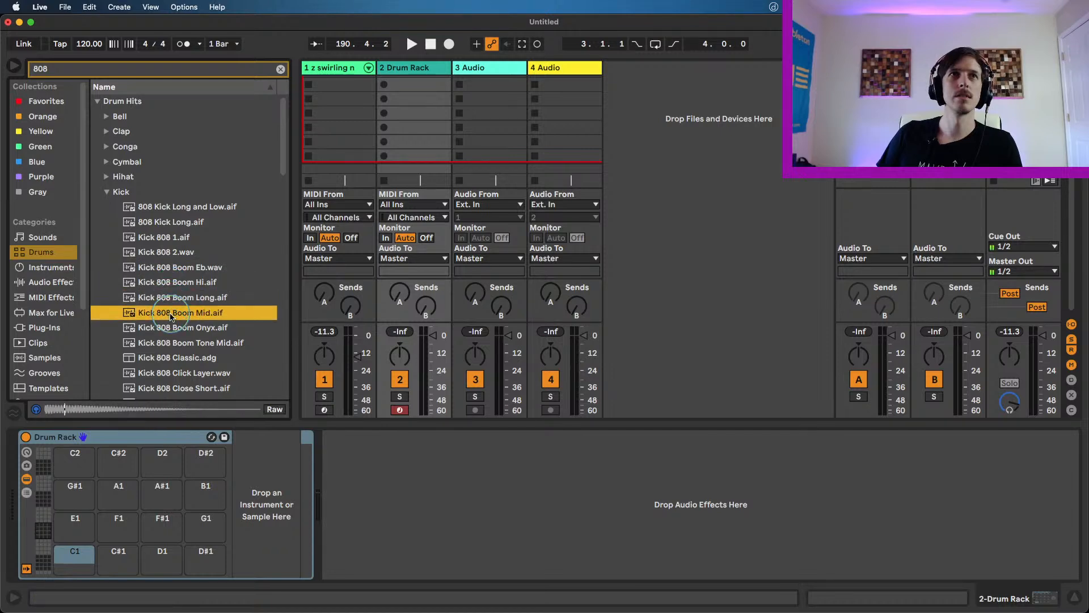
{"action": "left_click_drag", "start_coordinate": [170, 314], "coordinate": [85, 548]}
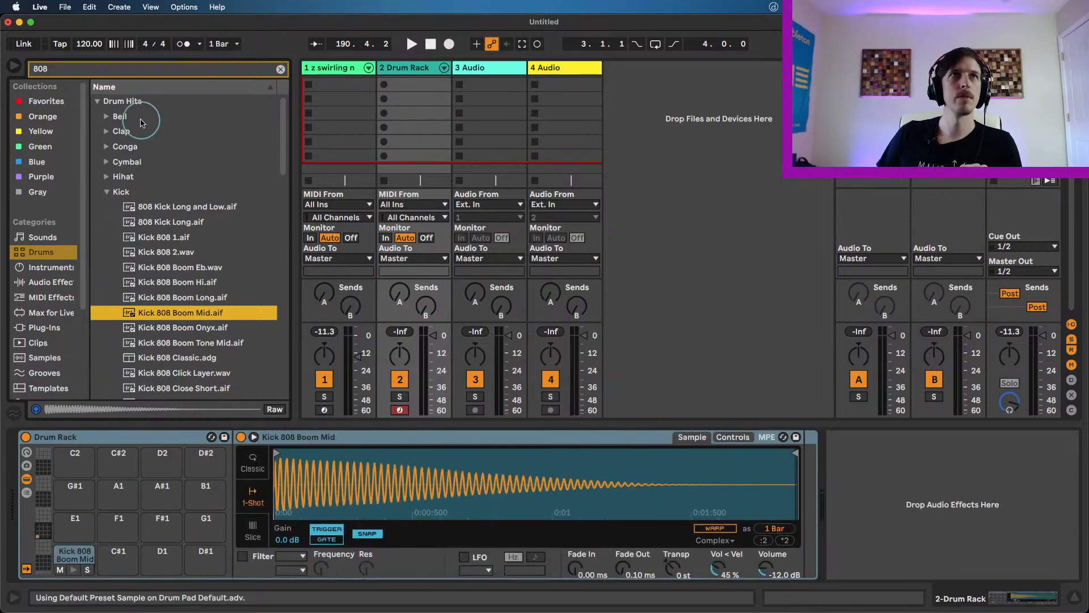
- Clear the drum search and audition Kick Acoustified 03 2, Kick 909 and Kick 909 Prommer from the Kick folder
{"action": "left_click", "coordinate": [96, 70]}
{"action": "key", "text": "BackSpace"}
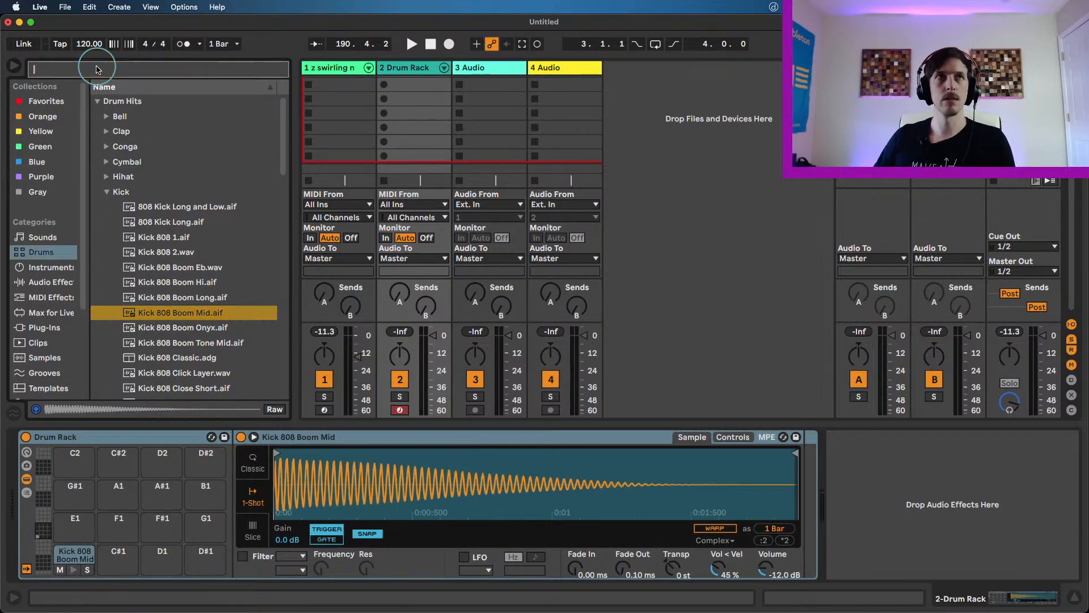
{"action": "scroll", "coordinate": [181, 292], "scroll_direction": "down", "scroll_amount": 10}
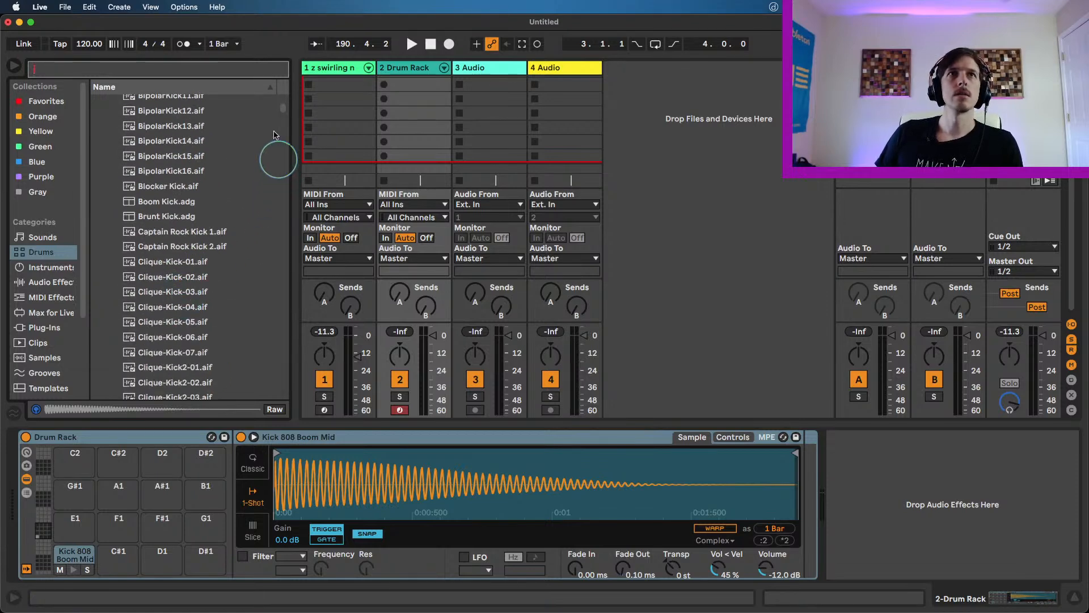
{"action": "left_click_drag", "start_coordinate": [282, 106], "coordinate": [283, 144]}
{"action": "left_click", "coordinate": [202, 221]}
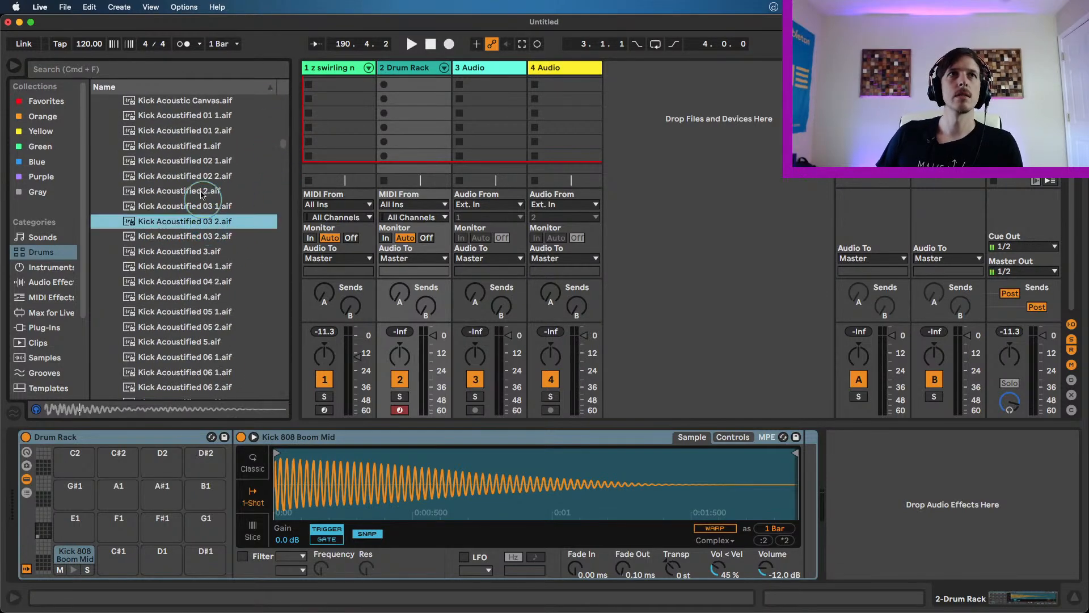
{"action": "scroll", "coordinate": [241, 168], "scroll_direction": "up", "scroll_amount": 2}
{"action": "scroll", "coordinate": [240, 168], "scroll_direction": "up", "scroll_amount": 2}
{"action": "left_click", "coordinate": [219, 190]}
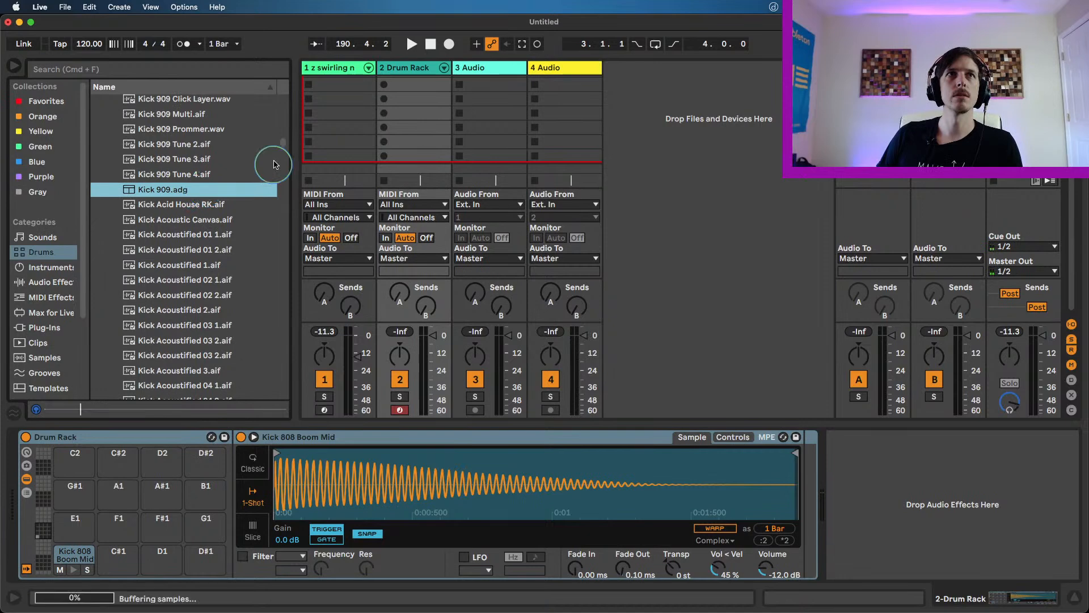
{"action": "left_click", "coordinate": [219, 130]}
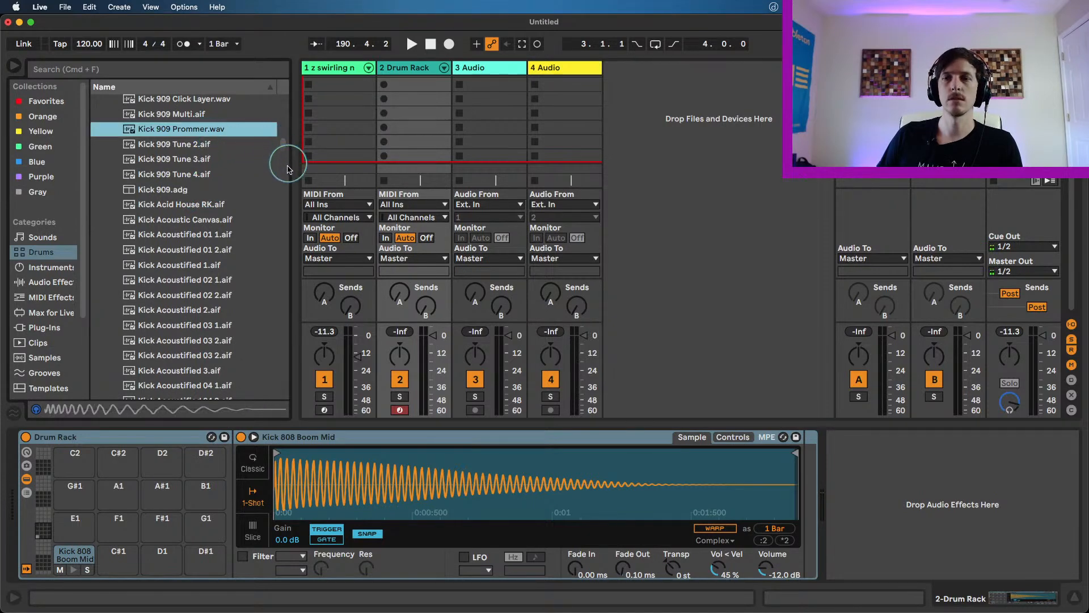
- Audition Kick FM and several Kick Foot samples, and layer Kick Foot 1 with the existing kick on the C1 pad
{"action": "scroll", "coordinate": [278, 227], "scroll_direction": "down", "scroll_amount": 10}
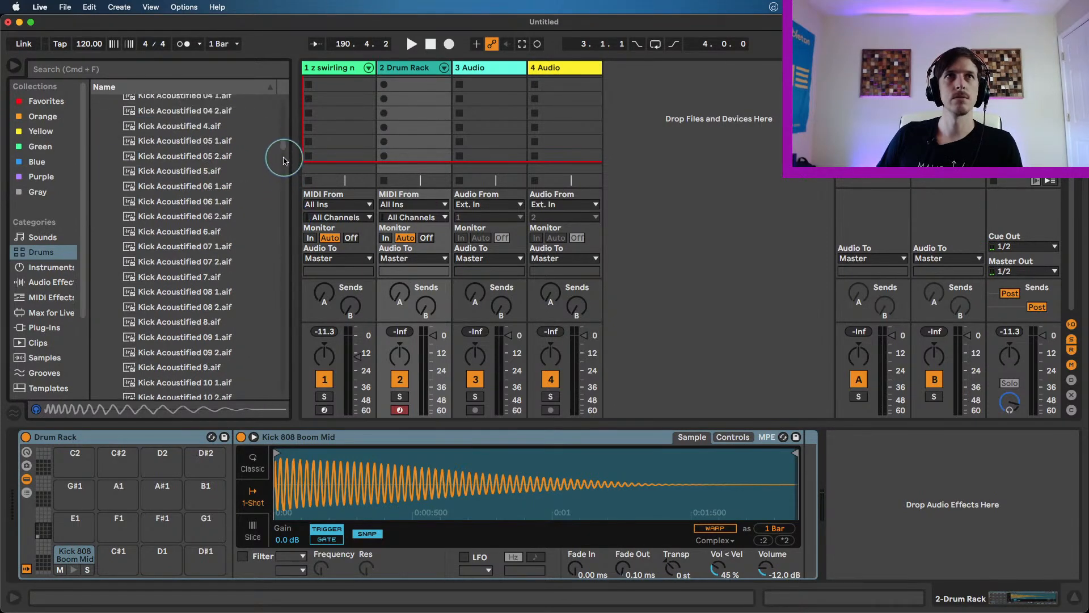
{"action": "scroll", "coordinate": [284, 147], "scroll_direction": "down", "scroll_amount": 15}
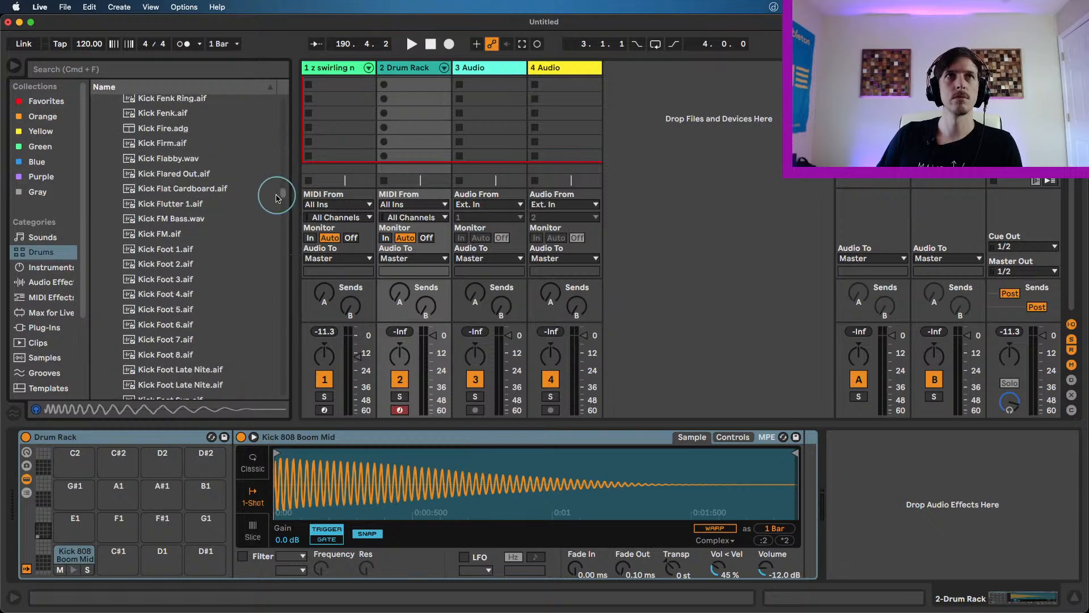
{"action": "left_click", "coordinate": [150, 279]}
{"action": "left_click", "coordinate": [159, 234]}
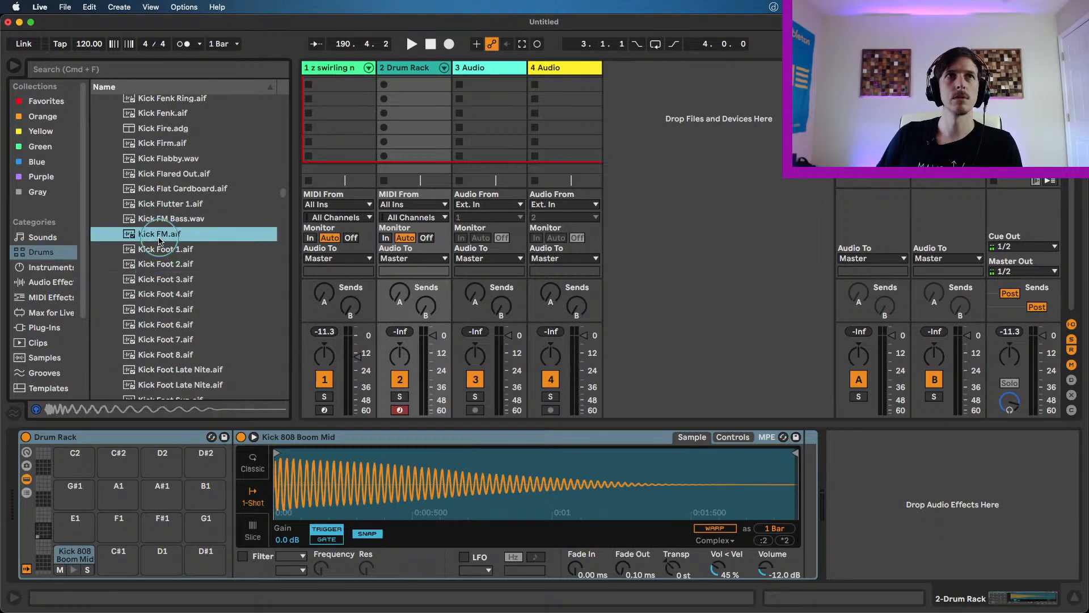
{"action": "left_click", "coordinate": [166, 264]}
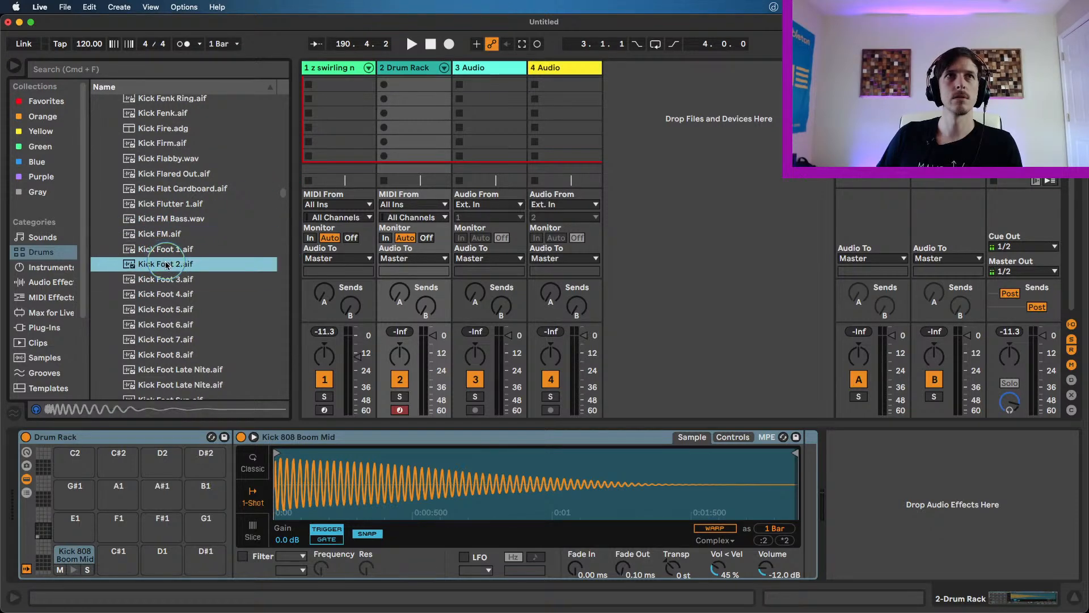
{"action": "left_click", "coordinate": [171, 309]}
{"action": "key", "text": "Down"}
{"action": "left_click", "coordinate": [170, 344]}
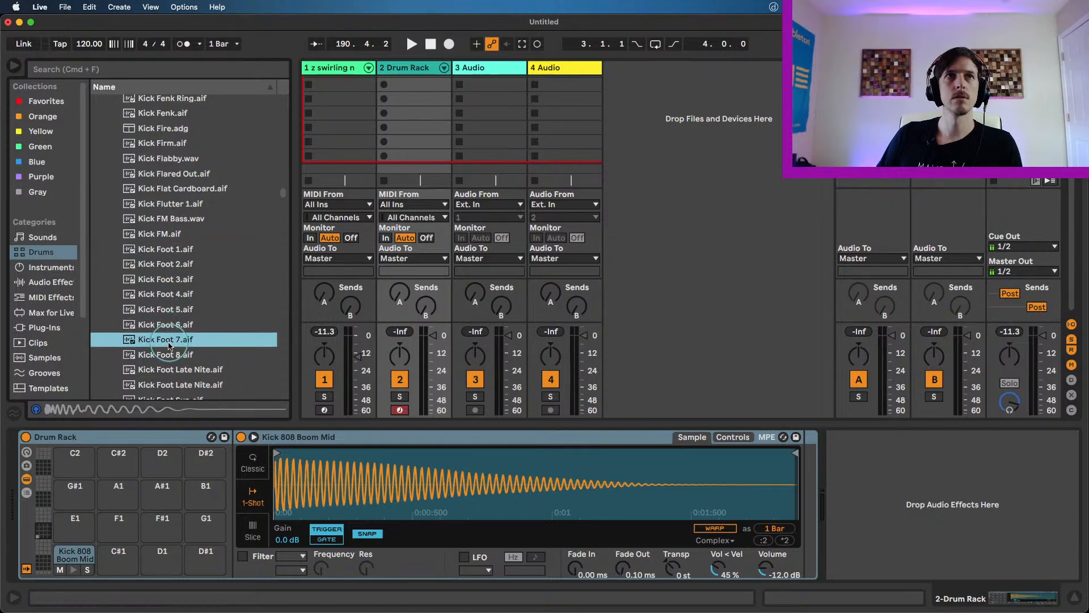
{"action": "left_click", "coordinate": [170, 354]}
{"action": "left_click", "coordinate": [175, 263]}
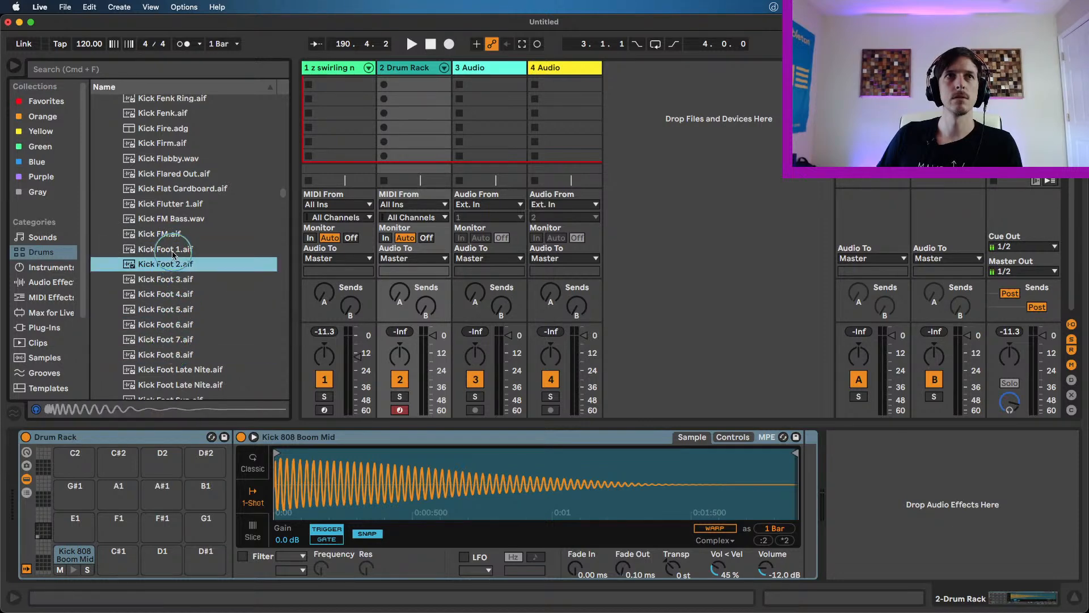
{"action": "left_click", "coordinate": [173, 253]}
{"action": "left_click_drag", "start_coordinate": [174, 255], "coordinate": [75, 556]}
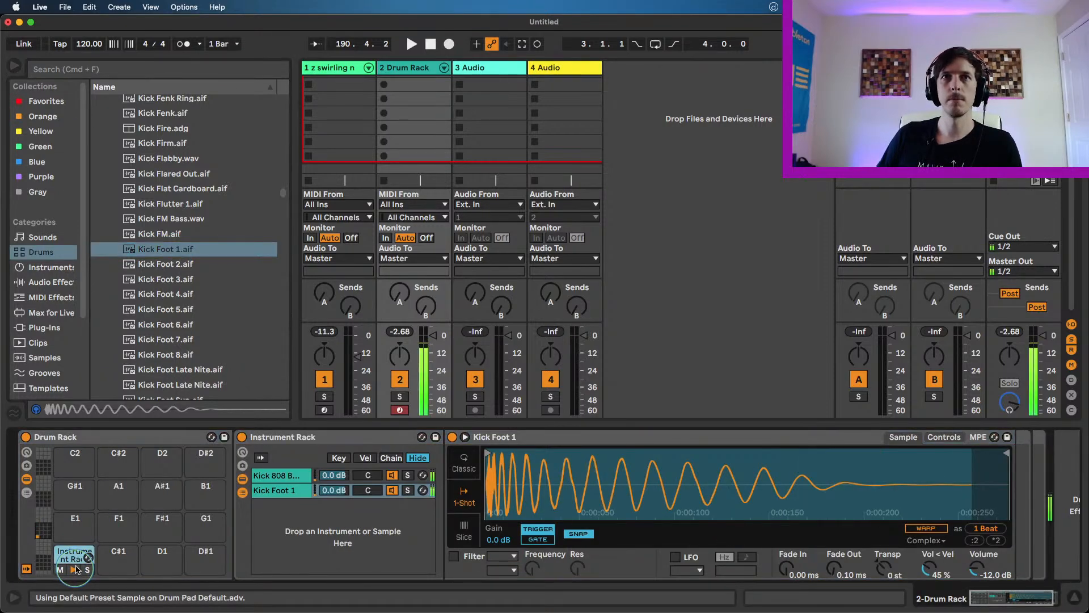
- Set the fade-out of the Kick 808 Boom Mid layer to 983 ms and move its sample end earlier
{"action": "left_click", "coordinate": [278, 475]}
{"action": "left_click_drag", "start_coordinate": [834, 567], "coordinate": [834, 499]}
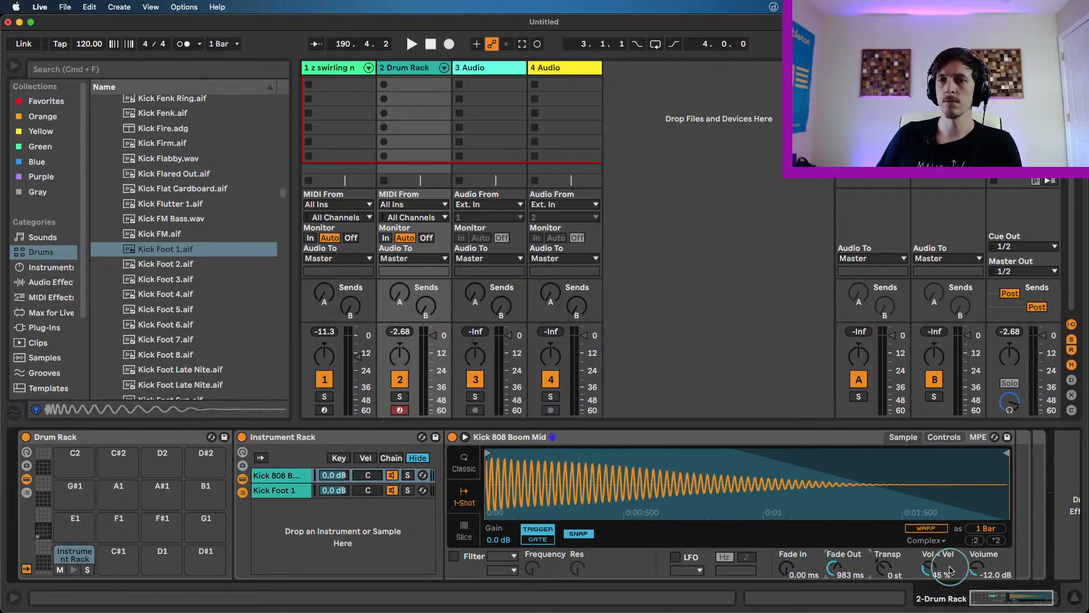
{"action": "left_click_drag", "start_coordinate": [1007, 454], "coordinate": [874, 460]}
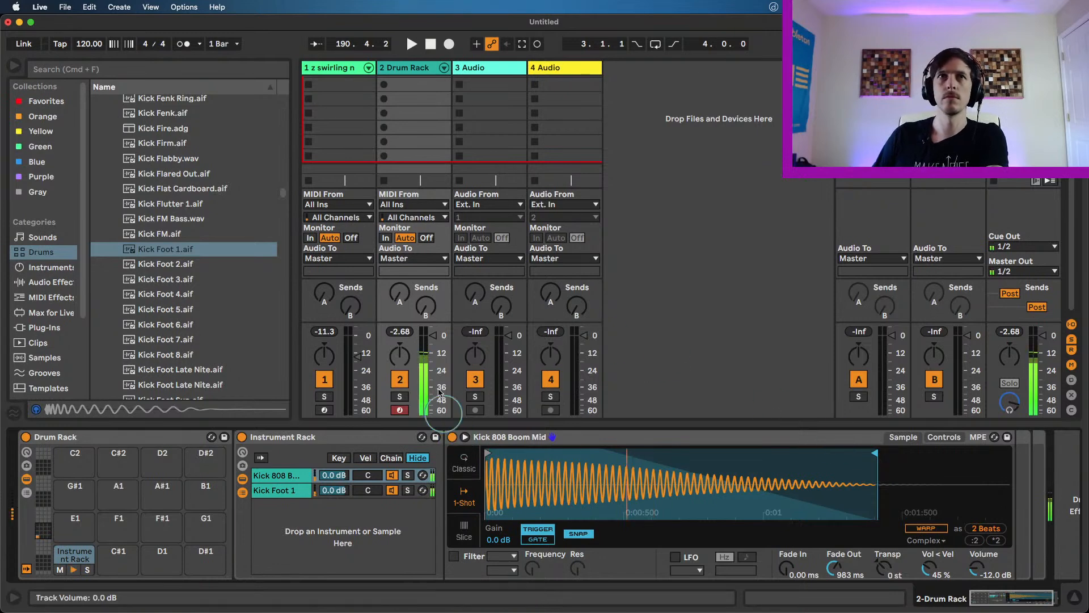
- Set the project tempo to 105 BPM
{"action": "left_click", "coordinate": [374, 443]}
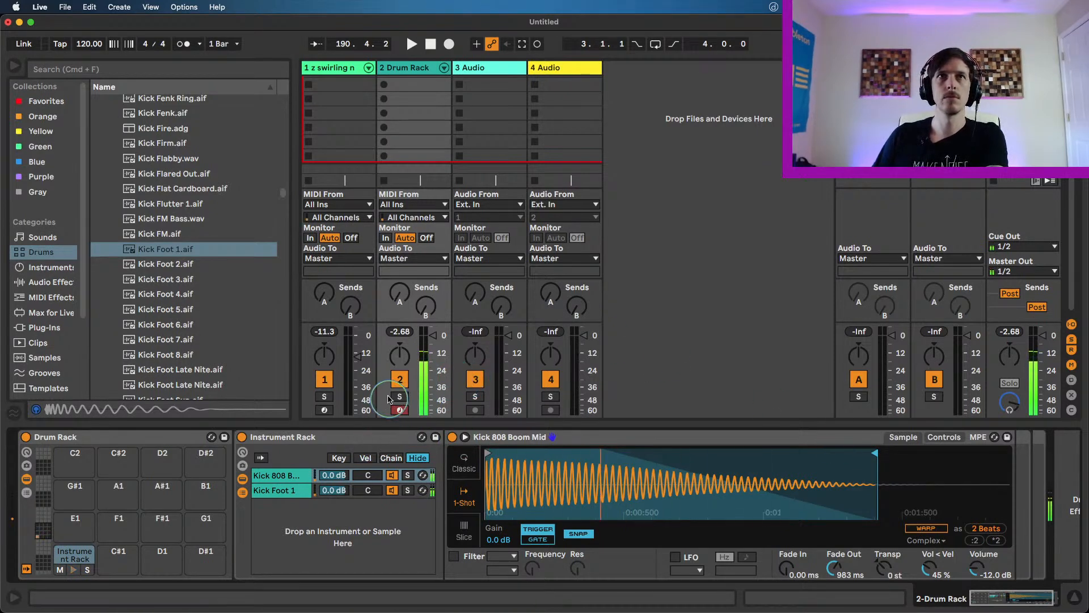
{"action": "left_click", "coordinate": [82, 44]}
{"action": "type", "text": "10"}
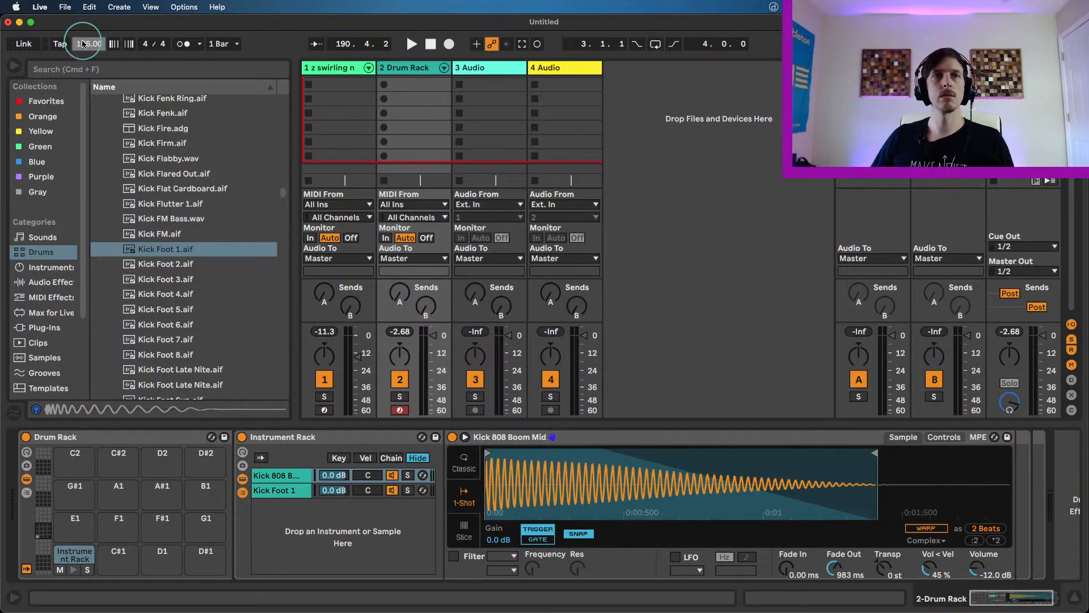
- Search the Samples category of the browser for "snare"
{"action": "left_click", "coordinate": [47, 282]}
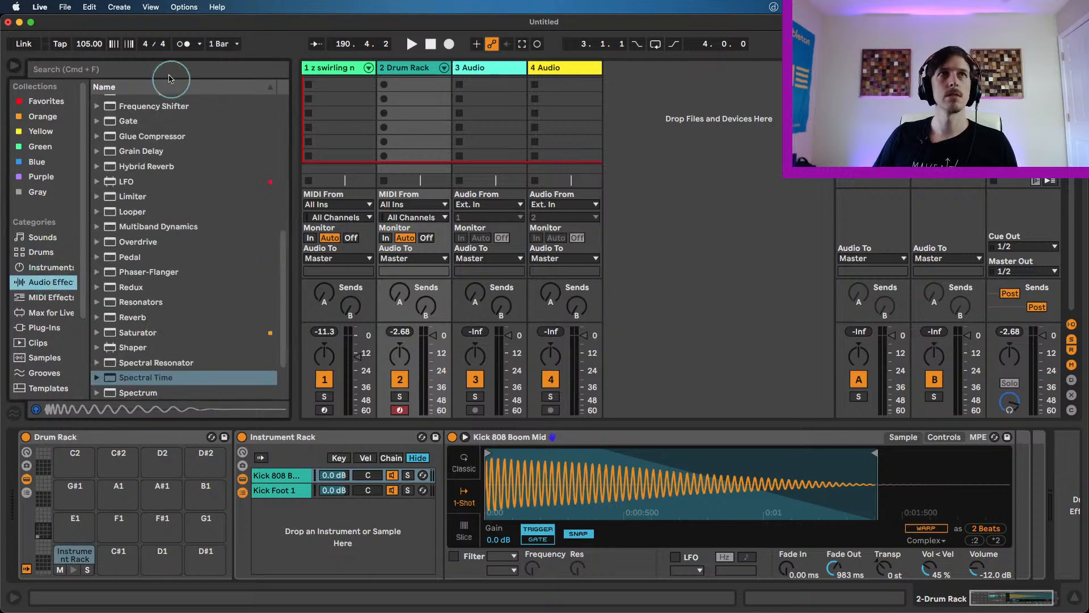
{"action": "key", "text": "super+f"}
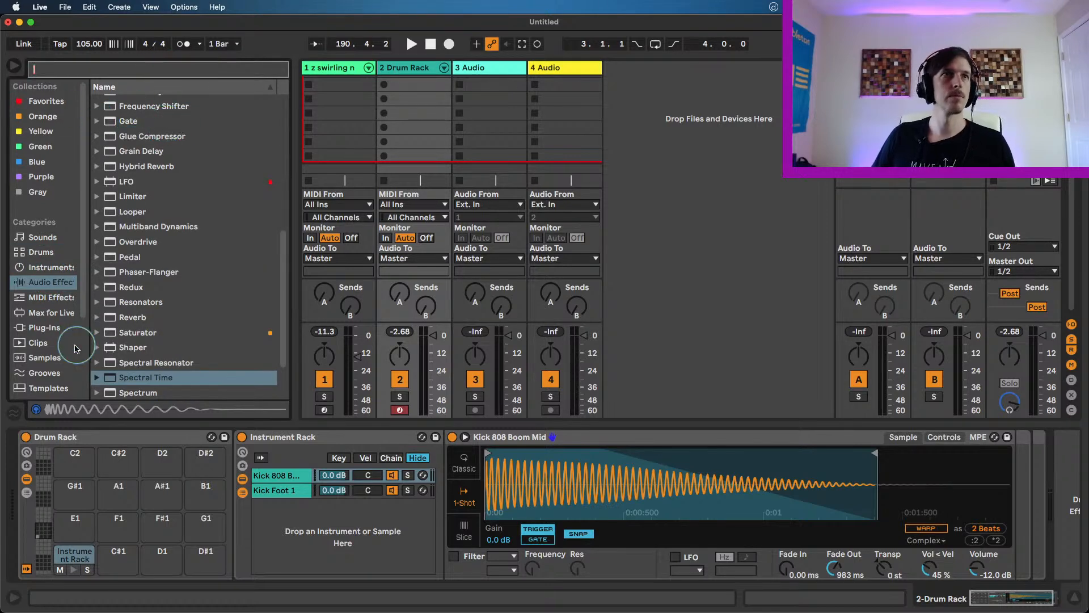
{"action": "scroll", "coordinate": [78, 348], "scroll_direction": "down", "scroll_amount": 3}
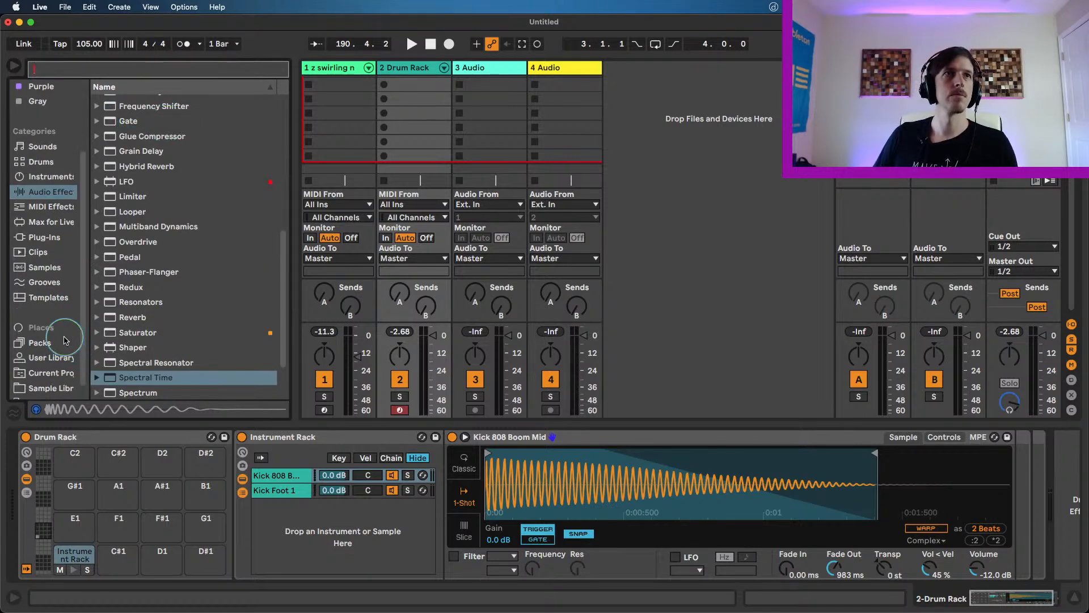
{"action": "left_click", "coordinate": [57, 391]}
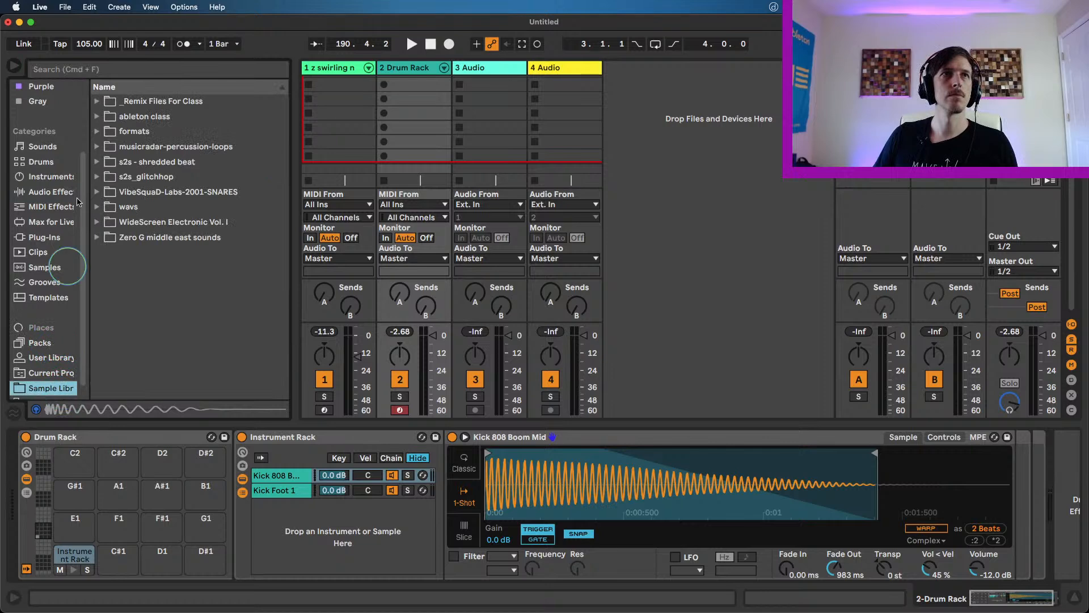
{"action": "left_click", "coordinate": [49, 269]}
{"action": "left_click", "coordinate": [69, 72]}
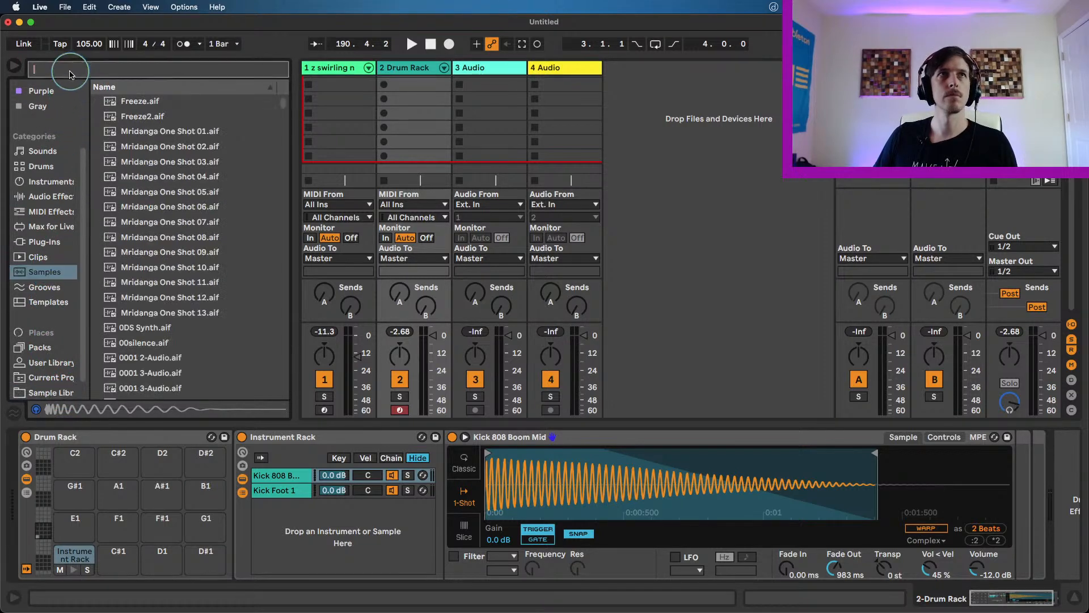
{"action": "type", "text": "snare"}
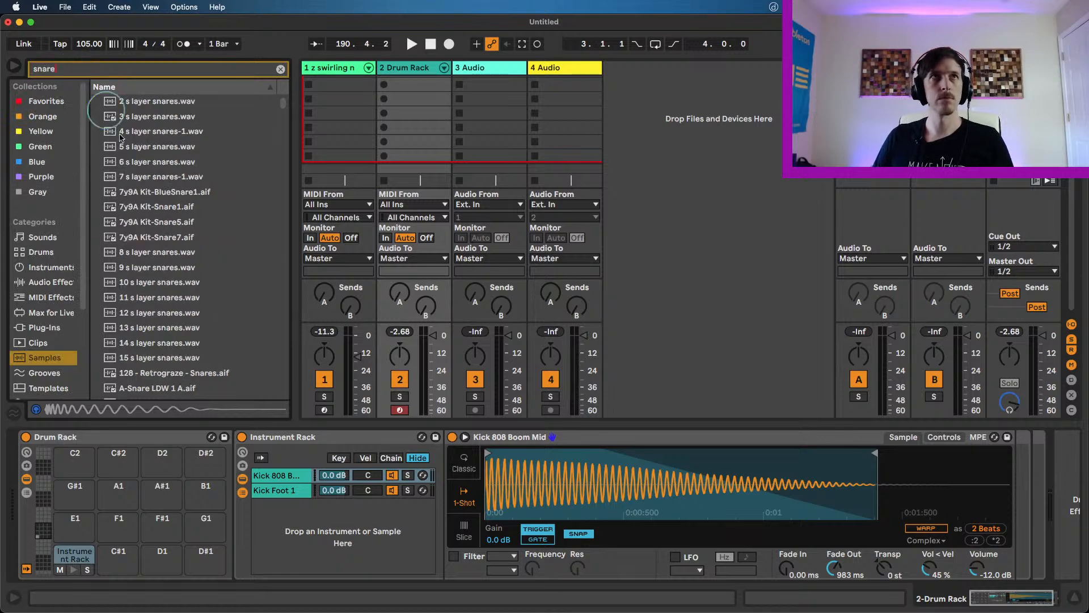
- Audition Bipolar Snare3 and some 808 snares, and load Snare 808 Airy Reverb onto the Drum Rack's D1 pad
{"action": "scroll", "coordinate": [200, 289], "scroll_direction": "down", "scroll_amount": 3}
{"action": "left_click", "coordinate": [199, 281]}
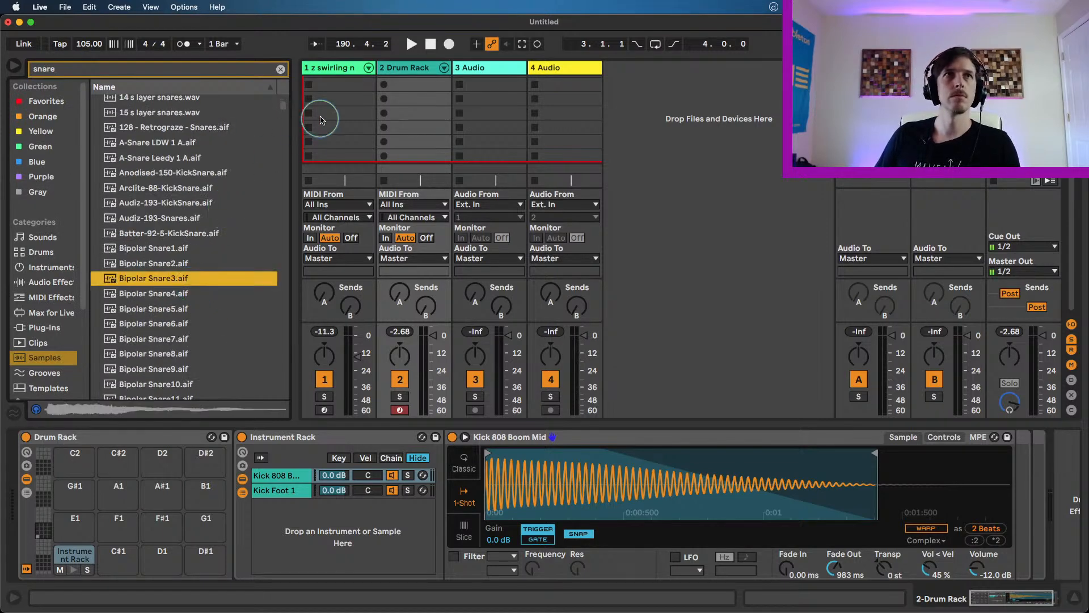
{"action": "scroll", "coordinate": [276, 193], "scroll_direction": "down", "scroll_amount": 10}
{"action": "scroll", "coordinate": [276, 193], "scroll_direction": "down", "scroll_amount": 15}
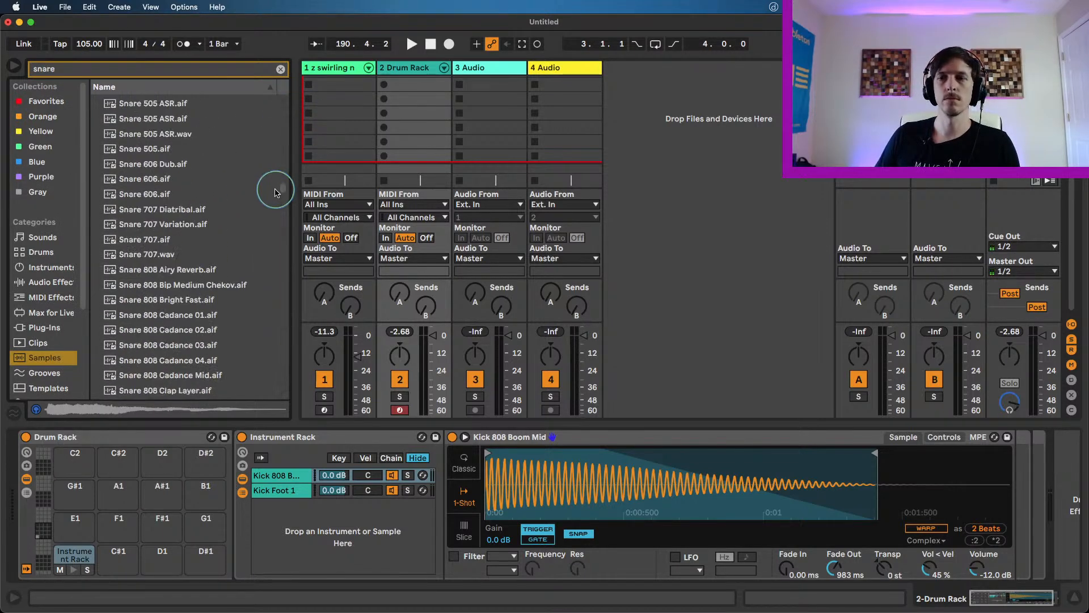
{"action": "left_click", "coordinate": [180, 270]}
{"action": "left_click", "coordinate": [190, 287]}
{"action": "left_click", "coordinate": [185, 270]}
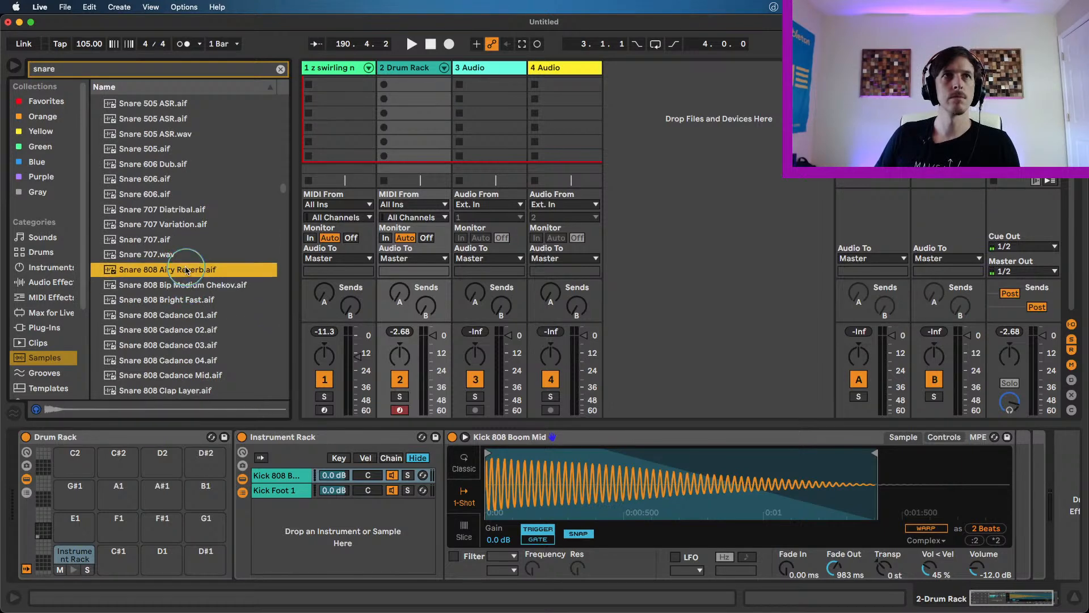
{"action": "left_click_drag", "start_coordinate": [185, 269], "coordinate": [169, 565]}
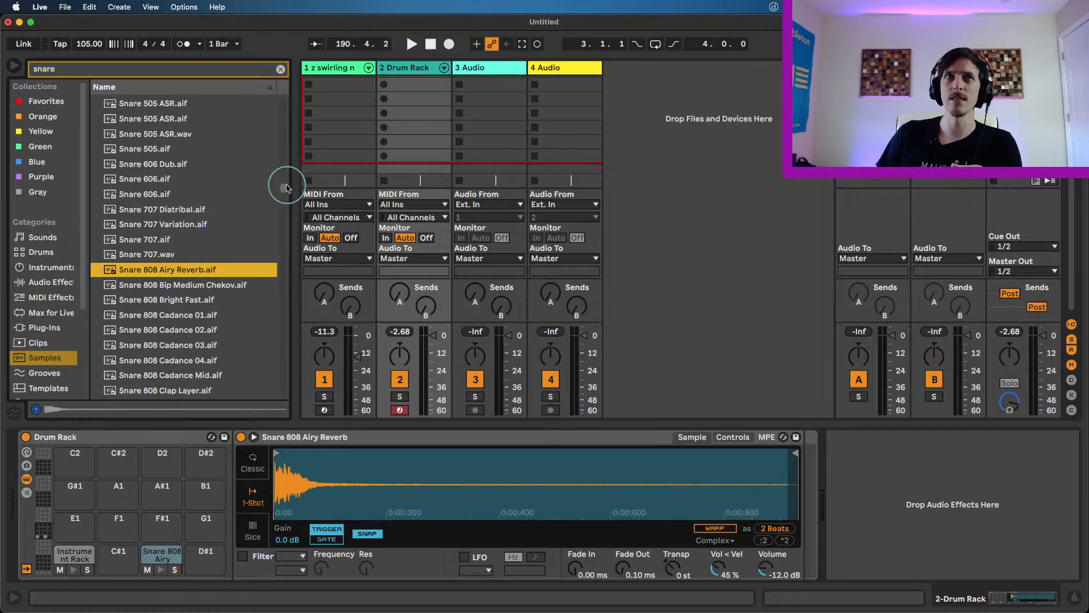
- Audition further snares, including Snare 808 Tone1 p and Snare Mkit Synth 4, and layer Snare Mkit Synth 3 onto the D1 pad
{"action": "scroll", "coordinate": [280, 183], "scroll_direction": "down", "scroll_amount": 10}
{"action": "left_click", "coordinate": [241, 222]}
{"action": "left_click", "coordinate": [221, 267]}
{"action": "left_click", "coordinate": [212, 299]}
{"action": "left_click", "coordinate": [212, 373]}
{"action": "scroll", "coordinate": [217, 358], "scroll_direction": "down", "scroll_amount": 5}
{"action": "scroll", "coordinate": [282, 210], "scroll_direction": "down", "scroll_amount": 10}
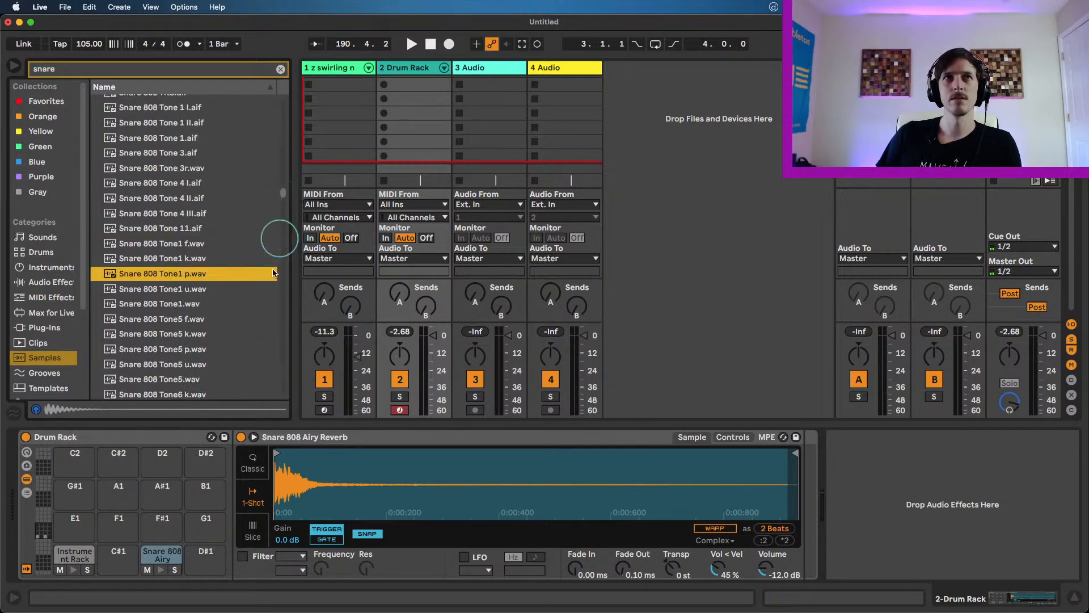
{"action": "left_click", "coordinate": [217, 335]}
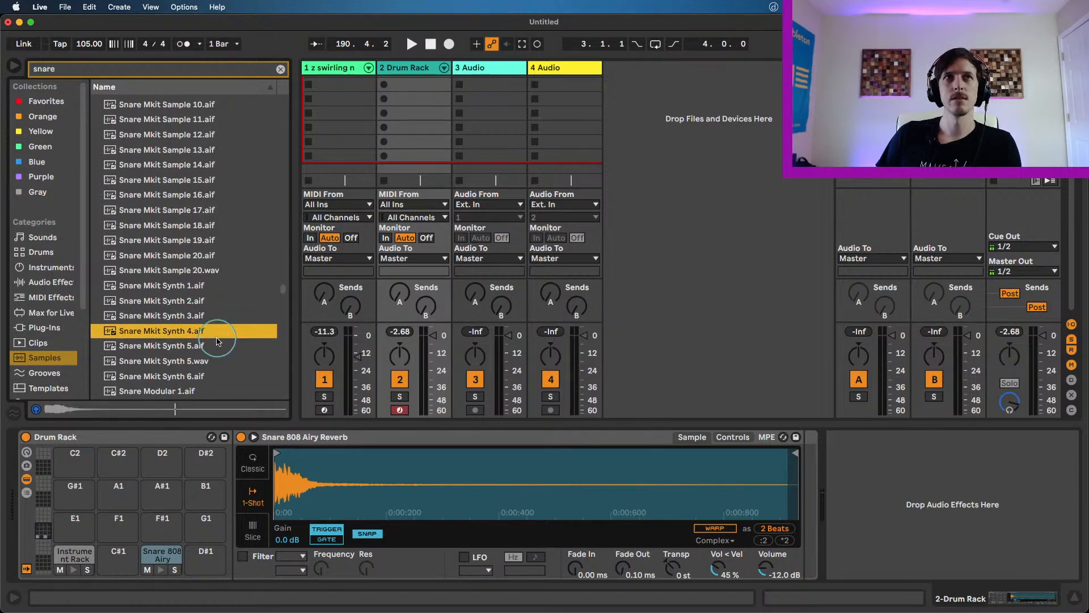
{"action": "left_click", "coordinate": [199, 318]}
{"action": "left_click_drag", "start_coordinate": [198, 319], "coordinate": [162, 562]}
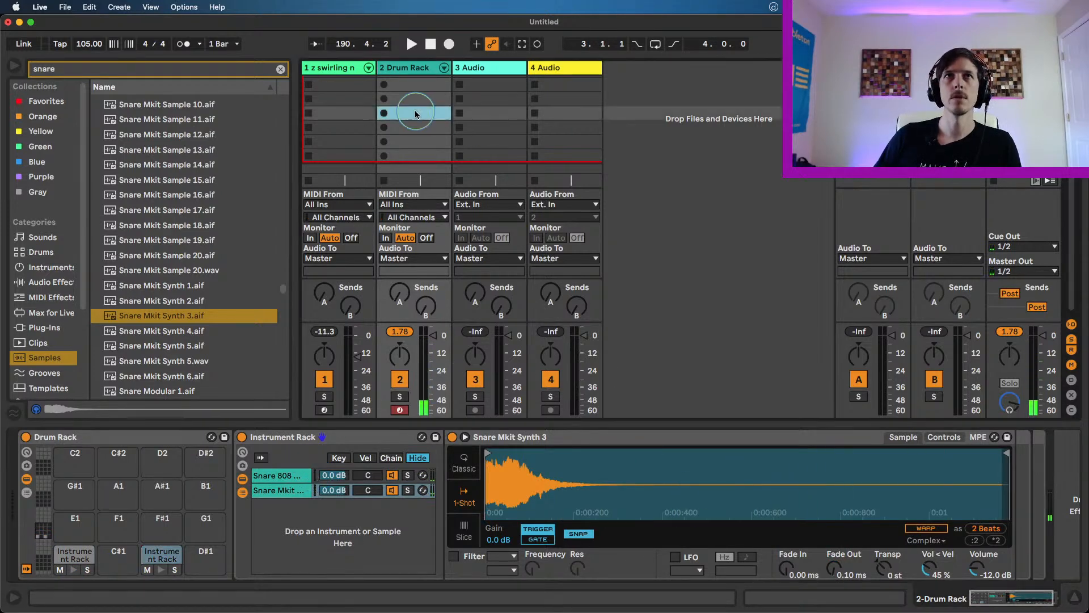
- Capture the played beat as a clip on the Drum Rack track and even out the velocities of its C1 kick notes
{"action": "left_click", "coordinate": [519, 45]}
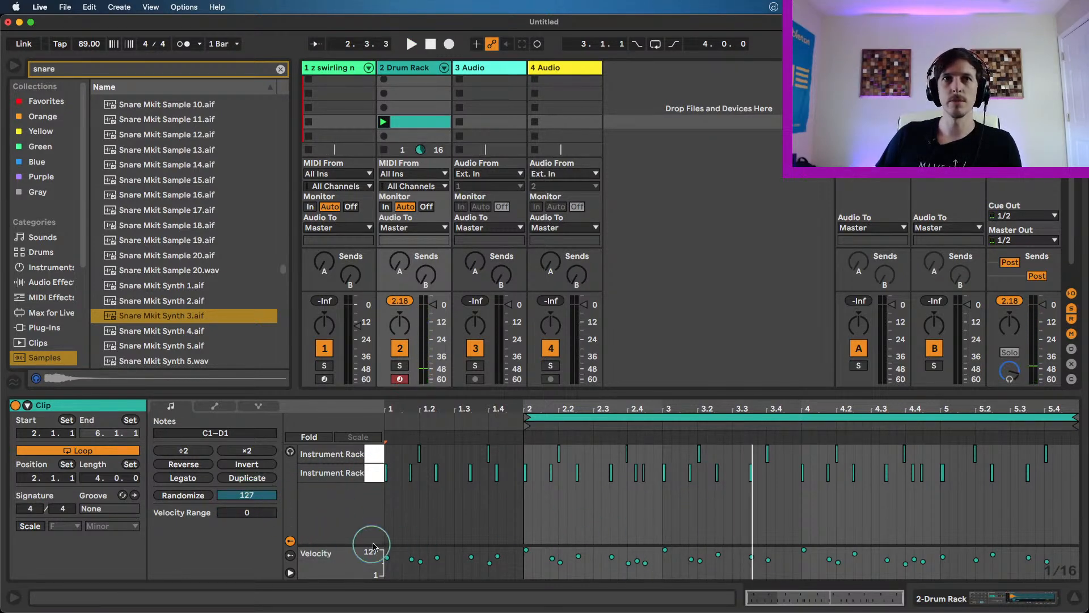
{"action": "left_click", "coordinate": [372, 471]}
{"action": "left_click_drag", "start_coordinate": [384, 576], "coordinate": [382, 560]}
{"action": "key", "text": "space"}
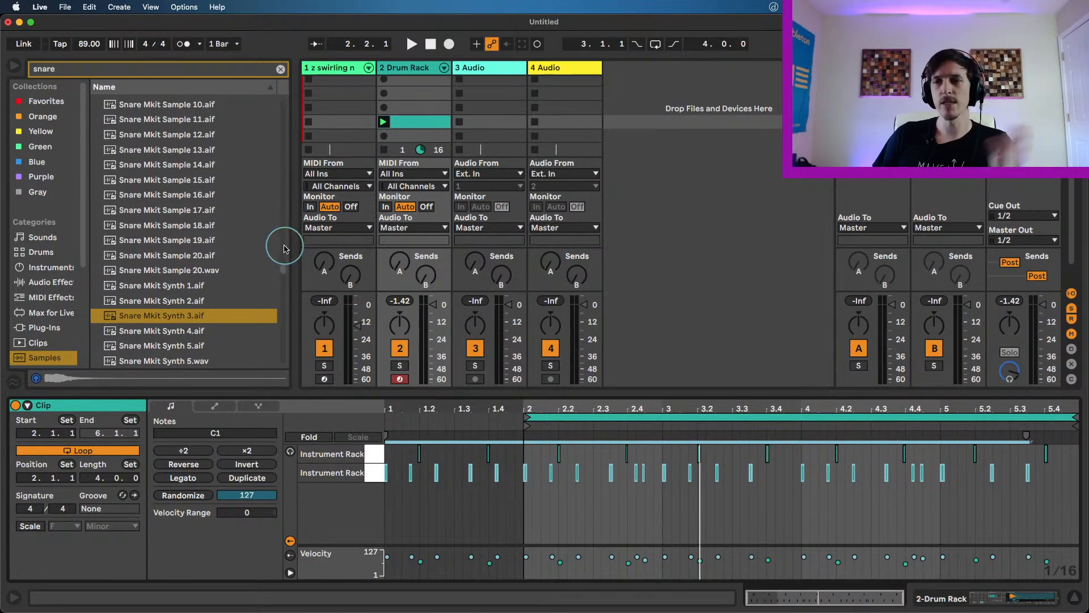
- Look through the sample packs in the Sample Library folder for snare sounds
{"action": "scroll", "coordinate": [45, 284], "scroll_direction": "down", "scroll_amount": 5}
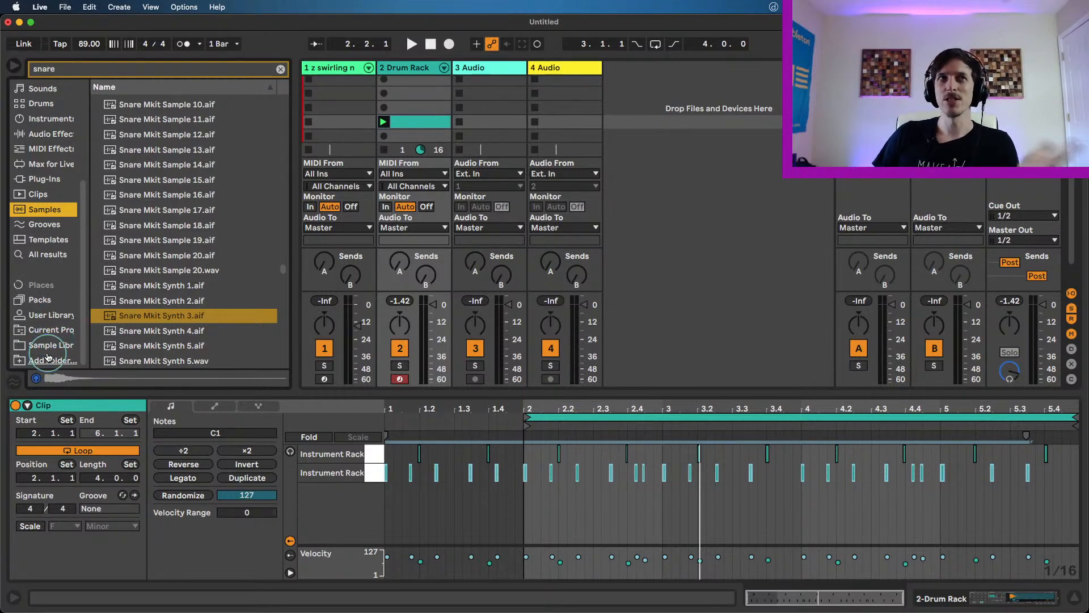
{"action": "left_click", "coordinate": [51, 345]}
{"action": "scroll", "coordinate": [162, 261], "scroll_direction": "down", "scroll_amount": 10}
{"action": "scroll", "coordinate": [162, 261], "scroll_direction": "down", "scroll_amount": 3}
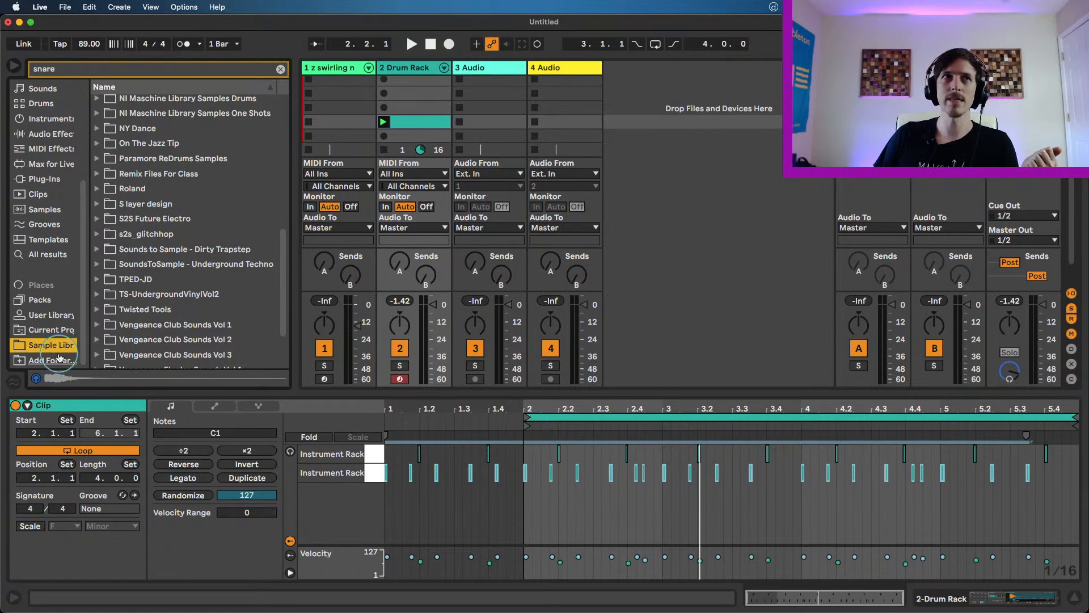
{"action": "scroll", "coordinate": [43, 252], "scroll_direction": "up", "scroll_amount": 3}
{"action": "scroll", "coordinate": [50, 249], "scroll_direction": "up", "scroll_amount": 2}
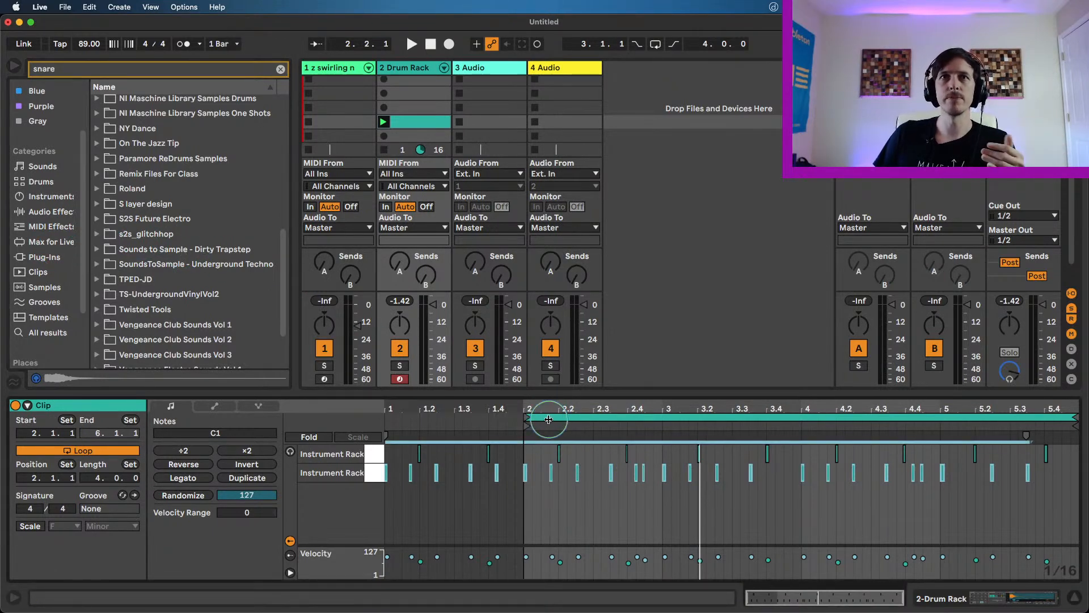
- Set the Drum Rack clip to loop and start at 1.1.1 with a length of two bars, and play it
{"action": "left_click_drag", "start_coordinate": [549, 419], "coordinate": [413, 419]}
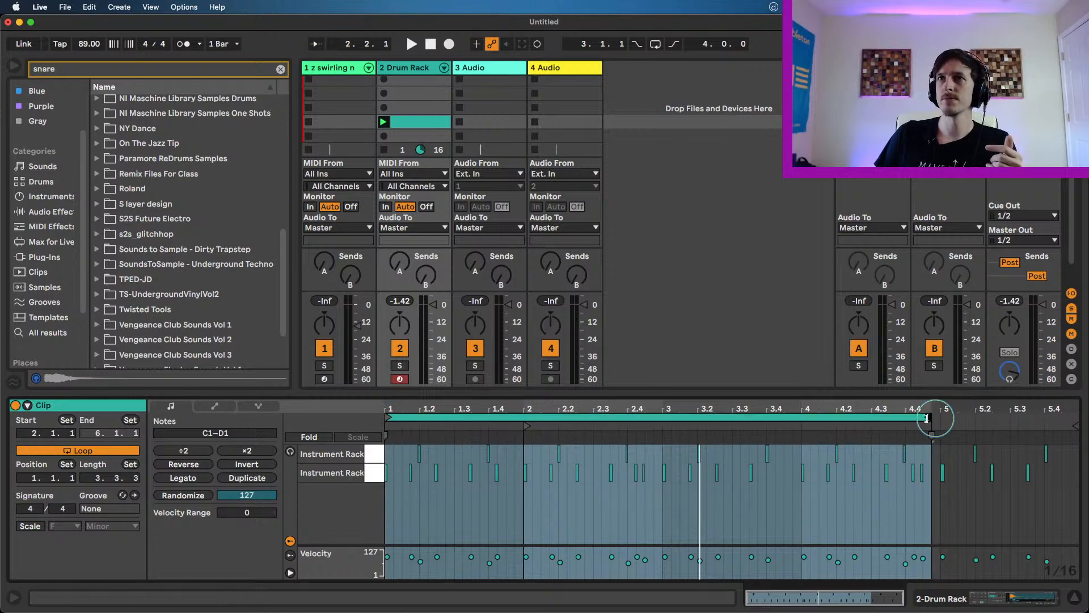
{"action": "left_click_drag", "start_coordinate": [936, 419], "coordinate": [663, 419]}
{"action": "left_click_drag", "start_coordinate": [527, 425], "coordinate": [362, 453]}
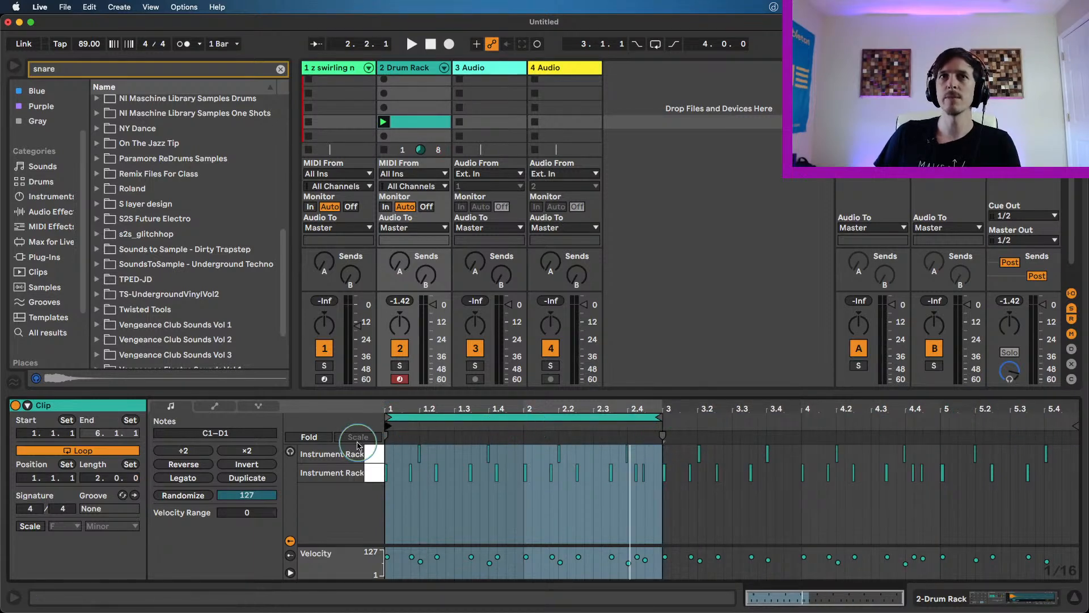
{"action": "left_click", "coordinate": [603, 511]}
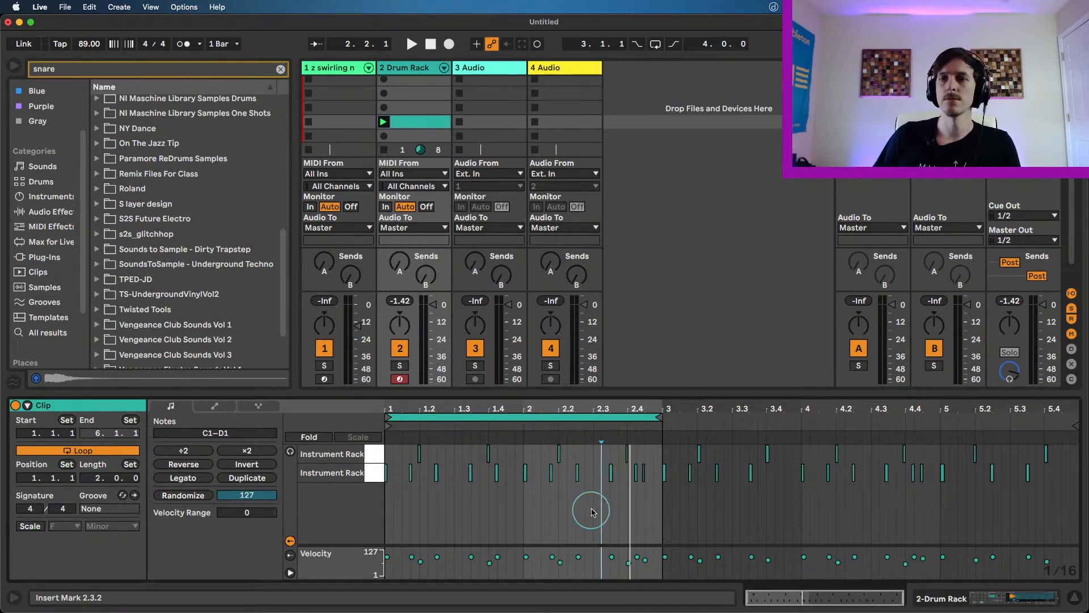
{"action": "key", "text": "space"}
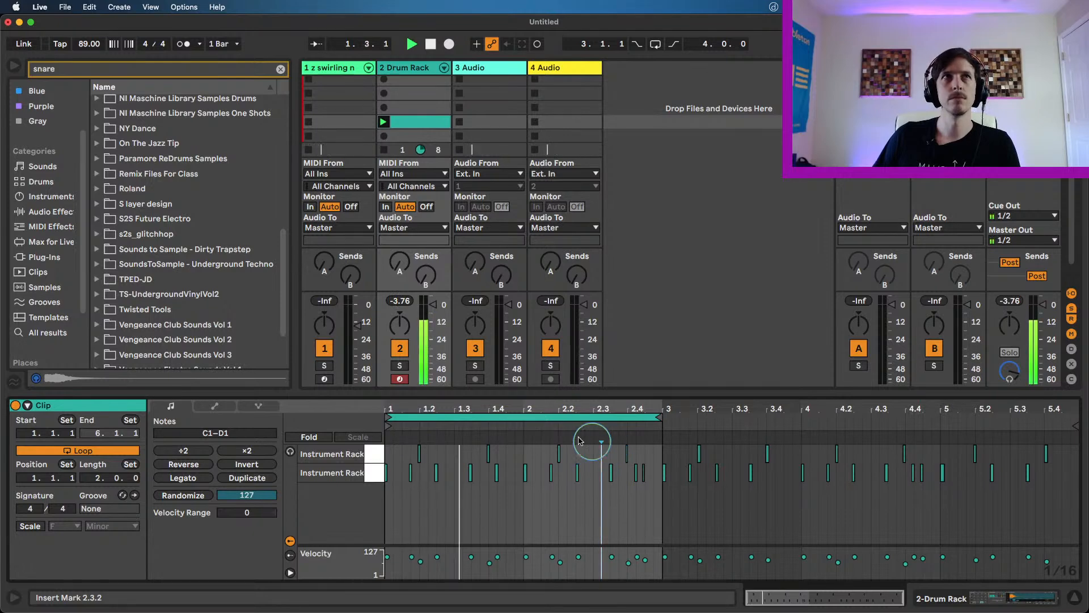
- Quantize the D1 snare notes and align the C1 kick note at 2.4.3 to the grid
{"action": "left_click", "coordinate": [377, 456]}
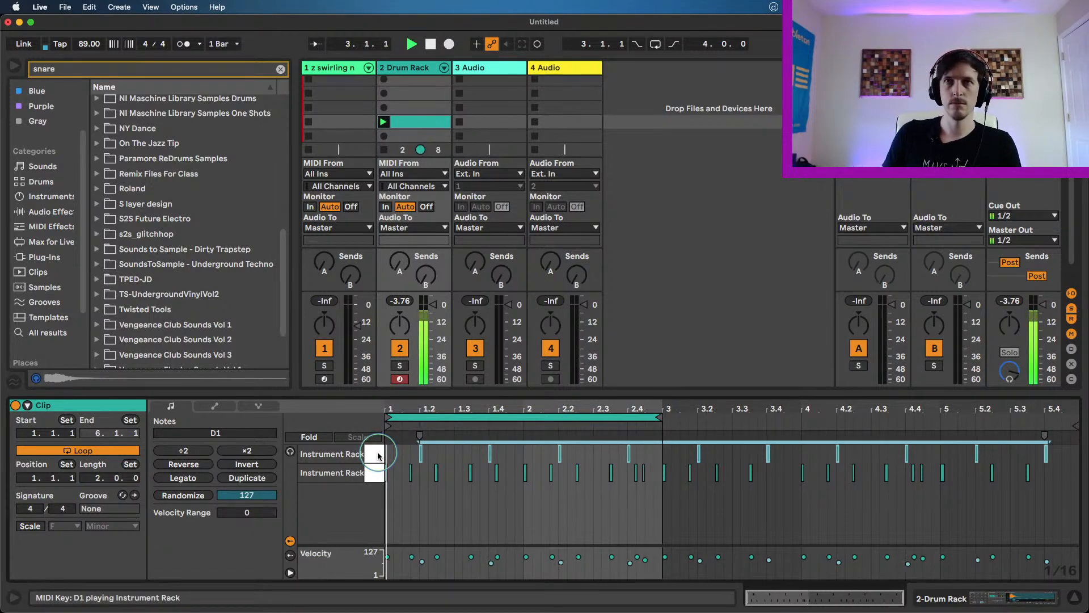
{"action": "left_click", "coordinate": [642, 473]}
{"action": "left_click_drag", "start_coordinate": [643, 475], "coordinate": [657, 487]}
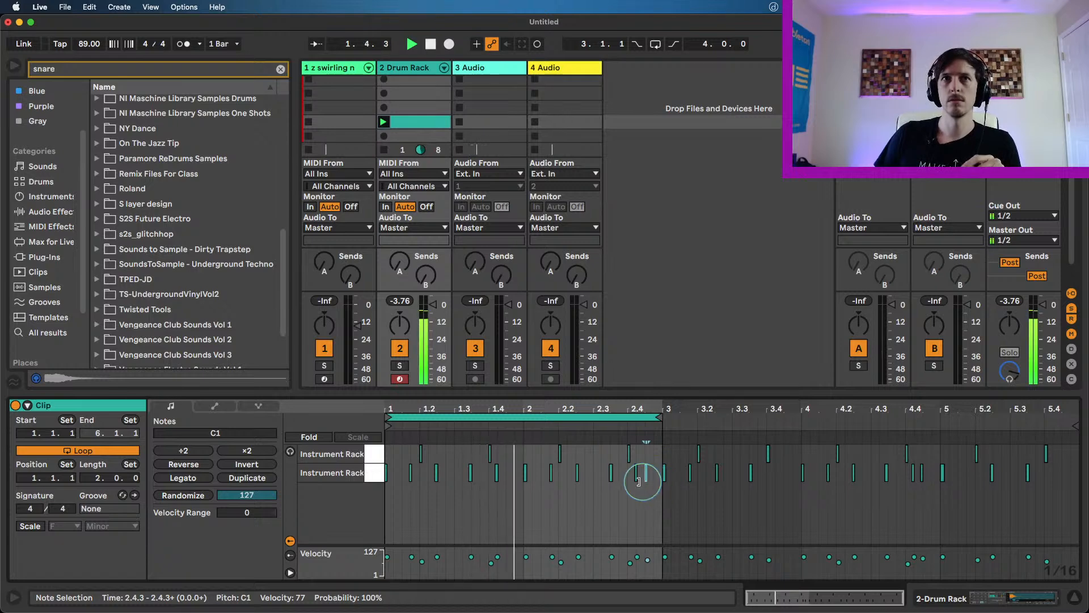
- Quantize the start of all C1 kick notes to the current grid at 91% and play the clip briefly
{"action": "left_click", "coordinate": [375, 472]}
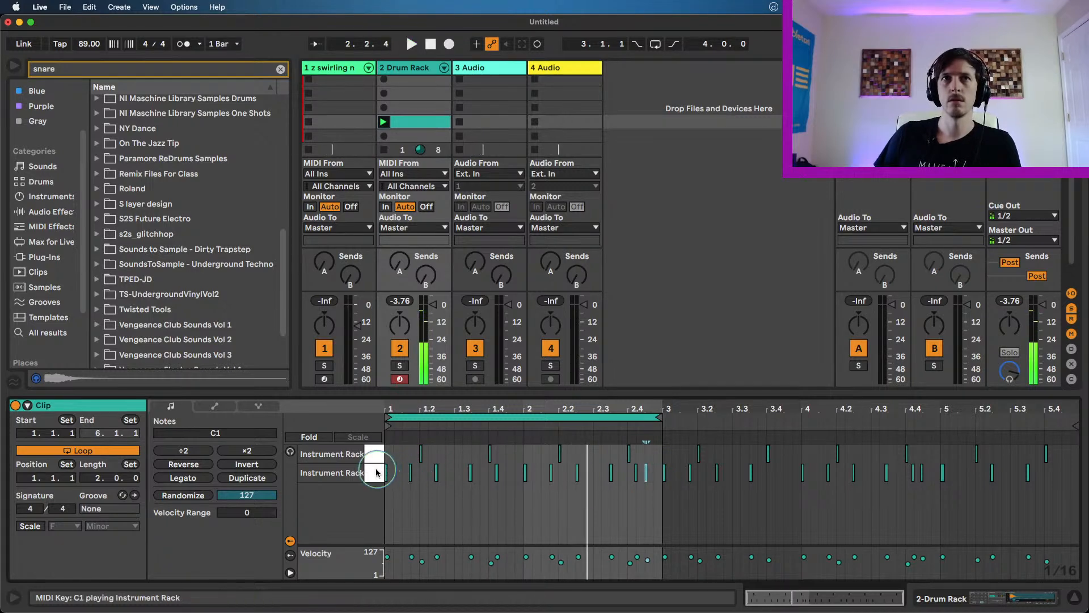
{"action": "key", "text": "super+shift+u"}
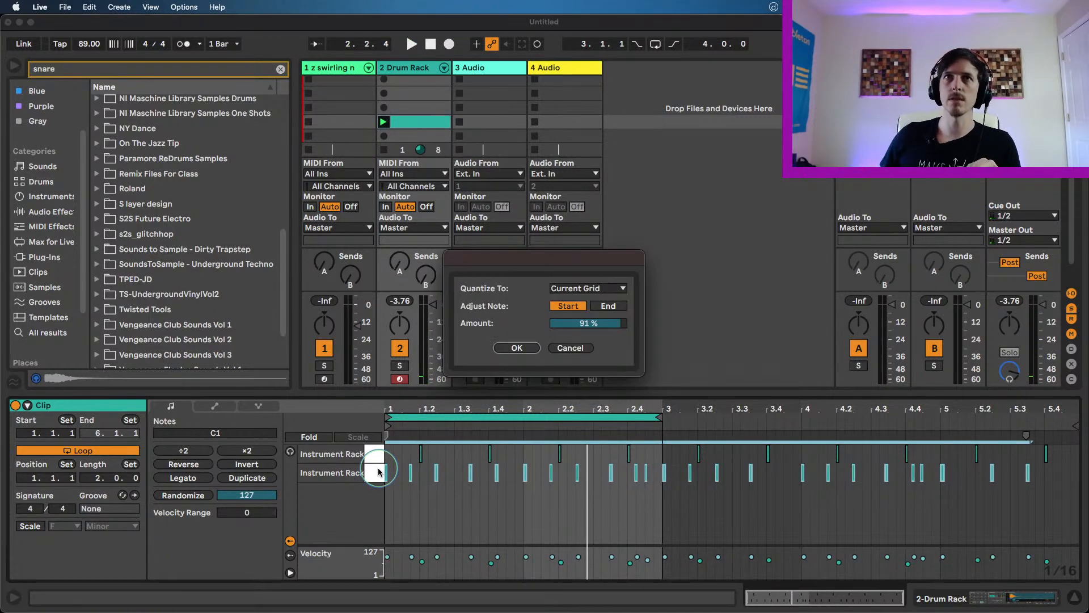
{"action": "left_click", "coordinate": [517, 348]}
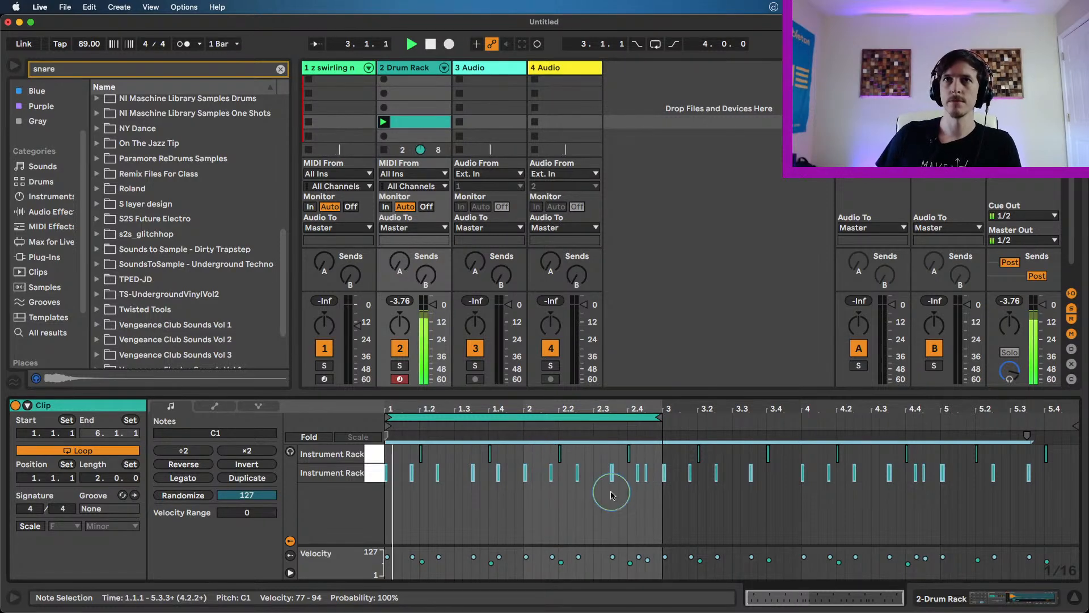
{"action": "left_click", "coordinate": [619, 512]}
{"action": "key", "text": "space"}
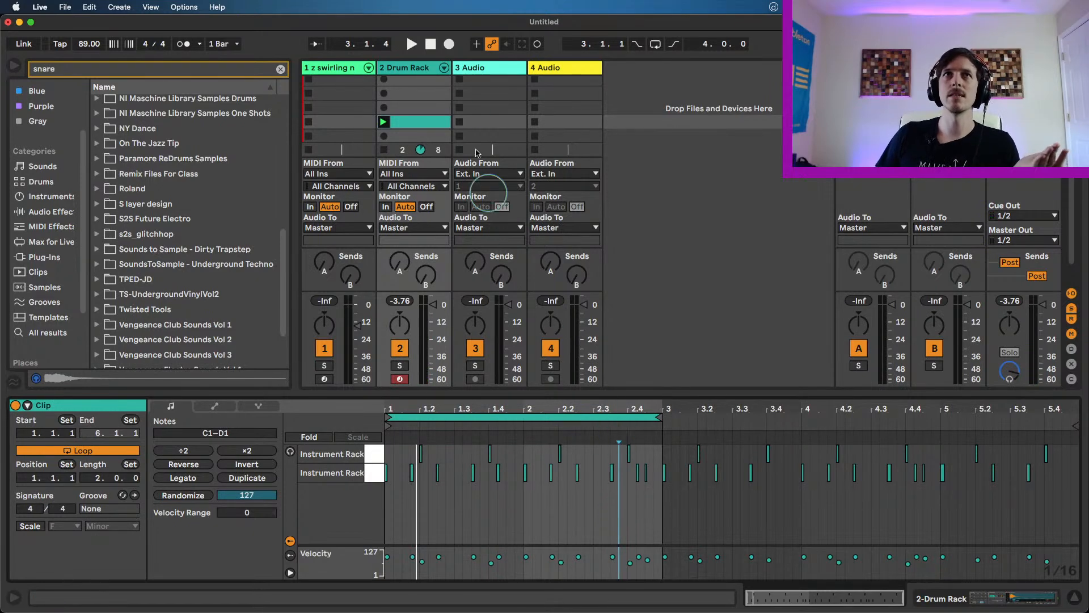
- Show the Drum Rack's devices and inspect the kick pad and the snare layers on the D1 pad
{"action": "left_click", "coordinate": [421, 111]}
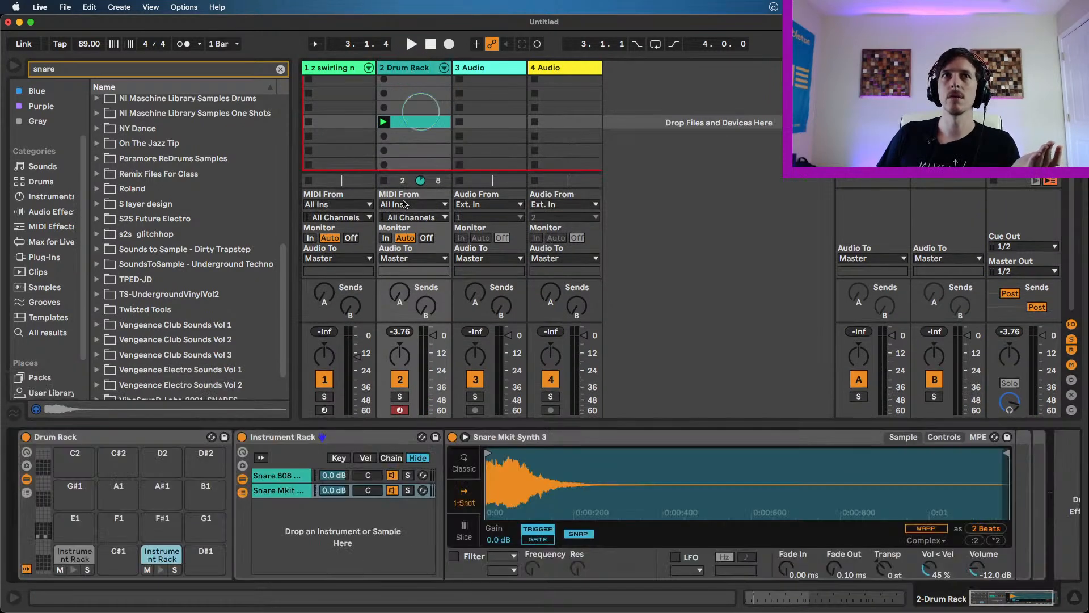
{"action": "left_click", "coordinate": [73, 558]}
{"action": "left_click", "coordinate": [158, 559]}
{"action": "left_click", "coordinate": [280, 492]}
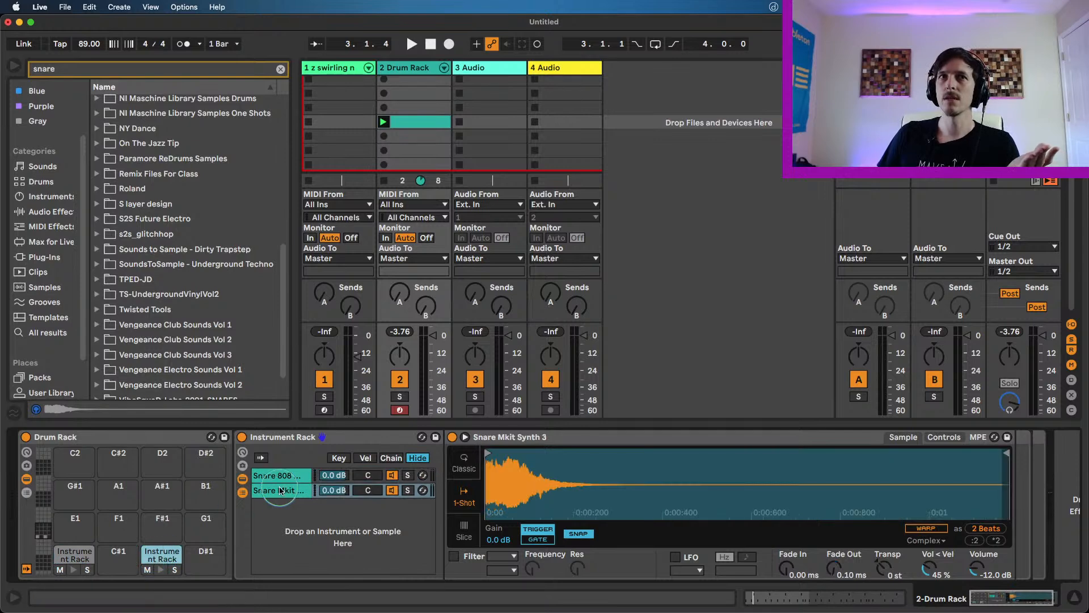
{"action": "left_click", "coordinate": [281, 499]}
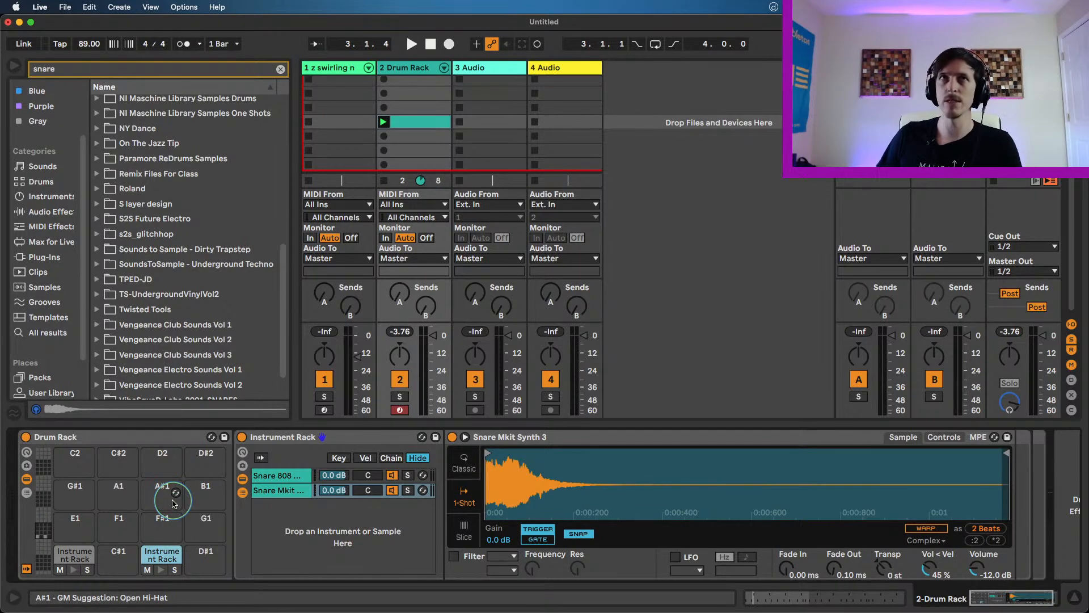
- Search the Sample Library folder for "hat" and look through the Cymbal folder of NI Maschine Library Samples Drums
{"action": "left_click", "coordinate": [281, 69]}
{"action": "scroll", "coordinate": [63, 285], "scroll_direction": "down", "scroll_amount": 2}
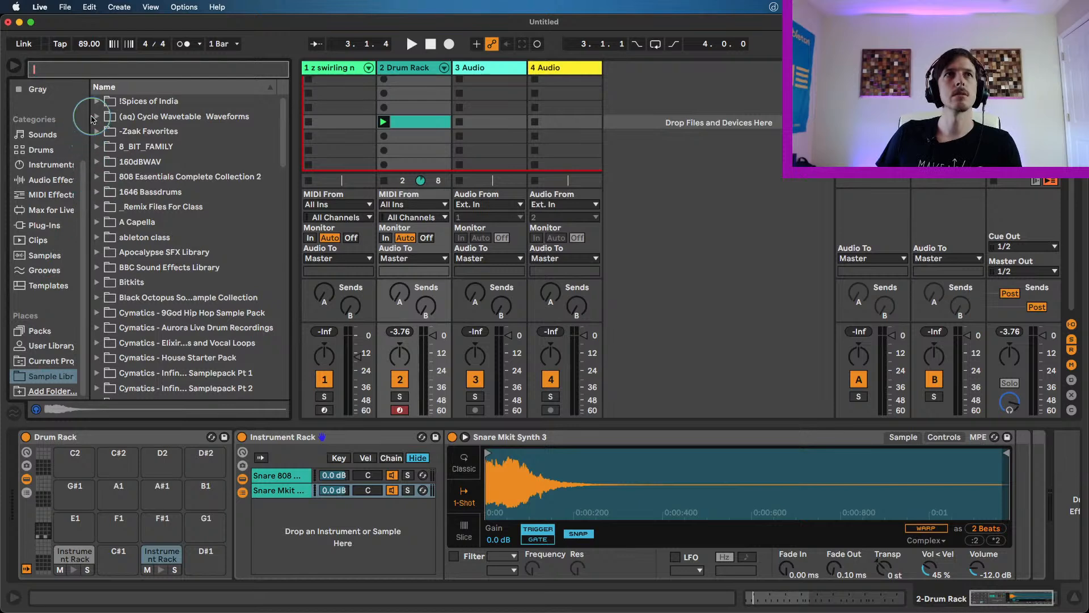
{"action": "type", "text": "hat"}
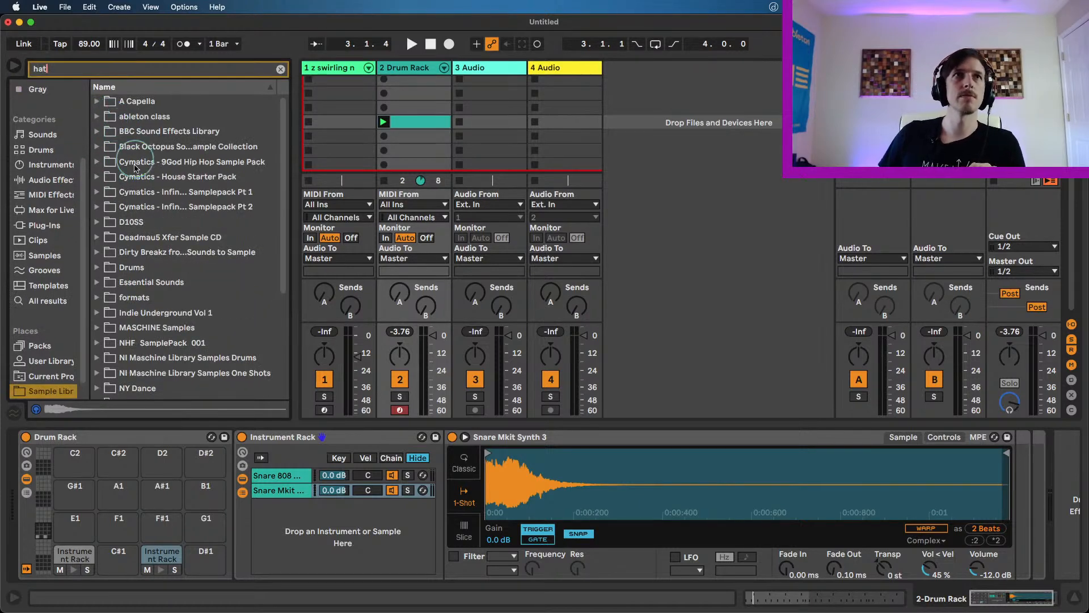
{"action": "scroll", "coordinate": [134, 204], "scroll_direction": "down", "scroll_amount": 3}
{"action": "left_click", "coordinate": [97, 310]}
{"action": "scroll", "coordinate": [105, 311], "scroll_direction": "down", "scroll_amount": 3}
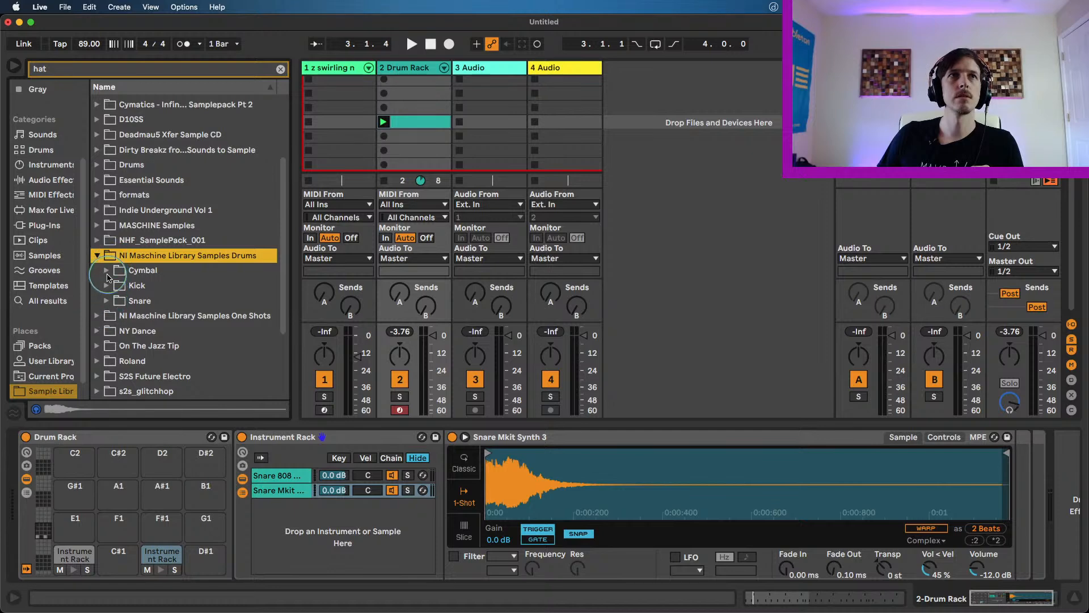
{"action": "left_click", "coordinate": [106, 272]}
{"action": "left_click", "coordinate": [96, 256]}
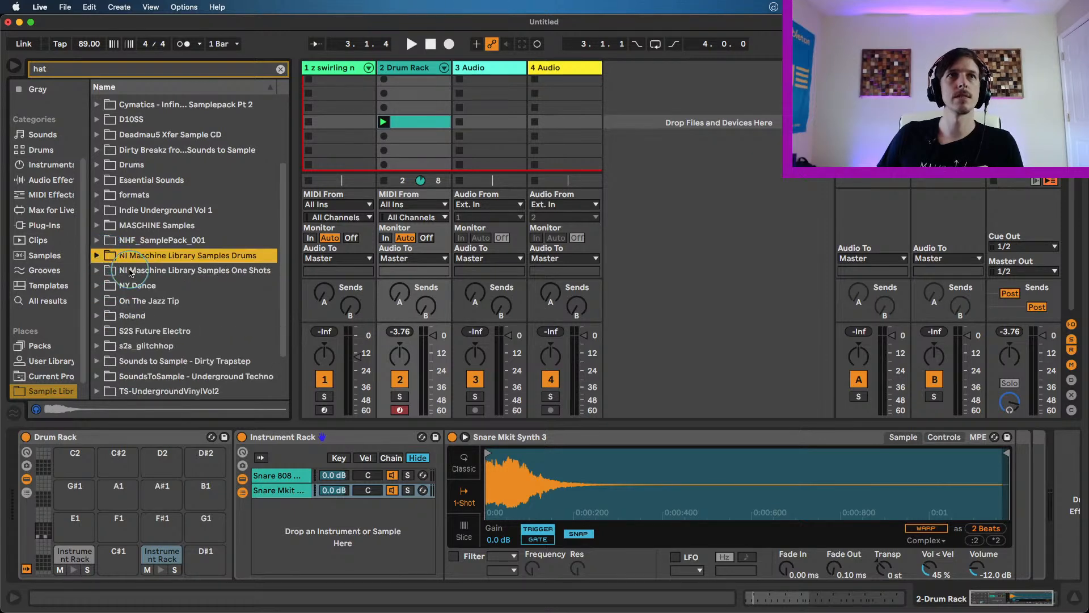
{"action": "left_click", "coordinate": [97, 257]}
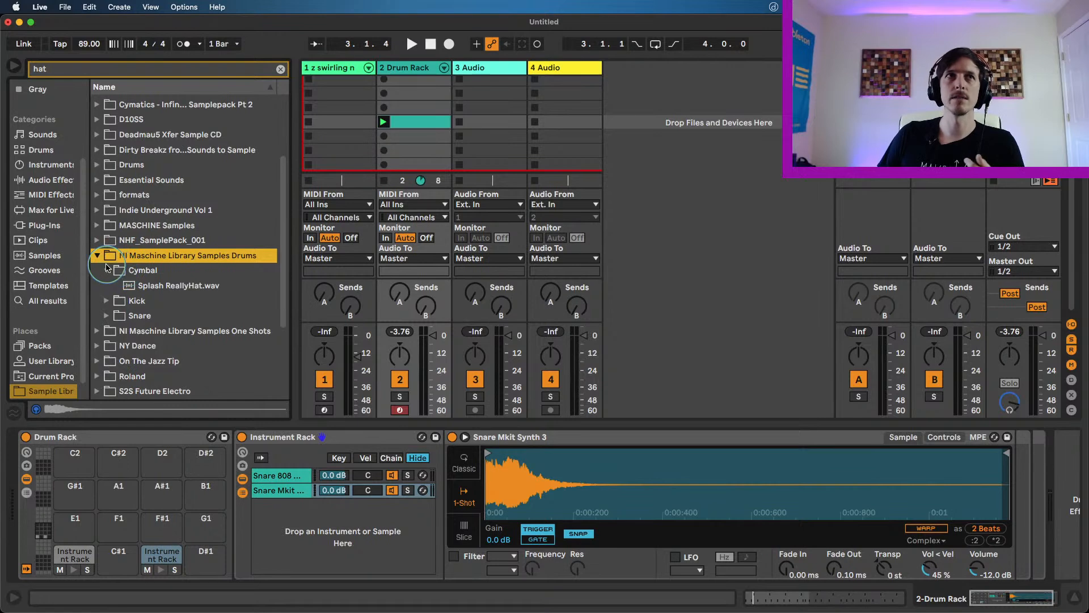
{"action": "left_click", "coordinate": [97, 257]}
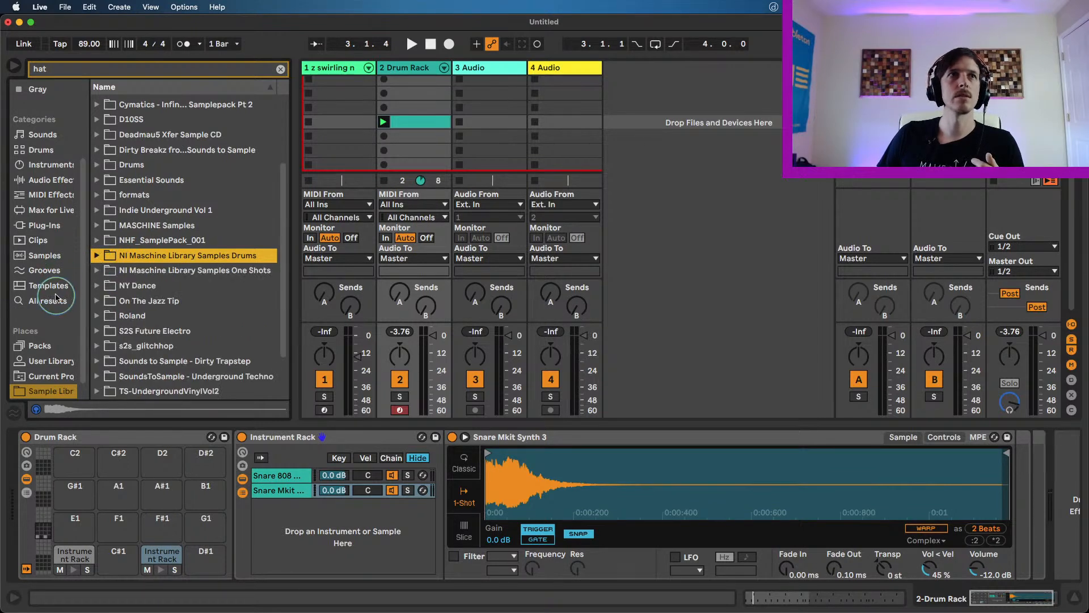
- Browse the "hat" results across all samples and audition several, including a few HY_Hybrid Scoring hats
{"action": "left_click", "coordinate": [57, 256]}
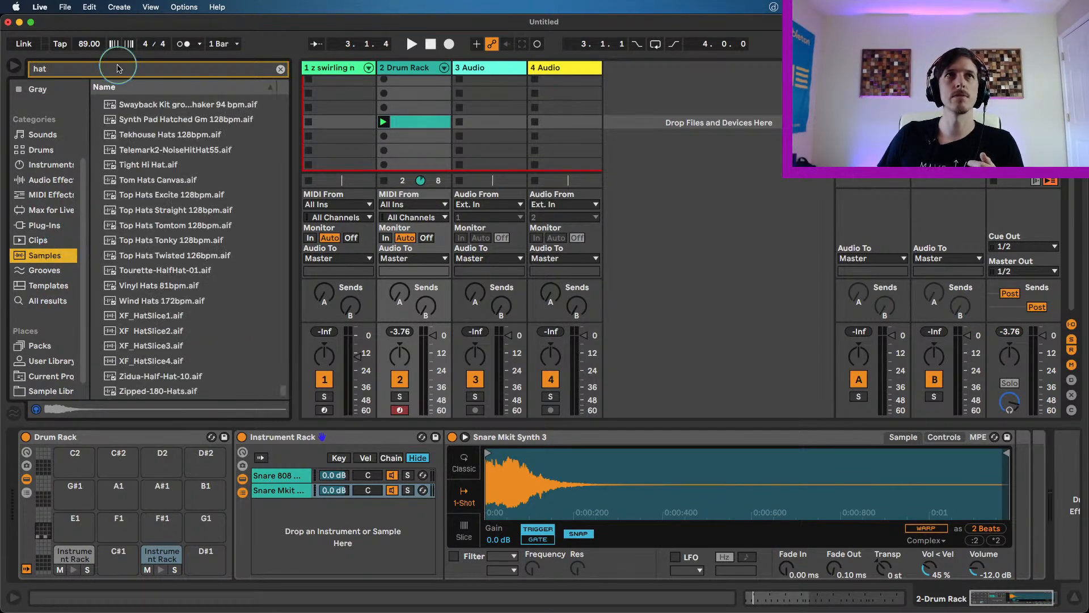
{"action": "left_click", "coordinate": [169, 165]}
{"action": "key", "text": "Up"}
{"action": "key", "text": "Up"}
{"action": "key", "text": "Up"}
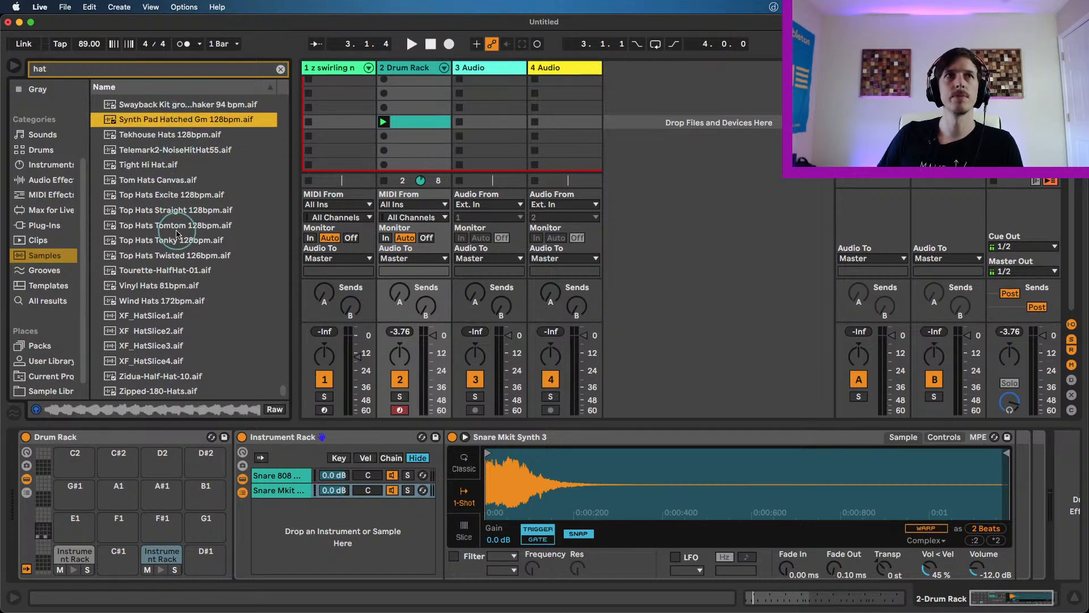
{"action": "left_click", "coordinate": [146, 344]}
{"action": "scroll", "coordinate": [278, 358], "scroll_direction": "up", "scroll_amount": 2}
{"action": "left_click_drag", "start_coordinate": [284, 391], "coordinate": [275, 269]}
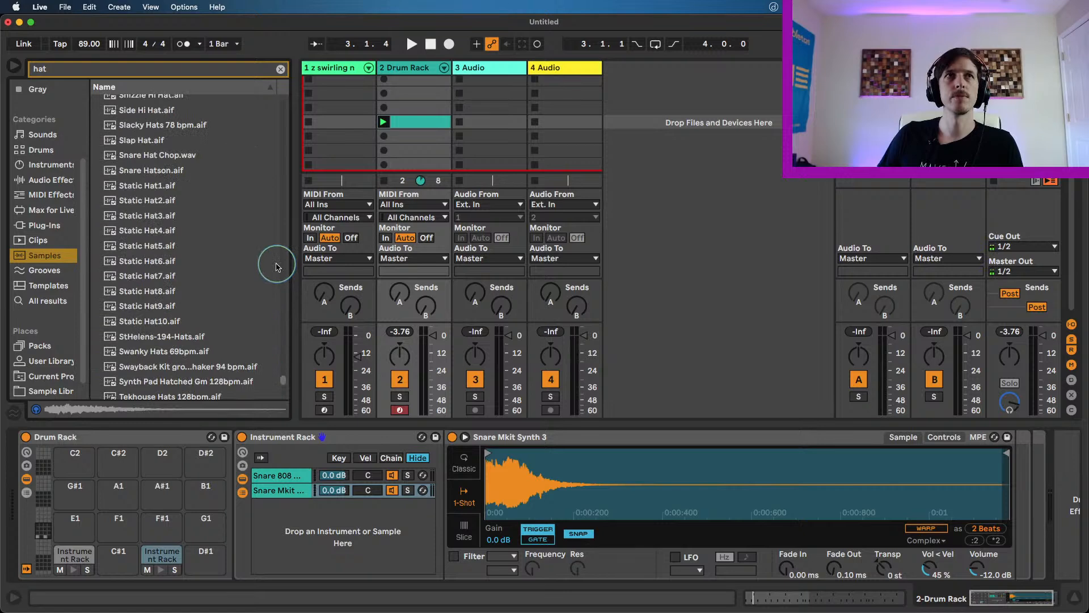
{"action": "scroll", "coordinate": [214, 195], "scroll_direction": "up", "scroll_amount": 5}
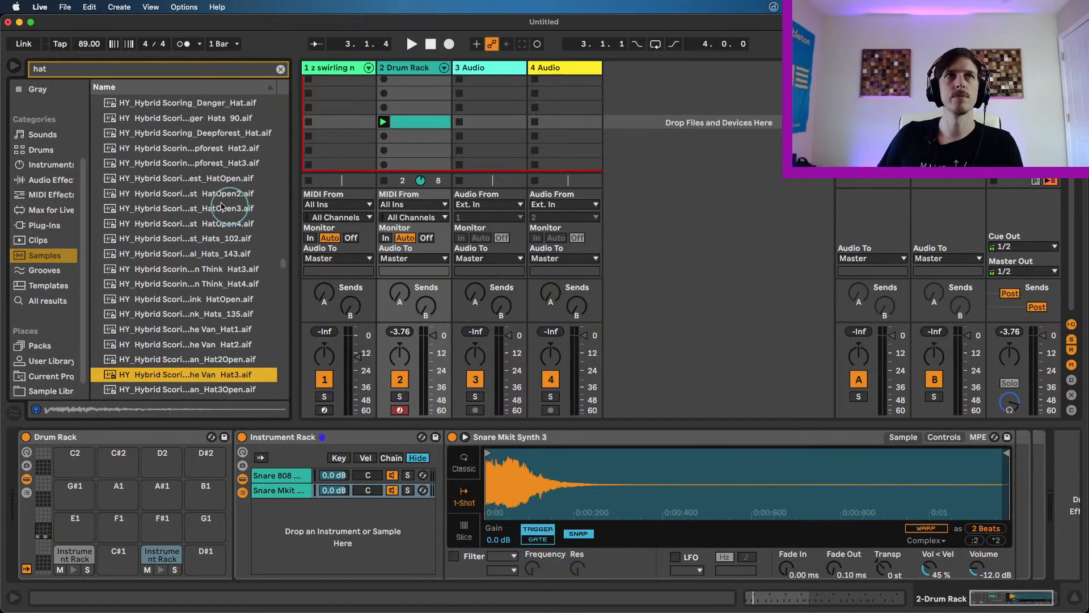
{"action": "scroll", "coordinate": [215, 188], "scroll_direction": "up", "scroll_amount": 2}
{"action": "left_click", "coordinate": [215, 187]}
{"action": "left_click", "coordinate": [215, 199]}
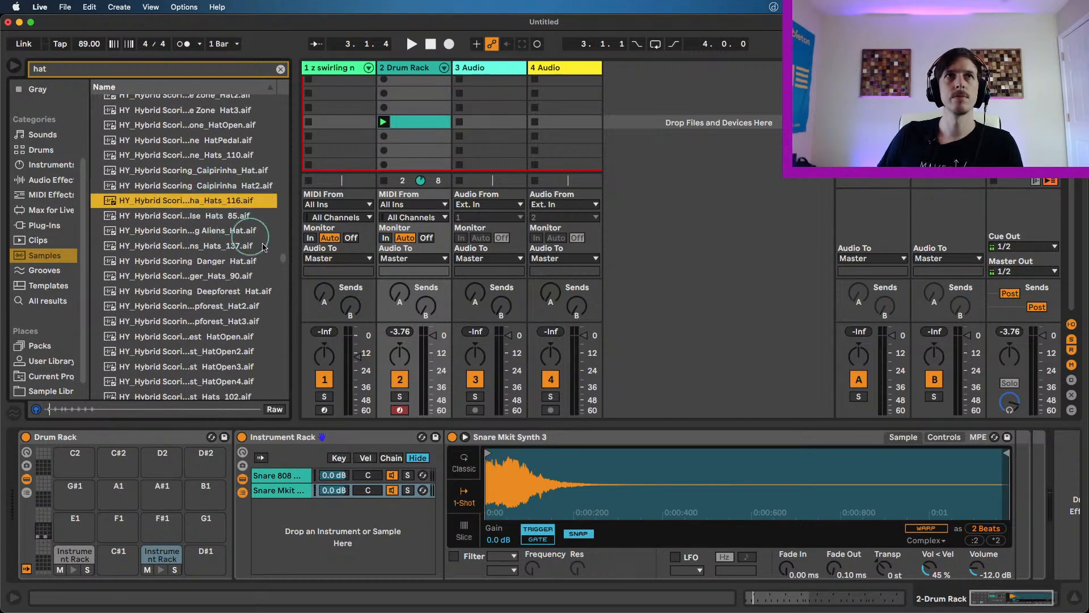
- Find the Hihat one-shots among the drum samples of the Beat Tools pack
{"action": "left_click", "coordinate": [40, 345]}
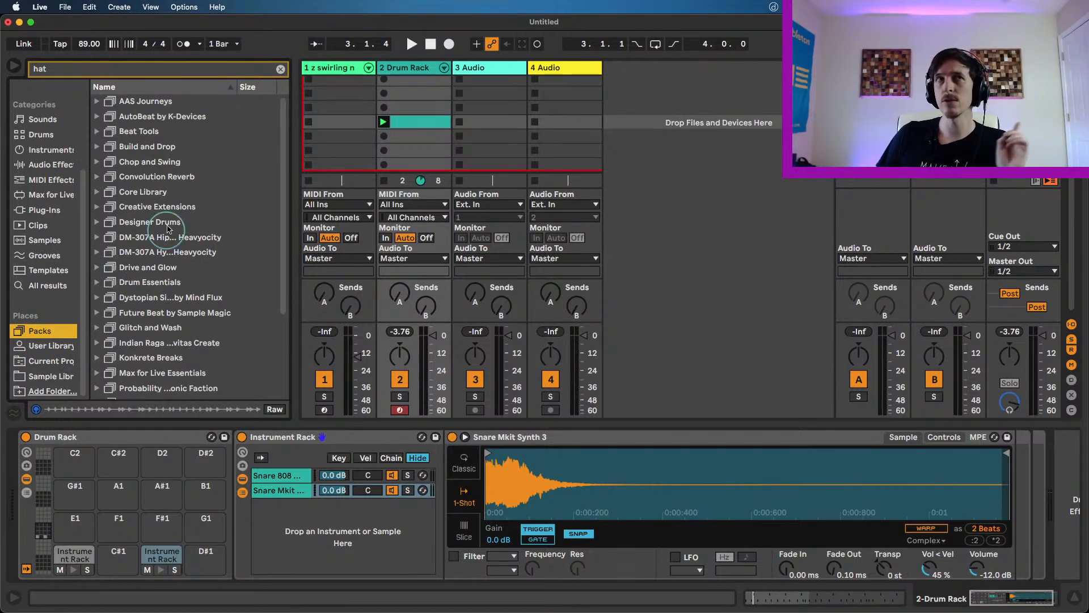
{"action": "left_click", "coordinate": [154, 136]}
{"action": "left_click", "coordinate": [97, 131]}
{"action": "left_click", "coordinate": [107, 146]}
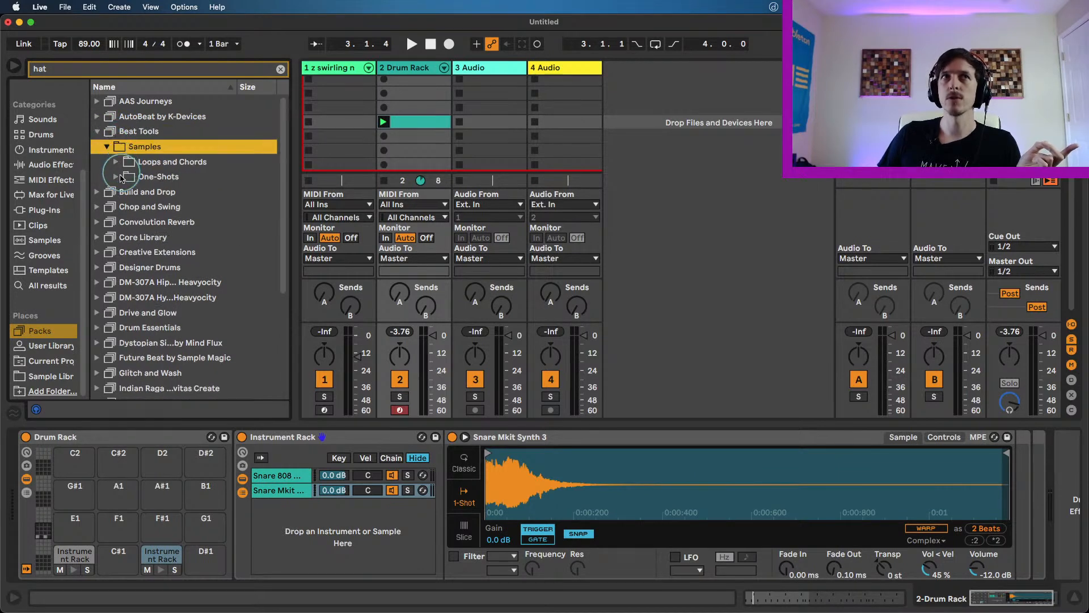
{"action": "left_click", "coordinate": [121, 177]}
{"action": "left_click", "coordinate": [130, 192]}
{"action": "left_click", "coordinate": [140, 207]}
- Audition the Beat Tools hi-hats, load HiHat 808 Thin Classic onto the Drum Rack's F#1 pad and preview it
{"action": "left_click", "coordinate": [166, 223]}
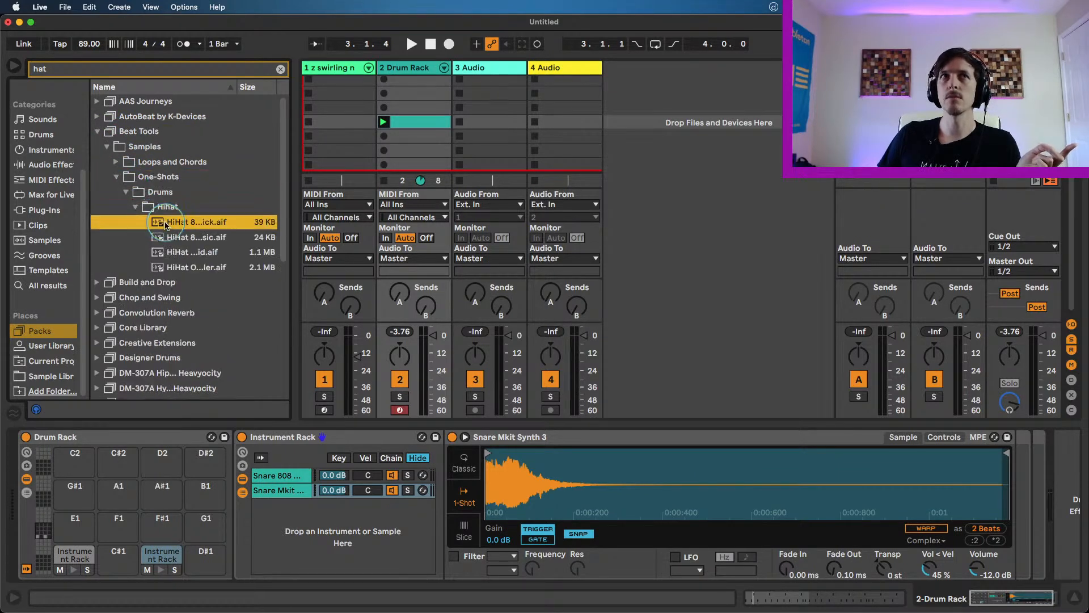
{"action": "left_click", "coordinate": [171, 237]}
{"action": "left_click", "coordinate": [176, 252]}
{"action": "left_click", "coordinate": [189, 276]}
{"action": "left_click", "coordinate": [190, 256]}
{"action": "left_click", "coordinate": [186, 239]}
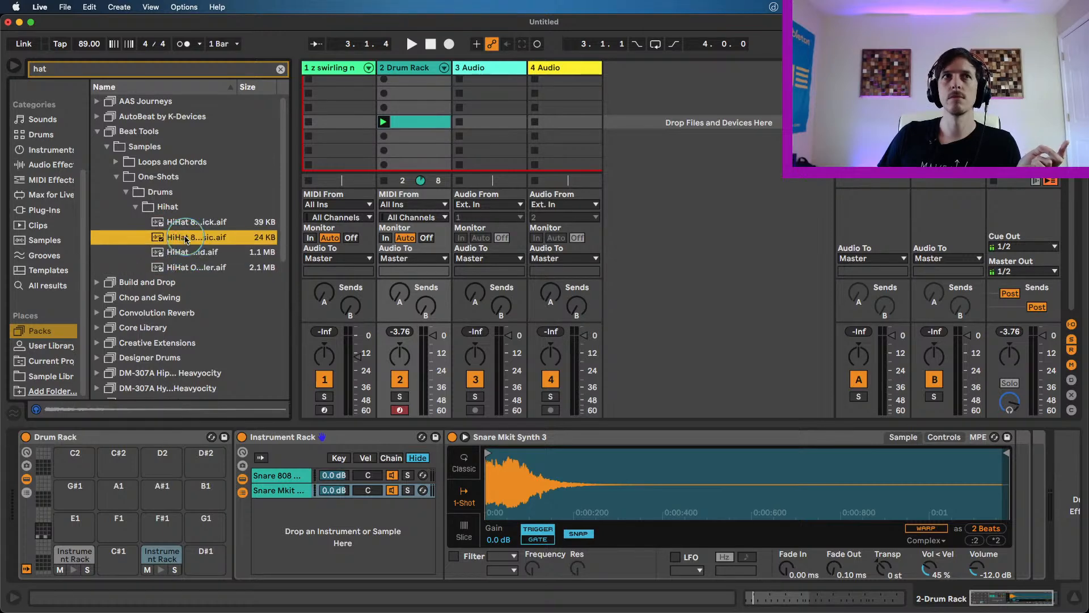
{"action": "left_click_drag", "start_coordinate": [147, 417], "coordinate": [162, 532]}
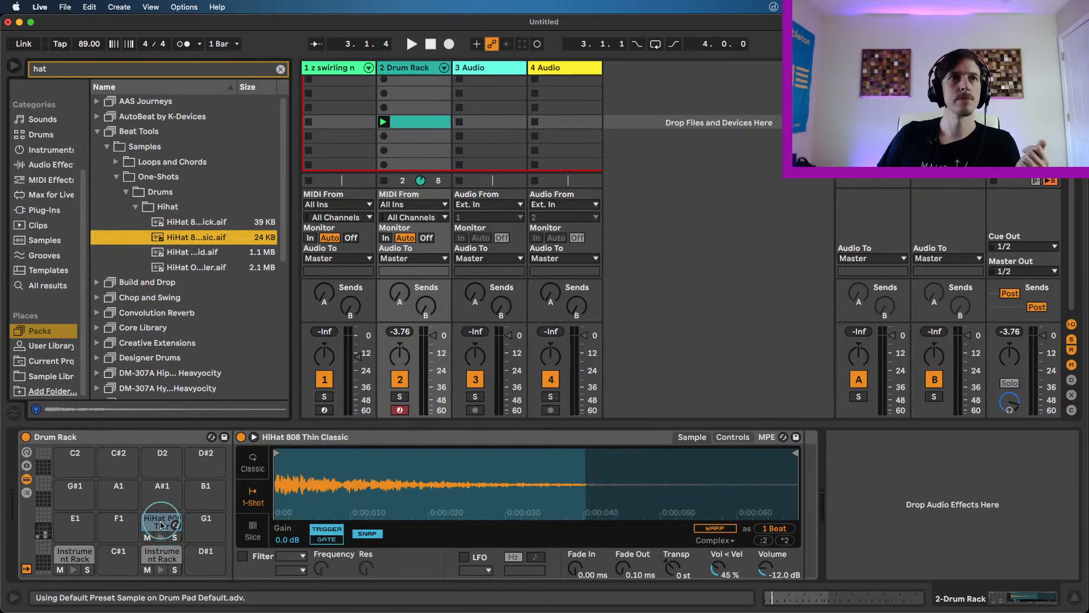
{"action": "left_click", "coordinate": [161, 538]}
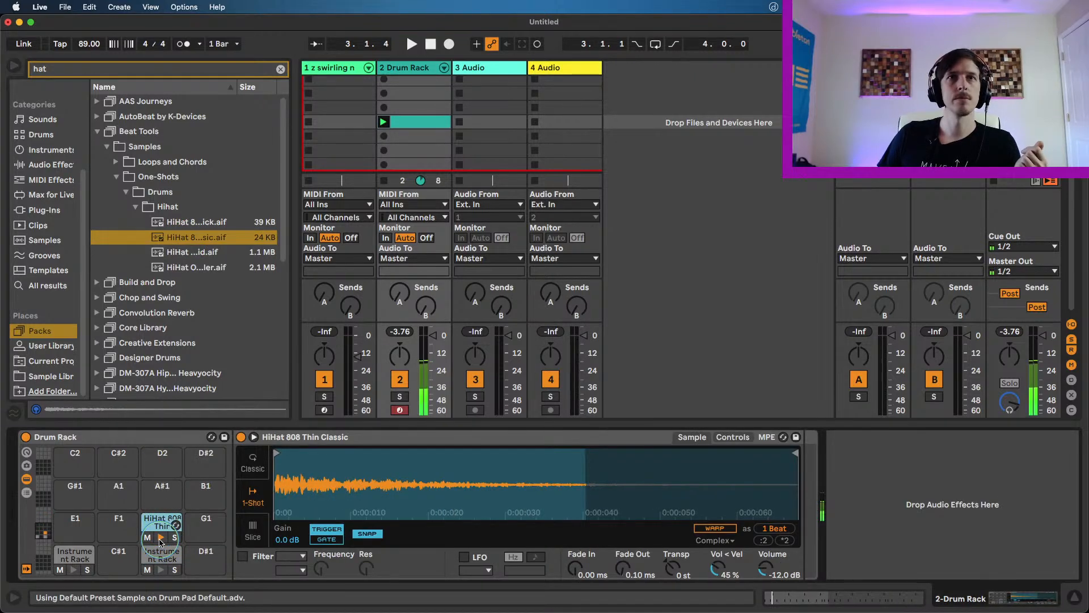
- Add an F#1 hi-hat note at 1.1.3 in the drum clip, duplicate it every beat across the two-bar loop, and play the result
{"action": "double_click", "coordinate": [420, 123]}
{"action": "left_click", "coordinate": [431, 436]}
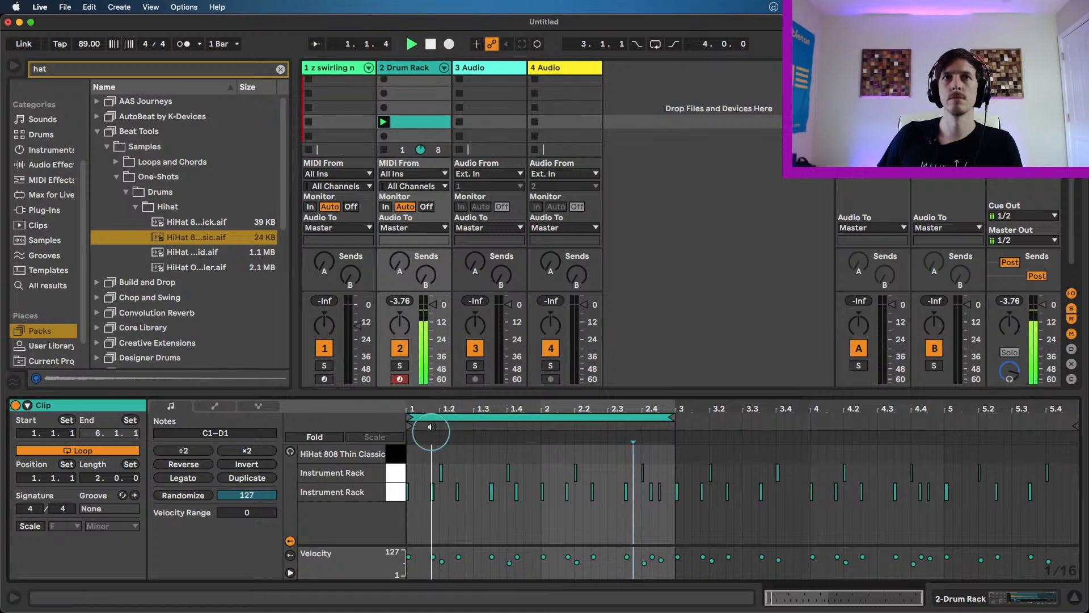
{"action": "left_click_drag", "start_coordinate": [432, 409], "coordinate": [434, 417]}
{"action": "key", "text": "space"}
{"action": "left_click", "coordinate": [463, 458]}
{"action": "double_click", "coordinate": [463, 458]}
{"action": "key", "text": "super+d"}
{"action": "key", "text": "super+d"}
{"action": "key", "text": "super+d"}
{"action": "key", "text": "super+d"}
{"action": "key", "text": "super+d"}
{"action": "key", "text": "super+d"}
{"action": "key", "text": "super+d"}
{"action": "key", "text": "super+d"}
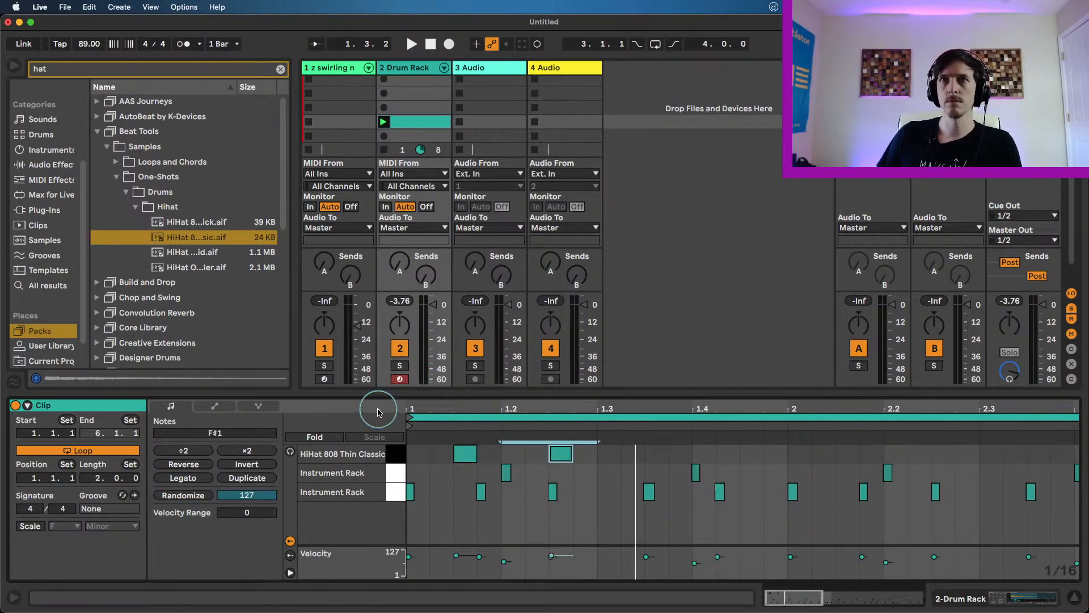
{"action": "key", "text": "space"}
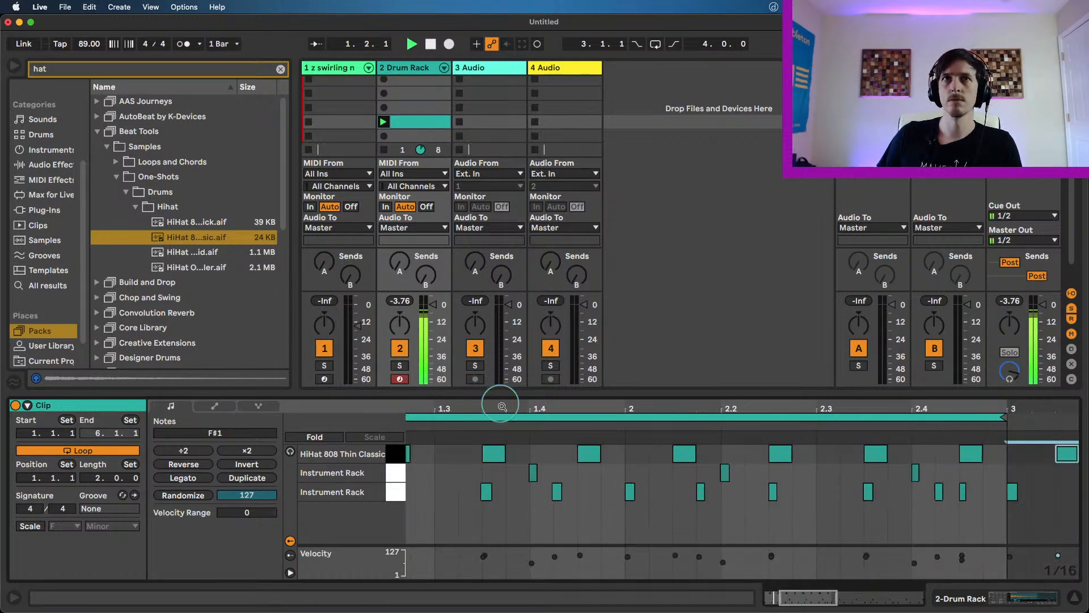
{"action": "left_click_drag", "start_coordinate": [503, 411], "coordinate": [502, 408]}
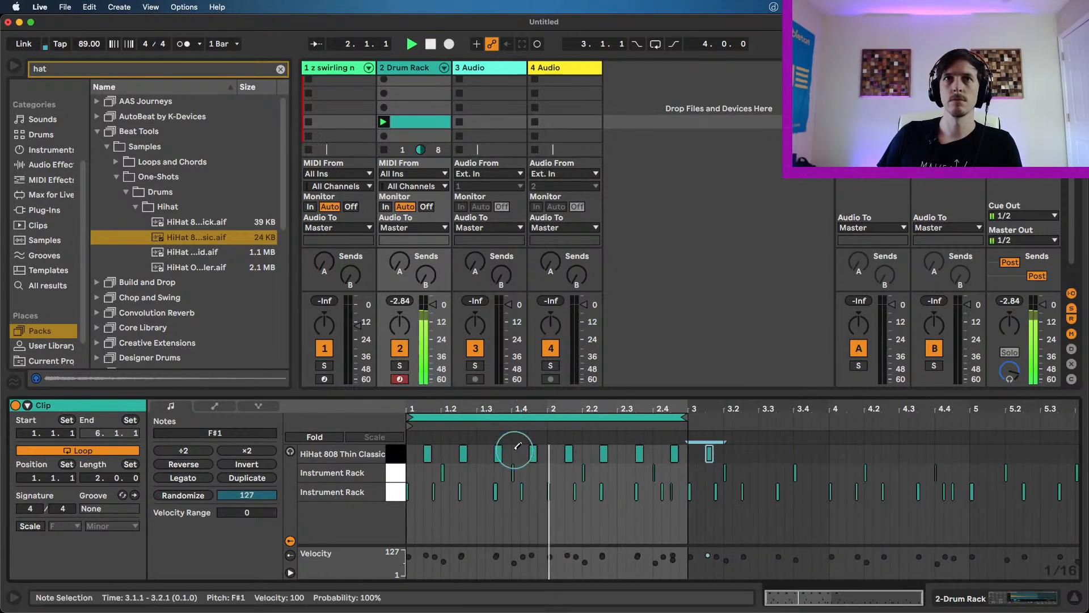
- Add an F#1 hi-hat note at 1.1.1 and duplicate it along the two-bar loop so hats fall on every eighth note
{"action": "double_click", "coordinate": [411, 454]}
{"action": "left_click_drag", "start_coordinate": [421, 457], "coordinate": [402, 448]}
{"action": "key", "text": "super+d"}
{"action": "key", "text": "super+d"}
{"action": "key", "text": "super+d"}
{"action": "key", "text": "super+d"}
{"action": "key", "text": "super+d"}
{"action": "key", "text": "super+d"}
{"action": "key", "text": "super+d"}
{"action": "key", "text": "super+d"}
{"action": "key", "text": "super+d"}
{"action": "key", "text": "super+d"}
{"action": "key", "text": "super+d"}
{"action": "key", "text": "super+d"}
{"action": "key", "text": "super+d"}
{"action": "key", "text": "super+d"}
{"action": "key", "text": "super+d"}
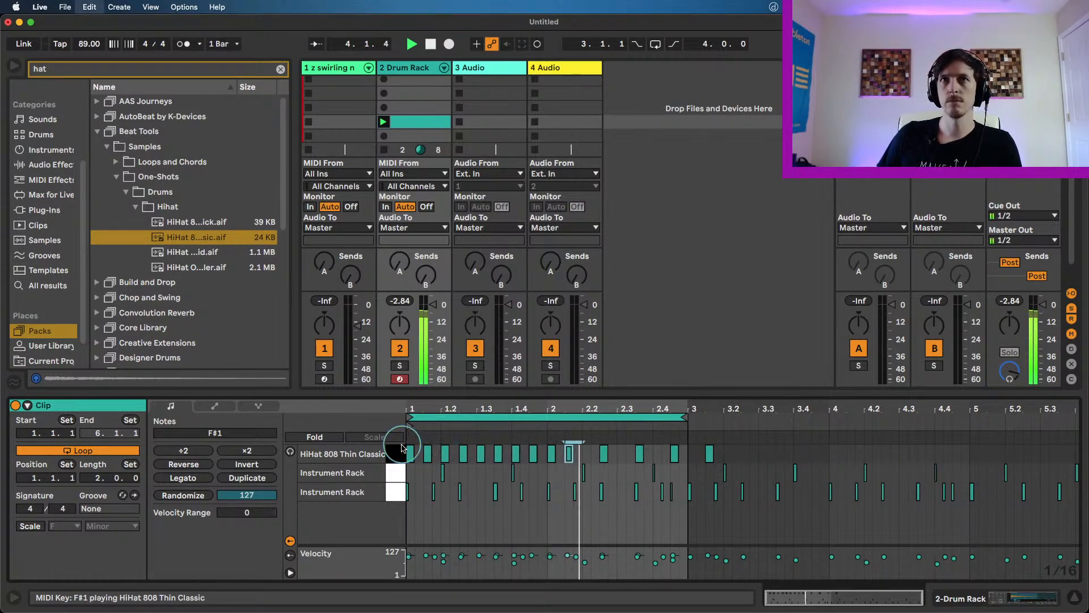
{"action": "key", "text": "super+d"}
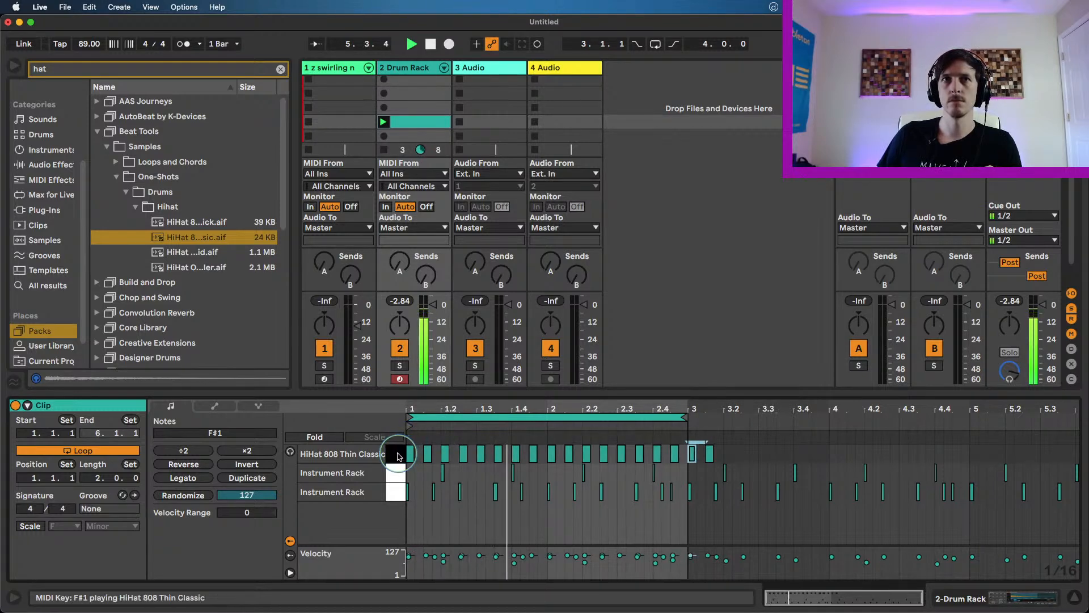
- Randomize the velocities of all F#1 hi-hat notes, reducing the randomize amount to 17
{"action": "left_click", "coordinate": [400, 454]}
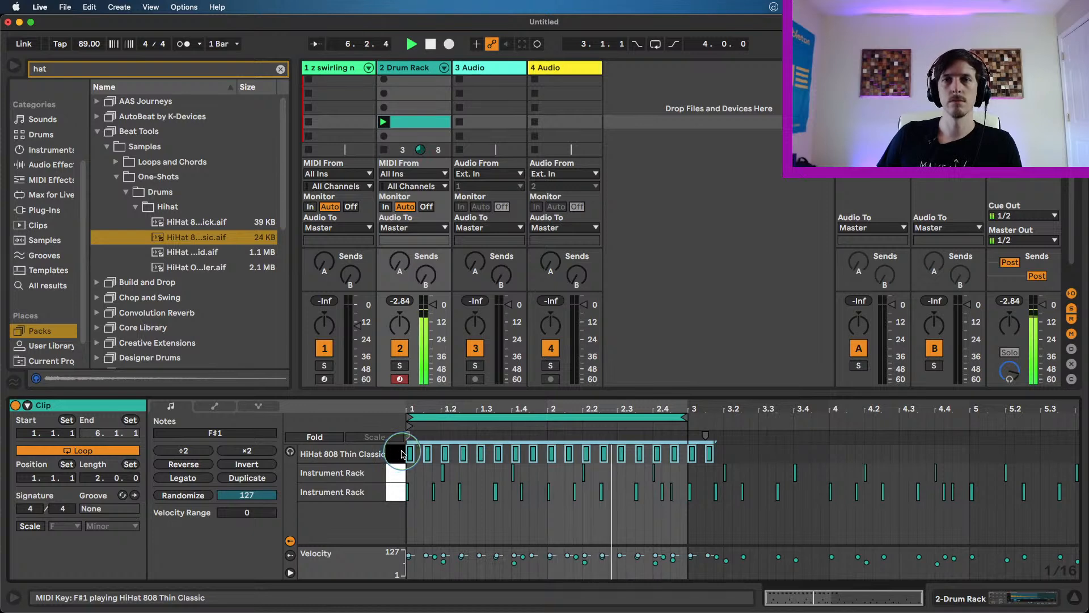
{"action": "left_click", "coordinate": [198, 496]}
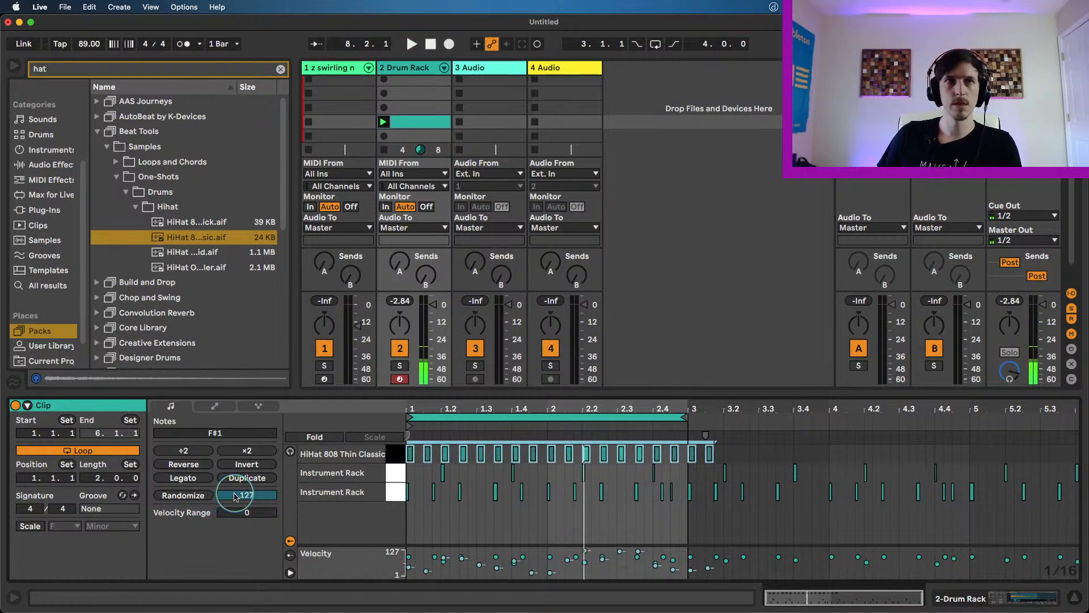
{"action": "left_click_drag", "start_coordinate": [235, 497], "coordinate": [235, 498]}
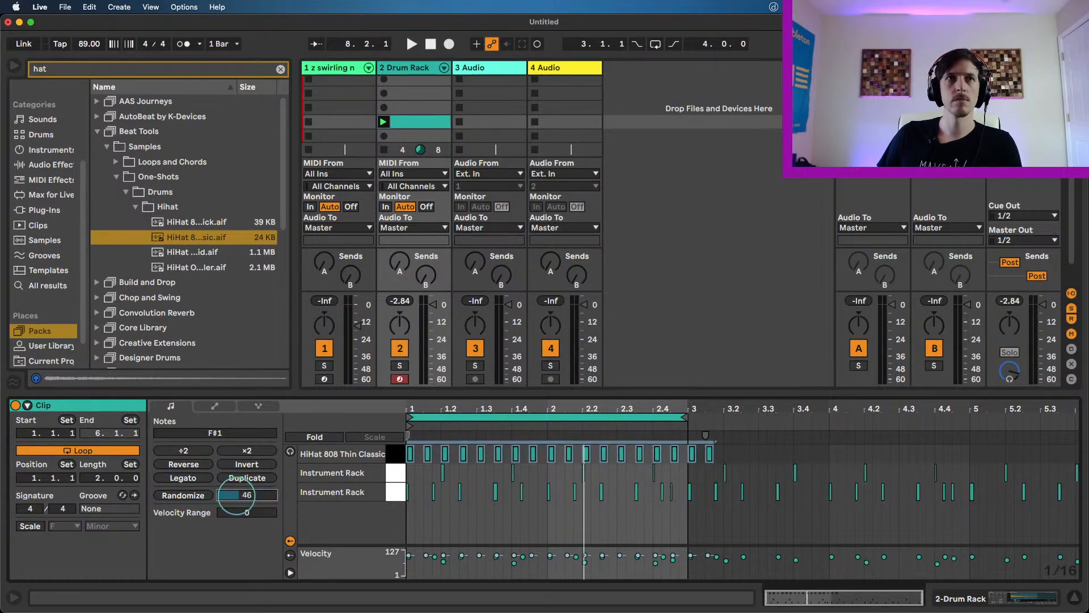
{"action": "left_click", "coordinate": [191, 497]}
{"action": "left_click", "coordinate": [191, 497]}
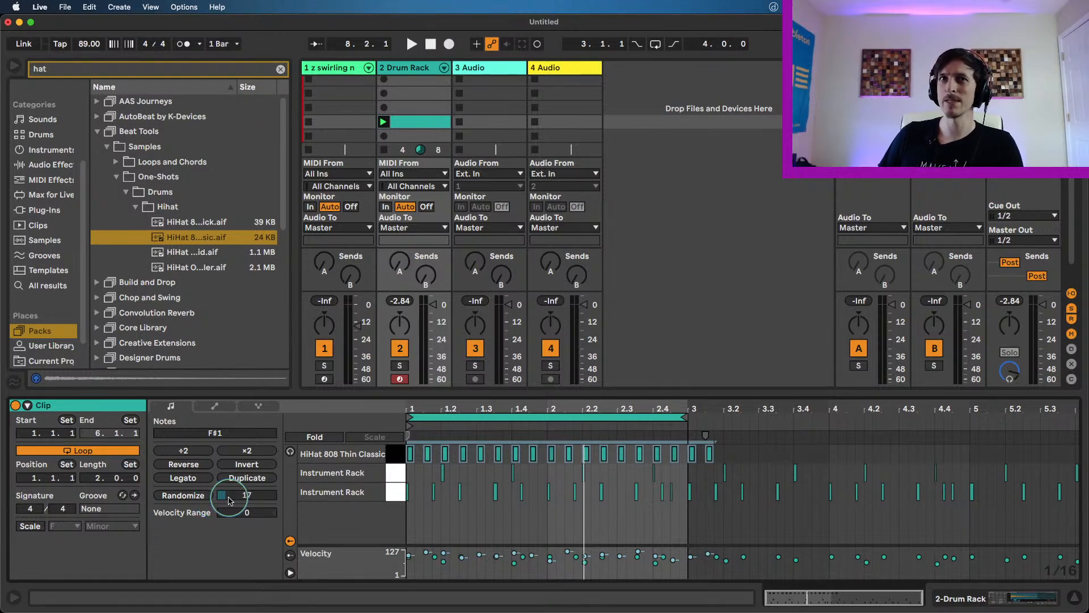
- Raise the tempo to 91 BPM during playback and duplicate the drum clip into the slot below
{"action": "key", "text": "space"}
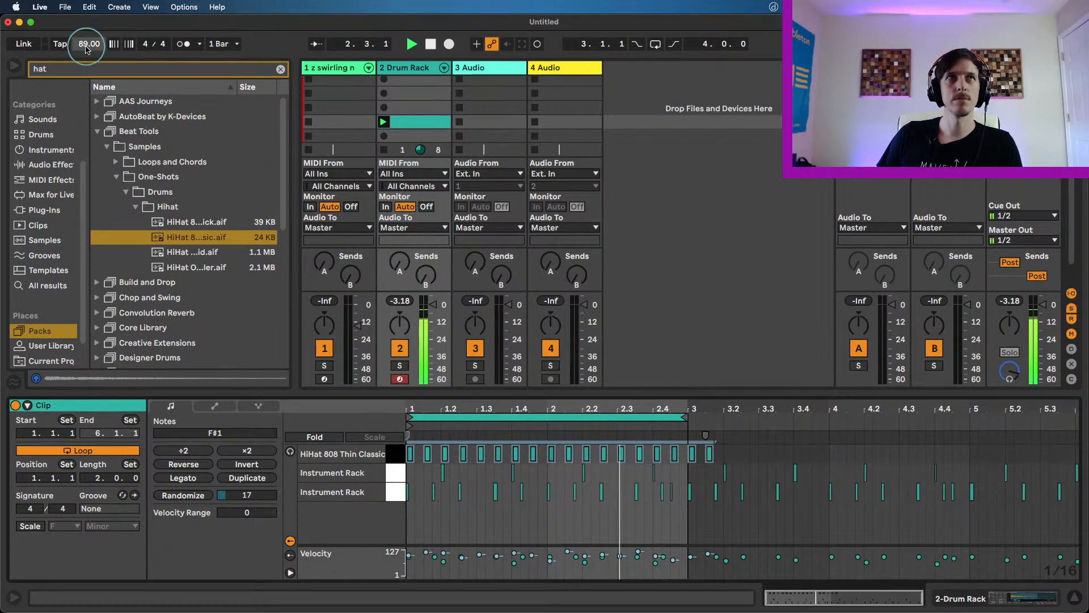
{"action": "scroll", "coordinate": [87, 50], "scroll_direction": "up", "scroll_amount": 2}
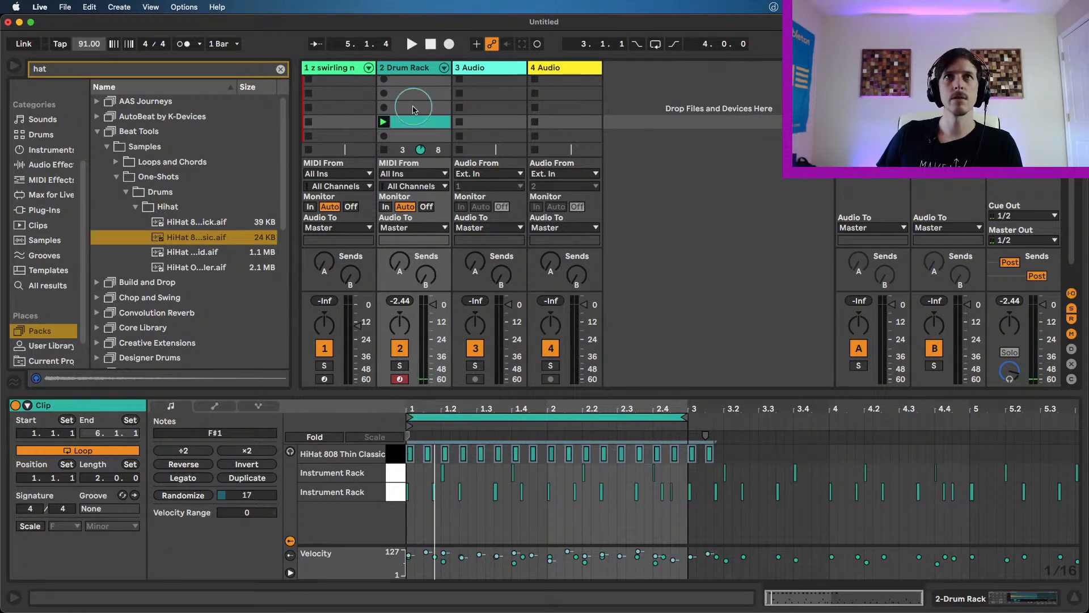
{"action": "scroll", "coordinate": [413, 91], "scroll_direction": "down", "scroll_amount": 3}
{"action": "left_click_drag", "start_coordinate": [415, 88], "coordinate": [430, 97]}
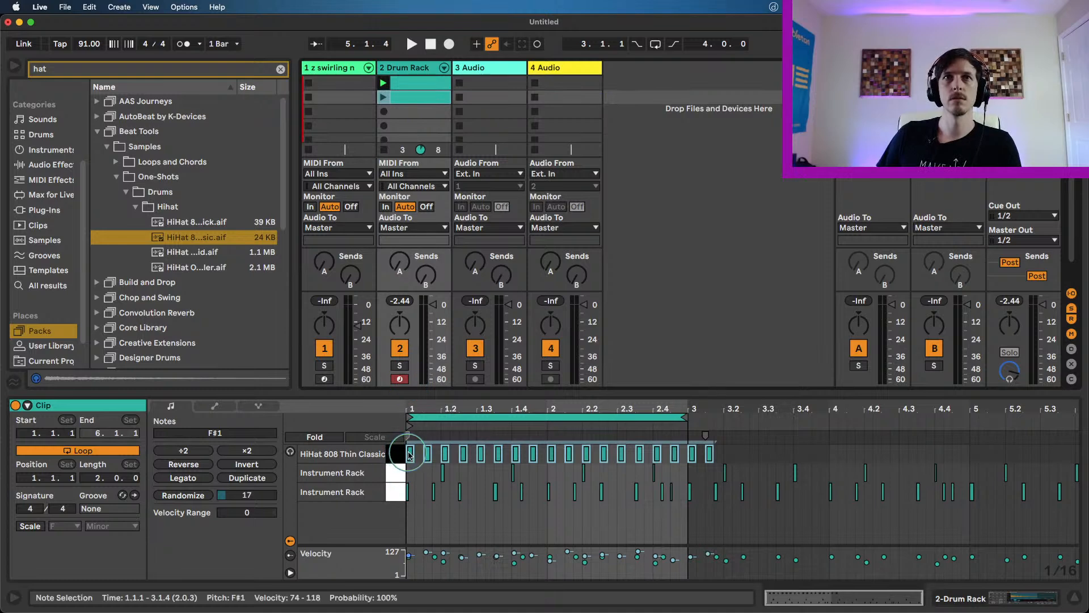
- Fill the duplicated clip's two-bar loop with sixteenth-note F#1 hi-hats by repeatedly duplicating a single hat note
{"action": "left_click", "coordinate": [410, 454]}
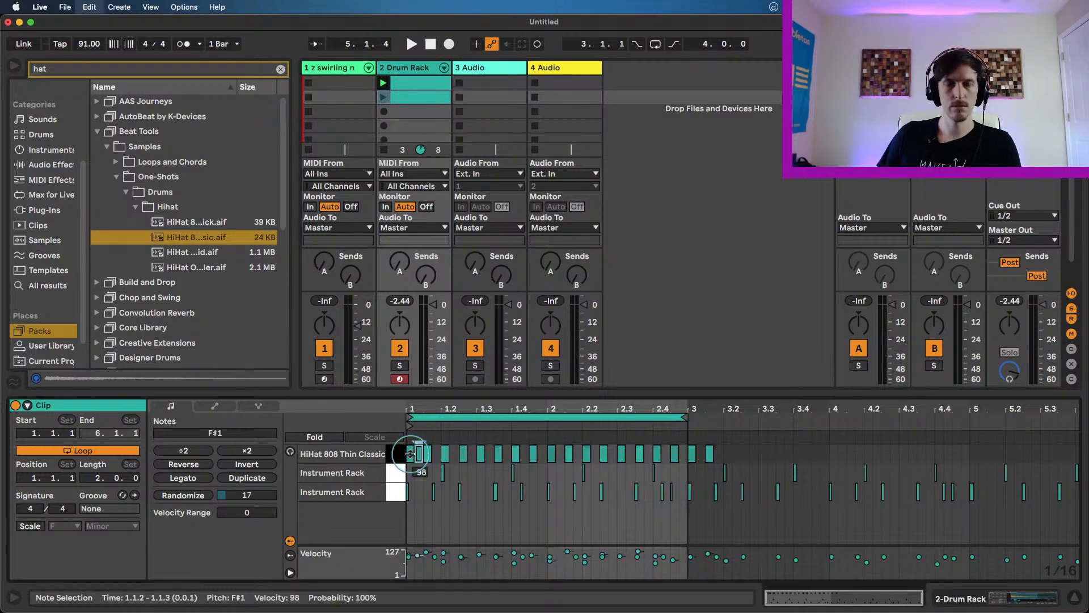
{"action": "key", "text": "super+d"}
{"action": "key", "text": "super+d"}
{"action": "key", "text": "super+d"}
{"action": "key", "text": "super+d"}
{"action": "key", "text": "super+d"}
{"action": "key", "text": "super+d"}
{"action": "key", "text": "super+d"}
{"action": "key", "text": "super+d"}
{"action": "key", "text": "super+d"}
{"action": "key", "text": "super+d"}
{"action": "key", "text": "super+d"}
{"action": "key", "text": "super+d"}
{"action": "key", "text": "super+d"}
{"action": "key", "text": "super+d"}
{"action": "key", "text": "super+d"}
{"action": "key", "text": "super+d"}
{"action": "key", "text": "super+d"}
{"action": "key", "text": "super+d"}
{"action": "key", "text": "super+d"}
{"action": "key", "text": "super+d"}
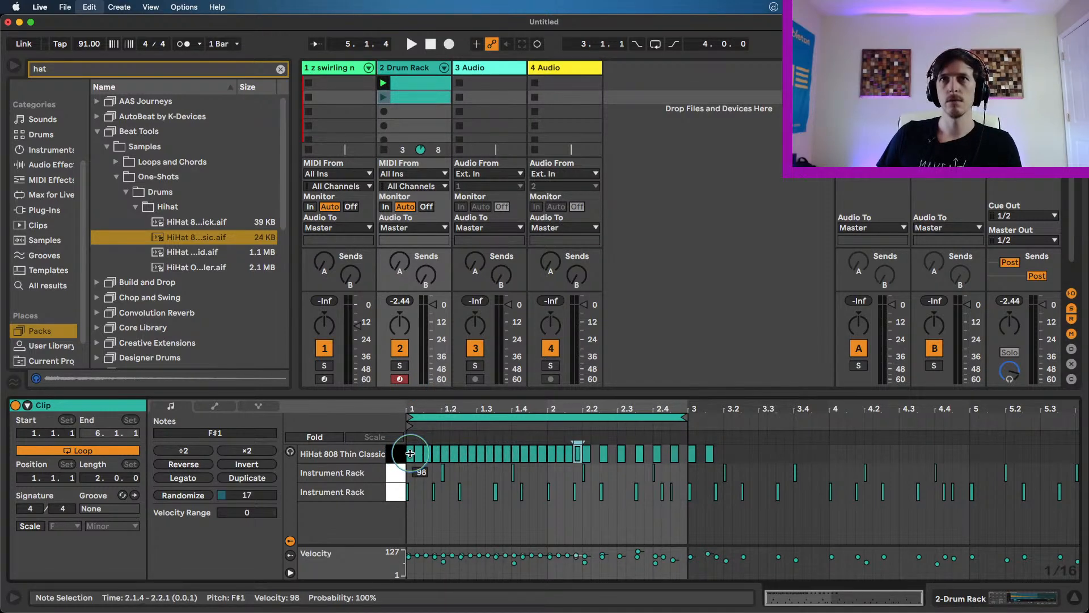
{"action": "key", "text": "super+d"}
{"action": "key", "text": "super+d"}
{"action": "key", "text": "super+d"}
{"action": "key", "text": "super+d"}
{"action": "key", "text": "super+d"}
{"action": "key", "text": "super+d"}
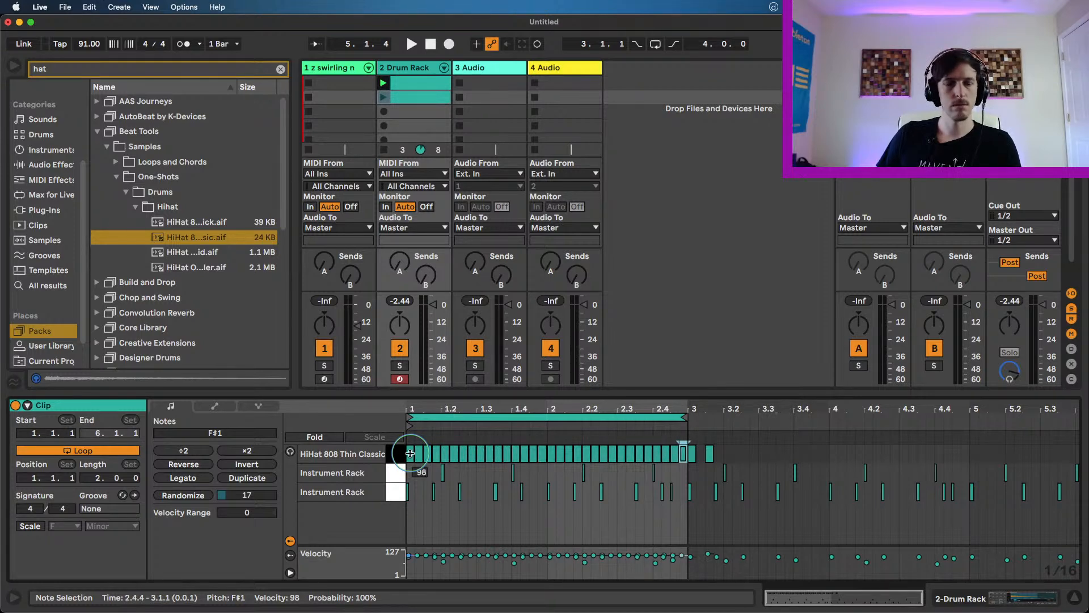
- Split the hi-hats at 1.1.4 and 1.3.4 into 1/32-note pairs, then launch the edited clip to hear it
{"action": "left_click_drag", "start_coordinate": [457, 404], "coordinate": [457, 417]}
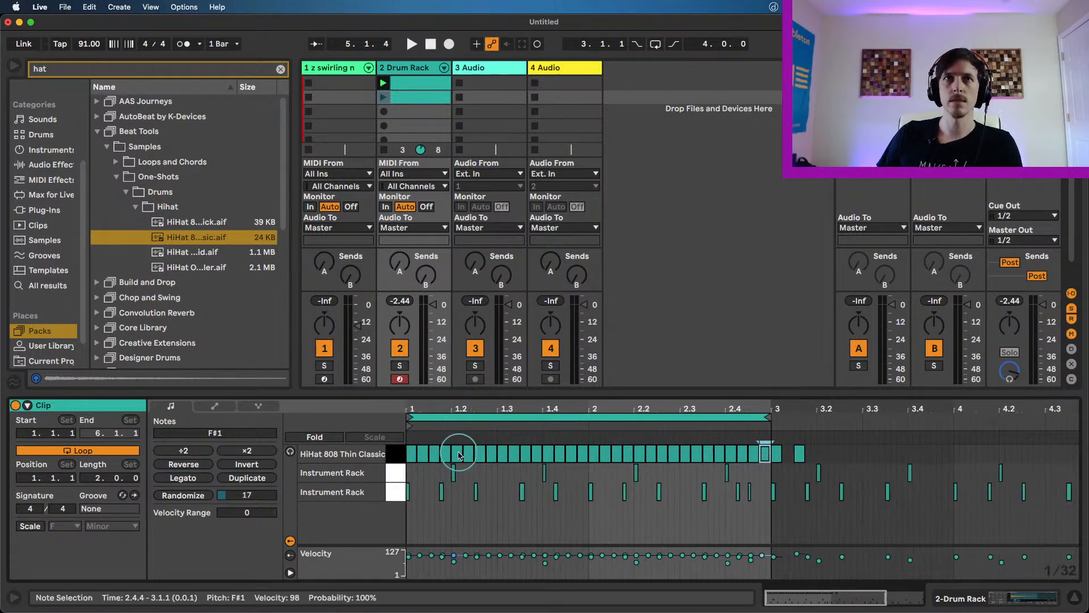
{"action": "double_click", "coordinate": [445, 454]}
{"action": "double_click", "coordinate": [446, 454]}
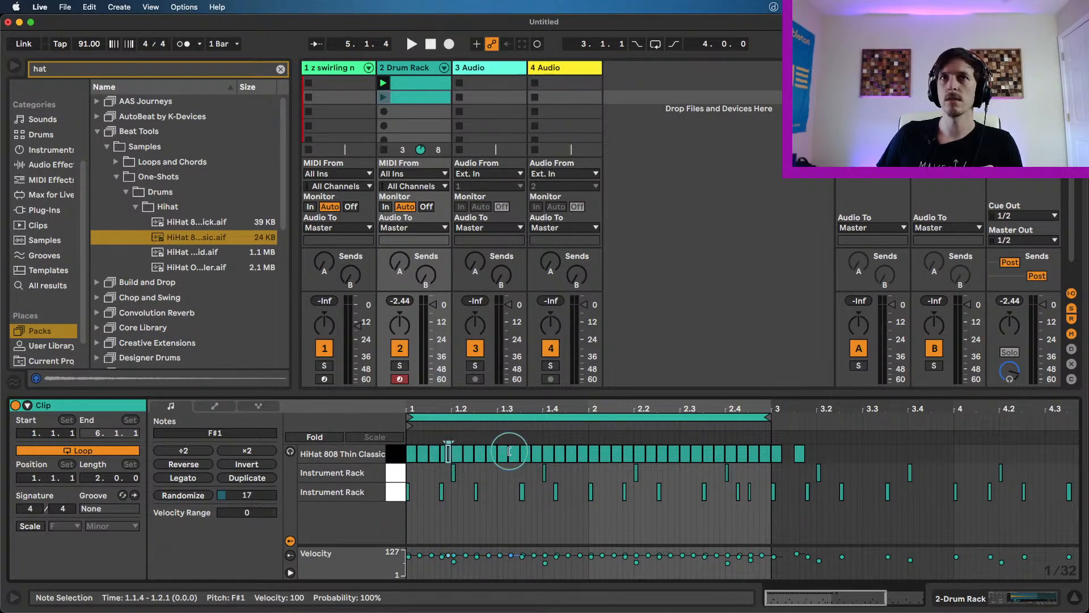
{"action": "double_click", "coordinate": [536, 454]}
{"action": "double_click", "coordinate": [536, 455]}
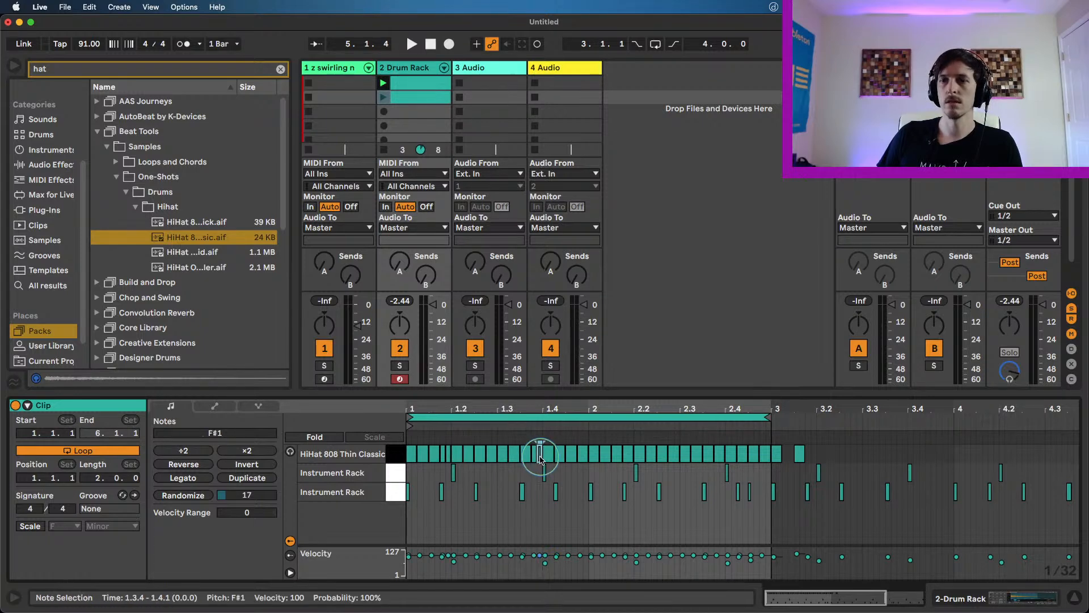
{"action": "key", "text": "space"}
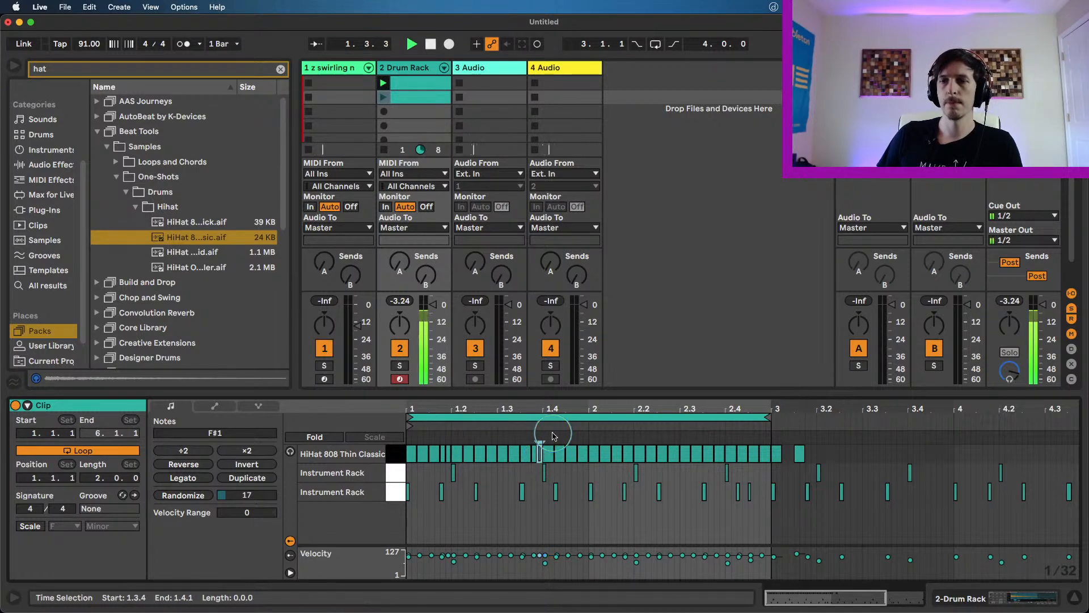
{"action": "left_click", "coordinate": [381, 100]}
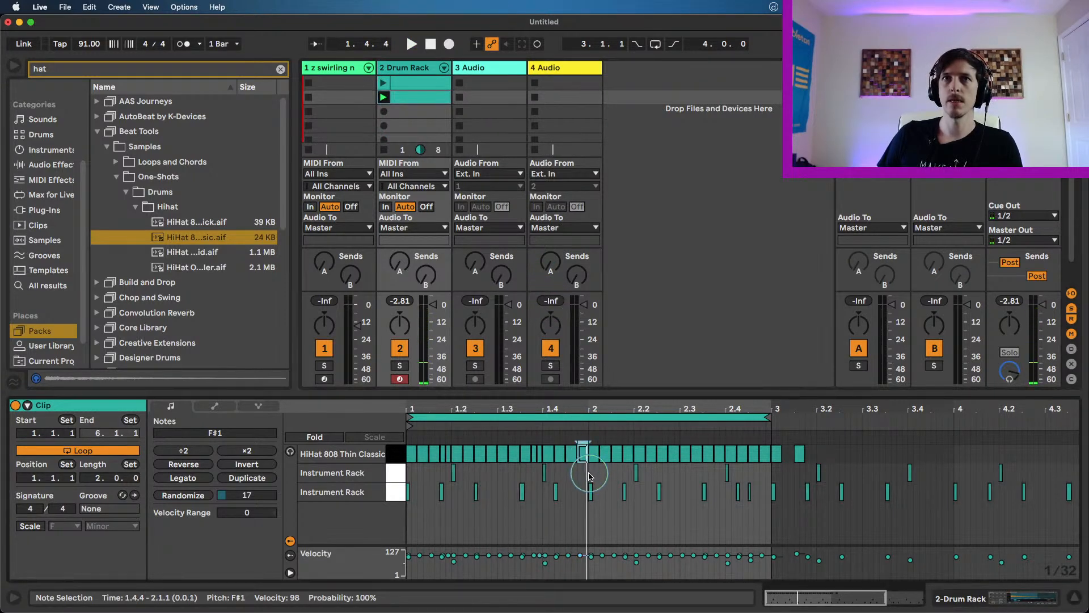
- Duplicate the first bar's hi-hat pattern, including its 1/32 rolls and the D1 notes, into bar 2
{"action": "left_click", "coordinate": [413, 455], "text": "shift"}
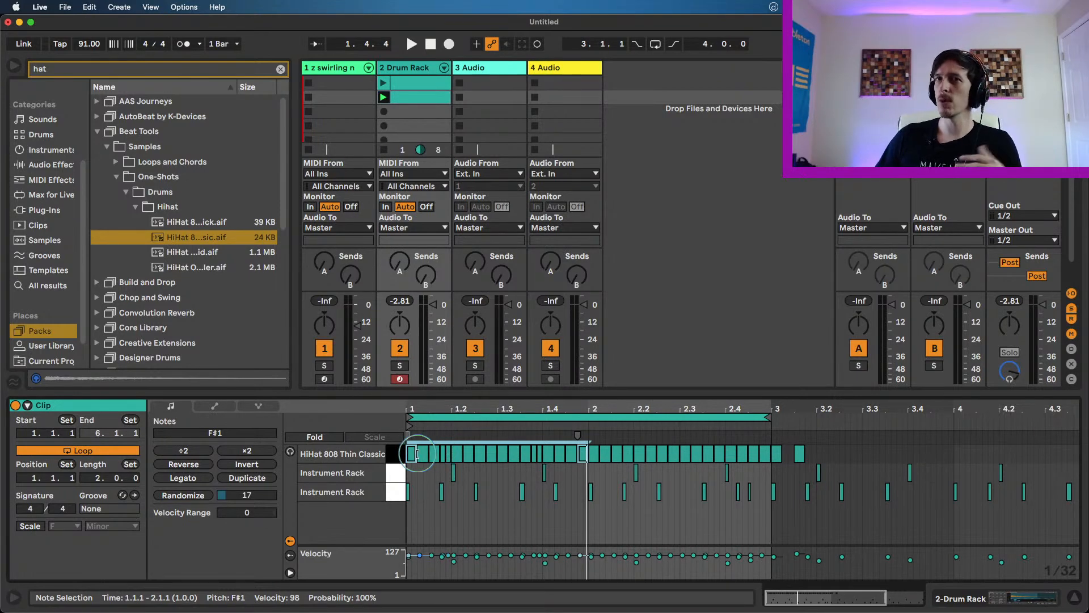
{"action": "left_click", "coordinate": [581, 475]}
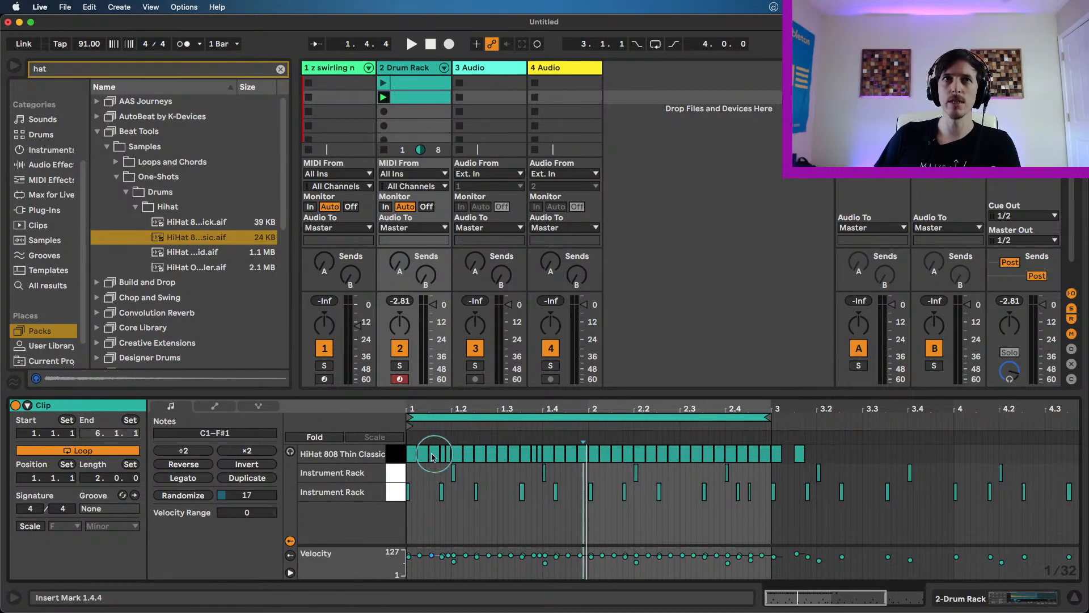
{"action": "left_click", "coordinate": [412, 454]}
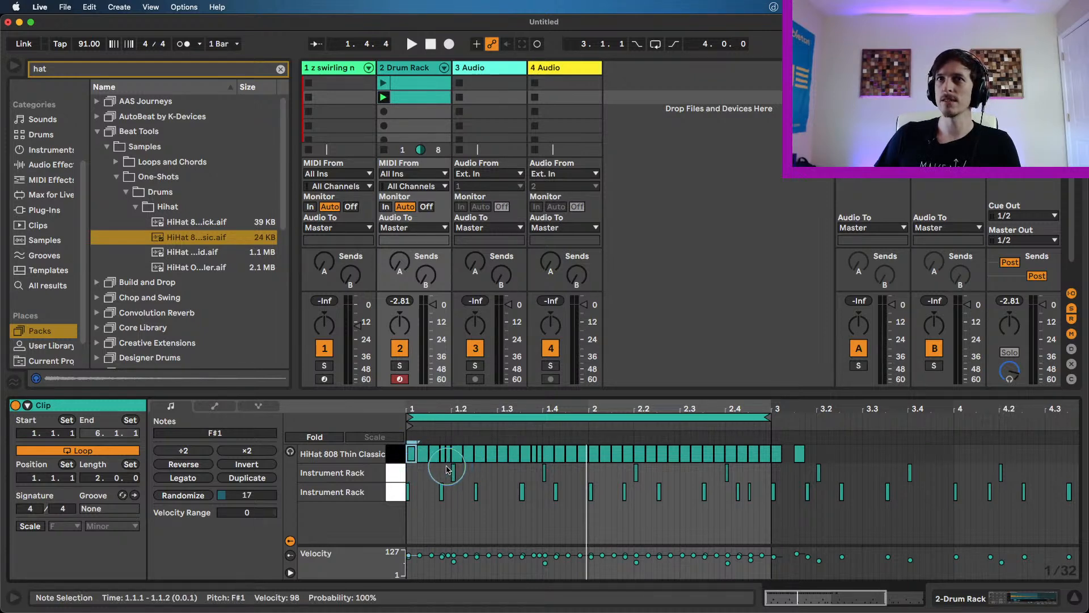
{"action": "left_click_drag", "start_coordinate": [409, 468], "coordinate": [754, 418]}
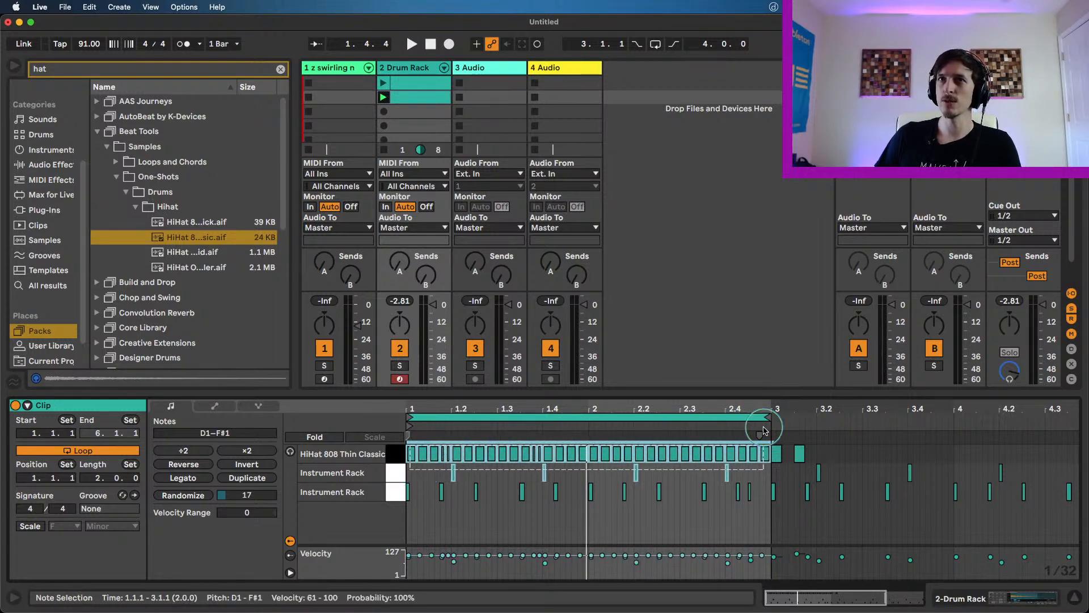
{"action": "left_click", "coordinate": [574, 469]}
{"action": "left_click_drag", "start_coordinate": [576, 469], "coordinate": [419, 437]}
{"action": "key", "text": "super+d"}
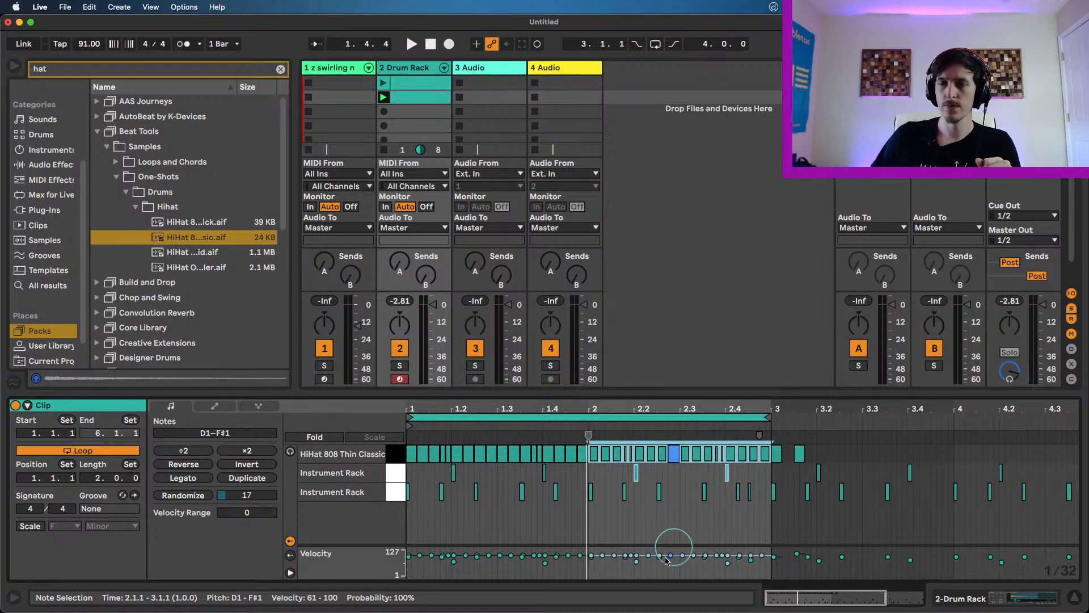
{"action": "left_click", "coordinate": [657, 515]}
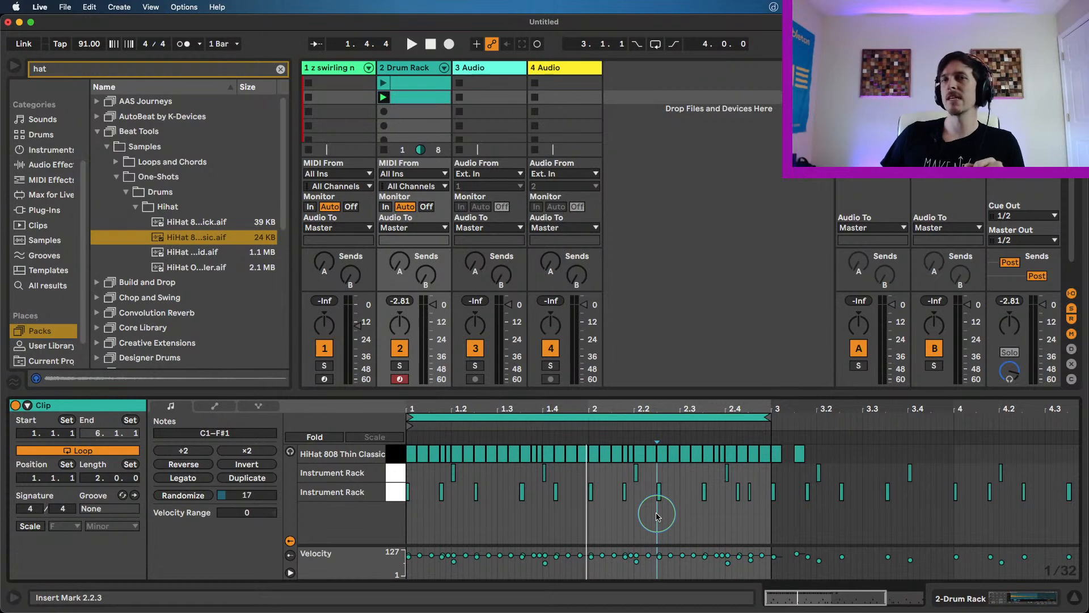
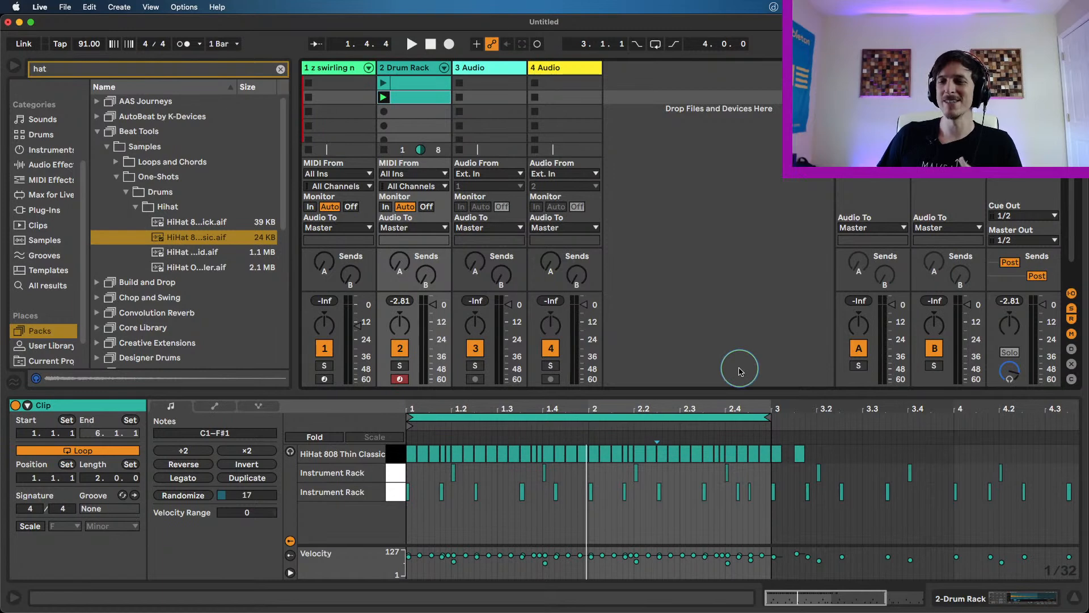
- Play the clip and randomize the velocities of all F#1 hi-hat notes by 17
{"action": "key", "text": "space"}
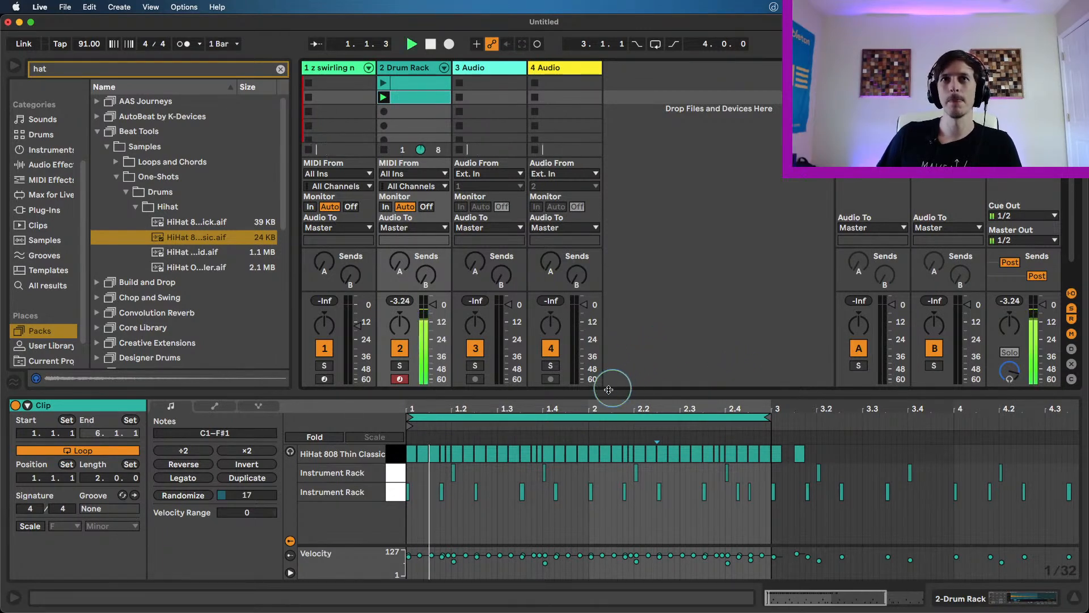
{"action": "left_click", "coordinate": [396, 458]}
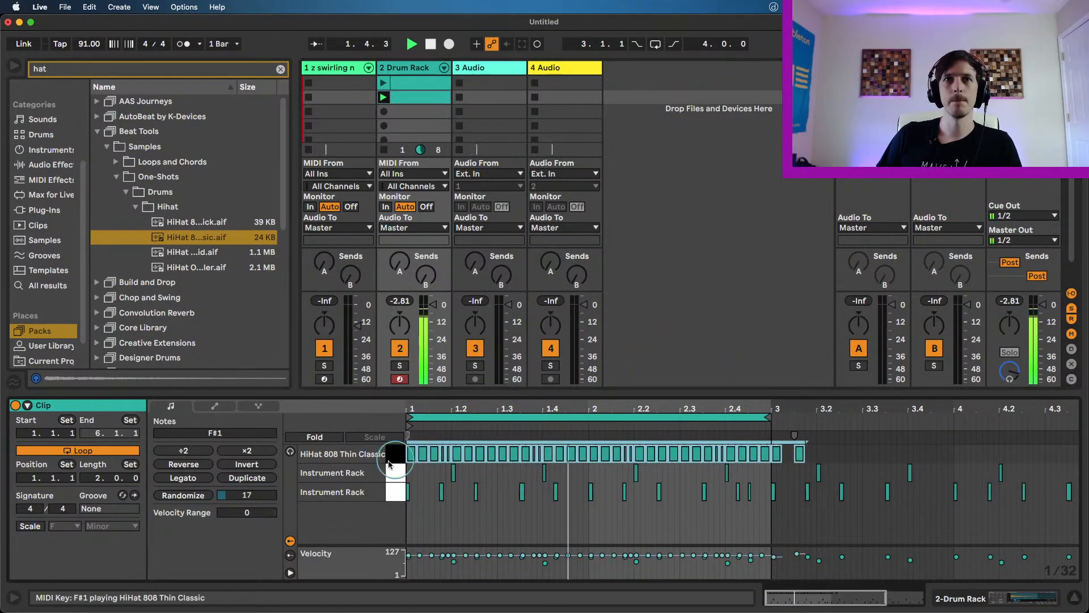
{"action": "left_click", "coordinate": [202, 497]}
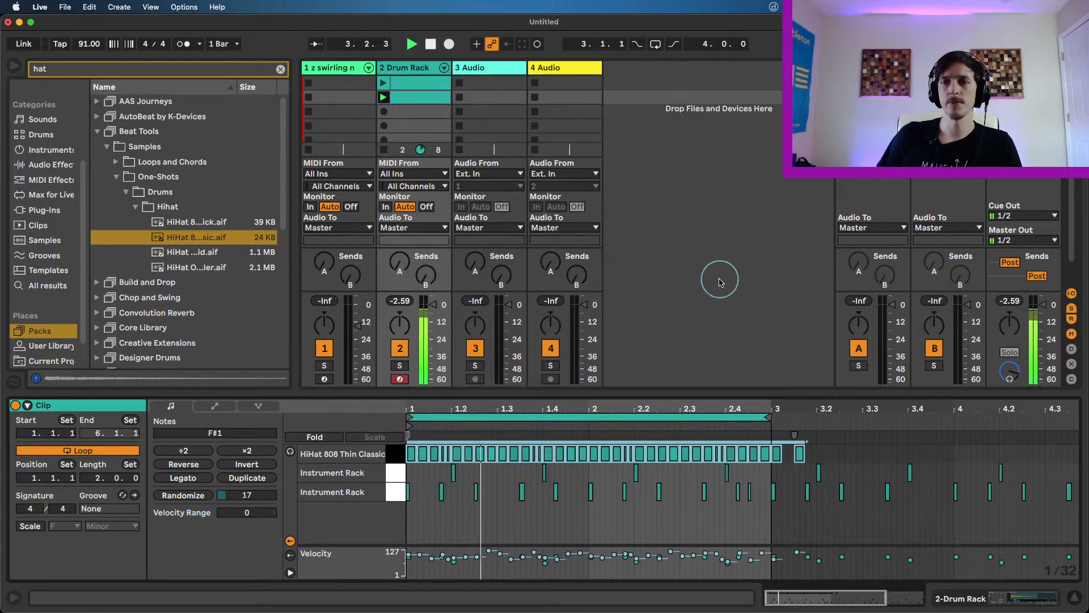
- Slow the tempo to 83 BPM while listening and randomize the hi-hat velocities once more
{"action": "left_click_drag", "start_coordinate": [81, 45], "coordinate": [80, 45]}
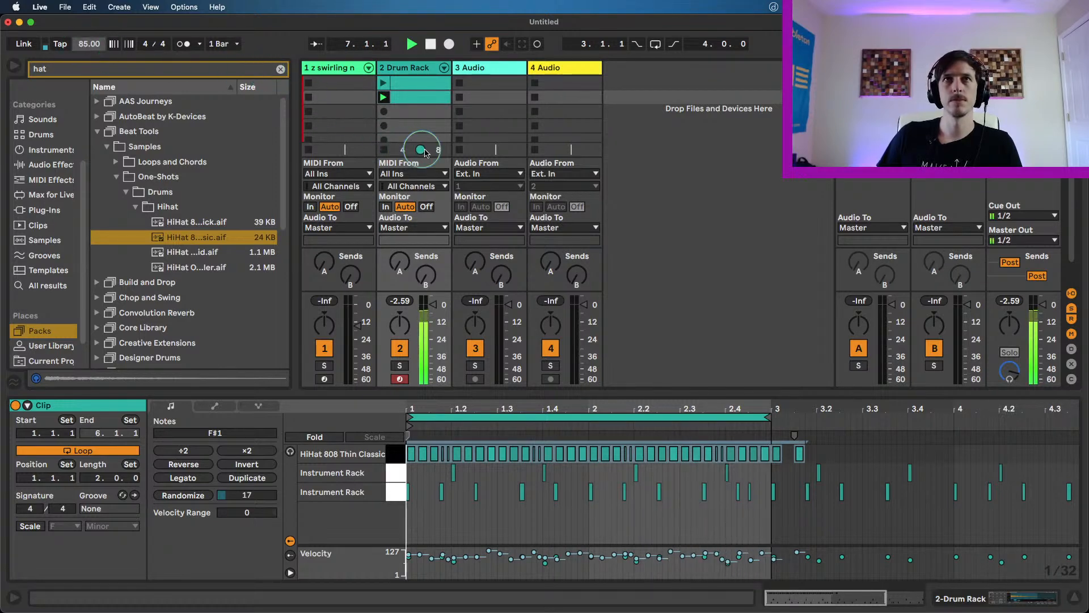
{"action": "left_click_drag", "start_coordinate": [87, 38], "coordinate": [88, 42]}
{"action": "key", "text": "space"}
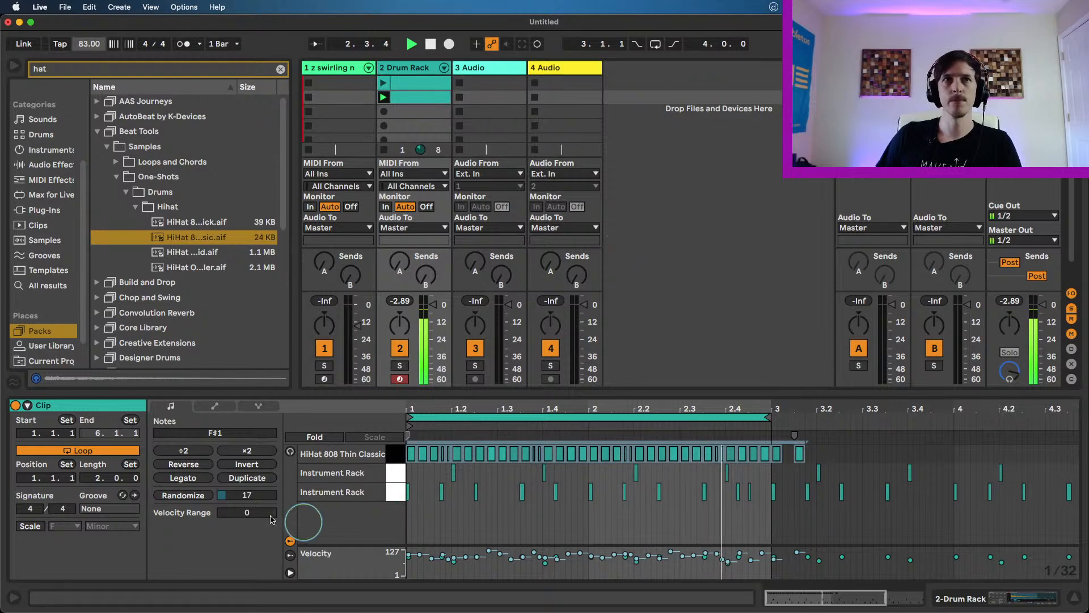
{"action": "left_click", "coordinate": [183, 495]}
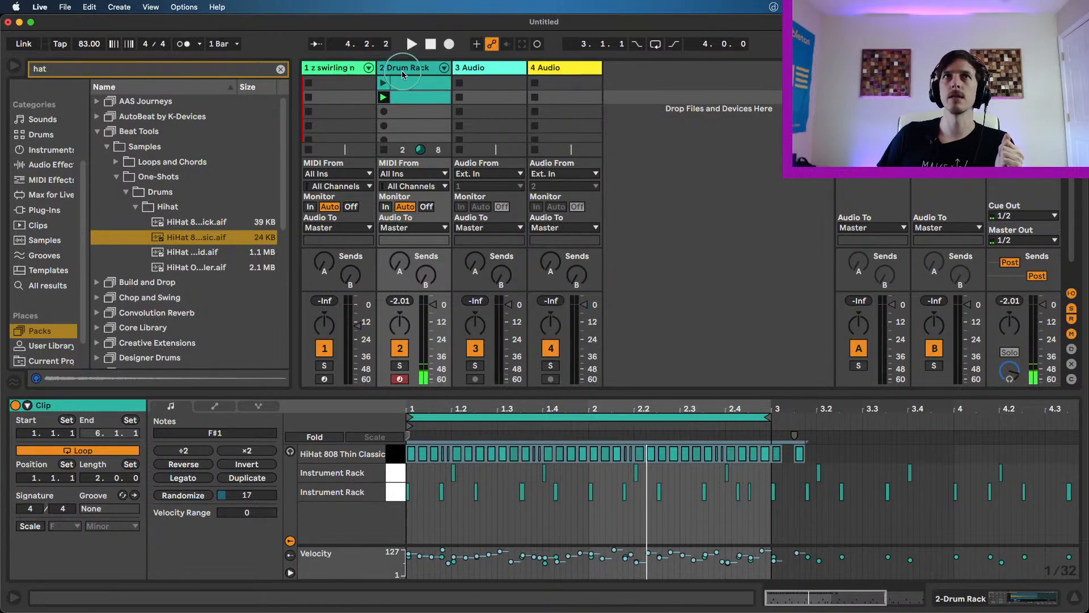
- Move the Drum Rack track ahead of the z swirling noise bass track and arm the bass track for recording
{"action": "left_click", "coordinate": [318, 68]}
{"action": "left_click_drag", "start_coordinate": [316, 68], "coordinate": [317, 68]}
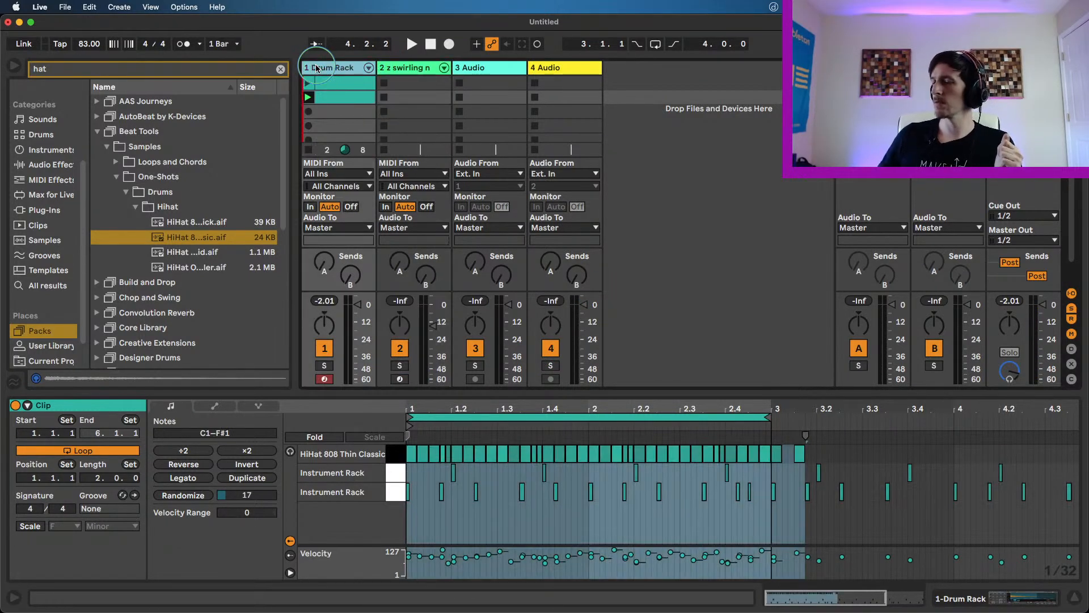
{"action": "left_click", "coordinate": [400, 379]}
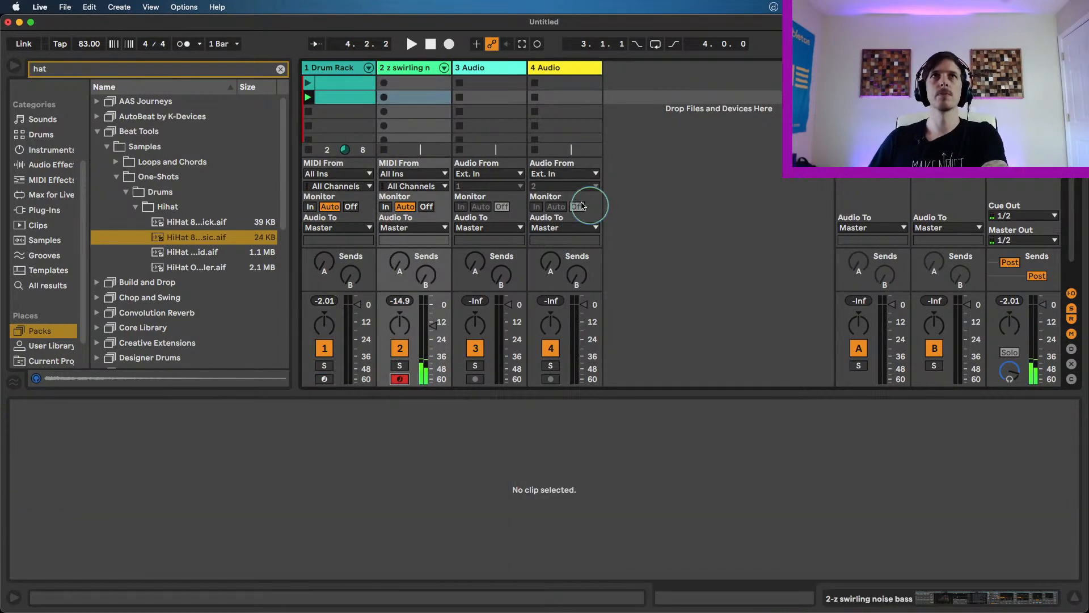
- Set the bass Wavetable's first filter frequency to 4.39 kHz and play the bass along with the drum loop
{"action": "double_click", "coordinate": [422, 69]}
{"action": "left_click_drag", "start_coordinate": [557, 533], "coordinate": [557, 502]}
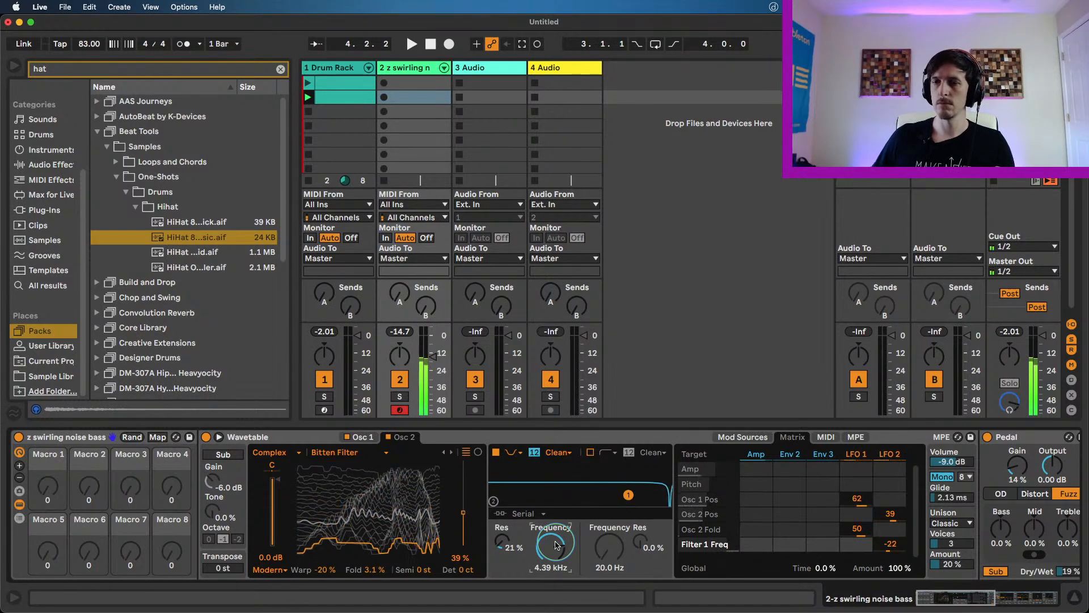
{"action": "key", "text": "space"}
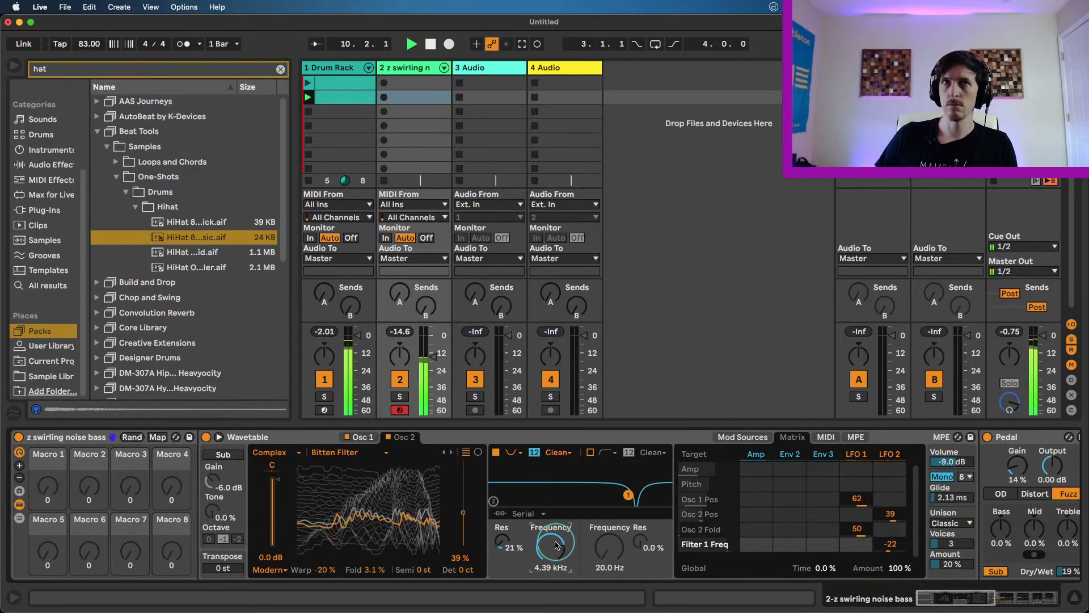
{"action": "key", "text": "space"}
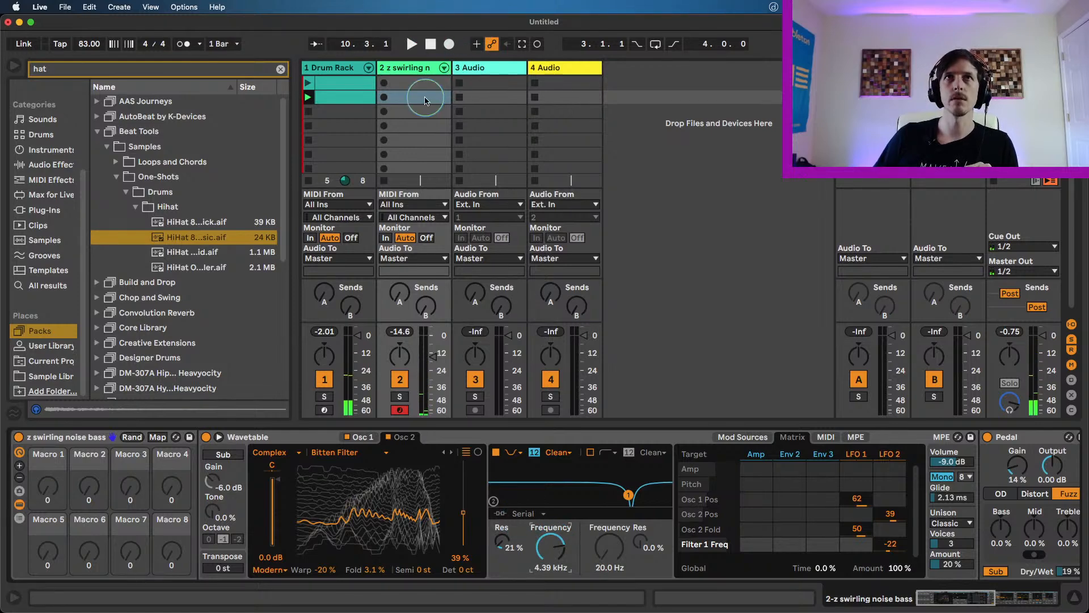
- Capture the bass performance just played into a MIDI clip on the z swirling noise bass track and stop playback
{"action": "left_click", "coordinate": [522, 44]}
{"action": "key", "text": "space"}
{"action": "left_click", "coordinate": [415, 112]}
{"action": "left_click", "coordinate": [385, 150]}
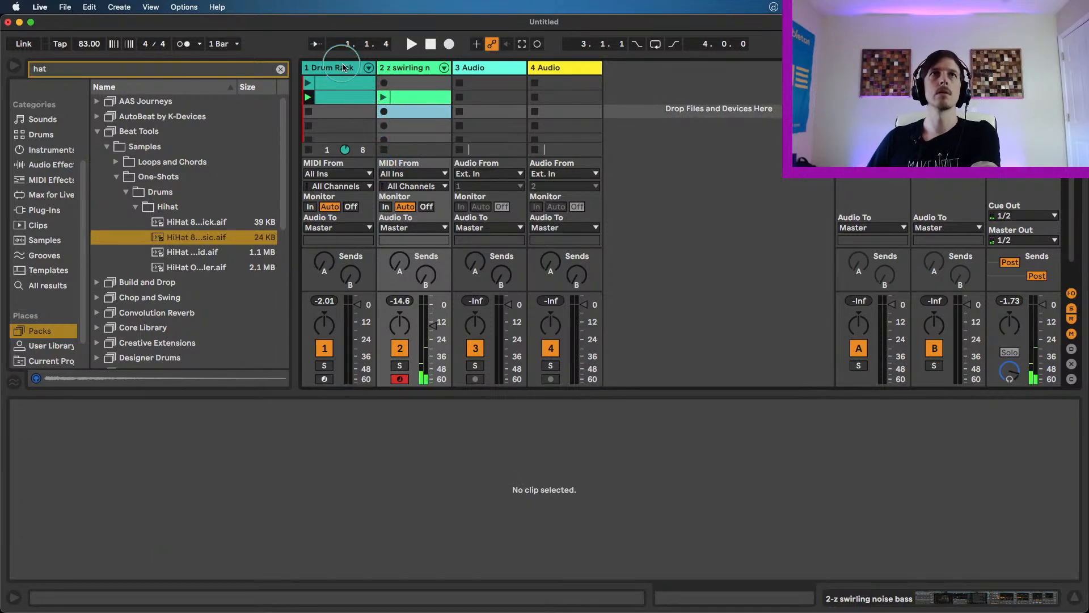
- Set the bass track's Erosion to 2.92 kHz with an amount of 18.6, and play the loop at 87 BPM
{"action": "double_click", "coordinate": [410, 68]}
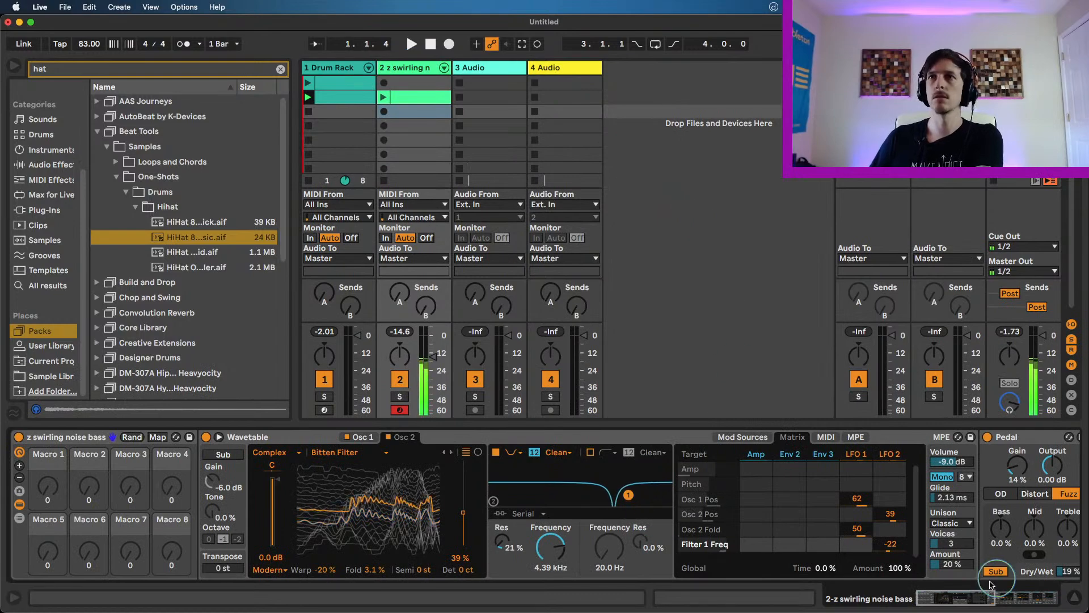
{"action": "scroll", "coordinate": [976, 561], "scroll_direction": "right", "scroll_amount": 10}
{"action": "left_click_drag", "start_coordinate": [881, 495], "coordinate": [859, 507]}
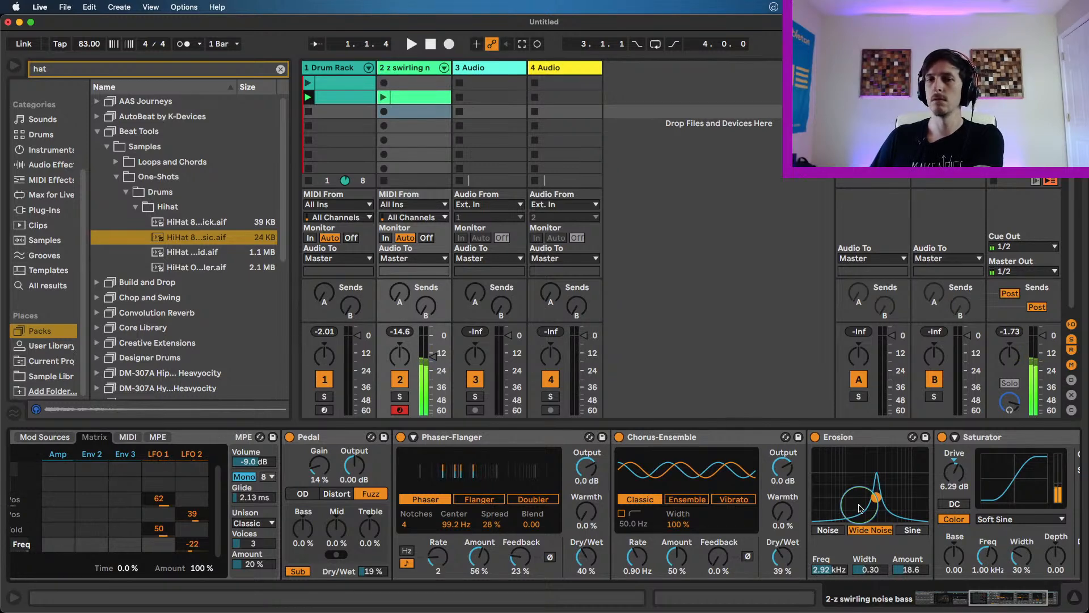
{"action": "left_click_drag", "start_coordinate": [84, 51], "coordinate": [84, 48]}
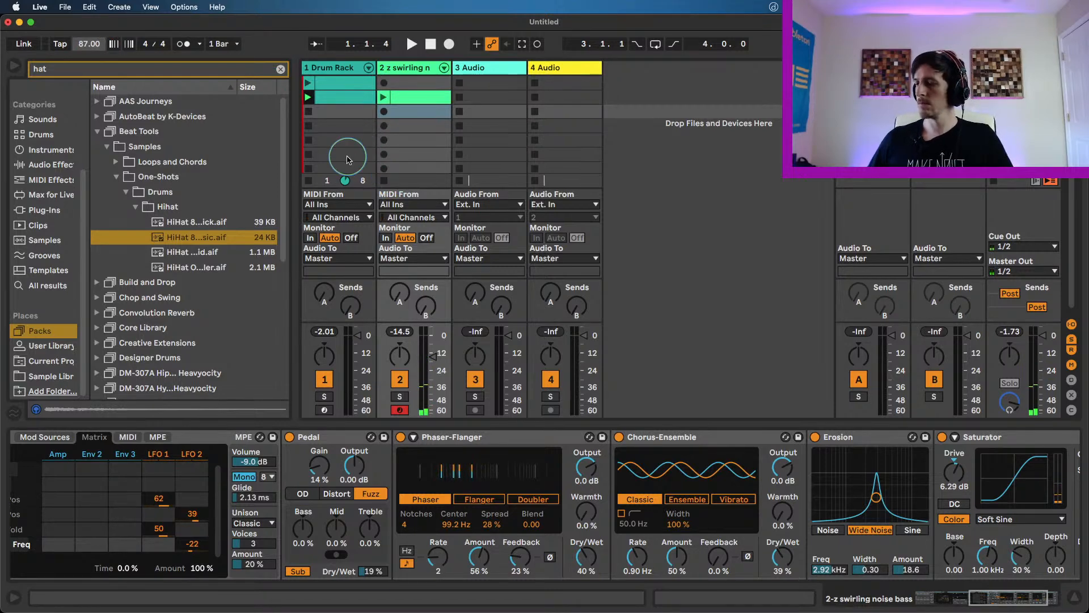
{"action": "key", "text": "space"}
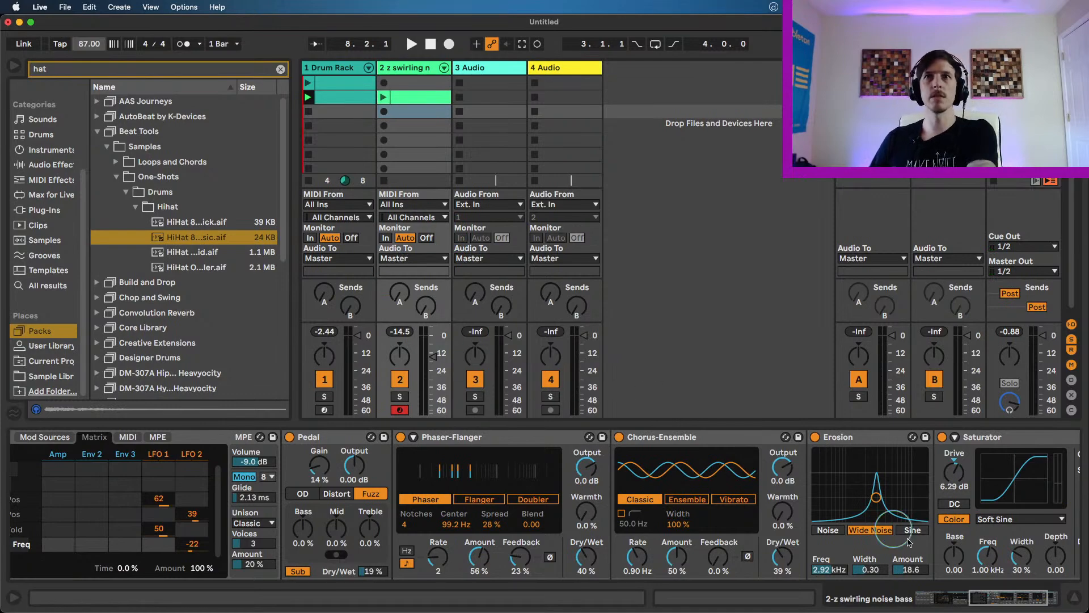
- Shorten the attack of the bass Wavetable's amp envelope to 4.09 ms
{"action": "left_click", "coordinate": [982, 598]}
{"action": "left_click_drag", "start_coordinate": [982, 599], "coordinate": [951, 599]}
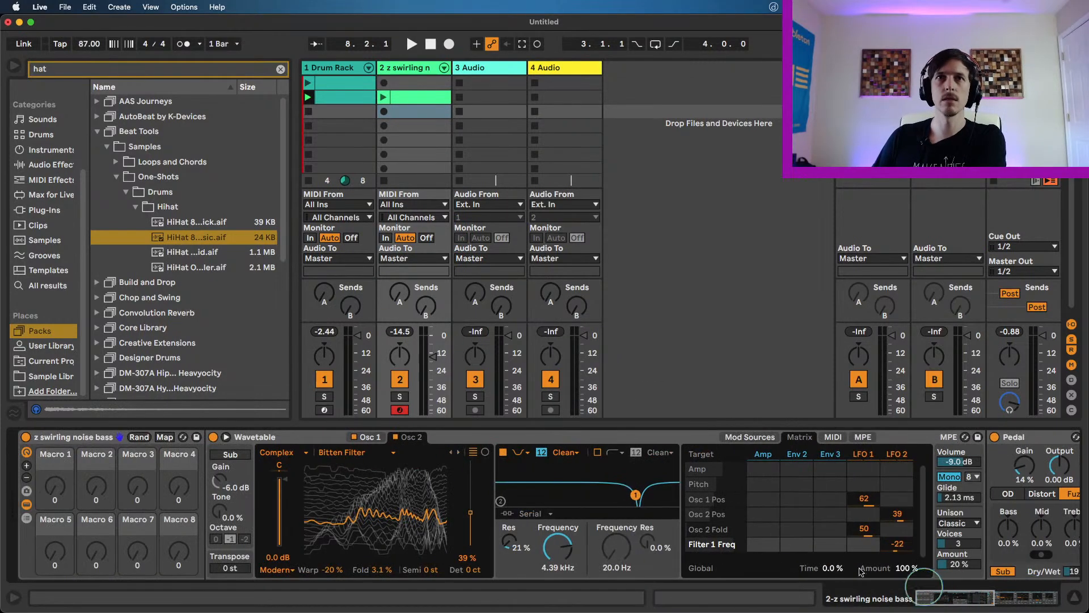
{"action": "left_click", "coordinate": [750, 437]}
{"action": "left_click_drag", "start_coordinate": [875, 543], "coordinate": [868, 543]}
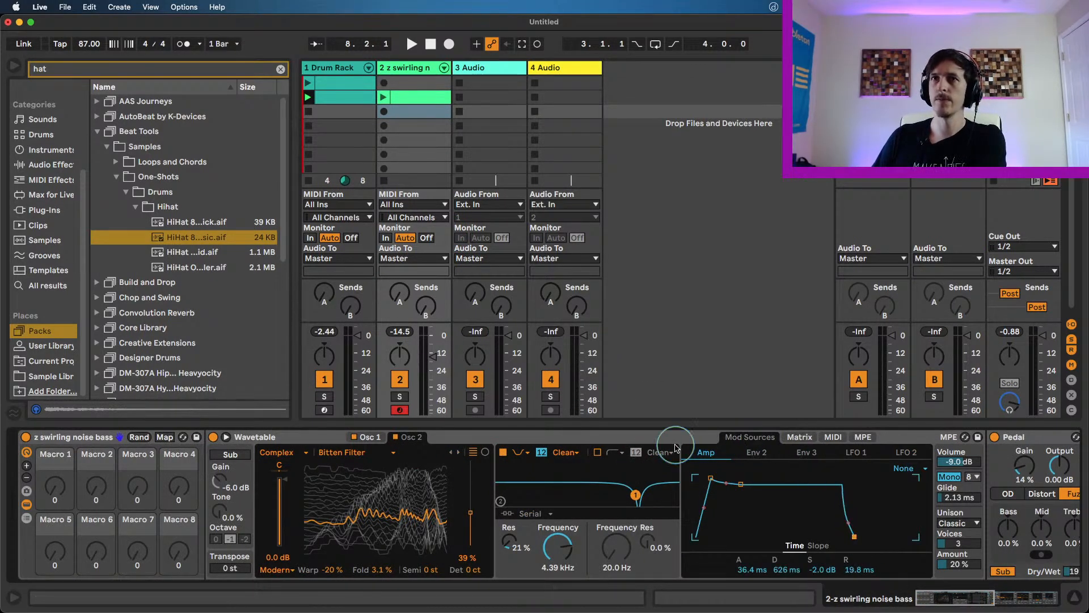
{"action": "left_click_drag", "start_coordinate": [711, 479], "coordinate": [704, 478]}
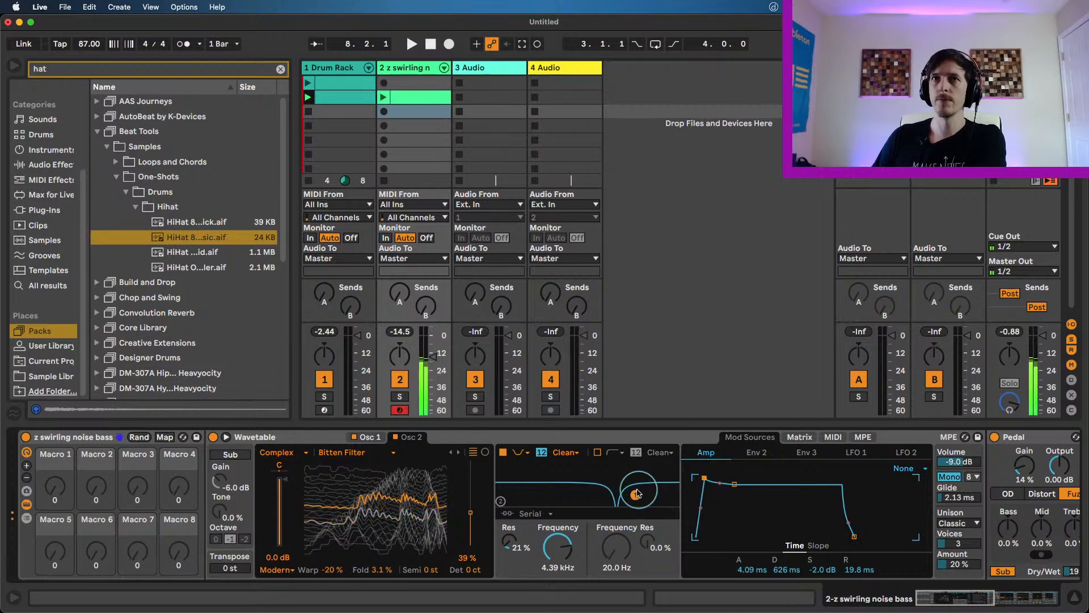
- Slow the Wavetable's LFO 1 rate to 0.02 Hz and set oscillator 2's wavetable position to 44%
{"action": "left_click", "coordinate": [799, 437]}
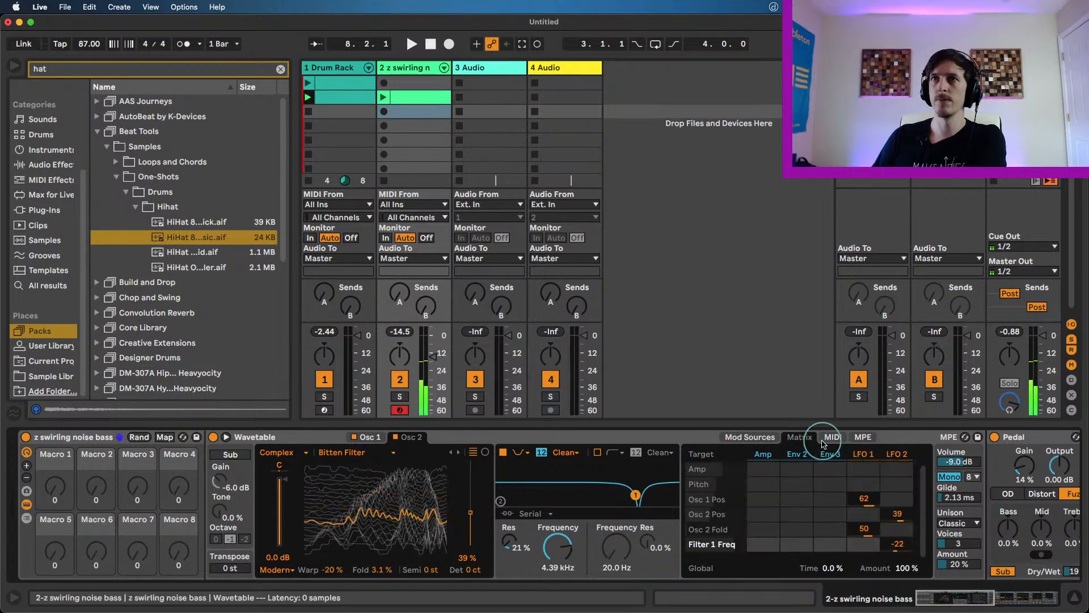
{"action": "left_click", "coordinate": [752, 437]}
{"action": "left_click", "coordinate": [855, 452]}
{"action": "left_click_drag", "start_coordinate": [747, 568], "coordinate": [747, 536]}
{"action": "left_click", "coordinate": [623, 496]}
{"action": "left_click_drag", "start_coordinate": [745, 563], "coordinate": [745, 569]}
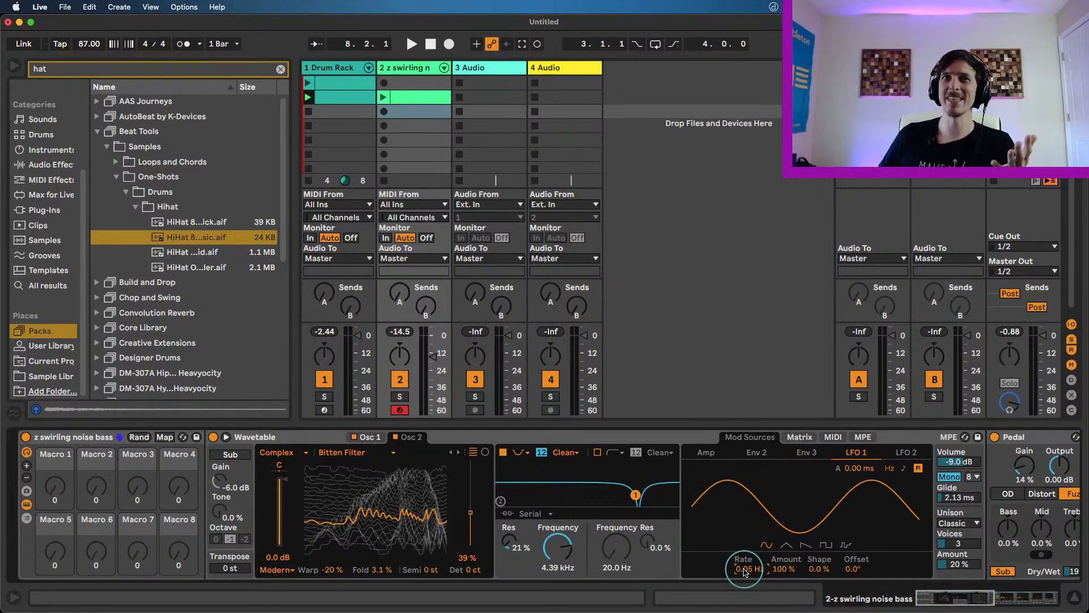
{"action": "left_click", "coordinate": [485, 448]}
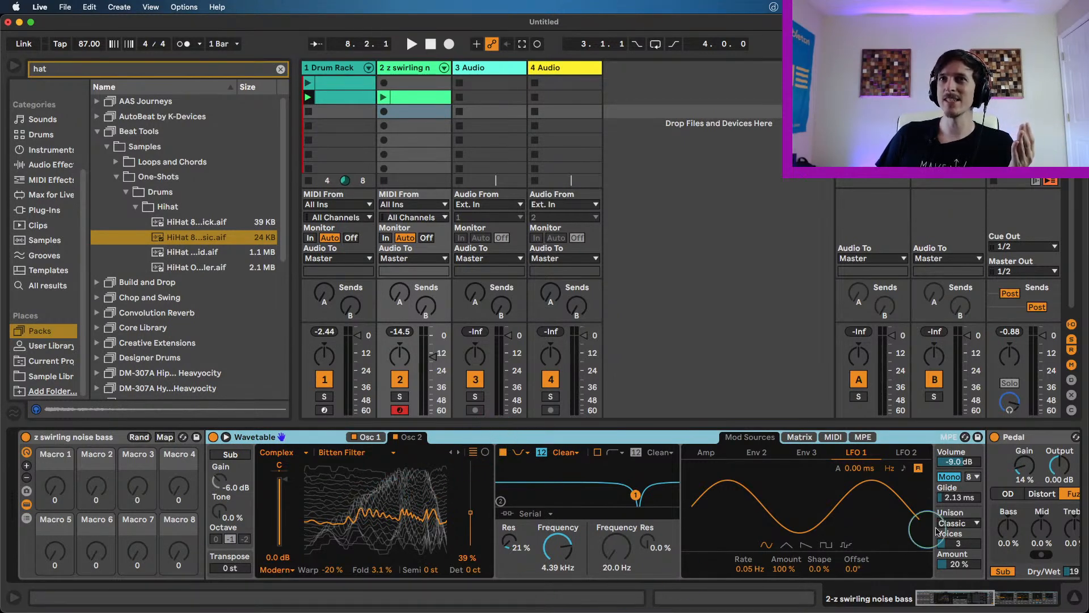
{"action": "left_click_drag", "start_coordinate": [852, 493], "coordinate": [856, 492]}
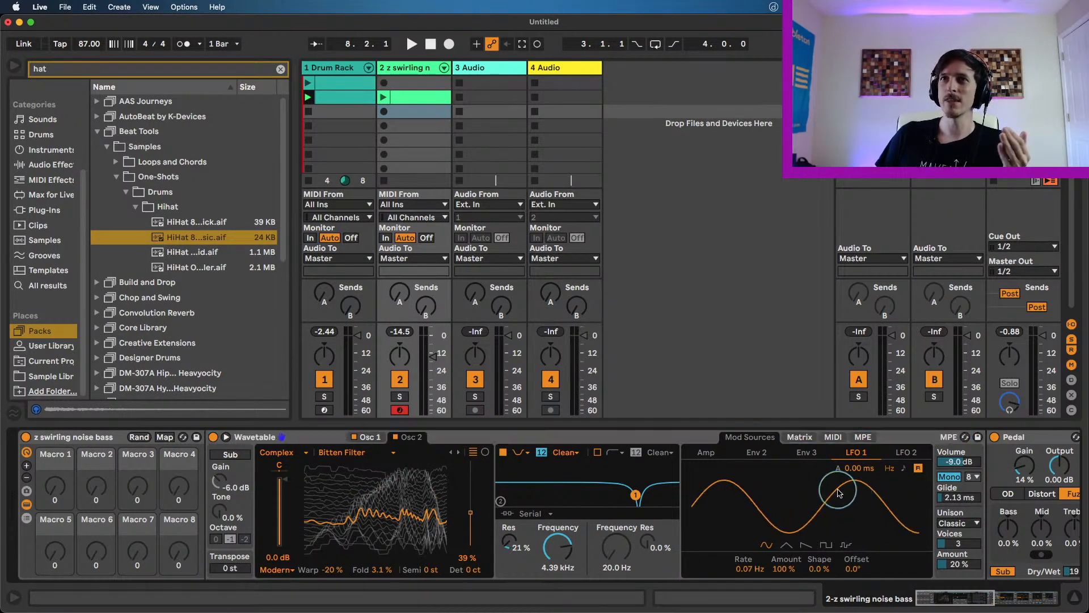
{"action": "left_click_drag", "start_coordinate": [744, 568], "coordinate": [744, 576]}
{"action": "left_click_drag", "start_coordinate": [406, 520], "coordinate": [410, 517]}
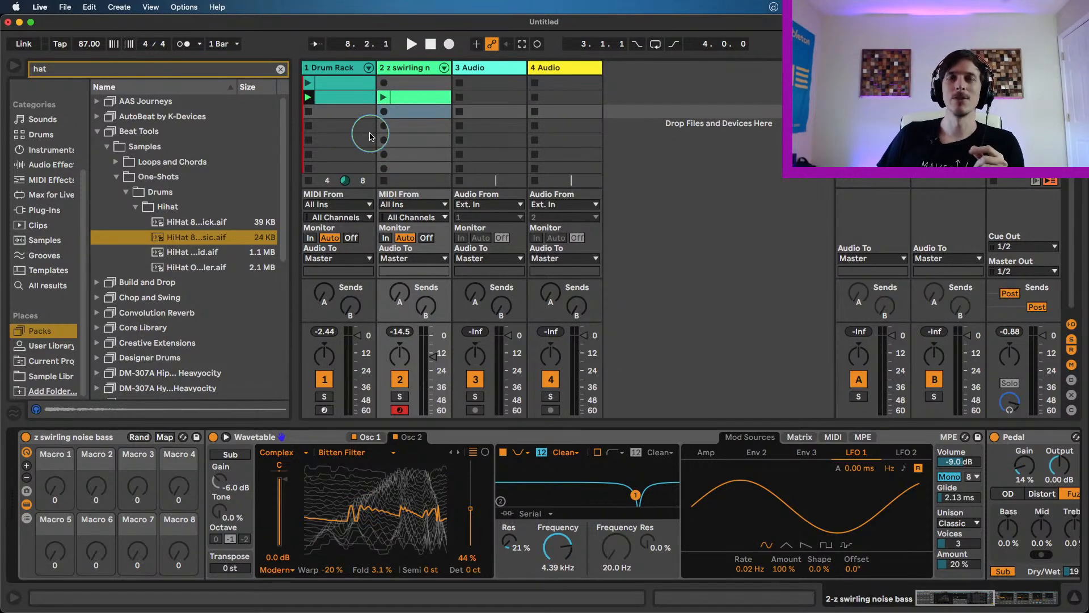
- Clear the browser search and loop the captured bass clip over its first four bars, starting at 1.1.1
{"action": "left_click", "coordinate": [281, 70]}
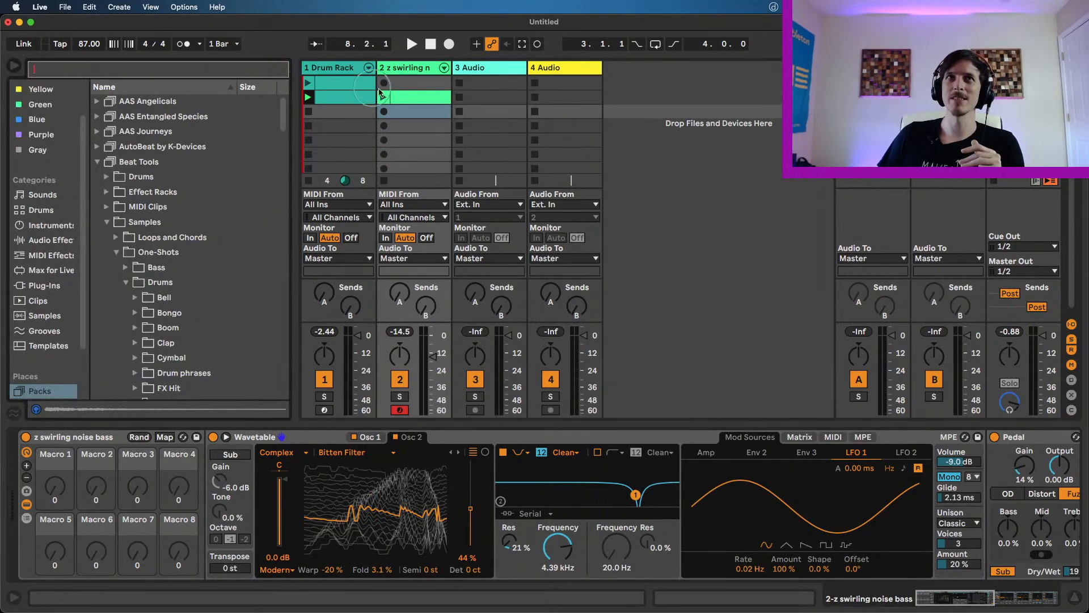
{"action": "left_click", "coordinate": [417, 97]}
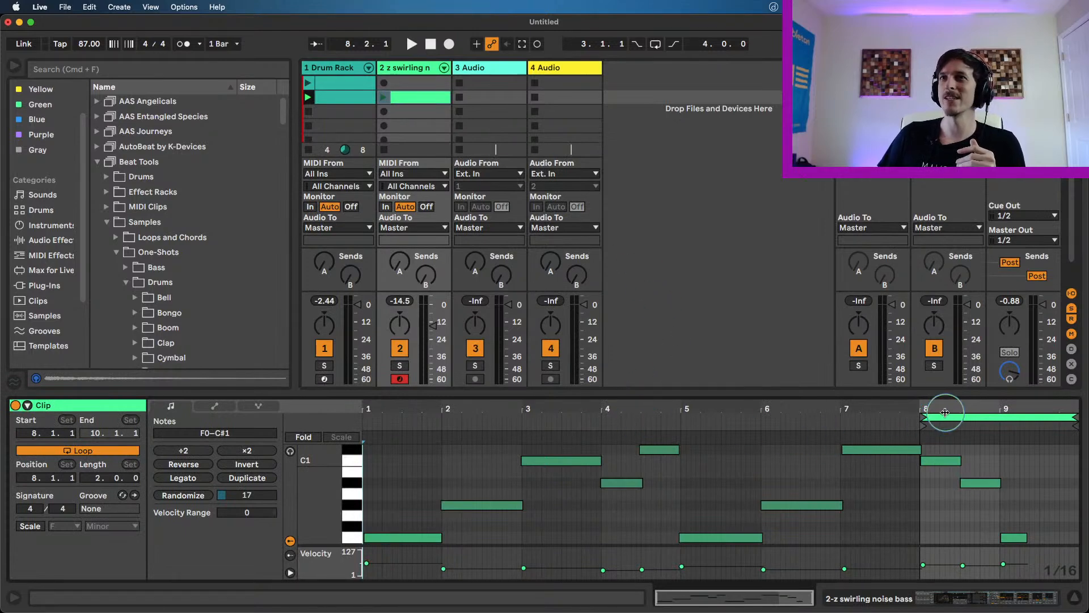
{"action": "left_click_drag", "start_coordinate": [942, 417], "coordinate": [287, 409]}
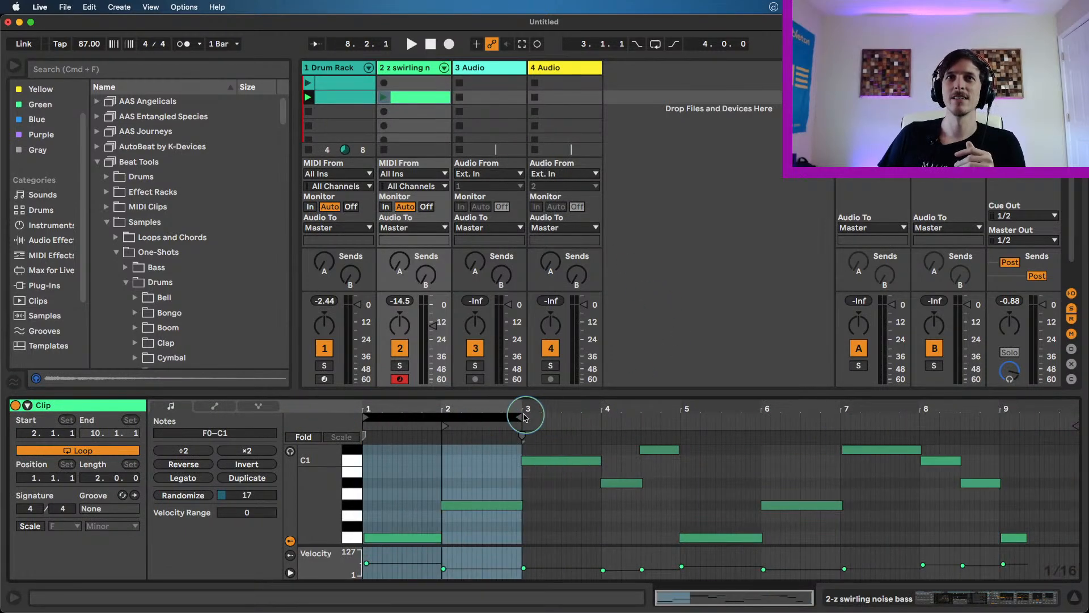
{"action": "left_click_drag", "start_coordinate": [521, 417], "coordinate": [683, 418]}
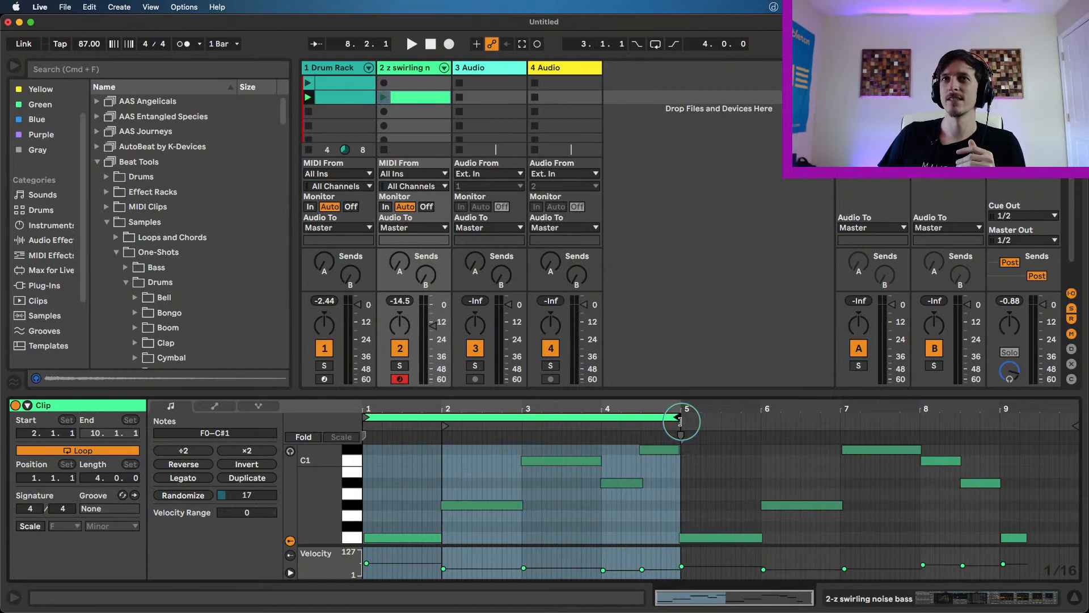
{"action": "left_click_drag", "start_coordinate": [450, 425], "coordinate": [366, 424]}
- Play the bass clip with the drum loop, lower the bass track's volume slightly, and stop playback
{"action": "key", "text": "space"}
{"action": "left_click", "coordinate": [384, 97]}
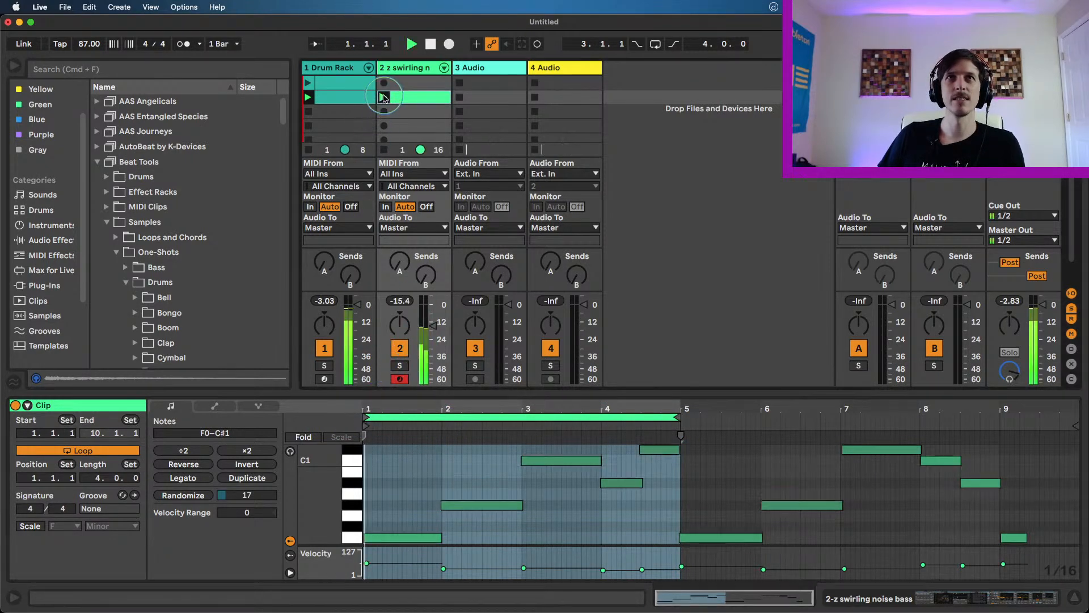
{"action": "left_click_drag", "start_coordinate": [434, 325], "coordinate": [429, 331]}
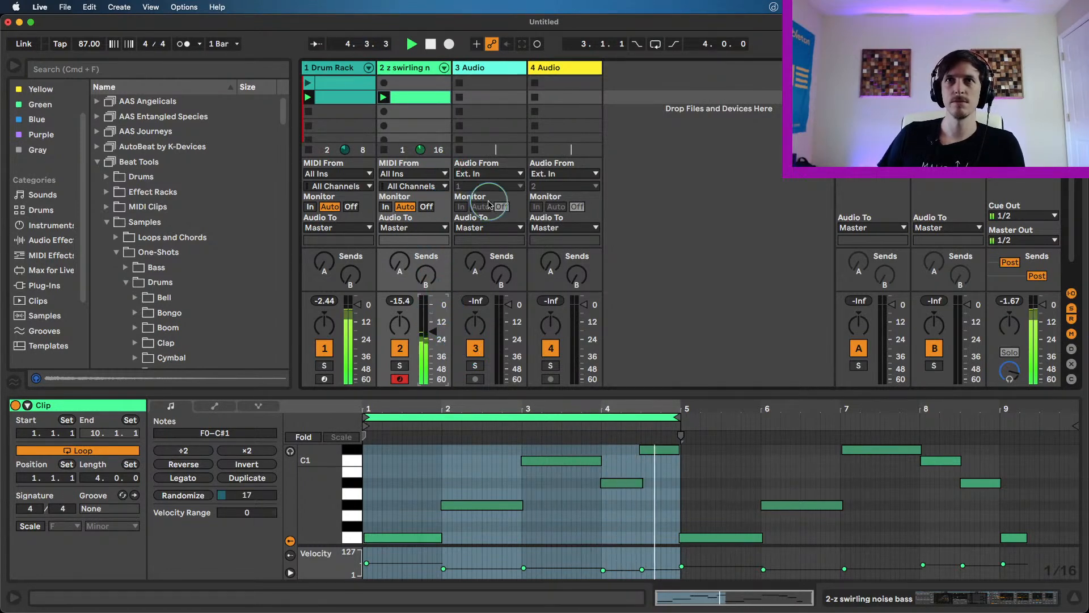
{"action": "key", "text": "space"}
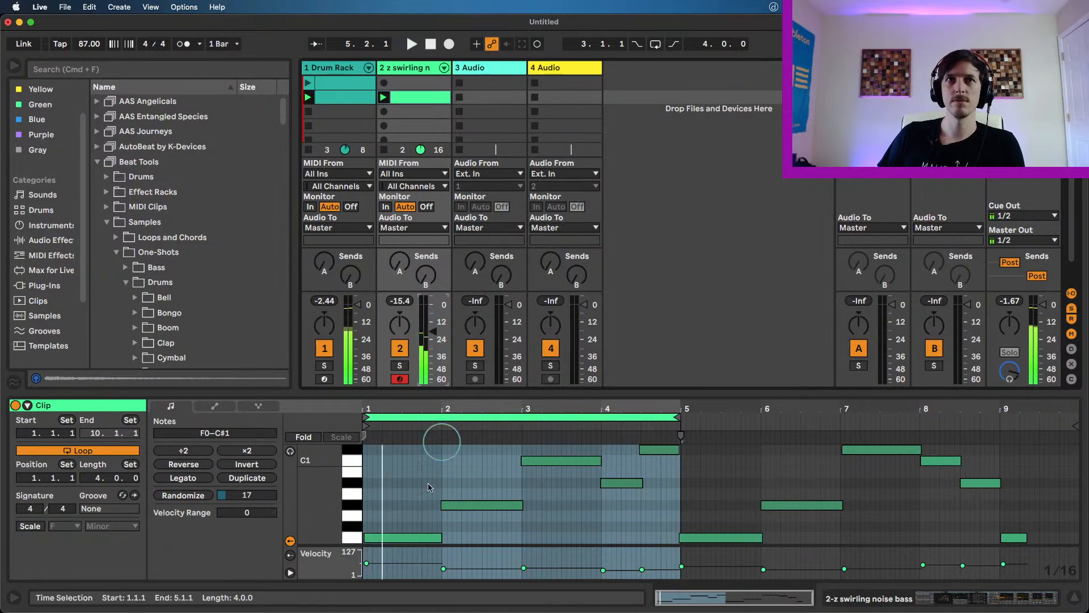
- Lengthen the first F0 note to one full bar and raise the bass track's volume slightly during playback
{"action": "left_click", "coordinate": [408, 539]}
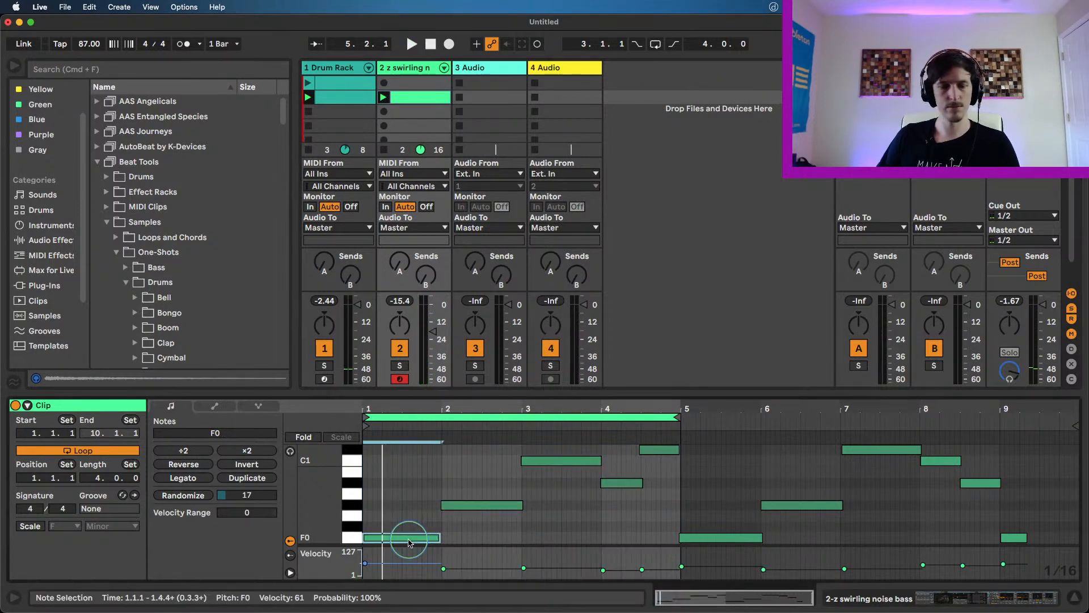
{"action": "key", "text": "space"}
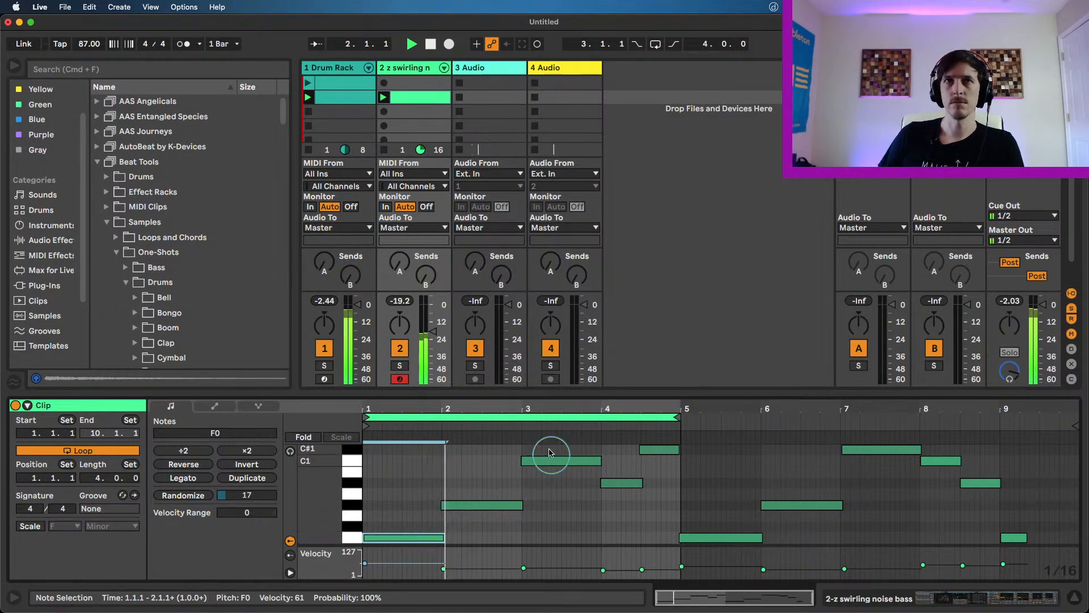
{"action": "left_click_drag", "start_coordinate": [444, 336], "coordinate": [430, 329]}
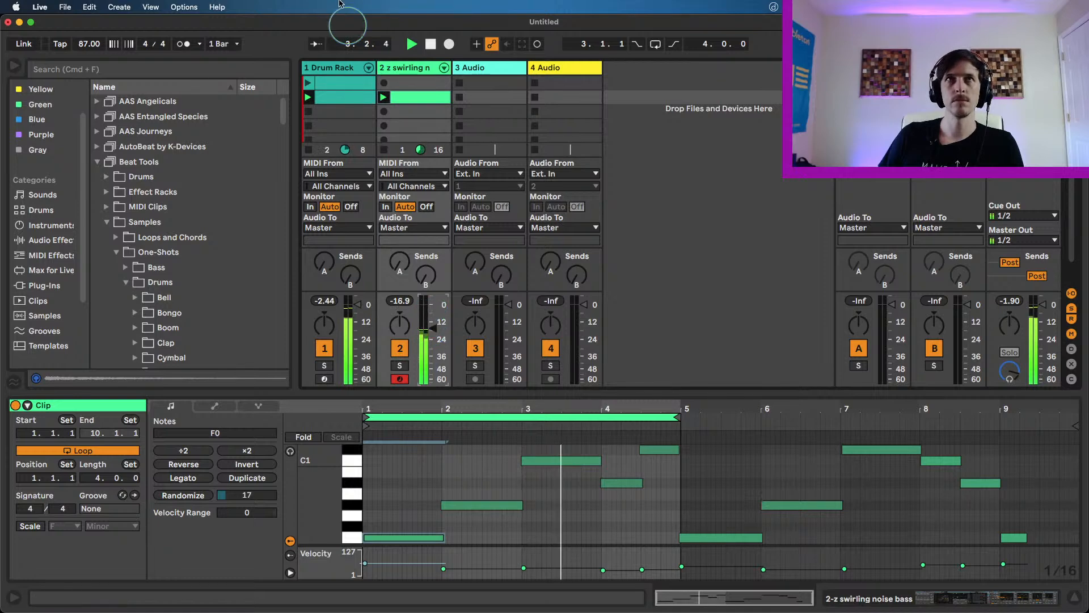
- Set the center frequency of the bass track's Phaser-Flanger to 135 Hz
{"action": "double_click", "coordinate": [417, 68]}
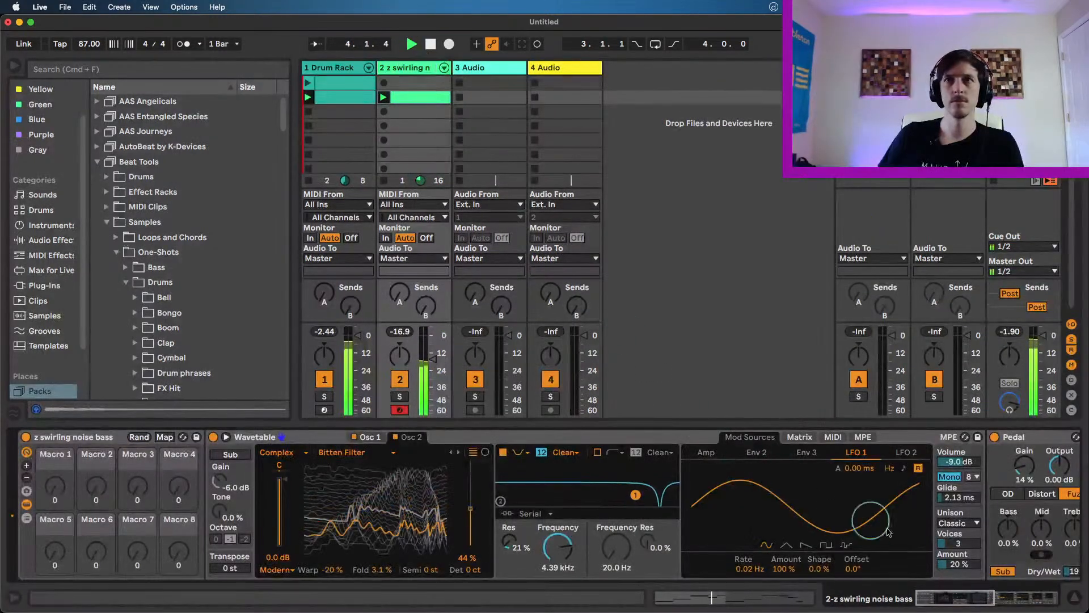
{"action": "left_click", "coordinate": [952, 600]}
{"action": "left_click_drag", "start_coordinate": [953, 600], "coordinate": [968, 600]}
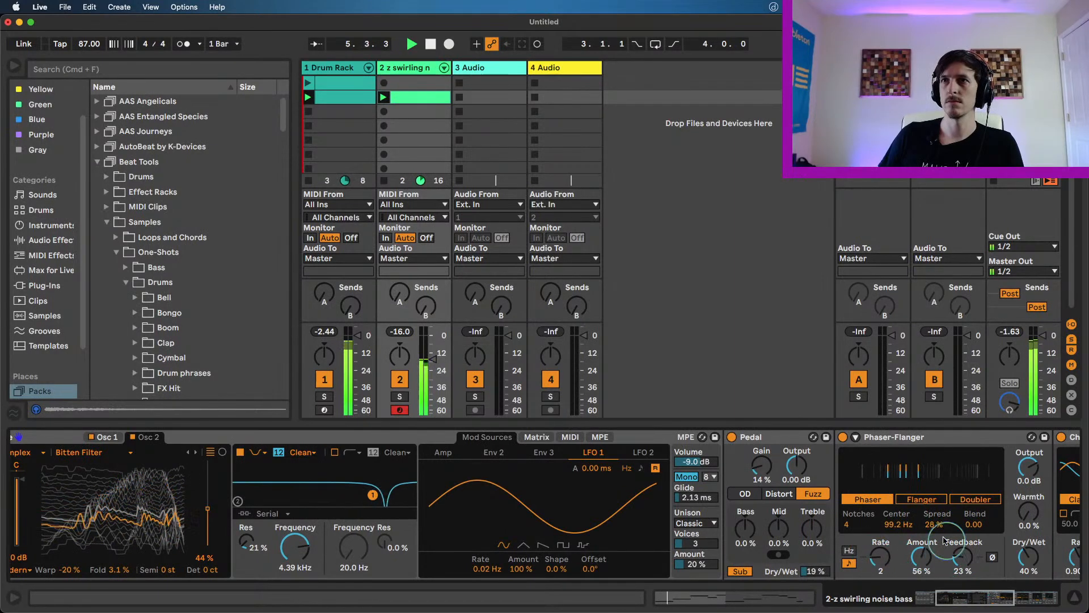
{"action": "mouse_move", "coordinate": [900, 523]}
{"action": "left_mouse_down"}
{"action": "mouse_move", "coordinate": [899, 514]}
{"action": "mouse_move", "coordinate": [899, 527]}
{"action": "left_mouse_up"}
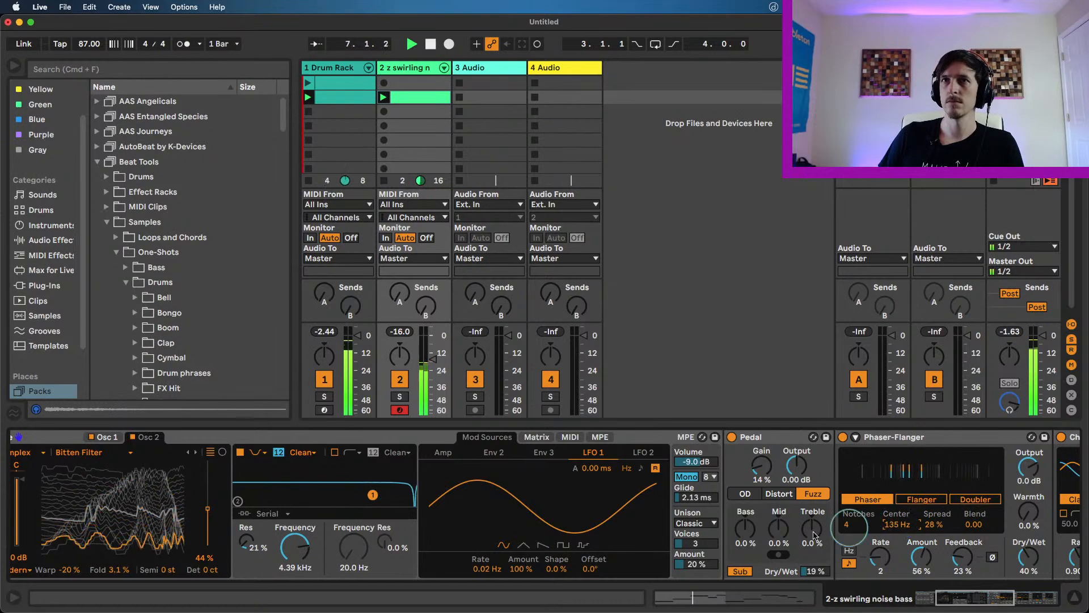
- Set the Wavetable's unison to 5 voices at 11% and its first filter frequency to 2.68 kHz
{"action": "left_click_drag", "start_coordinate": [699, 561], "coordinate": [695, 539]}
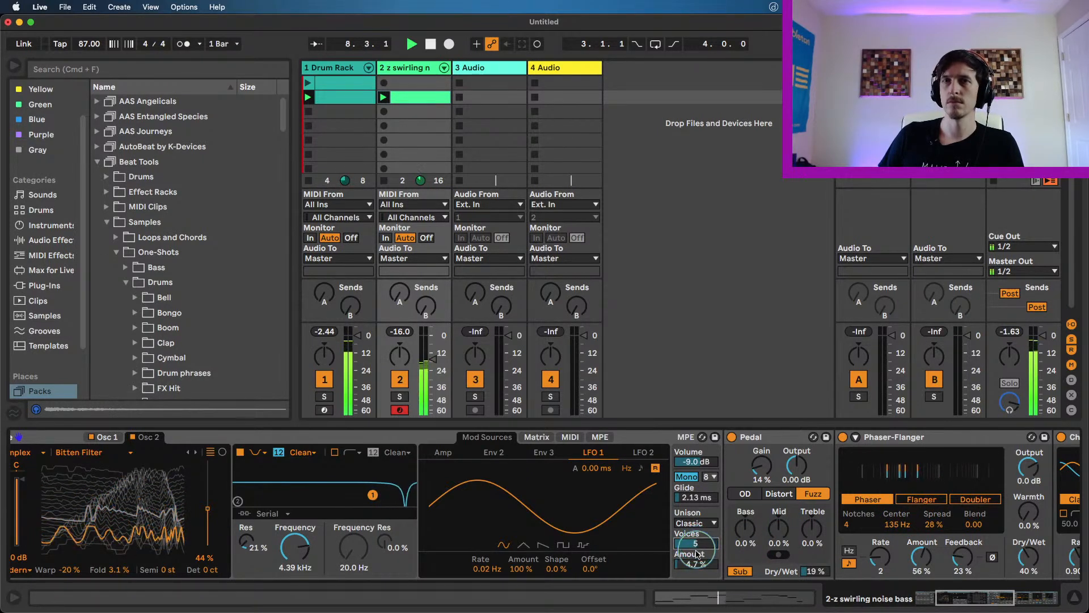
{"action": "left_click_drag", "start_coordinate": [701, 564], "coordinate": [701, 569]}
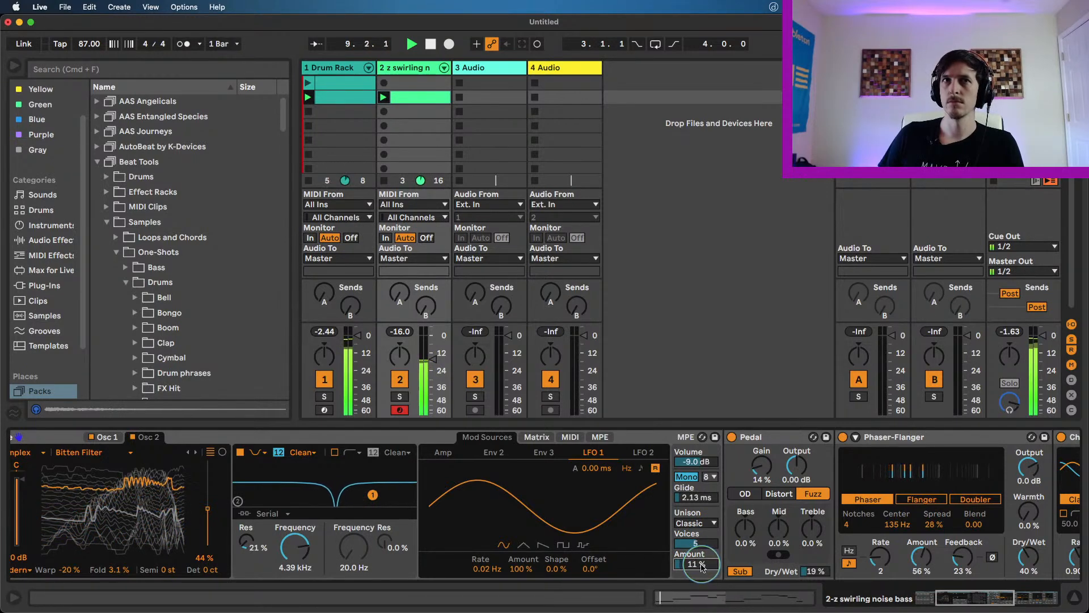
{"action": "left_click_drag", "start_coordinate": [291, 540], "coordinate": [292, 544]}
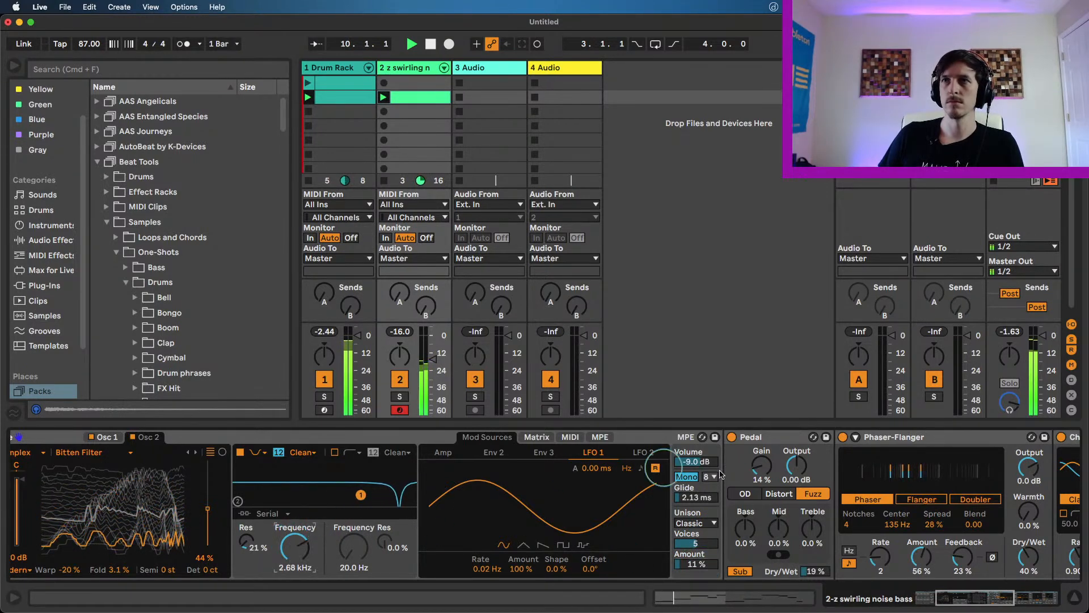
- Set Erosion to 4.74 kHz with an amount of 57.6, reduce the Chorus-Ensemble's dry/wet to 24%, and stop playback
{"action": "left_click_drag", "start_coordinate": [973, 600], "coordinate": [1021, 600]}
{"action": "left_click_drag", "start_coordinate": [726, 493], "coordinate": [717, 488]}
{"action": "left_click_drag", "start_coordinate": [718, 483], "coordinate": [756, 481]}
{"action": "left_click_drag", "start_coordinate": [649, 549], "coordinate": [648, 553]}
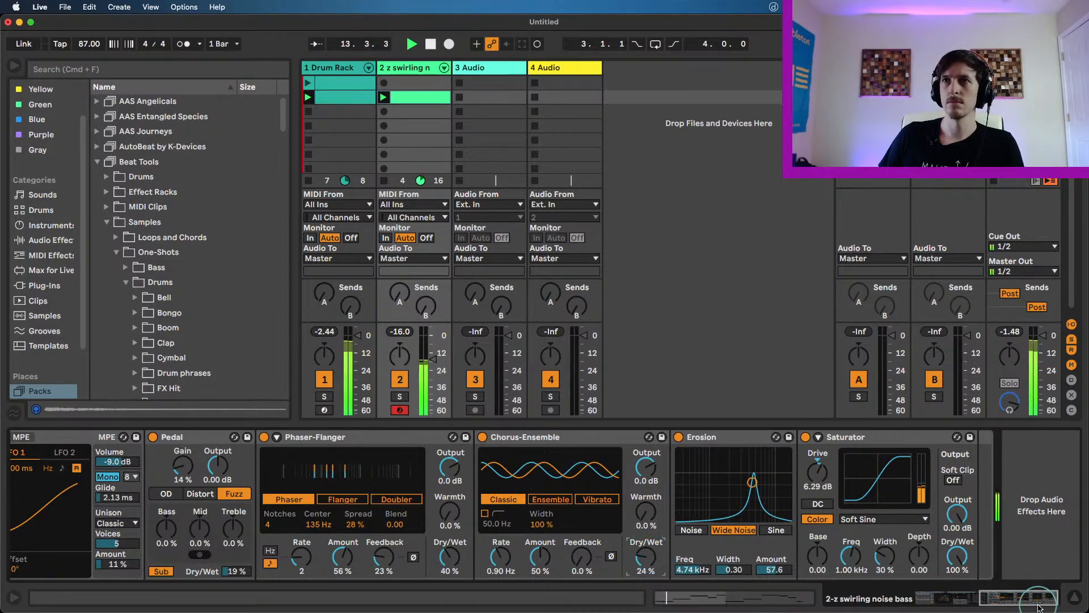
{"action": "left_click_drag", "start_coordinate": [1019, 596], "coordinate": [976, 590]}
{"action": "key", "text": "space"}
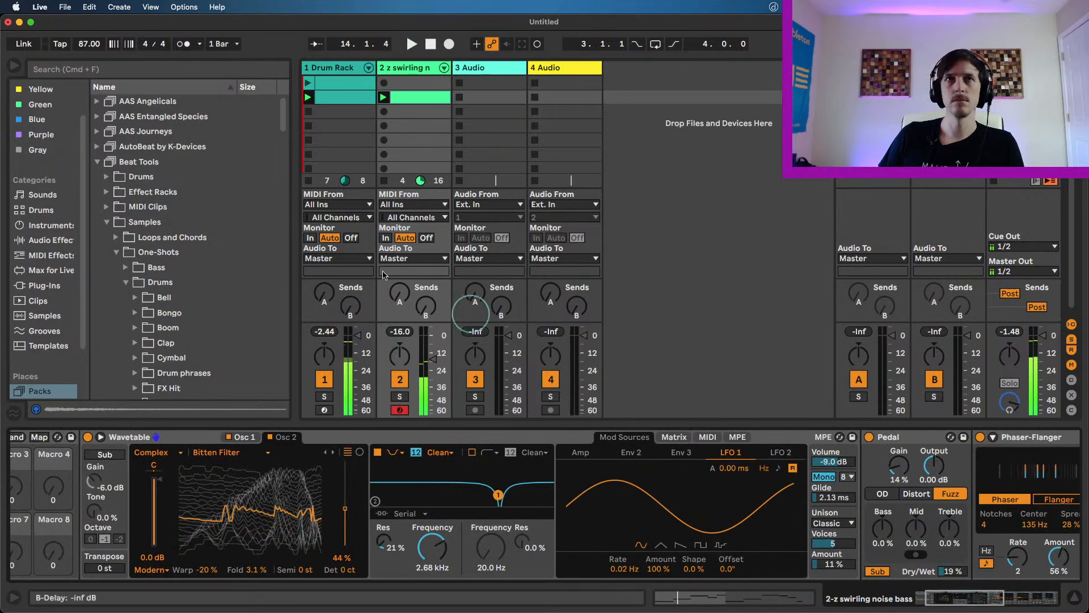
- Add a Compressor from the audio effects after the Saturator on the bass track and show its transfer curve
{"action": "left_click", "coordinate": [100, 165]}
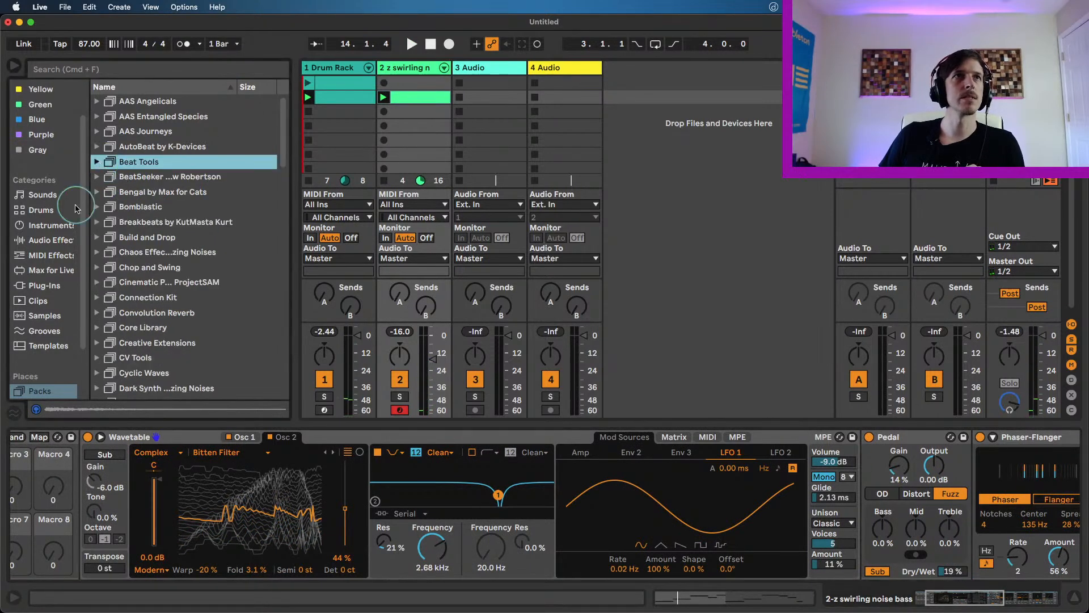
{"action": "left_click", "coordinate": [51, 240]}
{"action": "scroll", "coordinate": [163, 231], "scroll_direction": "up", "scroll_amount": 5}
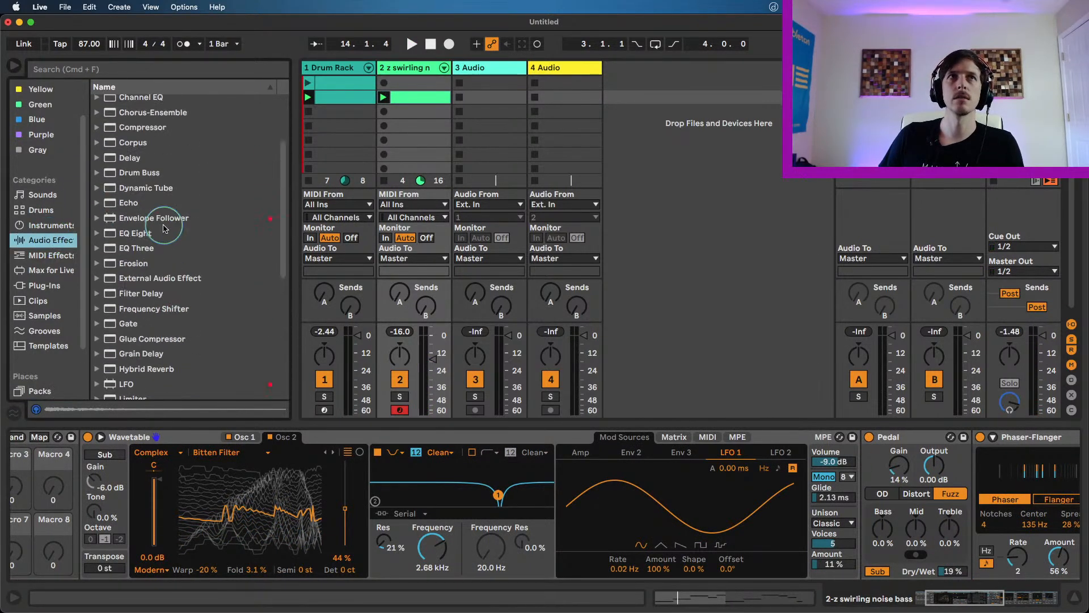
{"action": "left_click", "coordinate": [148, 153]}
{"action": "left_click_drag", "start_coordinate": [766, 451], "coordinate": [818, 445]}
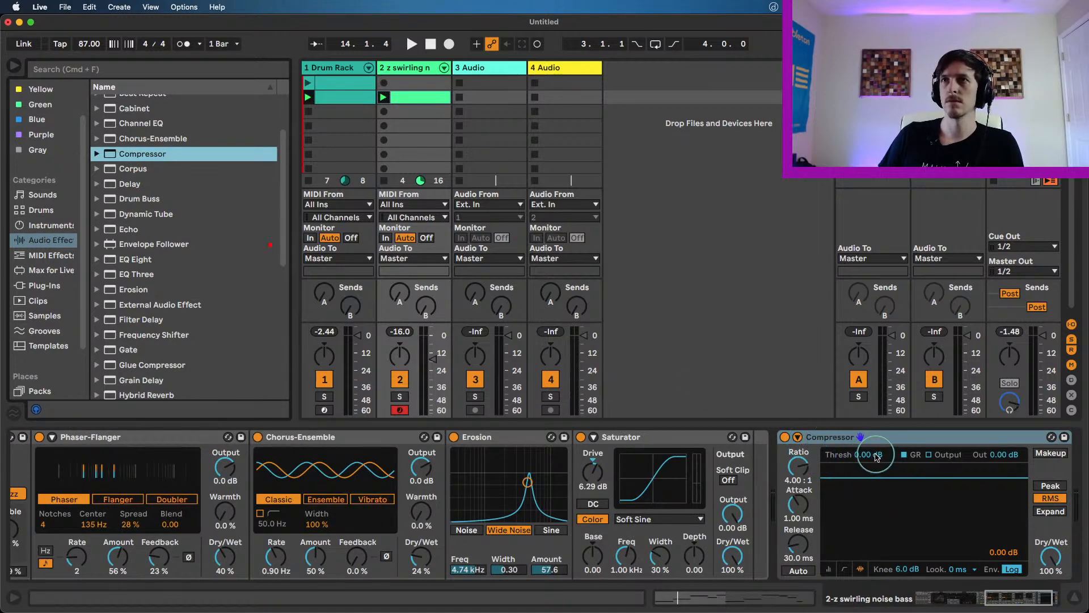
{"action": "left_click", "coordinate": [829, 569]}
{"action": "left_click", "coordinate": [843, 570]}
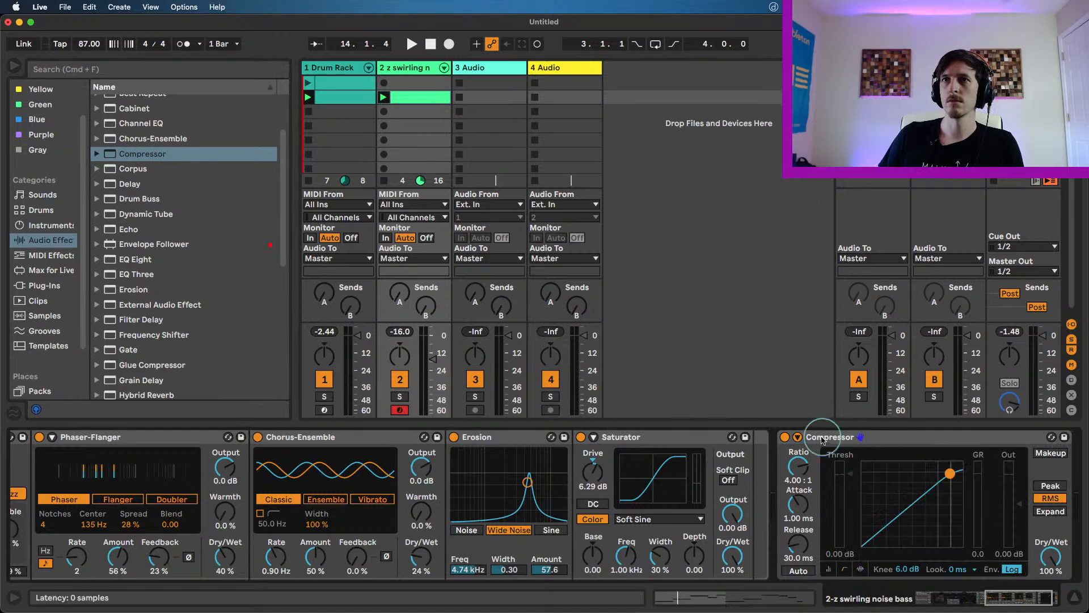
- Turn on the bass Compressor's sidechain and feed it from the 1-Drum Rack track's Kick Foot 1 chain, Post FX
{"action": "left_click", "coordinate": [798, 437]}
{"action": "left_click", "coordinate": [808, 455]}
{"action": "left_click", "coordinate": [810, 476]}
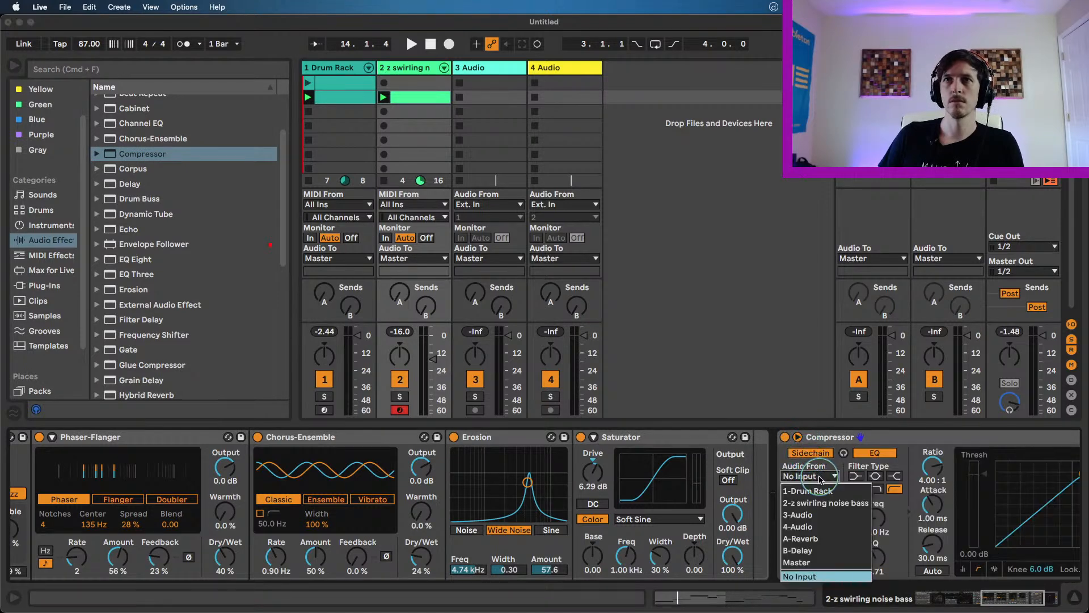
{"action": "left_click", "coordinate": [817, 488]}
{"action": "left_click", "coordinate": [826, 489]}
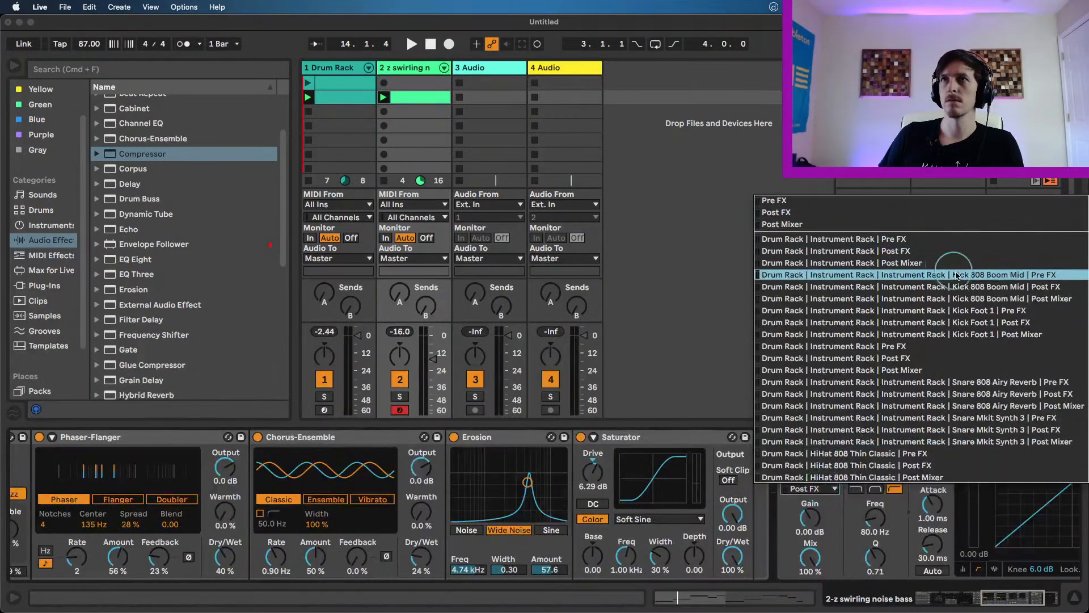
{"action": "left_click", "coordinate": [958, 322]}
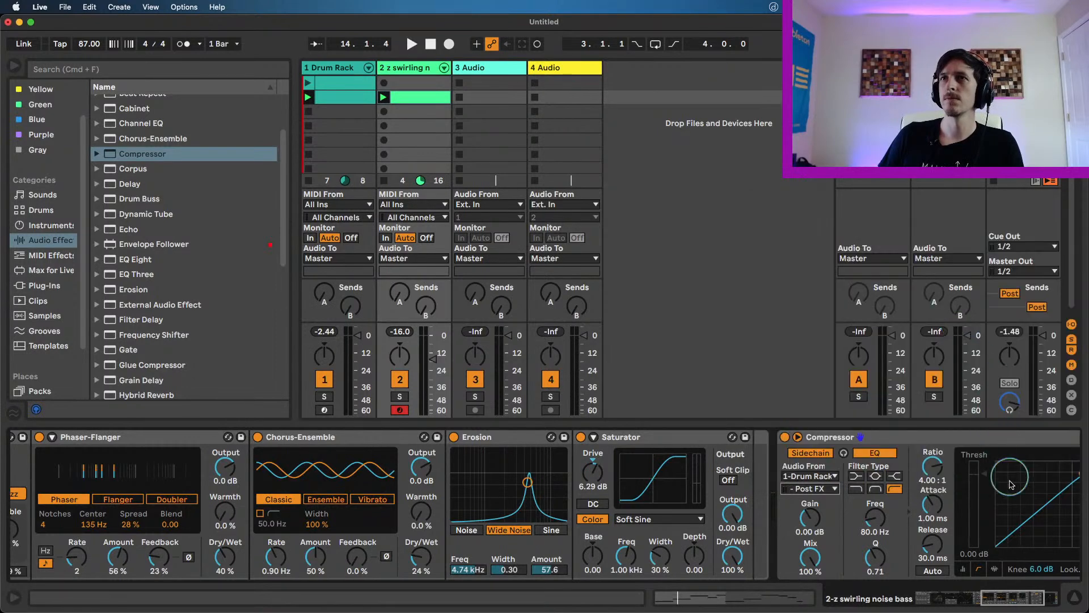
- While the clips play, set the bass Compressor's threshold to -32.0 dB and raise the bass track's volume slightly, finishing with playback stopped
{"action": "key", "text": "space"}
{"action": "left_click", "coordinate": [895, 527]}
{"action": "left_click_drag", "start_coordinate": [819, 505], "coordinate": [820, 564]}
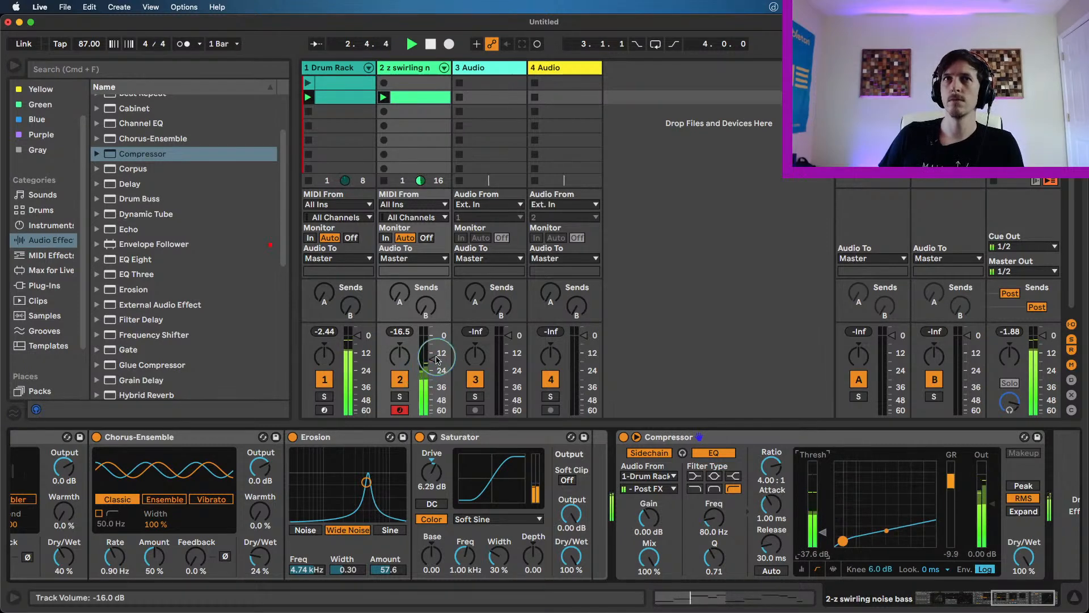
{"action": "left_click_drag", "start_coordinate": [433, 355], "coordinate": [428, 354]}
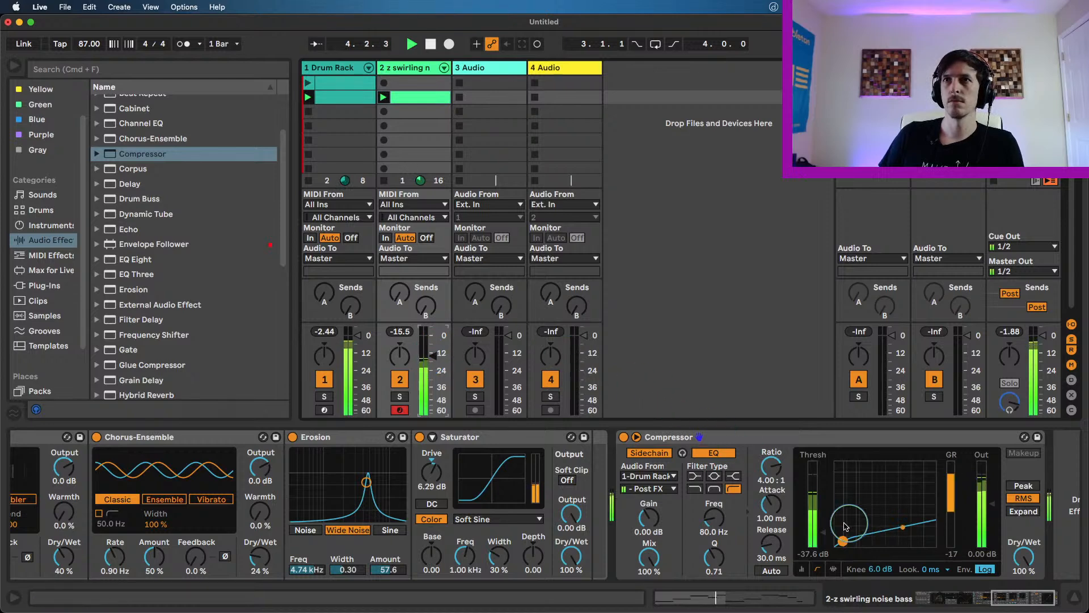
{"action": "left_click_drag", "start_coordinate": [824, 532], "coordinate": [824, 528]}
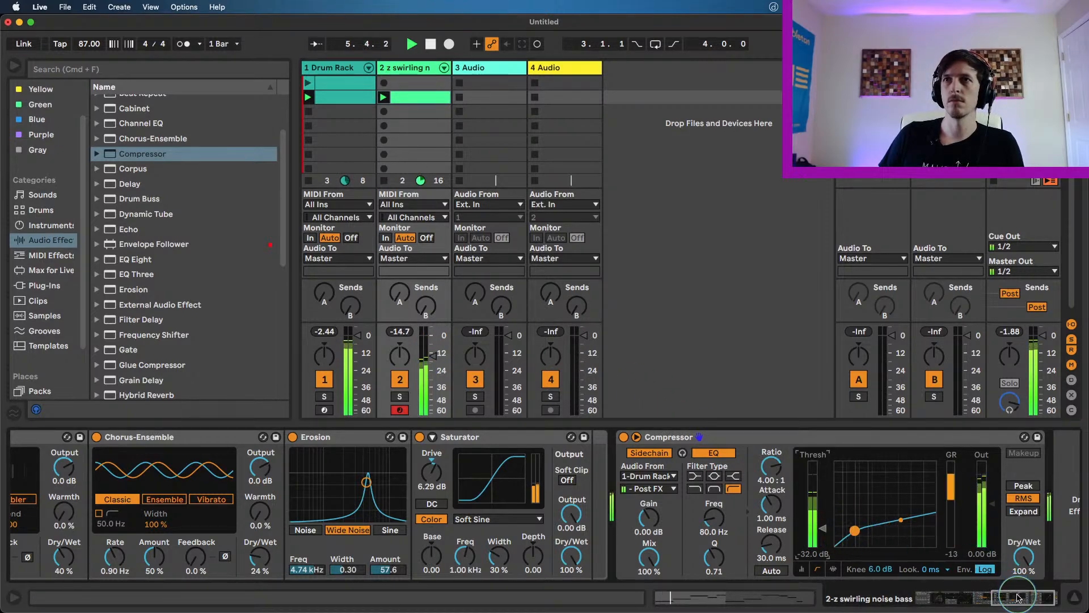
{"action": "left_click_drag", "start_coordinate": [1018, 597], "coordinate": [981, 597]}
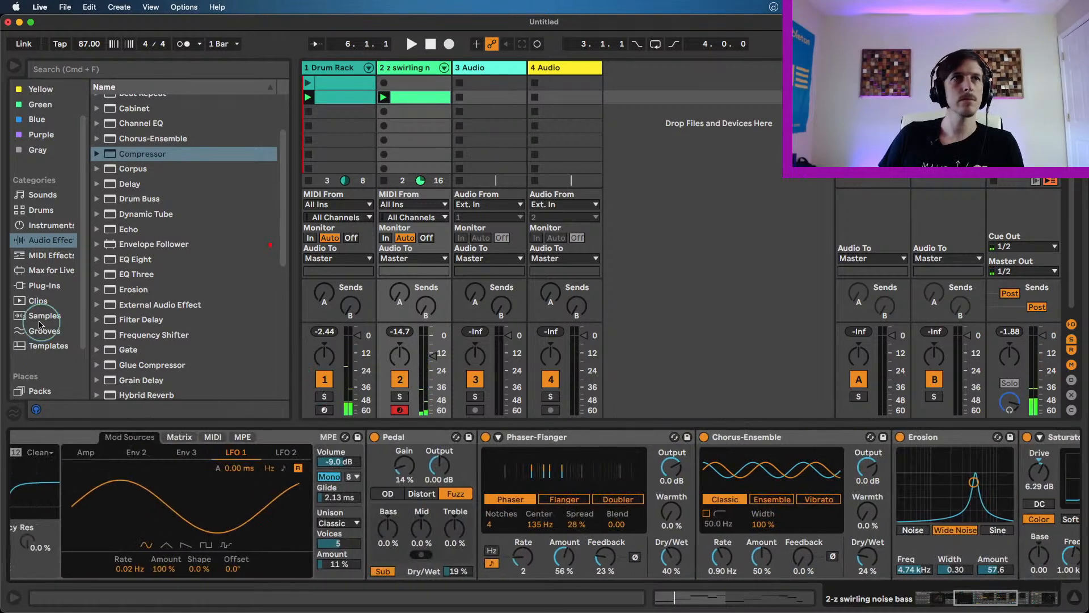
- Add the sounds folder inside the Splice folder as a new place in the browser
{"action": "scroll", "coordinate": [51, 335], "scroll_direction": "down", "scroll_amount": 2}
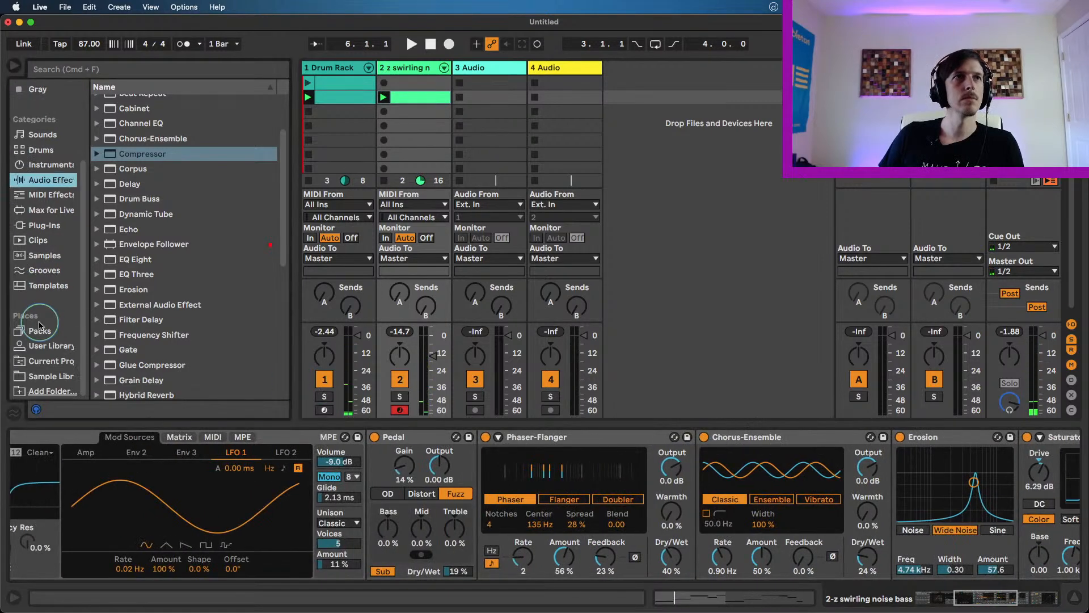
{"action": "left_click", "coordinate": [57, 396]}
{"action": "scroll", "coordinate": [479, 236], "scroll_direction": "down", "scroll_amount": 3}
{"action": "scroll", "coordinate": [463, 237], "scroll_direction": "up", "scroll_amount": 3}
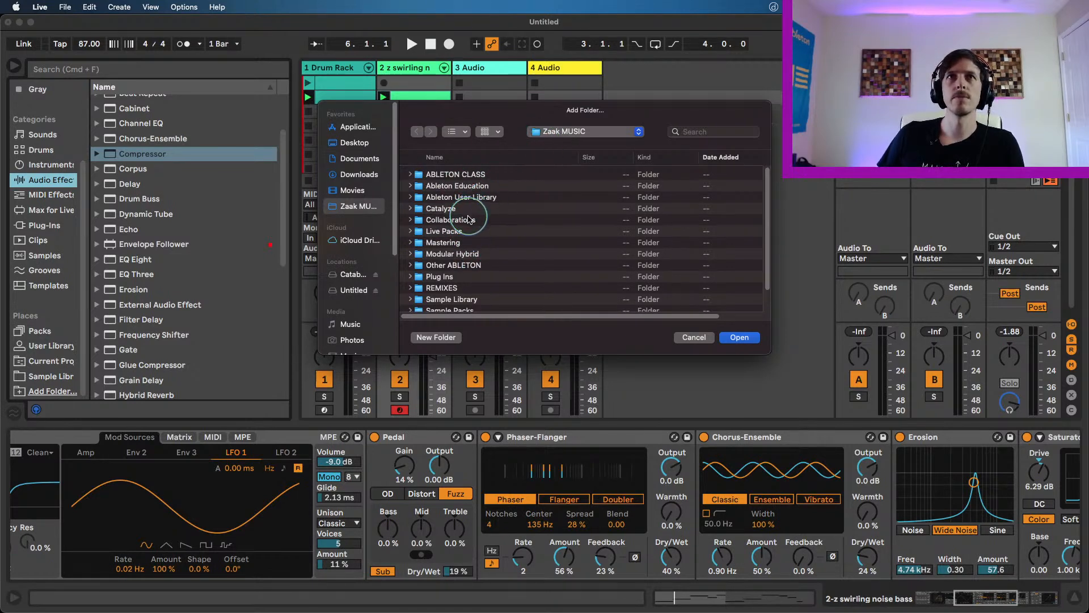
{"action": "left_click", "coordinate": [590, 131]}
{"action": "left_click", "coordinate": [595, 145]}
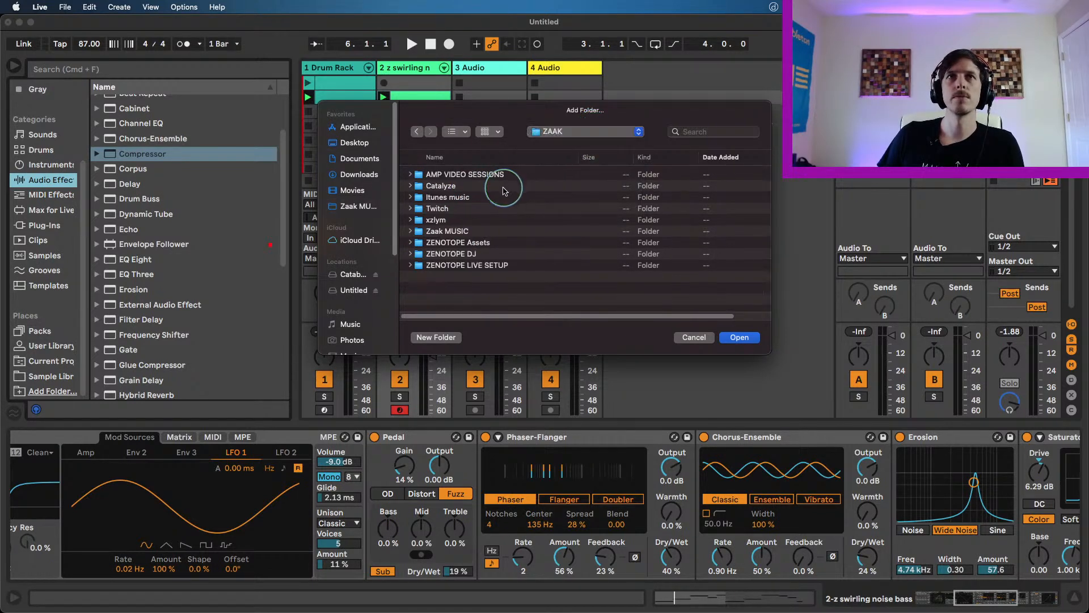
{"action": "double_click", "coordinate": [463, 231]}
{"action": "scroll", "coordinate": [465, 227], "scroll_direction": "down", "scroll_amount": 5}
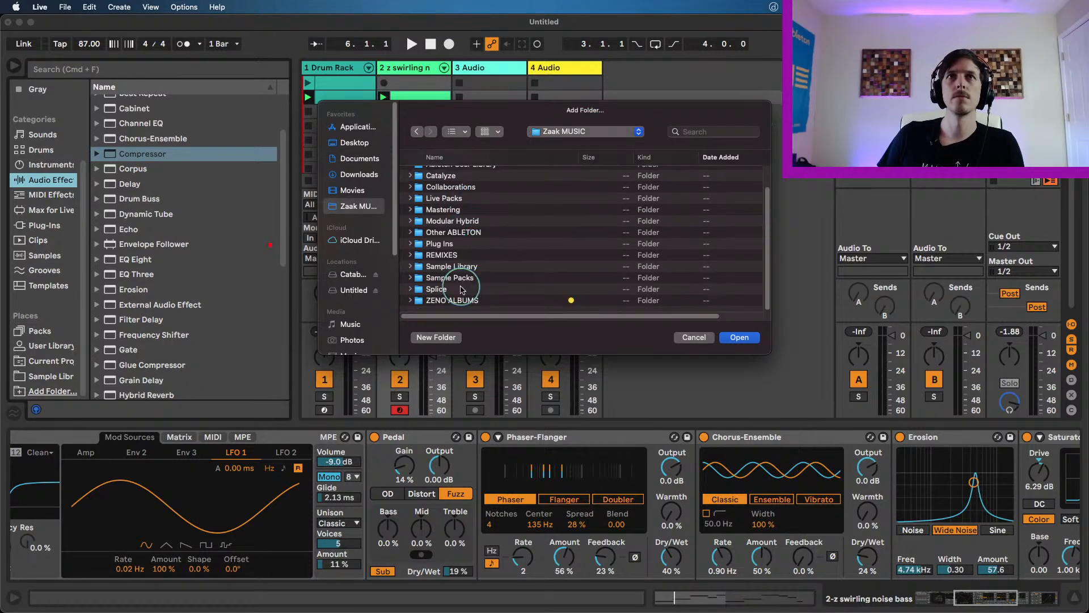
{"action": "left_click", "coordinate": [463, 289]}
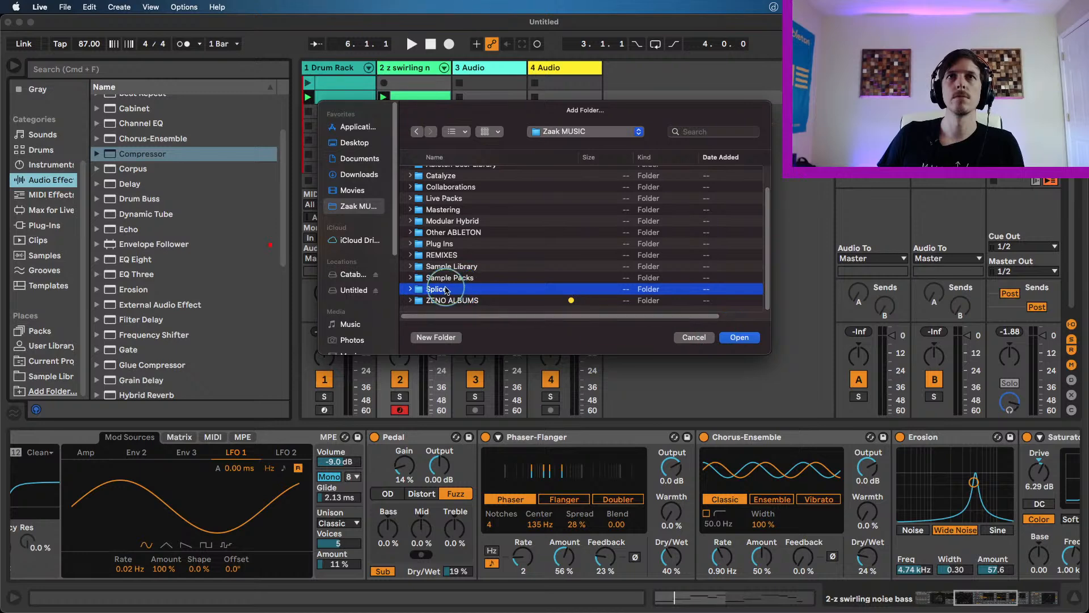
{"action": "double_click", "coordinate": [447, 289]}
{"action": "left_click", "coordinate": [440, 175]}
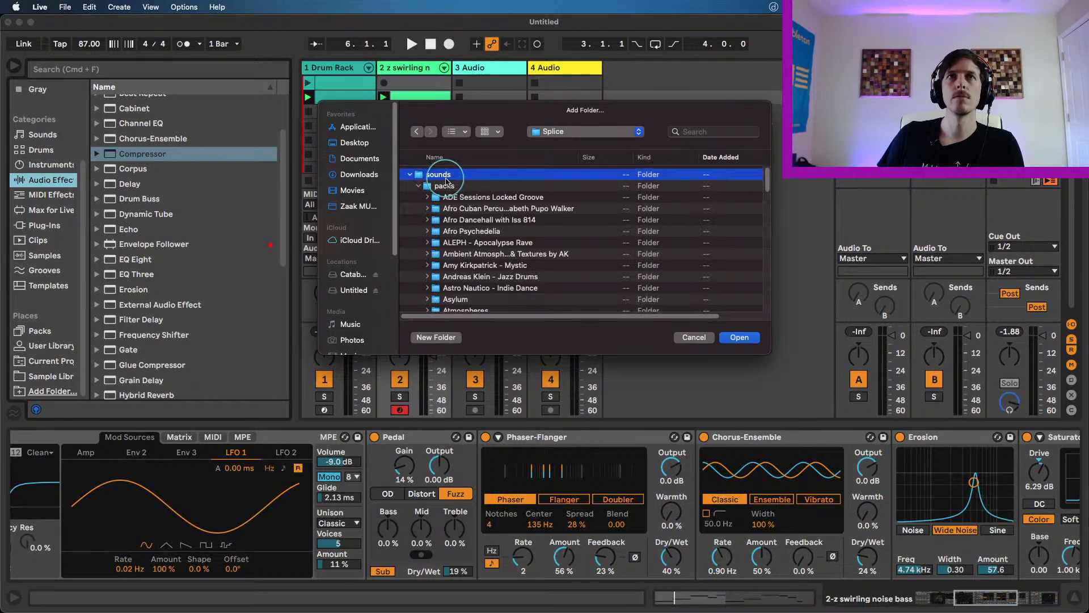
{"action": "left_click", "coordinate": [737, 337]}
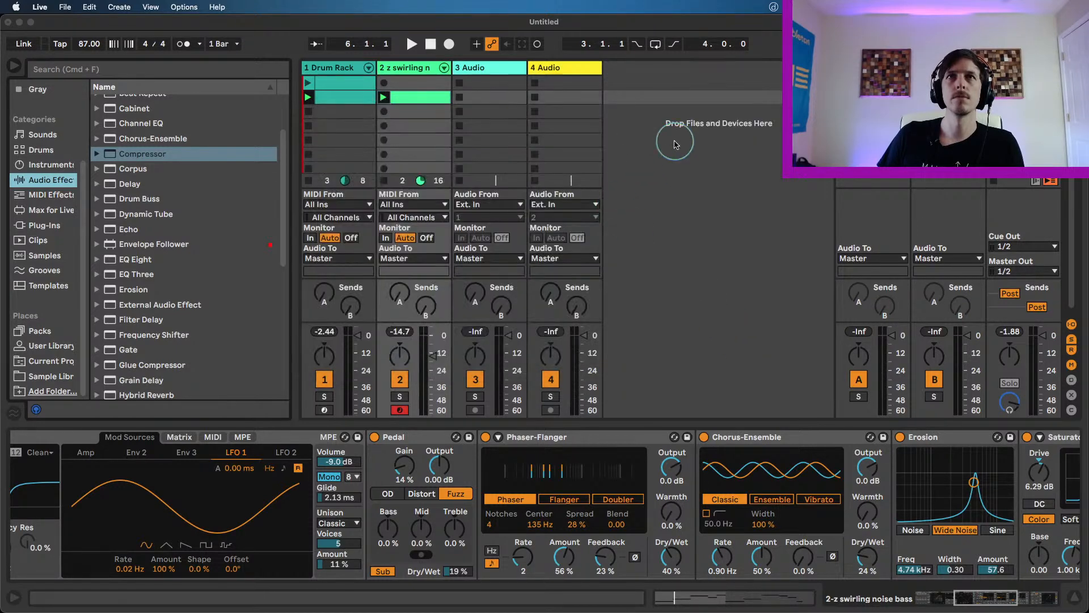
- Insert a new MIDI track after the bass track and colour it light blue
{"action": "left_click", "coordinate": [421, 137]}
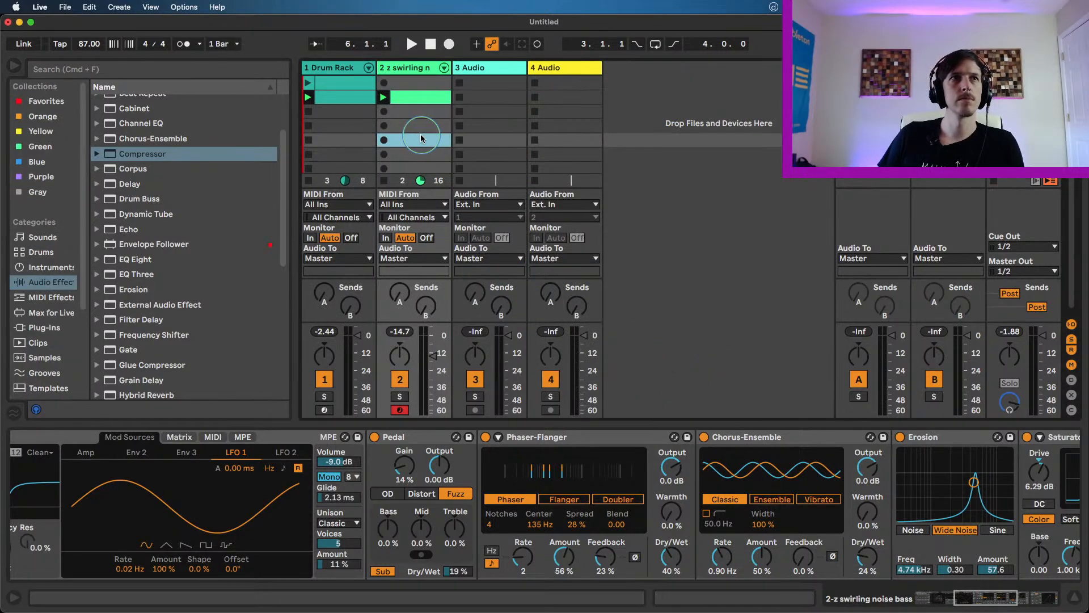
{"action": "left_click", "coordinate": [401, 71]}
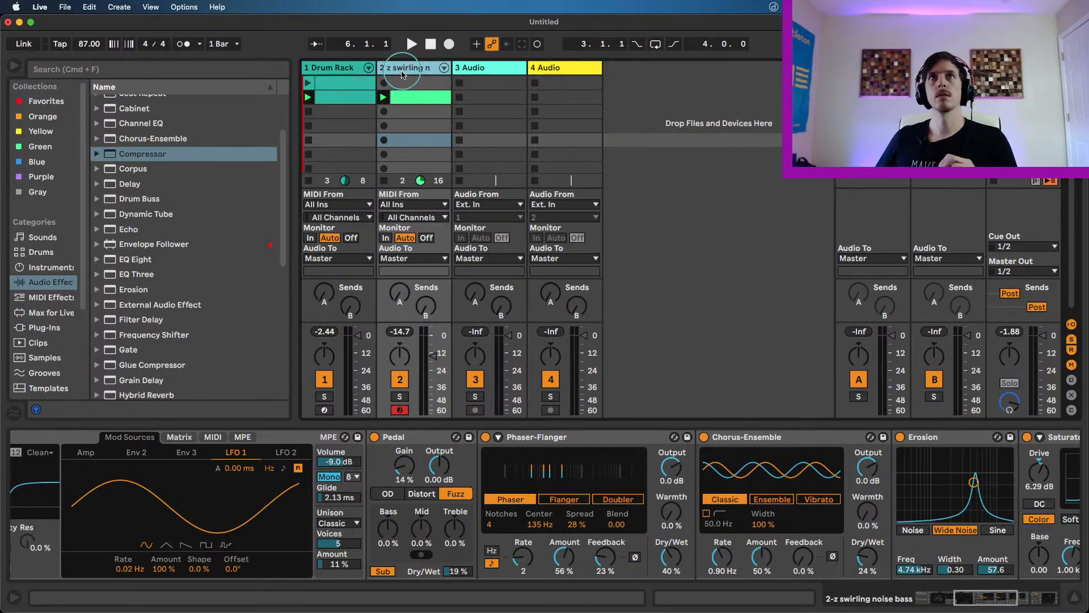
{"action": "key", "text": "super+shift+t"}
{"action": "right_click", "coordinate": [482, 68]}
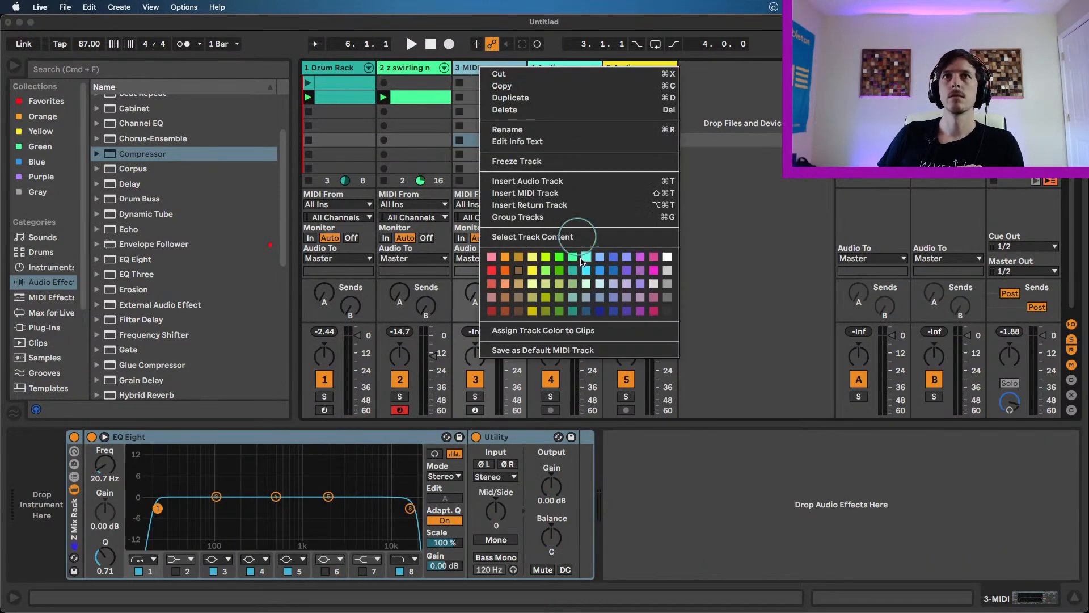
{"action": "left_click", "coordinate": [600, 258]}
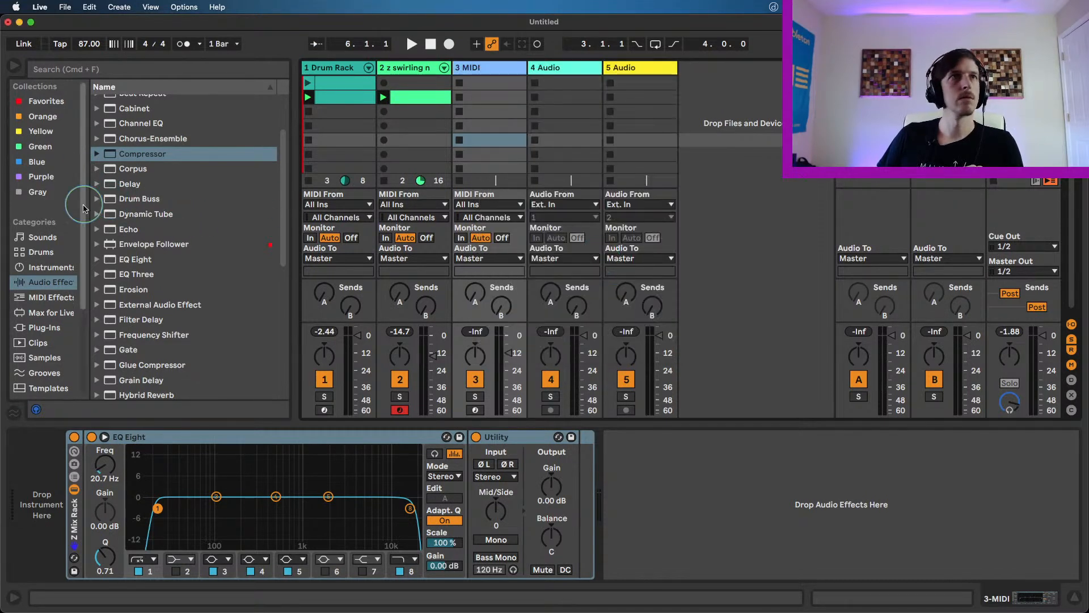
- Load an Operator instrument onto the new MIDI track
{"action": "left_click", "coordinate": [50, 267]}
{"action": "left_click", "coordinate": [137, 224]}
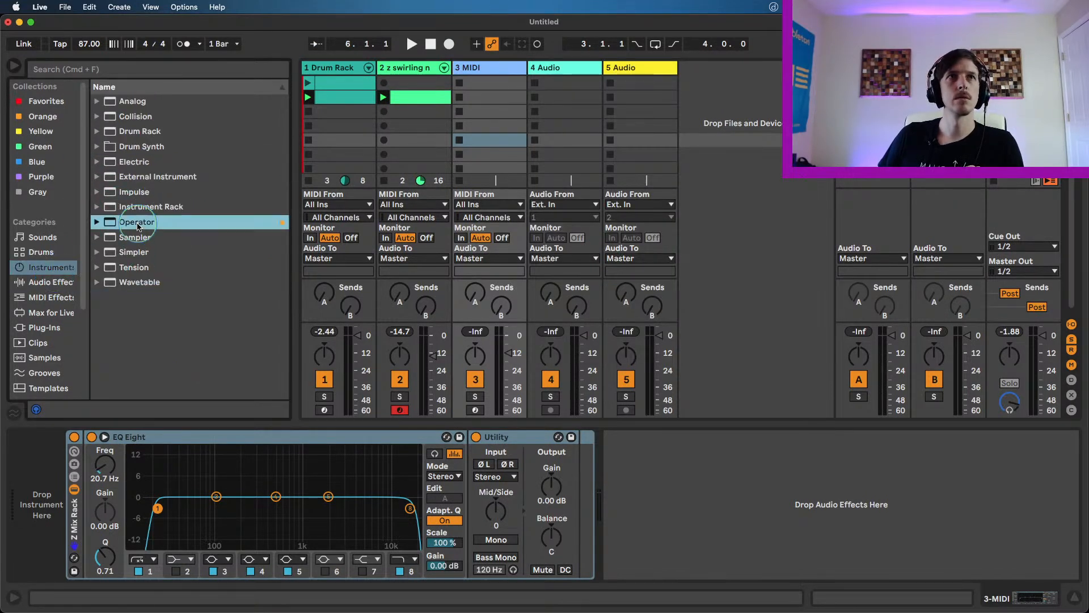
{"action": "double_click", "coordinate": [137, 224]}
- Add an Arpeggiator in front of Operator and arm the track for recording
{"action": "left_click", "coordinate": [51, 284]}
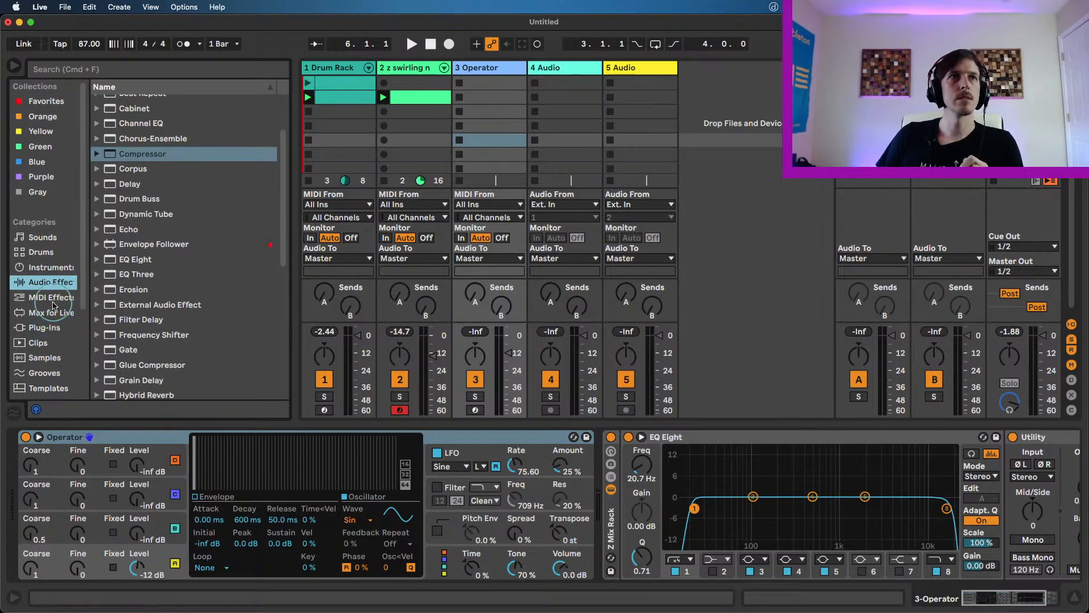
{"action": "left_click", "coordinate": [51, 298]}
{"action": "double_click", "coordinate": [147, 104]}
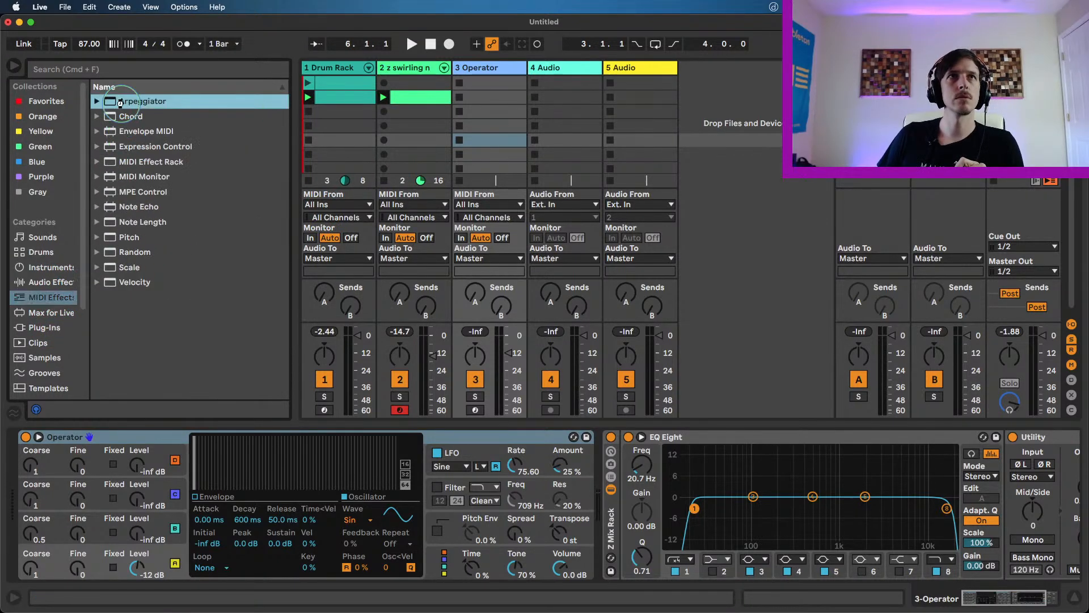
{"action": "left_click", "coordinate": [476, 409]}
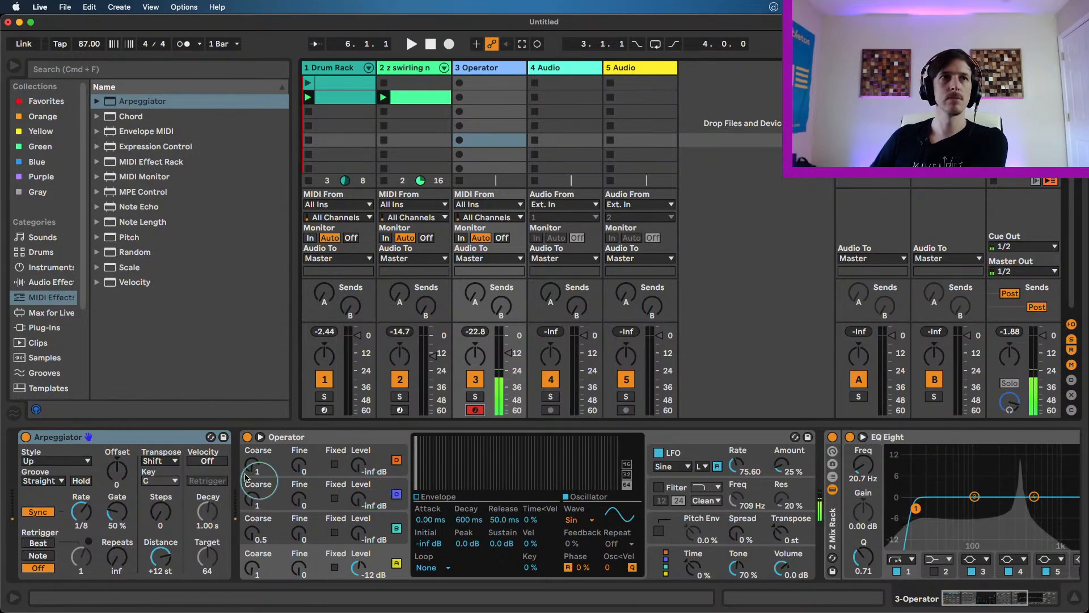
- Set the Arpeggiator to a 1/12 rate with 70% gate, and give Operator's oscillator A envelope a 566 ms decay with -inf sustain
{"action": "left_click_drag", "start_coordinate": [81, 513], "coordinate": [117, 504]}
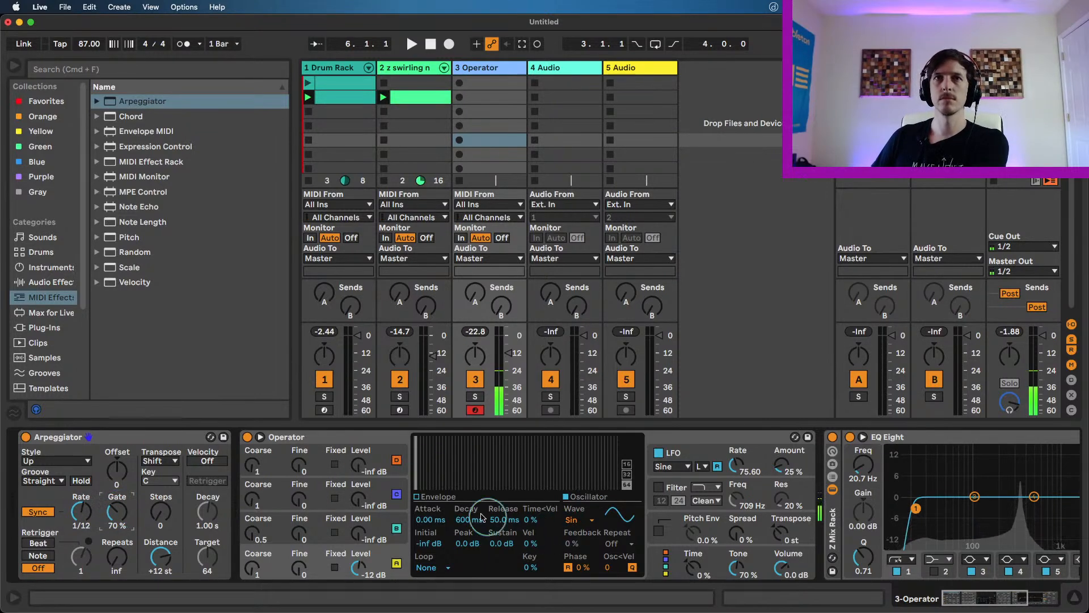
{"action": "left_click", "coordinate": [437, 499]}
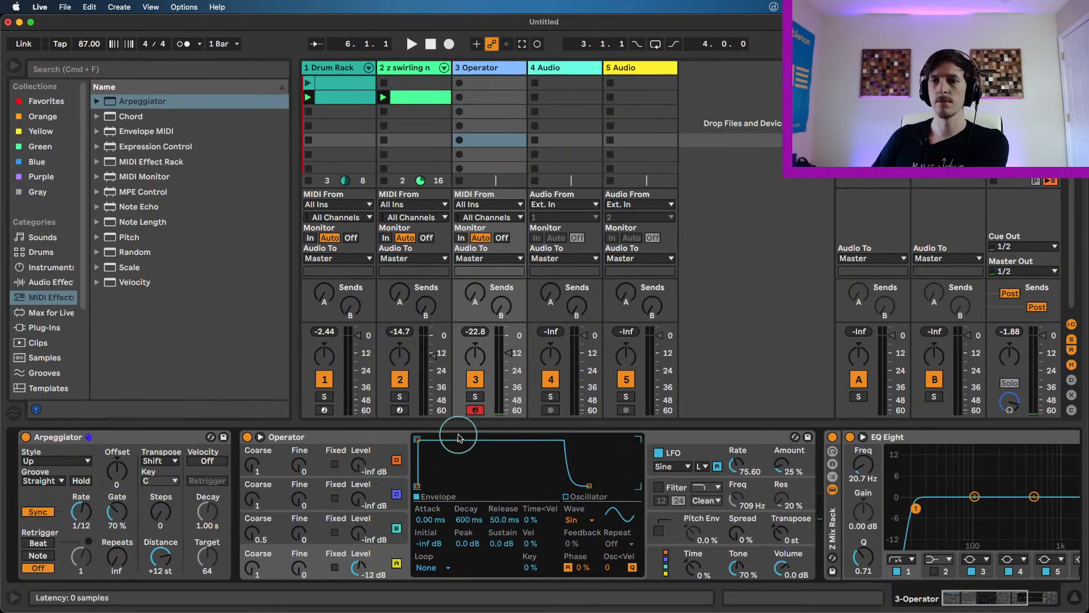
{"action": "left_click_drag", "start_coordinate": [460, 439], "coordinate": [472, 486]}
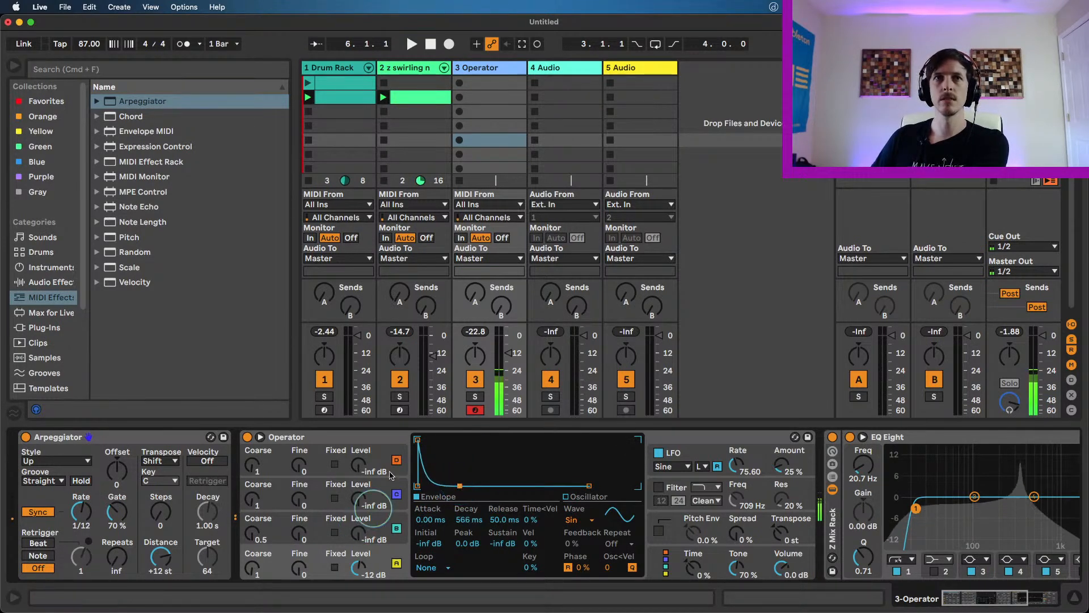
{"action": "left_click_drag", "start_coordinate": [420, 440], "coordinate": [432, 440]}
- Set Operator's oscillator B to coarse 1 at -12 dB, and bring in oscillator C with coarse 19
{"action": "left_click_drag", "start_coordinate": [359, 534], "coordinate": [359, 526]}
{"action": "left_click_drag", "start_coordinate": [252, 535], "coordinate": [252, 527]}
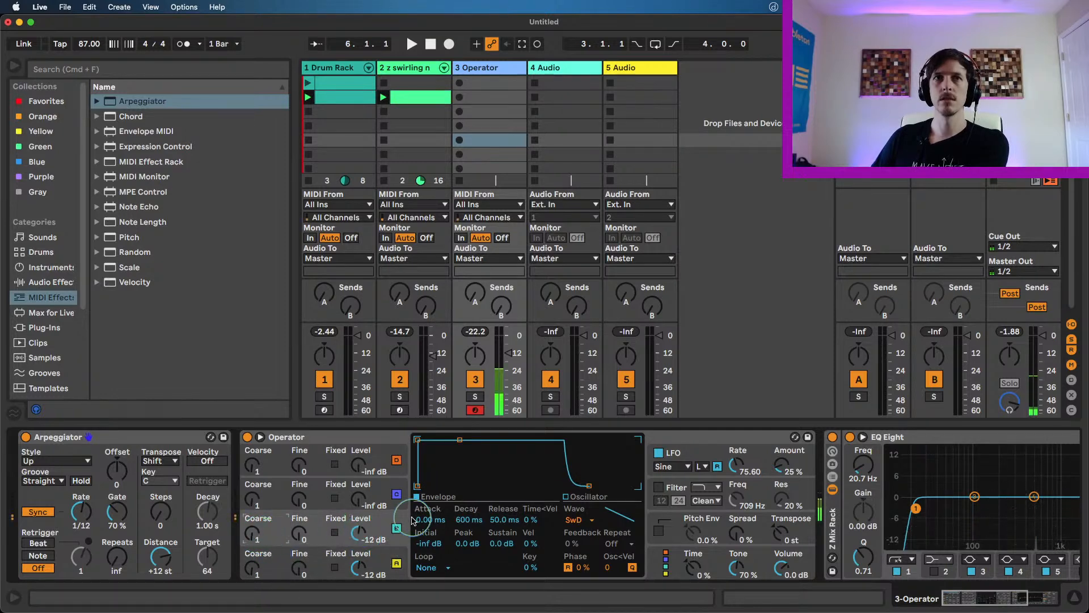
{"action": "left_click_drag", "start_coordinate": [358, 502], "coordinate": [357, 499]}
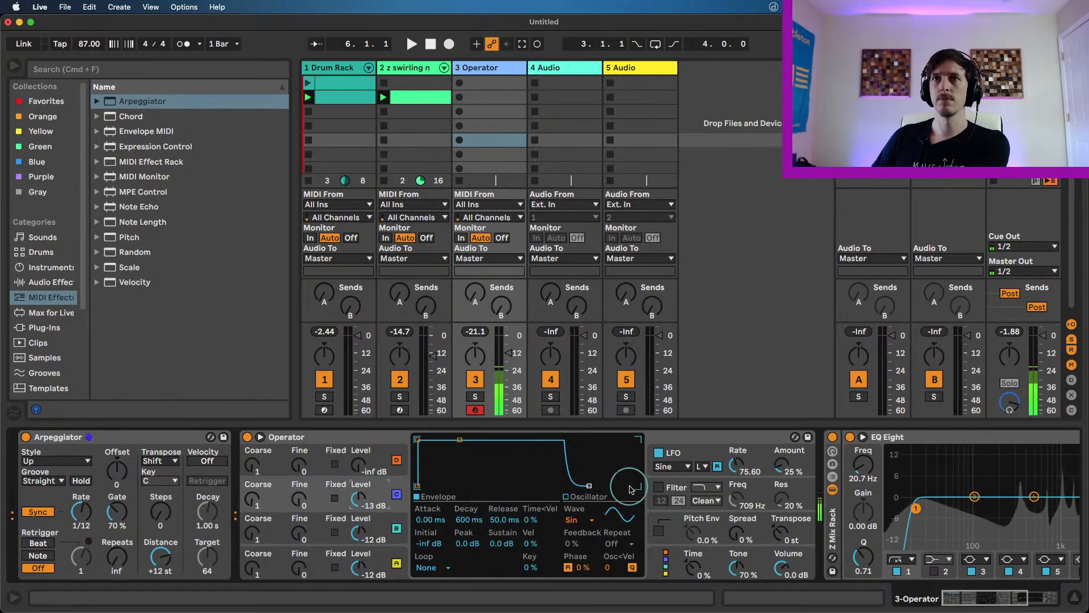
{"action": "left_click_drag", "start_coordinate": [237, 509], "coordinate": [238, 496]}
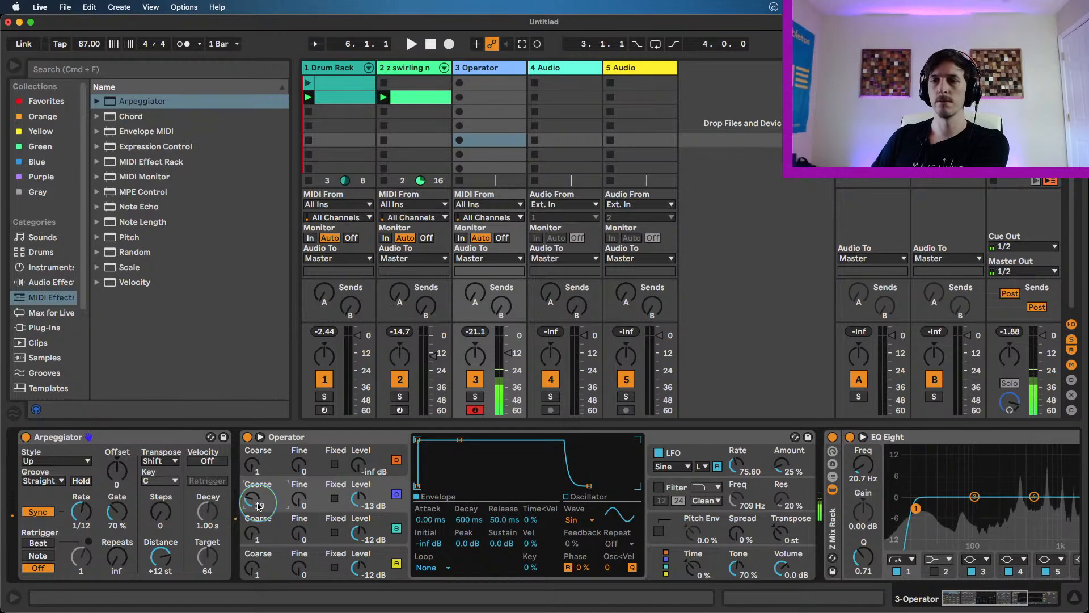
{"action": "left_click_drag", "start_coordinate": [358, 502], "coordinate": [358, 499]}
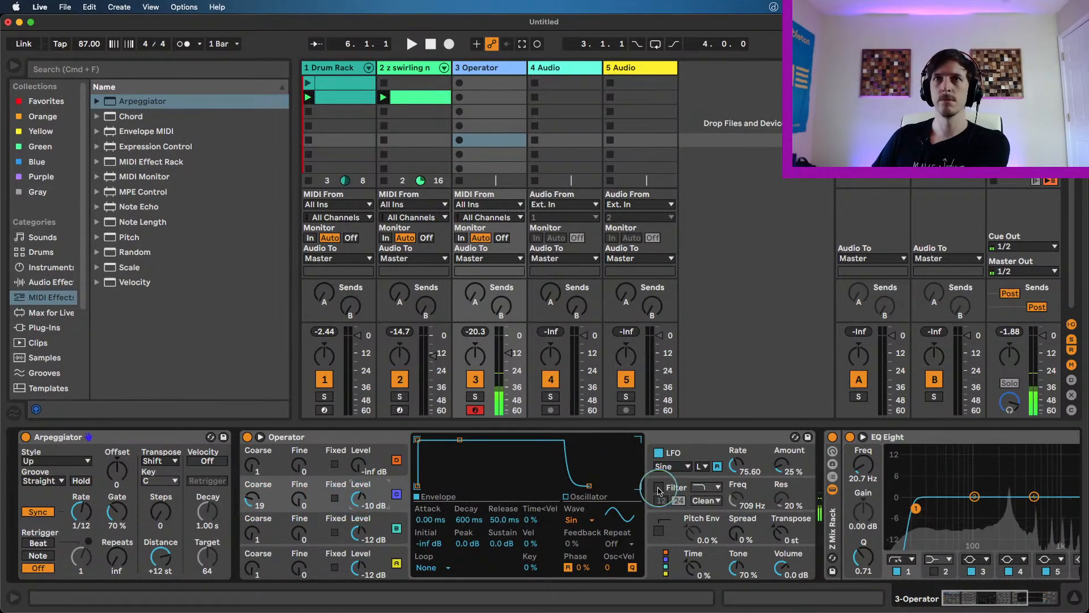
- Turn on Operator's filter at 425 Hz with a 92% envelope amount, and set the Arpeggiator rate to 1/16
{"action": "left_click", "coordinate": [659, 487]}
{"action": "left_click_drag", "start_coordinate": [736, 497], "coordinate": [736, 506]}
{"action": "left_click_drag", "start_coordinate": [533, 543], "coordinate": [533, 540]}
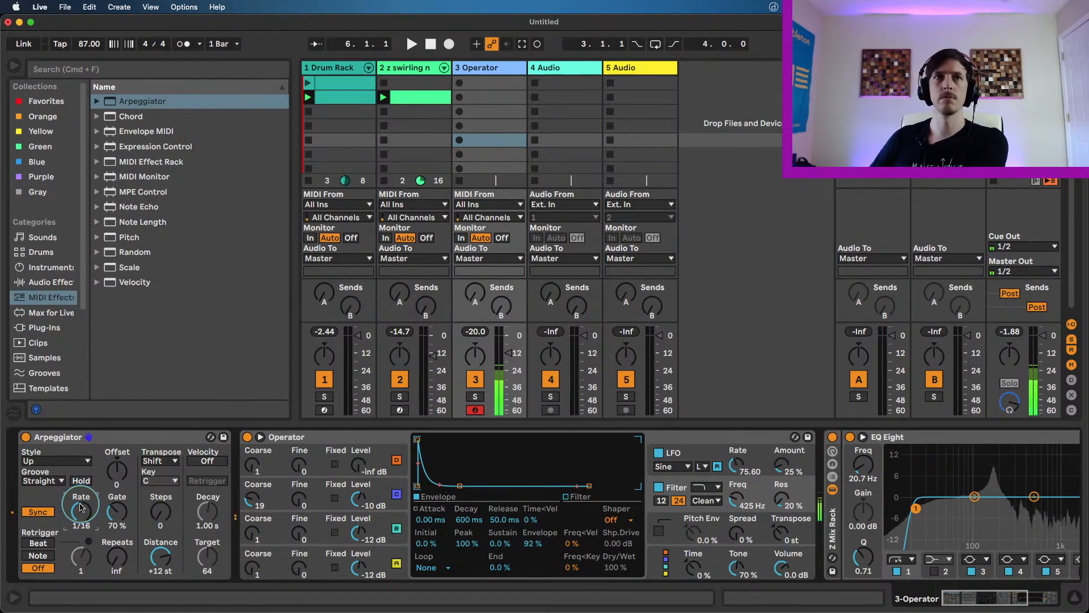
- Set Operator's oscillator levels to -6.7 dB for B and -18 dB for C
{"action": "mouse_move", "coordinate": [418, 440]}
{"action": "left_mouse_down"}
{"action": "mouse_move", "coordinate": [462, 440]}
{"action": "mouse_move", "coordinate": [418, 440]}
{"action": "left_mouse_up"}
{"action": "left_click_drag", "start_coordinate": [356, 493], "coordinate": [358, 532]}
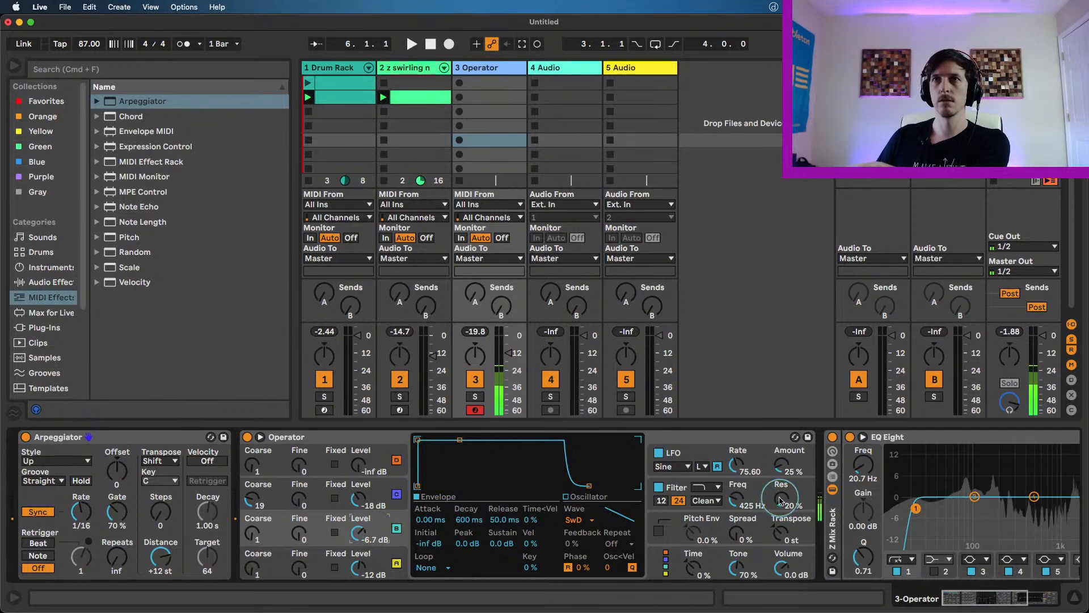
- Turn off Operator's LFO and set its filter to 19% resonance, a 179 Hz frequency and the Hard shaper
{"action": "left_click_drag", "start_coordinate": [781, 500], "coordinate": [782, 494]}
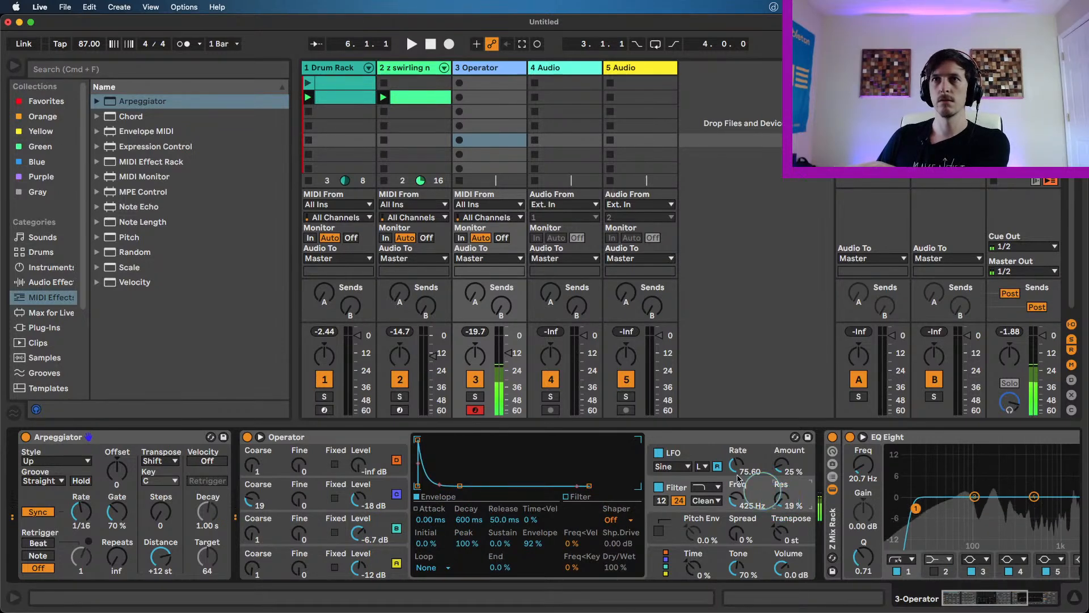
{"action": "left_click", "coordinate": [659, 452]}
{"action": "left_click_drag", "start_coordinate": [737, 502], "coordinate": [738, 495]}
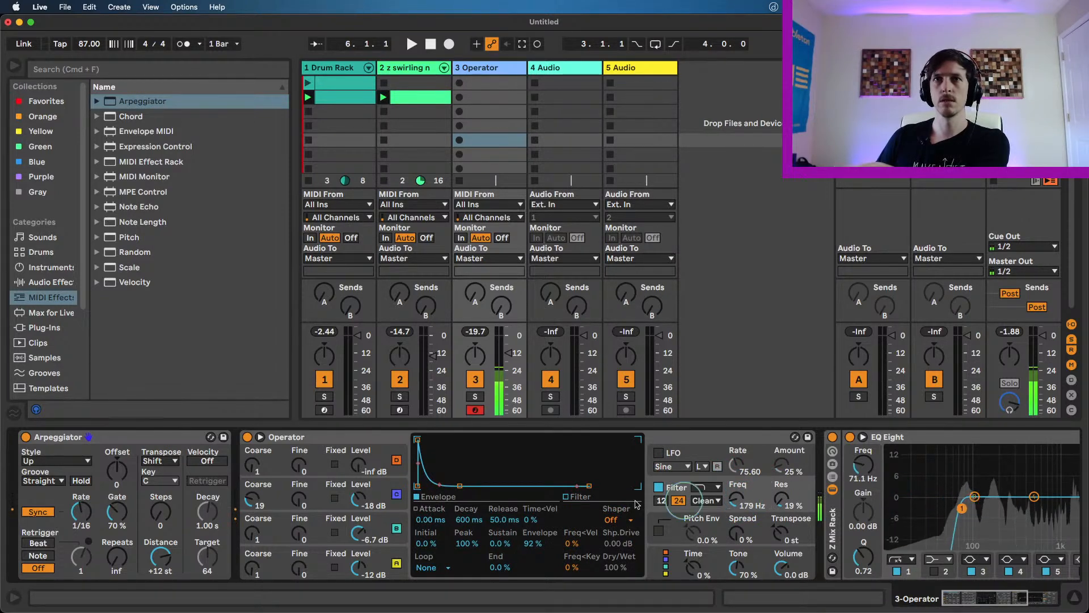
{"action": "left_click", "coordinate": [616, 520]}
{"action": "left_click", "coordinate": [618, 546]}
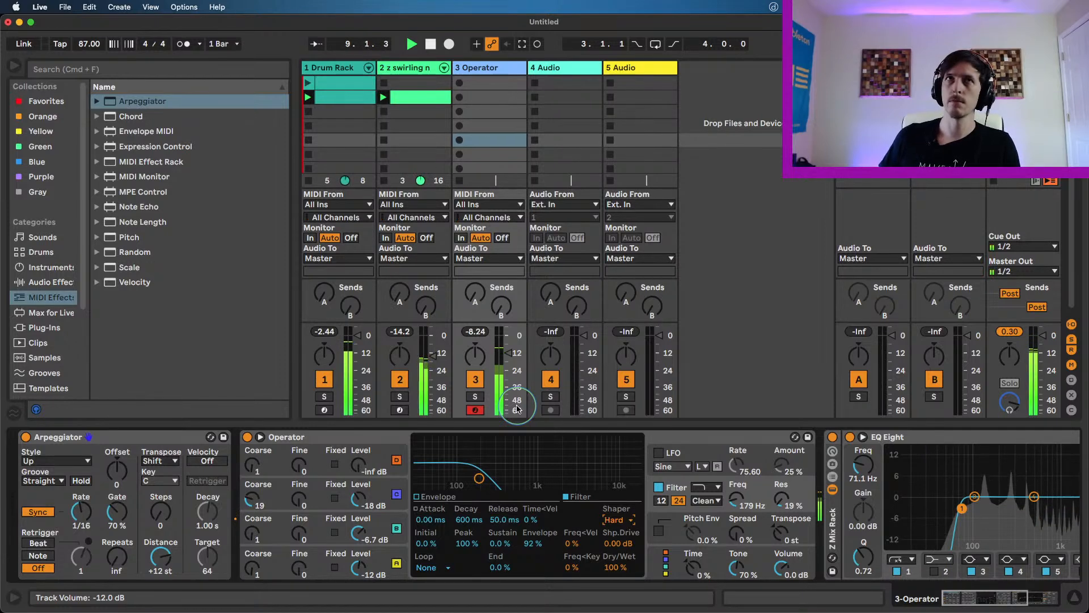
- Stop playback and select the Operator track's empty clip slot in the second scene
{"action": "key", "text": "space"}
{"action": "left_click", "coordinate": [489, 100]}
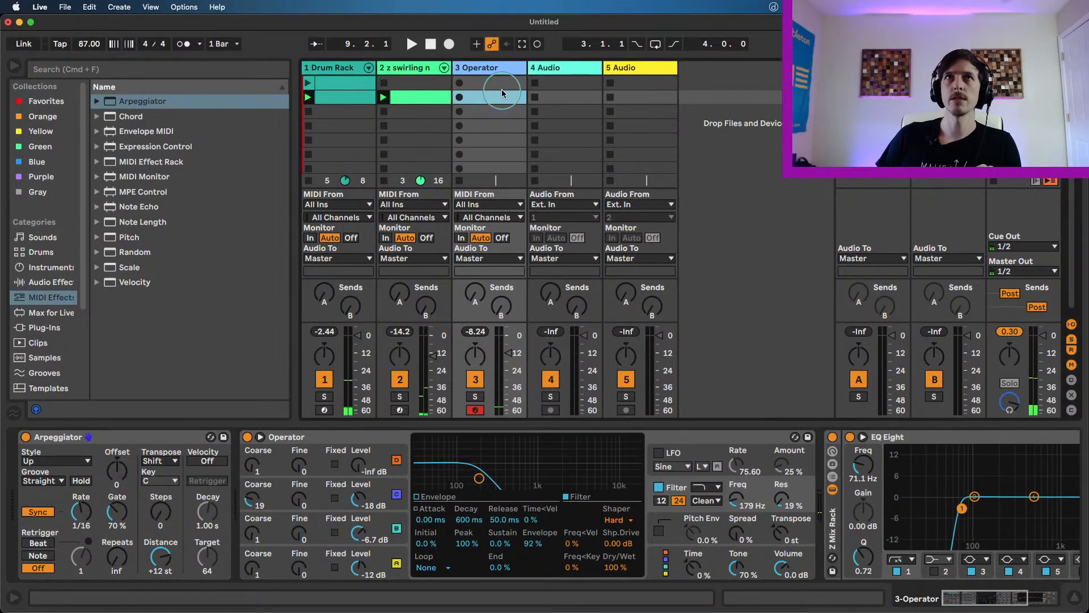
- Capture the played MIDI into a clip on the Operator track and nudge the loop's first F1 note slightly later
{"action": "left_click", "coordinate": [522, 45]}
{"action": "key", "text": "space"}
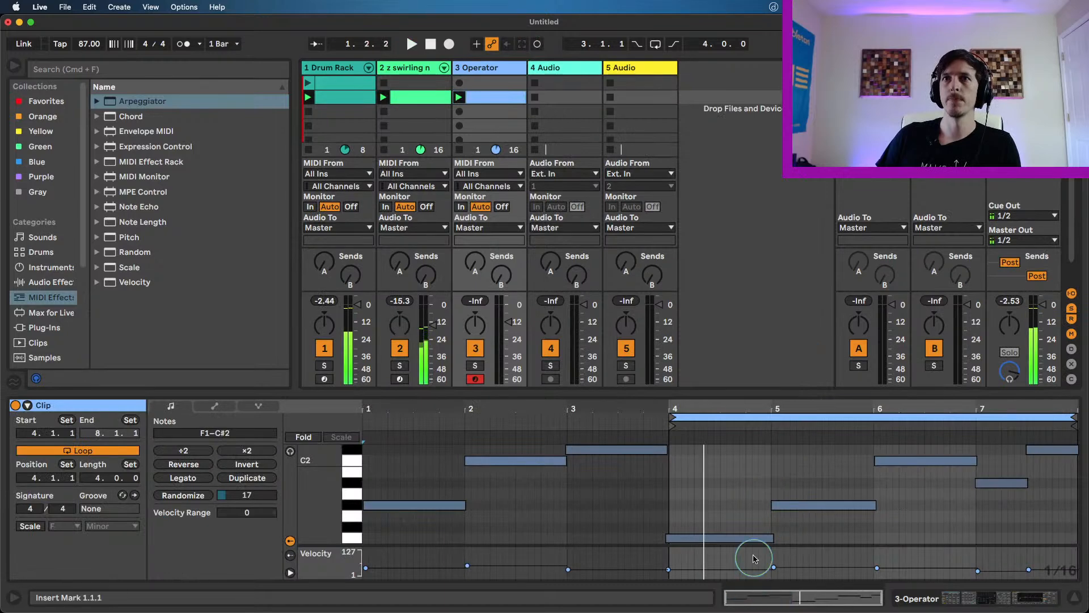
{"action": "left_click", "coordinate": [750, 542]}
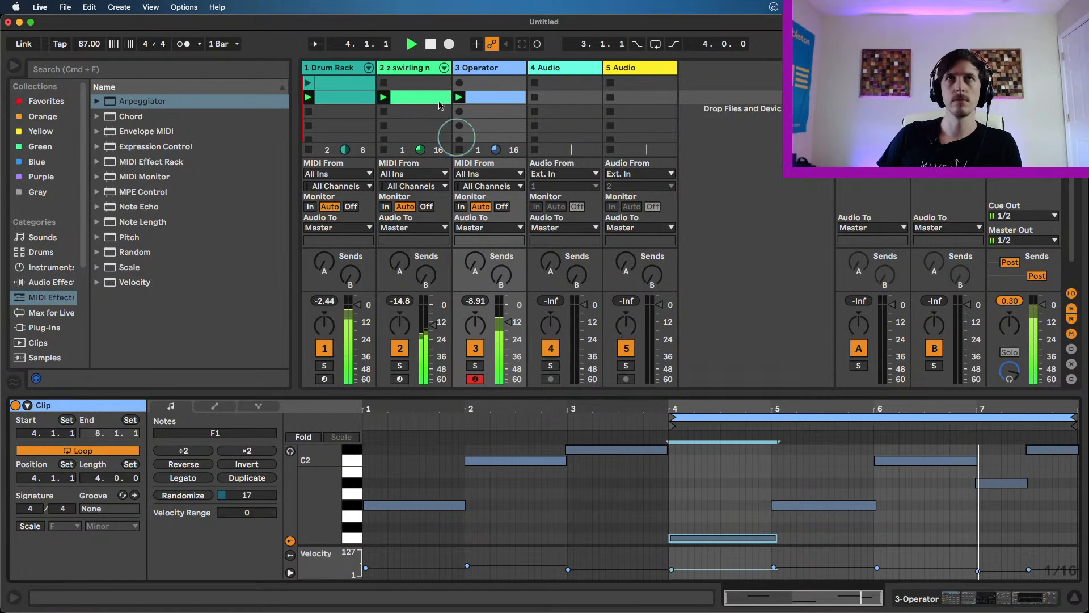
{"action": "double_click", "coordinate": [475, 69]}
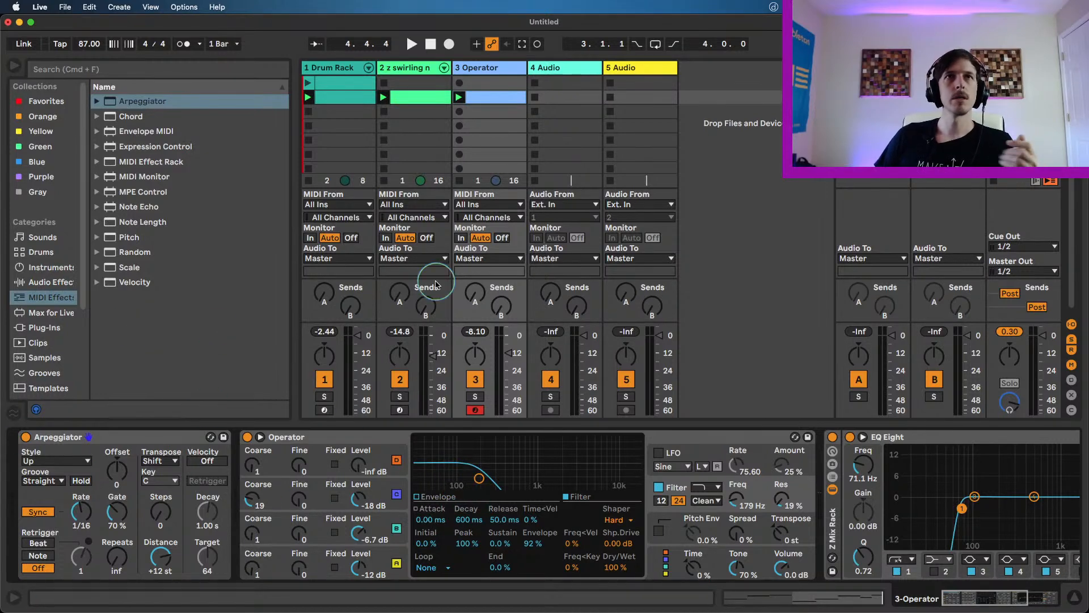
- Solo the Operator track and set Operator's filter to a 50% envelope amount and 29% resonance
{"action": "left_click", "coordinate": [51, 282]}
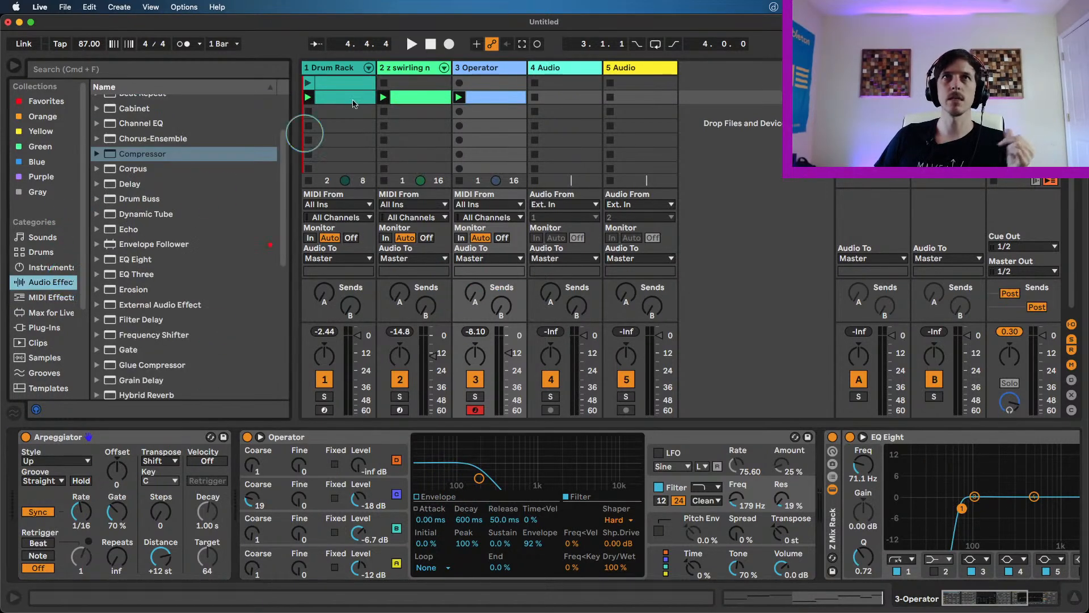
{"action": "left_click", "coordinate": [476, 397]}
{"action": "key", "text": "space"}
{"action": "key", "text": "space"}
{"action": "key", "text": "space"}
{"action": "left_click_drag", "start_coordinate": [534, 542], "coordinate": [534, 544]}
{"action": "left_click_drag", "start_coordinate": [785, 511], "coordinate": [785, 506]}
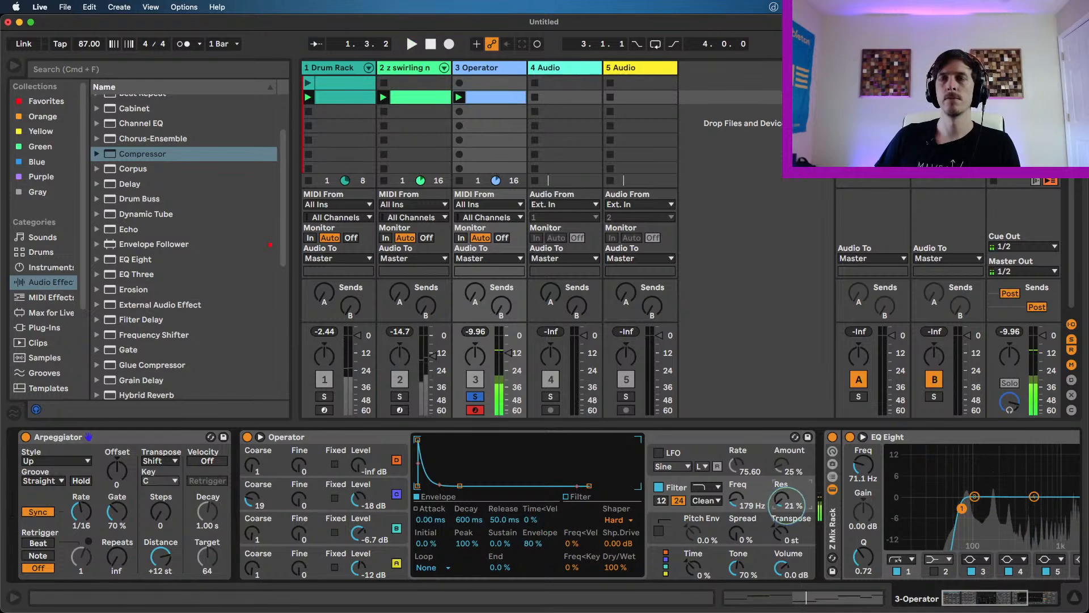
{"action": "left_click_drag", "start_coordinate": [534, 544], "coordinate": [535, 547]}
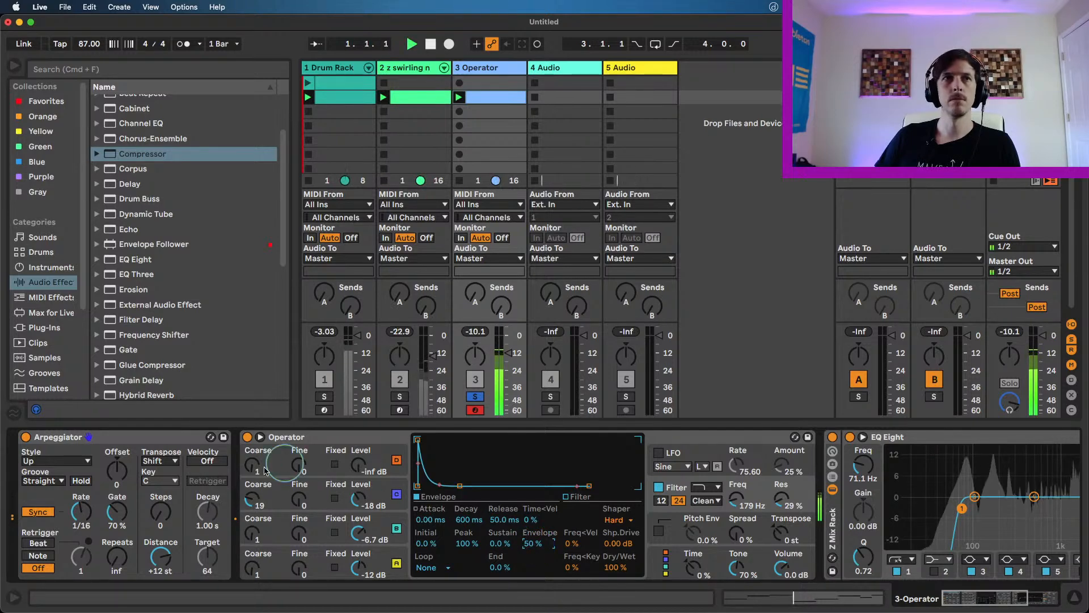
- Set Operator's oscillator D to a coarse tuning of 23 and turn its level down to -inf dB
{"action": "left_click_drag", "start_coordinate": [359, 468], "coordinate": [358, 468]}
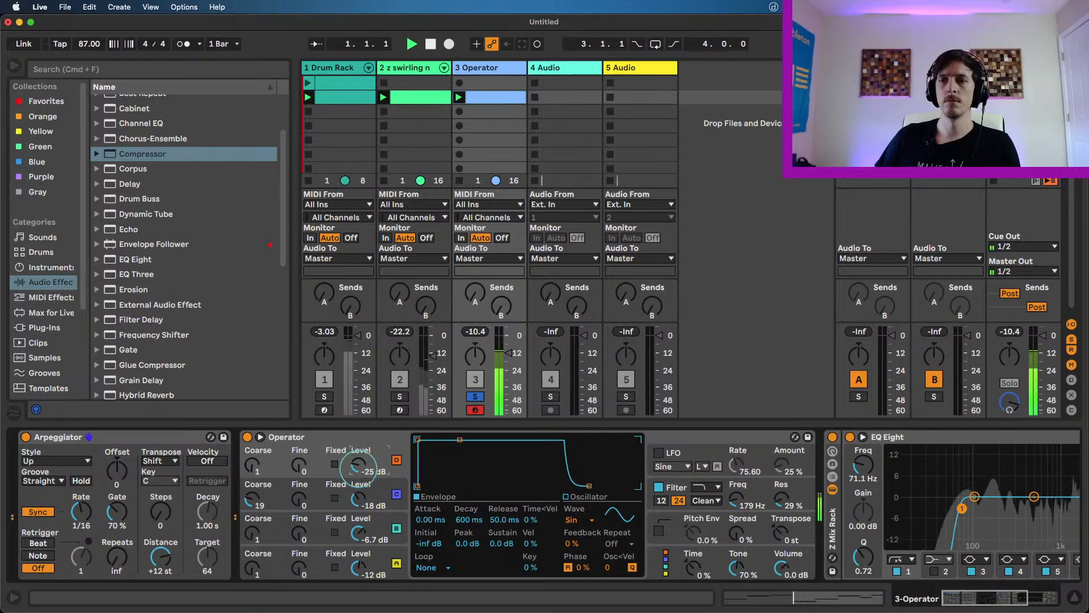
{"action": "left_click_drag", "start_coordinate": [252, 467], "coordinate": [252, 446]}
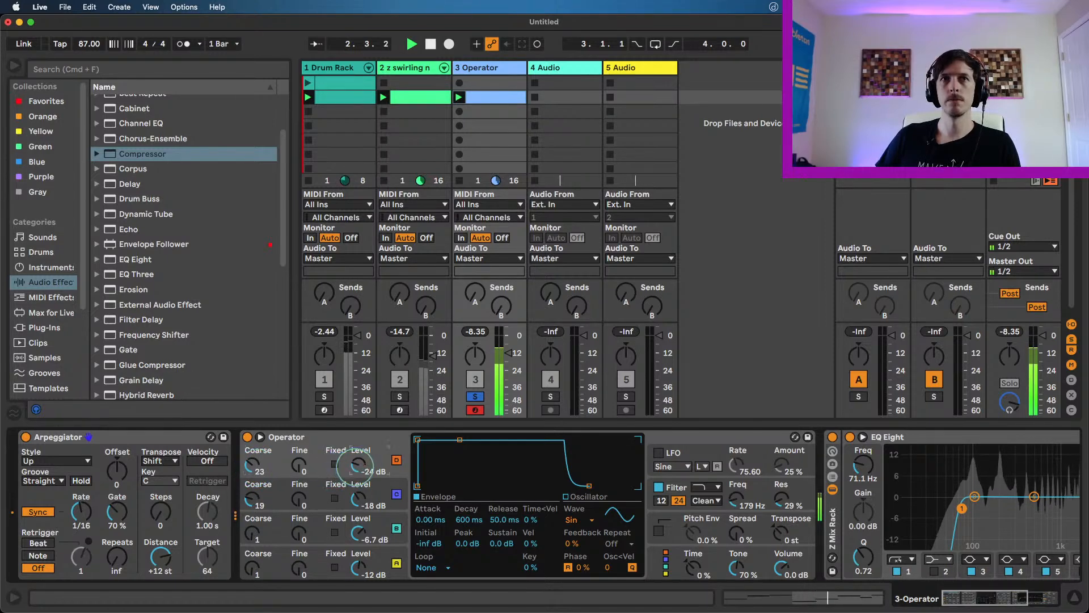
{"action": "left_click_drag", "start_coordinate": [350, 470], "coordinate": [350, 493]}
- Add Redux after Operator with a 3.03 kHz rate and 43% dry/wet
{"action": "scroll", "coordinate": [134, 284], "scroll_direction": "down", "scroll_amount": 5}
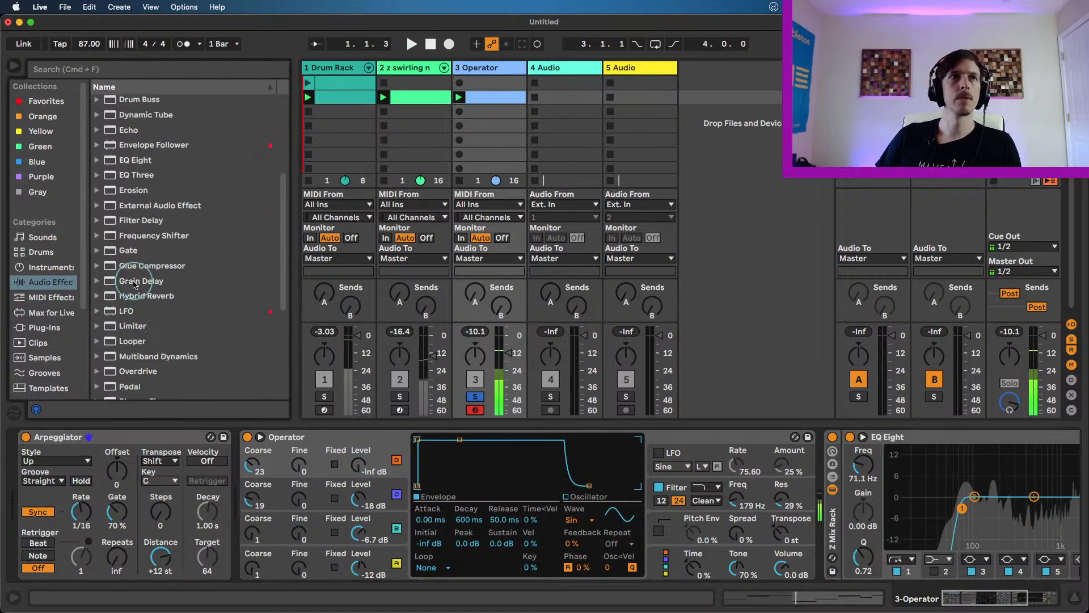
{"action": "scroll", "coordinate": [134, 283], "scroll_direction": "down", "scroll_amount": 6}
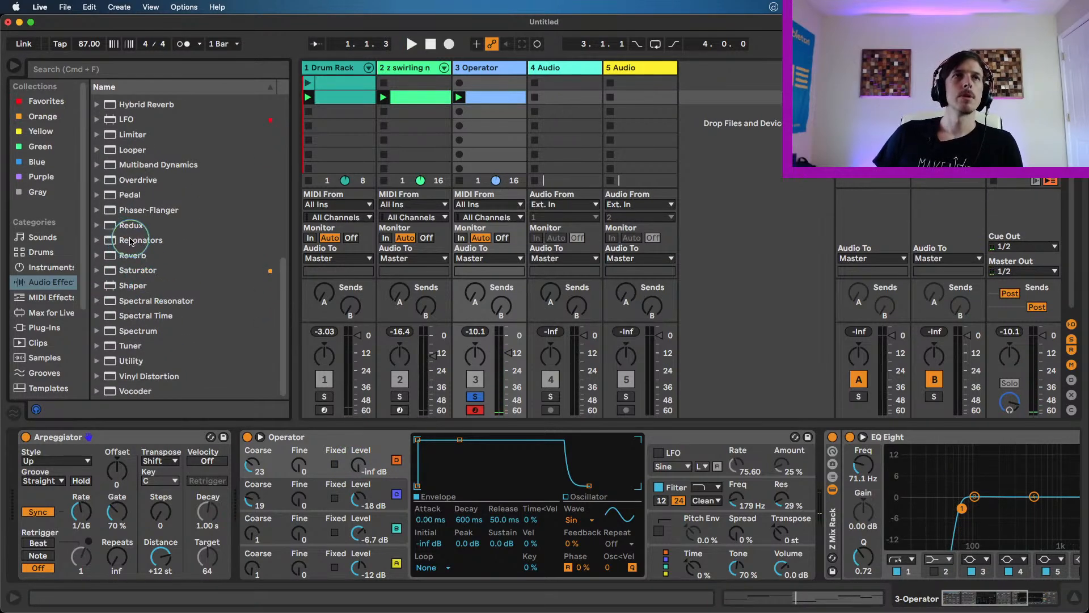
{"action": "left_click", "coordinate": [131, 225]}
{"action": "left_click_drag", "start_coordinate": [783, 500], "coordinate": [852, 476]}
{"action": "key", "text": "space"}
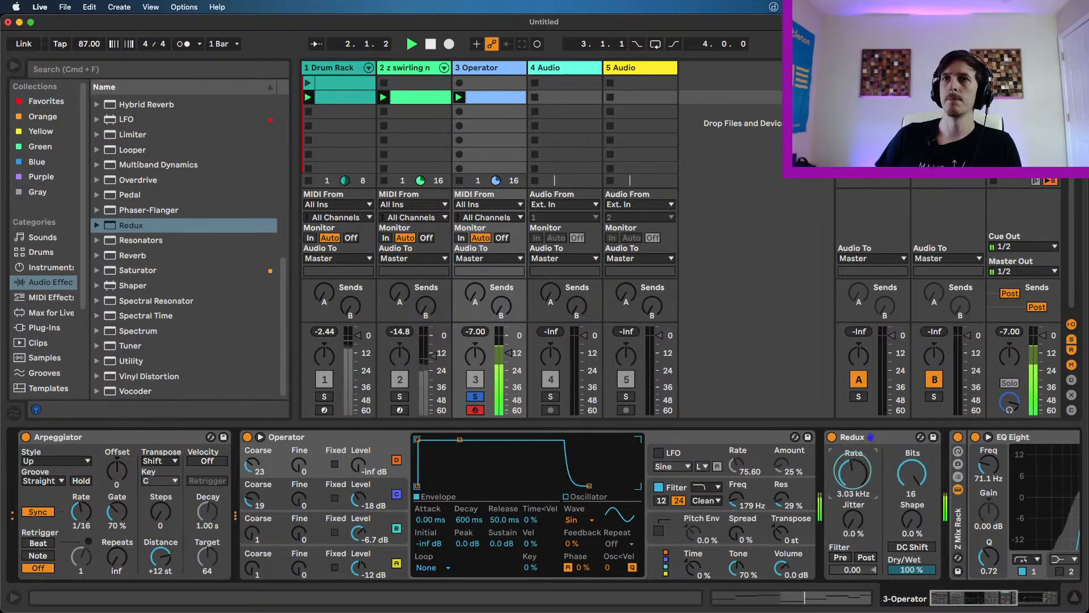
{"action": "left_click", "coordinate": [865, 558]}
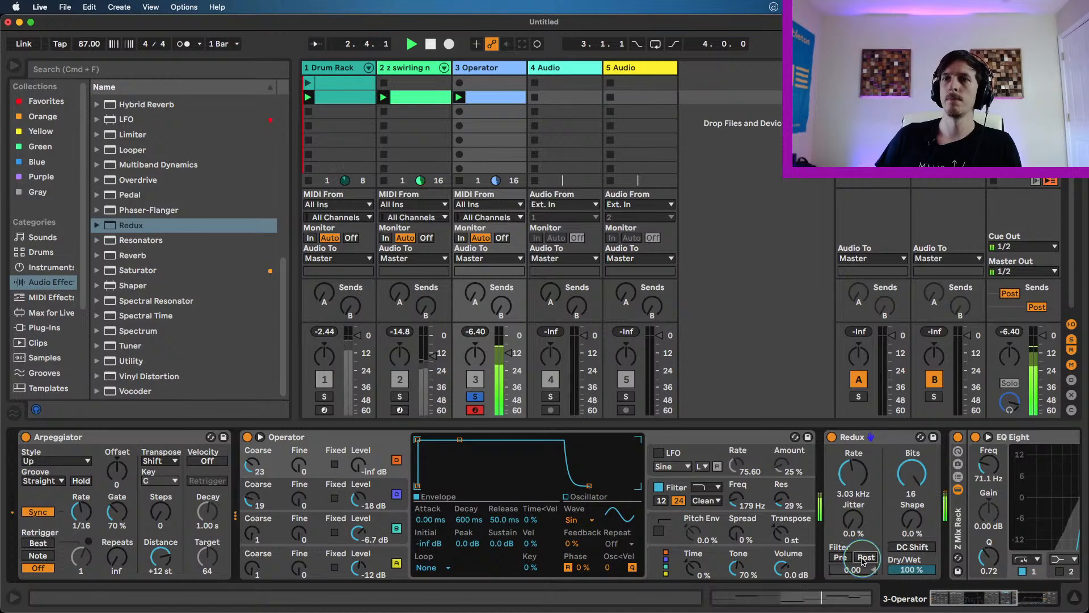
{"action": "left_click_drag", "start_coordinate": [910, 569], "coordinate": [906, 572]}
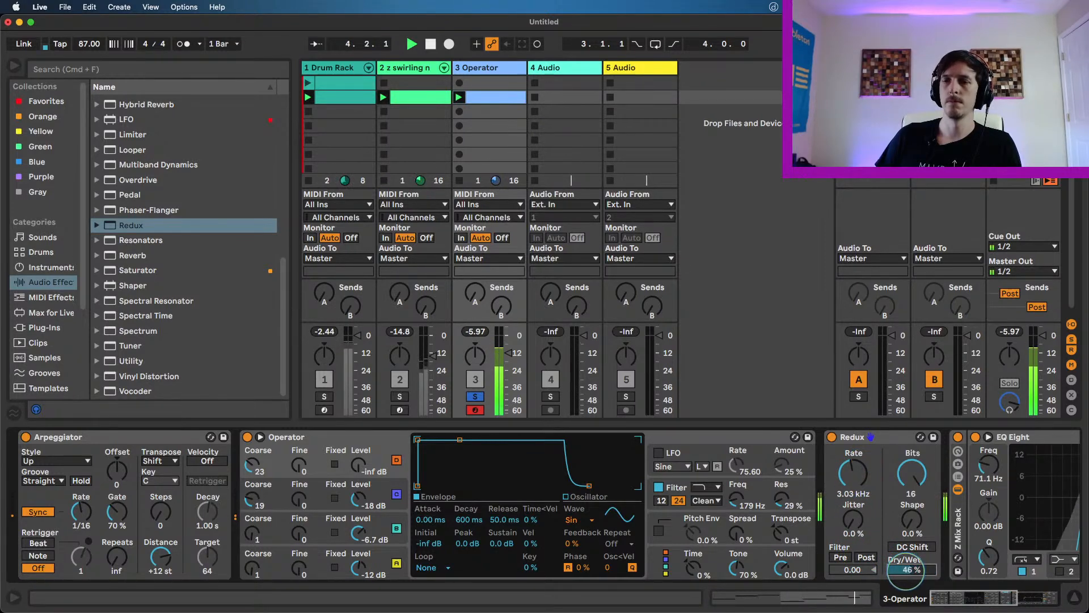
{"action": "left_click_drag", "start_coordinate": [906, 569], "coordinate": [906, 573]}
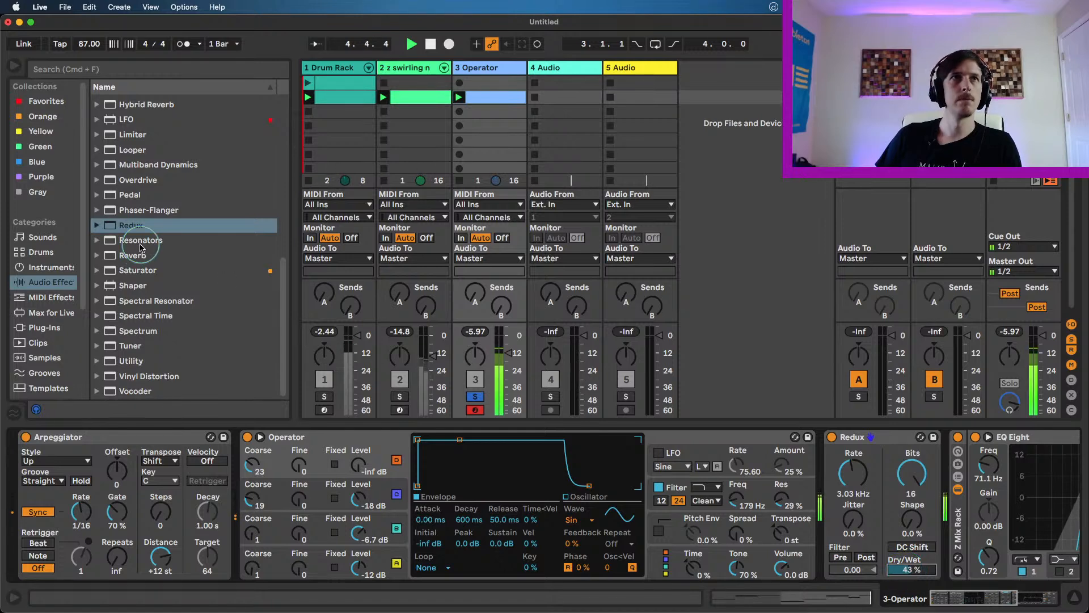
- Insert an Echo effect between Operator and Redux
{"action": "scroll", "coordinate": [146, 261], "scroll_direction": "up", "scroll_amount": 3}
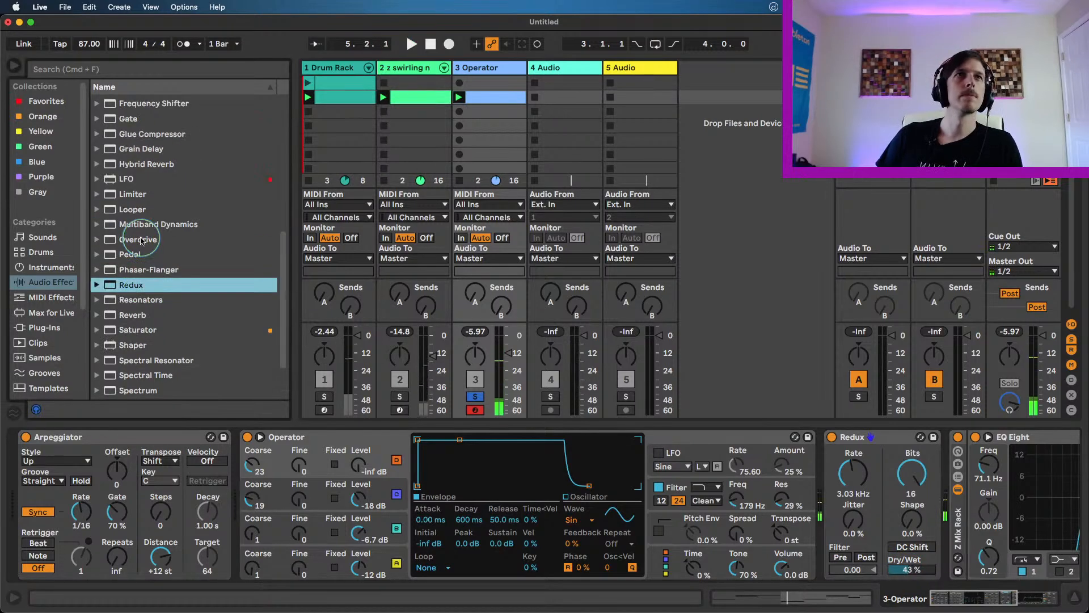
{"action": "scroll", "coordinate": [162, 312], "scroll_direction": "up", "scroll_amount": 6}
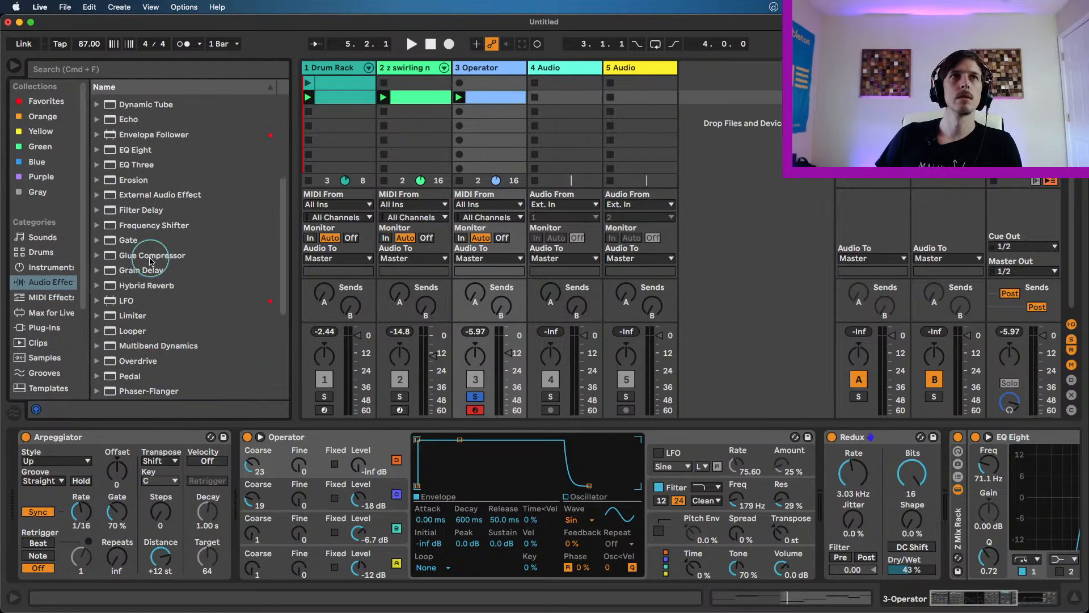
{"action": "scroll", "coordinate": [170, 272], "scroll_direction": "down", "scroll_amount": 4}
{"action": "scroll", "coordinate": [187, 278], "scroll_direction": "up", "scroll_amount": 1}
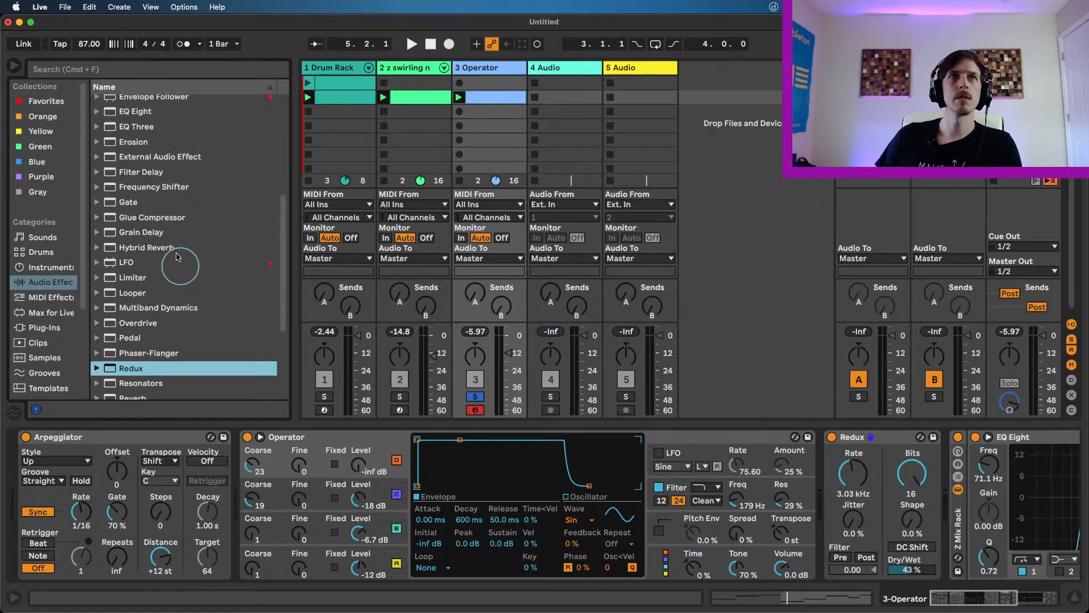
{"action": "scroll", "coordinate": [136, 135], "scroll_direction": "up", "scroll_amount": 2}
{"action": "left_click_drag", "start_coordinate": [129, 132], "coordinate": [752, 494]}
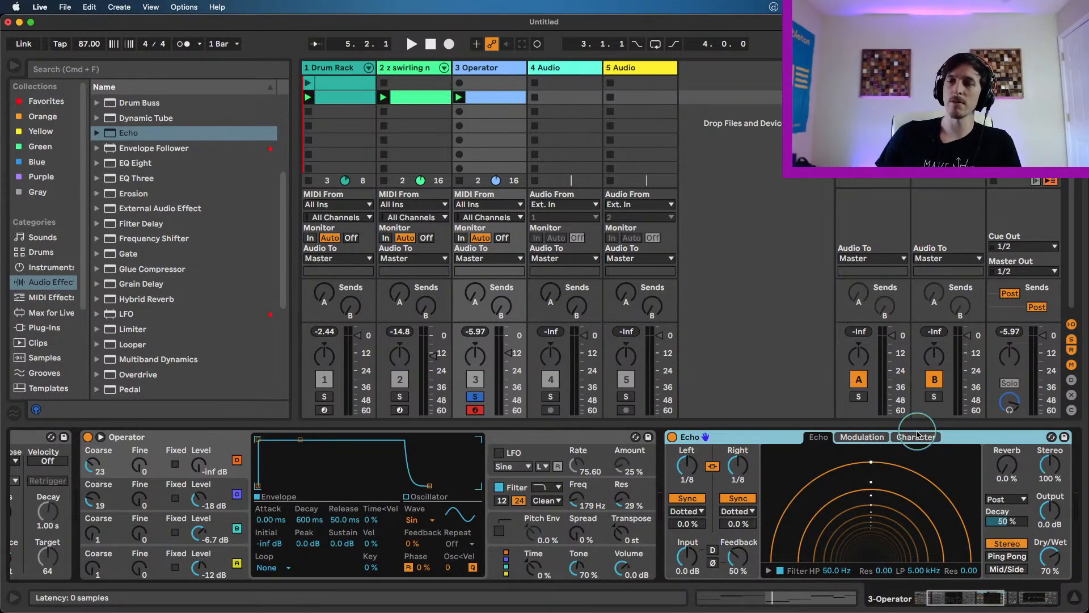
- Set Echo to 27% dry/wet, dotted 1/16 delay times, 42% feedback and 26% reverb
{"action": "key", "text": "space"}
{"action": "left_click_drag", "start_coordinate": [1052, 557], "coordinate": [1056, 562]}
{"action": "key", "text": "space"}
{"action": "left_click", "coordinate": [745, 478]}
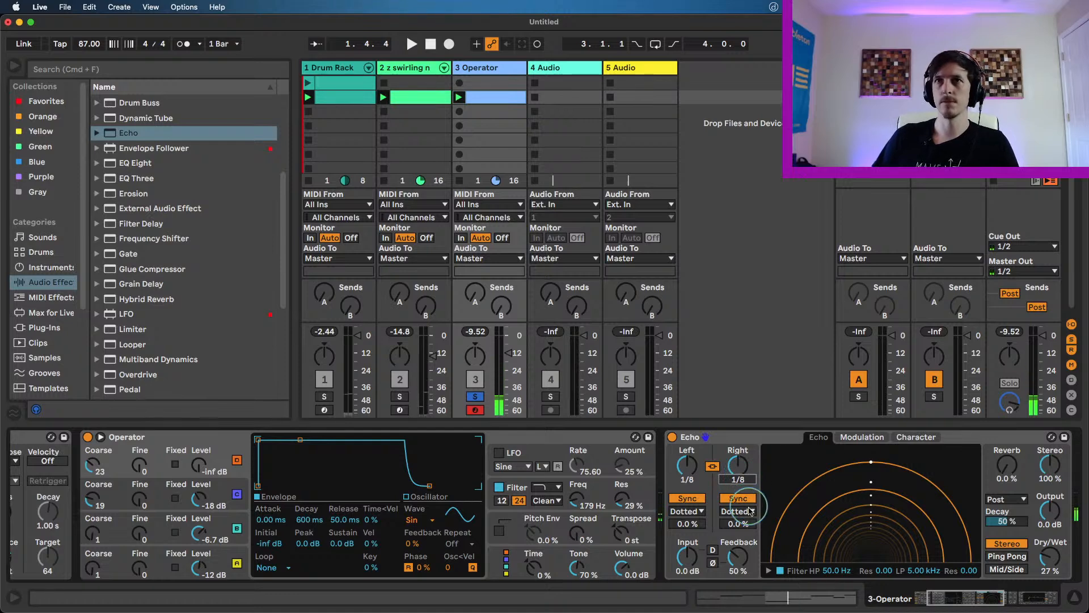
{"action": "key", "text": "Down"}
{"action": "key", "text": "space"}
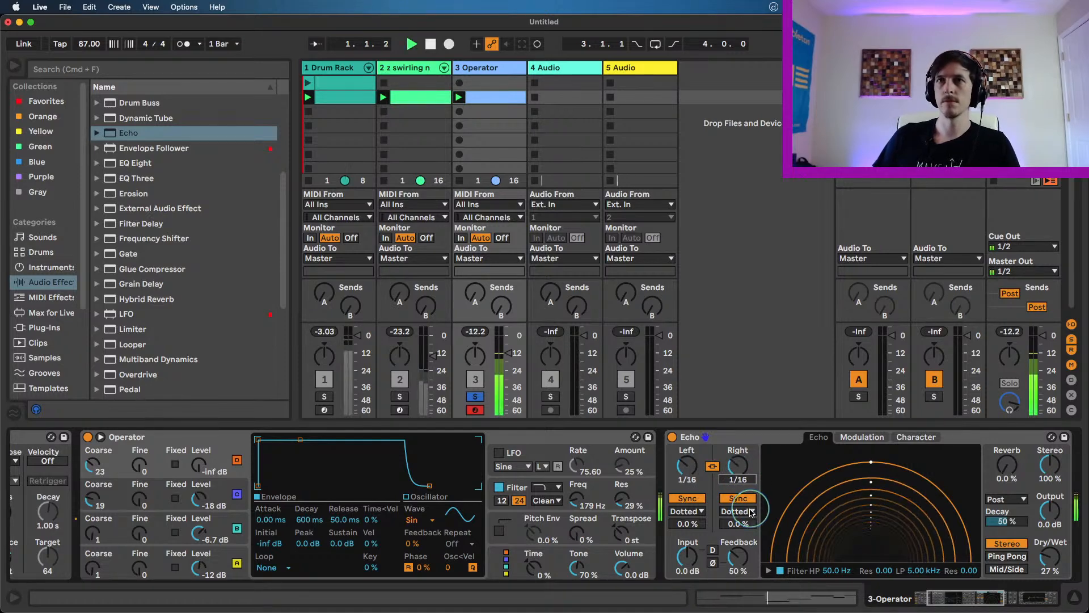
{"action": "left_click", "coordinate": [739, 560]}
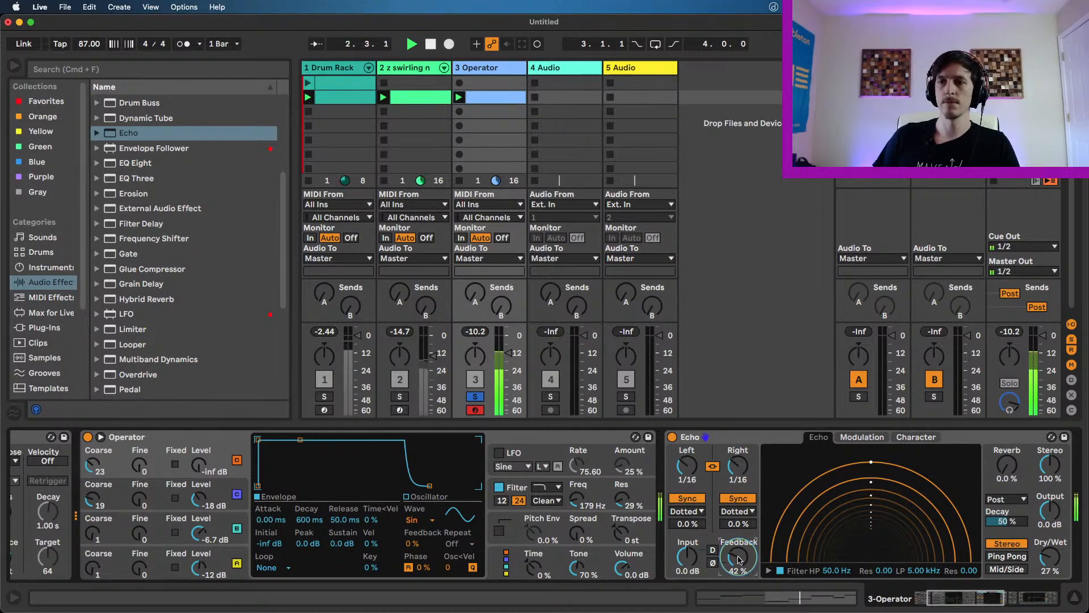
{"action": "left_click_drag", "start_coordinate": [1007, 465], "coordinate": [1007, 449]}
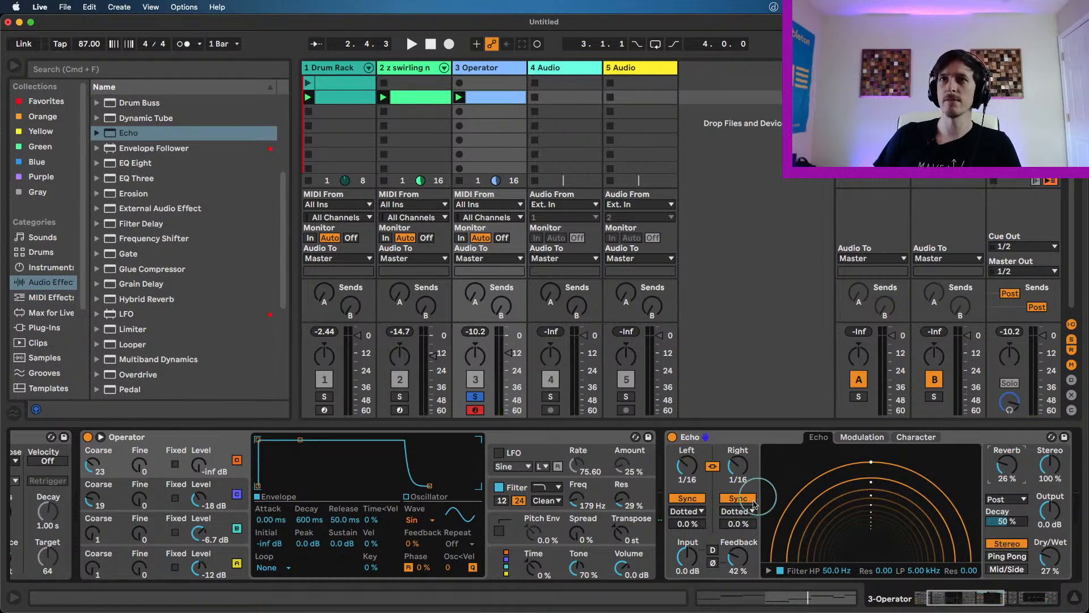
- Change Echo's delay times to 1/8 triplets and its dry/wet to 20%
{"action": "left_click", "coordinate": [738, 511]}
{"action": "left_click", "coordinate": [739, 501]}
{"action": "key", "text": "space"}
{"action": "left_click_drag", "start_coordinate": [739, 467], "coordinate": [745, 469]}
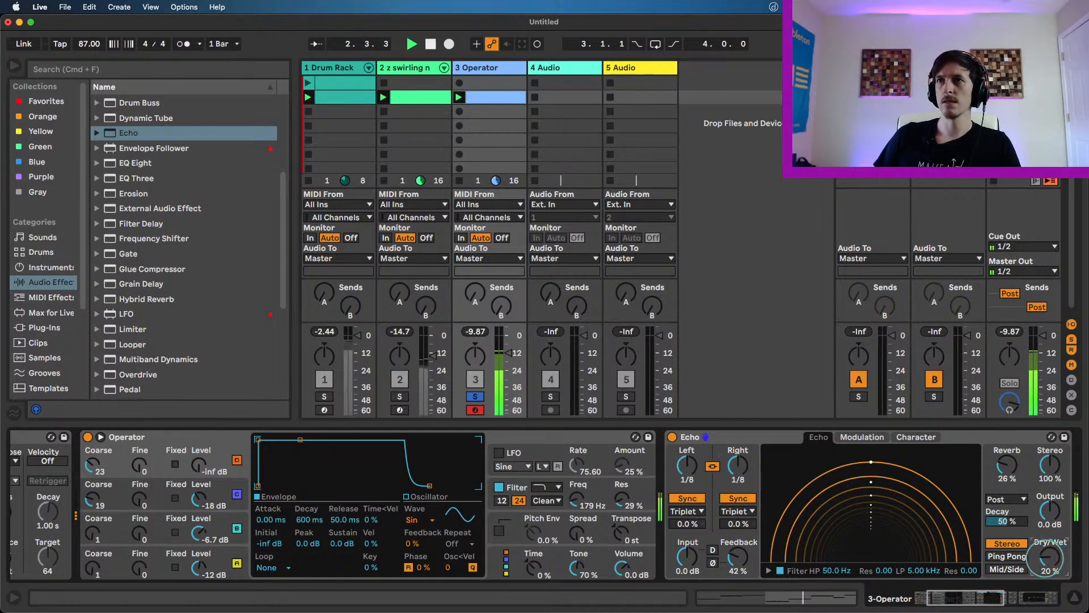
- Try Echo in Ping Pong mode with 29% feedback, and delete the Echo device
{"action": "left_click", "coordinate": [999, 557]}
{"action": "key", "text": "space"}
{"action": "left_click_drag", "start_coordinate": [741, 555], "coordinate": [742, 564]}
{"action": "key", "text": "space"}
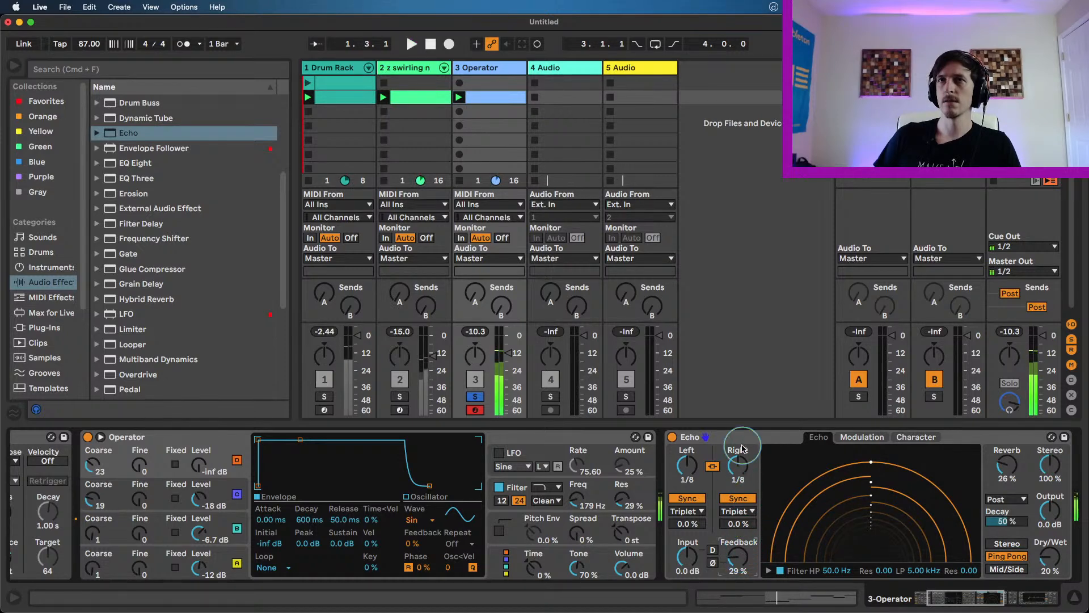
{"action": "left_click", "coordinate": [734, 441]}
{"action": "key", "text": "Delete"}
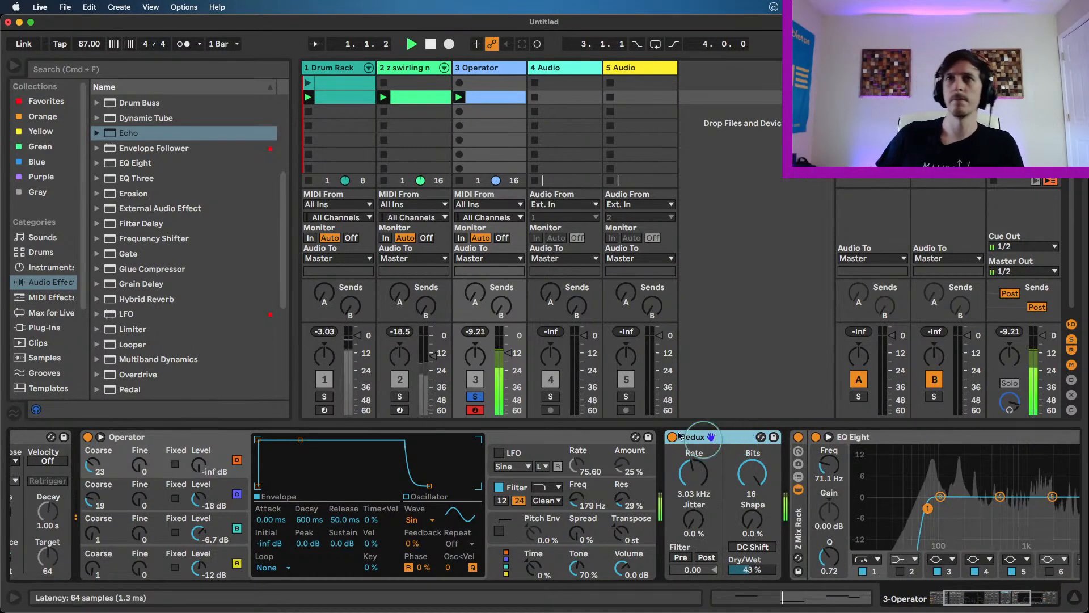
- Insert an Overdrive effect between Operator and Redux and start playback
{"action": "scroll", "coordinate": [134, 250], "scroll_direction": "up", "scroll_amount": 5}
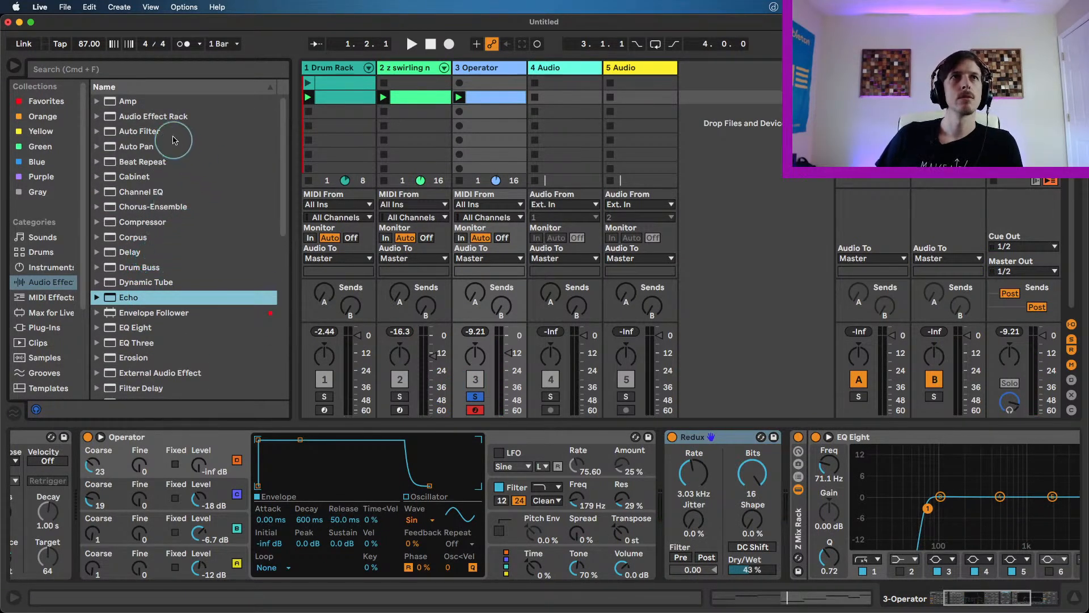
{"action": "left_click_drag", "start_coordinate": [285, 141], "coordinate": [255, 254]}
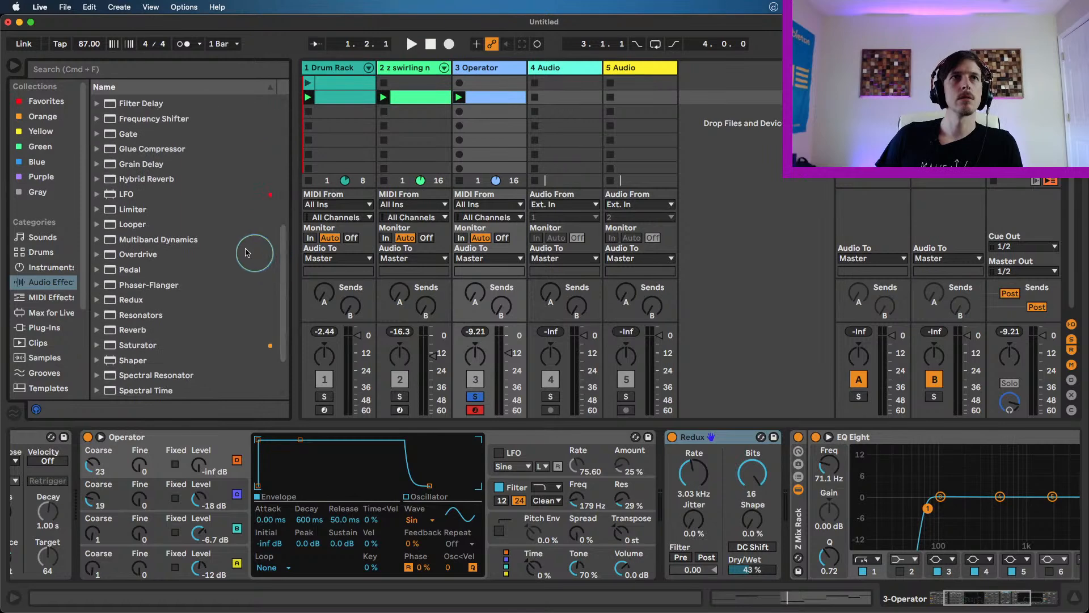
{"action": "left_click", "coordinate": [133, 257]}
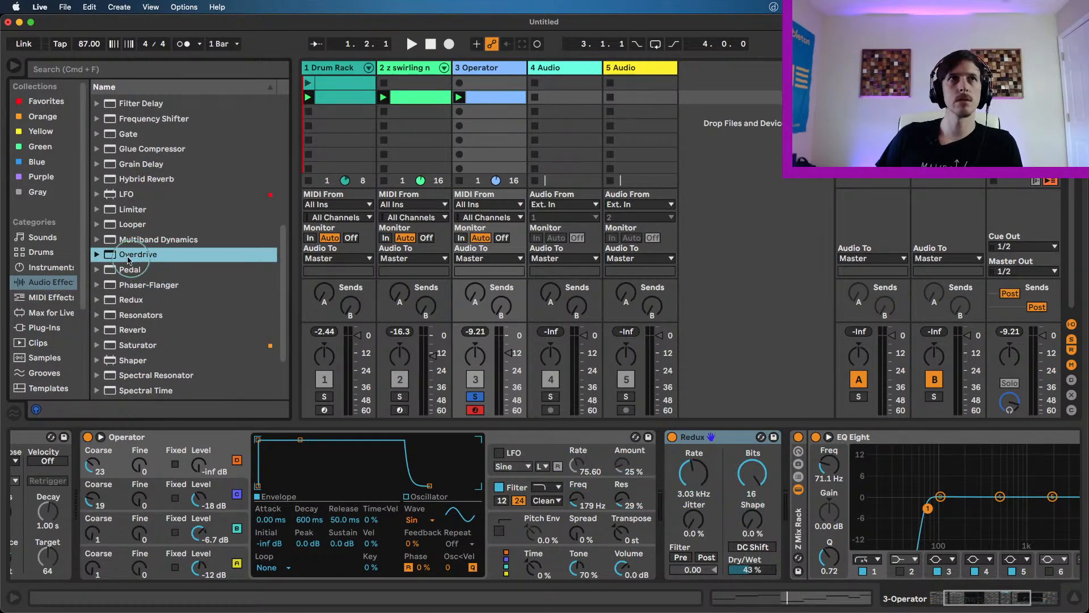
{"action": "left_click_drag", "start_coordinate": [118, 255], "coordinate": [706, 489]}
{"action": "key", "text": "space"}
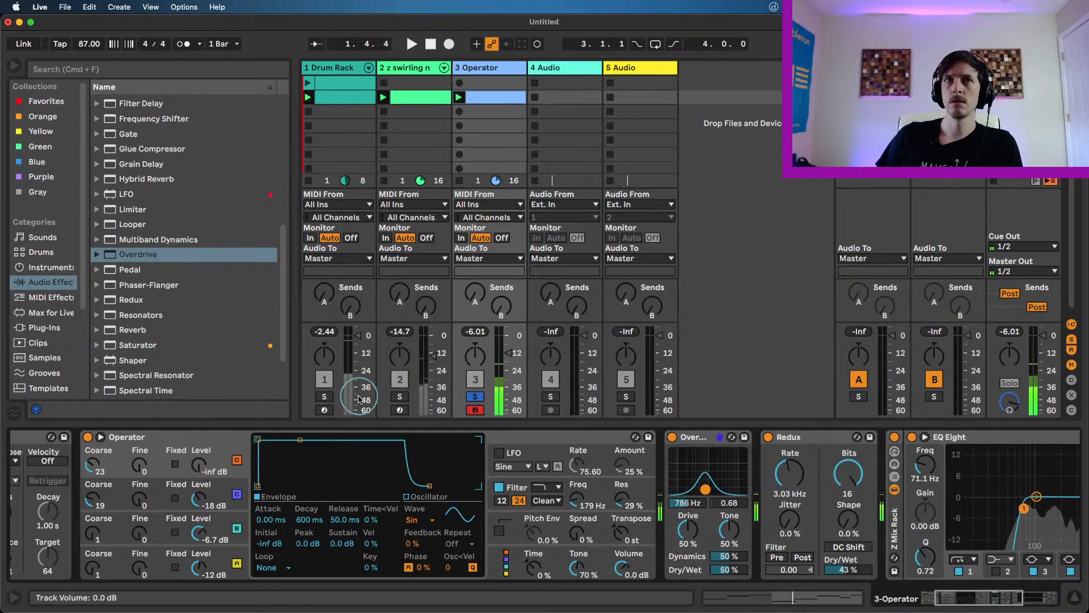
- Solo the Drum Rack alongside Operator and set Overdrive to 1.46 kHz, 0.50 bandwidth and 31% dry/wet, and Redux to 29% dry/wet
{"action": "left_click", "coordinate": [325, 397]}
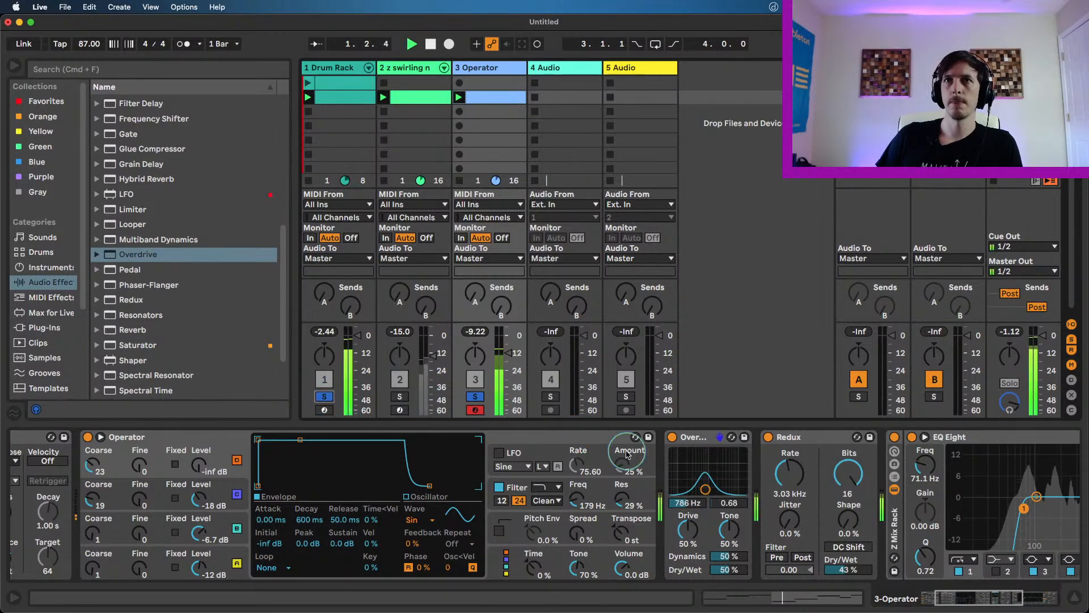
{"action": "left_click_drag", "start_coordinate": [705, 489], "coordinate": [701, 487]}
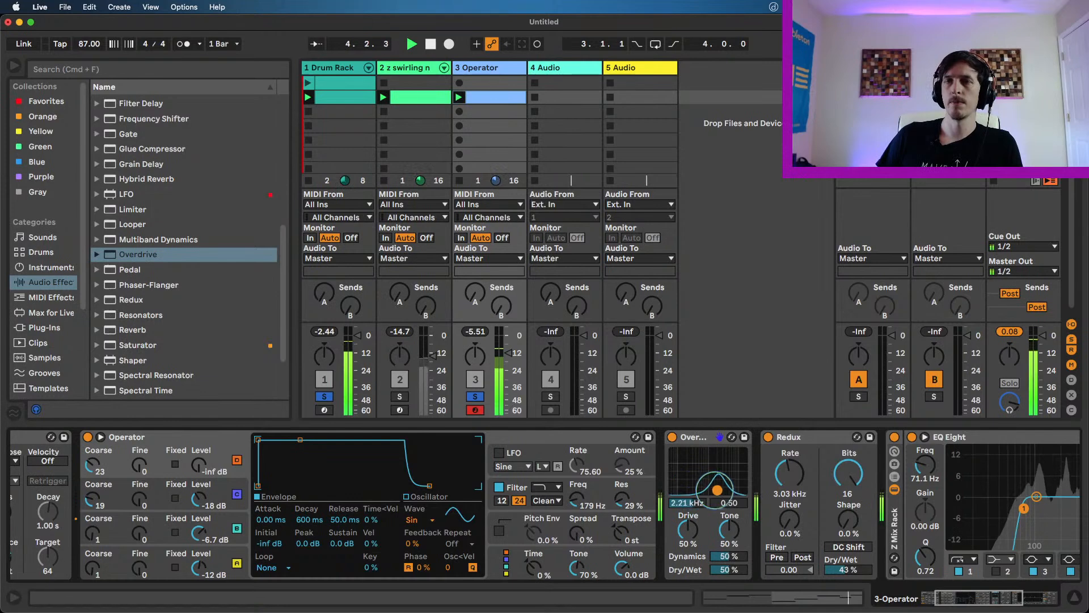
{"action": "left_click_drag", "start_coordinate": [712, 490], "coordinate": [713, 490]}
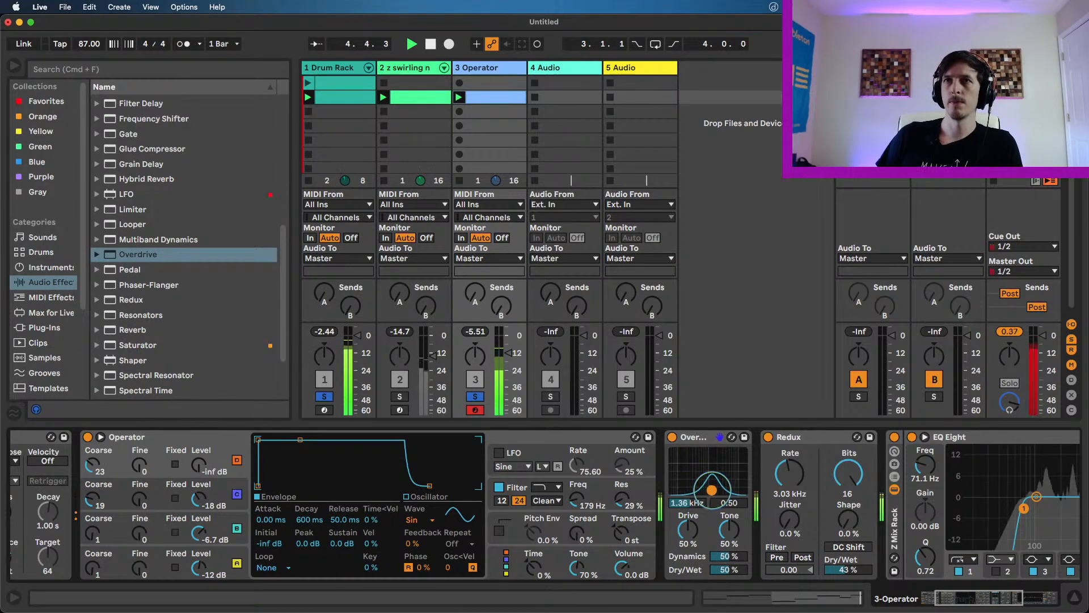
{"action": "left_click", "coordinate": [853, 569]}
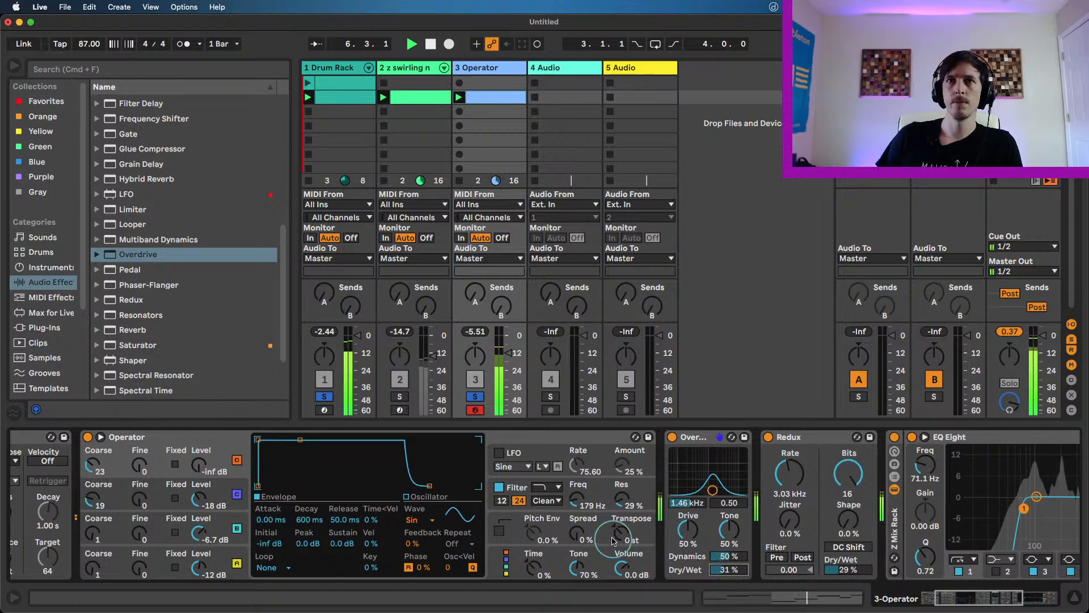
- Set Operator's filter frequency to 255 Hz and clear the track solos
{"action": "left_click_drag", "start_coordinate": [576, 507], "coordinate": [576, 500]}
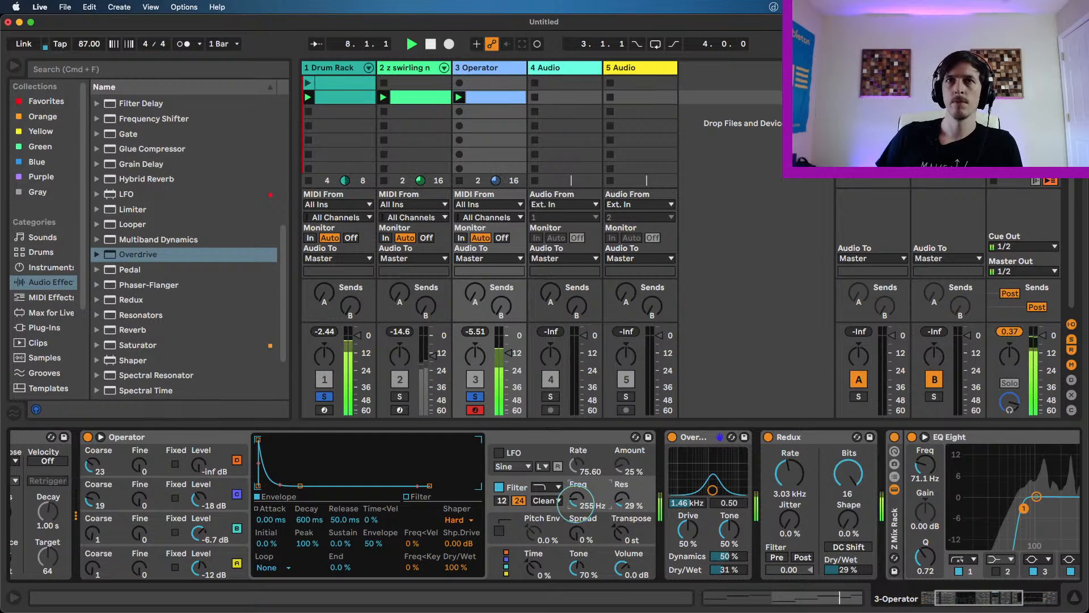
{"action": "left_click", "coordinate": [326, 396]}
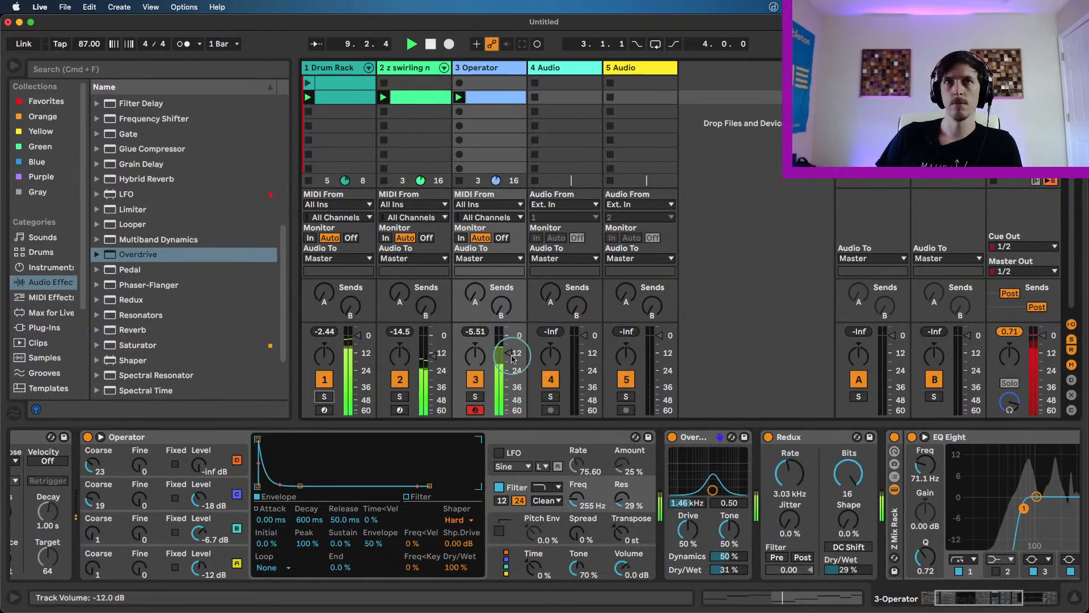
- Lower the Operator track's volume to -16.0 dB, raise its oscillator D level to -6.2 dB and stop playback
{"action": "left_click_drag", "start_coordinate": [511, 354], "coordinate": [504, 355]}
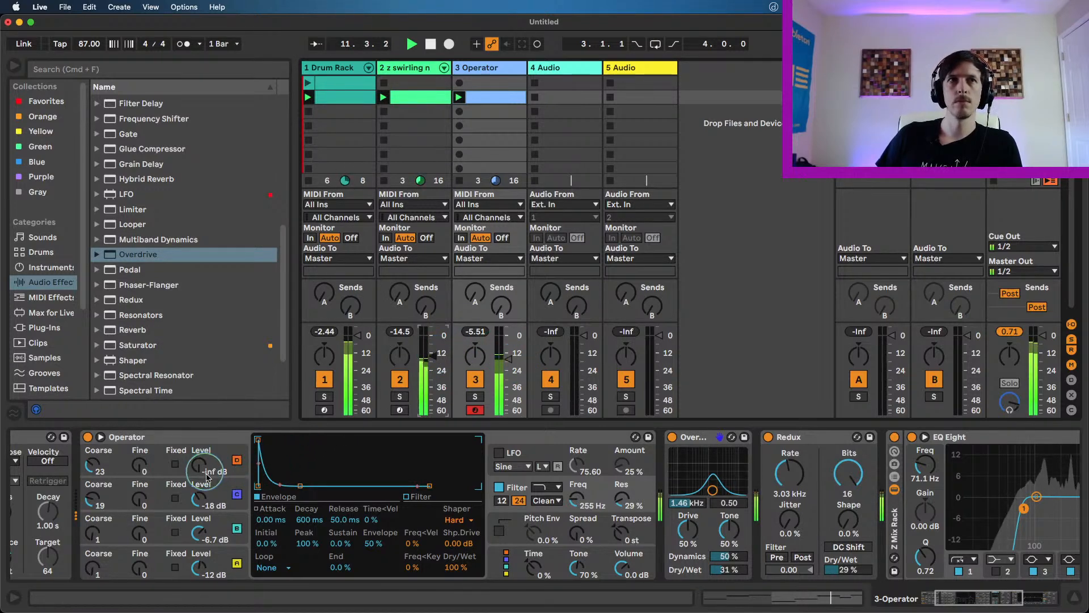
{"action": "left_click_drag", "start_coordinate": [203, 472], "coordinate": [203, 456]}
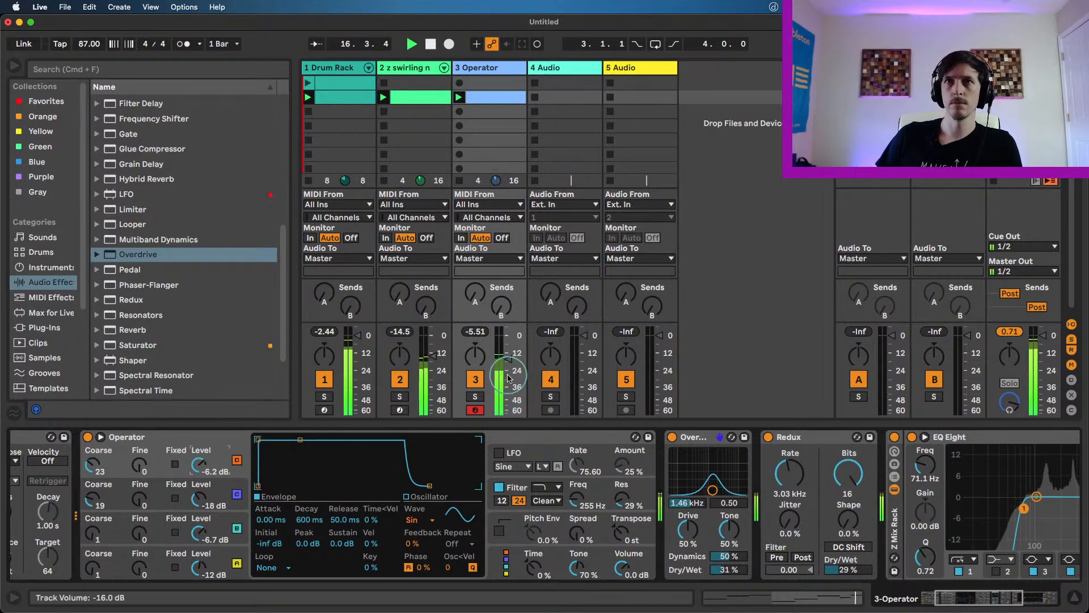
{"action": "key", "text": "space"}
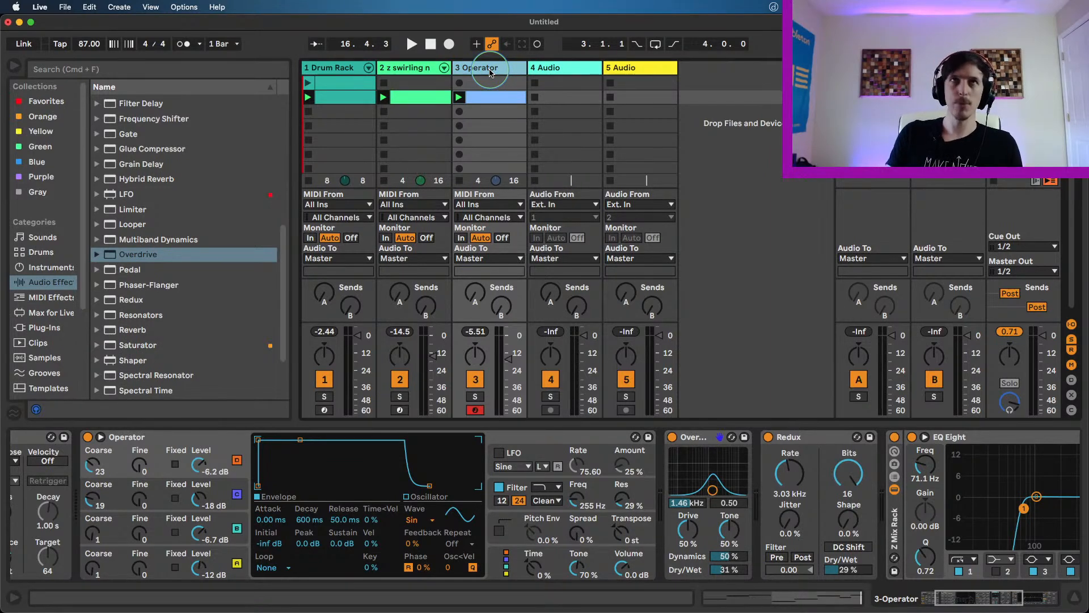
- Insert a MIDI track after the Operator track, delete its default mix rack and arm it for recording
{"action": "key", "text": "super+shift+t"}
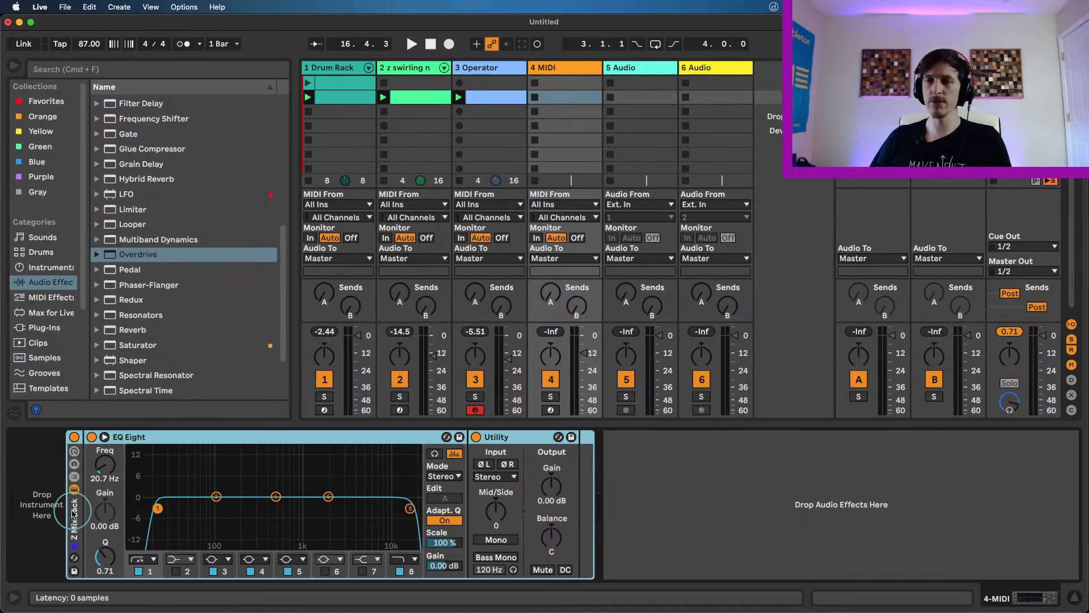
{"action": "key", "text": "Delete"}
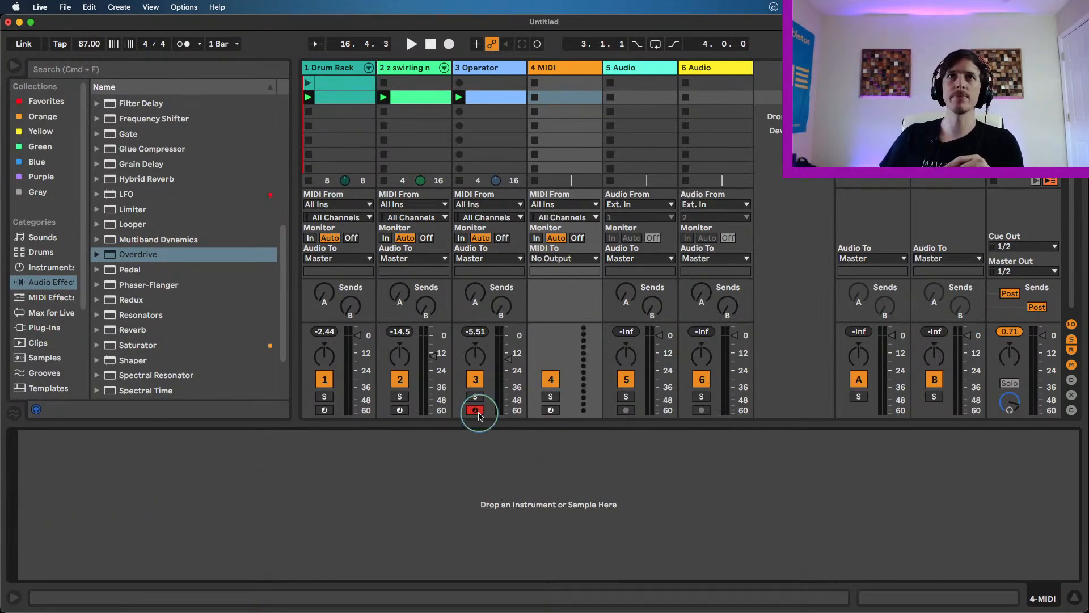
{"action": "left_click", "coordinate": [550, 410]}
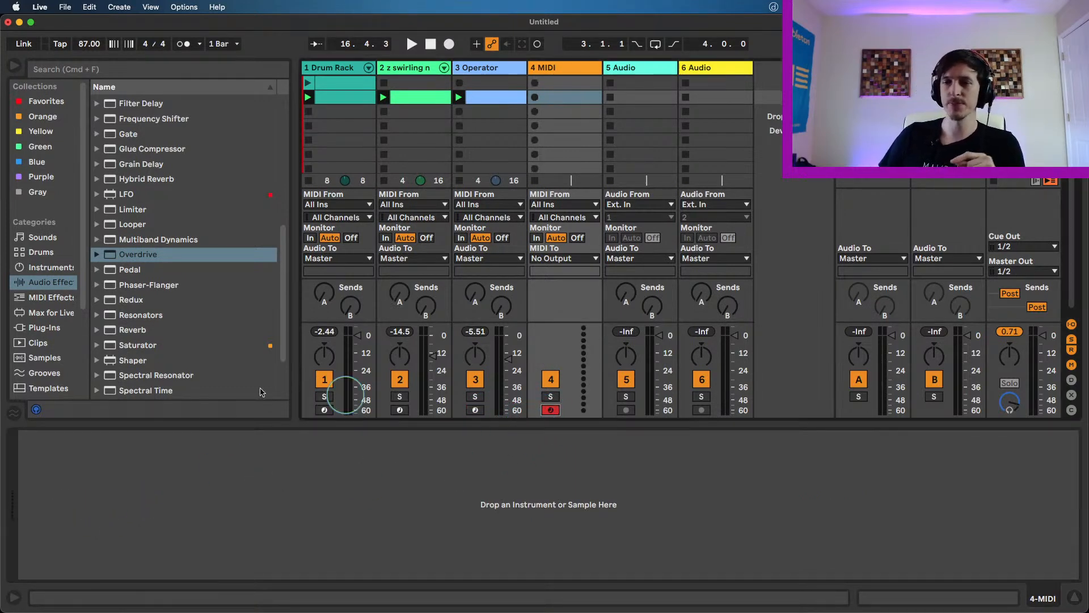
- Load a new Operator instrument onto the empty MIDI track and set its oscillator A wave to Tri
{"action": "left_click", "coordinate": [50, 267]}
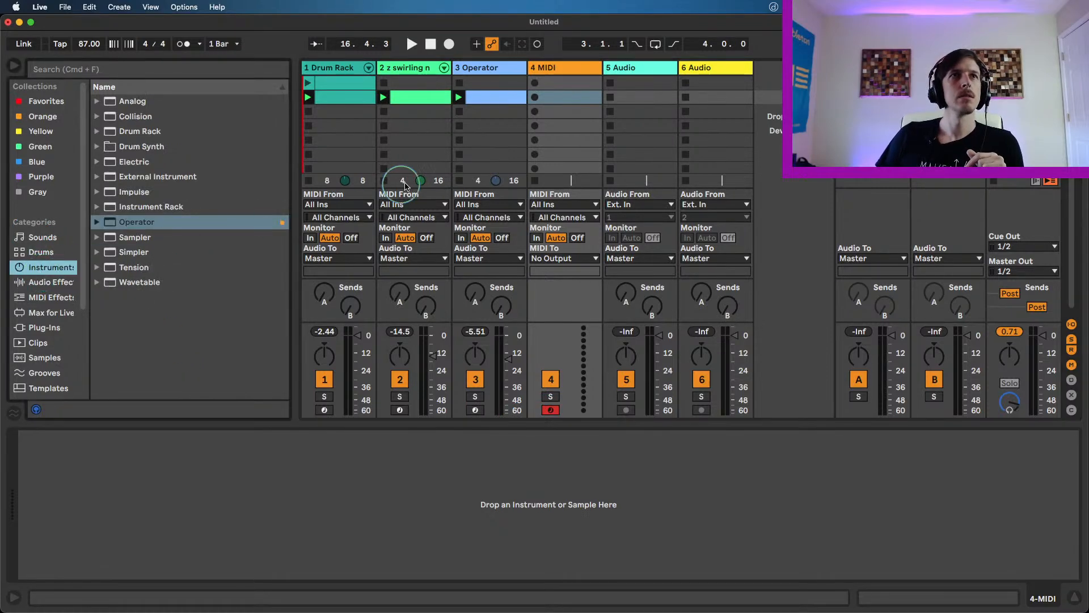
{"action": "key", "text": "space"}
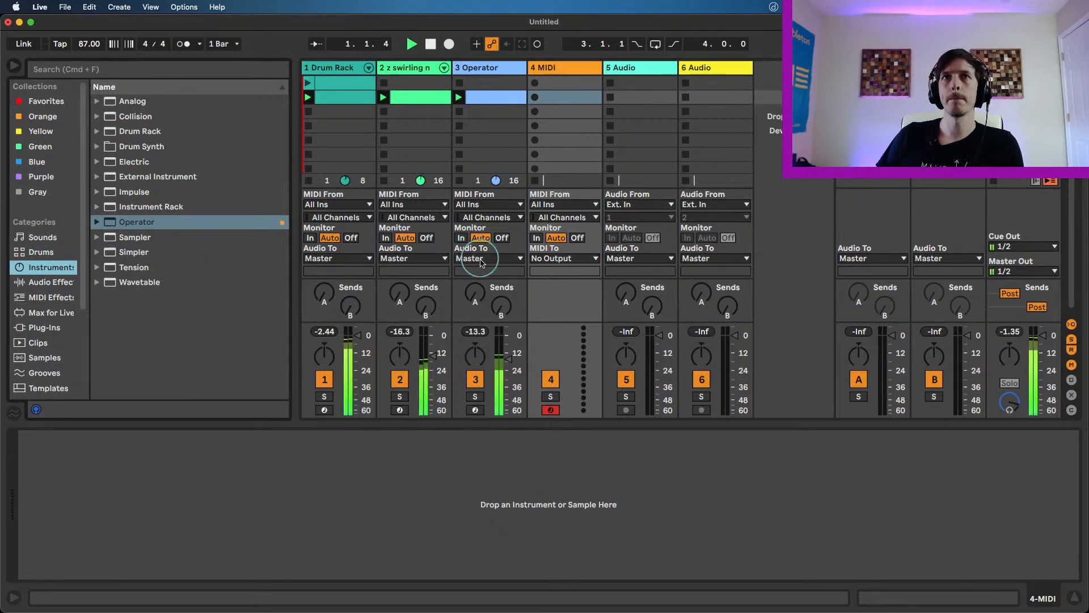
{"action": "left_click_drag", "start_coordinate": [142, 222], "coordinate": [562, 119]}
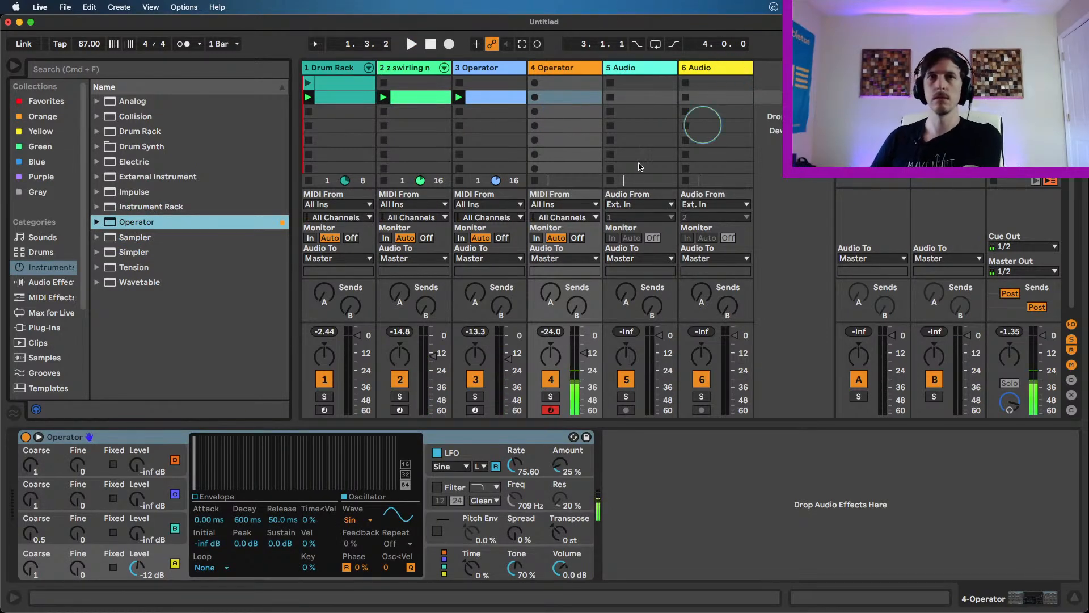
{"action": "left_click", "coordinate": [363, 520]}
{"action": "left_click", "coordinate": [360, 472]}
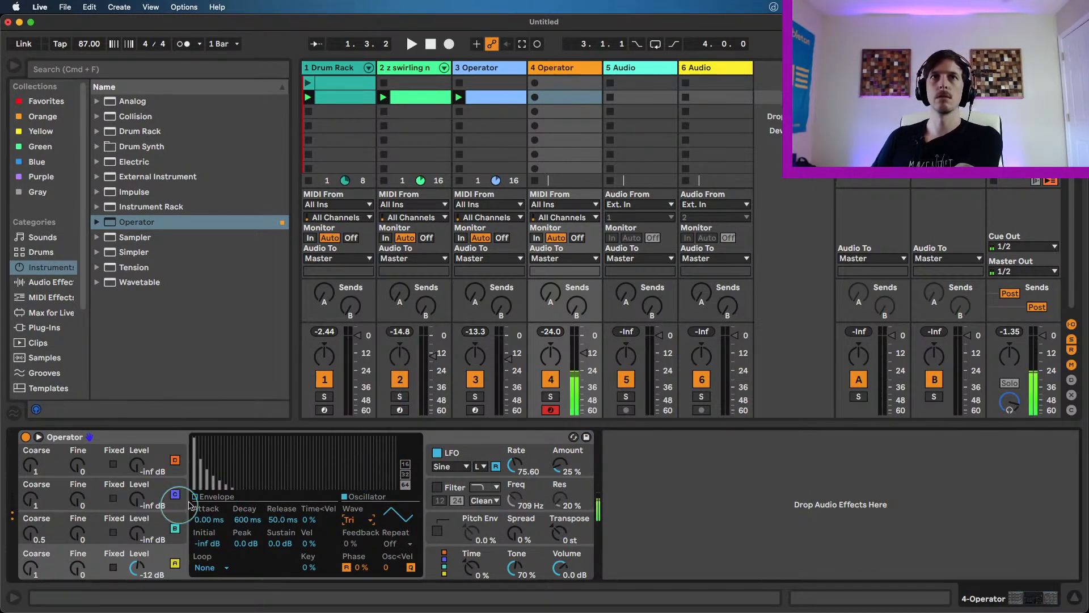
- Raise the new Operator track's volume slightly and enable Operator's pitch Glide with a 50.0 ms time
{"action": "left_click_drag", "start_coordinate": [584, 353], "coordinate": [582, 349]}
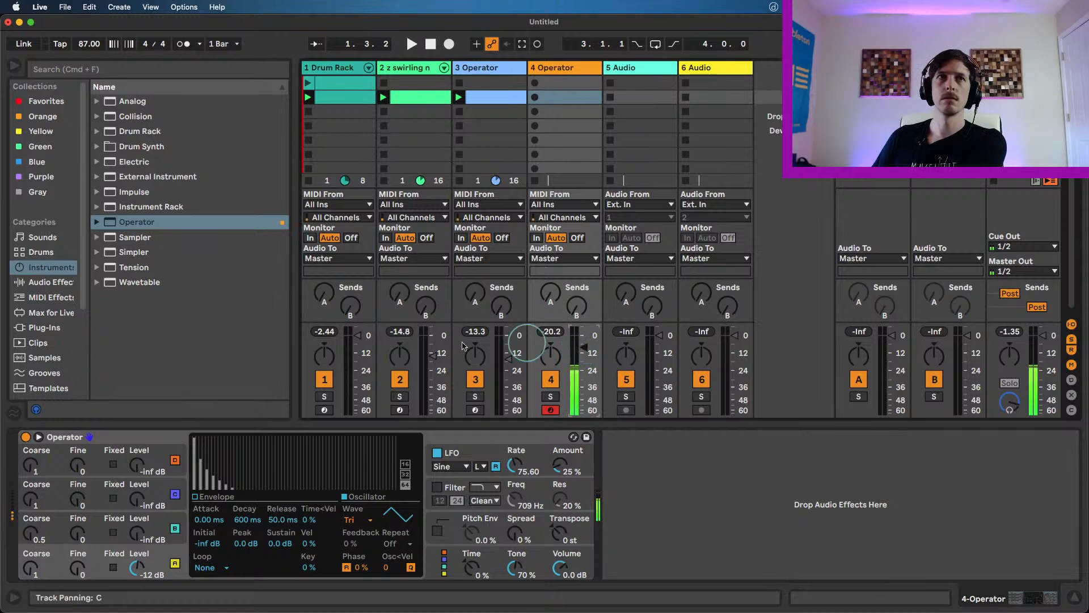
{"action": "left_click", "coordinate": [448, 532]}
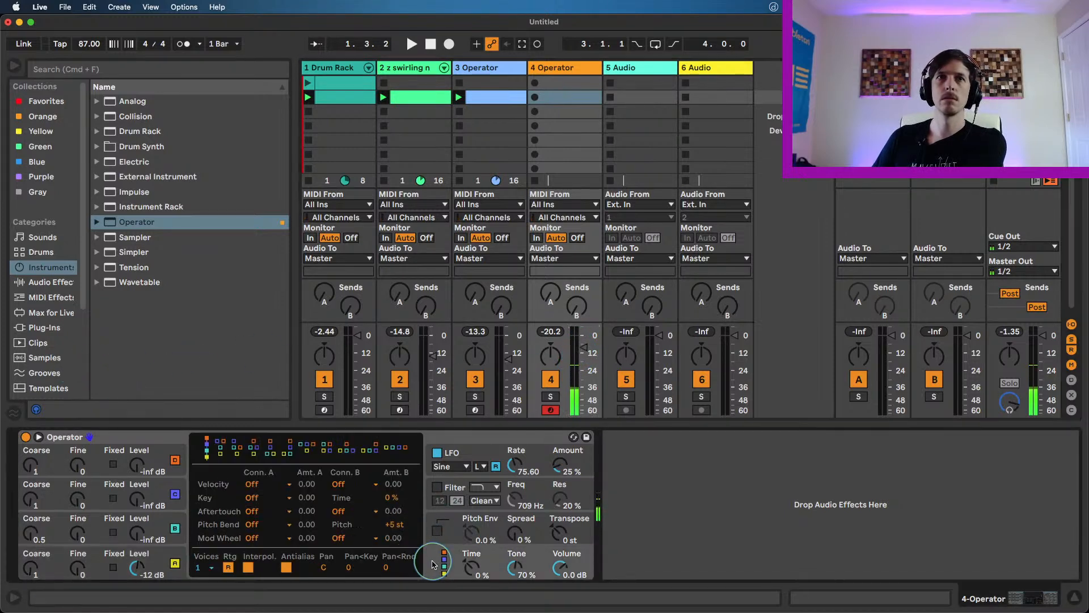
{"action": "left_click", "coordinate": [348, 567]}
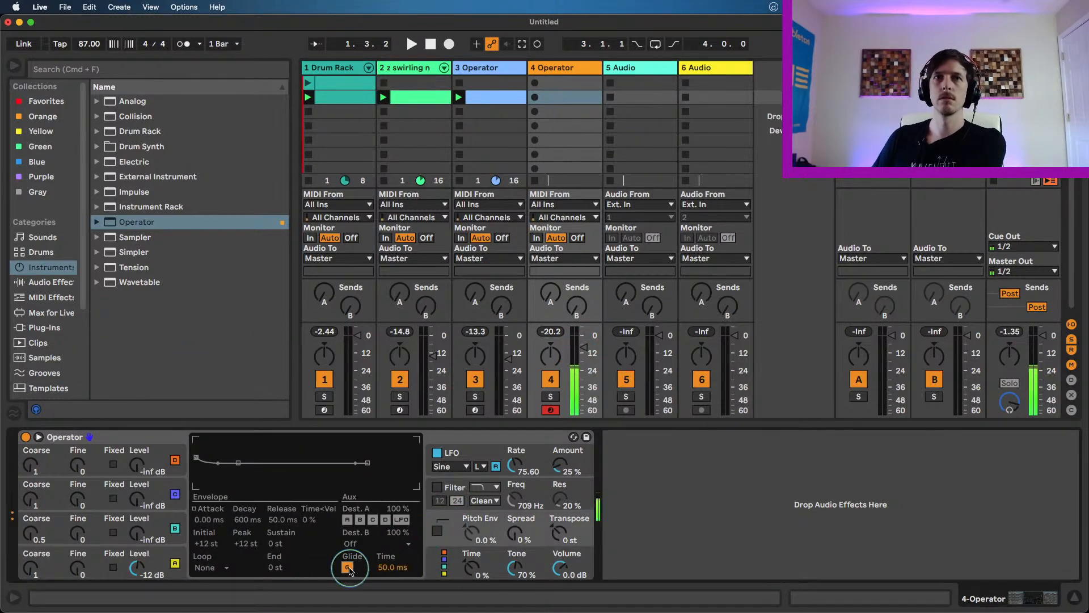
{"action": "left_click", "coordinate": [349, 567]}
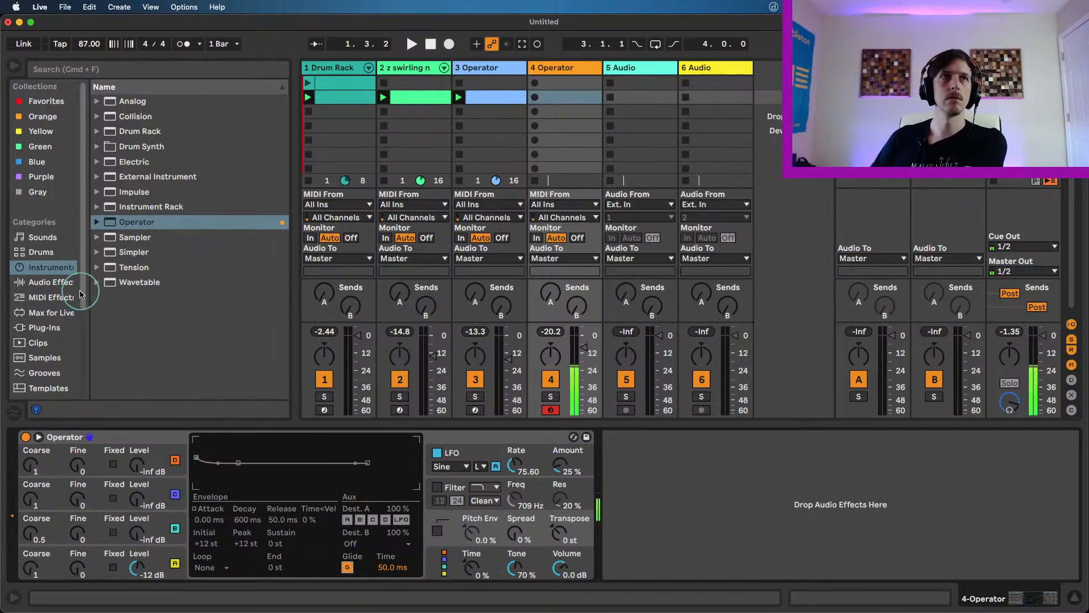
- Add a Redux audio effect after Operator on the new track
{"action": "left_click", "coordinate": [51, 282]}
{"action": "scroll", "coordinate": [176, 282], "scroll_direction": "down", "scroll_amount": 3}
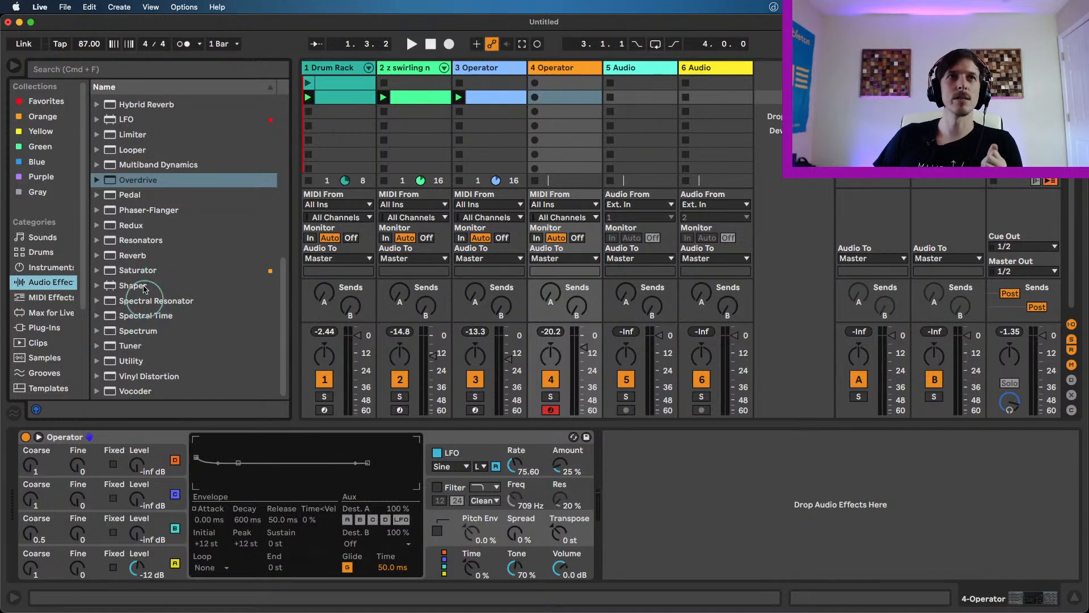
{"action": "double_click", "coordinate": [131, 225]}
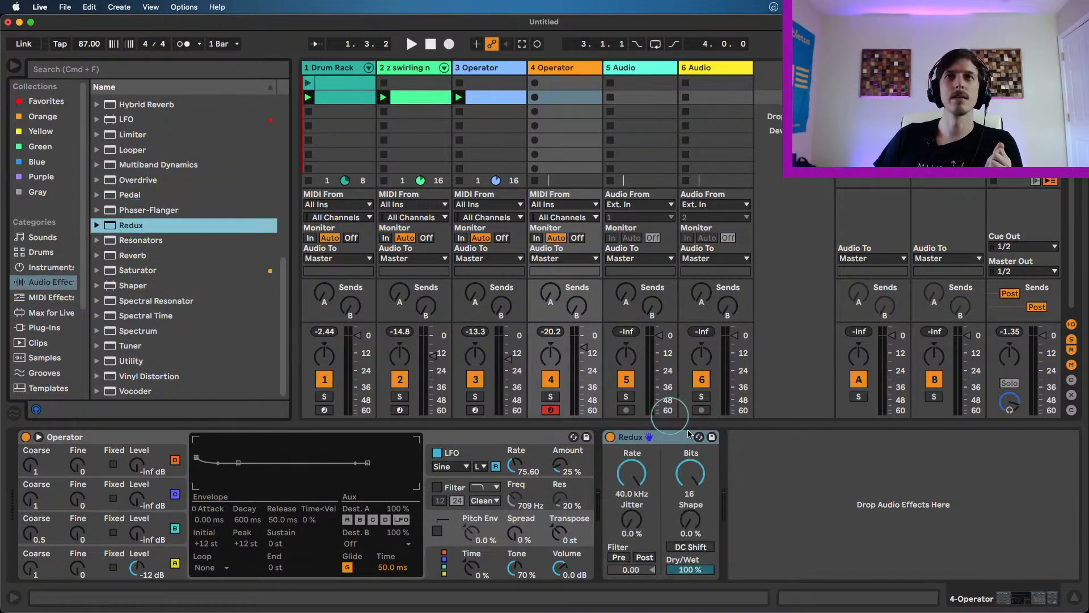
- Try Redux with 6.6% Jitter at the 40.0 kHz rate, and return Jitter to 0%
{"action": "left_click", "coordinate": [636, 527]}
{"action": "left_click_drag", "start_coordinate": [635, 518], "coordinate": [634, 518]}
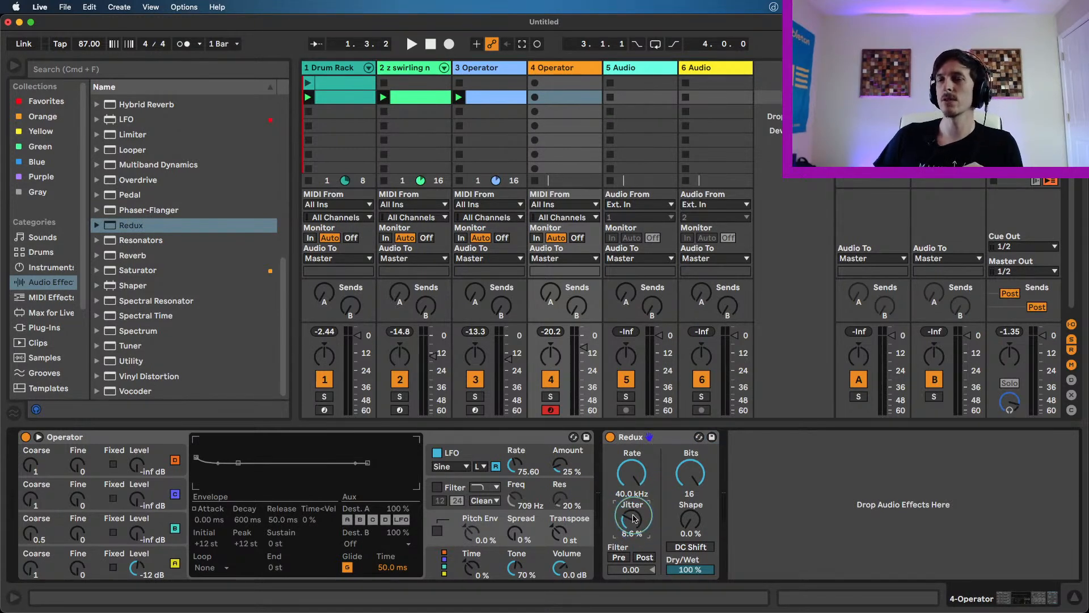
{"action": "left_click", "coordinate": [634, 475]}
{"action": "left_click_drag", "start_coordinate": [631, 473], "coordinate": [631, 464]}
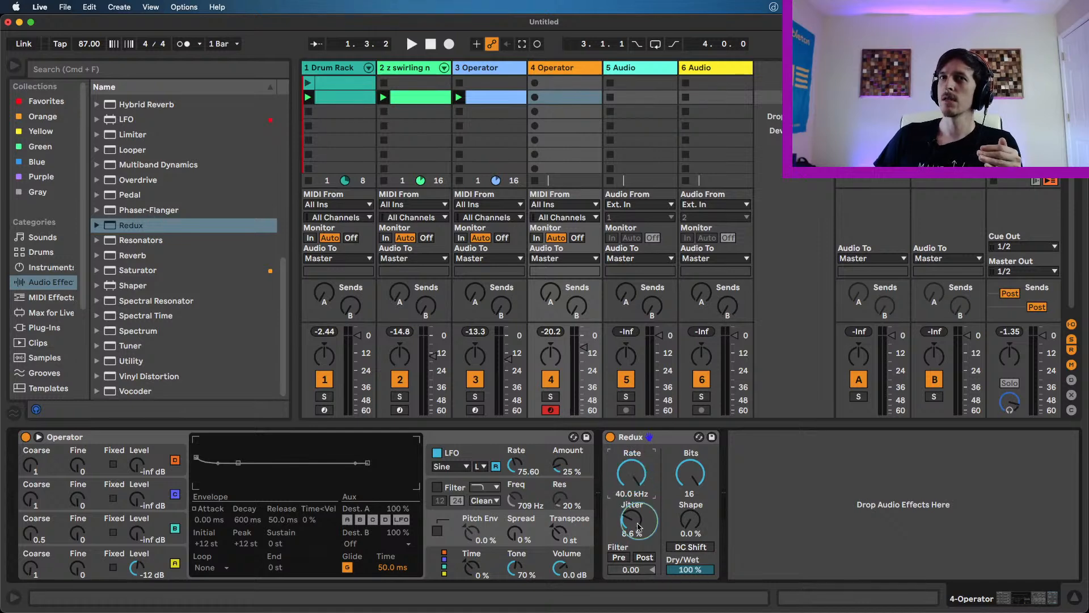
{"action": "left_click_drag", "start_coordinate": [633, 519], "coordinate": [633, 531]}
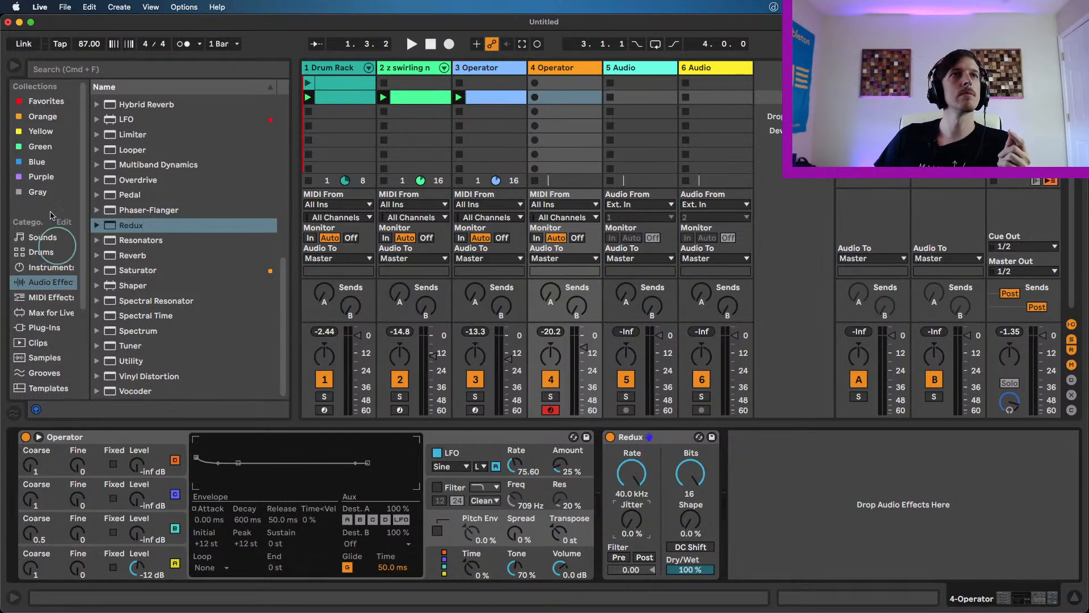
- Try adding an LFO device after Redux to modulate its Jitter, and delete the LFO
{"action": "left_click", "coordinate": [47, 101]}
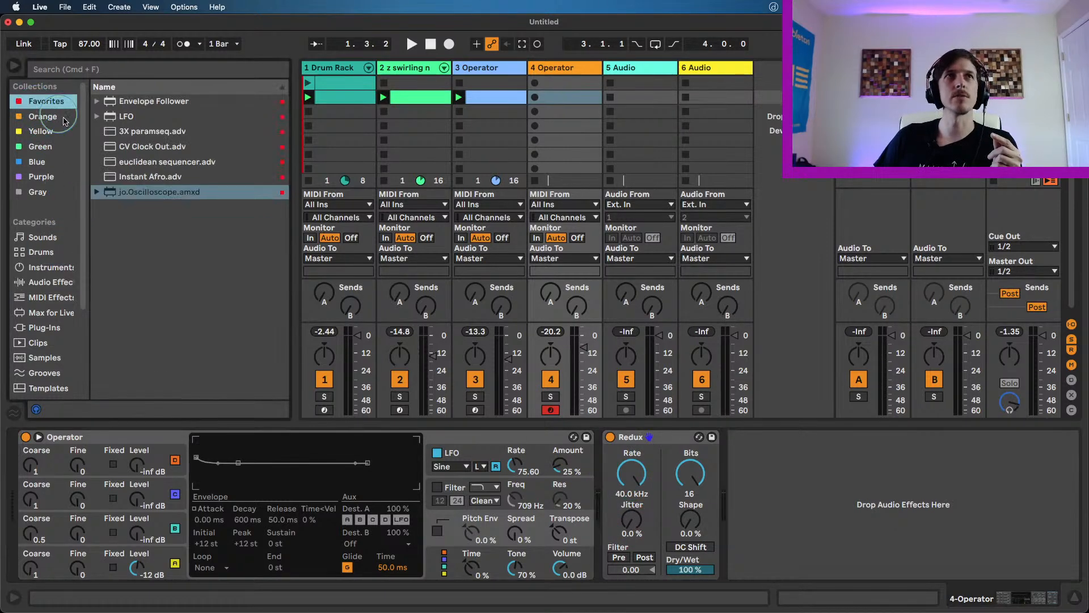
{"action": "left_click_drag", "start_coordinate": [126, 116], "coordinate": [801, 511]}
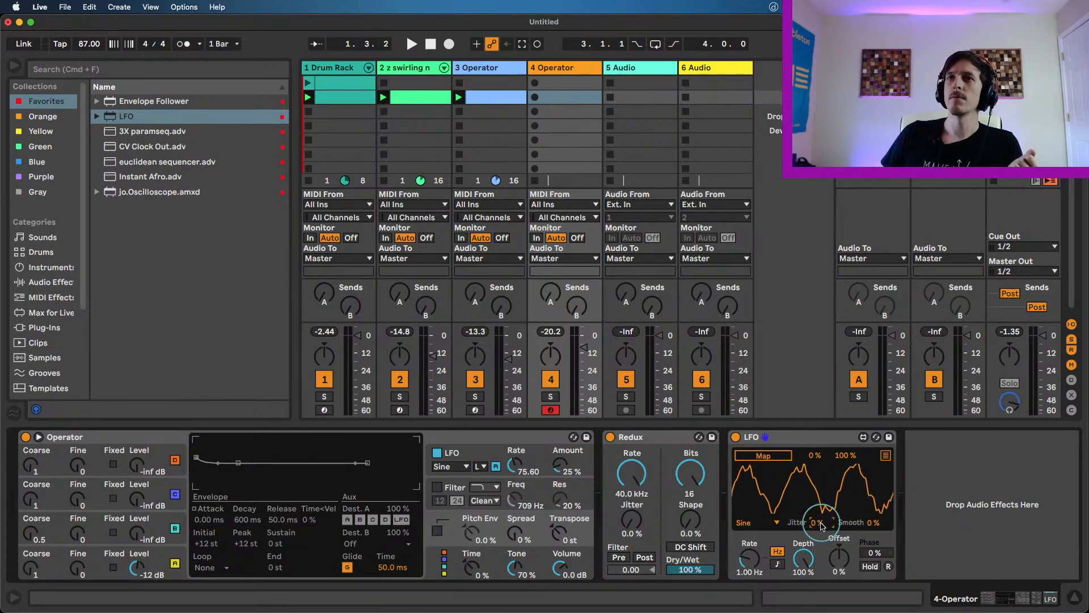
{"action": "left_click", "coordinate": [791, 491]}
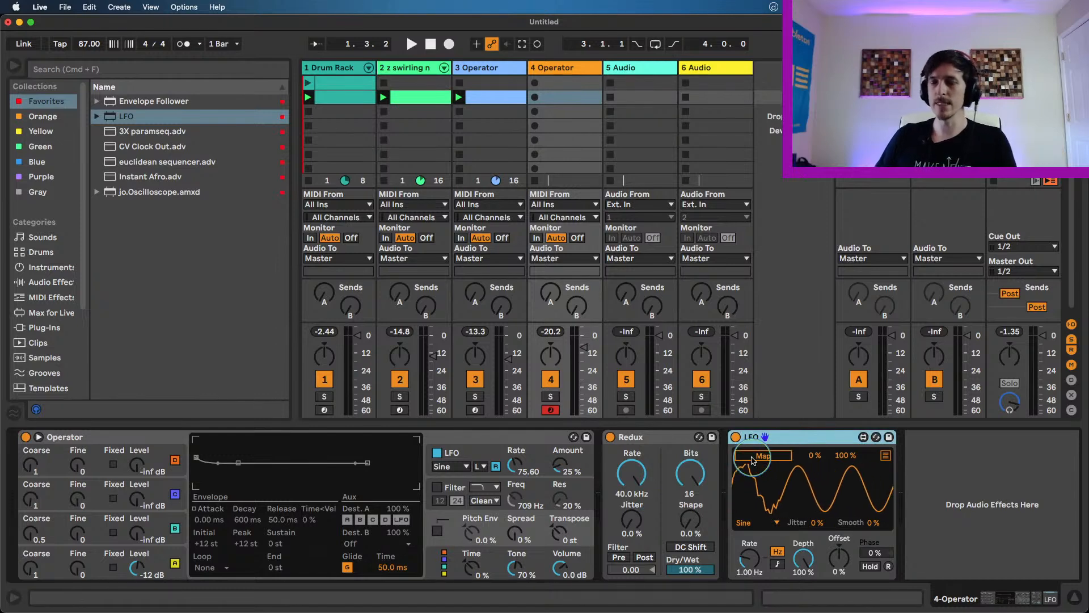
{"action": "left_click", "coordinate": [635, 519]}
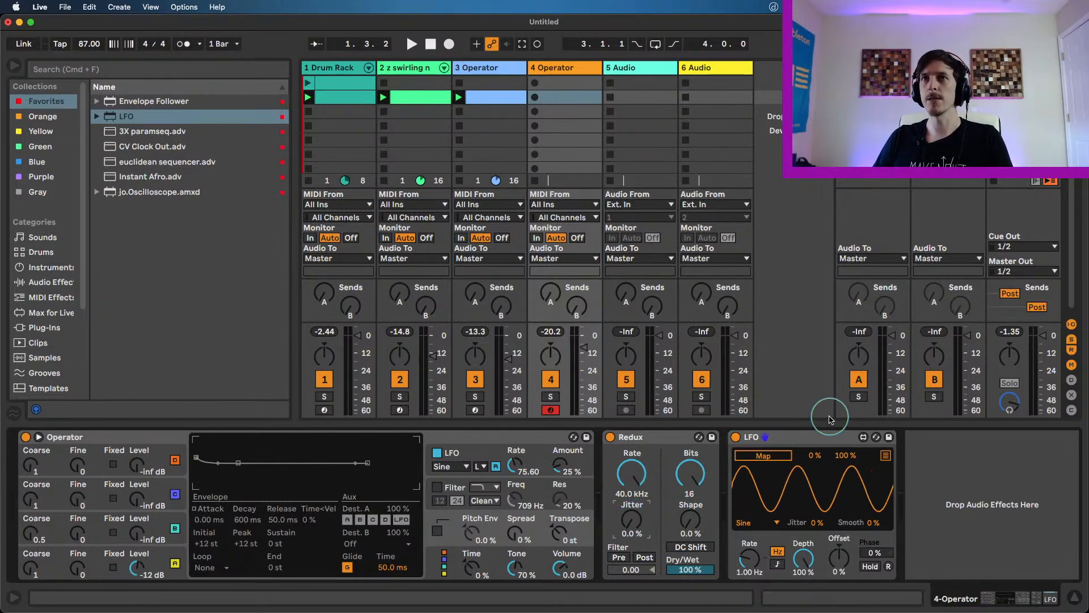
{"action": "left_click", "coordinate": [826, 441]}
{"action": "key", "text": "Delete"}
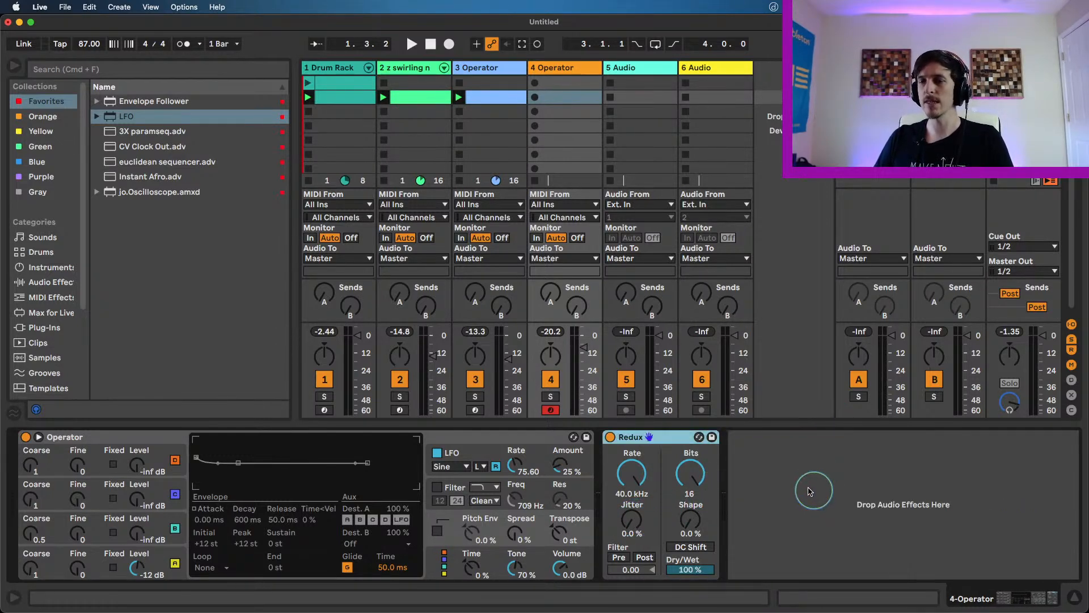
- Try Redux with its Rate reduced to 1.86 kHz and Jitter at 9.1%
{"action": "left_click_drag", "start_coordinate": [634, 475], "coordinate": [635, 511]}
{"action": "left_click_drag", "start_coordinate": [631, 519], "coordinate": [631, 510]}
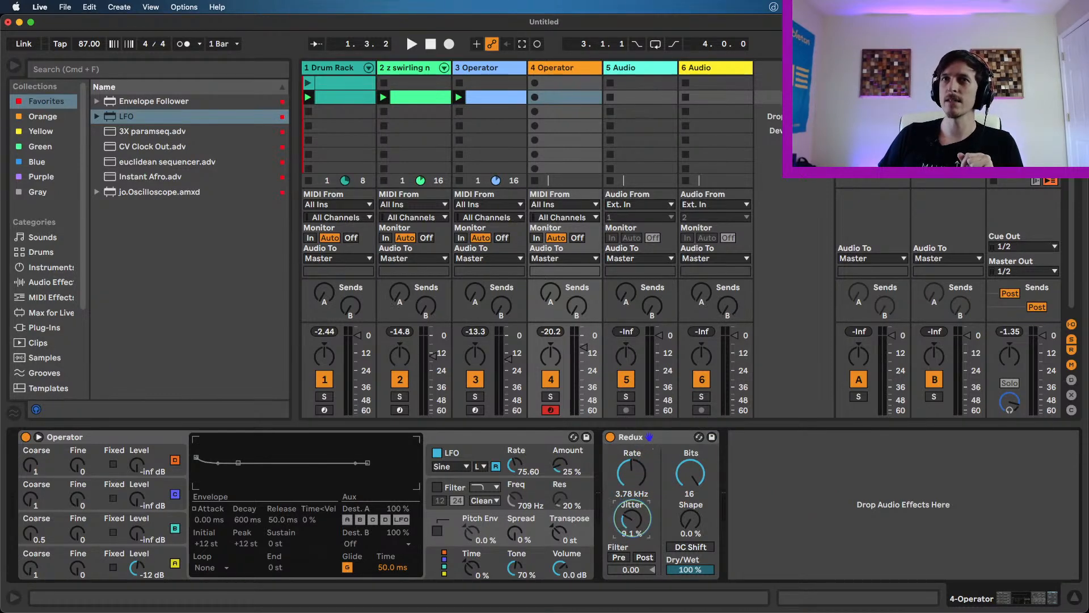
{"action": "left_click", "coordinate": [632, 475]}
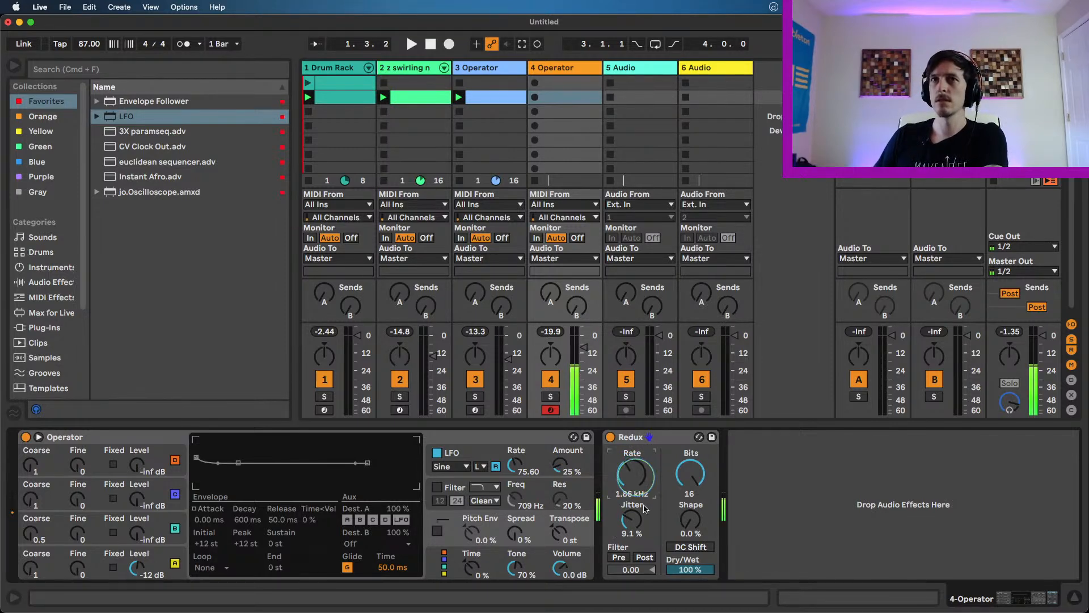
- Compare Redux's Jitter at 0.2% and 9.1%, and reset Jitter to 0% and Rate to 40.0 kHz
{"action": "mouse_move", "coordinate": [633, 522]}
{"action": "left_mouse_down"}
{"action": "mouse_move", "coordinate": [632, 508]}
{"action": "mouse_move", "coordinate": [636, 536]}
{"action": "mouse_move", "coordinate": [637, 514]}
{"action": "left_mouse_up"}
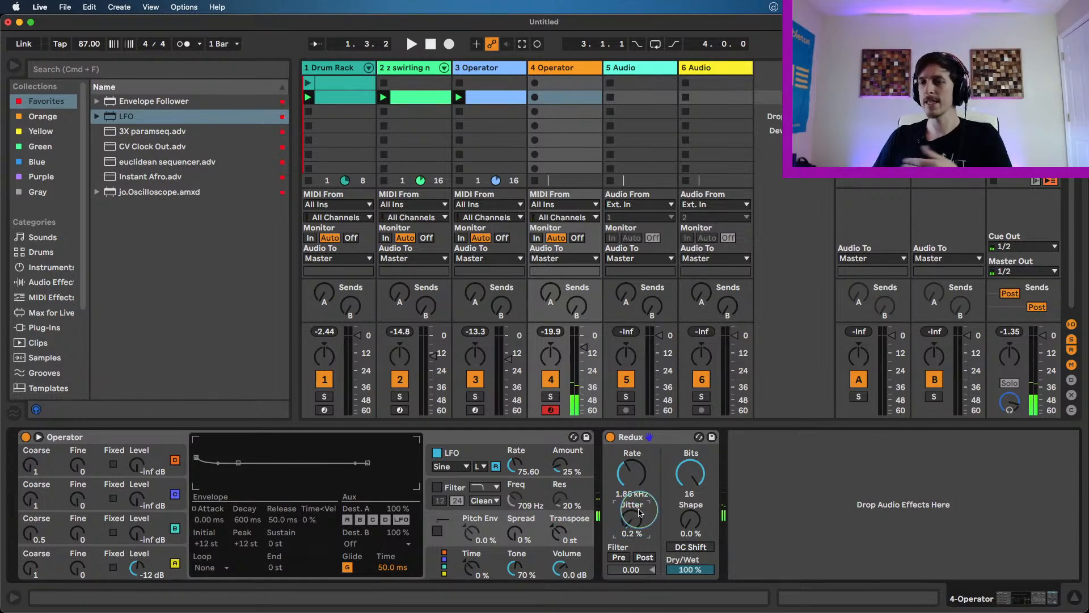
{"action": "left_click", "coordinate": [630, 483]}
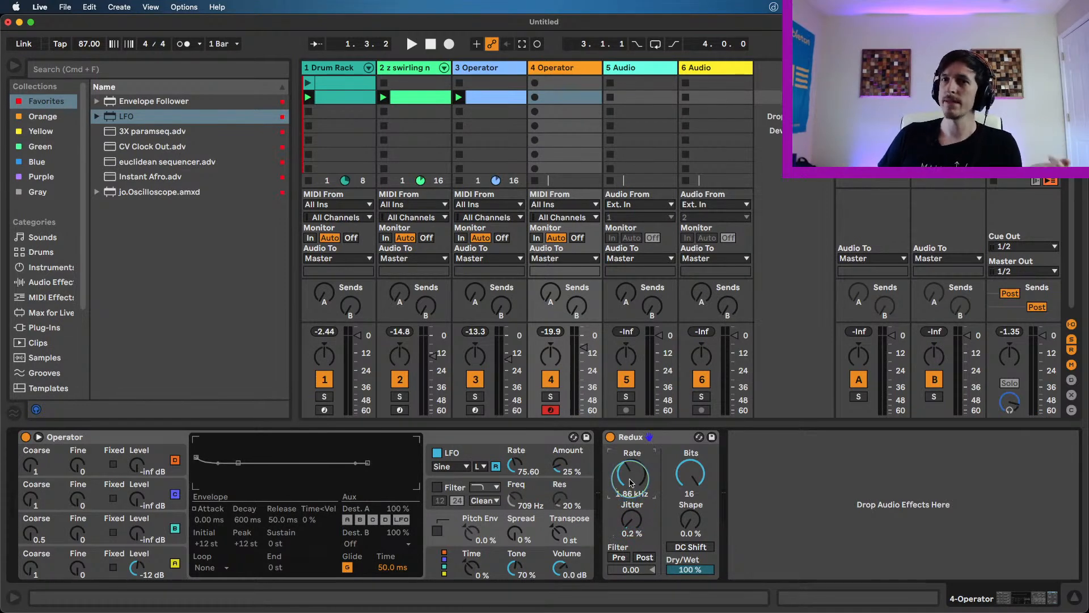
{"action": "left_click", "coordinate": [632, 517]}
{"action": "left_click_drag", "start_coordinate": [637, 517], "coordinate": [638, 505]}
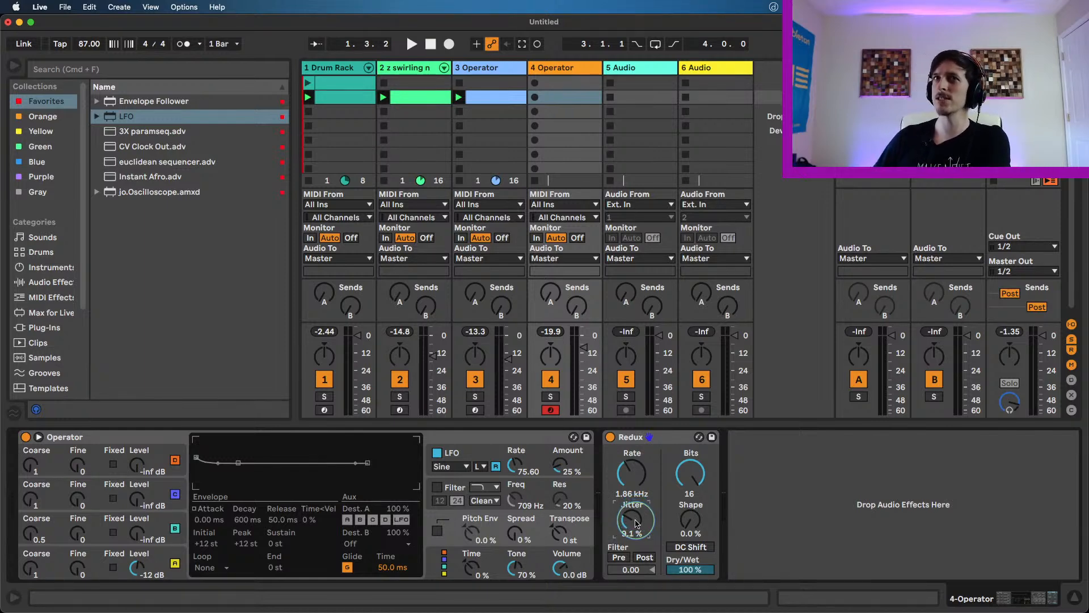
{"action": "left_click_drag", "start_coordinate": [634, 525], "coordinate": [634, 509]}
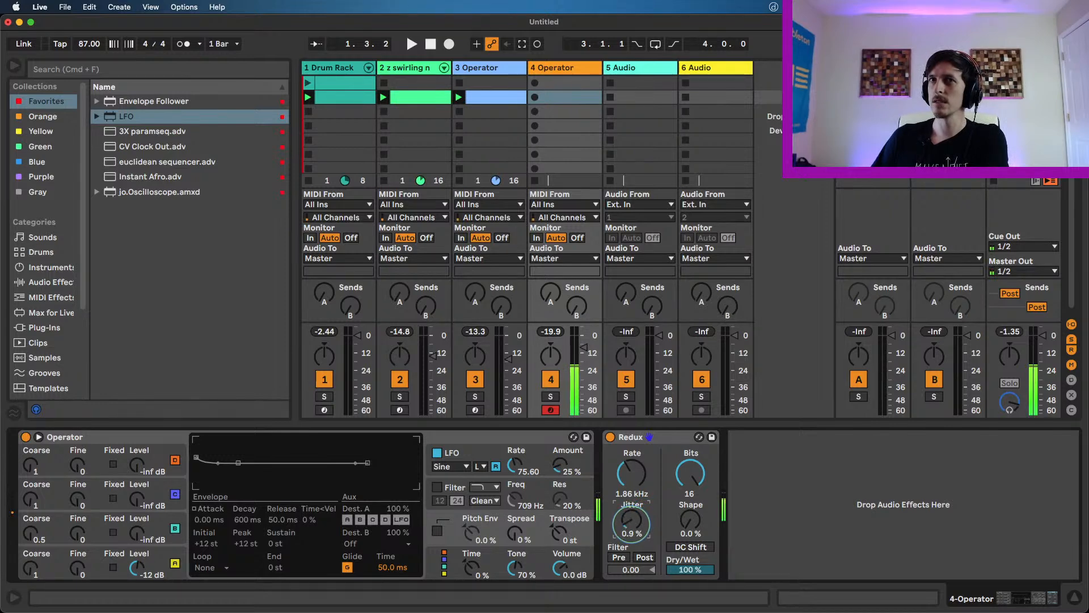
{"action": "left_click", "coordinate": [628, 479]}
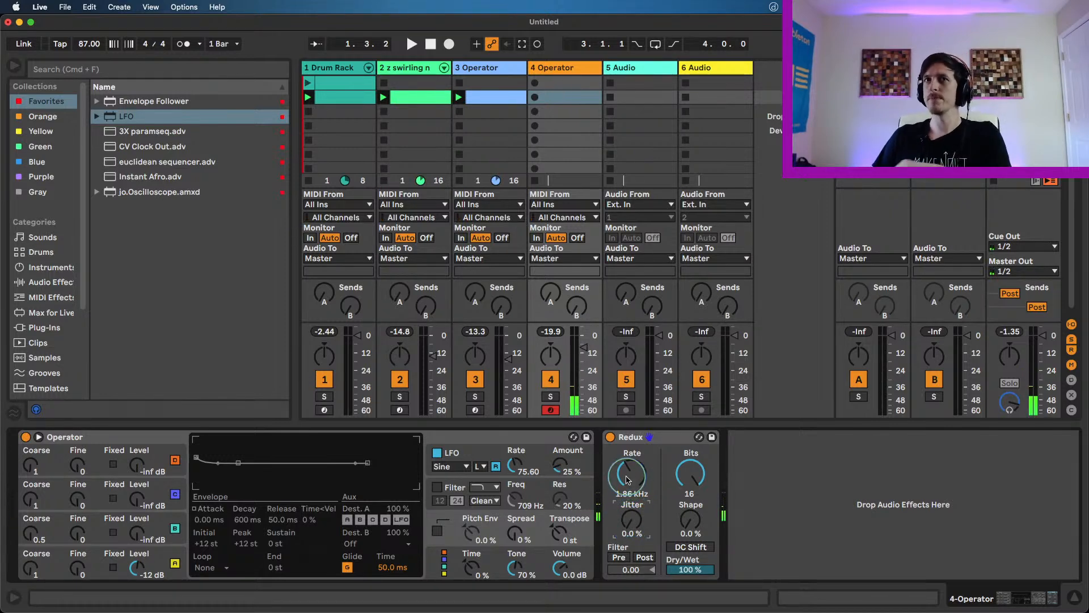
{"action": "double_click", "coordinate": [627, 478]}
- Raise Redux's Shape to 88% and select the Redux device
{"action": "left_click", "coordinate": [696, 520]}
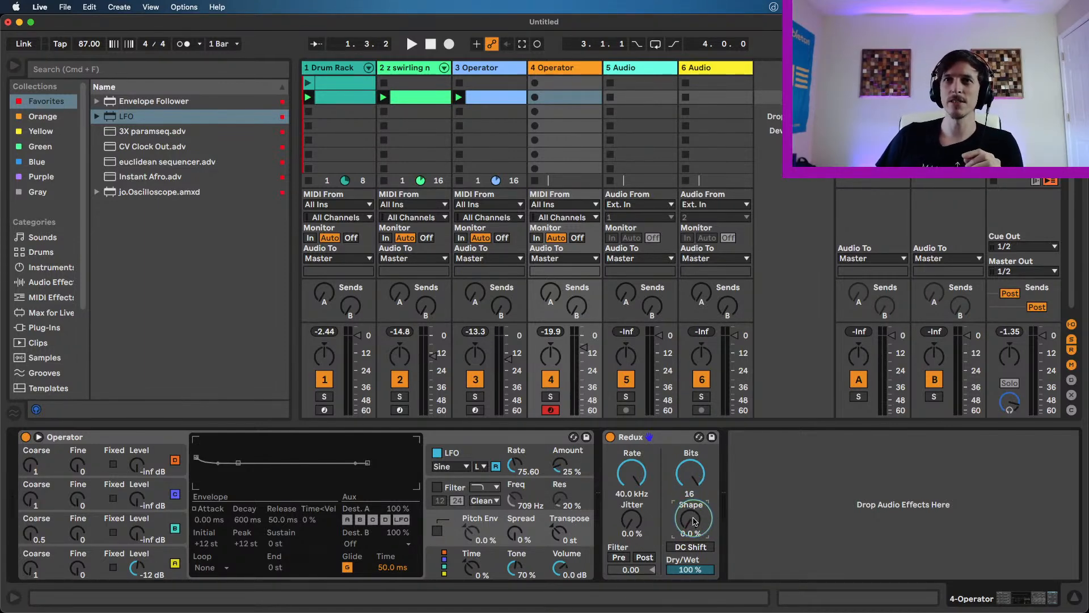
{"action": "mouse_move", "coordinate": [690, 520]}
{"action": "left_mouse_down"}
{"action": "mouse_move", "coordinate": [690, 505]}
{"action": "mouse_move", "coordinate": [690, 536]}
{"action": "mouse_move", "coordinate": [690, 525]}
{"action": "left_mouse_up"}
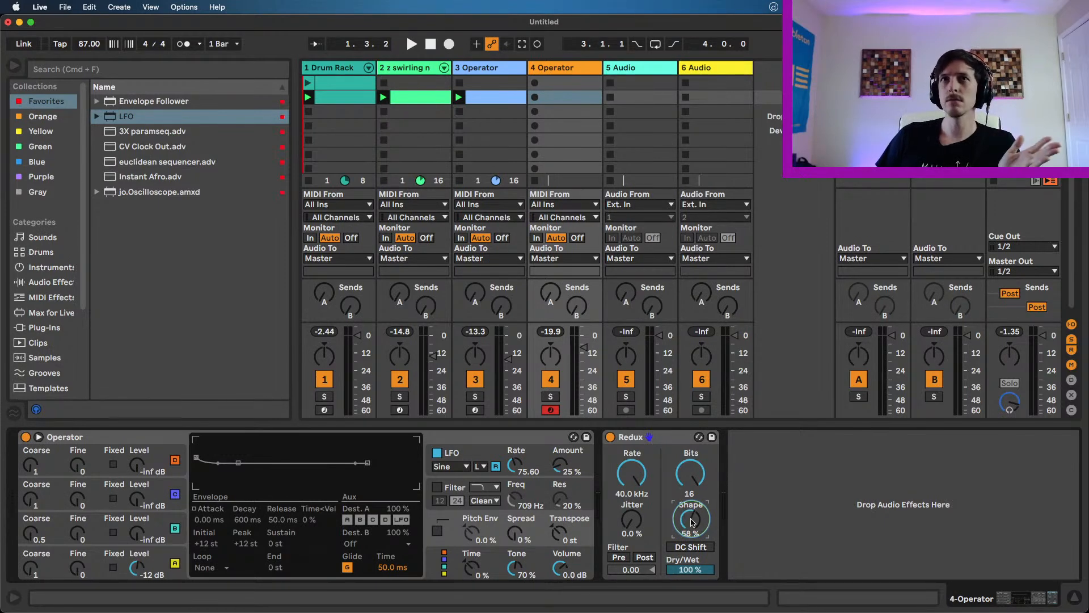
{"action": "mouse_move", "coordinate": [692, 522]}
{"action": "left_mouse_down"}
{"action": "mouse_move", "coordinate": [692, 500]}
{"action": "mouse_move", "coordinate": [692, 526]}
{"action": "left_mouse_up"}
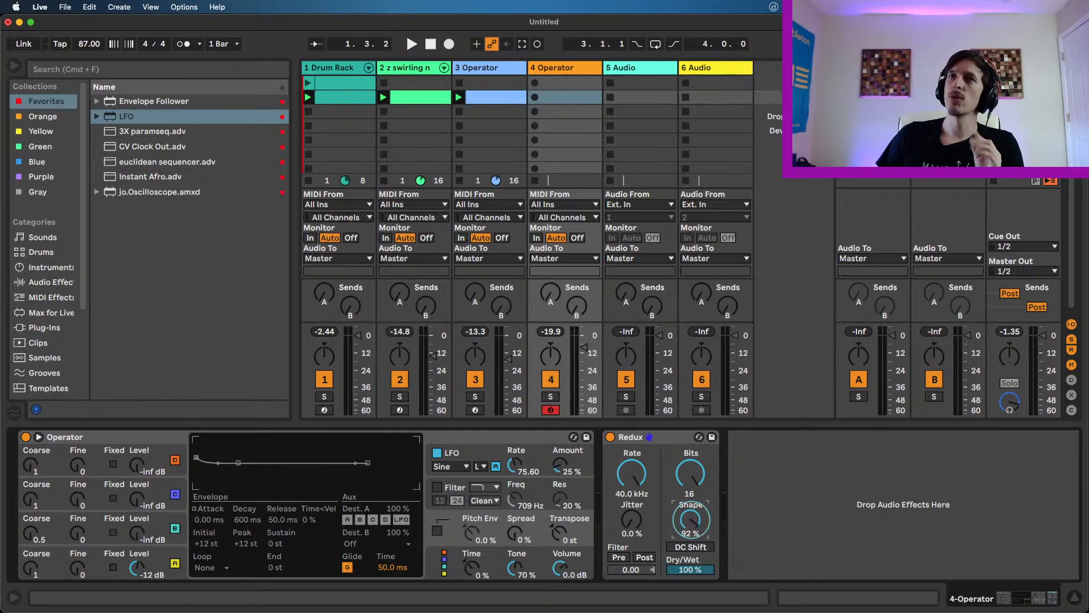
{"action": "left_click", "coordinate": [653, 436]}
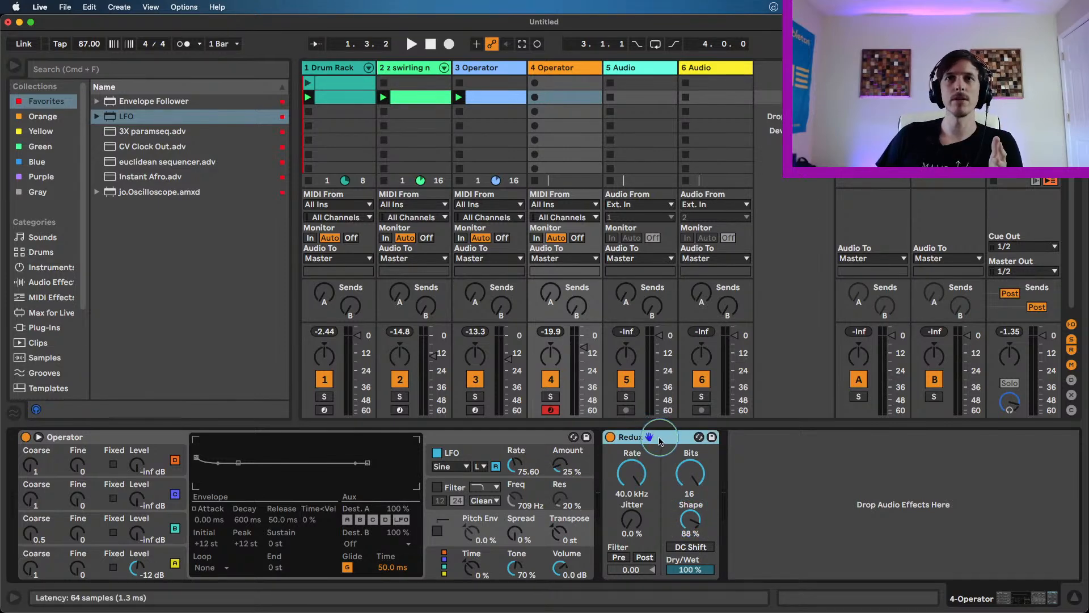
- Move the Redux device from the second Operator track to the end of the Drum Rack track and solo the drums
{"action": "left_click_drag", "start_coordinate": [587, 371], "coordinate": [349, 71]}
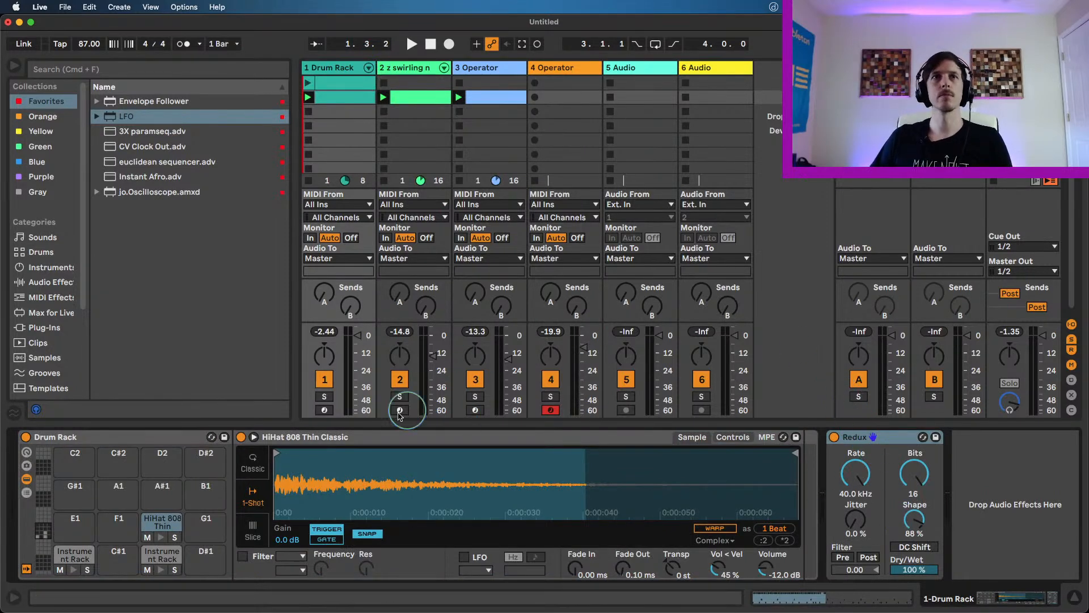
{"action": "left_click", "coordinate": [324, 396]}
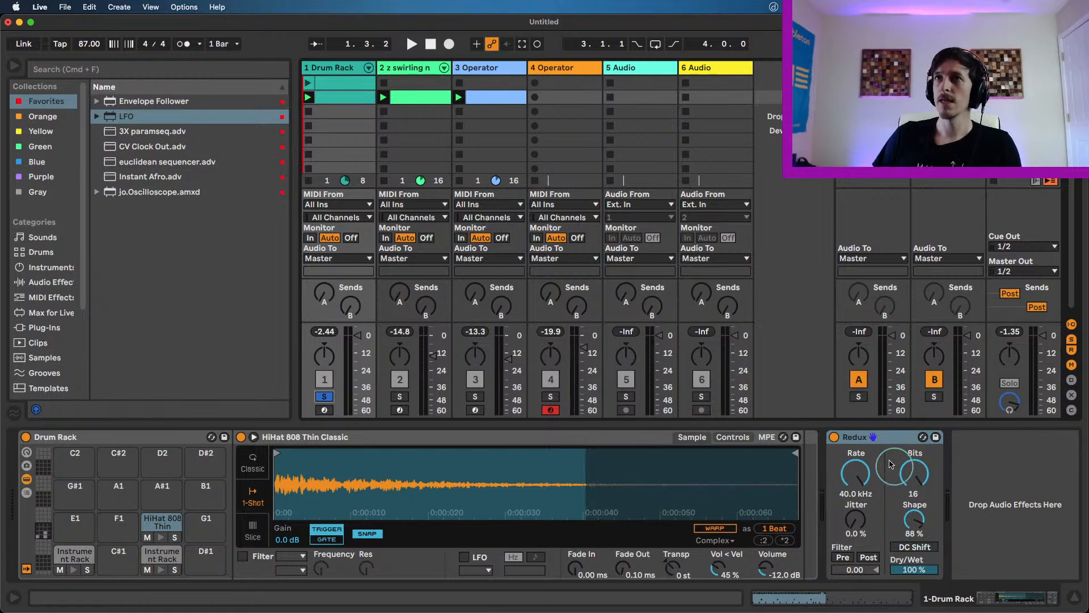
{"action": "mouse_move", "coordinate": [936, 564]}
{"action": "left_mouse_down"}
{"action": "mouse_move", "coordinate": [933, 584]}
{"action": "mouse_move", "coordinate": [926, 561]}
{"action": "left_mouse_up"}
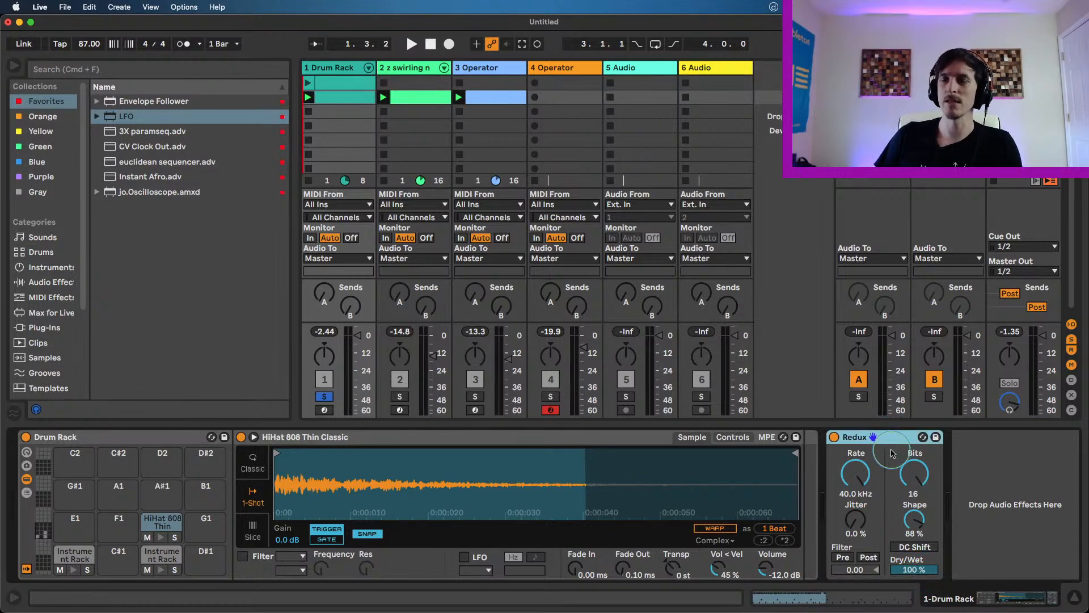
- Play the soloed drums and set Redux's Bits to 7 and its Shape to 0%
{"action": "key", "text": "space"}
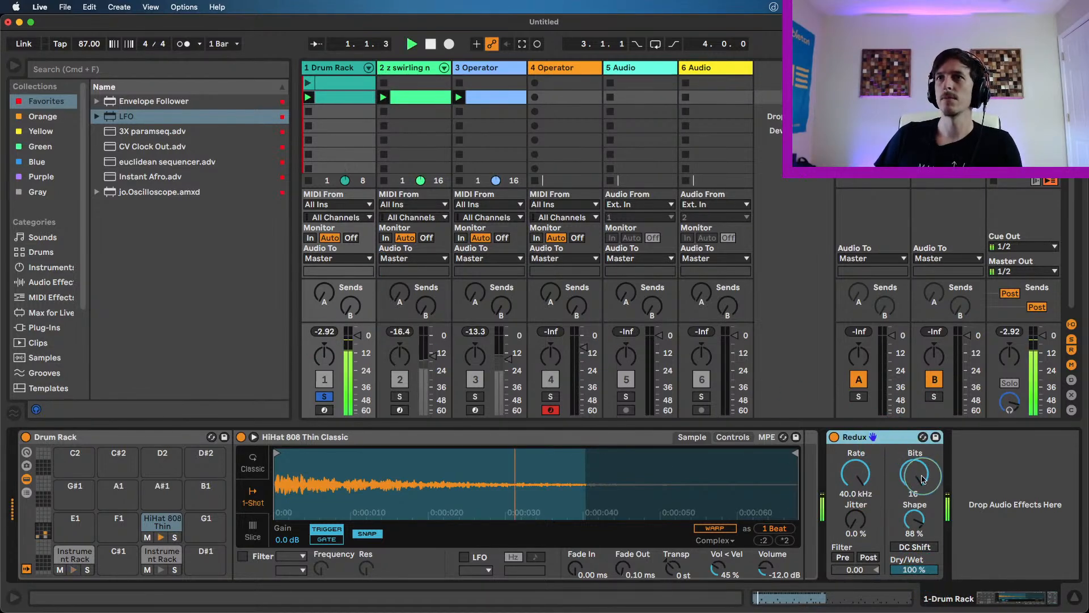
{"action": "left_click", "coordinate": [920, 478]}
{"action": "key", "text": "space"}
{"action": "left_click_drag", "start_coordinate": [920, 479], "coordinate": [922, 528]}
{"action": "key", "text": "space"}
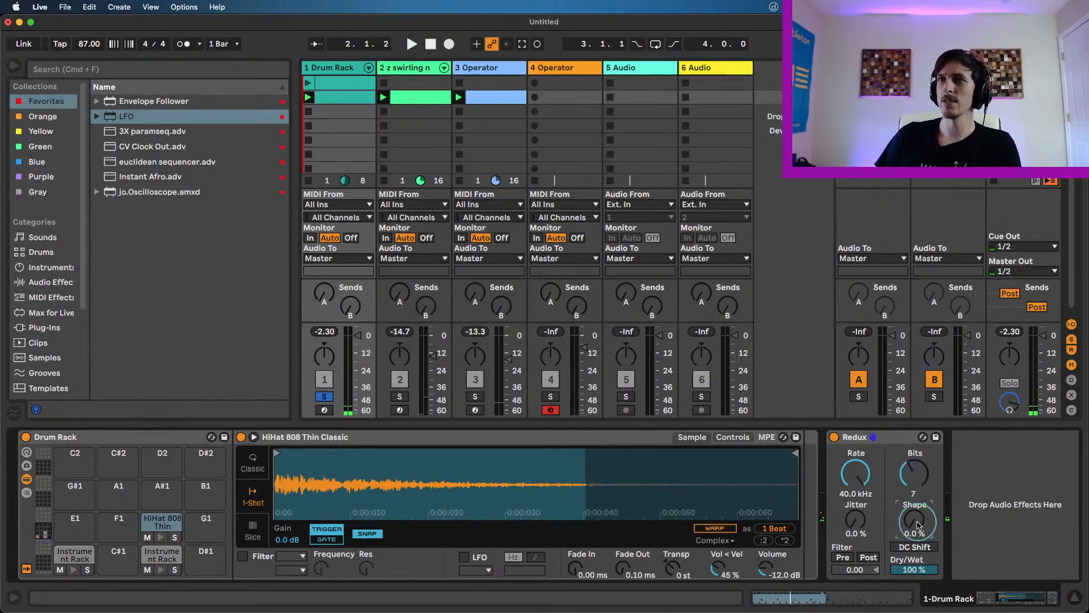
- Compare Redux's Shape at 100% and 0% on the soloed drums during playback
{"action": "key", "text": "space"}
{"action": "left_click_drag", "start_coordinate": [920, 527], "coordinate": [920, 471]}
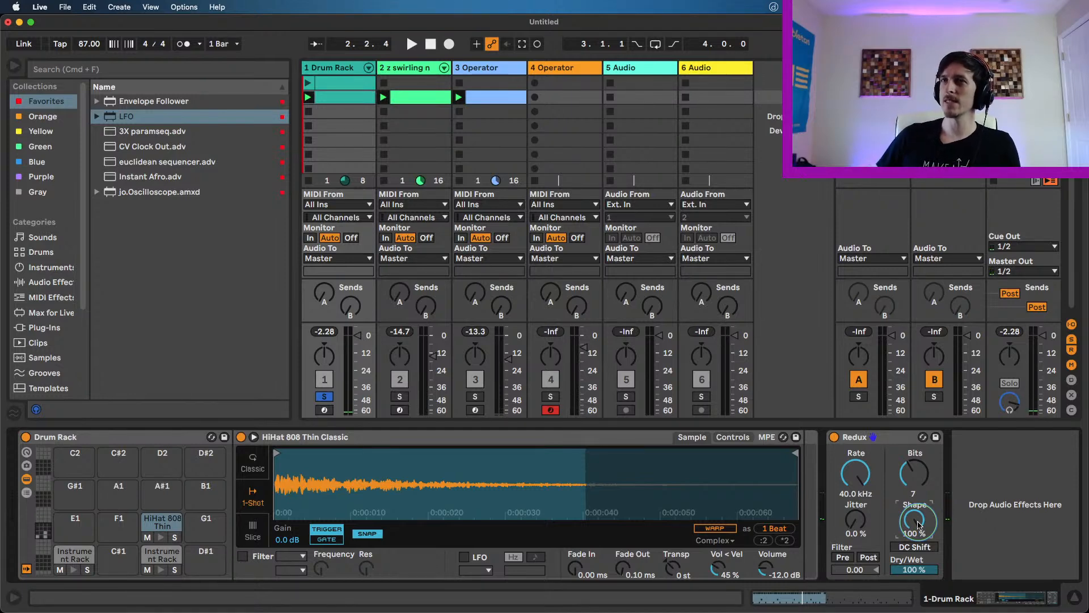
{"action": "left_click_drag", "start_coordinate": [919, 526], "coordinate": [919, 567]}
{"action": "key", "text": "space"}
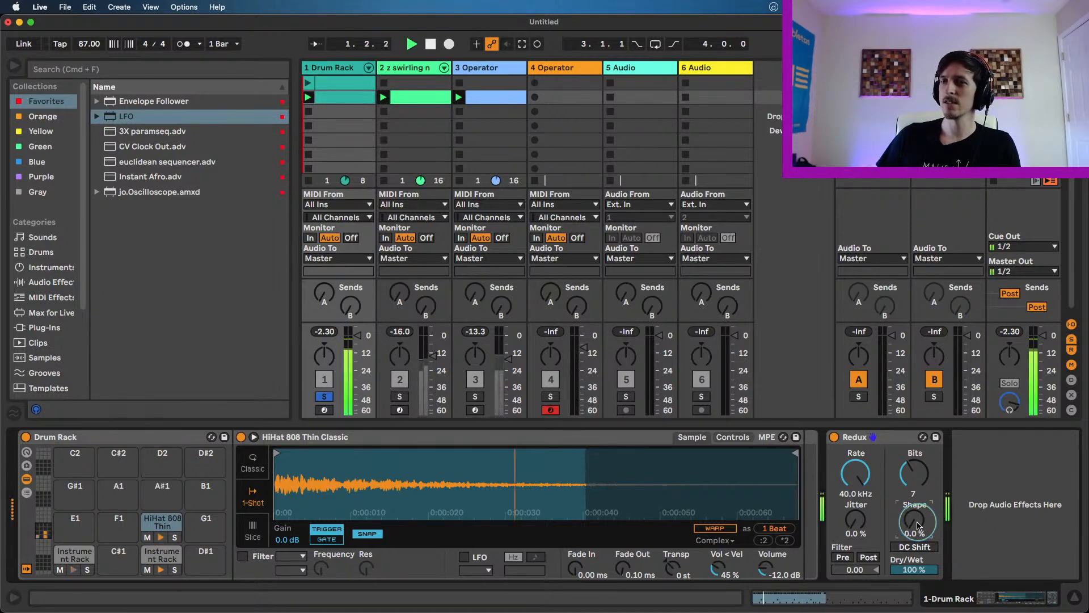
- Raise the Shape of the Redux effect to 100 % and audition it on the drum loop
{"action": "key", "text": "space"}
{"action": "left_click_drag", "start_coordinate": [920, 526], "coordinate": [919, 484]}
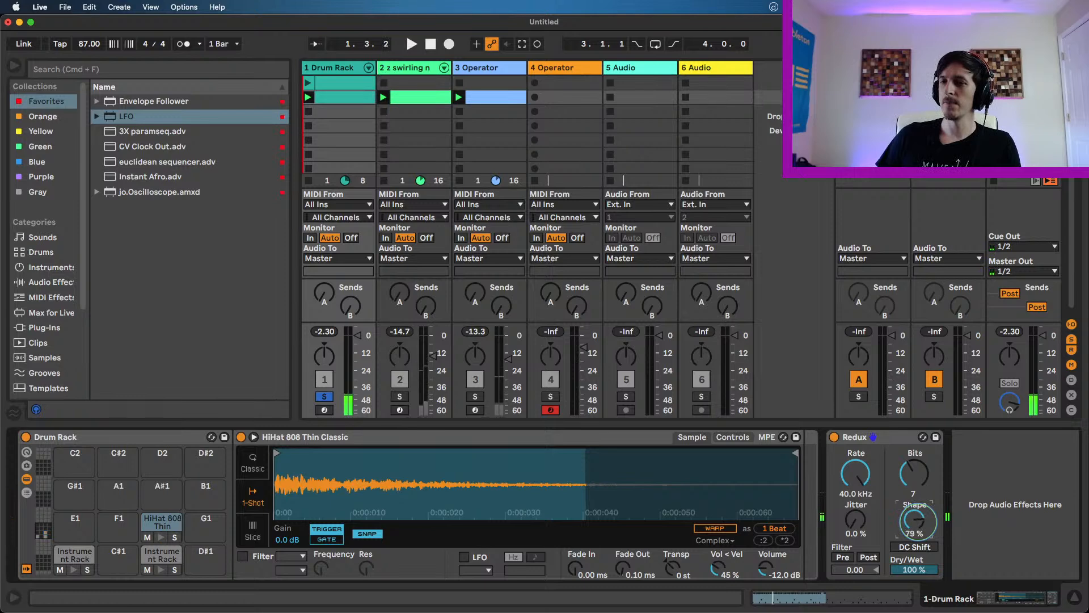
{"action": "key", "text": "space"}
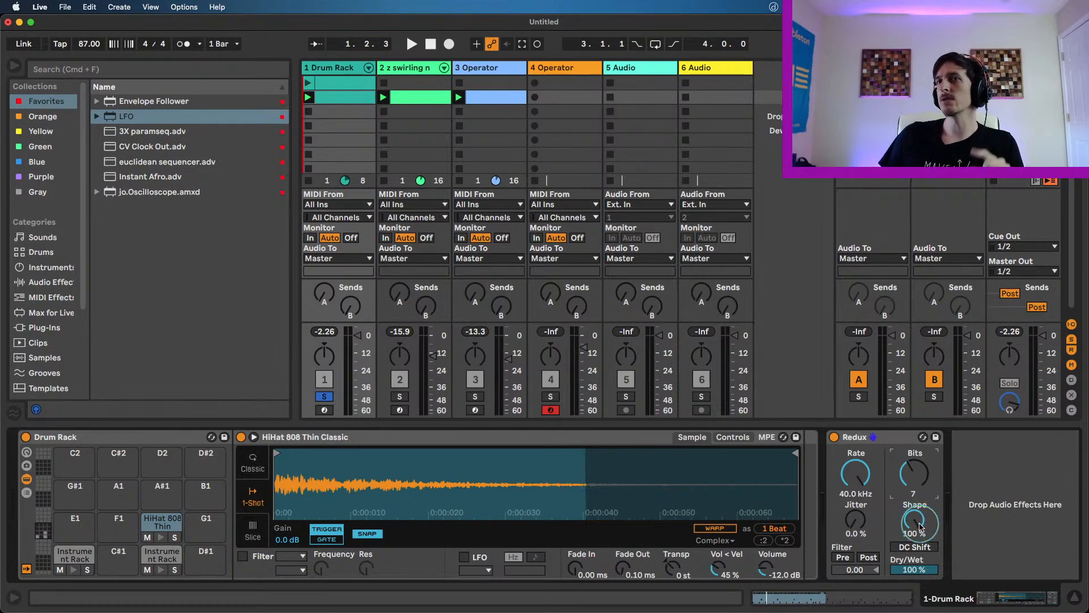
{"action": "left_click", "coordinate": [910, 458]}
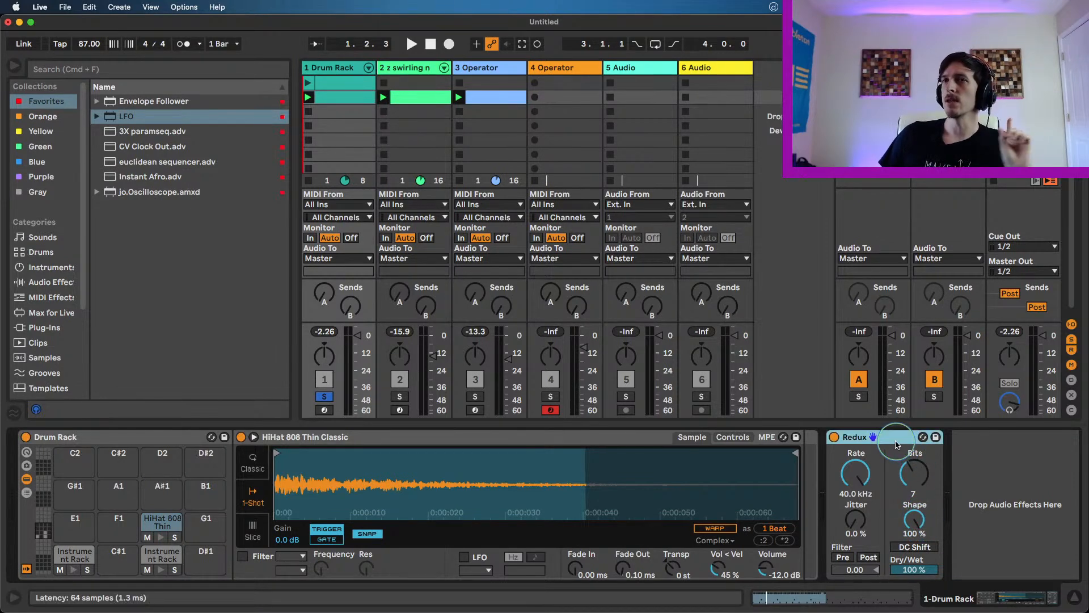
{"action": "left_click", "coordinate": [920, 526]}
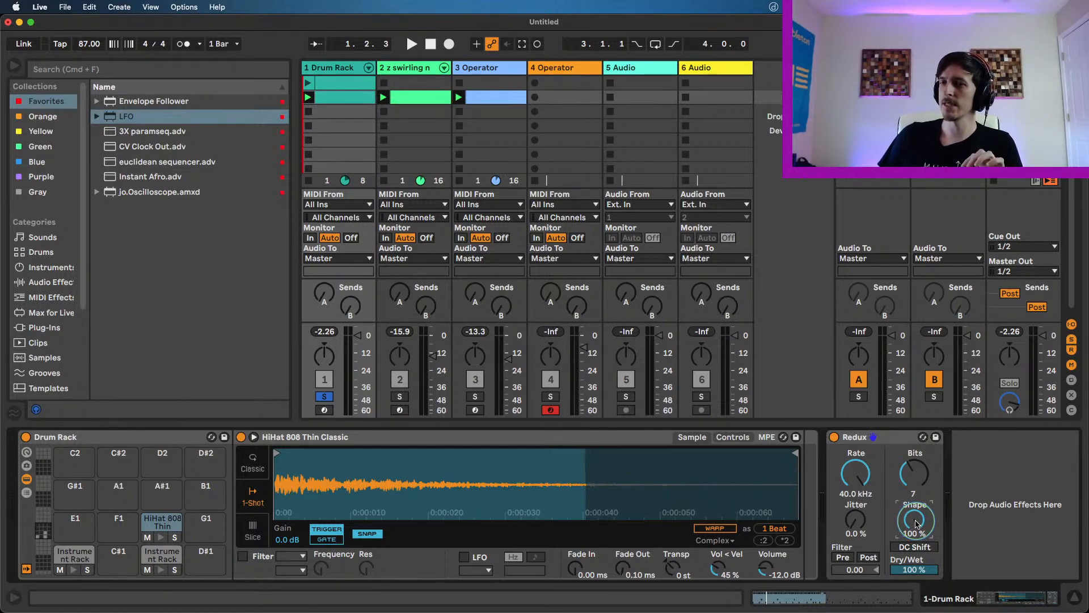
{"action": "left_click", "coordinate": [885, 437]}
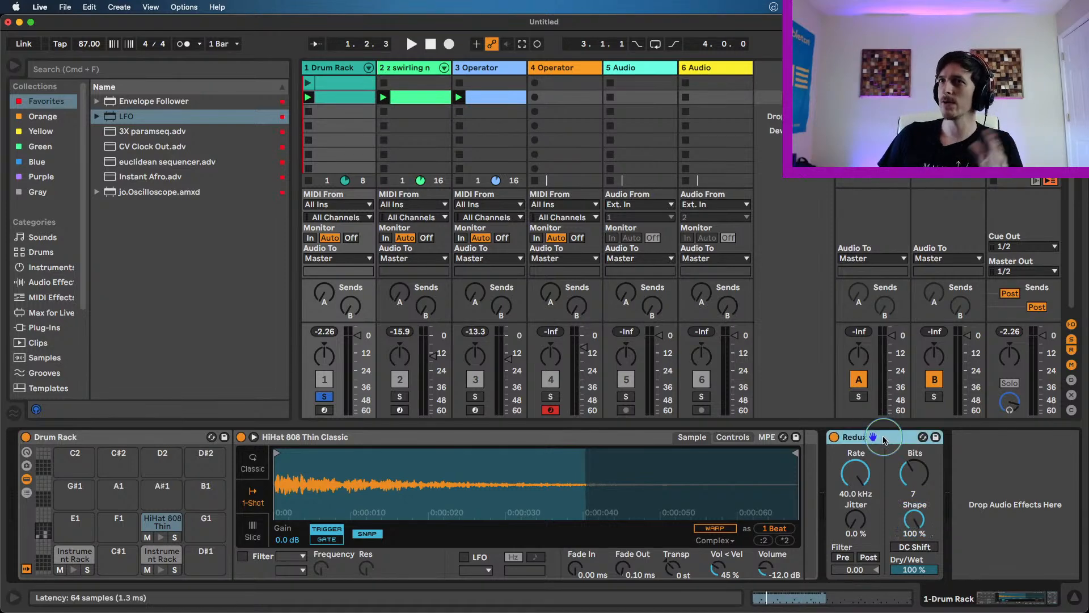
{"action": "left_click", "coordinate": [916, 520]}
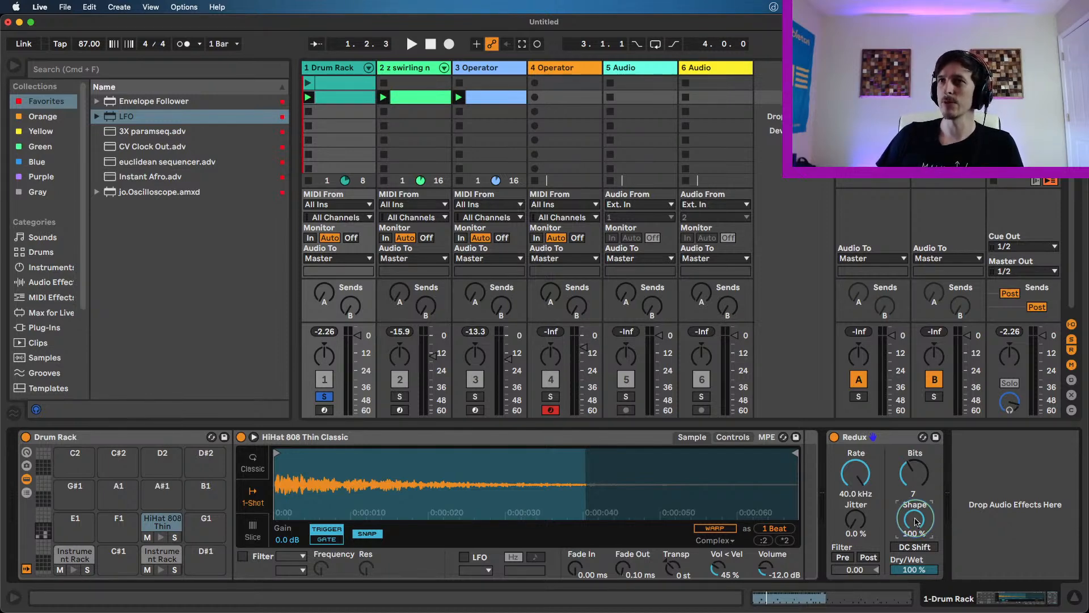
- Play the loop while lowering the Redux Shape to 0.0 %, and stop playback
{"action": "key", "text": "space"}
{"action": "mouse_move", "coordinate": [915, 521]}
{"action": "left_mouse_down"}
{"action": "mouse_move", "coordinate": [915, 585]}
{"action": "mouse_move", "coordinate": [927, 527]}
{"action": "left_mouse_up"}
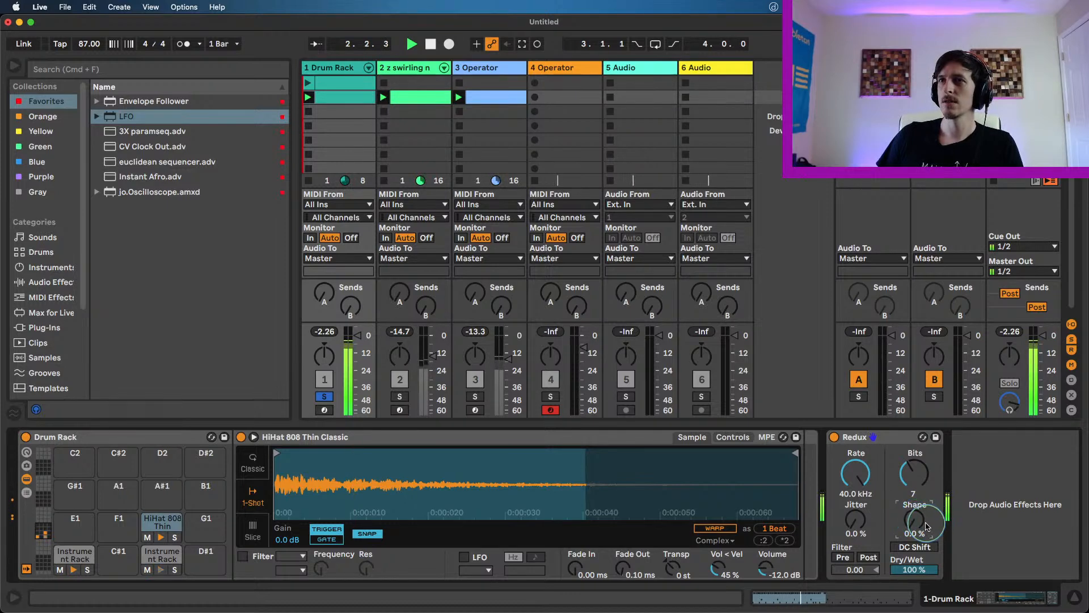
{"action": "key", "text": "space"}
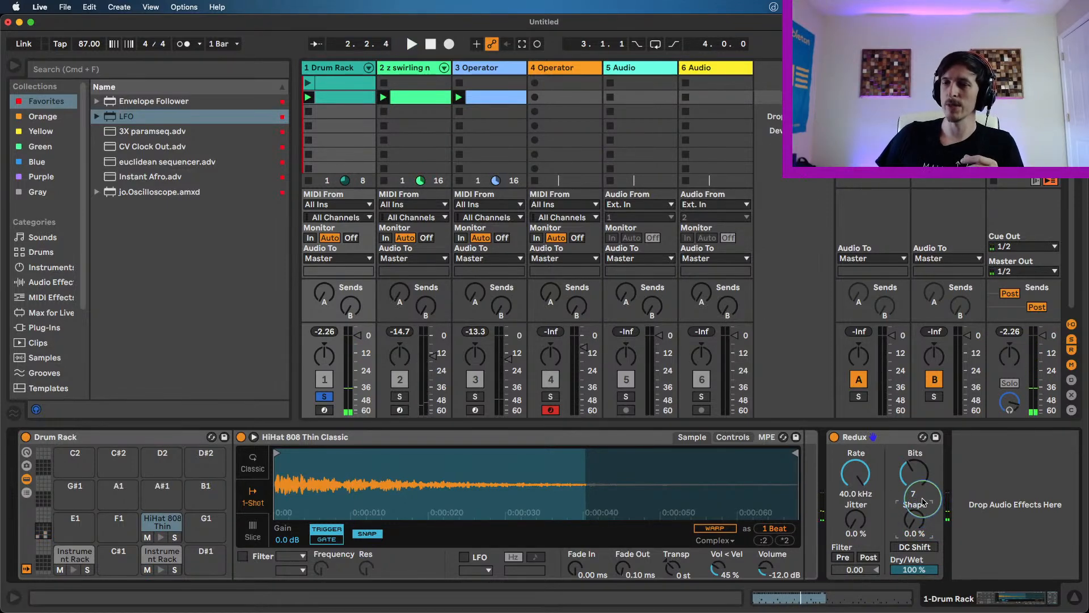
{"action": "left_click", "coordinate": [877, 438]}
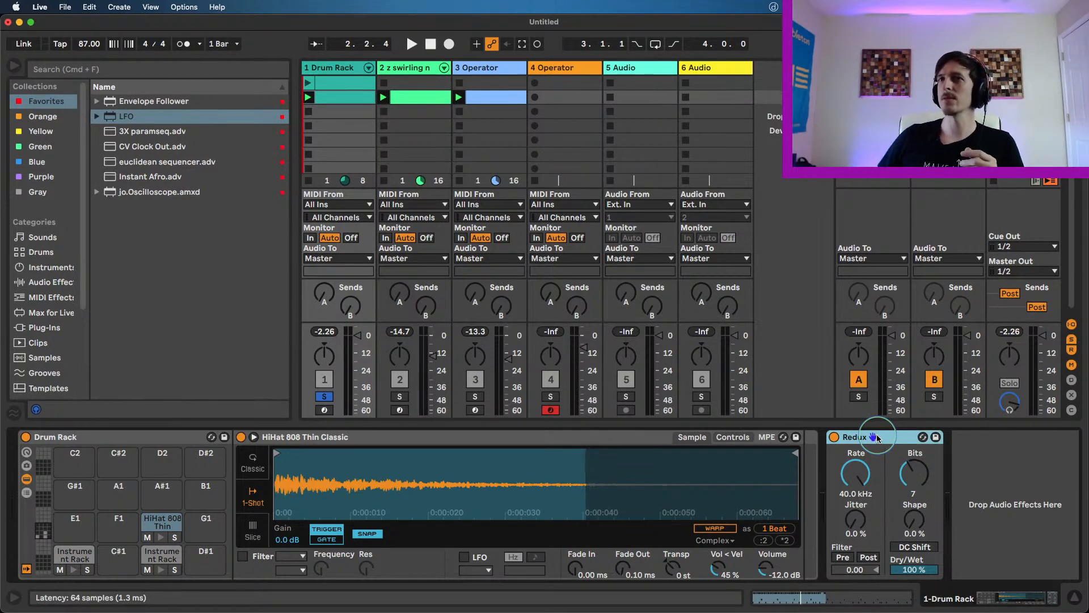
{"action": "left_click", "coordinate": [913, 522]}
{"action": "left_click", "coordinate": [864, 523]}
{"action": "left_click", "coordinate": [910, 525]}
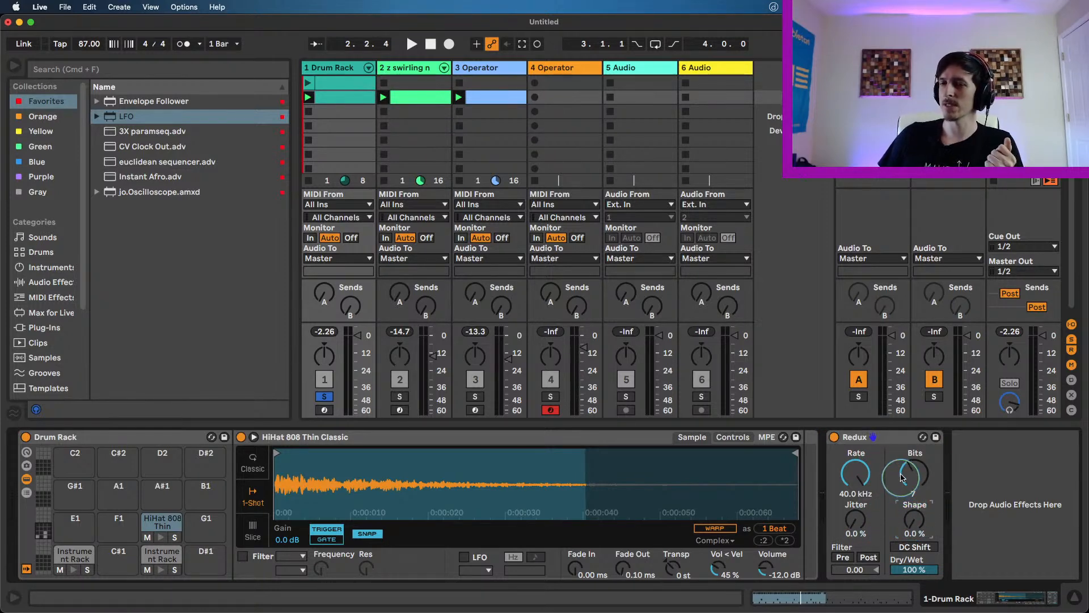
{"action": "left_click", "coordinate": [879, 436]}
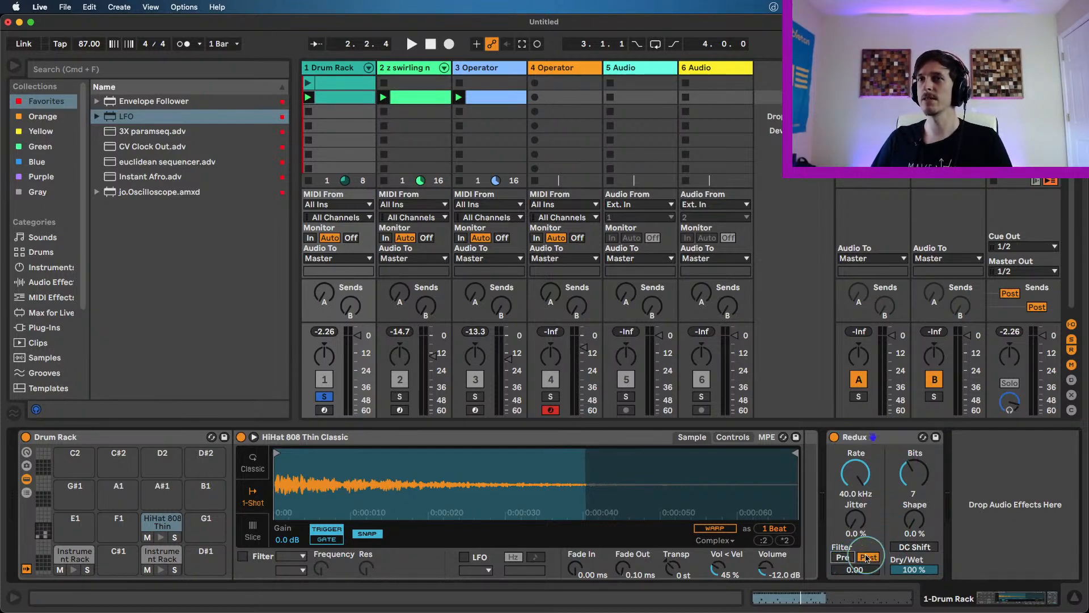
- Enable only the Post filter in Redux and lower the Rate to 35.0 kHz during playback
{"action": "left_click", "coordinate": [857, 559]}
{"action": "left_click", "coordinate": [861, 557]}
{"action": "left_click", "coordinate": [845, 557]}
{"action": "key", "text": "space"}
{"action": "mouse_move", "coordinate": [859, 470]}
{"action": "left_mouse_down"}
{"action": "mouse_move", "coordinate": [859, 528]}
{"action": "mouse_move", "coordinate": [859, 481]}
{"action": "left_mouse_up"}
- Delete the Redux effect from the Drum Rack track
{"action": "left_click", "coordinate": [861, 438]}
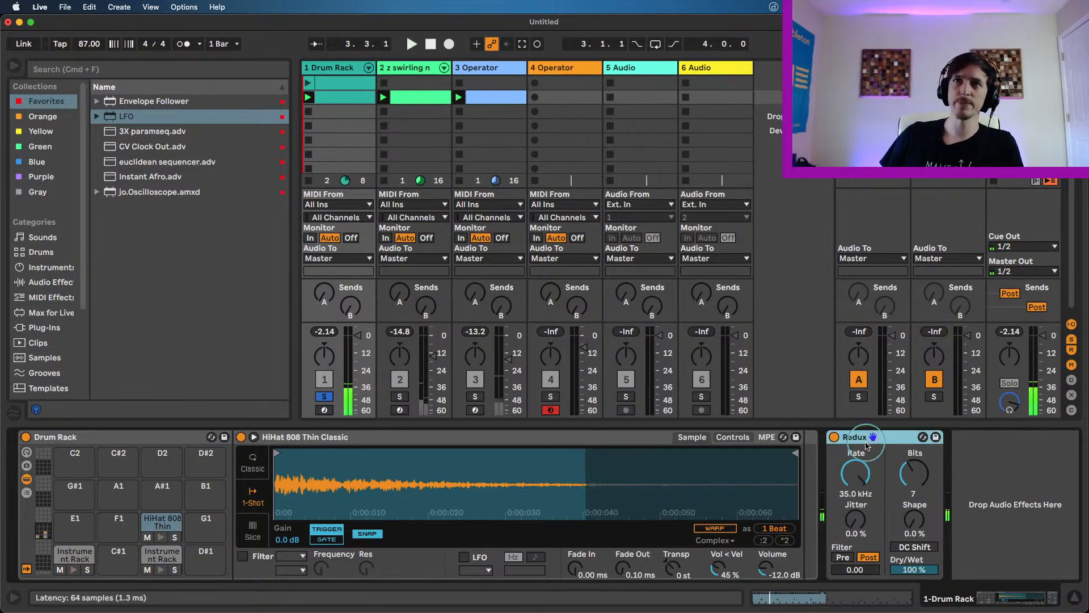
{"action": "key", "text": "Delete"}
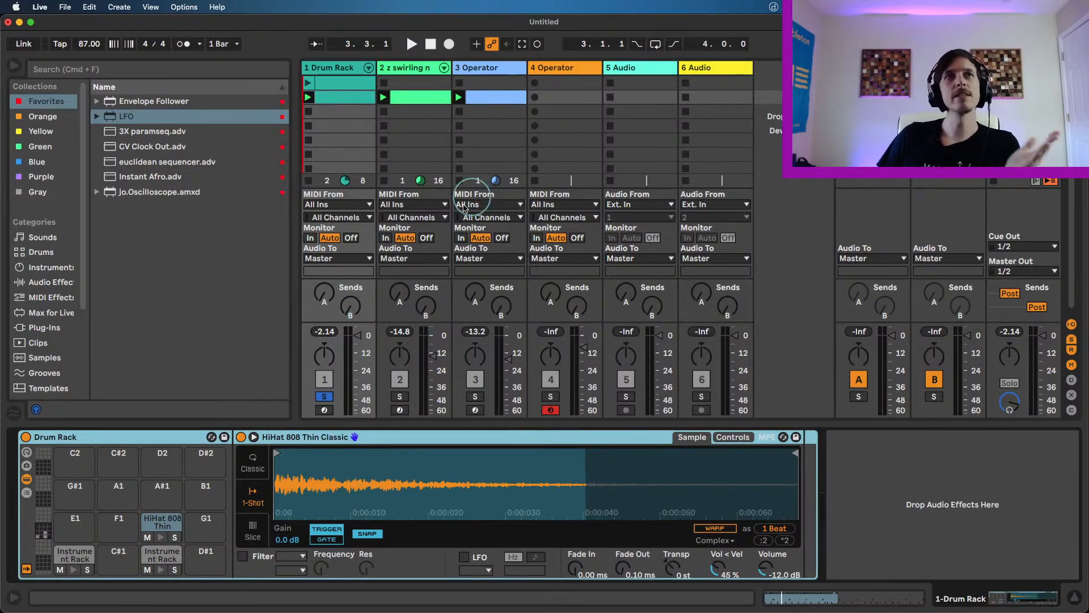
- Look through the full list of audio effects in the browser
{"action": "left_click", "coordinate": [62, 283]}
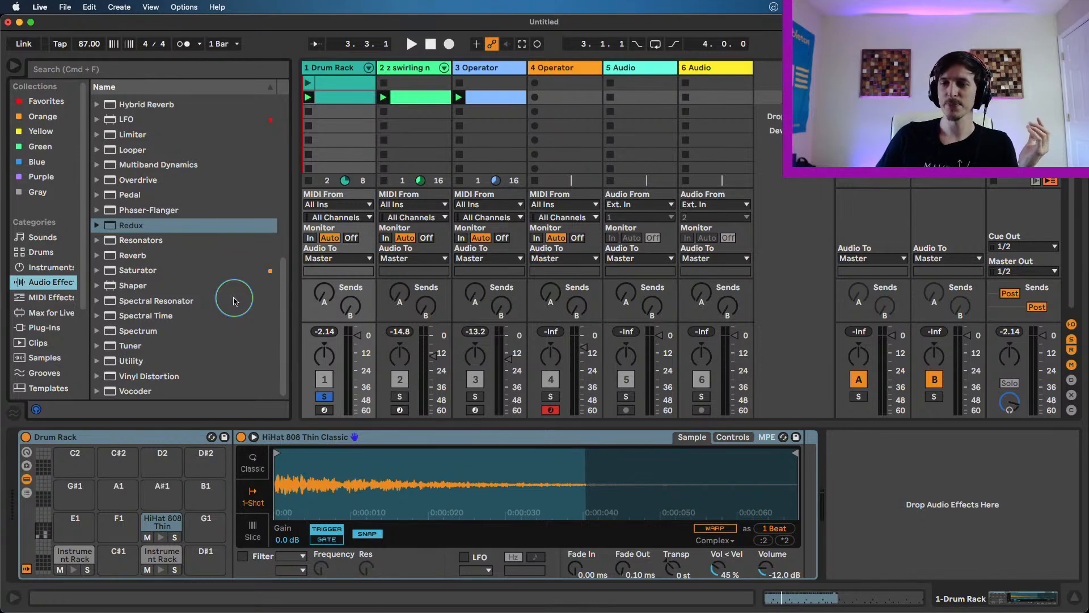
{"action": "scroll", "coordinate": [199, 278], "scroll_direction": "up", "scroll_amount": 5}
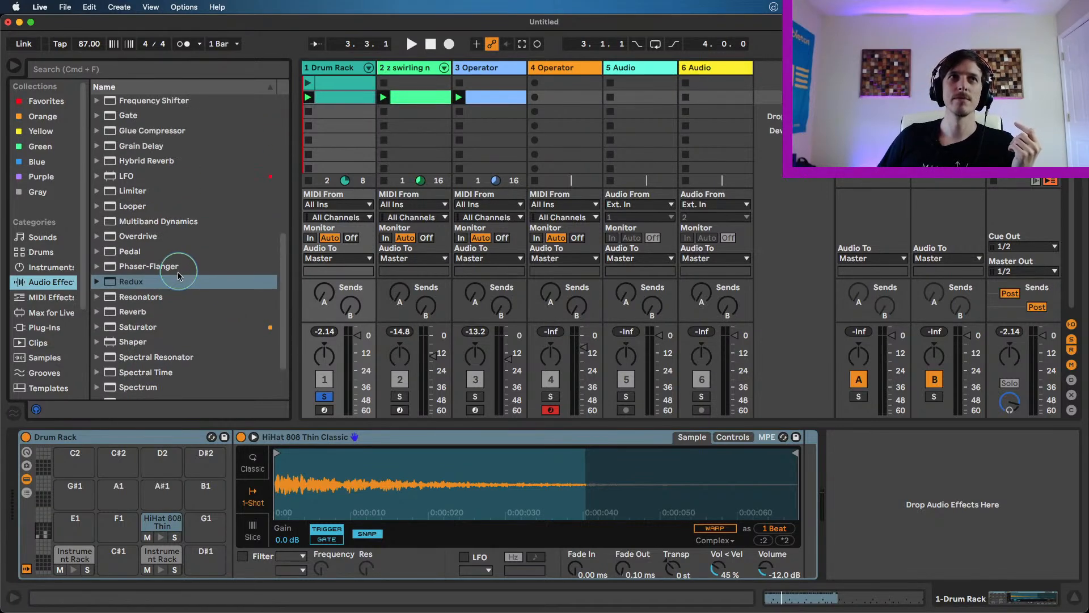
{"action": "left_click", "coordinate": [187, 233]}
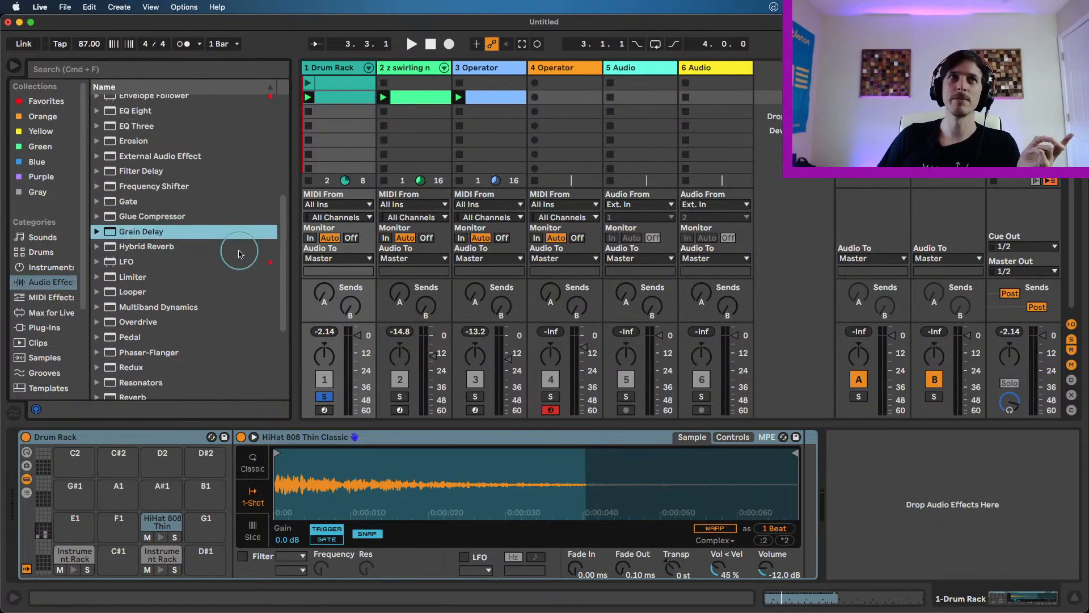
{"action": "scroll", "coordinate": [234, 248], "scroll_direction": "up", "scroll_amount": 1}
{"action": "scroll", "coordinate": [238, 248], "scroll_direction": "up", "scroll_amount": 4}
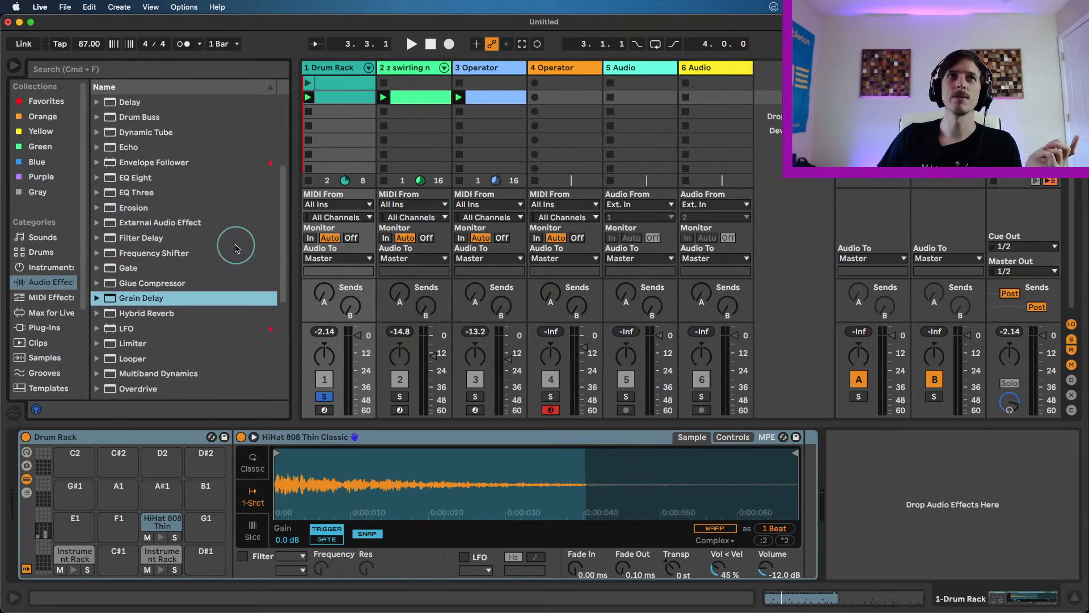
{"action": "scroll", "coordinate": [254, 247], "scroll_direction": "up", "scroll_amount": 2}
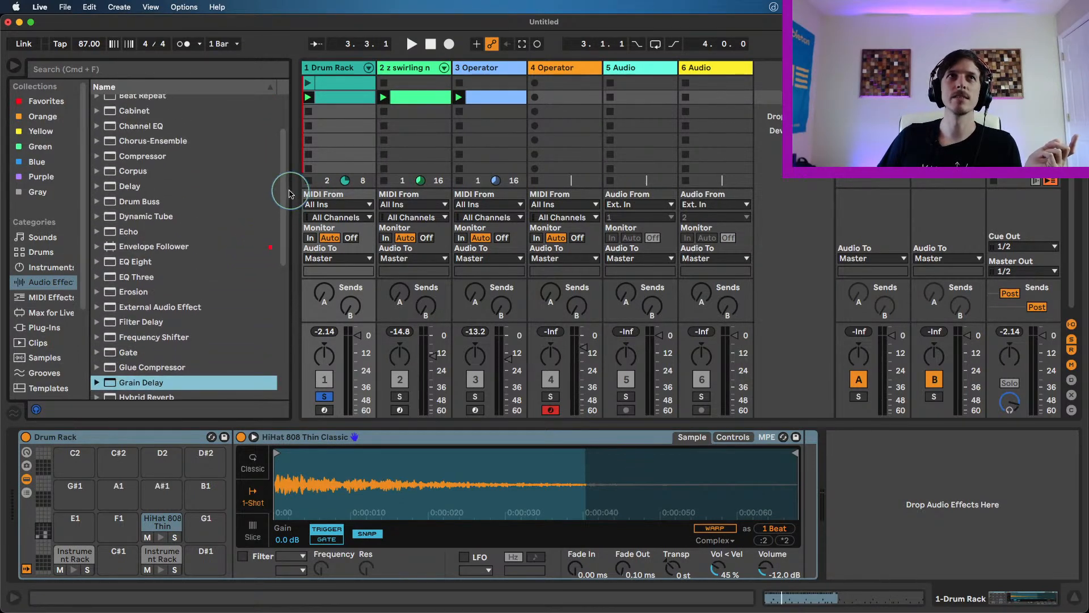
{"action": "scroll", "coordinate": [278, 182], "scroll_direction": "up", "scroll_amount": 3}
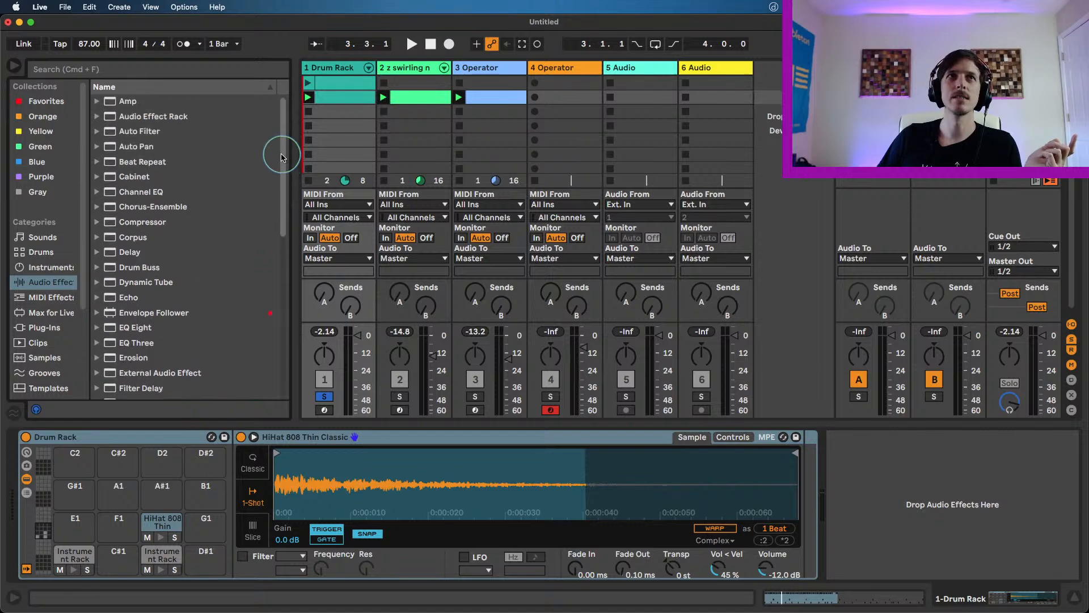
{"action": "left_click_drag", "start_coordinate": [282, 157], "coordinate": [288, 326]}
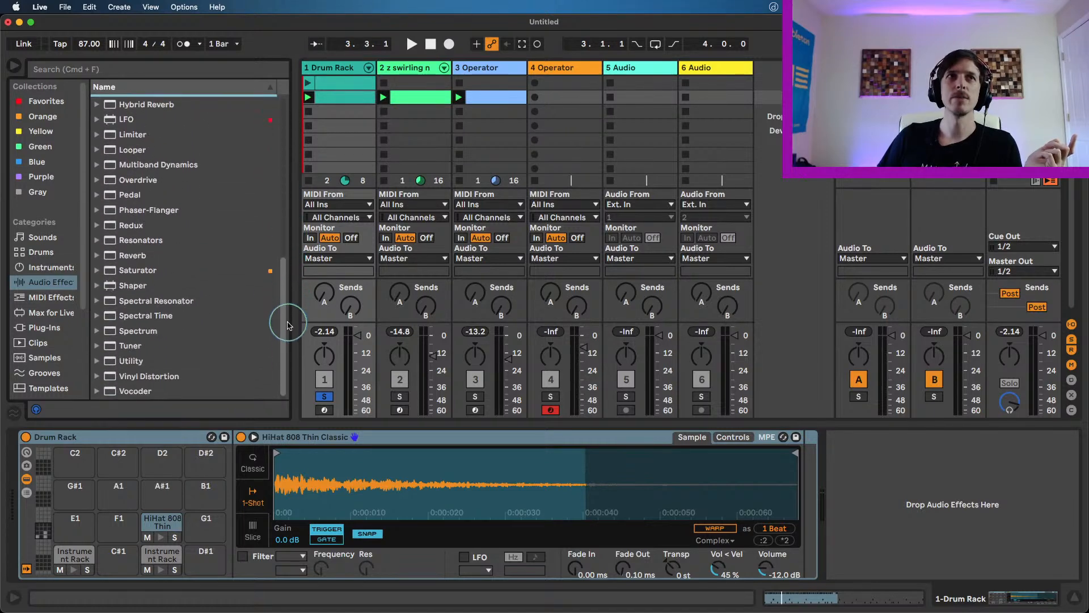
{"action": "left_click", "coordinate": [195, 258]}
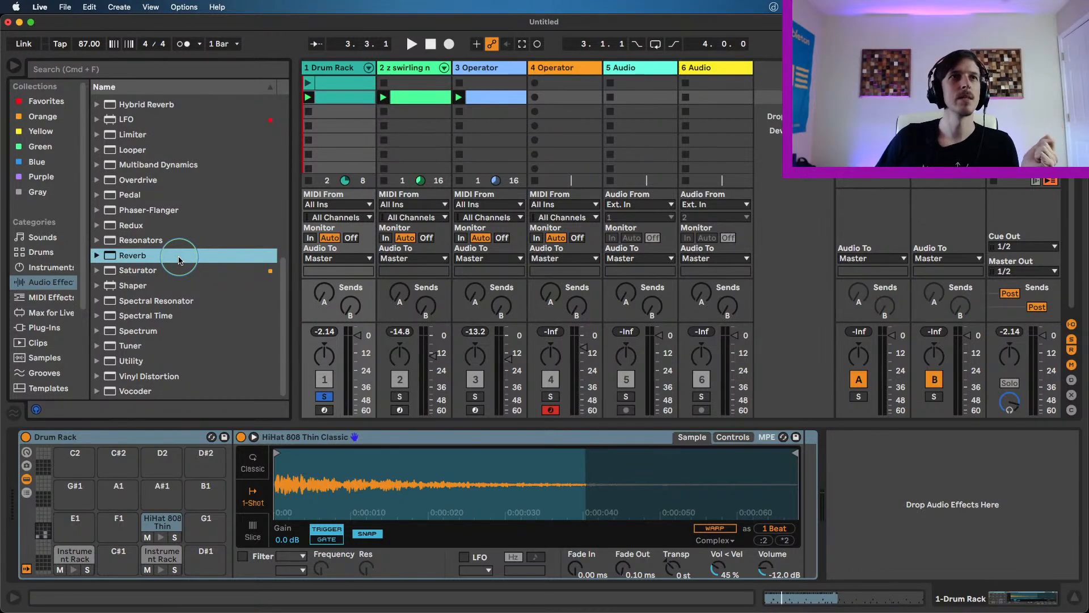
- Load the Vocoder effect onto the Drum Rack track and remove it
{"action": "left_click", "coordinate": [159, 390]}
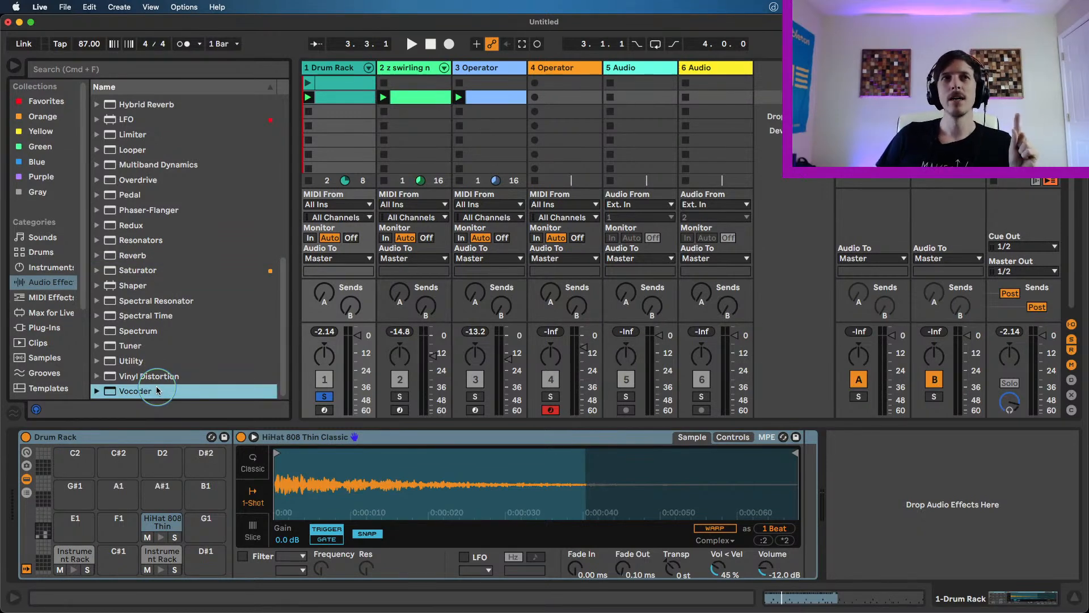
{"action": "double_click", "coordinate": [156, 390]}
{"action": "left_click", "coordinate": [831, 443]}
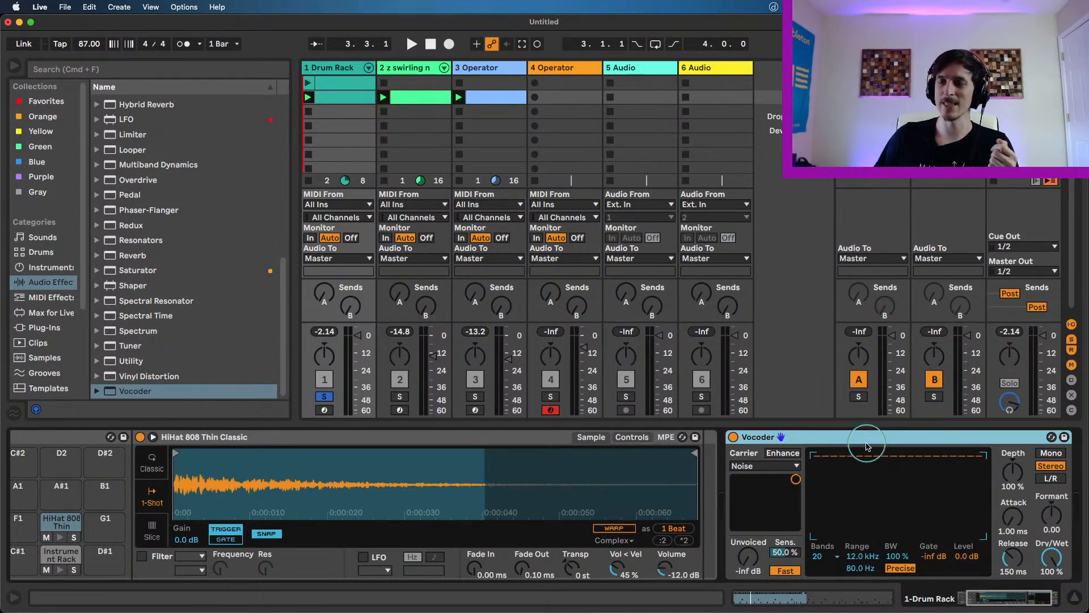
{"action": "key", "text": "Delete"}
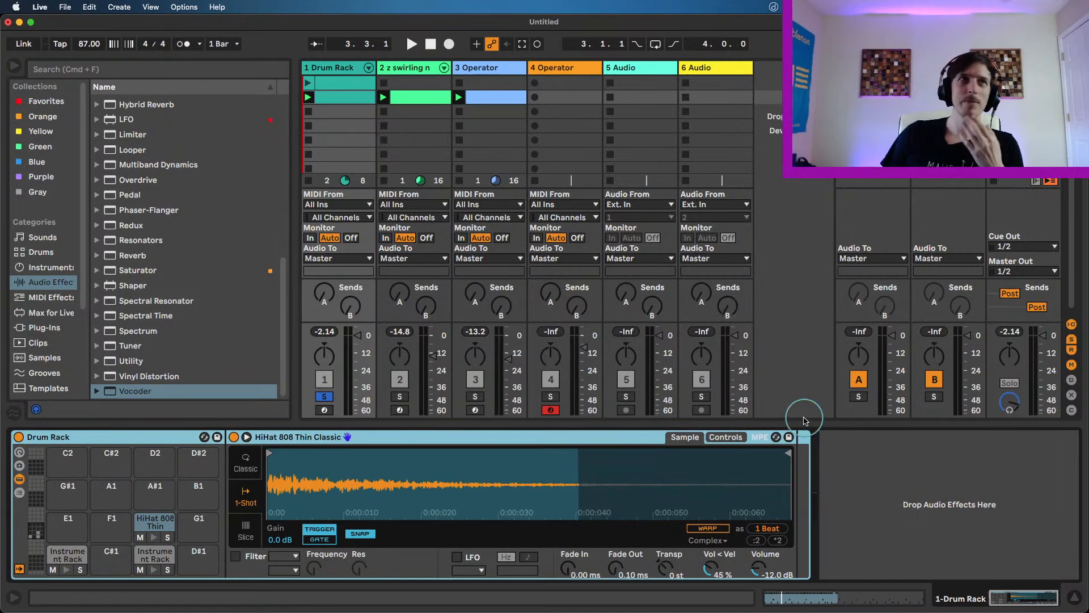
- Audition another Vocoder with its default settings on the Drum Rack track during playback, and delete it
{"action": "left_click", "coordinate": [34, 267]}
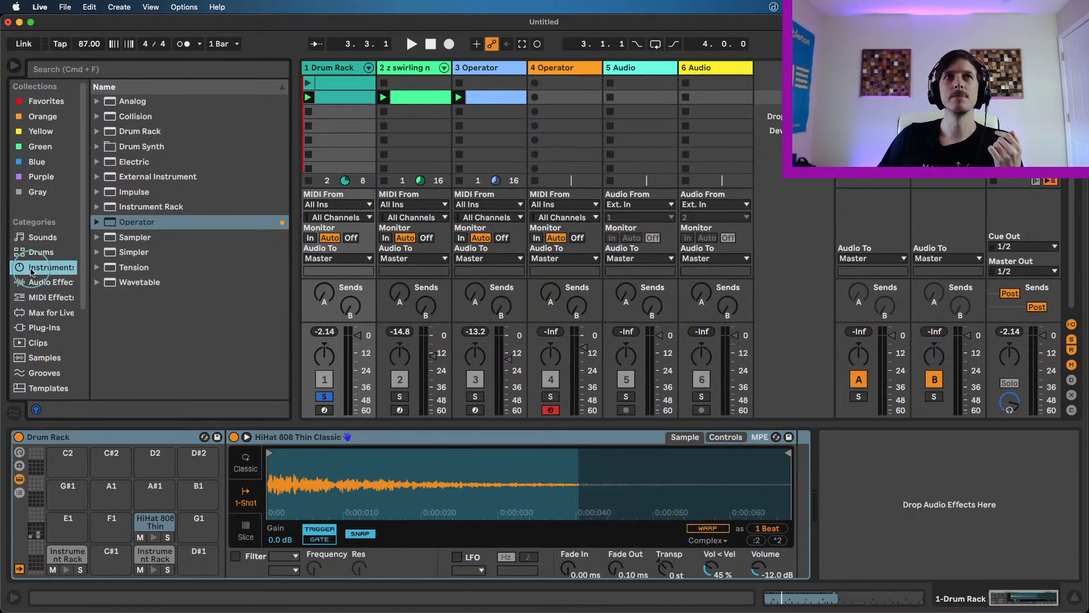
{"action": "left_click", "coordinate": [42, 282]}
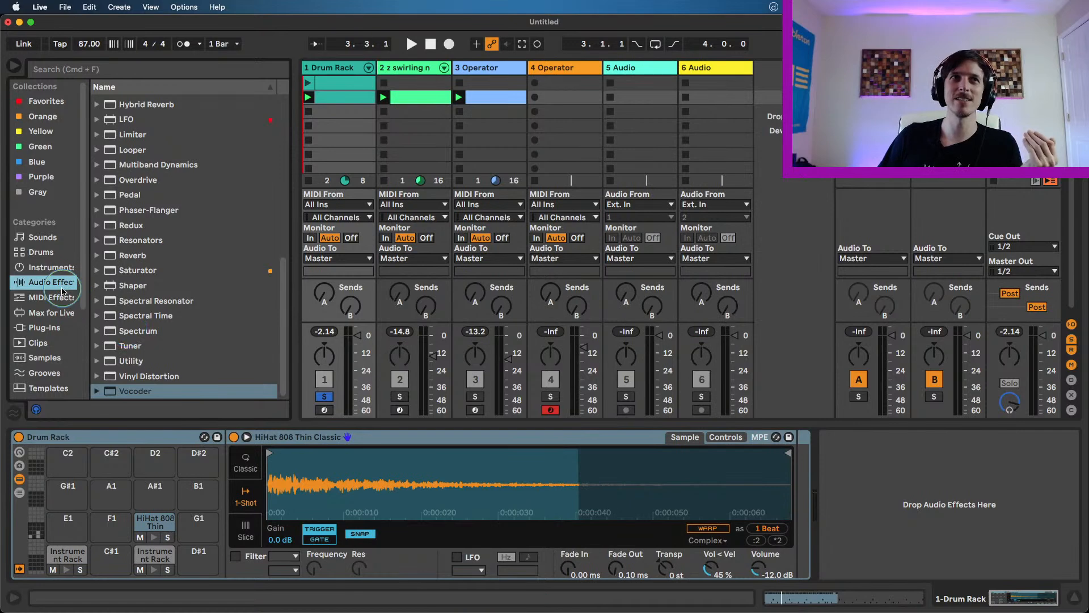
{"action": "double_click", "coordinate": [160, 389]}
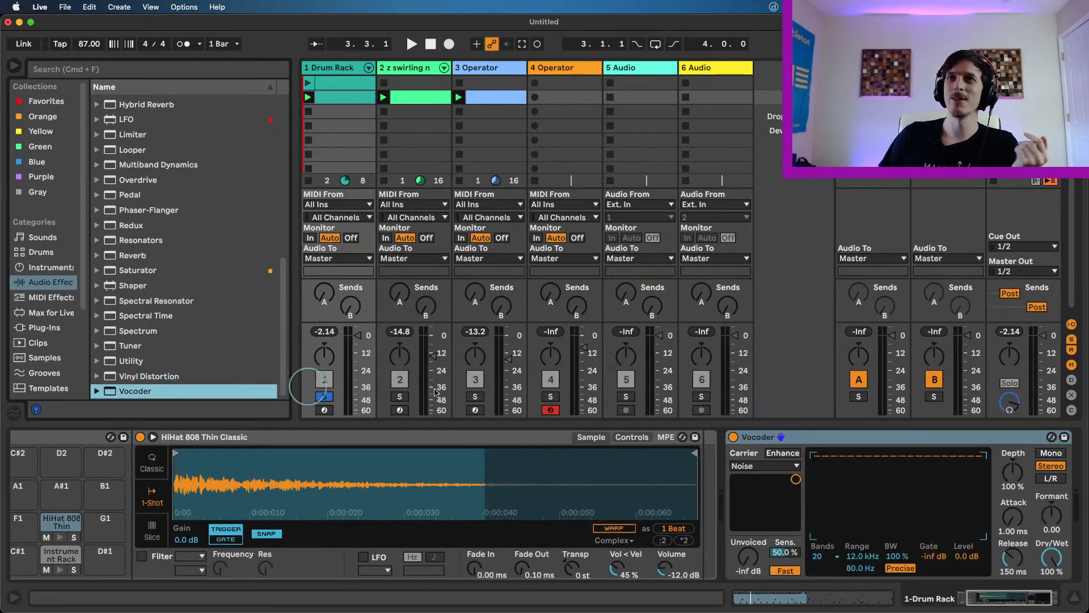
{"action": "key", "text": "space"}
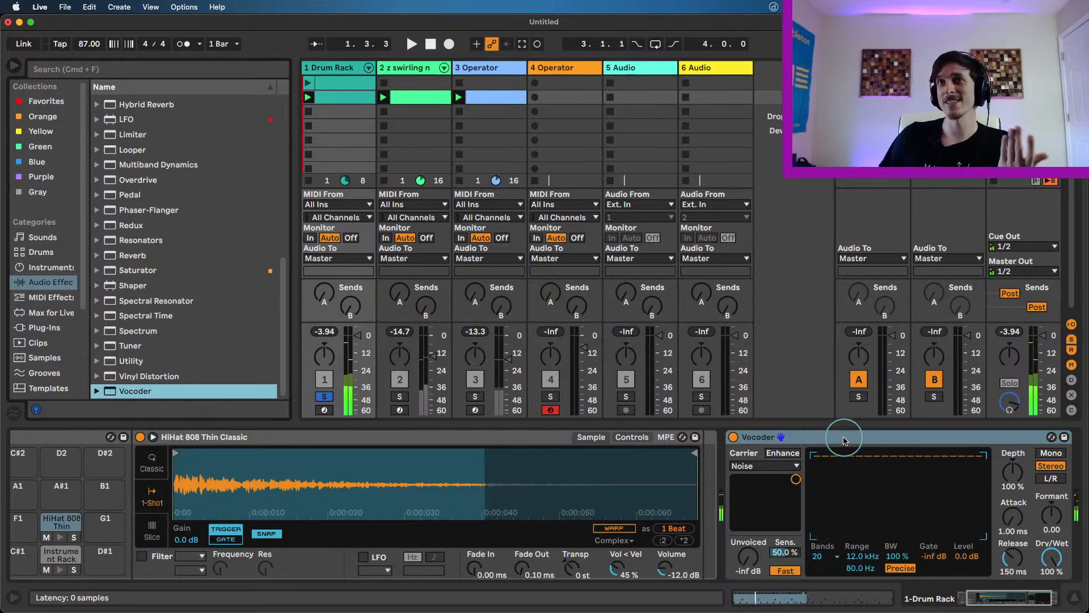
{"action": "left_click", "coordinate": [845, 442]}
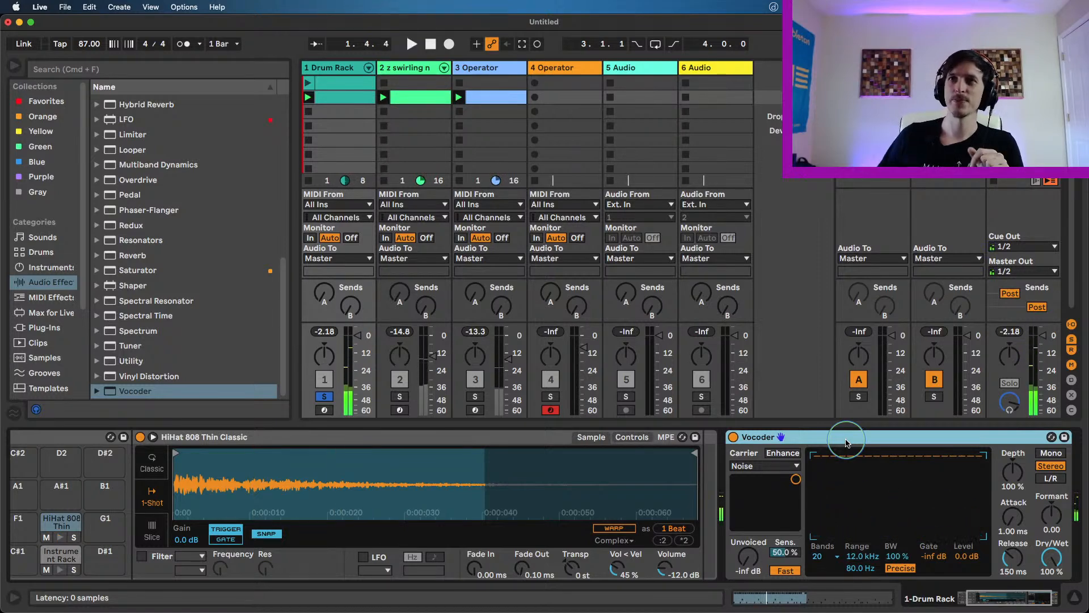
{"action": "key", "text": "Delete"}
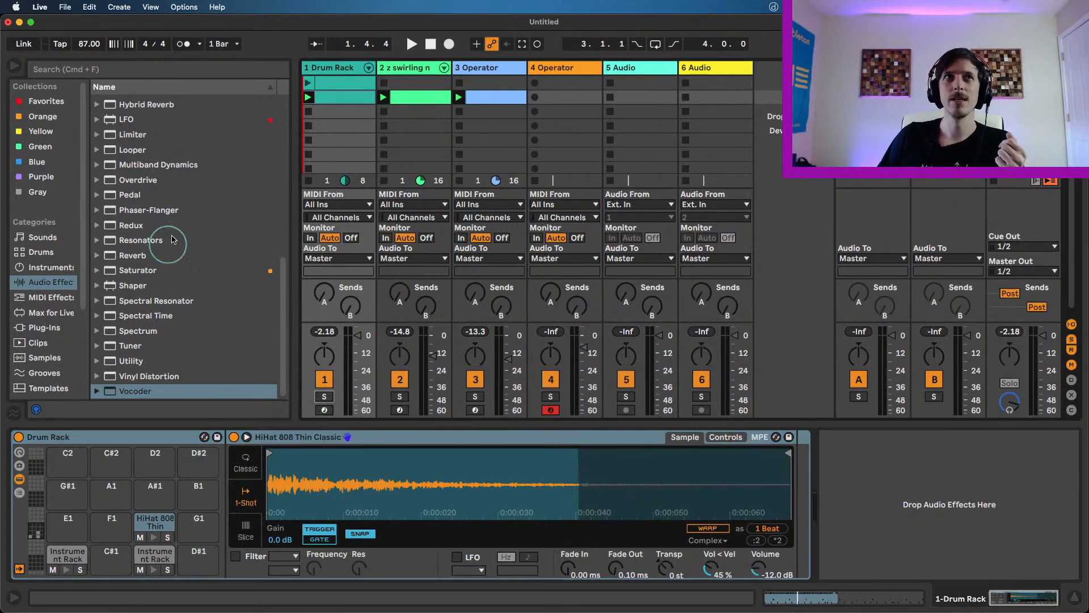
- Add a Grain Delay to the Drum Rack track and delete it
{"action": "scroll", "coordinate": [170, 227], "scroll_direction": "up", "scroll_amount": 5}
{"action": "double_click", "coordinate": [131, 168]}
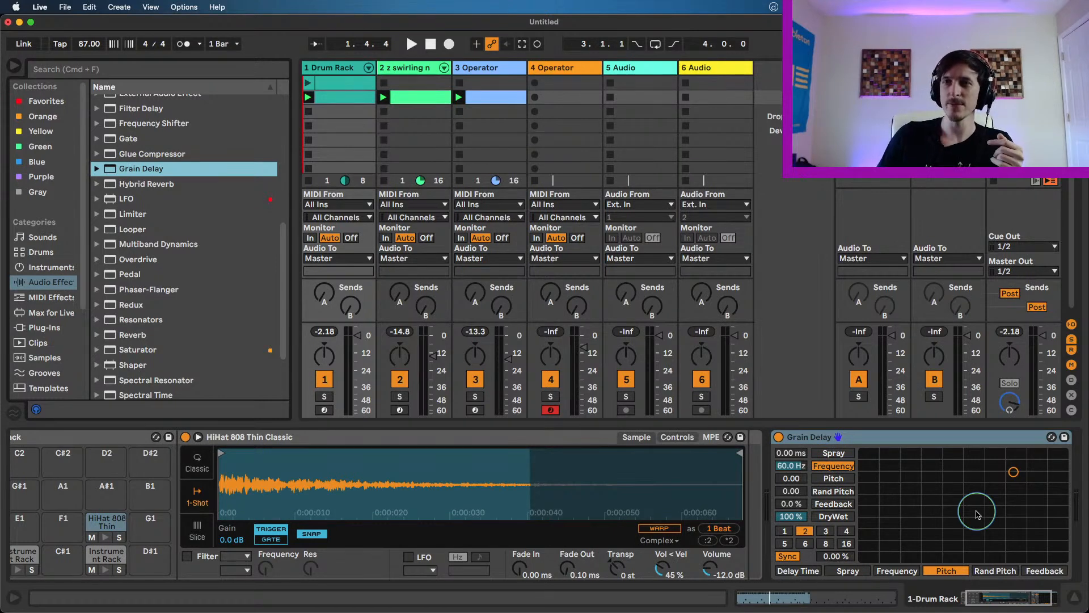
{"action": "left_click", "coordinate": [925, 438]}
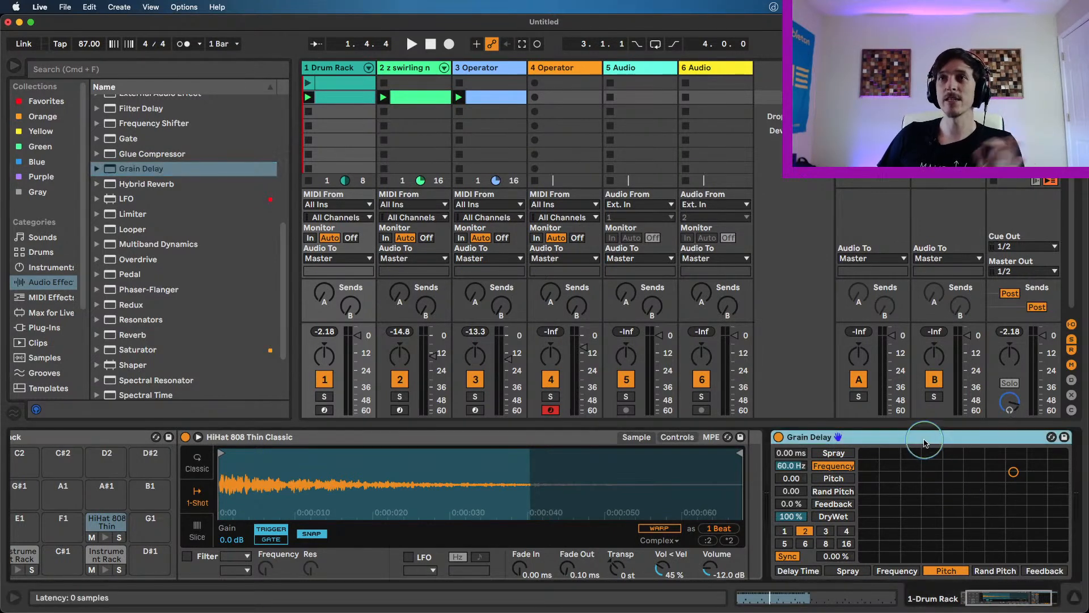
{"action": "key", "text": "Delete"}
- Load the Dynamic Tube audio effect onto the Drum Rack track
{"action": "scroll", "coordinate": [147, 216], "scroll_direction": "up", "scroll_amount": 8}
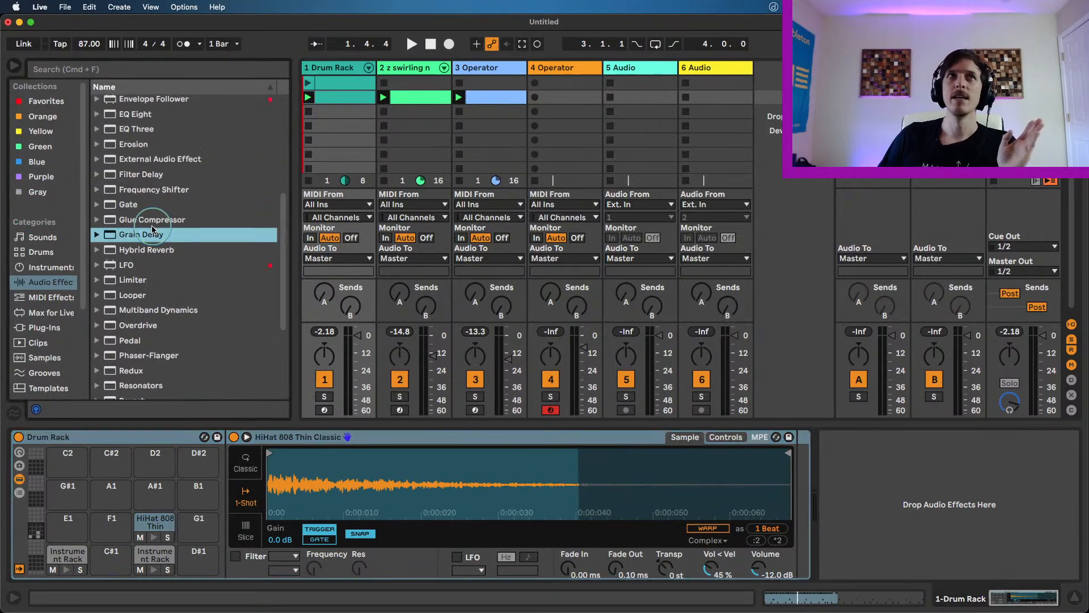
{"action": "scroll", "coordinate": [156, 213], "scroll_direction": "up", "scroll_amount": 1}
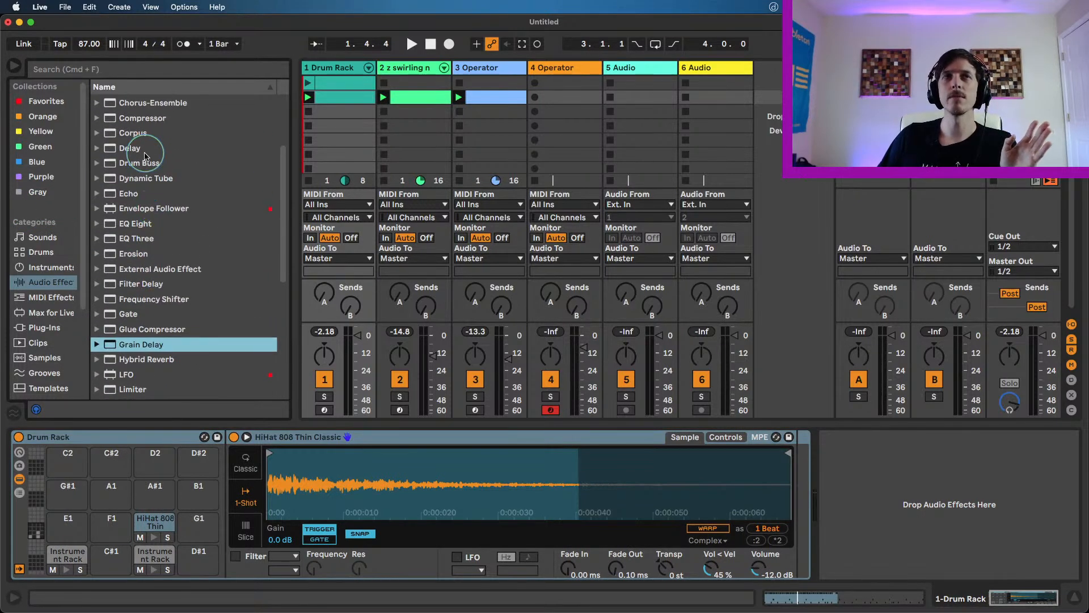
{"action": "double_click", "coordinate": [149, 178]}
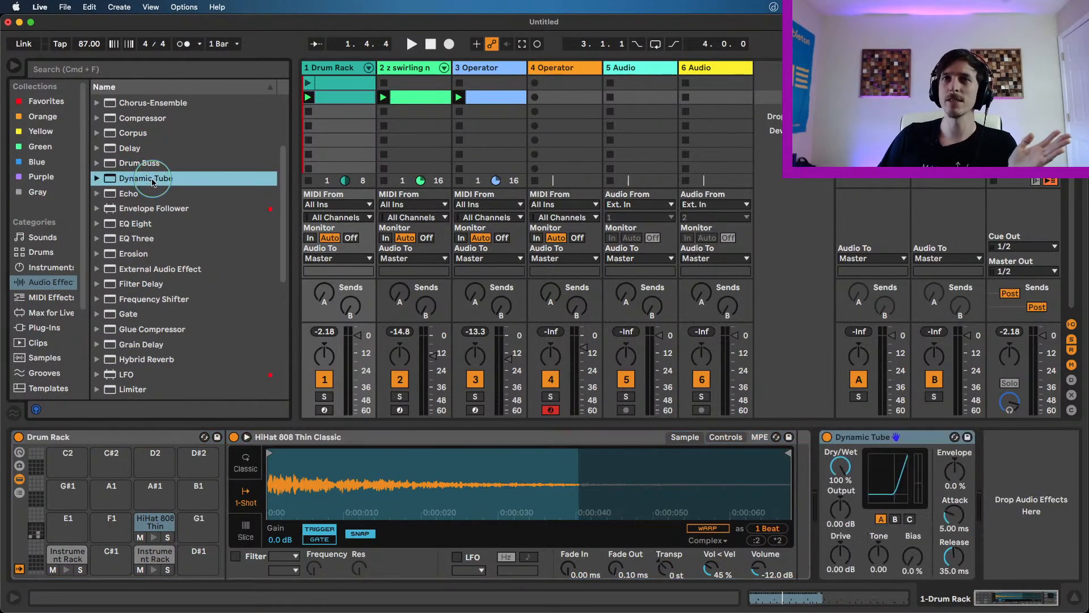
- Add the Grand Piano.adg rack from the Yellow collection to the set as a new MIDI track
{"action": "left_click", "coordinate": [861, 439]}
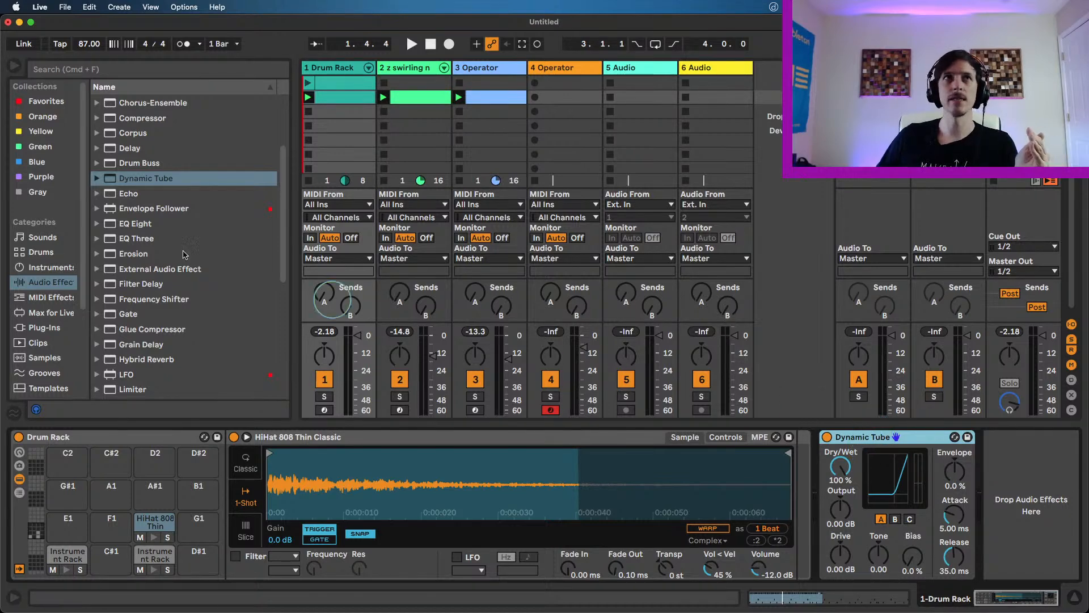
{"action": "left_click", "coordinate": [47, 138]}
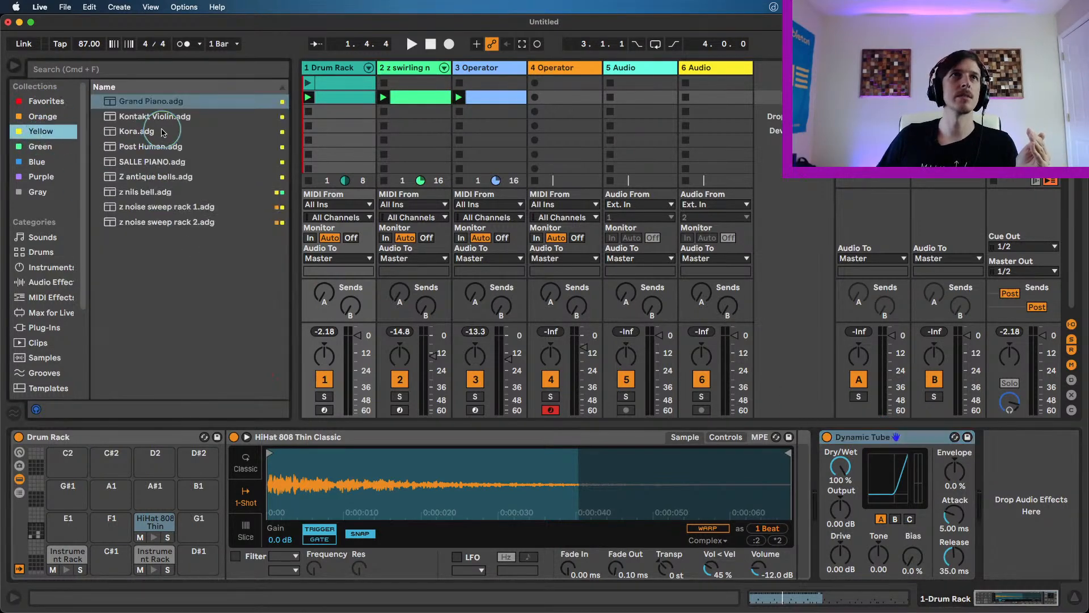
{"action": "left_click_drag", "start_coordinate": [151, 101], "coordinate": [782, 87]}
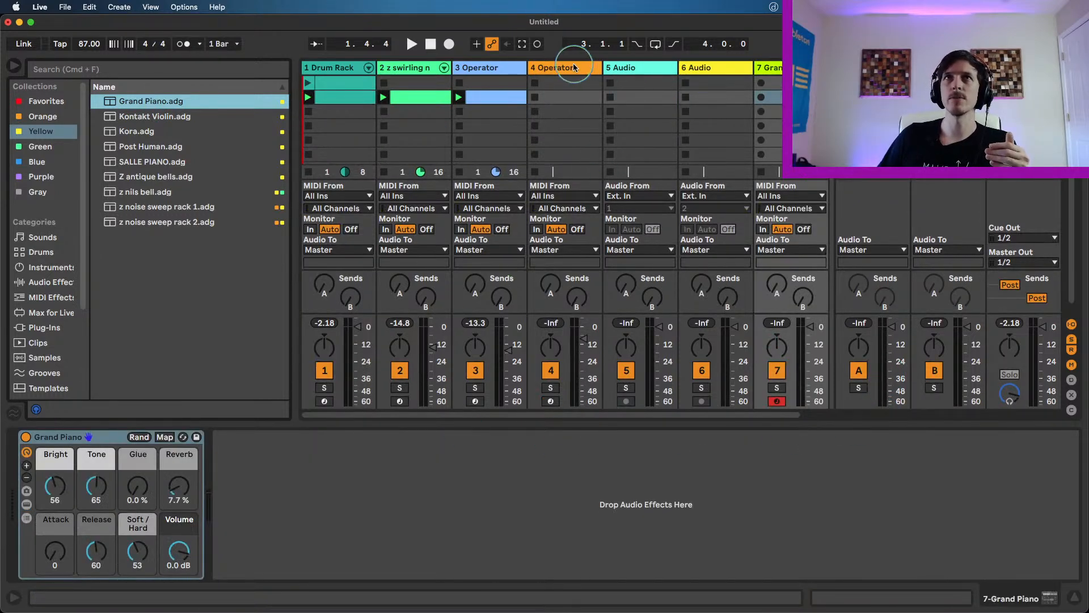
- Copy the Dynamic Tube from the Drum Rack track and paste it after the rack on the Grand Piano track
{"action": "left_click", "coordinate": [576, 68]}
{"action": "left_click", "coordinate": [628, 71]}
{"action": "left_click", "coordinate": [696, 68]}
{"action": "left_click", "coordinate": [491, 67]}
{"action": "left_click", "coordinate": [435, 67]}
{"action": "left_click", "coordinate": [367, 68]}
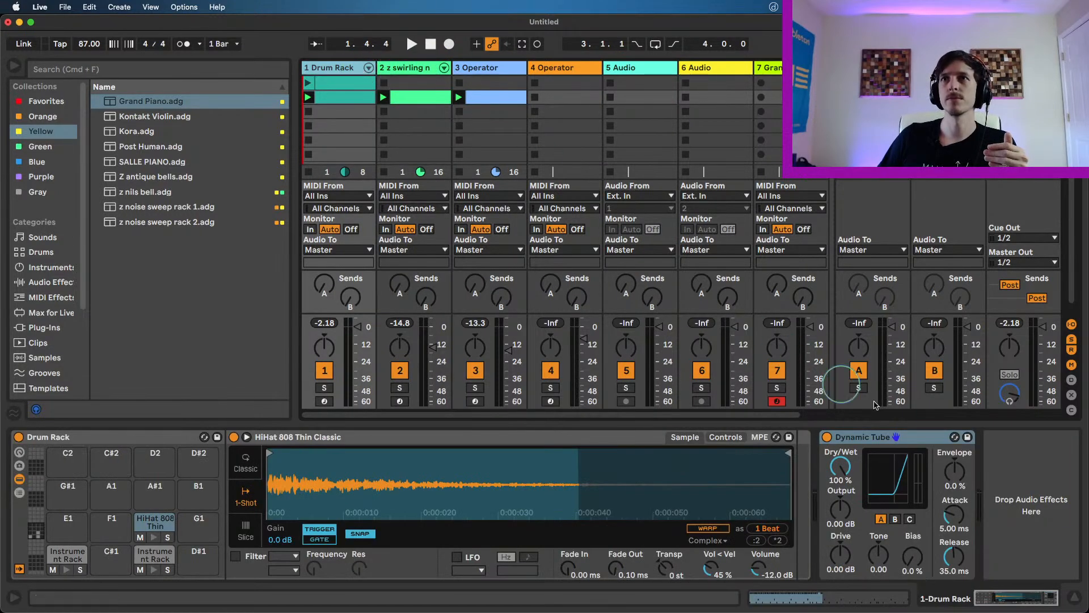
{"action": "left_click", "coordinate": [789, 99]}
{"action": "key", "text": "super+v"}
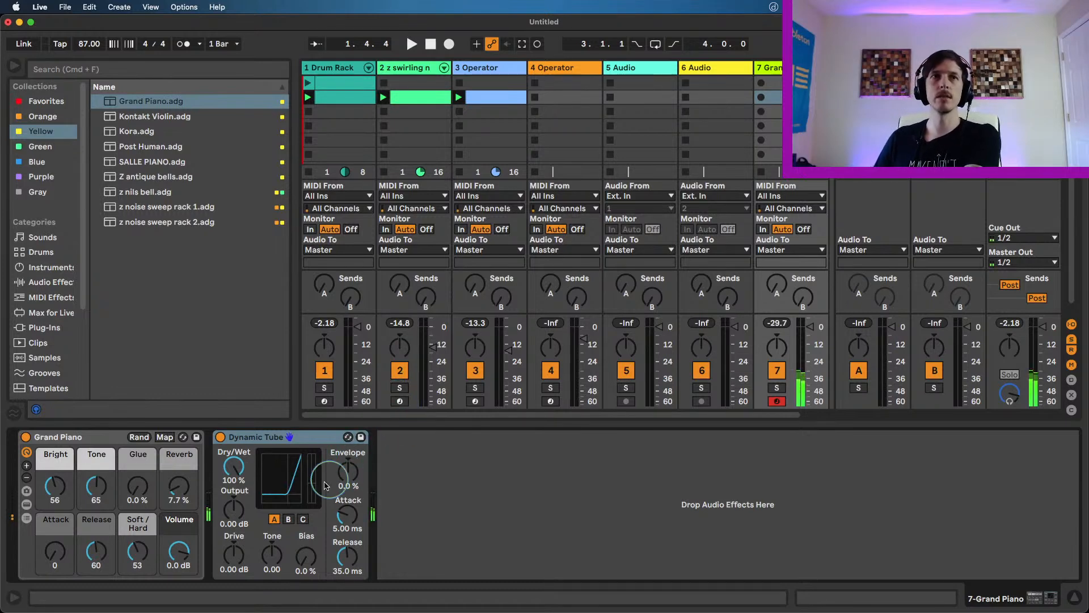
- Set the Grand Piano track's Dynamic Tube to 15.0 dB Drive, -0.02 Tone and 9.5 % Bias
{"action": "left_click_drag", "start_coordinate": [254, 547], "coordinate": [306, 567]}
{"action": "left_click", "coordinate": [306, 559]}
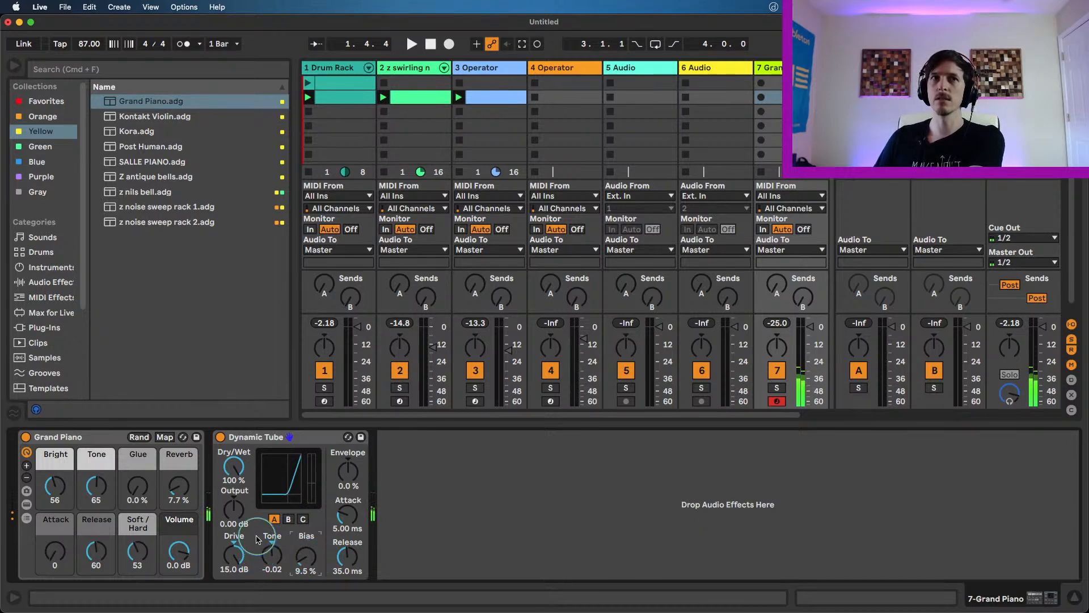
{"action": "left_click", "coordinate": [238, 558]}
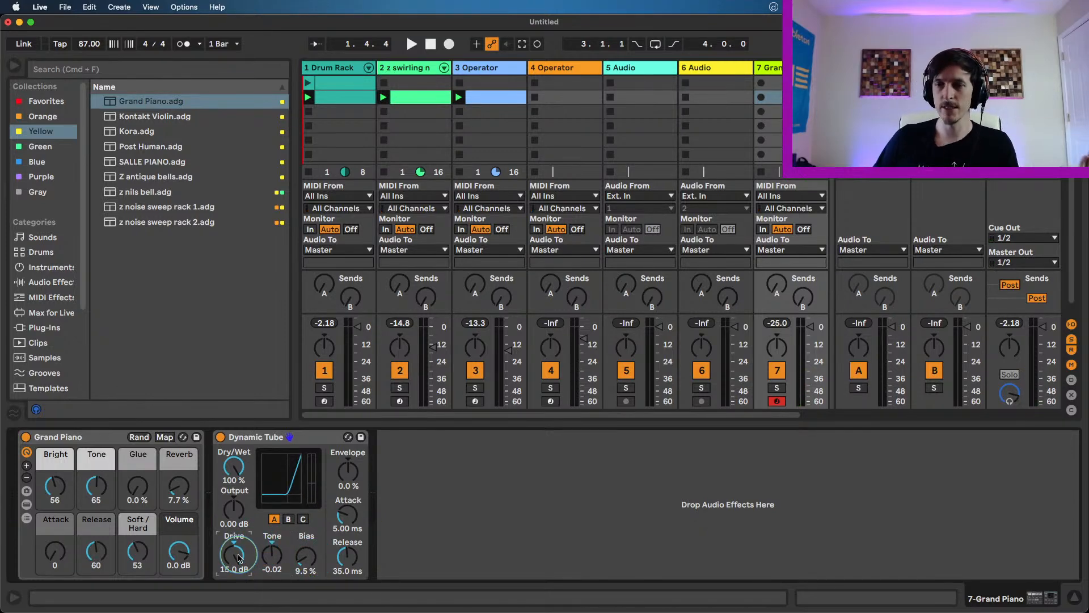
- Raise the Grand Piano rack's Volume macro to 6.0 dB
{"action": "left_click", "coordinate": [314, 441]}
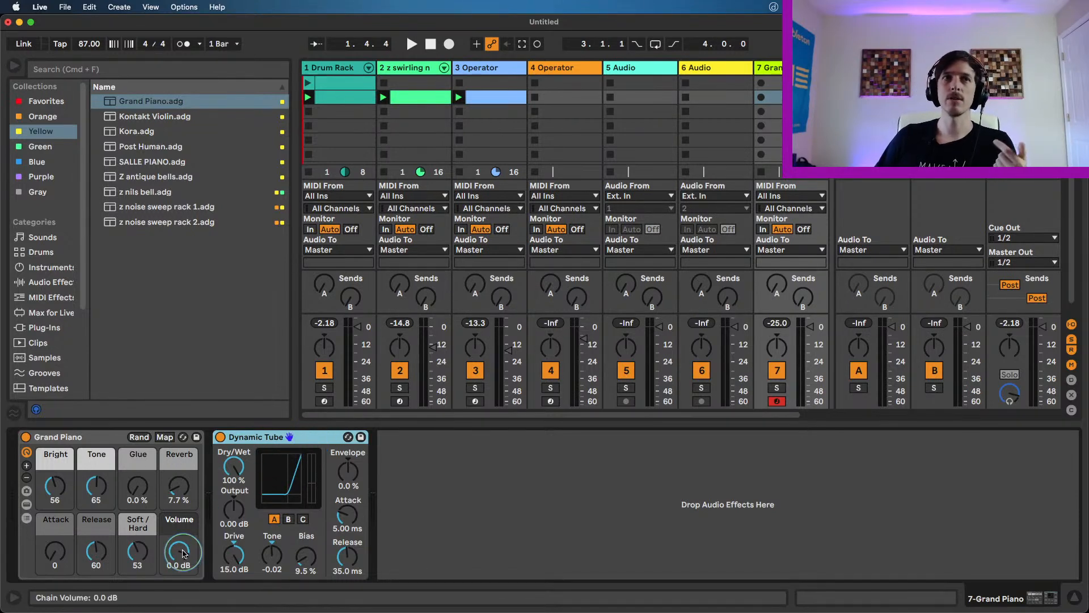
{"action": "left_click_drag", "start_coordinate": [185, 557], "coordinate": [183, 553]}
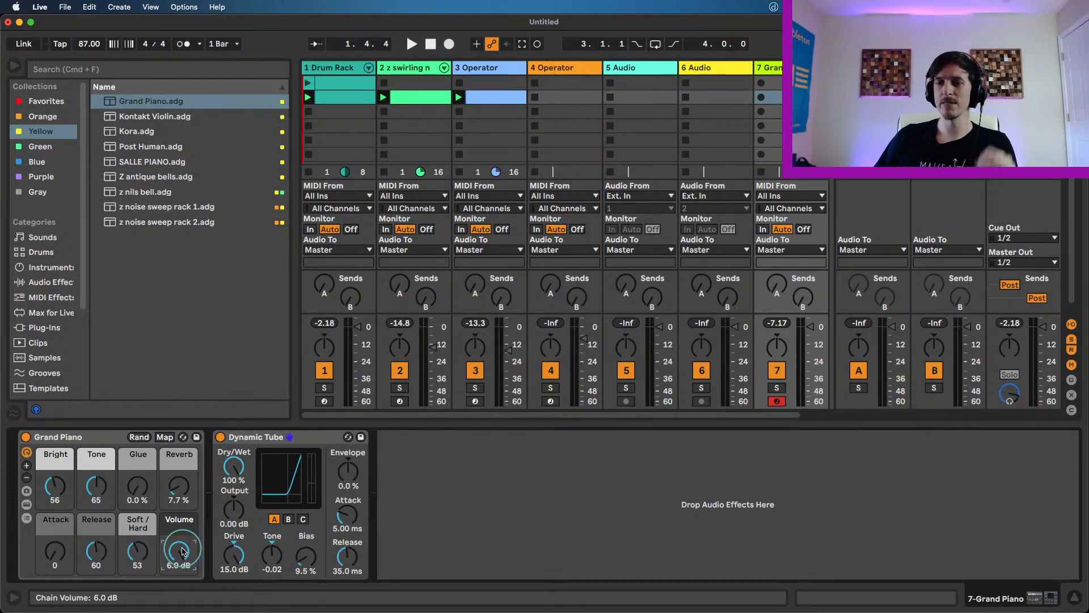
{"action": "left_click", "coordinate": [269, 440]}
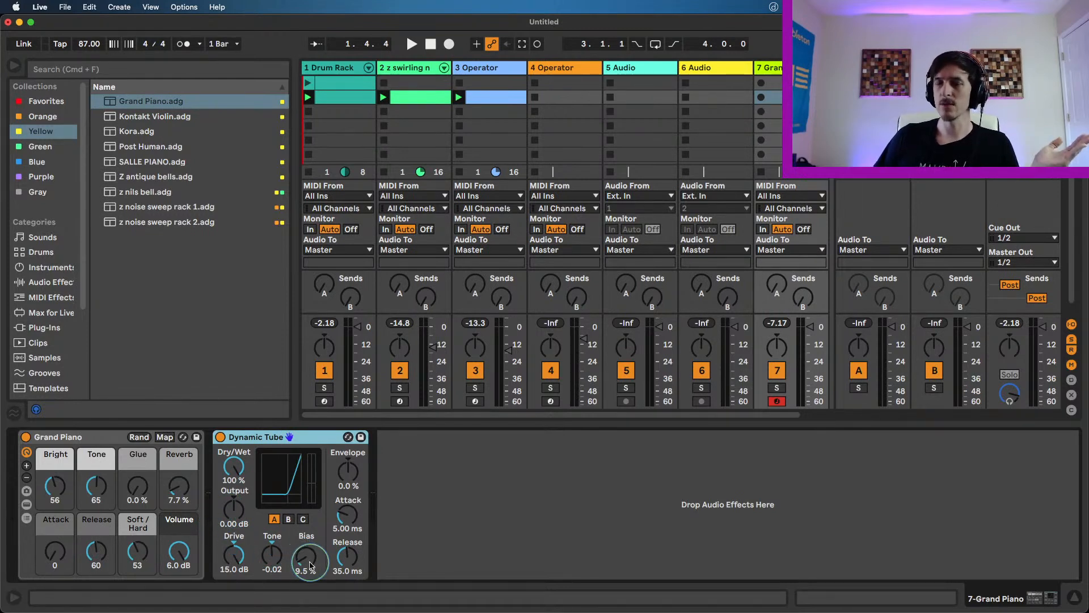
- Insert a Utility effect between the Grand Piano rack and Dynamic Tube, and set its Gain to 6.67 dB
{"action": "left_click", "coordinate": [54, 282]}
{"action": "scroll", "coordinate": [193, 318], "scroll_direction": "down", "scroll_amount": 10}
{"action": "left_click_drag", "start_coordinate": [136, 361], "coordinate": [207, 441]}
{"action": "left_click_drag", "start_coordinate": [294, 488], "coordinate": [294, 477]}
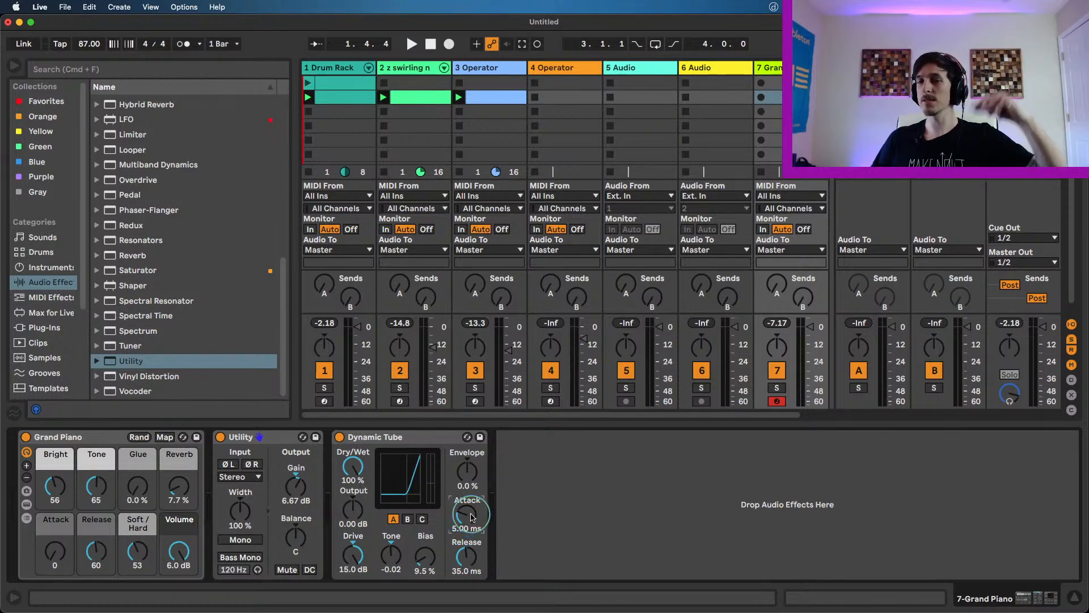
- Try Dynamic Tube's Envelope at 300 % and reset it to 0.0 %
{"action": "left_click_drag", "start_coordinate": [473, 489], "coordinate": [472, 457]}
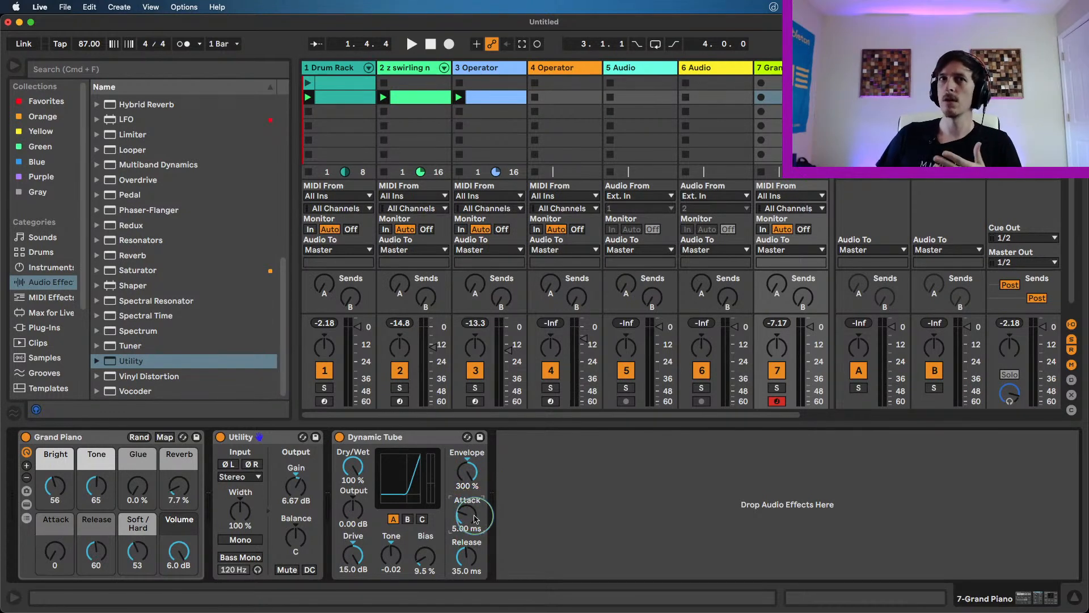
{"action": "double_click", "coordinate": [472, 480]}
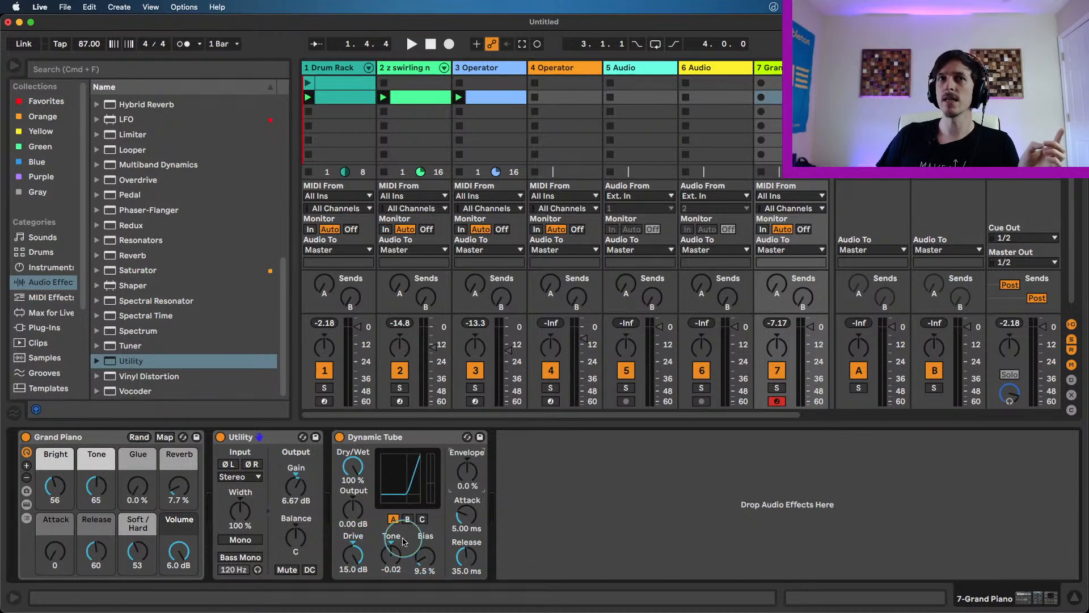
{"action": "left_click", "coordinate": [418, 559]}
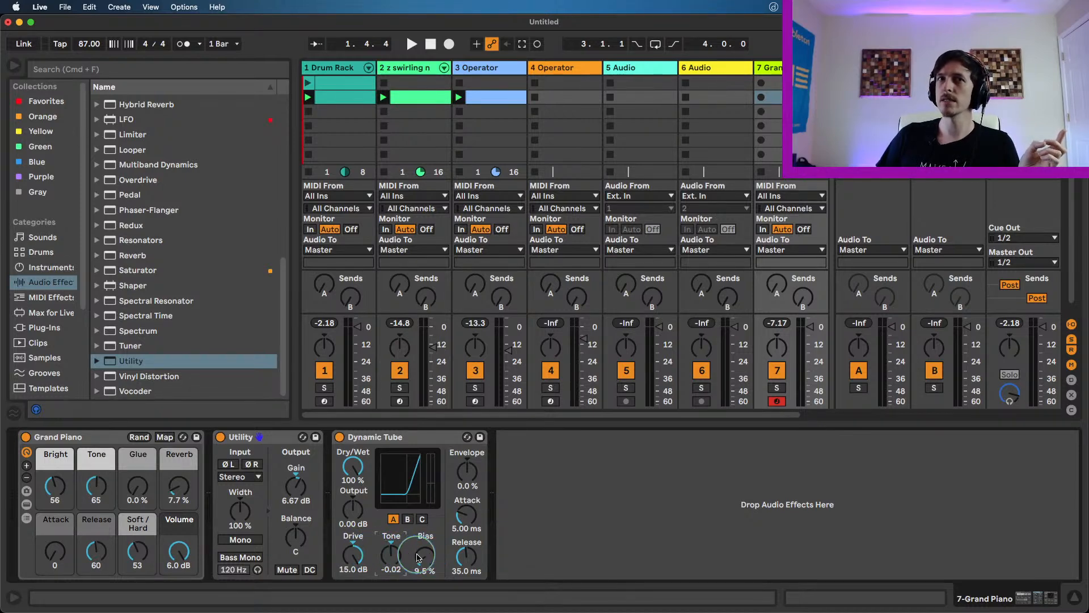
{"action": "left_click", "coordinate": [357, 559]}
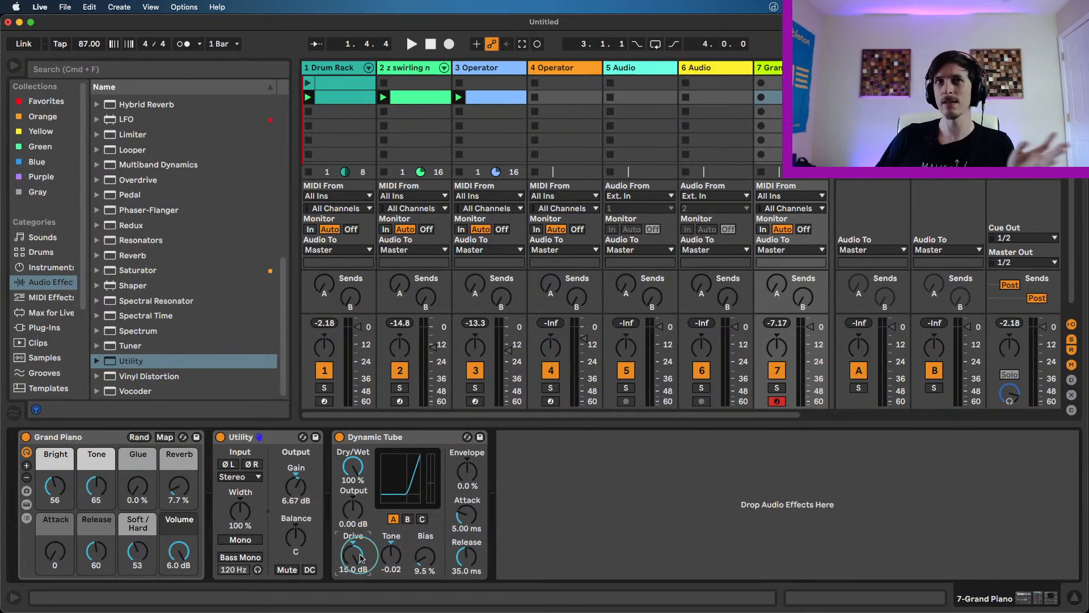
- Raise Dynamic Tube's Bias to 38 %
{"action": "left_click", "coordinate": [376, 439]}
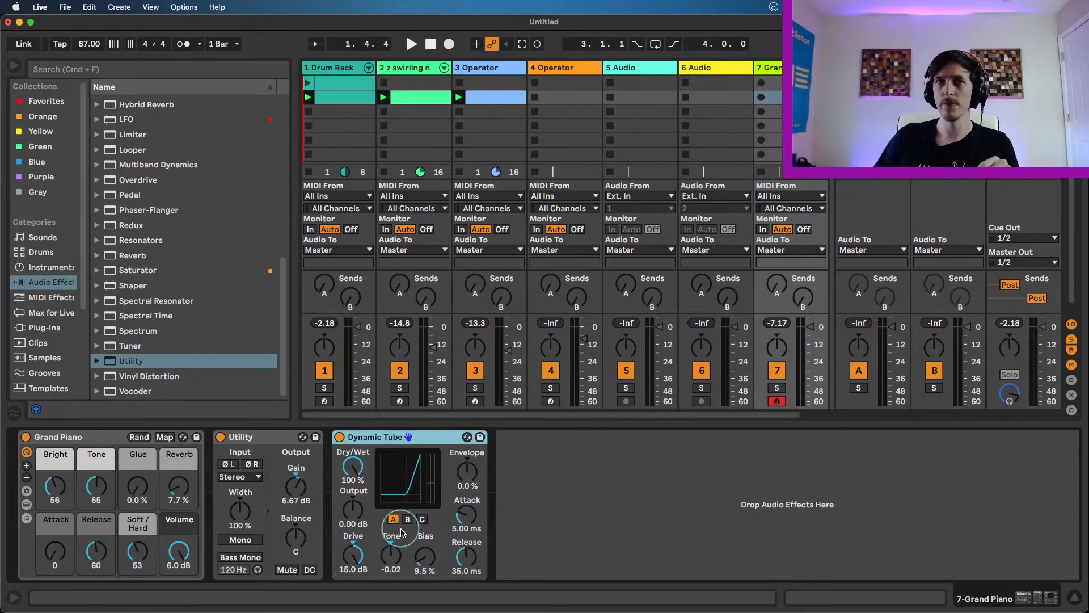
{"action": "left_click", "coordinate": [425, 557]}
{"action": "mouse_move", "coordinate": [426, 557]}
{"action": "left_mouse_down"}
{"action": "mouse_move", "coordinate": [426, 533]}
{"action": "mouse_move", "coordinate": [414, 558]}
{"action": "left_mouse_up"}
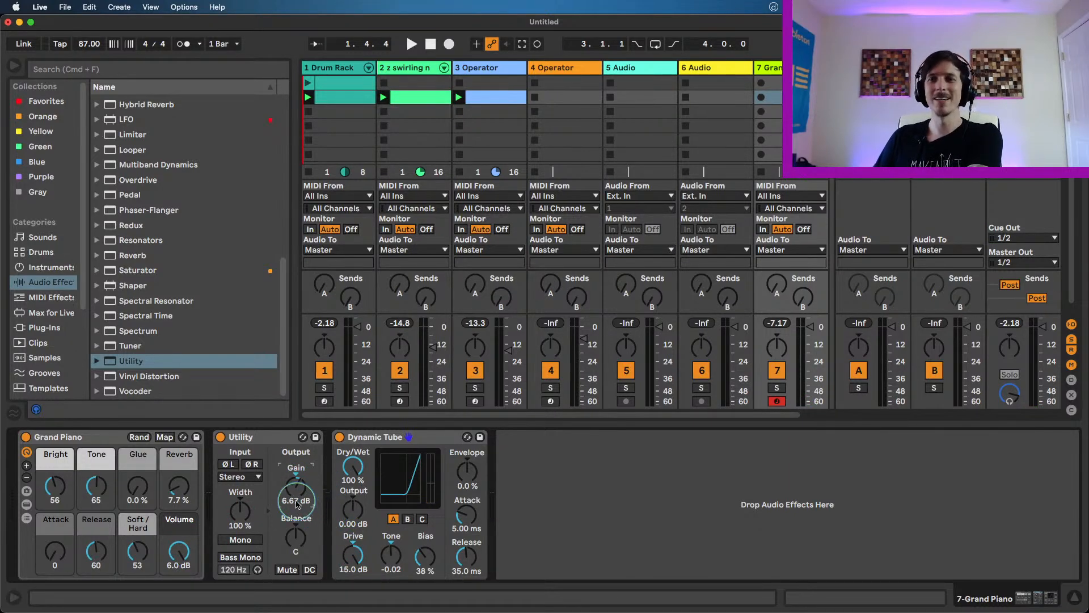
- Bypass the Utility to compare the piano's sound without its gain, and re-enable it
{"action": "left_click", "coordinate": [221, 438]}
{"action": "left_click", "coordinate": [221, 438]}
{"action": "double_click", "coordinate": [182, 558]}
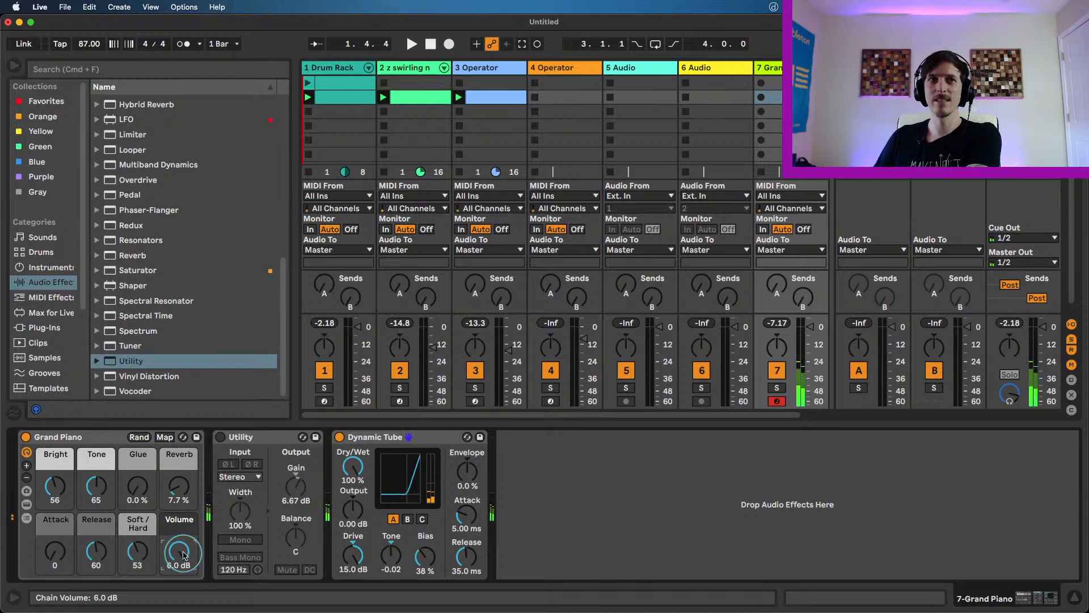
{"action": "left_click", "coordinate": [221, 438]}
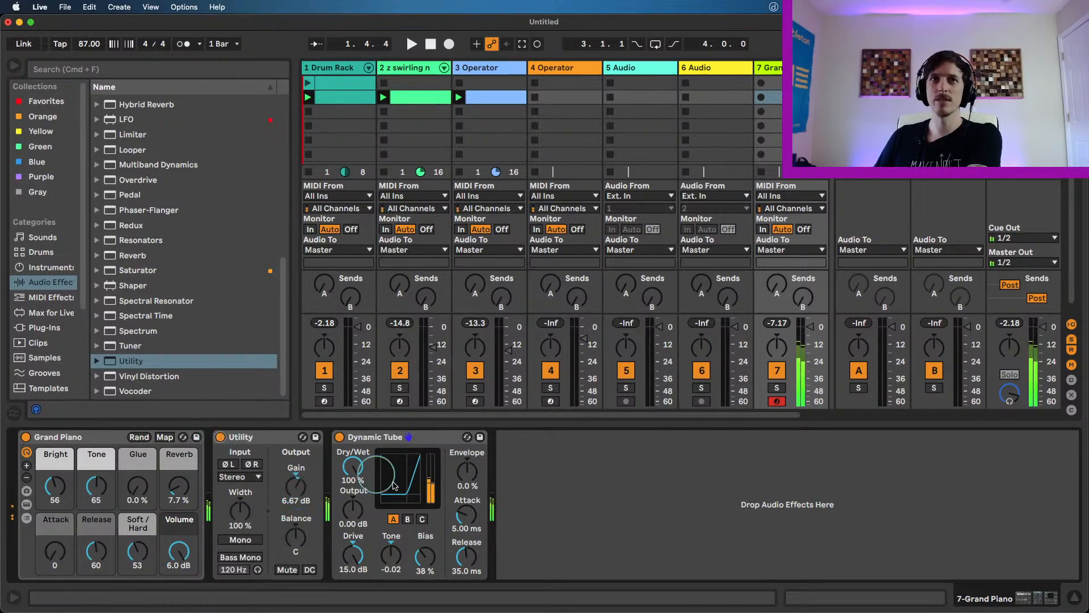
- Set Dynamic Tube's Tone to 1.00 and Bias to 43 %, and switch it to tube model C
{"action": "left_click_drag", "start_coordinate": [391, 554], "coordinate": [395, 557]}
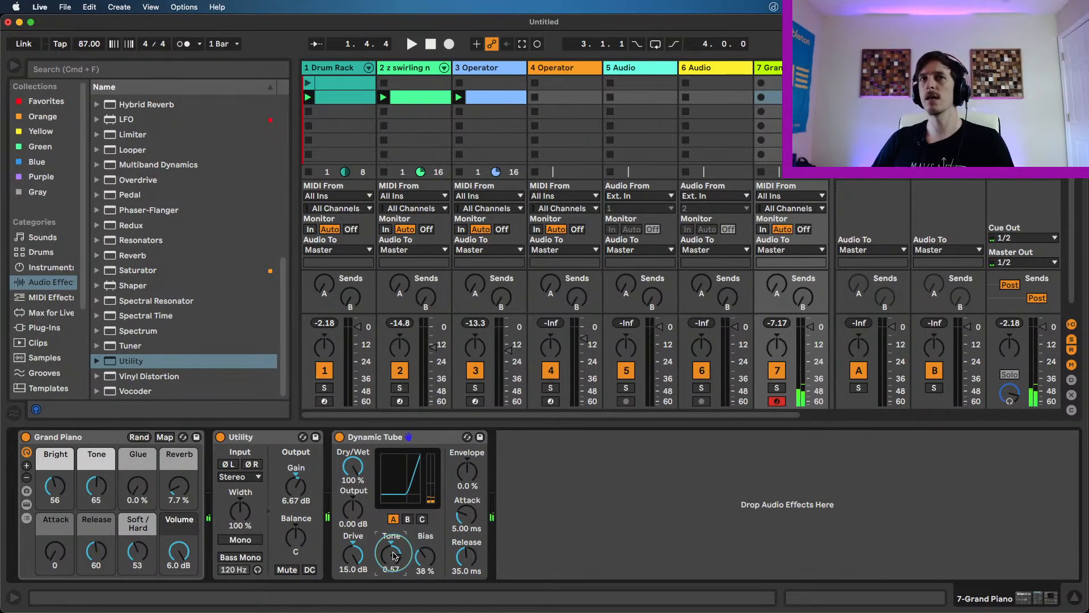
{"action": "left_click_drag", "start_coordinate": [390, 553], "coordinate": [406, 533]}
{"action": "left_click", "coordinate": [421, 519]}
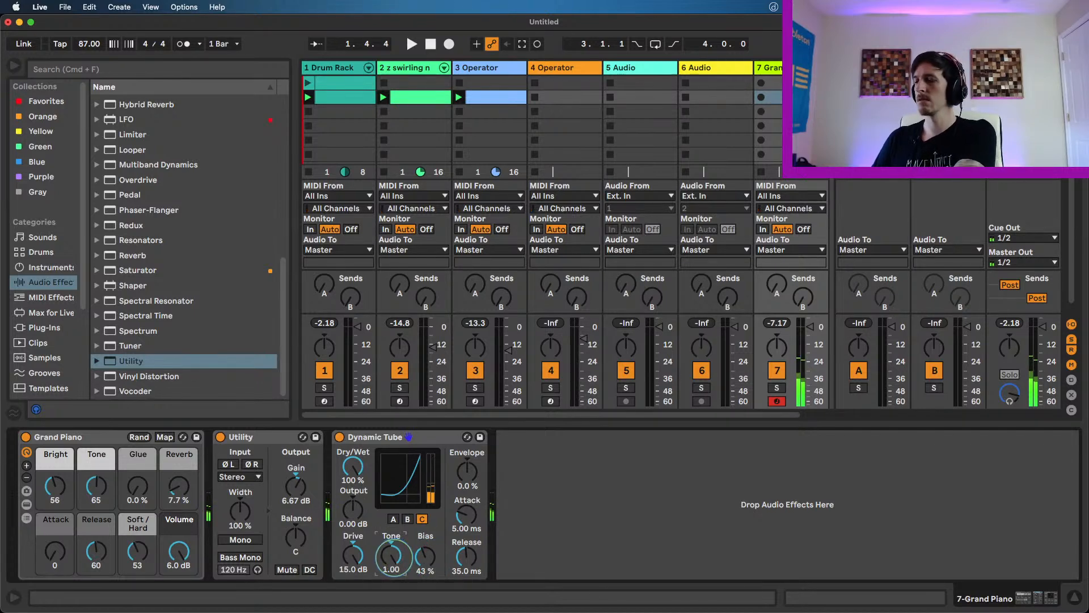
- Compare Dynamic Tube's models A, B and C on the piano, ending on model C
{"action": "left_click", "coordinate": [393, 520]}
{"action": "left_click", "coordinate": [407, 519]}
{"action": "left_click", "coordinate": [418, 520]}
{"action": "left_click", "coordinate": [394, 519]}
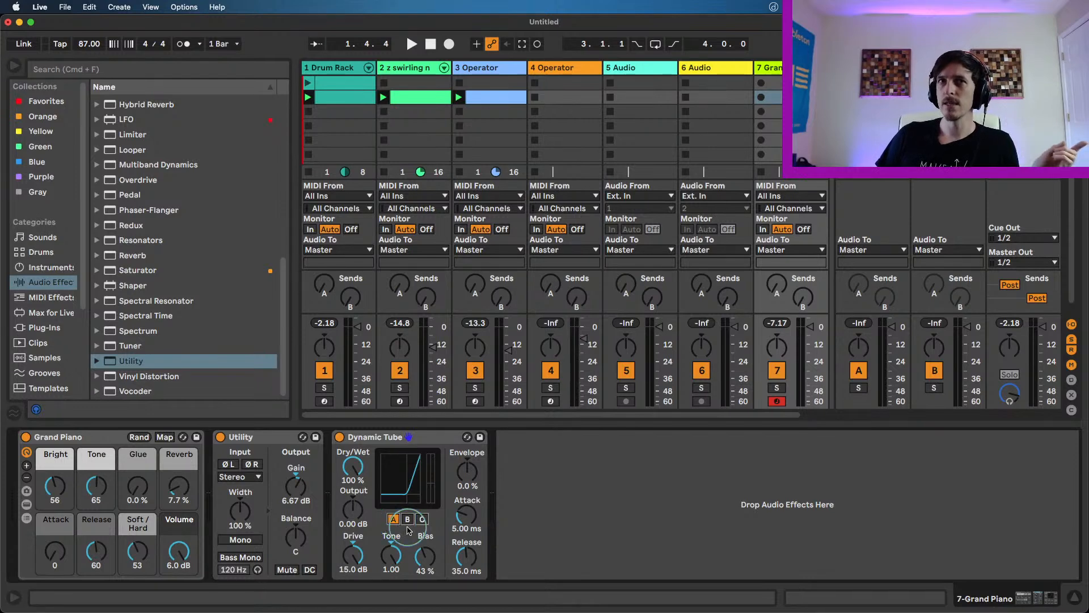
{"action": "left_click", "coordinate": [422, 520]}
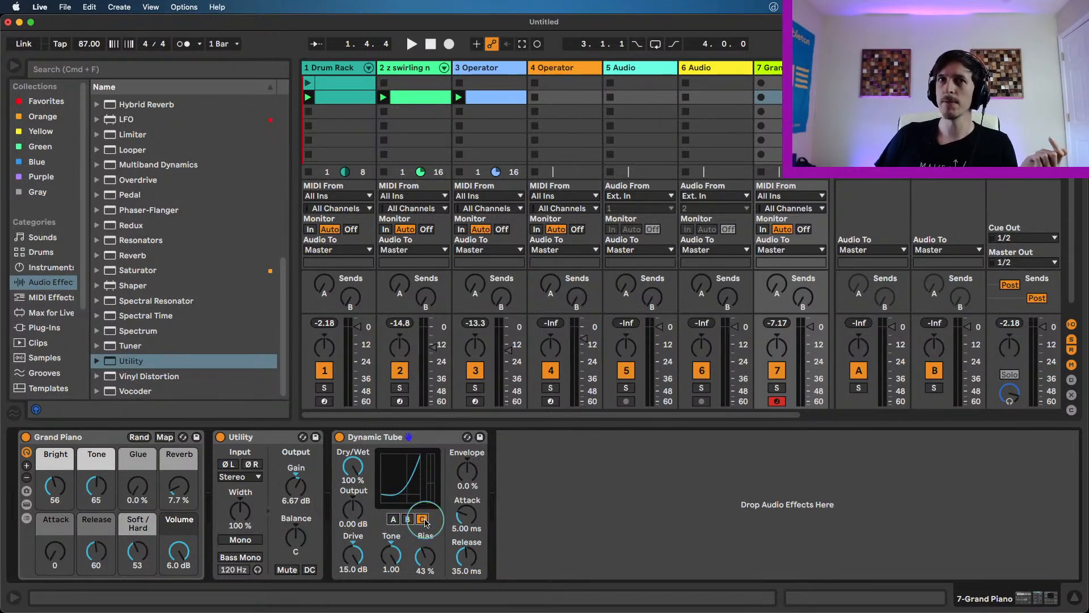
- Set Dynamic Tube's Bias to 70 % and Tone to 0.03, and switch through model B to model A
{"action": "left_click_drag", "start_coordinate": [433, 544], "coordinate": [391, 573]}
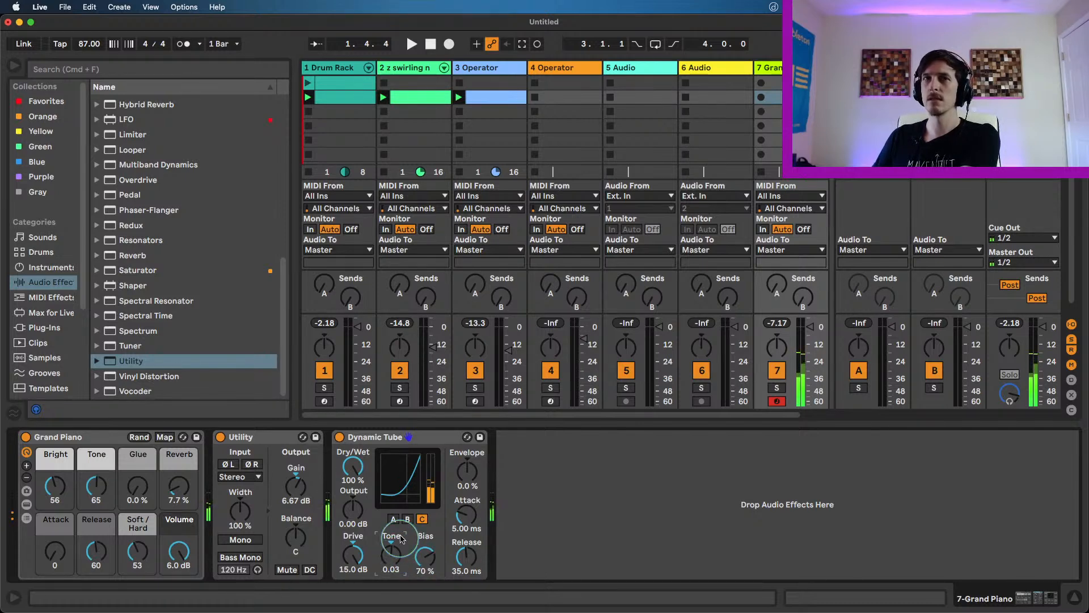
{"action": "left_click", "coordinate": [407, 520]}
{"action": "left_click", "coordinate": [394, 520]}
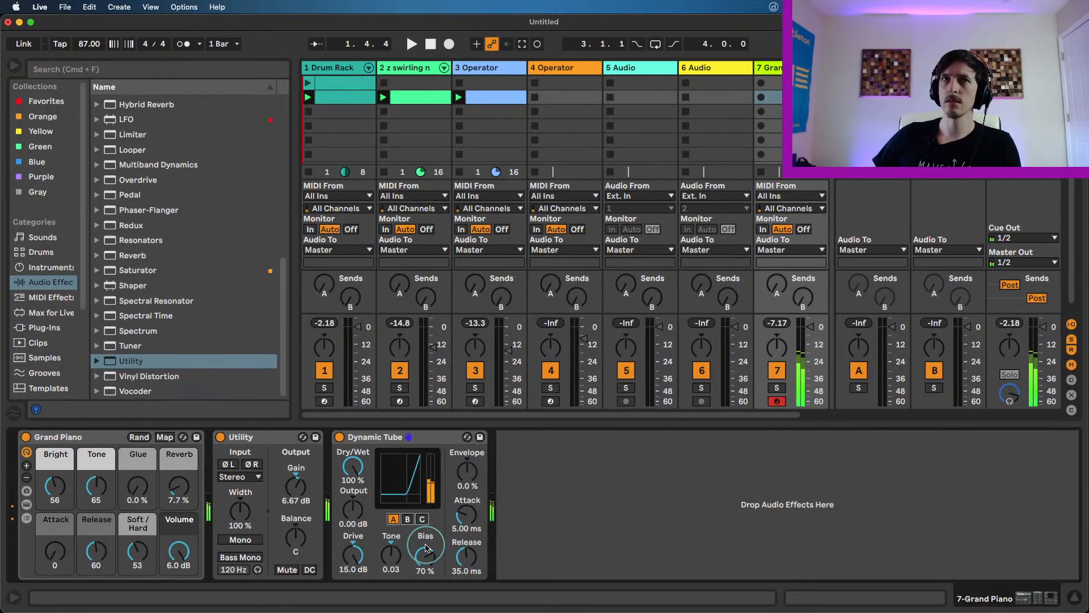
- Audition Dynamic Tube's envelope section with Attack at 400 ms, Envelope at 300 % and Release at 131 ms
{"action": "left_click_drag", "start_coordinate": [474, 519], "coordinate": [473, 460]}
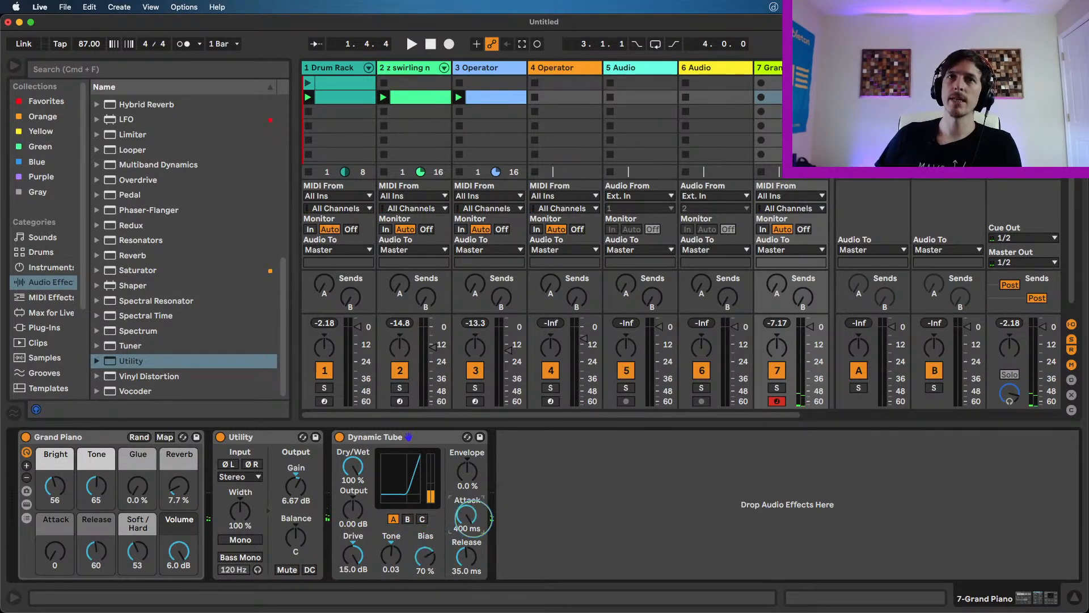
{"action": "left_click_drag", "start_coordinate": [474, 519], "coordinate": [474, 553]}
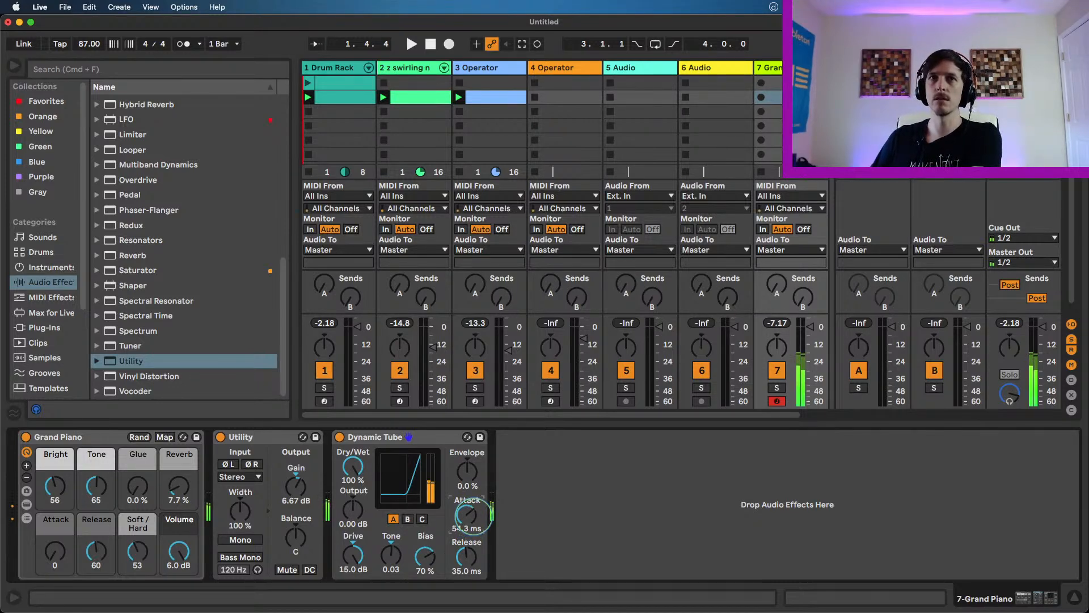
{"action": "left_click_drag", "start_coordinate": [466, 514], "coordinate": [467, 449]}
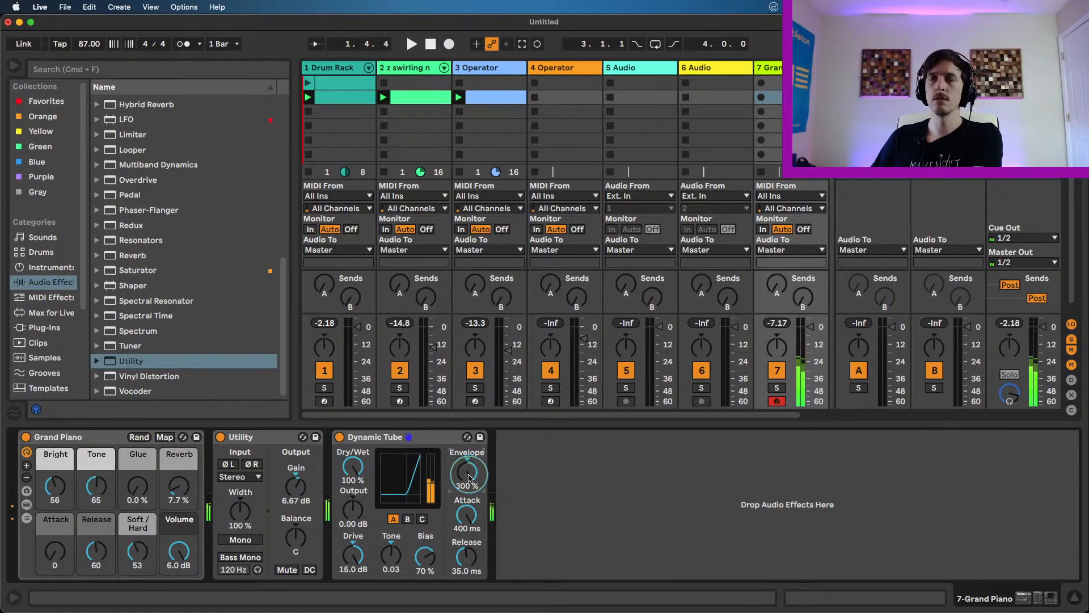
{"action": "left_click_drag", "start_coordinate": [466, 557], "coordinate": [466, 544]}
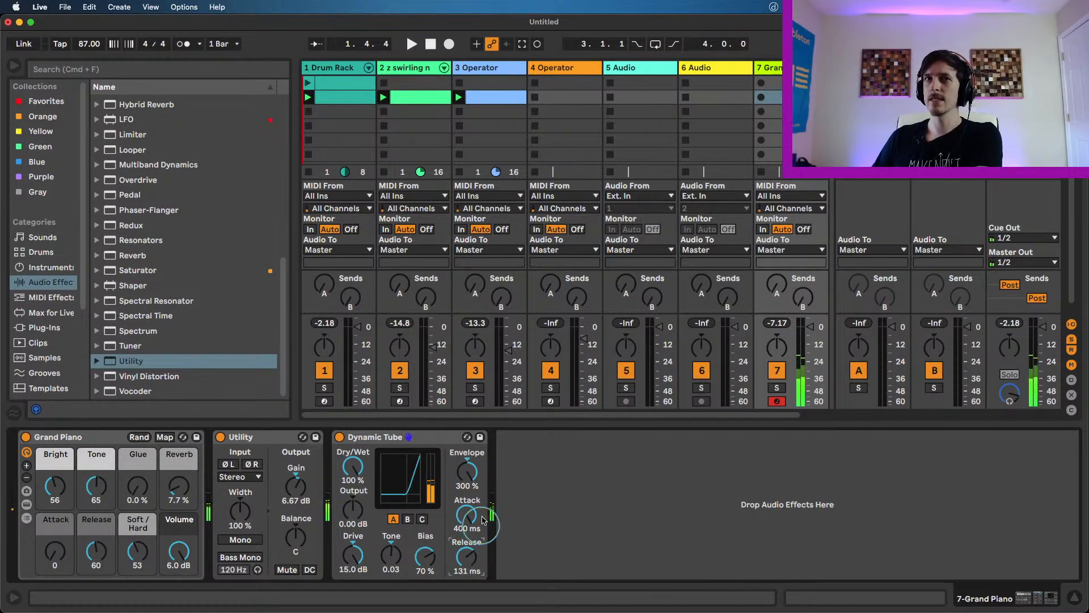
- Lower Dynamic Tube's Envelope to 267 %, and try short Attack times before setting Attack to 249 ms
{"action": "left_click_drag", "start_coordinate": [467, 471], "coordinate": [467, 478]}
{"action": "left_click_drag", "start_coordinate": [474, 525], "coordinate": [474, 542]}
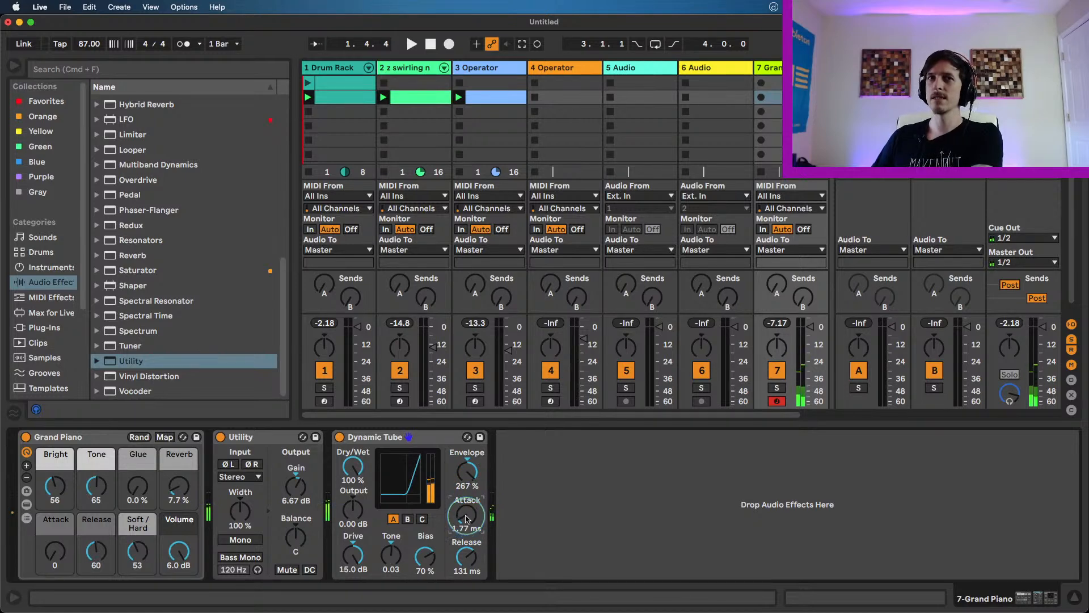
{"action": "left_click_drag", "start_coordinate": [467, 515], "coordinate": [466, 519]}
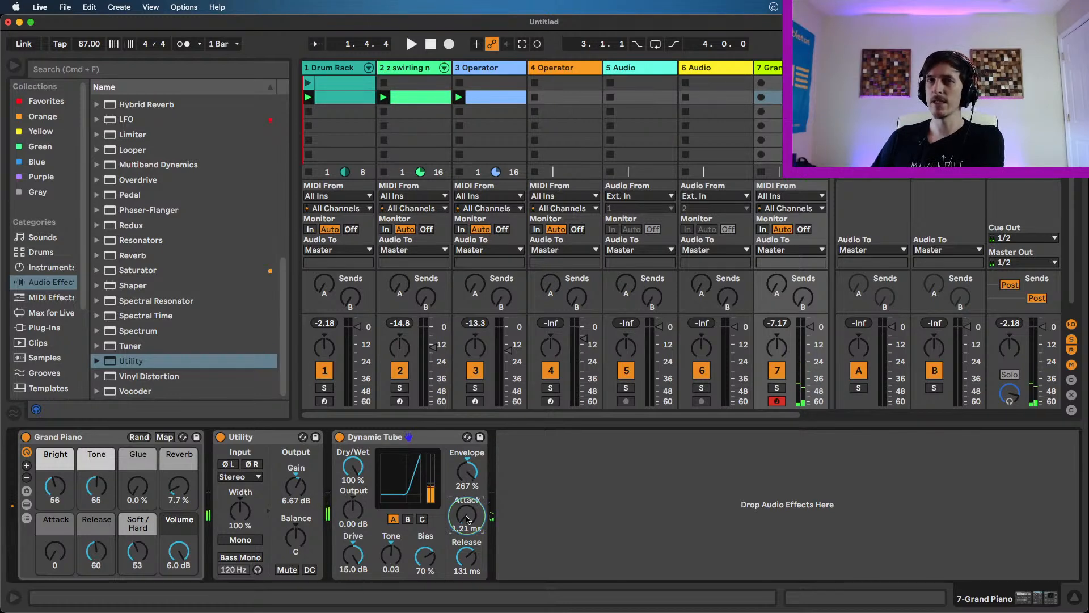
{"action": "left_click_drag", "start_coordinate": [466, 519], "coordinate": [467, 510]}
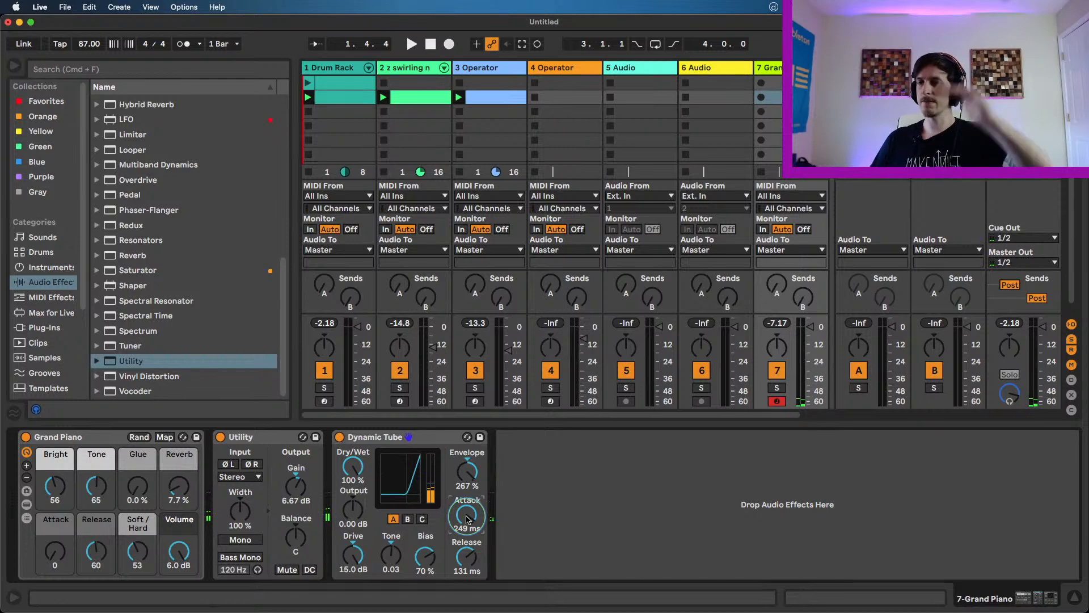
- Return Dynamic Tube's Release to 35.0 ms and its Envelope to 0.0 %
{"action": "left_click_drag", "start_coordinate": [468, 519], "coordinate": [466, 582]}
{"action": "mouse_move", "coordinate": [468, 516]}
{"action": "left_mouse_down"}
{"action": "mouse_move", "coordinate": [469, 499]}
{"action": "mouse_move", "coordinate": [469, 517]}
{"action": "left_mouse_up"}
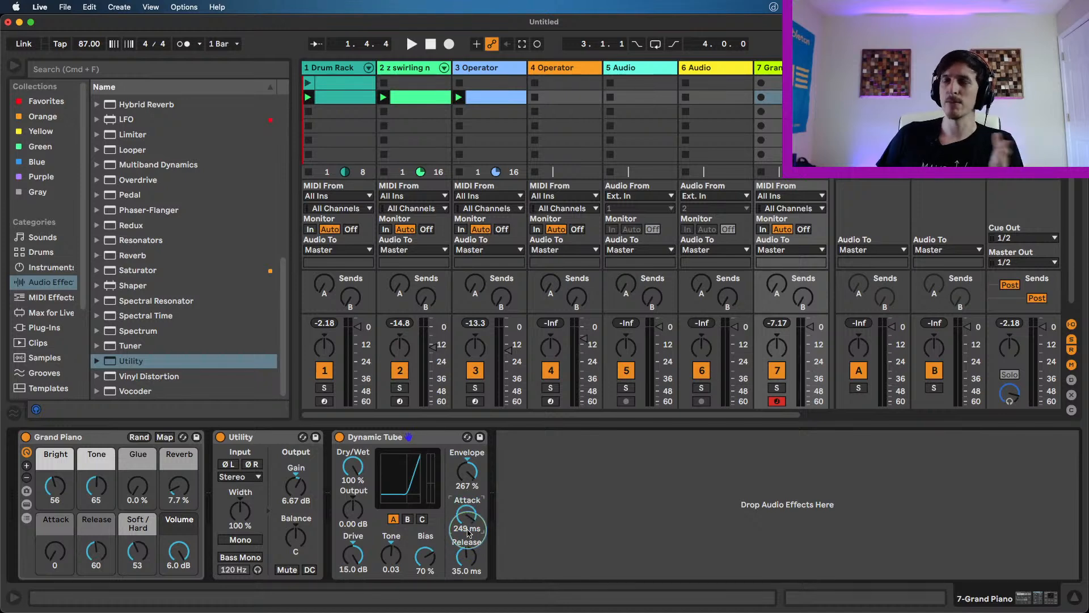
{"action": "left_click", "coordinate": [466, 472]}
{"action": "left_click_drag", "start_coordinate": [467, 472], "coordinate": [452, 495]}
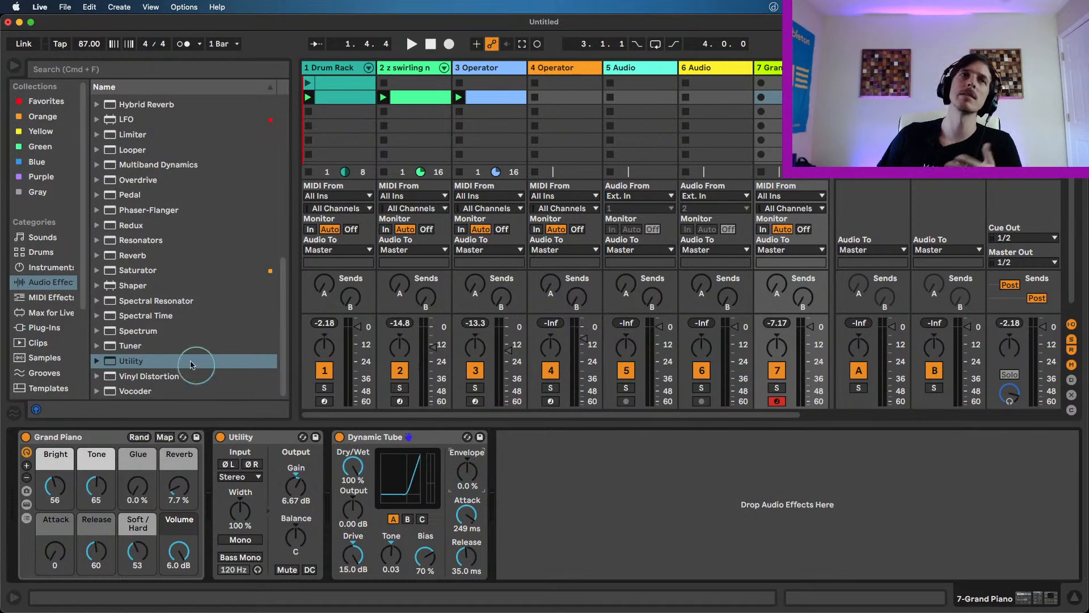
- Add a Vocoder effect after Dynamic Tube on the Grand Piano track
{"action": "left_click_drag", "start_coordinate": [135, 391], "coordinate": [559, 491]}
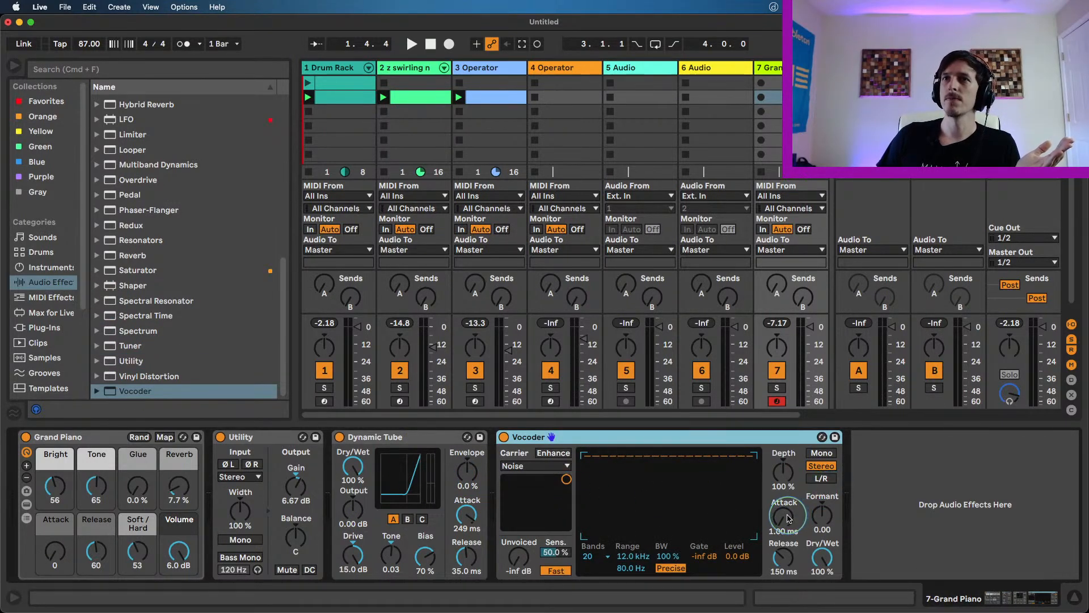
- Try the Vocoder's Depth at 58.0 % and its Attack at 17.3 ms, and delete the Vocoder from the Grand Piano track
{"action": "left_click_drag", "start_coordinate": [785, 490], "coordinate": [783, 485]}
{"action": "left_click_drag", "start_coordinate": [785, 522], "coordinate": [786, 524]}
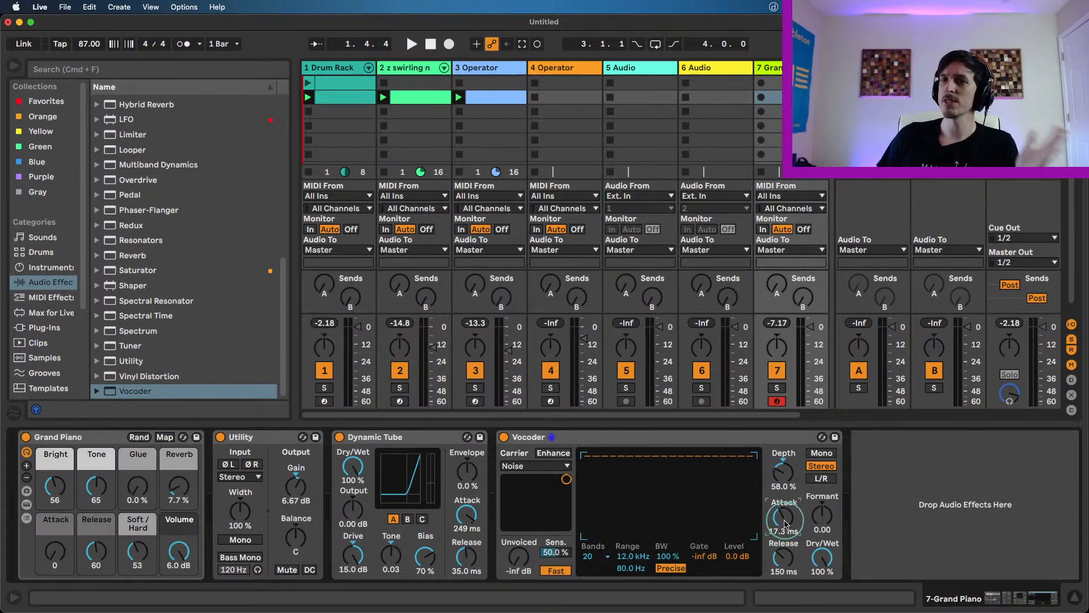
{"action": "double_click", "coordinate": [783, 482]}
{"action": "left_click", "coordinate": [744, 438]}
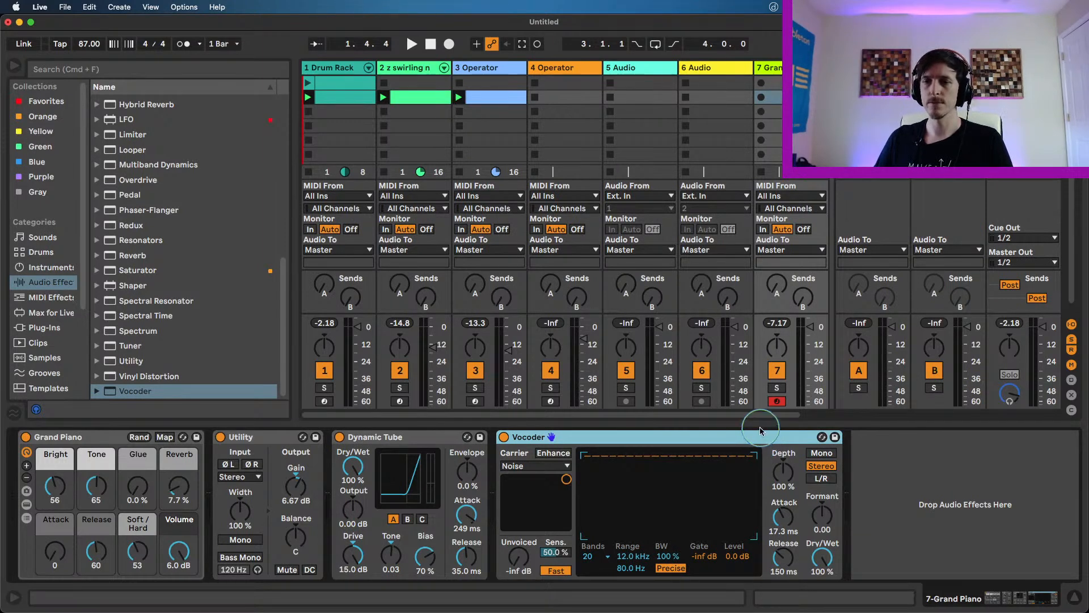
{"action": "key", "text": "Delete"}
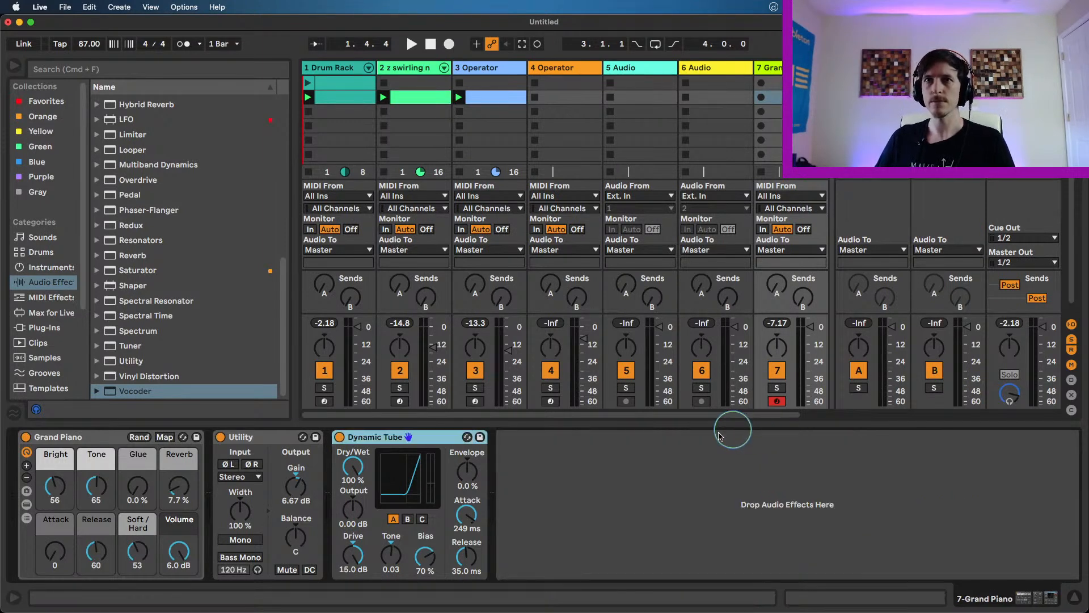
- Reset Dynamic Tube's Attack to 5.00 ms
{"action": "left_click", "coordinate": [468, 475]}
{"action": "left_click", "coordinate": [465, 477]}
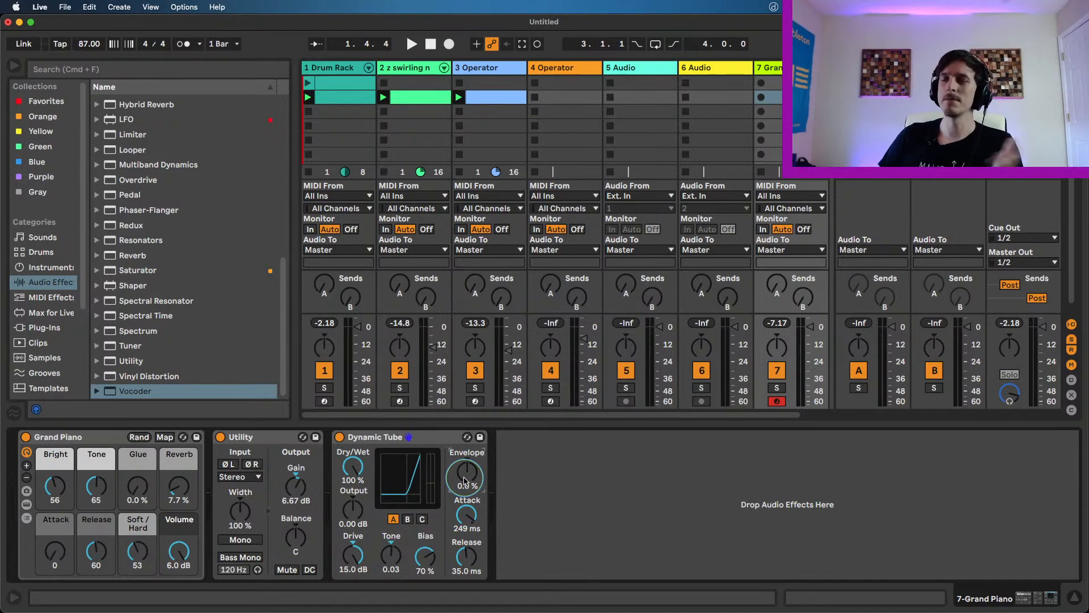
{"action": "double_click", "coordinate": [469, 520]}
- Add an Auto Filter after Dynamic Tube and raise its Envelope amount to 18.1
{"action": "scroll", "coordinate": [158, 162], "scroll_direction": "up", "scroll_amount": 8}
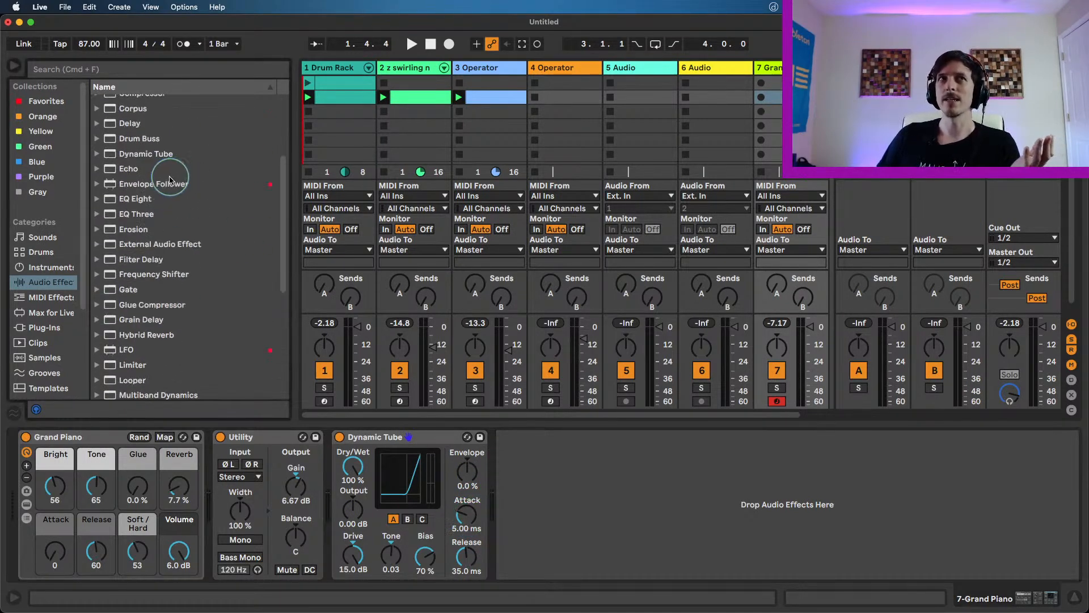
{"action": "left_click_drag", "start_coordinate": [139, 131], "coordinate": [819, 469]}
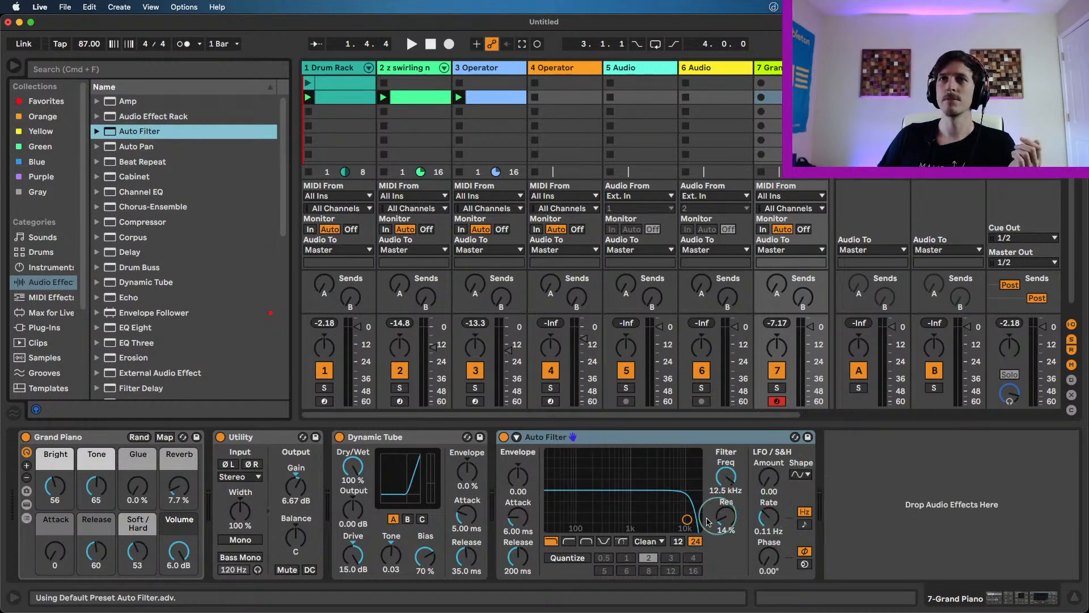
{"action": "left_click", "coordinate": [519, 489]}
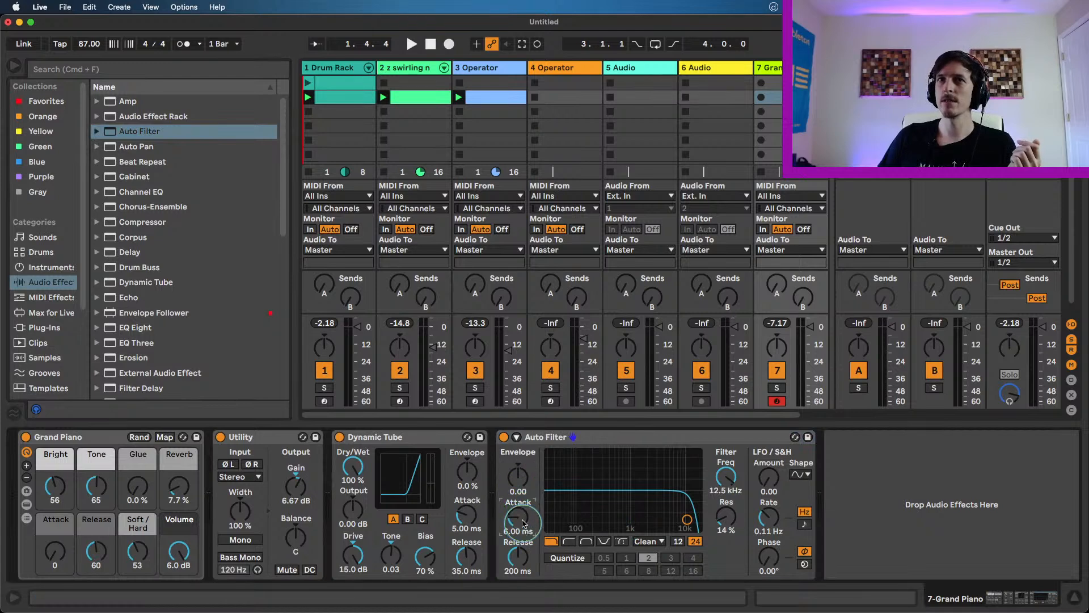
{"action": "left_click_drag", "start_coordinate": [519, 489], "coordinate": [519, 472]}
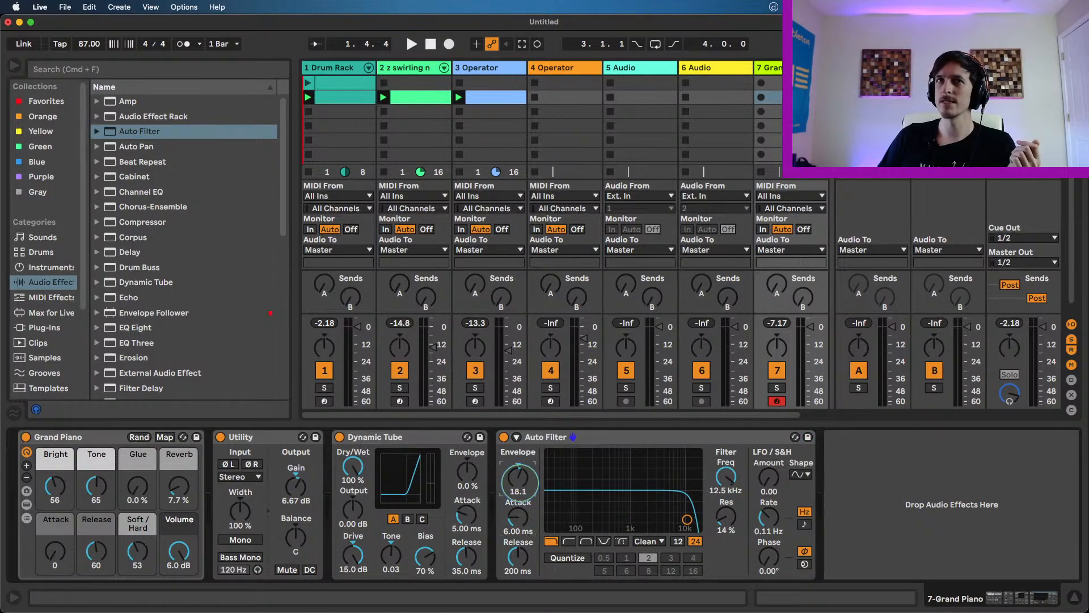
- Delete Dynamic Tube and audition Auto Filter with Envelope at 127, Attack at 30.0 ms, frequency at 613 Hz and resonance at 23 %
{"action": "left_click", "coordinate": [418, 442]}
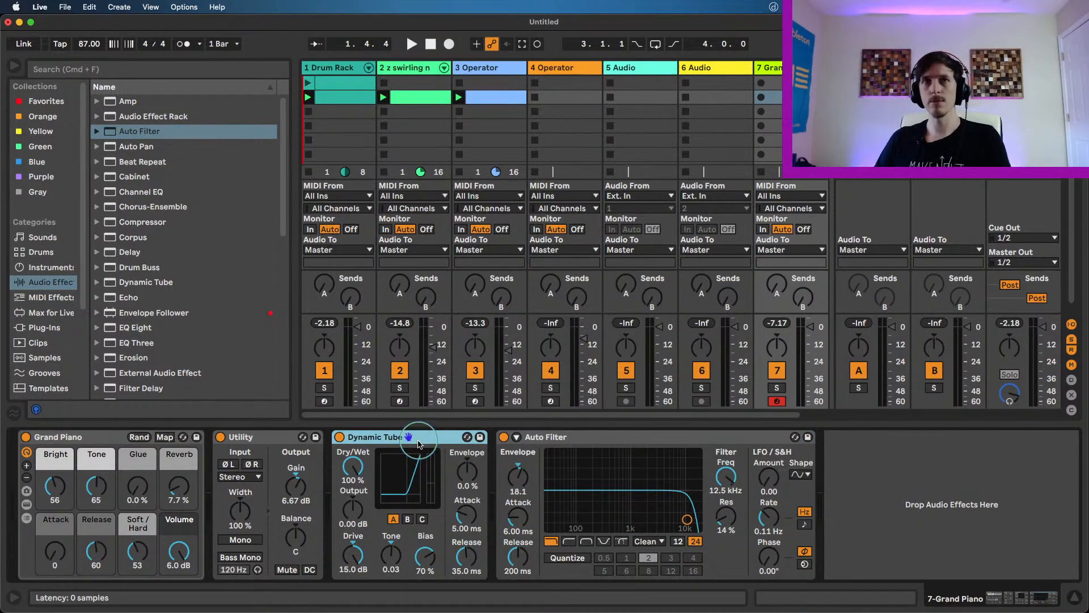
{"action": "key", "text": "Delete"}
{"action": "left_click_drag", "start_coordinate": [517, 519], "coordinate": [406, 524]}
{"action": "left_click_drag", "start_coordinate": [359, 482], "coordinate": [358, 417]}
{"action": "left_click_drag", "start_coordinate": [359, 507], "coordinate": [354, 531]}
{"action": "left_click_drag", "start_coordinate": [354, 477], "coordinate": [354, 386]}
{"action": "left_click_drag", "start_coordinate": [406, 524], "coordinate": [456, 513]}
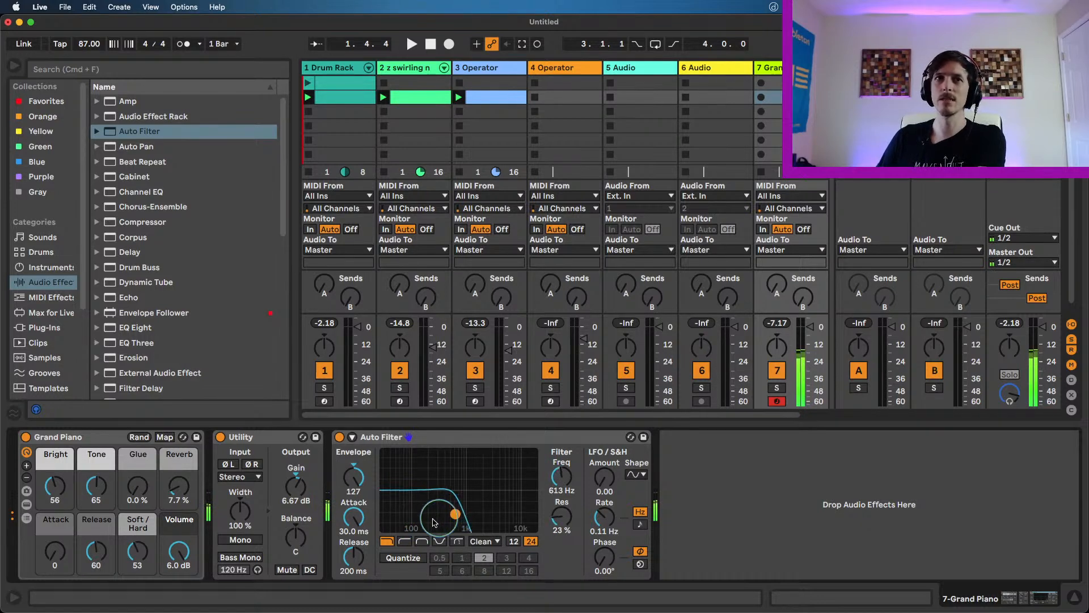
- Reset Auto Filter's Attack to 6.00 ms and its Envelope to 0.00, and look briefly at its sidechain section
{"action": "double_click", "coordinate": [352, 518]}
{"action": "double_click", "coordinate": [353, 481]}
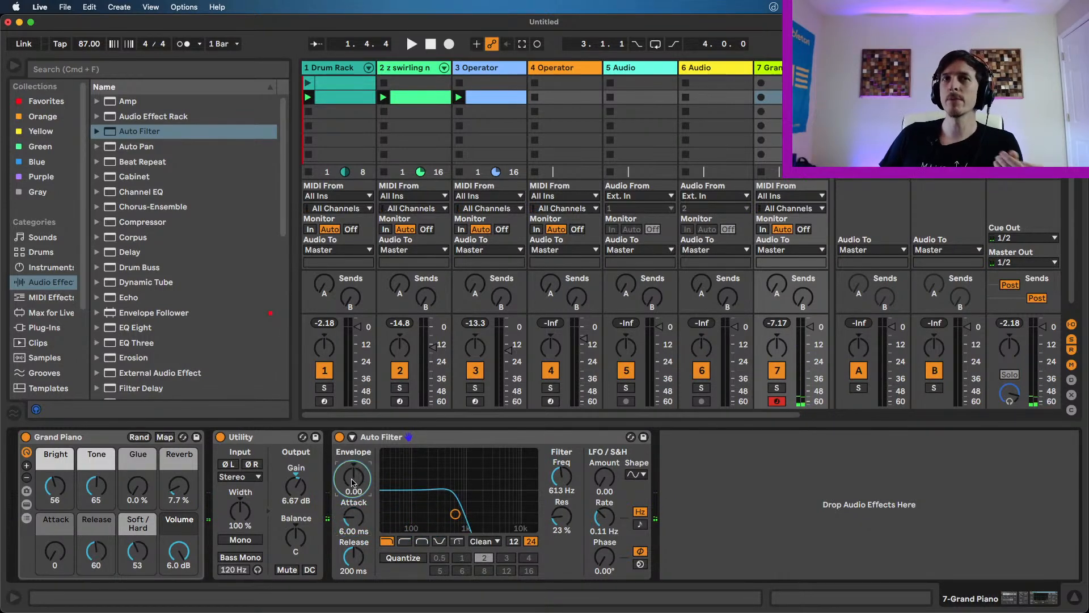
{"action": "left_click", "coordinate": [353, 438]}
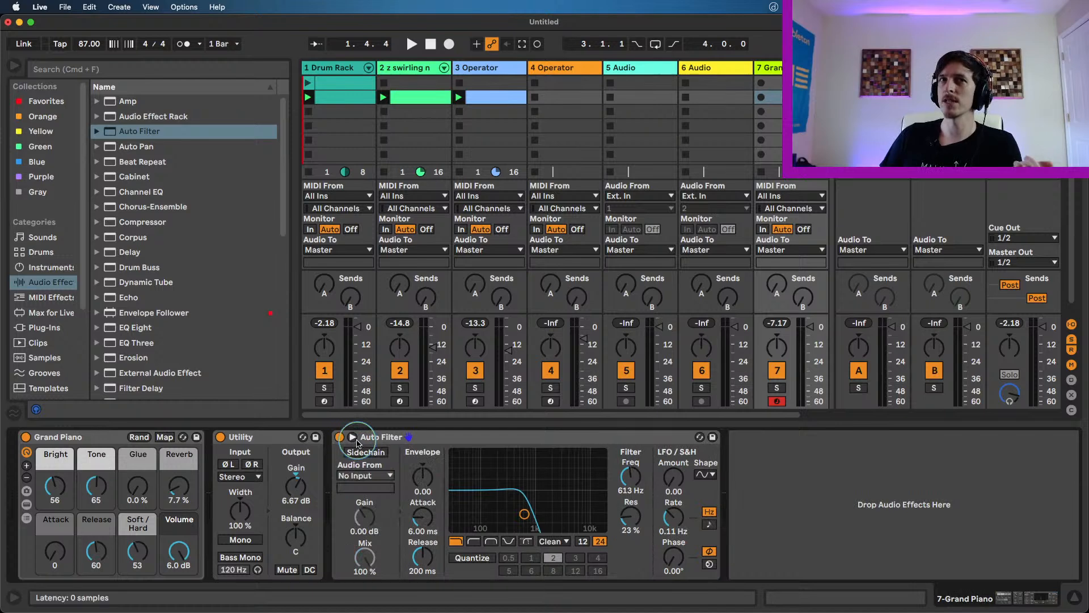
{"action": "left_click", "coordinate": [353, 442]}
- Try Auto Filter's Envelope at 127 once more, and delete Auto Filter from the Grand Piano track
{"action": "left_click_drag", "start_coordinate": [354, 483], "coordinate": [354, 474]}
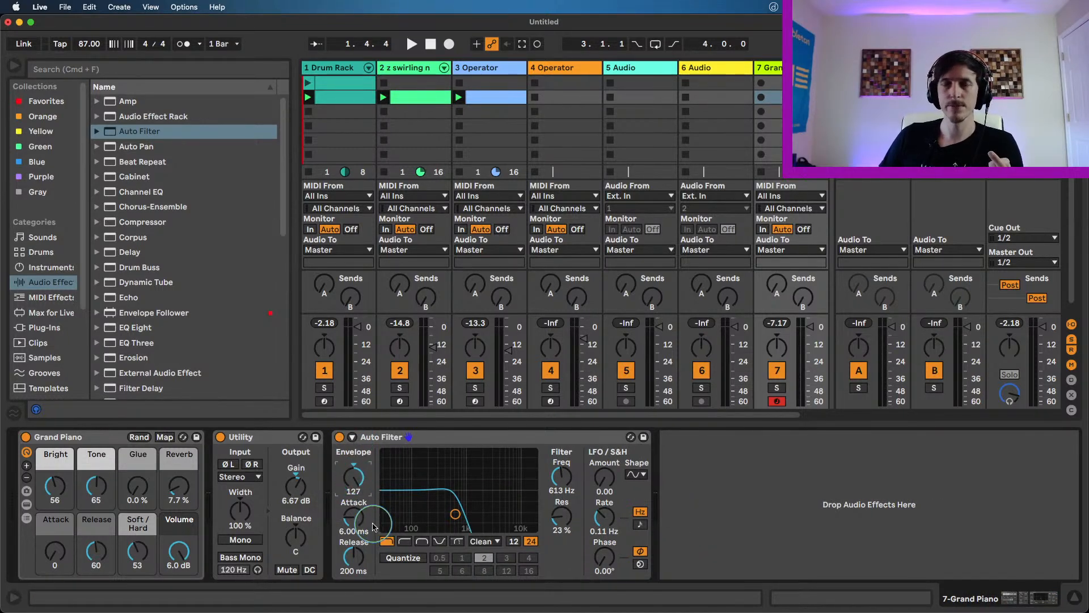
{"action": "double_click", "coordinate": [355, 484]}
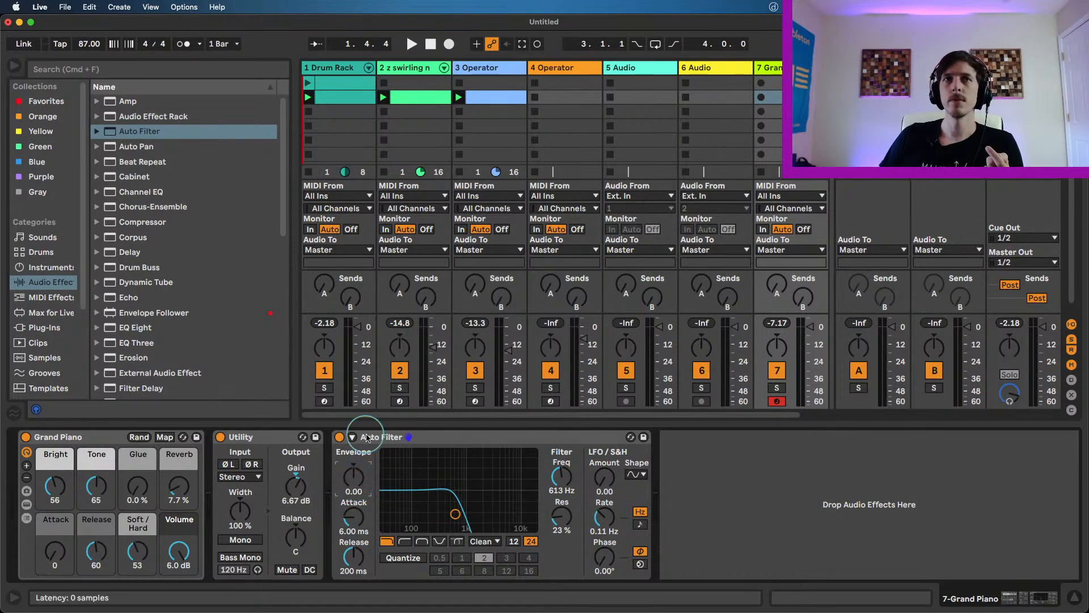
{"action": "left_click", "coordinate": [369, 436]}
{"action": "key", "text": "Delete"}
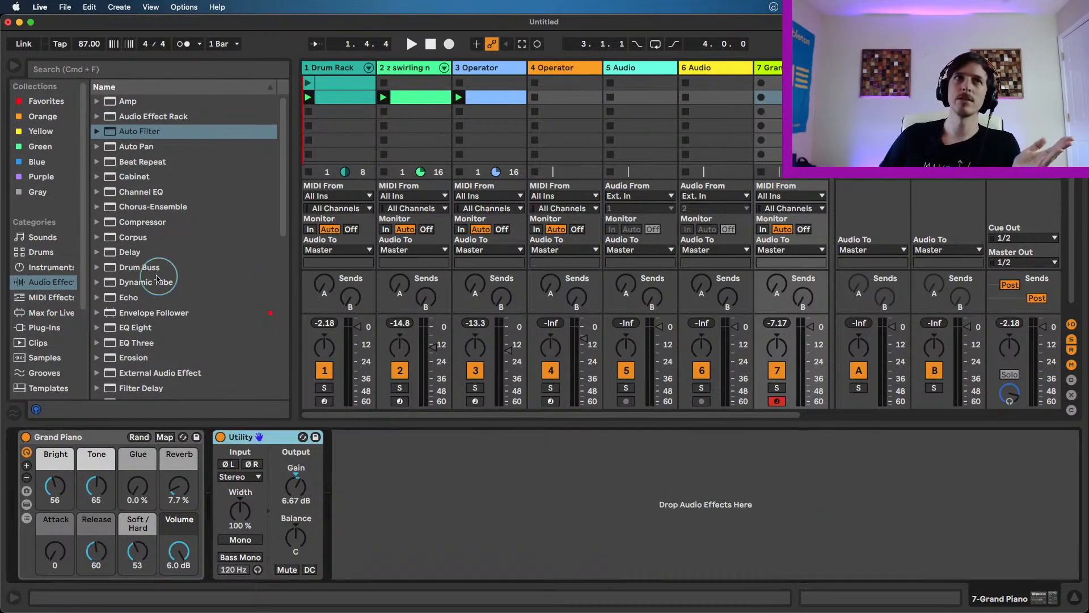
- Add a fresh Dynamic Tube after Utility and raise its Drive to 15.0 dB
{"action": "left_click_drag", "start_coordinate": [160, 284], "coordinate": [550, 508]}
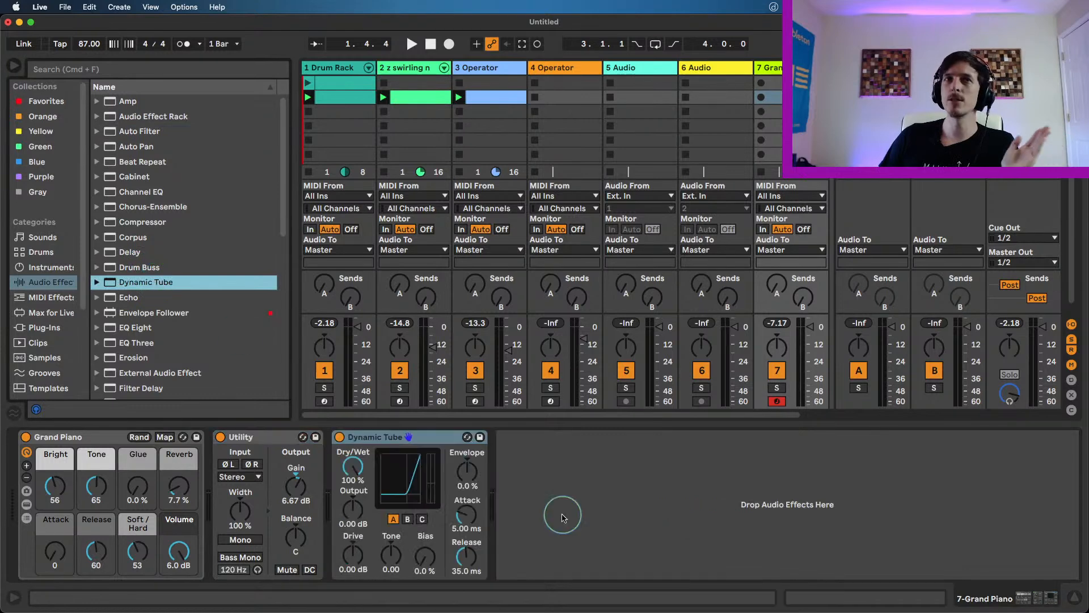
{"action": "left_click", "coordinate": [389, 439]}
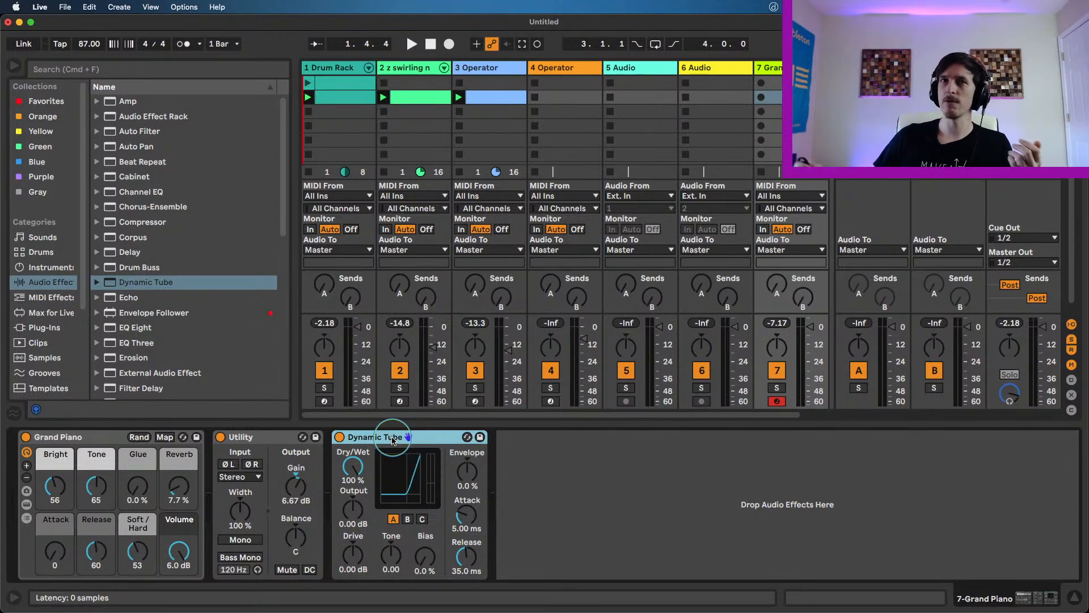
{"action": "mouse_move", "coordinate": [354, 559]}
{"action": "left_mouse_down"}
{"action": "mouse_move", "coordinate": [354, 545]}
{"action": "mouse_move", "coordinate": [355, 559]}
{"action": "left_mouse_up"}
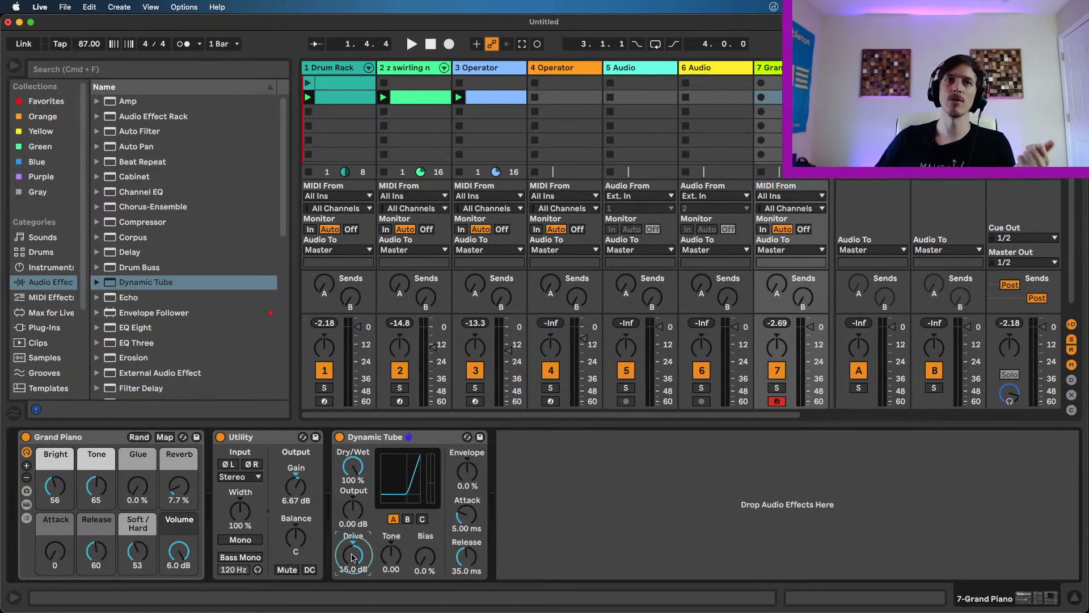
- Delete Dynamic Tube and Utility so that only the Grand Piano instrument is left on its track
{"action": "left_click", "coordinate": [381, 439]}
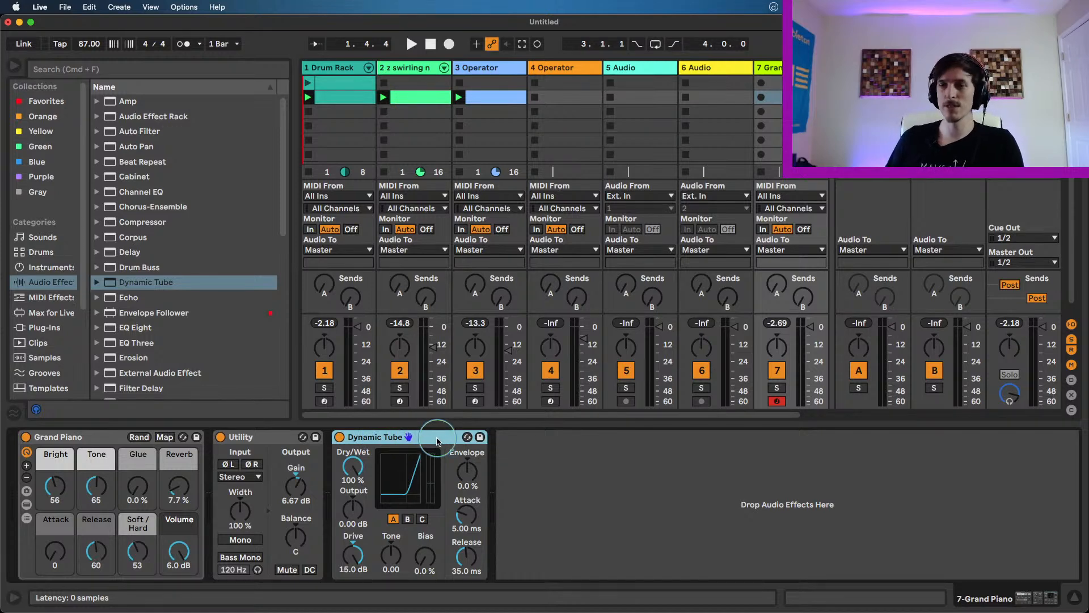
{"action": "key", "text": "Delete"}
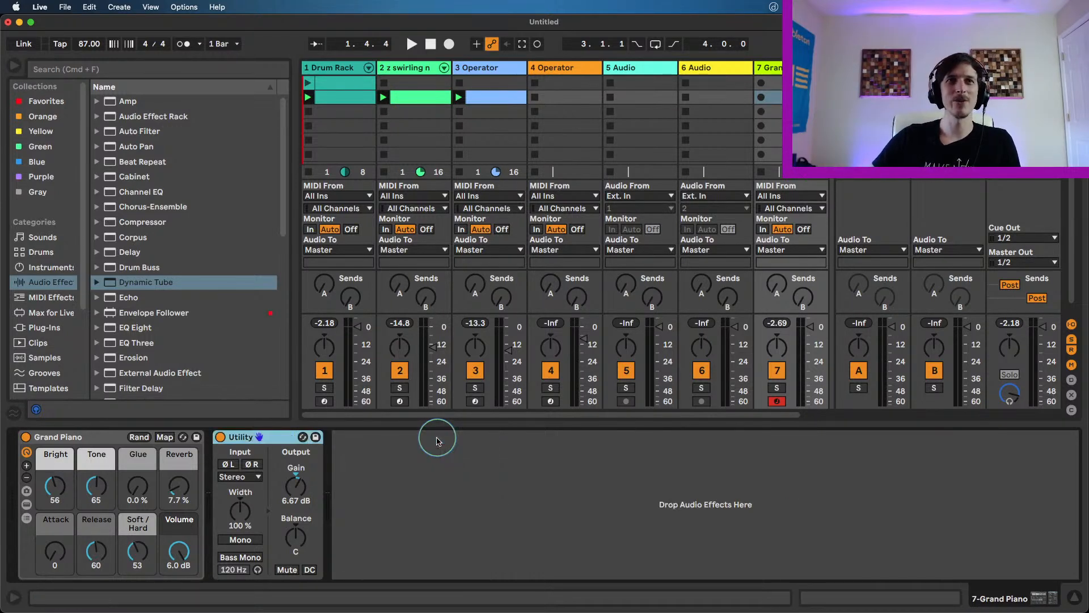
{"action": "key", "text": "Delete"}
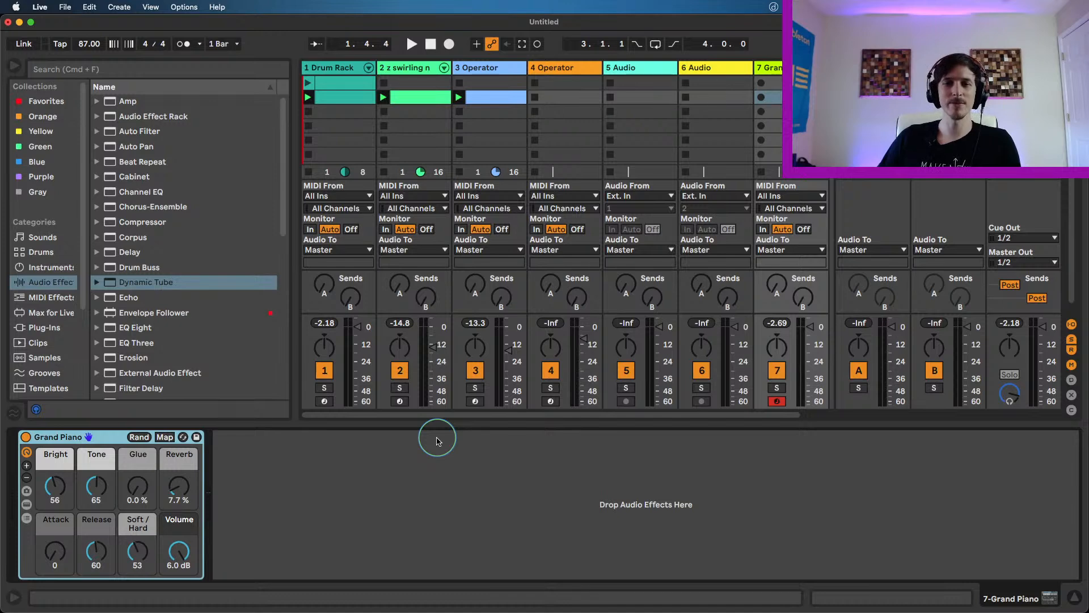
- Search the Samples category of the browser for "kick"
{"action": "left_click", "coordinate": [326, 463]}
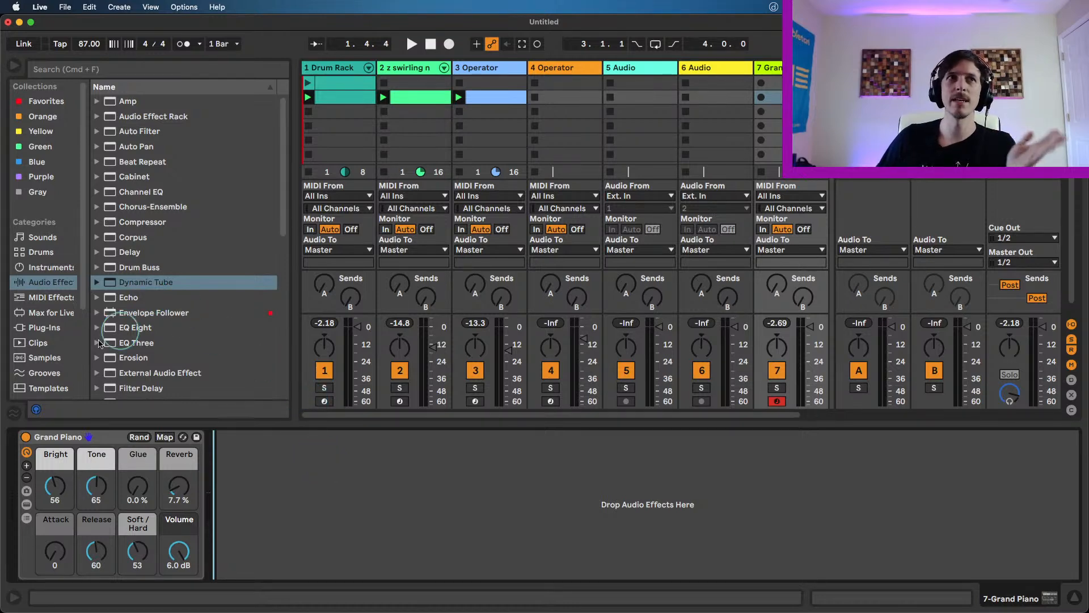
{"action": "scroll", "coordinate": [61, 348], "scroll_direction": "down", "scroll_amount": 3}
{"action": "left_click", "coordinate": [45, 307]}
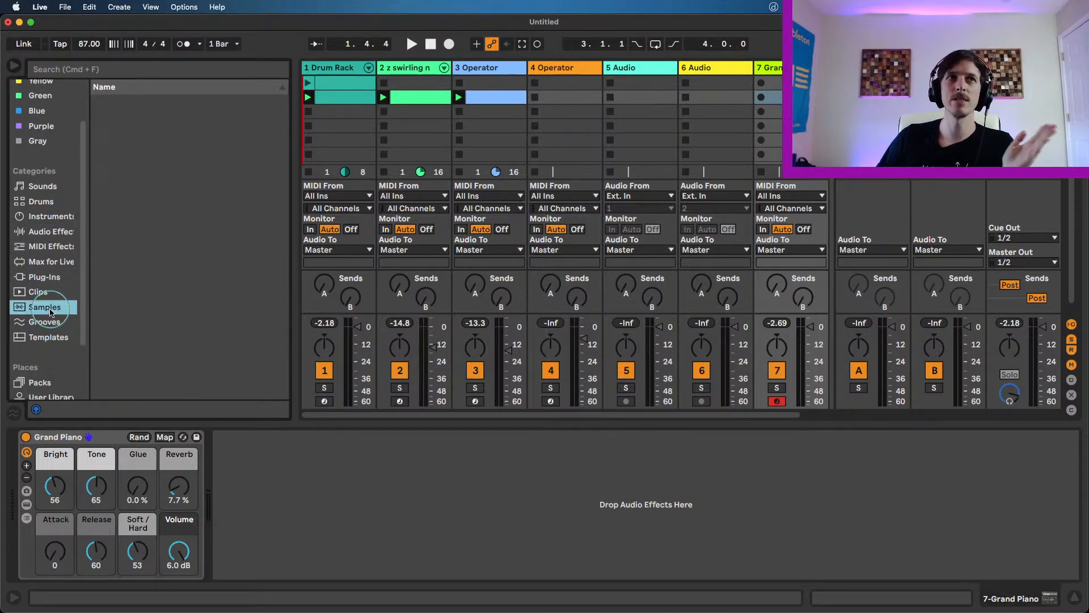
{"action": "left_click", "coordinate": [109, 73]}
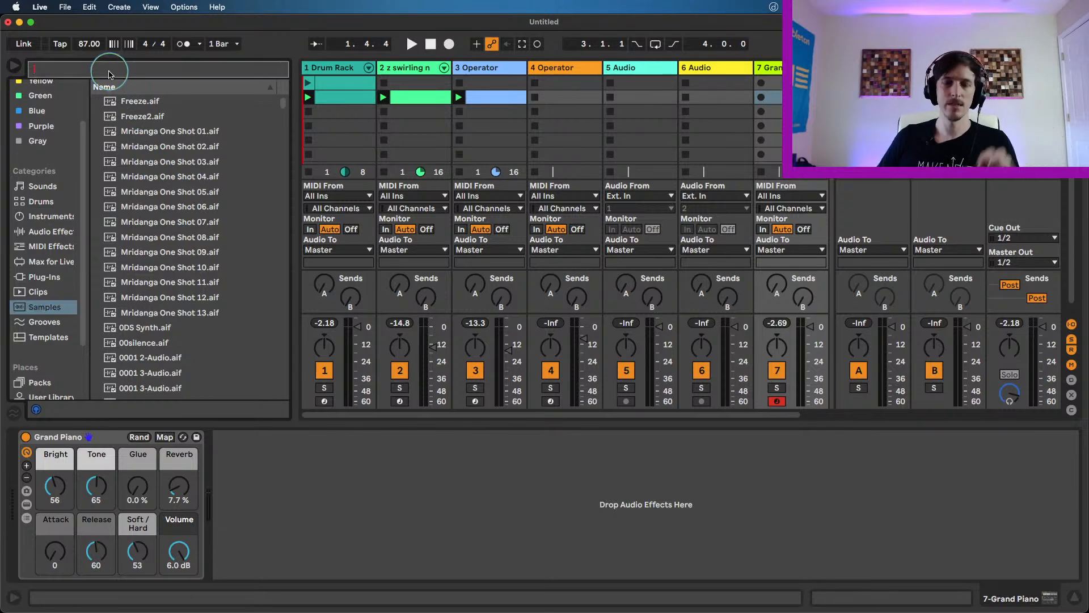
{"action": "type", "text": "ki"}
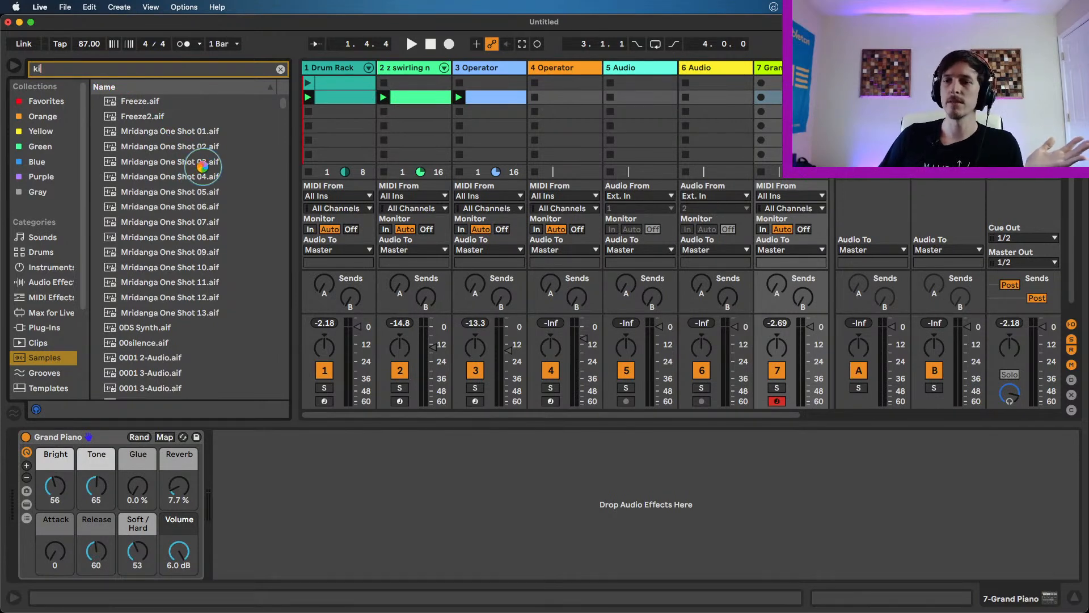
{"action": "type", "text": "ck"}
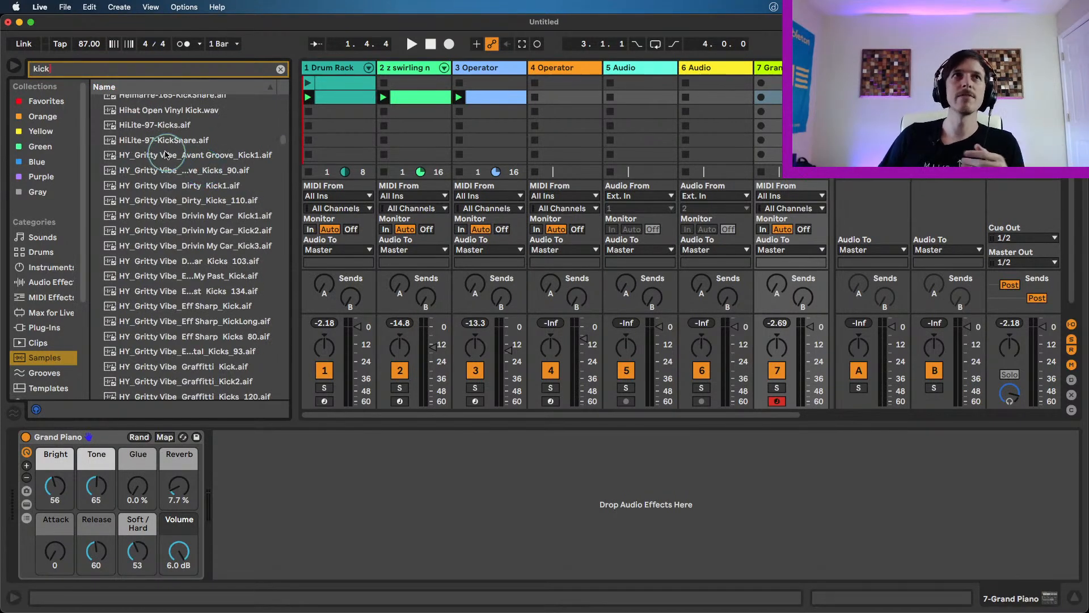
- Audition kick samples such as HiLite-97-KickSnare.aif, Glitch Kick12.aif, 808 Kick Long.aif and Amount Kick.aif
{"action": "left_click", "coordinate": [158, 143]}
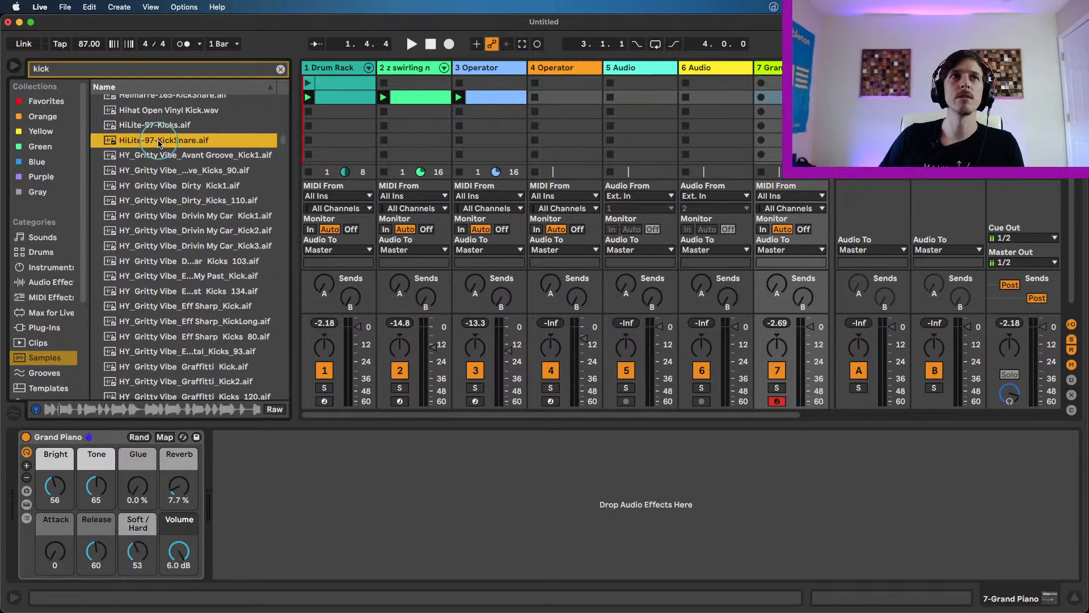
{"action": "scroll", "coordinate": [158, 119], "scroll_direction": "up", "scroll_amount": 2}
{"action": "scroll", "coordinate": [159, 106], "scroll_direction": "up", "scroll_amount": 15}
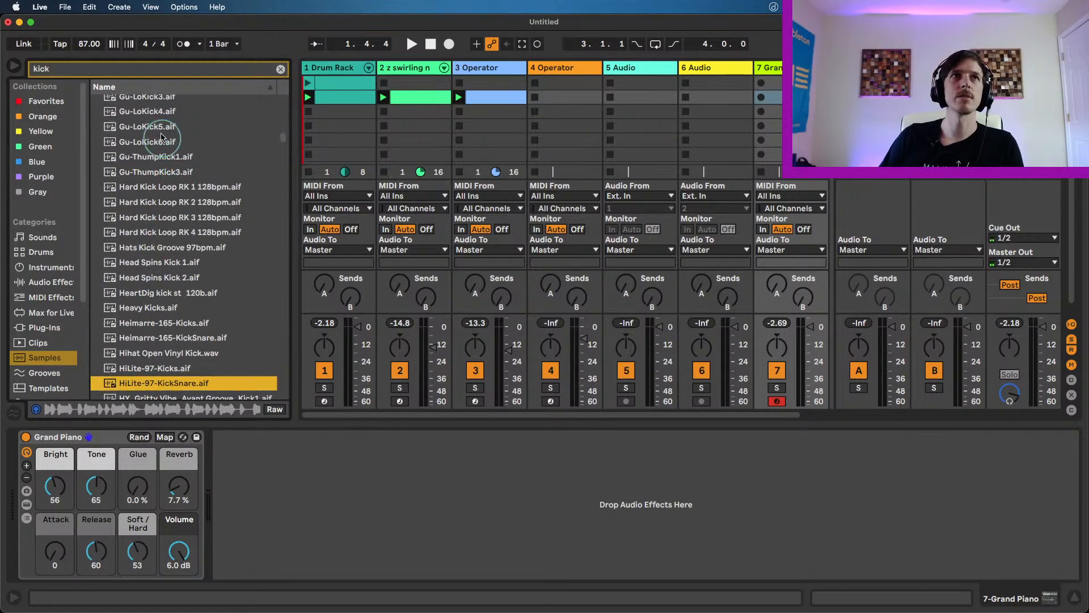
{"action": "left_click", "coordinate": [165, 129]}
{"action": "scroll", "coordinate": [166, 135], "scroll_direction": "up", "scroll_amount": 8}
{"action": "left_click", "coordinate": [148, 137]}
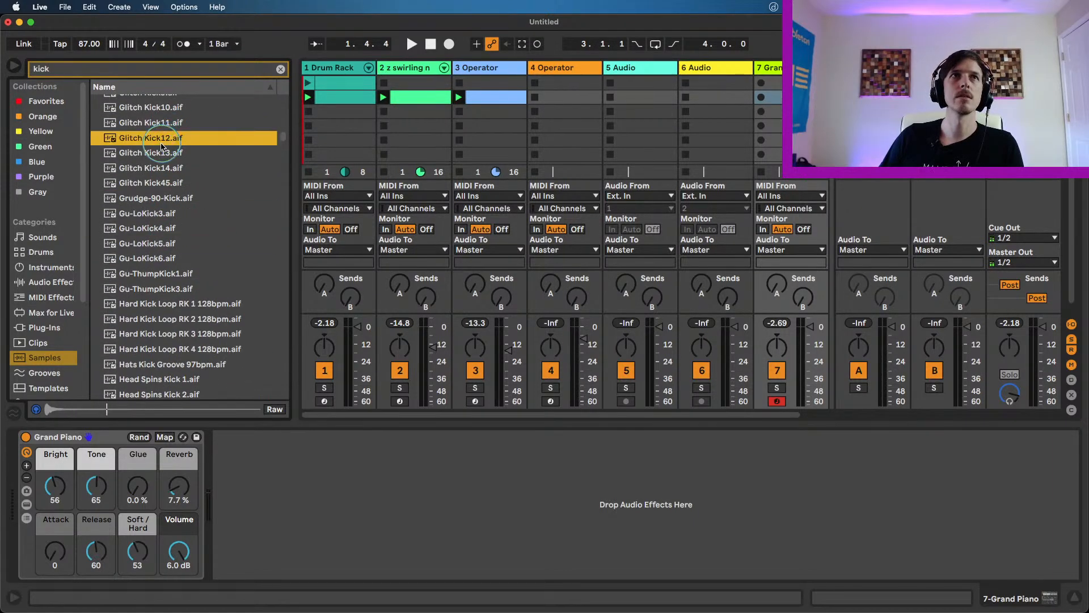
{"action": "scroll", "coordinate": [170, 142], "scroll_direction": "up", "scroll_amount": 4}
{"action": "left_click_drag", "start_coordinate": [279, 139], "coordinate": [285, 102]}
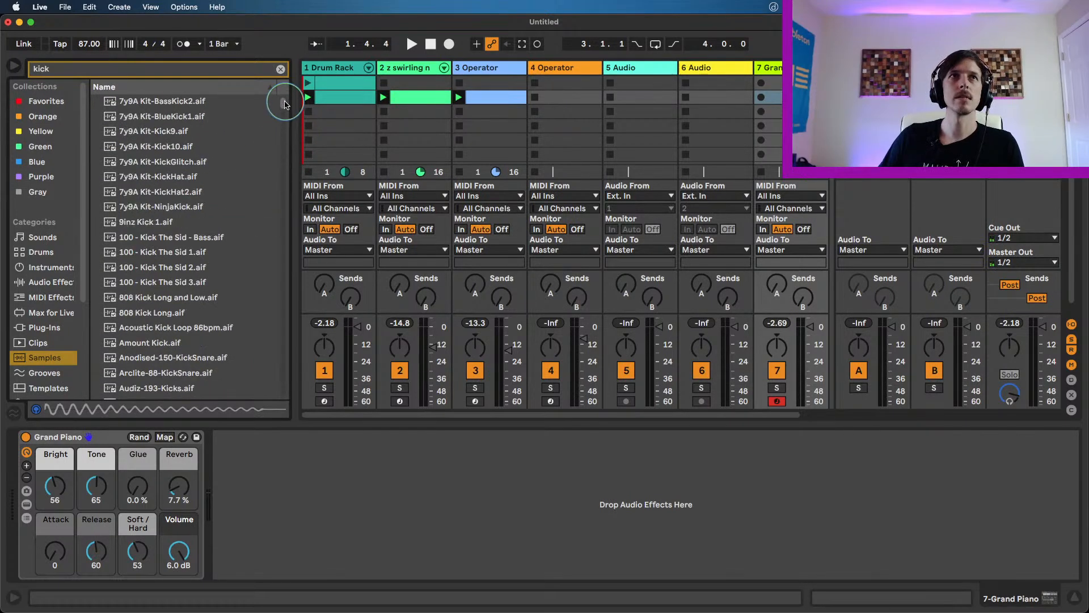
{"action": "left_click", "coordinate": [183, 313]}
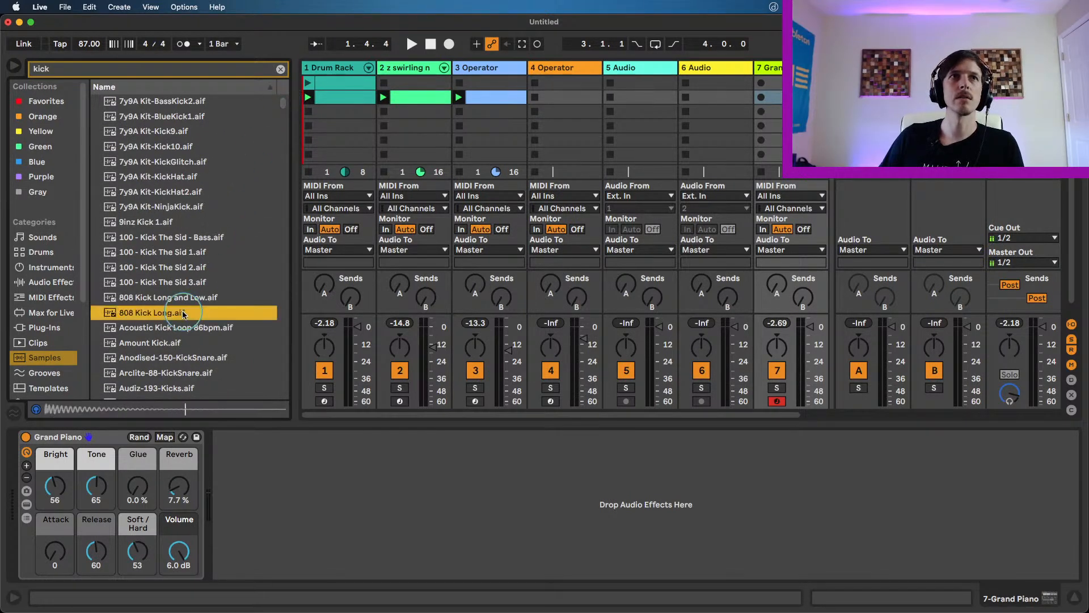
{"action": "left_click", "coordinate": [168, 344]}
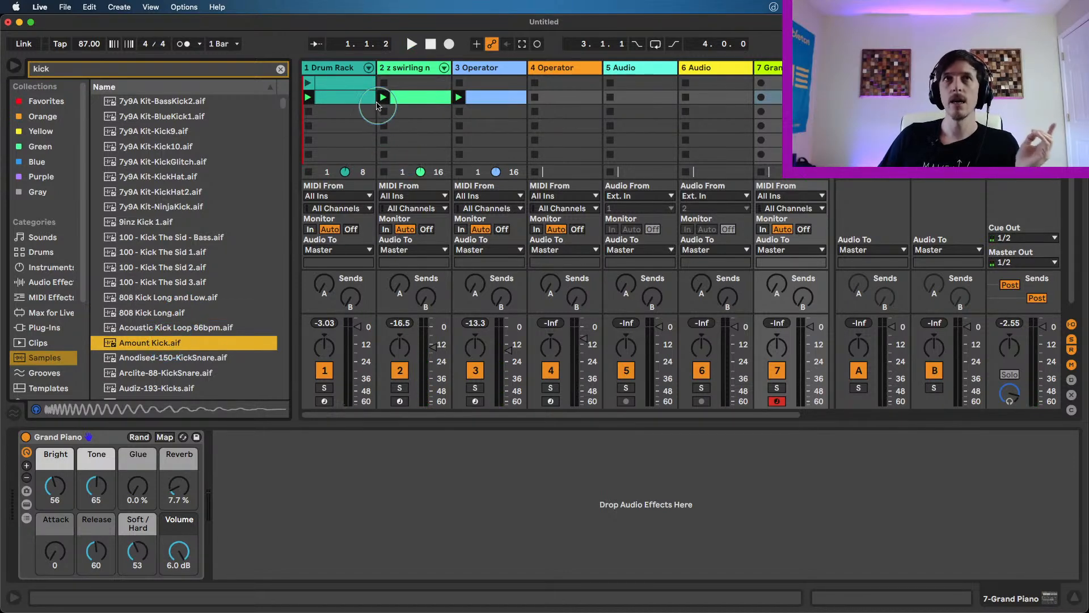
- Load Amount Kick.aif onto the E1 pad of the Drum Rack and arm the Drum Rack track
{"action": "left_click", "coordinate": [326, 71]}
{"action": "left_click_drag", "start_coordinate": [149, 342], "coordinate": [69, 521]}
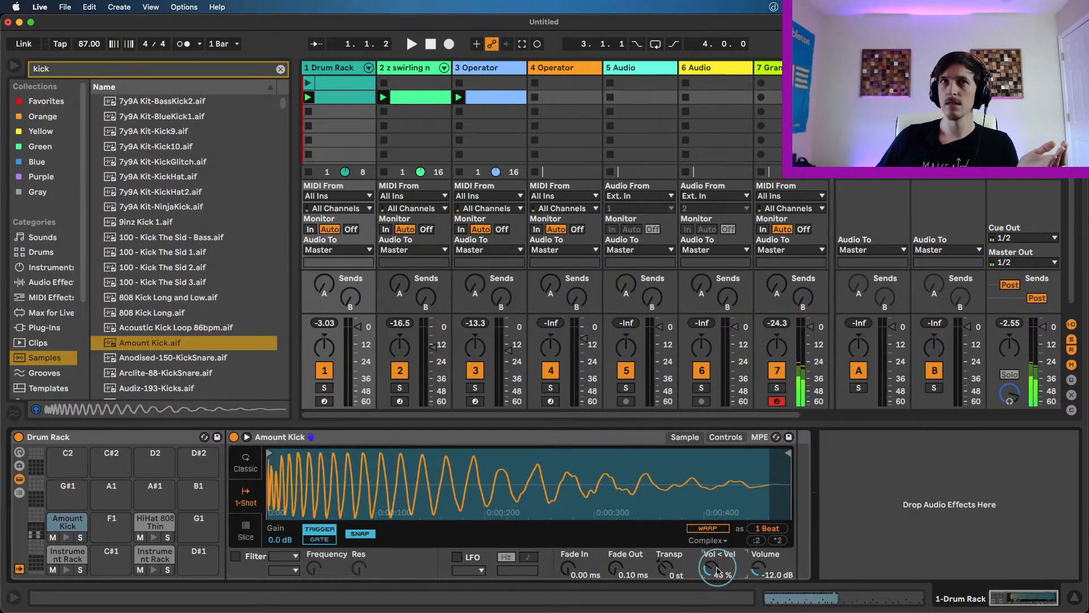
{"action": "left_click", "coordinate": [325, 402]}
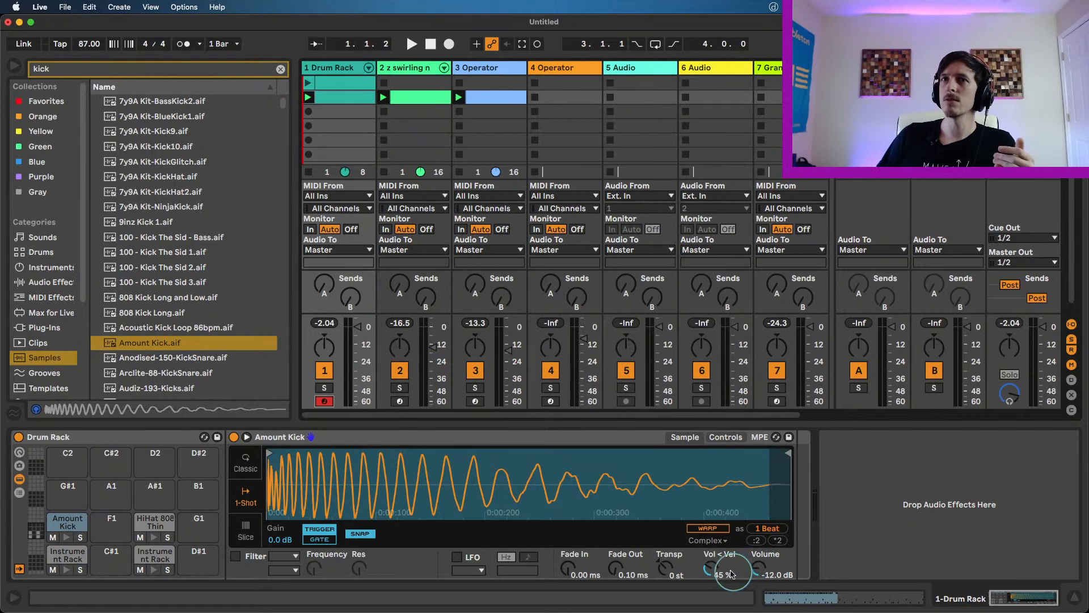
- Set the Amount Kick sample's velocity-to-volume amount to 35 % and its Volume to -2.25 dB
{"action": "left_click_drag", "start_coordinate": [718, 567], "coordinate": [758, 569]}
{"action": "double_click", "coordinate": [759, 569]}
{"action": "double_click", "coordinate": [716, 571]}
{"action": "left_click_drag", "start_coordinate": [758, 571], "coordinate": [761, 571]}
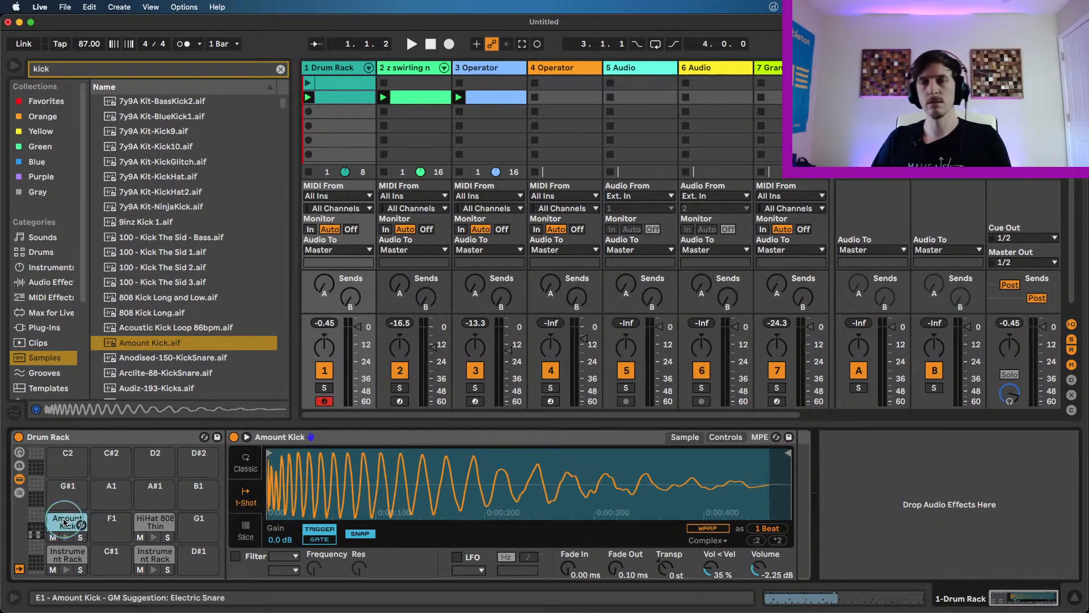
- Remove the Amount Kick sample from the Drum Rack's E1 pad
{"action": "key", "text": "Delete"}
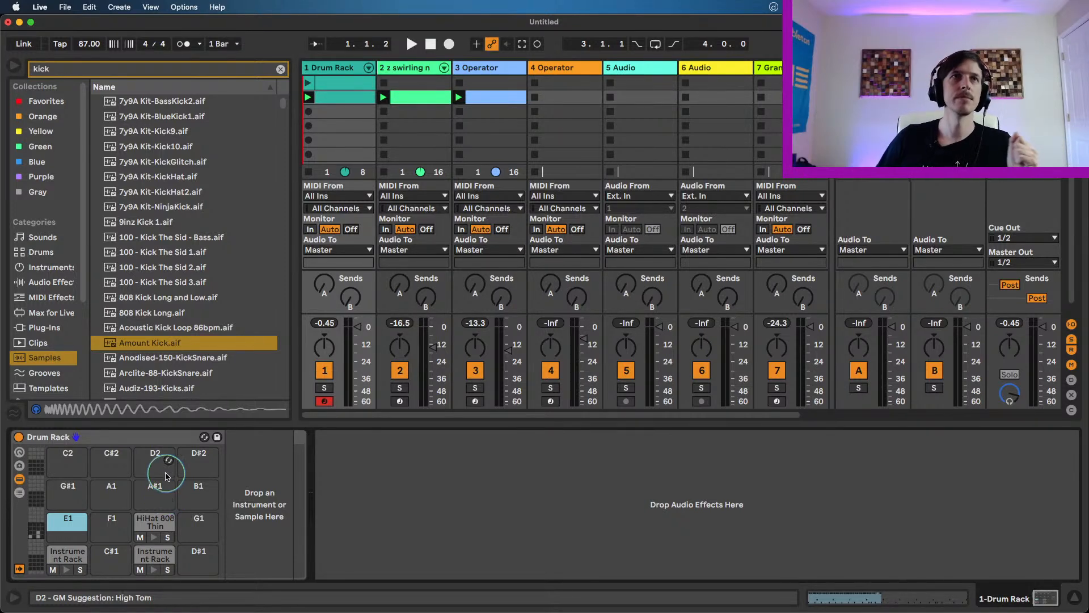
- Try a C1 note at the start of a new Drum Rack clip, and delete the note and the clip
{"action": "double_click", "coordinate": [358, 155]}
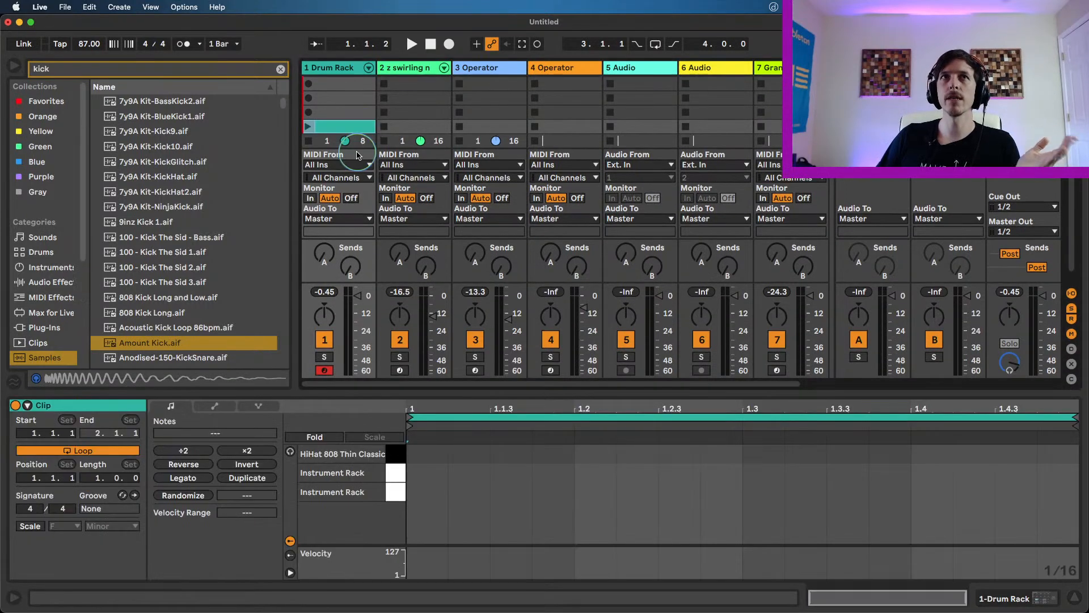
{"action": "double_click", "coordinate": [429, 492]}
{"action": "left_click_drag", "start_coordinate": [413, 560], "coordinate": [428, 559]}
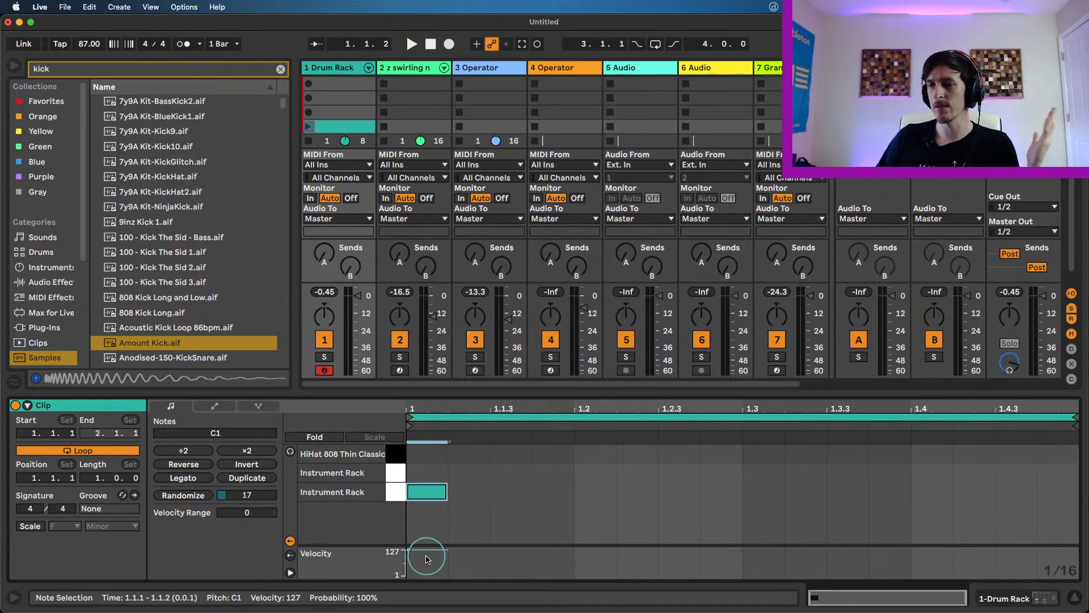
{"action": "double_click", "coordinate": [431, 493]}
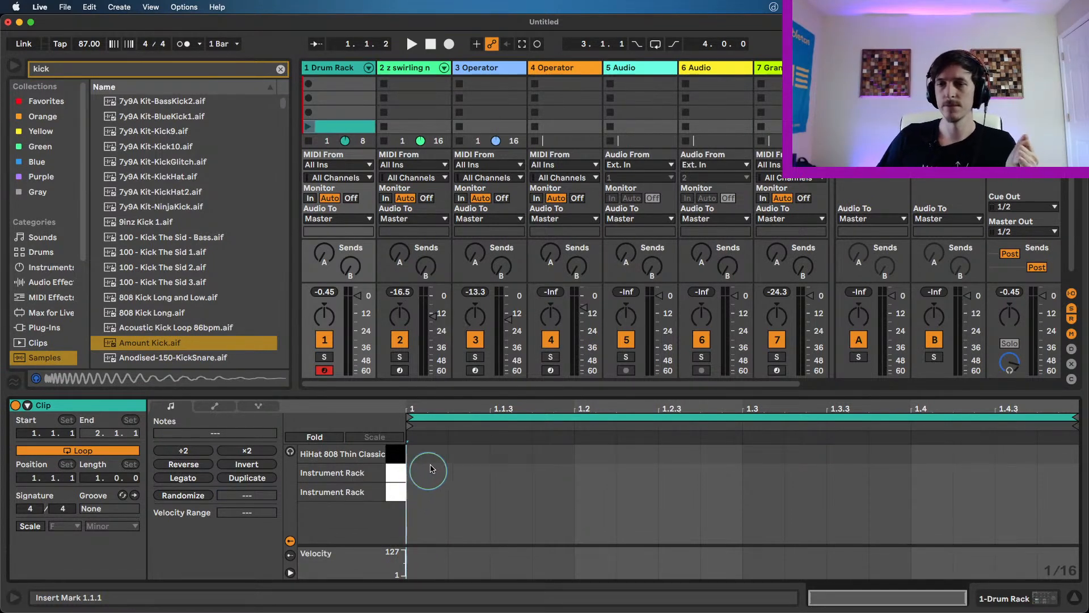
{"action": "left_click", "coordinate": [345, 68]}
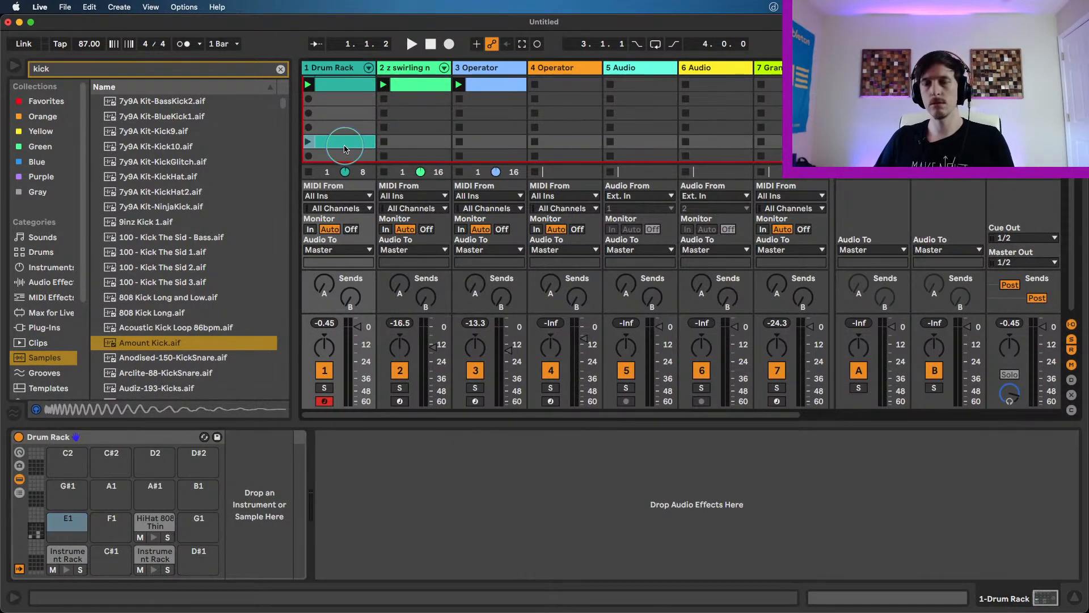
{"action": "key", "text": "Delete"}
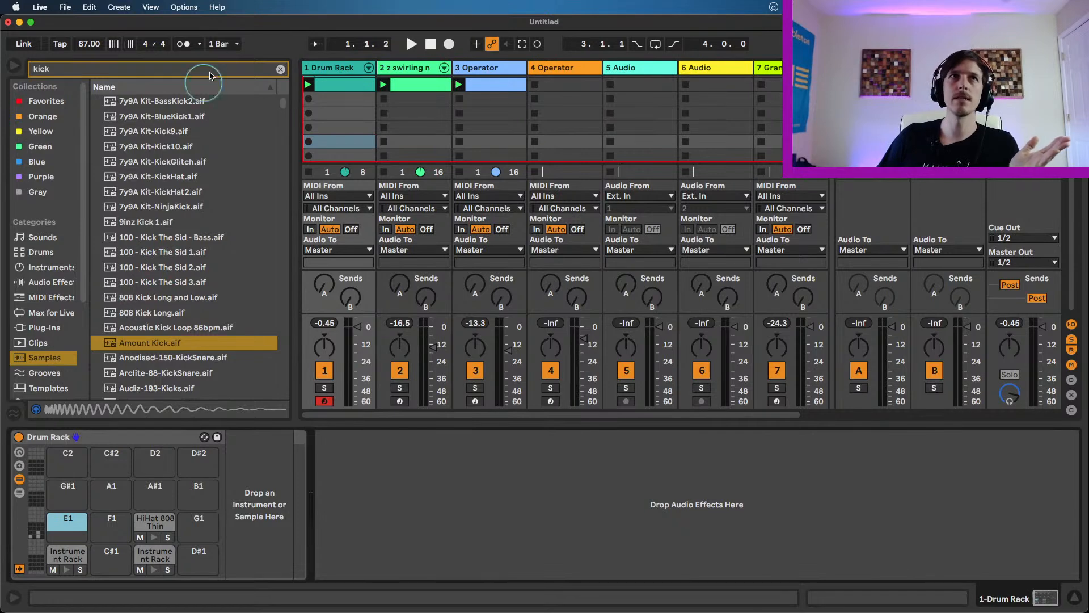
- Clear the browser search and load the Erosion audio effect onto the Drum Rack track
{"action": "left_click", "coordinate": [280, 69]}
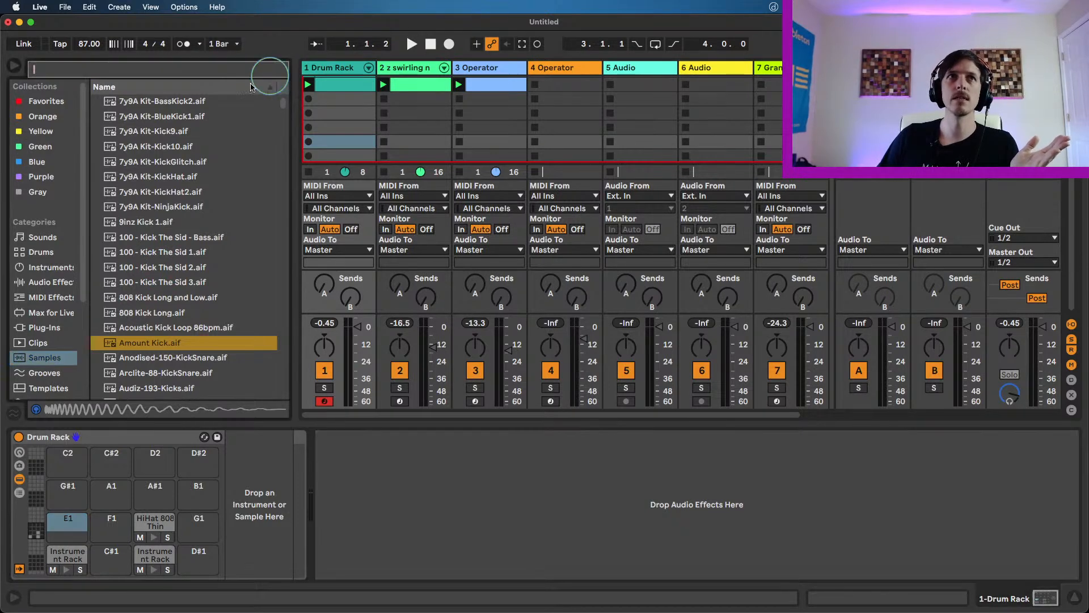
{"action": "left_click", "coordinate": [55, 282]}
{"action": "scroll", "coordinate": [216, 294], "scroll_direction": "down", "scroll_amount": 5}
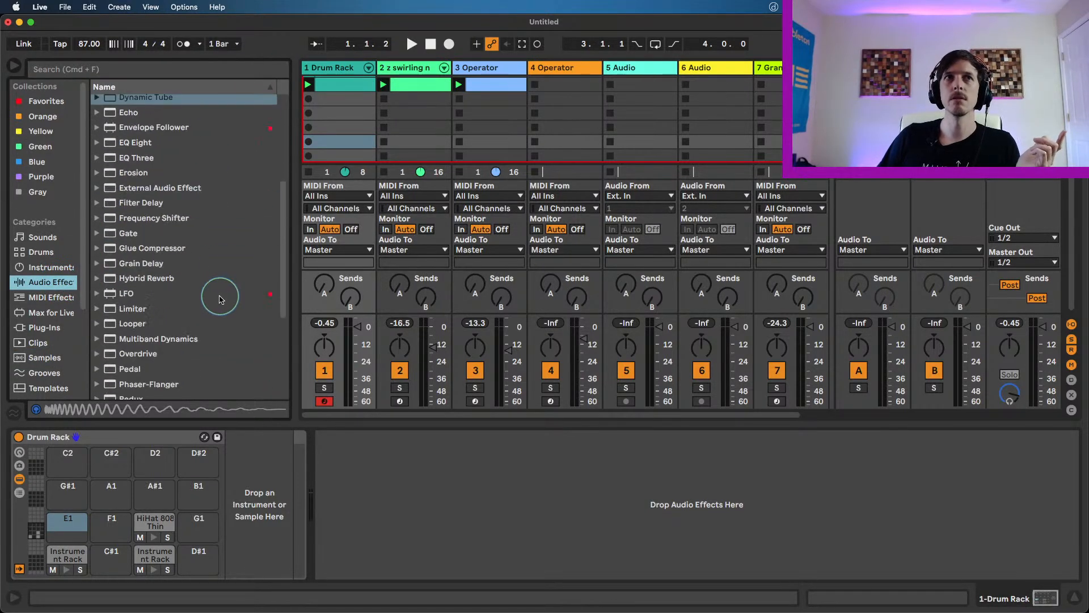
{"action": "scroll", "coordinate": [194, 301], "scroll_direction": "down", "scroll_amount": 3}
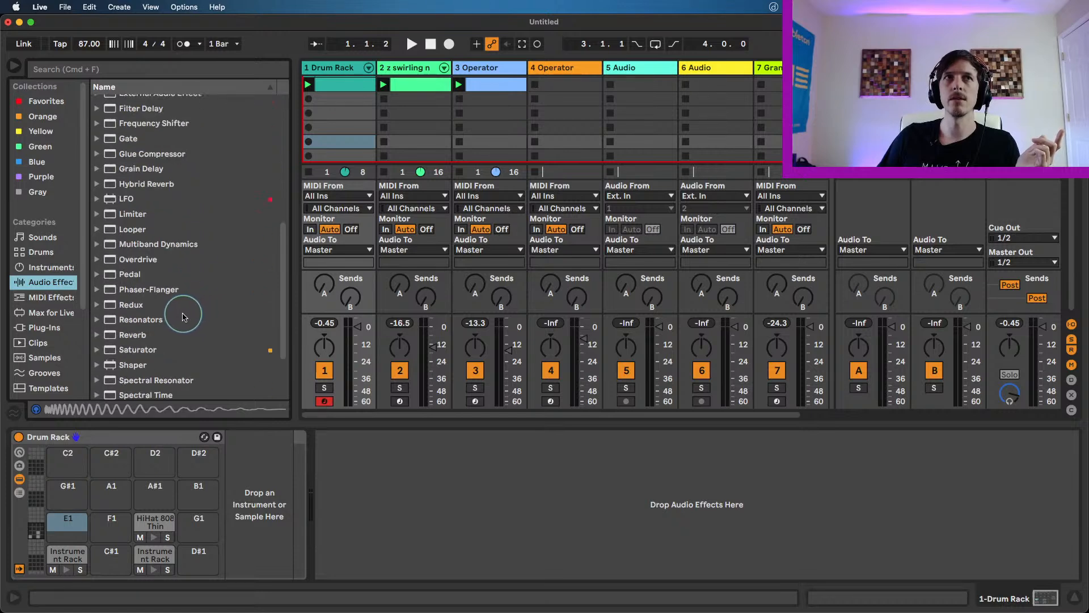
{"action": "scroll", "coordinate": [170, 315], "scroll_direction": "up", "scroll_amount": 5}
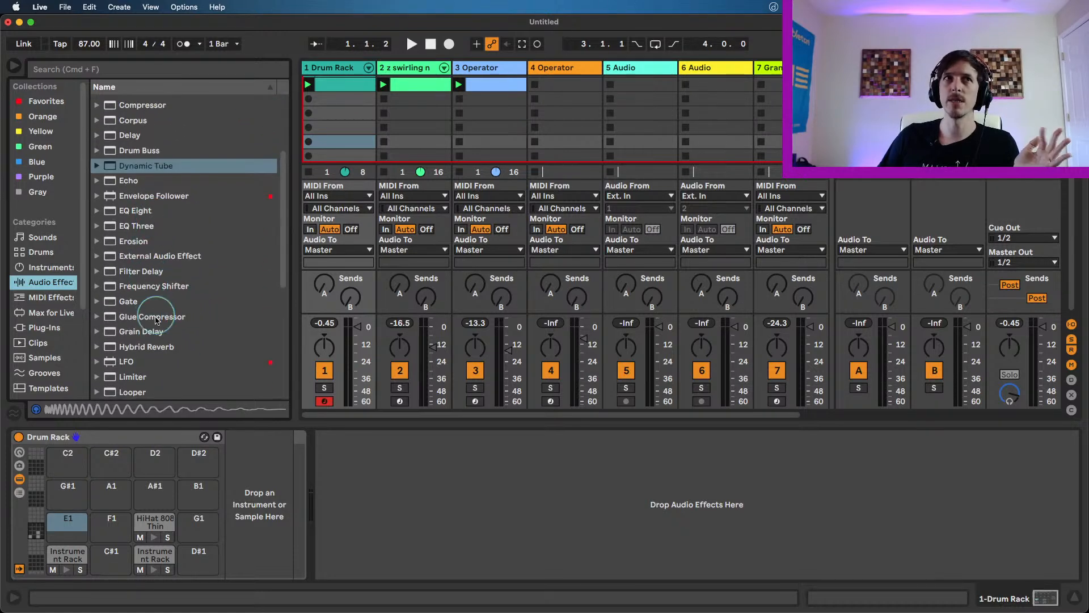
{"action": "double_click", "coordinate": [145, 241]}
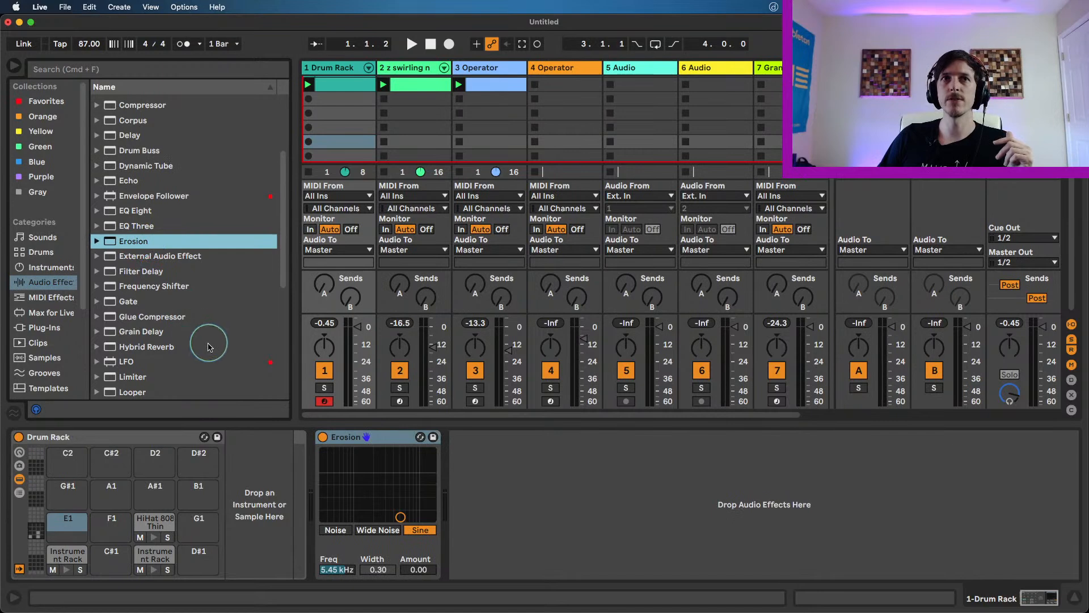
- Move the Erosion effect to the Grand Piano track and arm that track
{"action": "scroll", "coordinate": [210, 346], "scroll_direction": "down", "scroll_amount": 7}
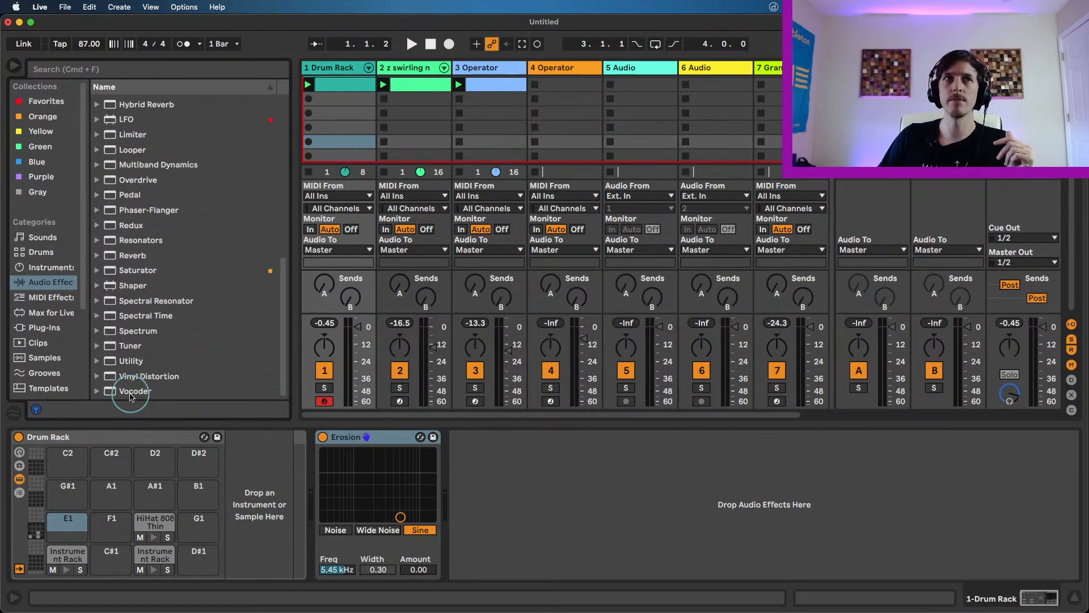
{"action": "left_click_drag", "start_coordinate": [347, 436], "coordinate": [772, 67]}
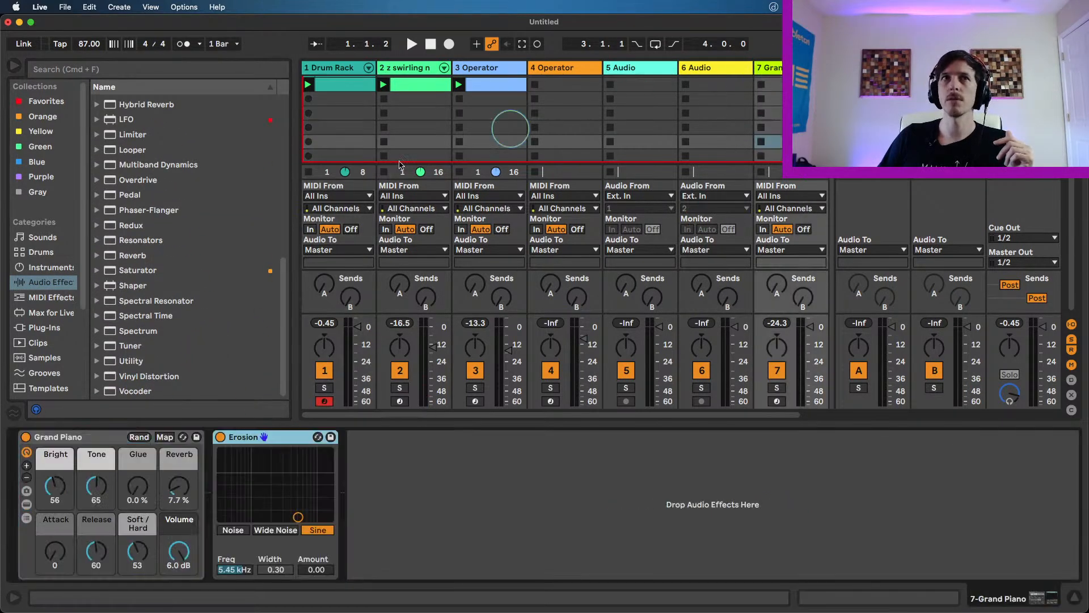
{"action": "left_click", "coordinate": [777, 401]}
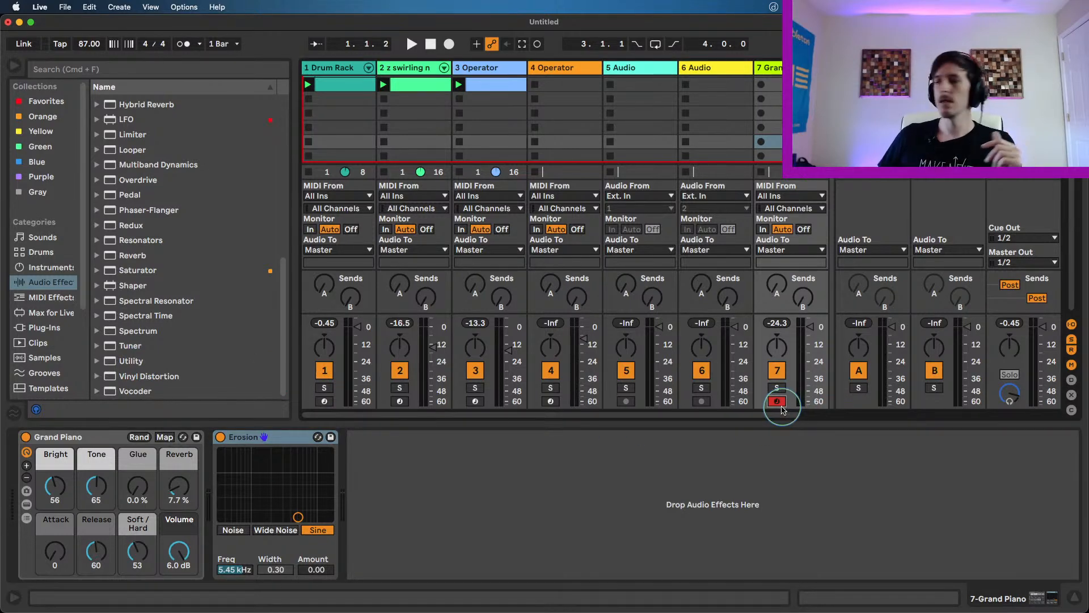
- Compare Erosion's Sine and Noise modes, ending on Noise with Freq 5.19 kHz, Width 2.50 and Amount 90.0
{"action": "left_click", "coordinate": [266, 452]}
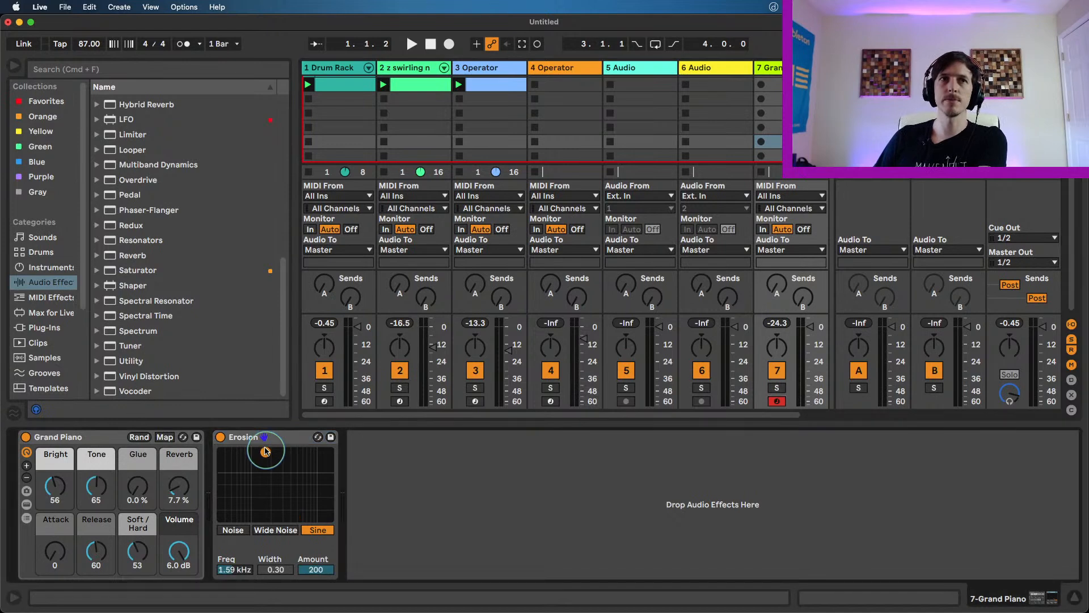
{"action": "left_click", "coordinate": [276, 531]}
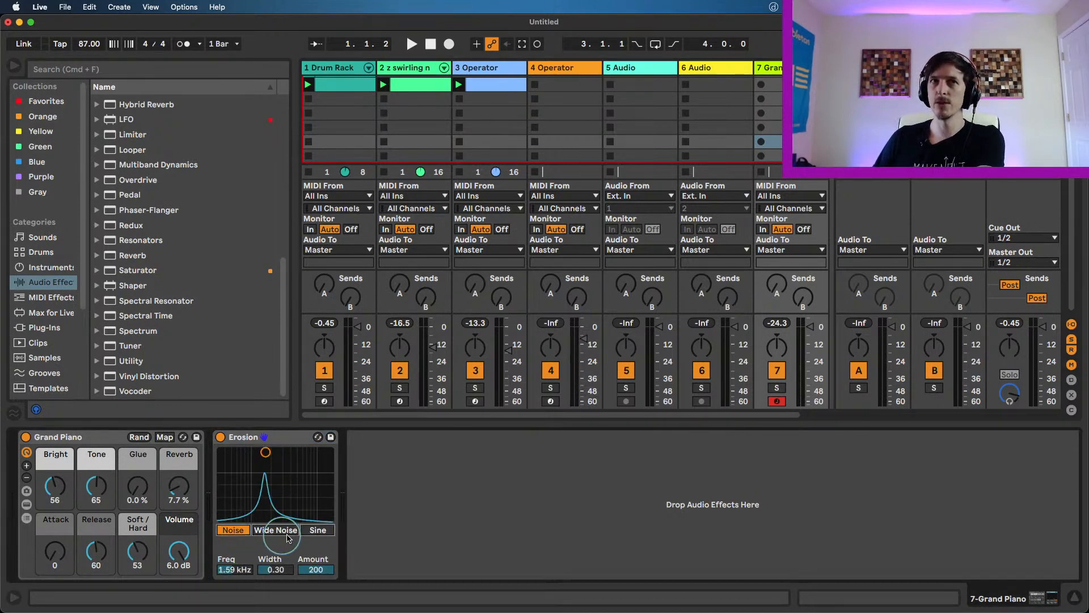
{"action": "left_click", "coordinate": [317, 530]}
{"action": "left_click_drag", "start_coordinate": [306, 519], "coordinate": [303, 476]}
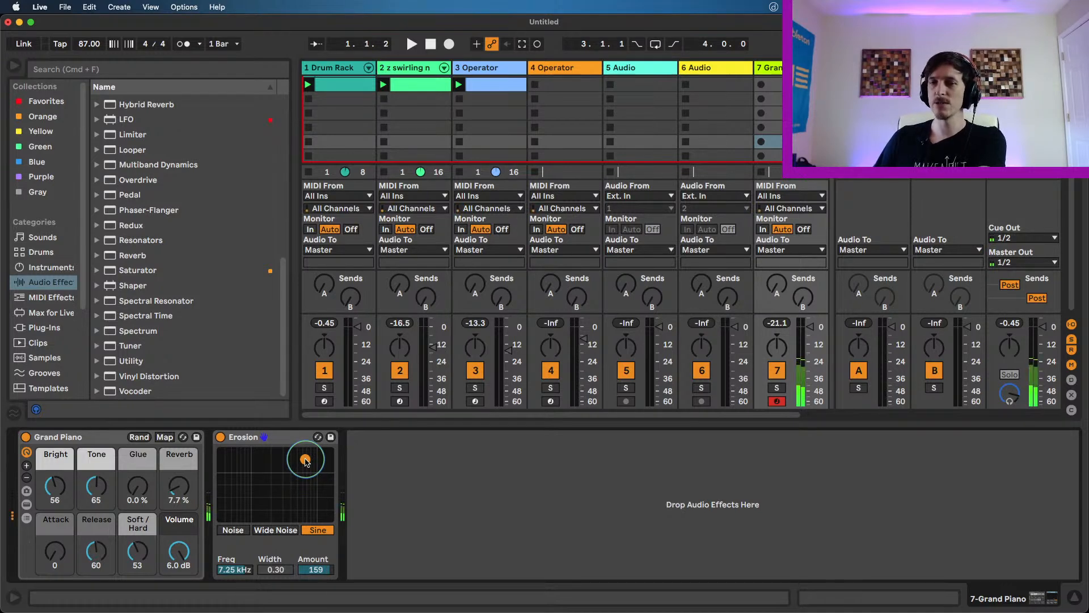
{"action": "left_click", "coordinate": [235, 530]}
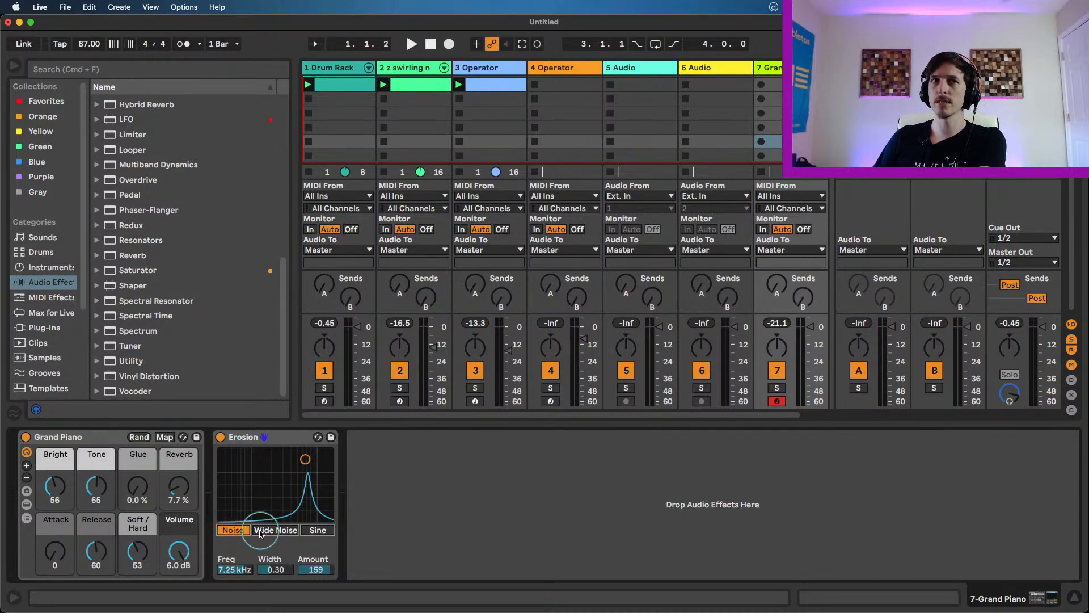
{"action": "mouse_move", "coordinate": [305, 459]}
{"action": "left_mouse_down"}
{"action": "mouse_move", "coordinate": [222, 469]}
{"action": "mouse_move", "coordinate": [260, 473]}
{"action": "mouse_move", "coordinate": [271, 488]}
{"action": "mouse_move", "coordinate": [299, 474]}
{"action": "left_mouse_up"}
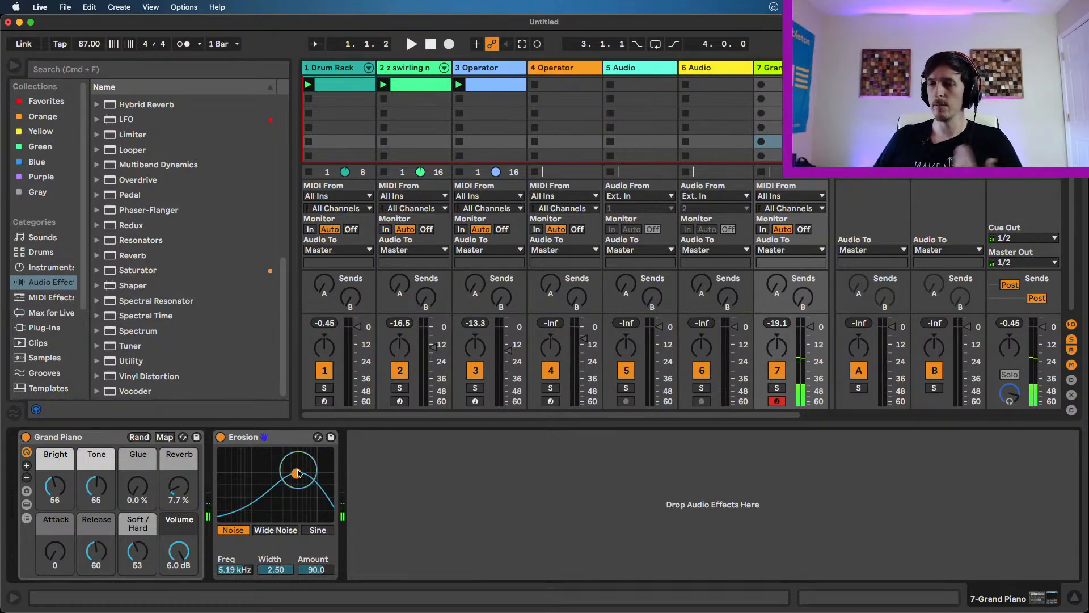
- Add Vinyl Distortion to the Grand Piano track and delete the Erosion effect
{"action": "double_click", "coordinate": [185, 377]}
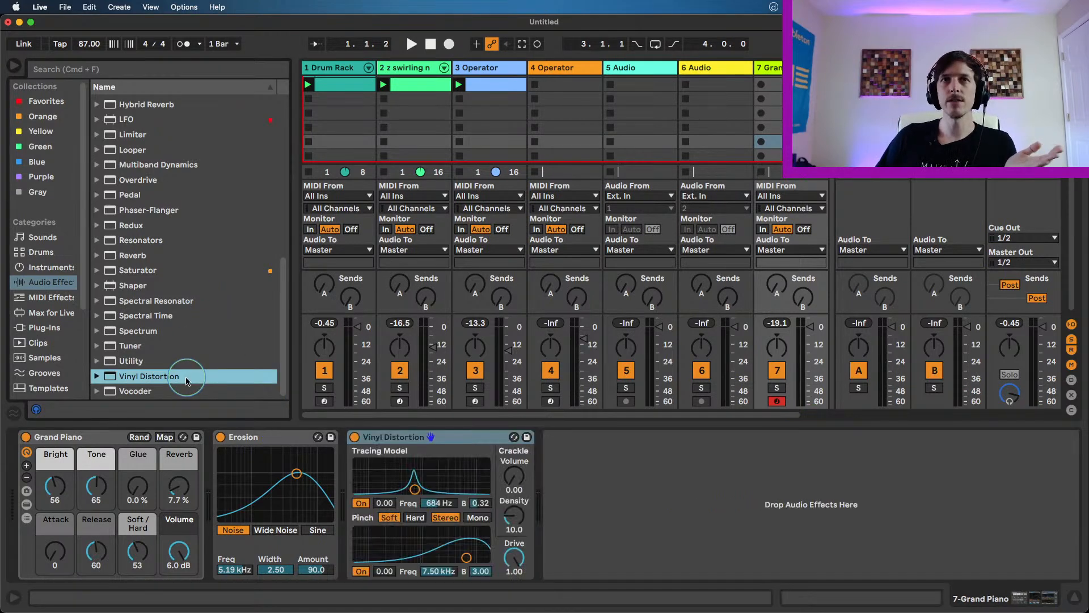
{"action": "left_click", "coordinate": [290, 438]}
{"action": "left_click", "coordinate": [428, 437]}
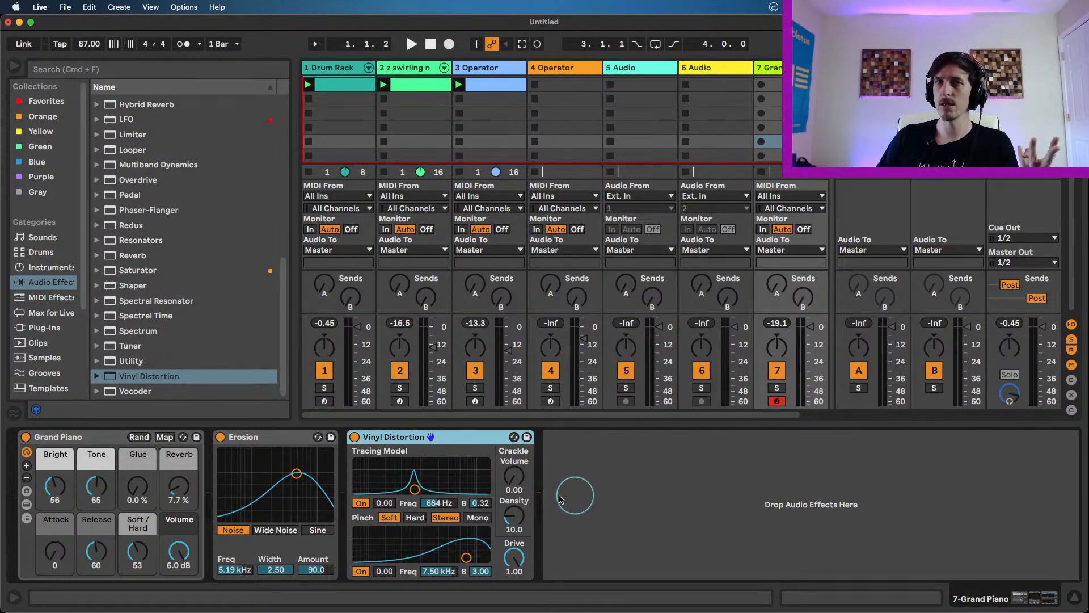
{"action": "left_click", "coordinate": [285, 441]}
{"action": "key", "text": "Delete"}
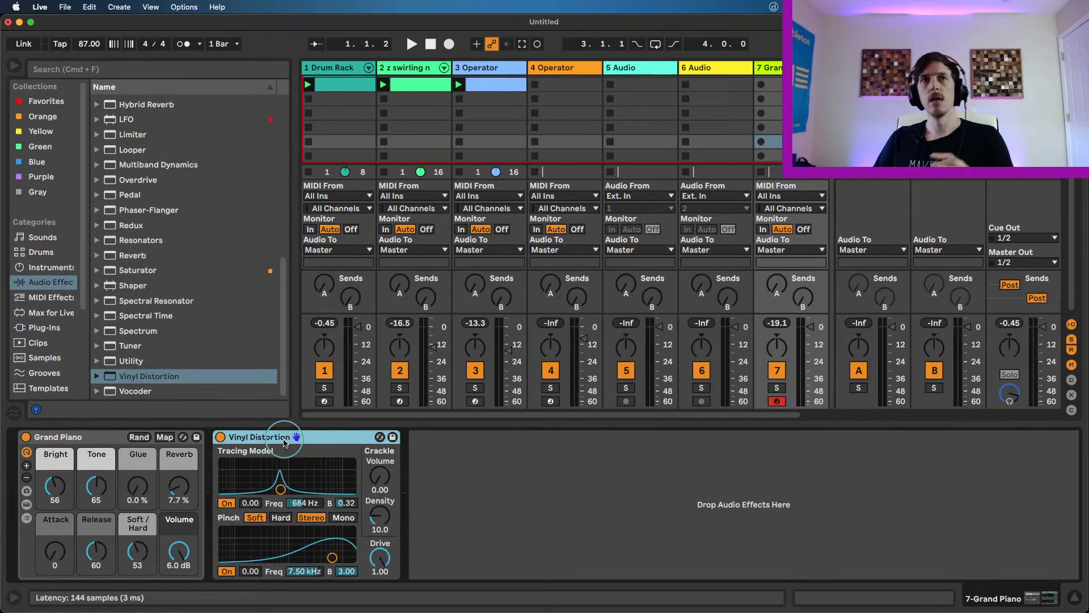
- Try Vinyl Distortion's Crackle at Volume 0.69, and at Volume 0.27 with Density 3.57, and reset both controls
{"action": "left_click", "coordinate": [378, 489]}
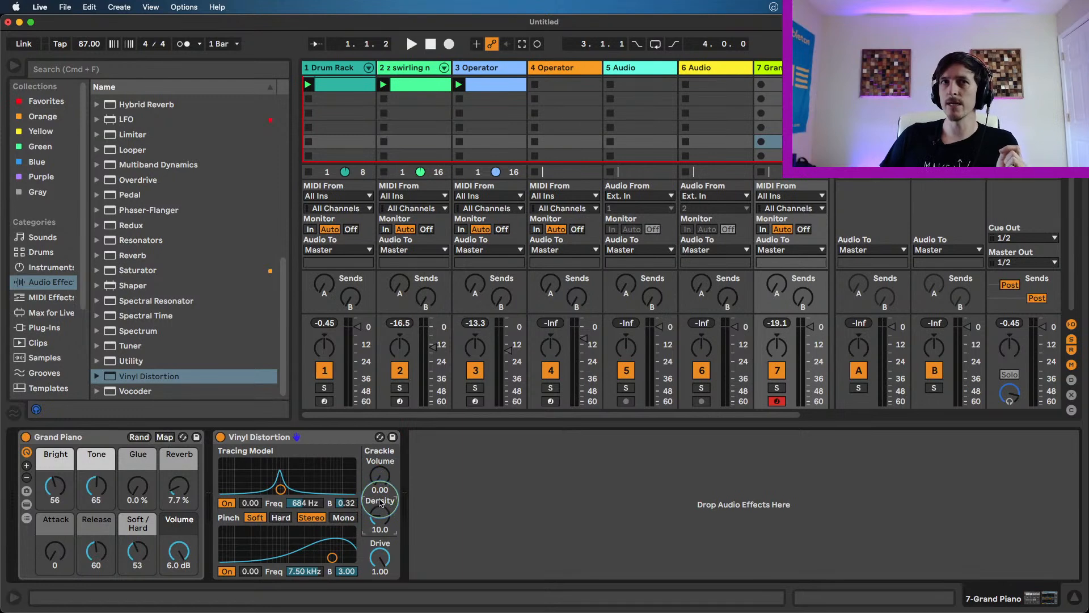
{"action": "left_click_drag", "start_coordinate": [381, 497], "coordinate": [381, 443]}
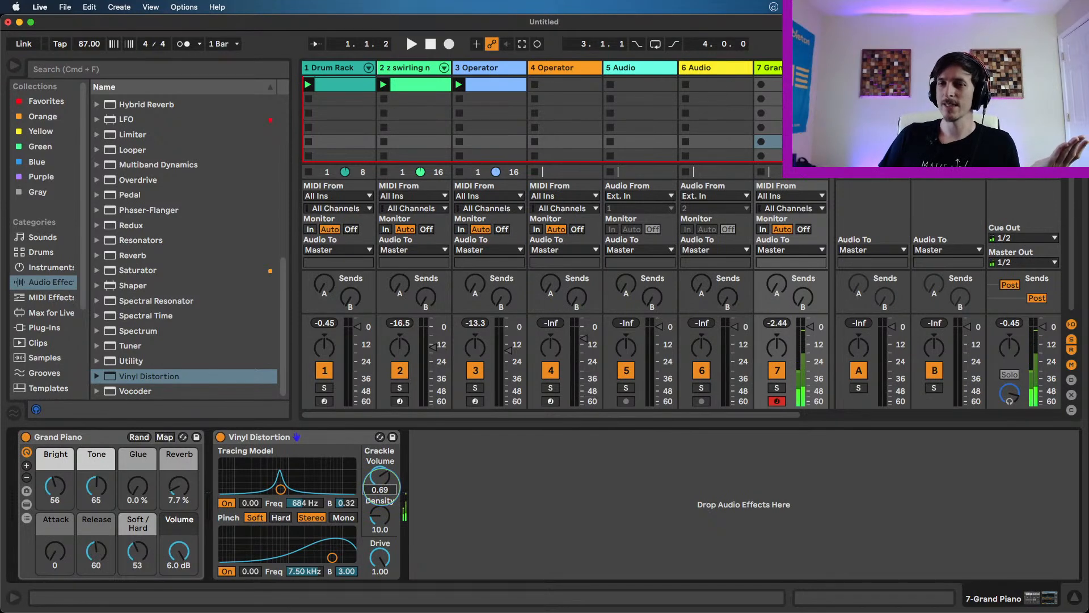
{"action": "left_click_drag", "start_coordinate": [381, 443], "coordinate": [381, 476]}
{"action": "mouse_move", "coordinate": [380, 515]}
{"action": "left_mouse_down"}
{"action": "mouse_move", "coordinate": [380, 491]}
{"action": "mouse_move", "coordinate": [384, 528]}
{"action": "left_mouse_up"}
{"action": "left_click_drag", "start_coordinate": [380, 475], "coordinate": [378, 483]}
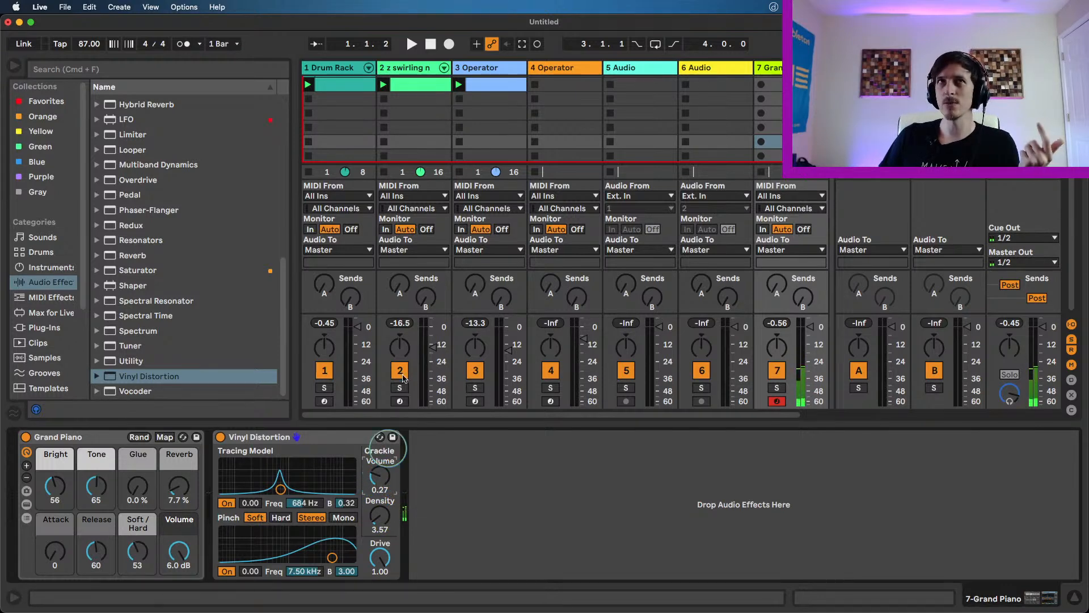
{"action": "left_click_drag", "start_coordinate": [379, 483], "coordinate": [385, 519]}
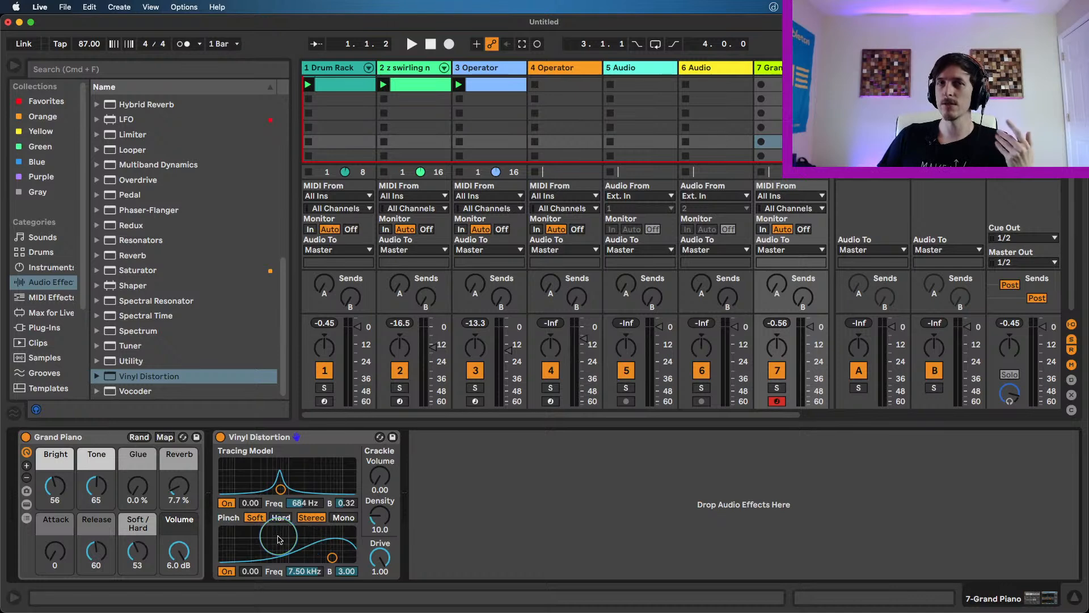
- Turn off Vinyl Distortion's Pinch section and set the Tracing Model to amount 0.43, Freq 1.50 kHz and bandwidth 0.21
{"action": "left_click", "coordinate": [226, 572]}
{"action": "left_click", "coordinate": [229, 504]}
{"action": "left_click", "coordinate": [228, 504]}
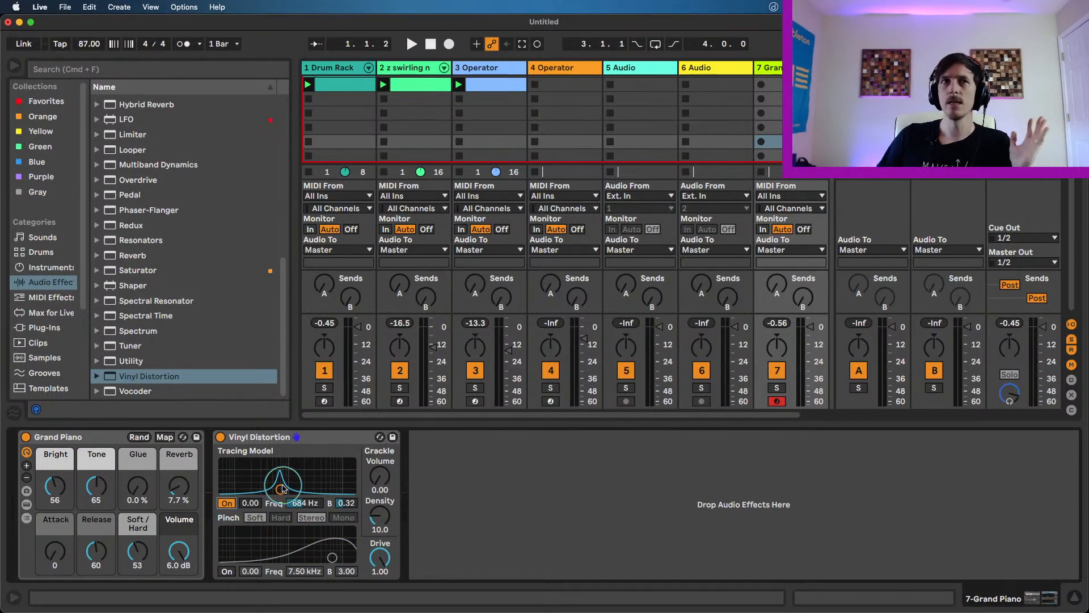
{"action": "mouse_move", "coordinate": [283, 489]}
{"action": "left_mouse_down"}
{"action": "mouse_move", "coordinate": [262, 493]}
{"action": "mouse_move", "coordinate": [305, 499]}
{"action": "left_mouse_up"}
{"action": "left_click_drag", "start_coordinate": [346, 506], "coordinate": [347, 505]}
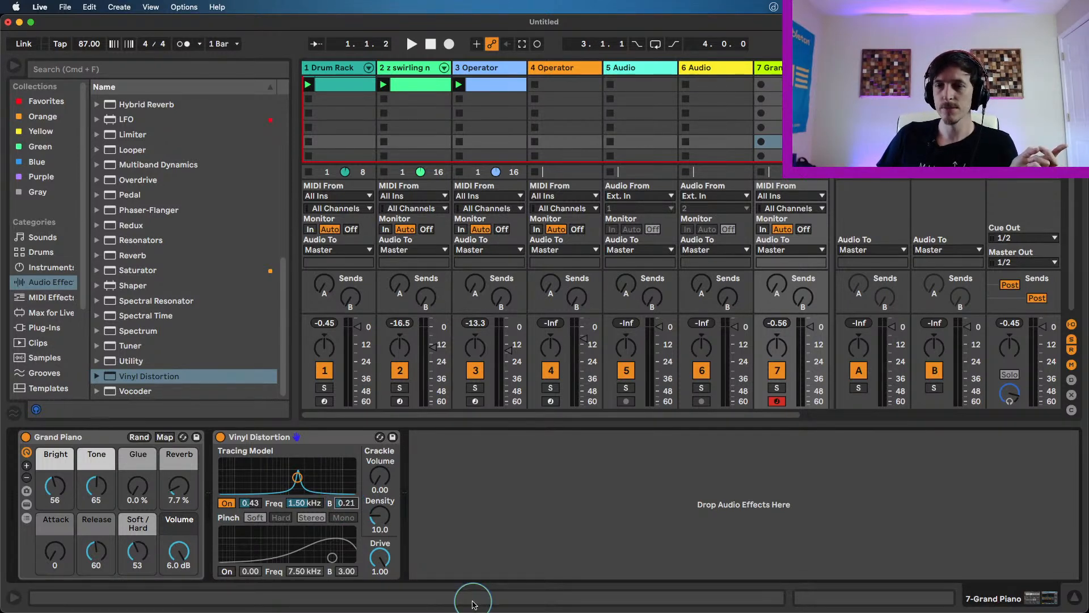
{"action": "left_click", "coordinate": [479, 471]}
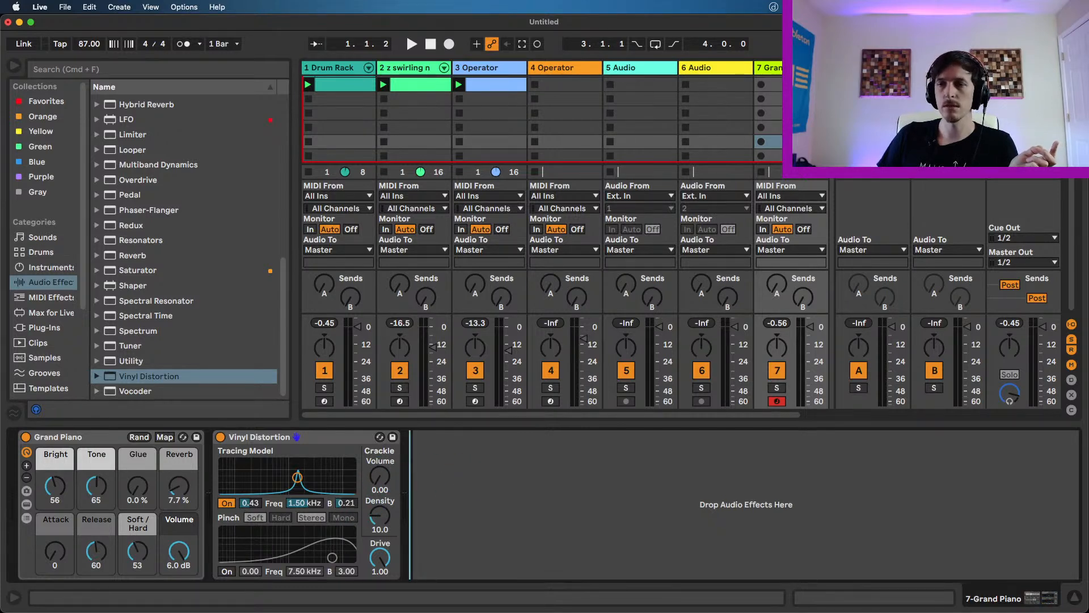
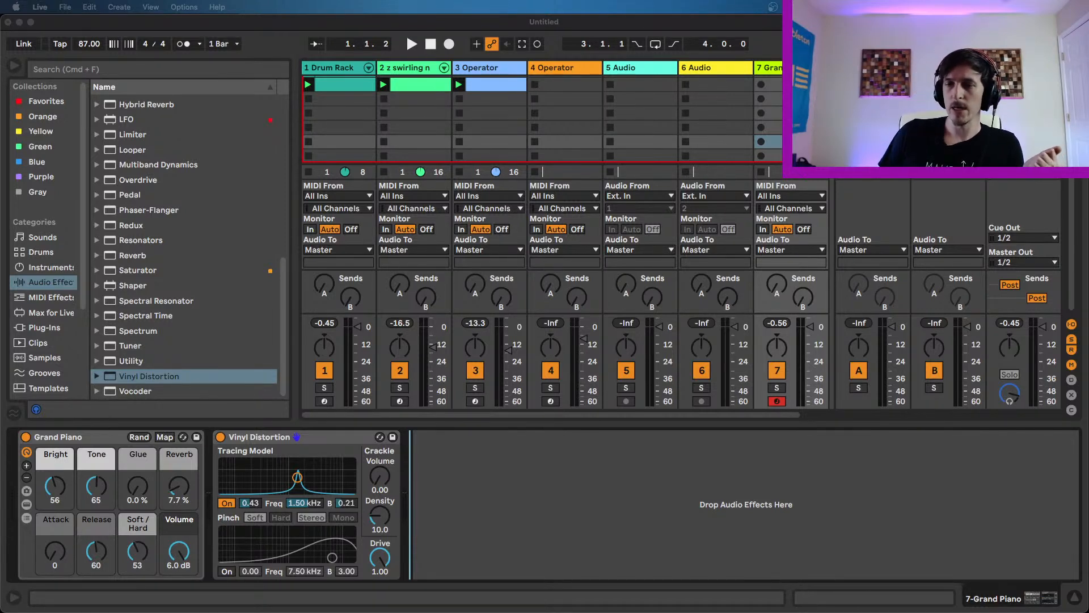
- Add the Erosion effect after Vinyl Distortion on the Grand Piano track and select Vinyl Distortion
{"action": "left_click", "coordinate": [564, 434]}
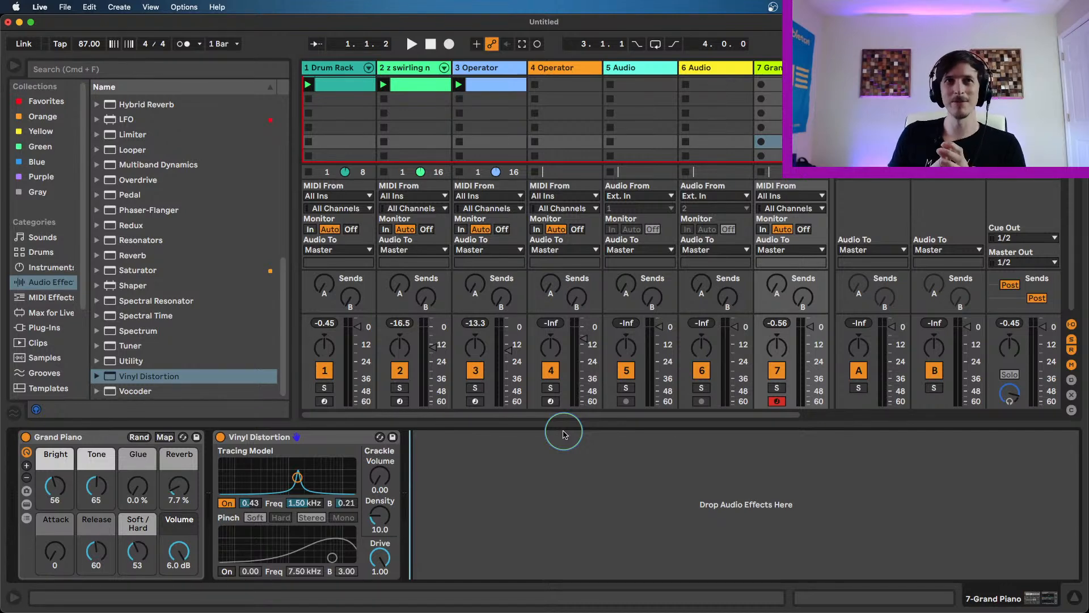
{"action": "left_click", "coordinate": [344, 437]}
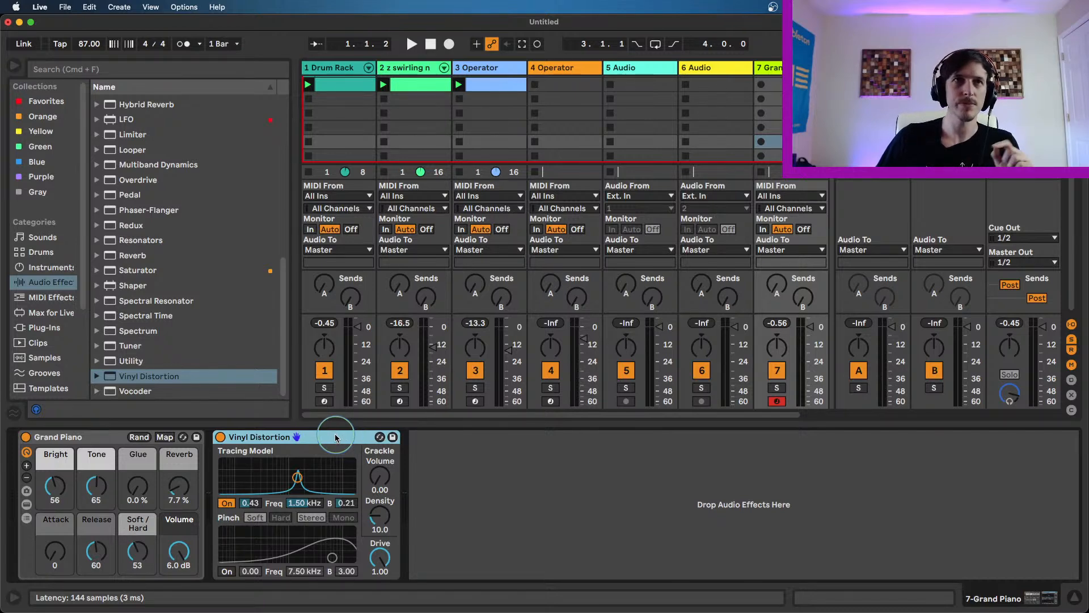
{"action": "scroll", "coordinate": [170, 227], "scroll_direction": "up", "scroll_amount": 5}
{"action": "scroll", "coordinate": [169, 214], "scroll_direction": "up", "scroll_amount": 2}
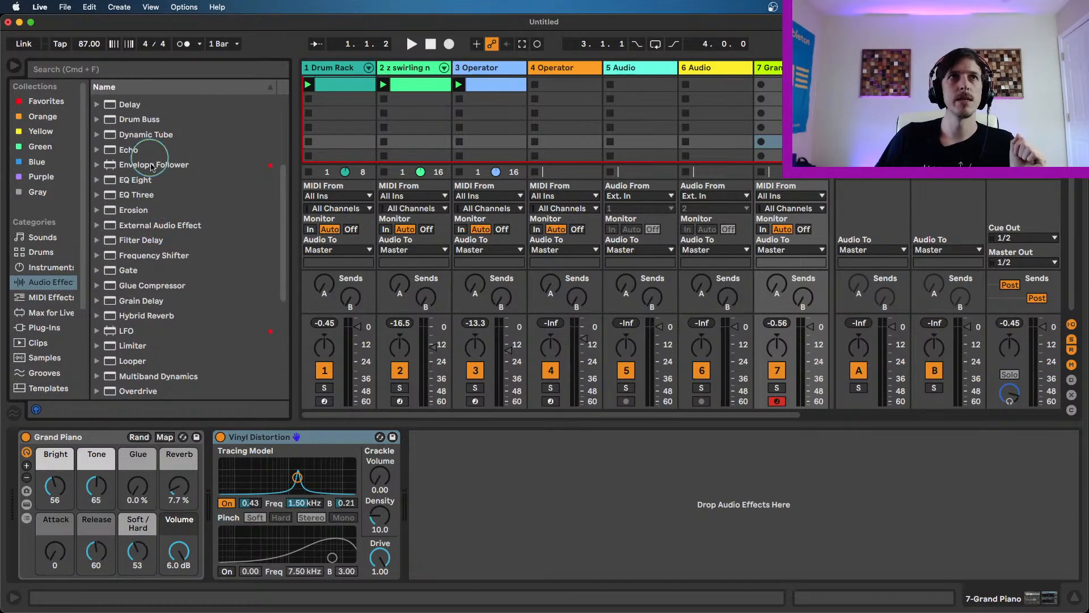
{"action": "left_click", "coordinate": [151, 213]}
{"action": "double_click", "coordinate": [151, 213]}
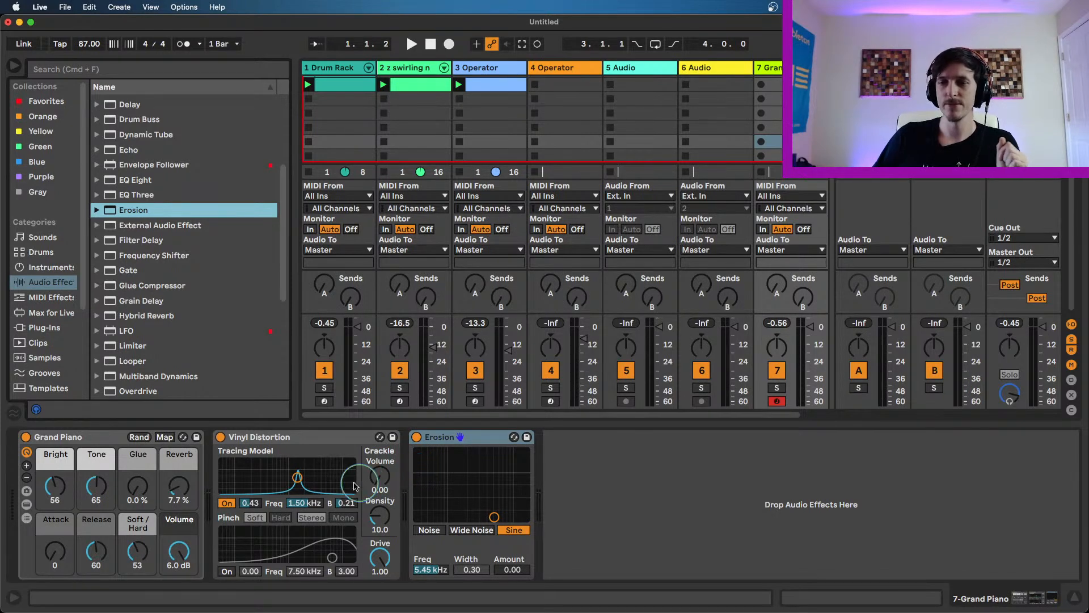
{"action": "left_click", "coordinate": [284, 436]}
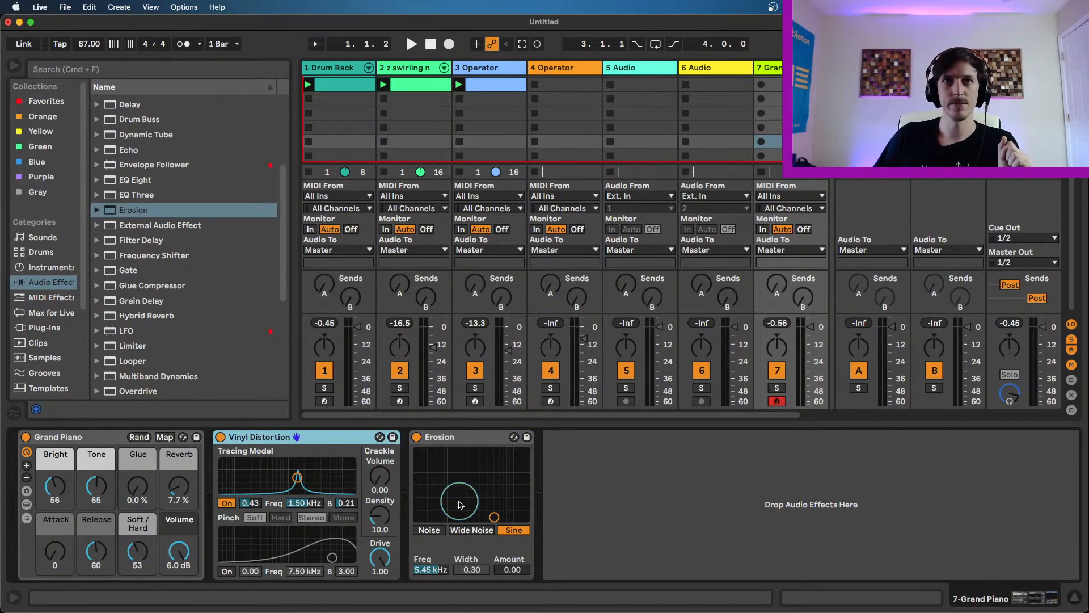
- Set Erosion's mode to Wide Noise and turn the effect off
{"action": "left_click", "coordinate": [471, 530]}
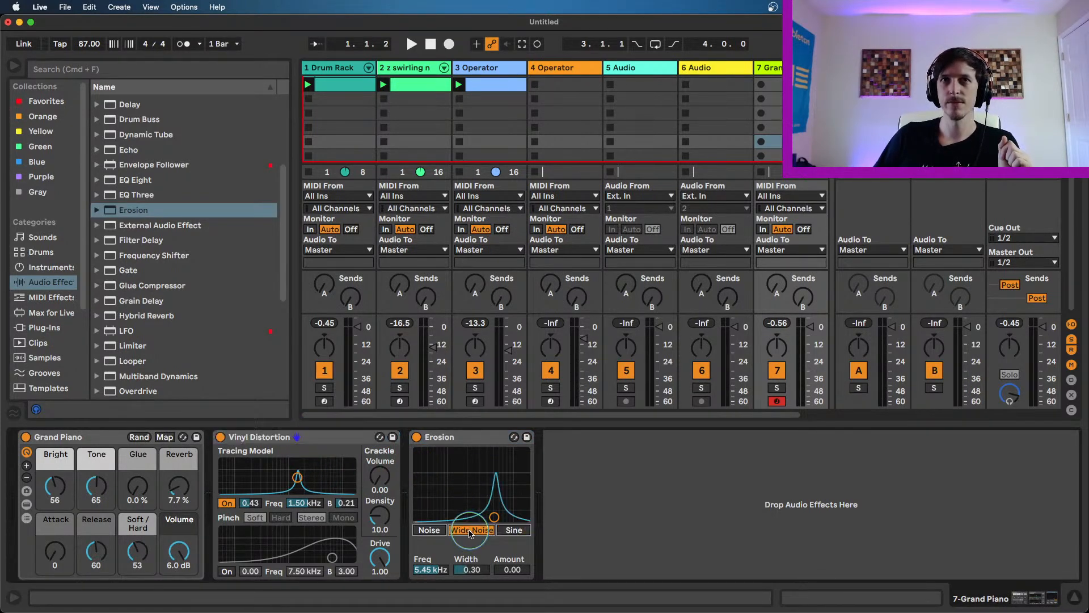
{"action": "left_click", "coordinate": [416, 437]}
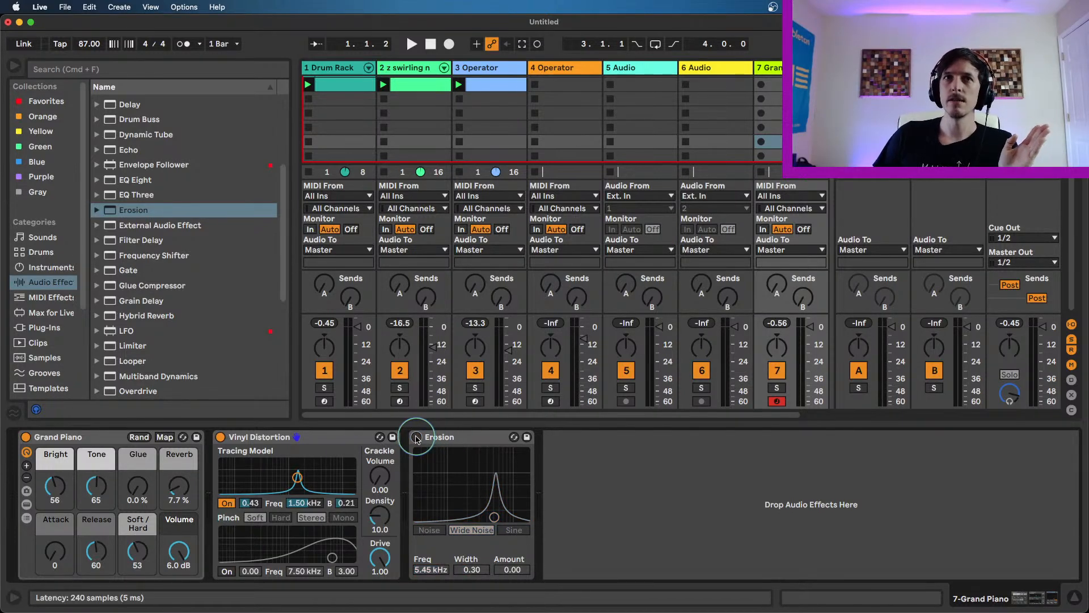
{"action": "mouse_move", "coordinate": [378, 480]}
{"action": "left_mouse_down"}
{"action": "mouse_move", "coordinate": [378, 462]}
{"action": "mouse_move", "coordinate": [378, 503]}
{"action": "left_mouse_up"}
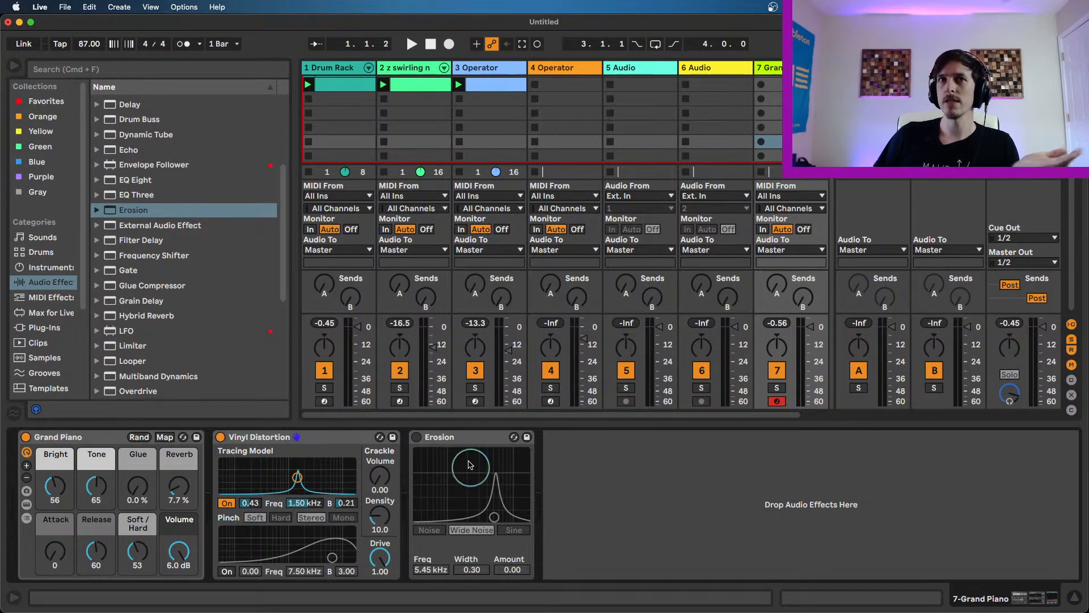
- Set Vinyl Distortion's Tracing Model to amount 1.00, bandwidth 1.50 and Freq 3.47 kHz, trying 579 Hz on the way
{"action": "left_click_drag", "start_coordinate": [298, 481], "coordinate": [299, 463]}
{"action": "left_click_drag", "start_coordinate": [347, 503], "coordinate": [275, 463]}
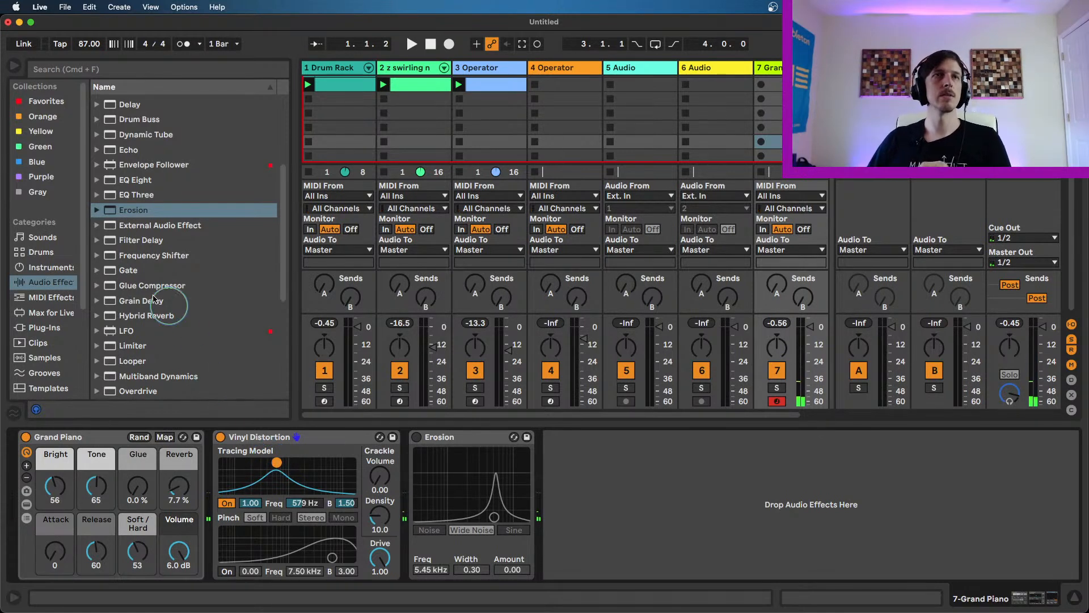
{"action": "mouse_move", "coordinate": [276, 463]}
{"action": "left_mouse_down"}
{"action": "mouse_move", "coordinate": [267, 463]}
{"action": "mouse_move", "coordinate": [316, 462]}
{"action": "left_mouse_up"}
- Add the Utility effect before Vinyl Distortion on the Grand Piano track and set the piano's Glue to 62%
{"action": "scroll", "coordinate": [136, 340], "scroll_direction": "down", "scroll_amount": 5}
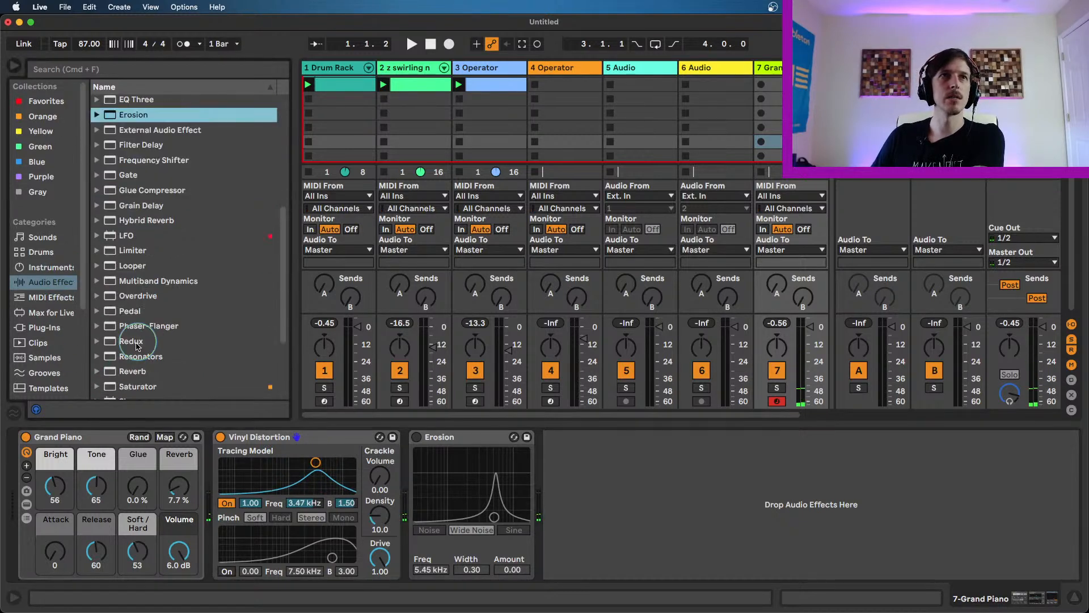
{"action": "left_click_drag", "start_coordinate": [142, 360], "coordinate": [219, 484]}
{"action": "left_click_drag", "start_coordinate": [138, 487], "coordinate": [138, 457]}
- Try the Tracing Model at 0.94 and 311 Hz with Vinyl Distortion bypassed and re-enabled, and set it to 0.24 and 1.80 kHz
{"action": "mouse_move", "coordinate": [434, 462]}
{"action": "left_mouse_down"}
{"action": "mouse_move", "coordinate": [358, 464]}
{"action": "mouse_move", "coordinate": [382, 464]}
{"action": "left_mouse_up"}
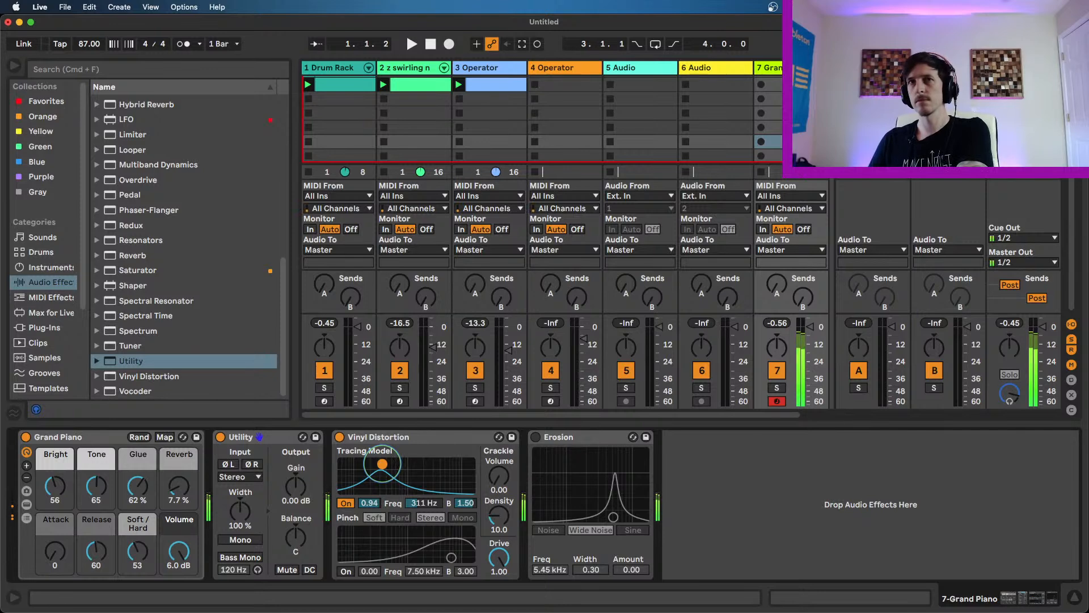
{"action": "left_click", "coordinate": [339, 438]}
{"action": "left_click", "coordinate": [340, 438]}
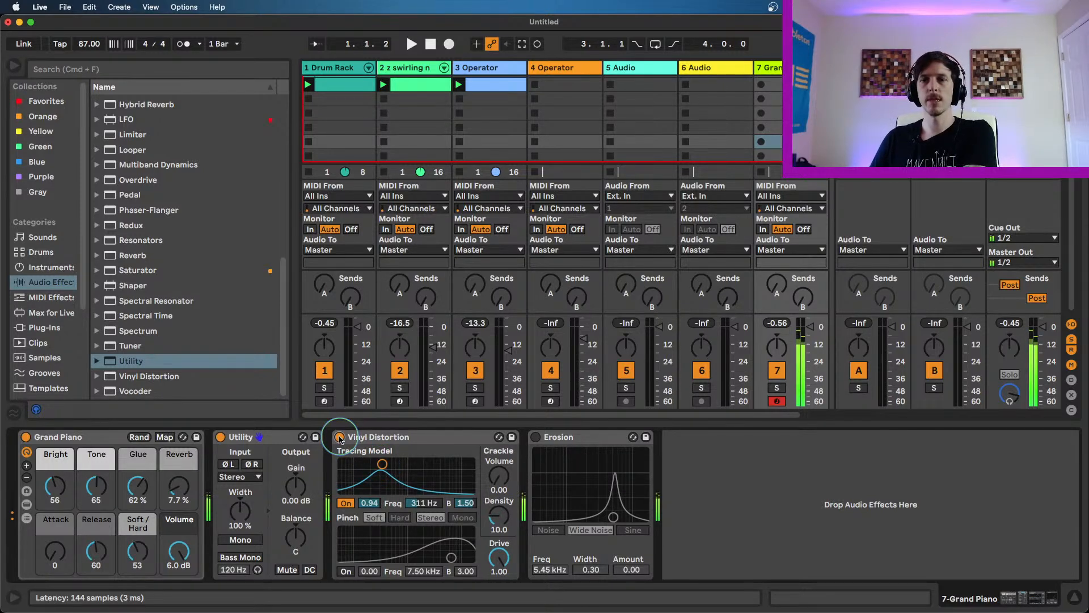
{"action": "left_click_drag", "start_coordinate": [382, 464], "coordinate": [408, 469]}
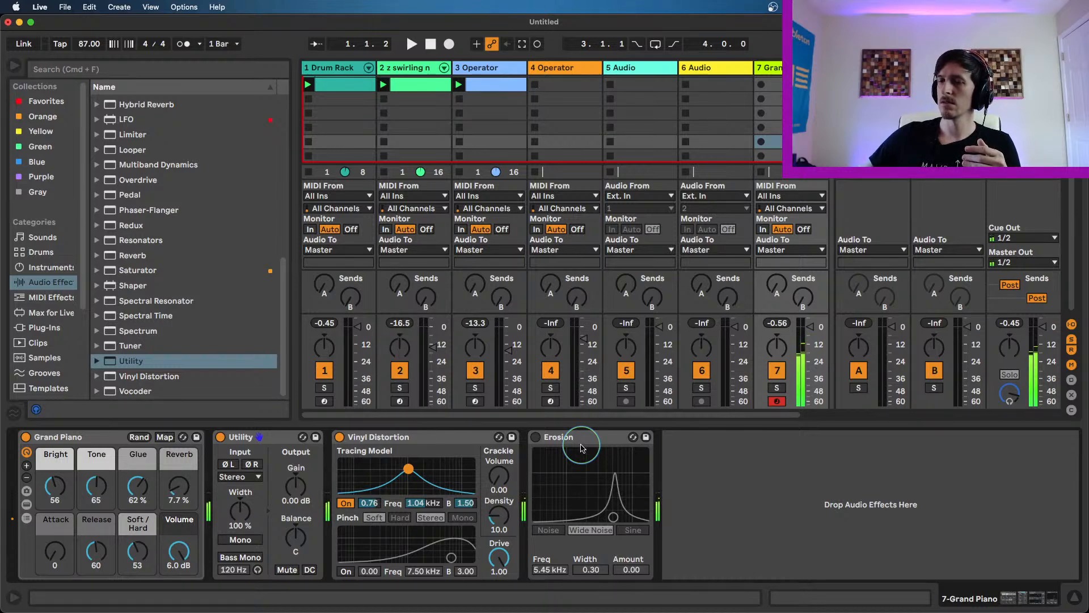
{"action": "mouse_move", "coordinate": [409, 469]}
{"action": "left_mouse_down"}
{"action": "mouse_move", "coordinate": [438, 462]}
{"action": "mouse_move", "coordinate": [366, 473]}
{"action": "mouse_move", "coordinate": [429, 470]}
{"action": "mouse_move", "coordinate": [426, 485]}
{"action": "mouse_move", "coordinate": [408, 486]}
{"action": "mouse_move", "coordinate": [421, 485]}
{"action": "left_mouse_up"}
{"action": "left_click", "coordinate": [547, 445]}
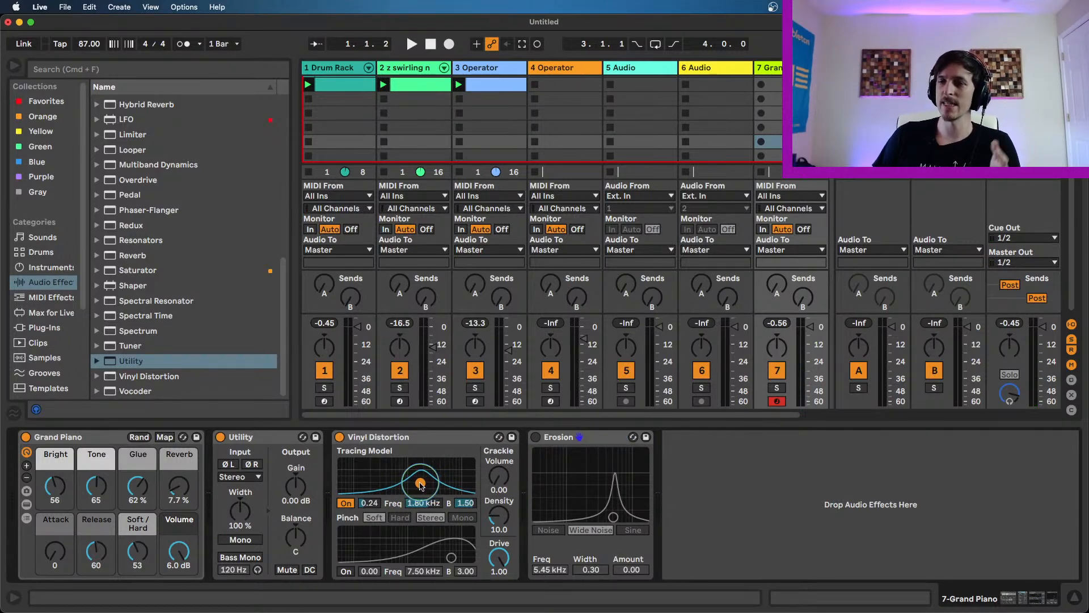
- Turn off Vinyl Distortion's Tracing Model and turn on Pinch with amount 0.82 and Freq 10.0 kHz
{"action": "left_click", "coordinate": [346, 503]}
{"action": "left_click", "coordinate": [346, 572]}
{"action": "left_click", "coordinate": [461, 559]}
{"action": "left_click_drag", "start_coordinate": [461, 559], "coordinate": [458, 536]}
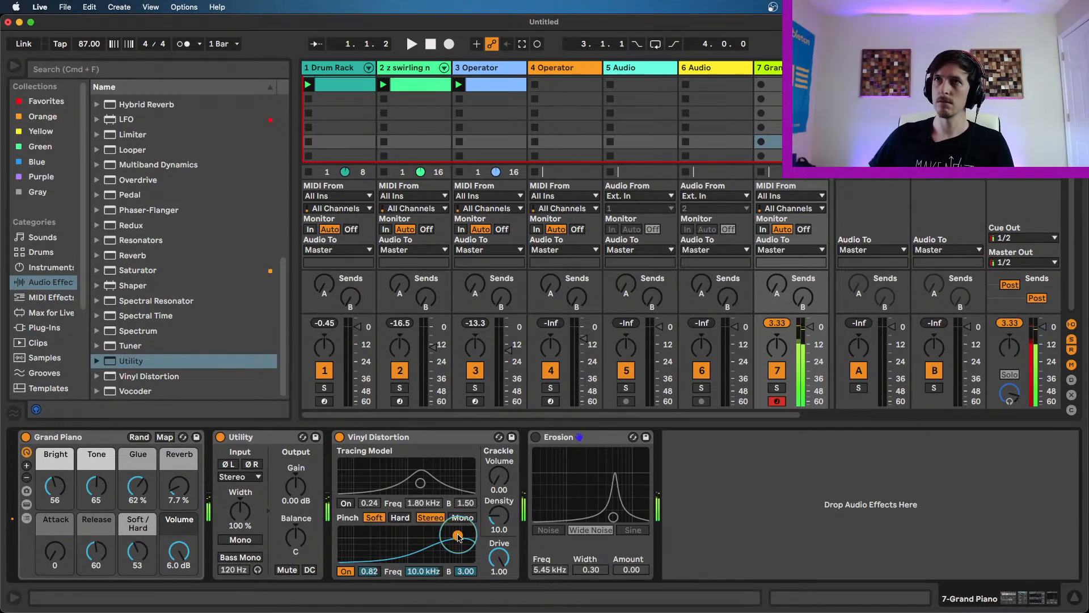
- Set the Grand Piano's Glue to 41% and its Volume to -0.297 dB
{"action": "left_click_drag", "start_coordinate": [138, 486], "coordinate": [137, 514]}
{"action": "left_click_drag", "start_coordinate": [179, 550], "coordinate": [179, 573]}
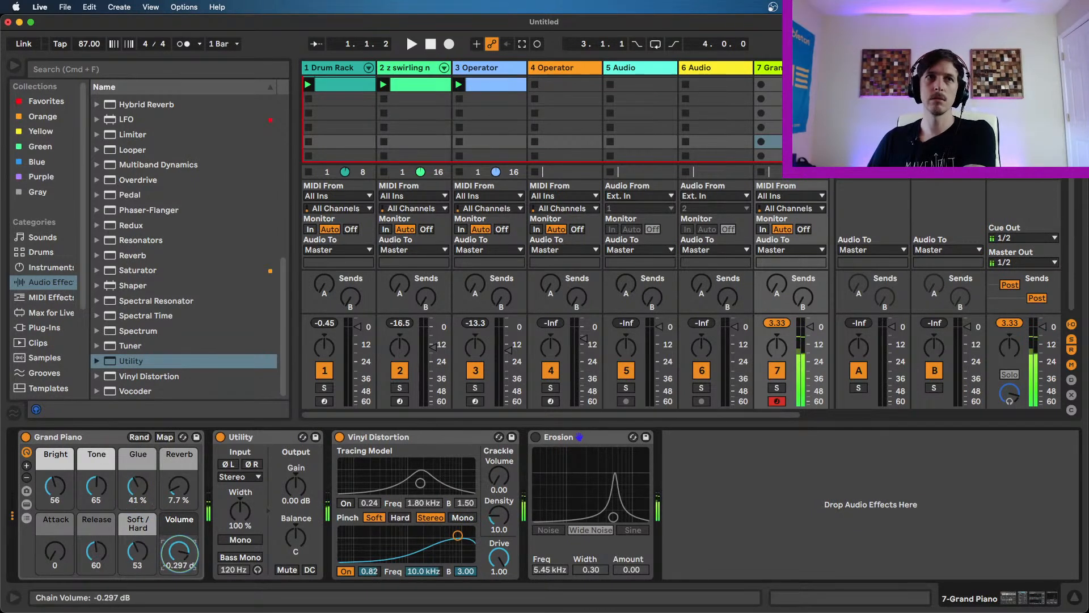
- Set Pinch to 0.26, 1.80 kHz and bandwidth 1.35, and turn the Tracing Model back on at 0.29 and 373 Hz
{"action": "left_click_drag", "start_coordinate": [457, 535], "coordinate": [426, 551]}
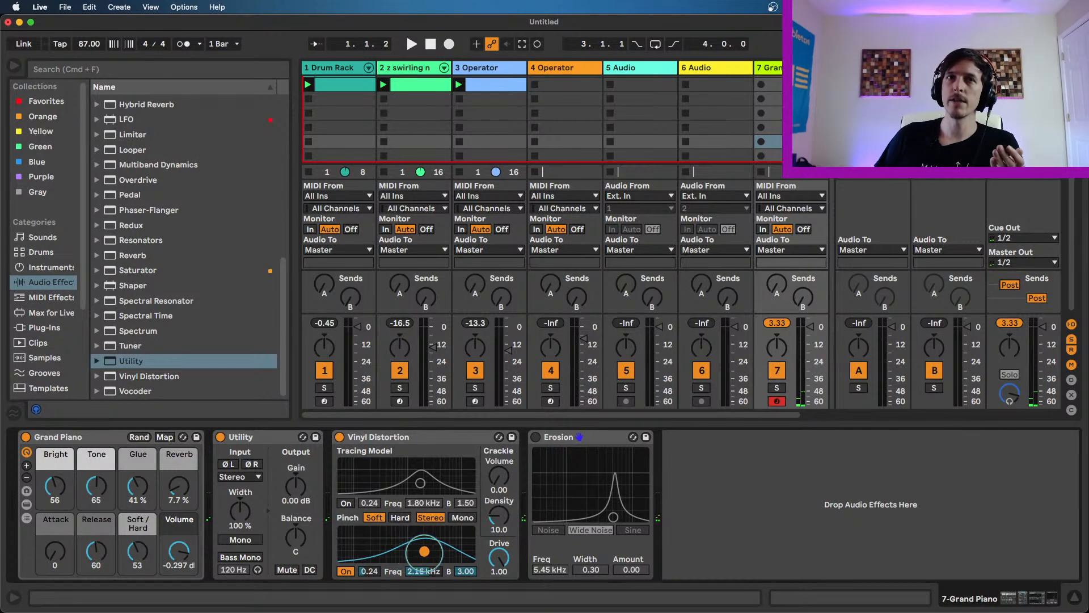
{"action": "left_click_drag", "start_coordinate": [368, 575], "coordinate": [470, 585]}
{"action": "left_click", "coordinate": [345, 503]}
{"action": "left_click_drag", "start_coordinate": [421, 487], "coordinate": [386, 481]}
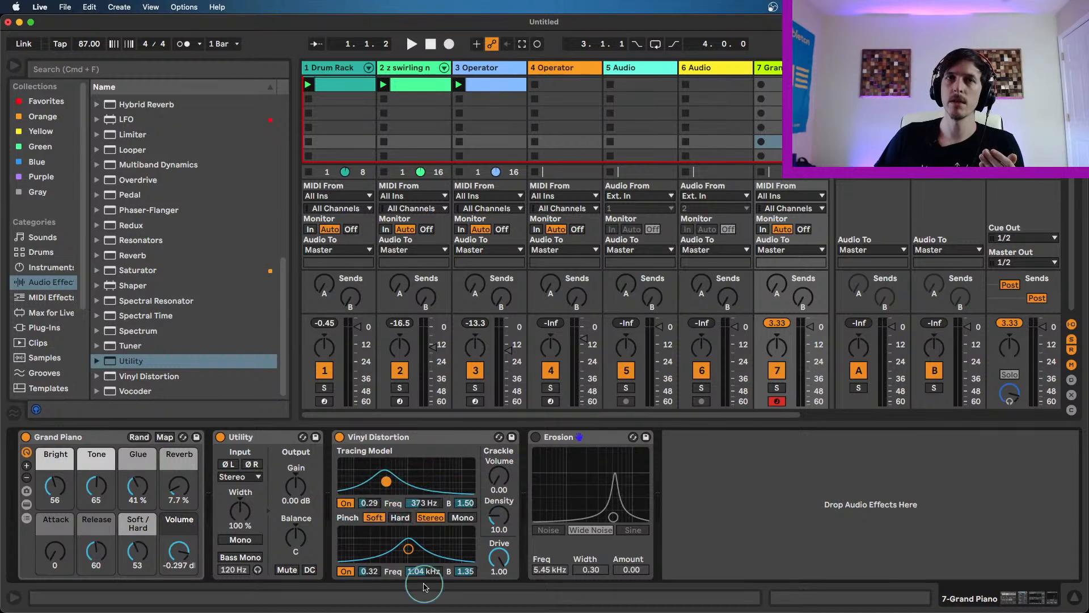
{"action": "left_click_drag", "start_coordinate": [409, 548], "coordinate": [426, 554]}
- Try Vinyl Distortion's Drive control at 1.00 and toggle the Pinch section off and on again
{"action": "left_click", "coordinate": [509, 567]}
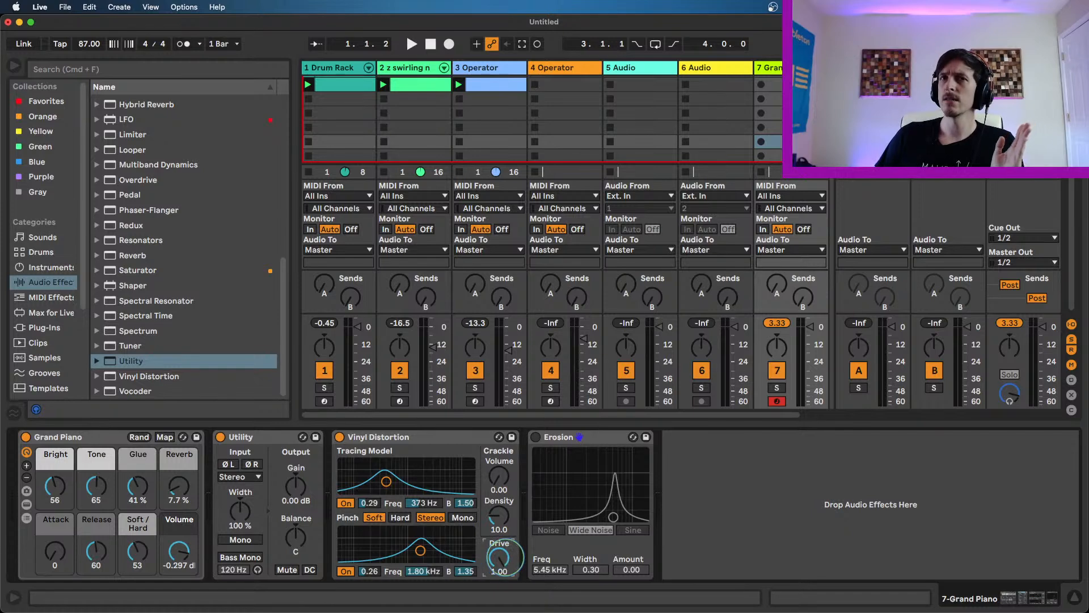
{"action": "left_click", "coordinate": [429, 533]}
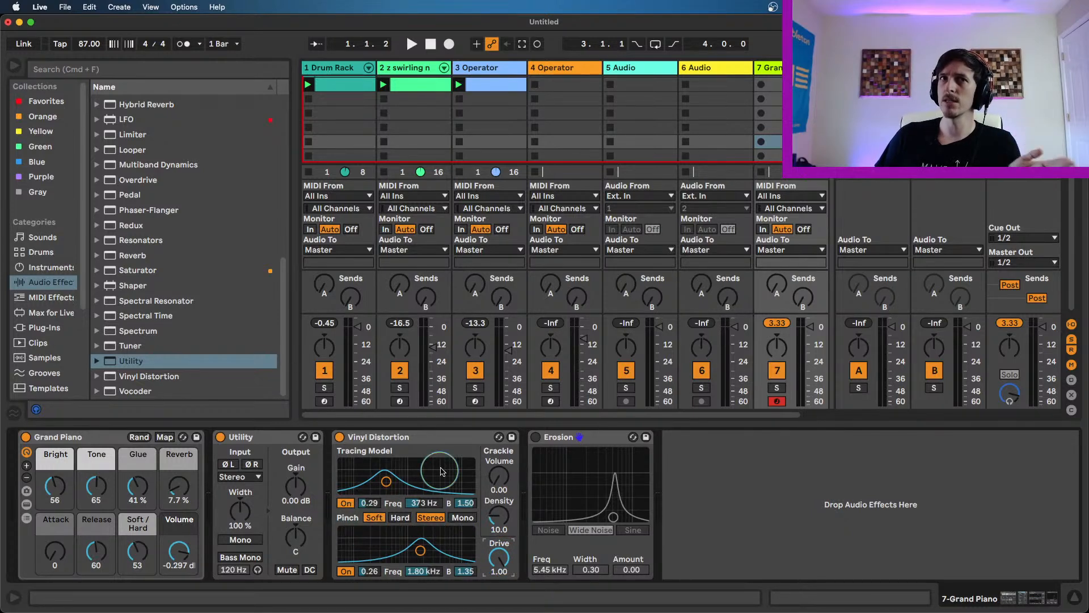
{"action": "left_click_drag", "start_coordinate": [499, 558], "coordinate": [498, 554]}
{"action": "left_click", "coordinate": [346, 571]}
{"action": "left_click", "coordinate": [346, 571]}
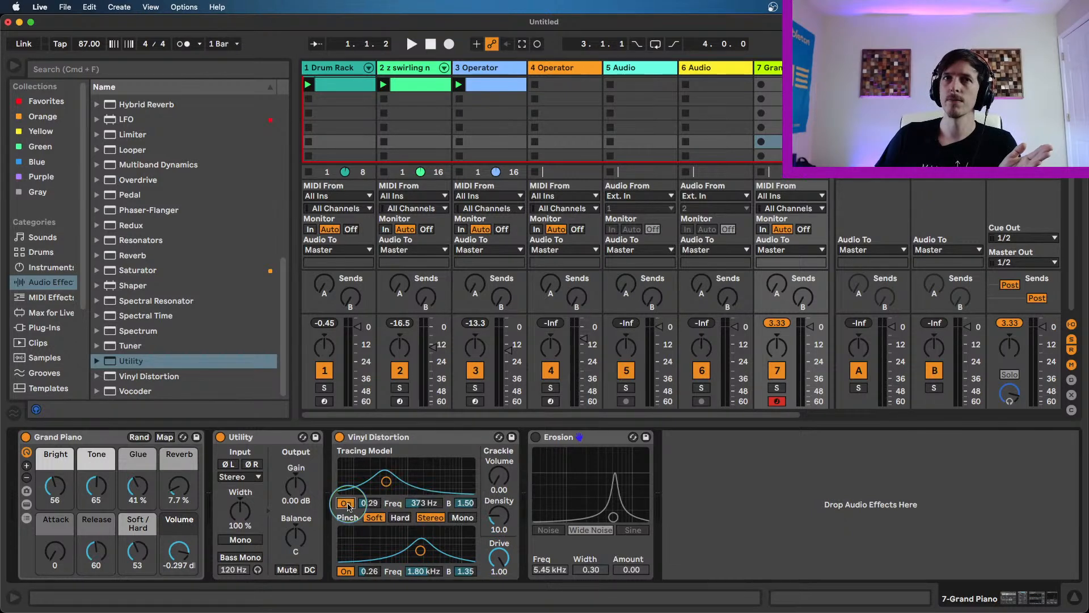
{"action": "left_click", "coordinate": [501, 558]}
{"action": "mouse_move", "coordinate": [507, 561]}
{"action": "left_mouse_down"}
{"action": "mouse_move", "coordinate": [507, 588]}
{"action": "mouse_move", "coordinate": [507, 563]}
{"action": "left_mouse_up"}
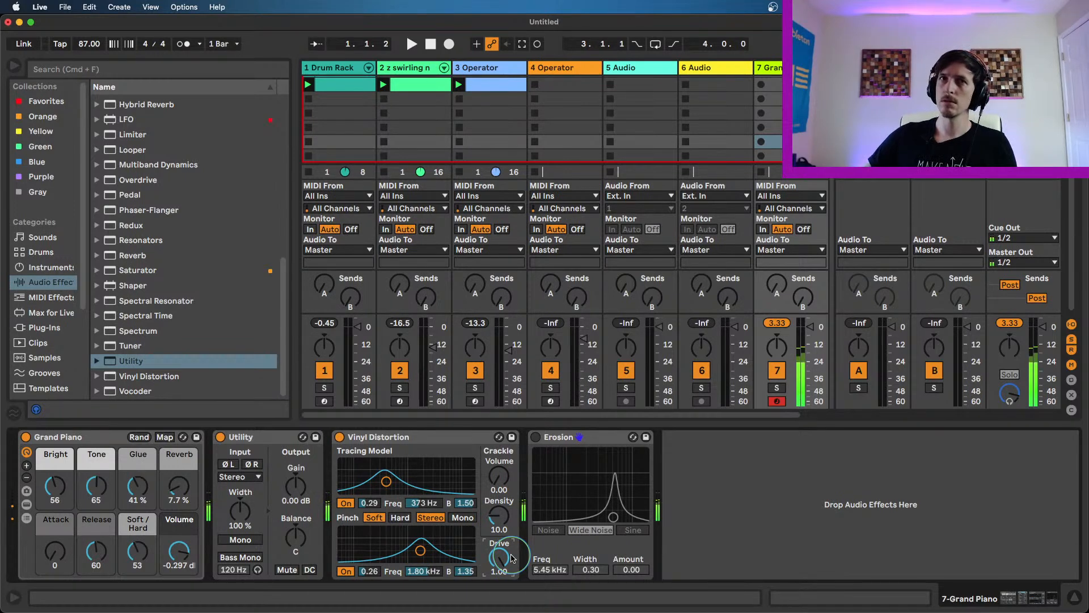
- Set Vinyl Distortion's Pinch to 0.12 and 1.94 kHz, and the Tracing Model's Freq to 289 Hz
{"action": "left_click", "coordinate": [428, 444]}
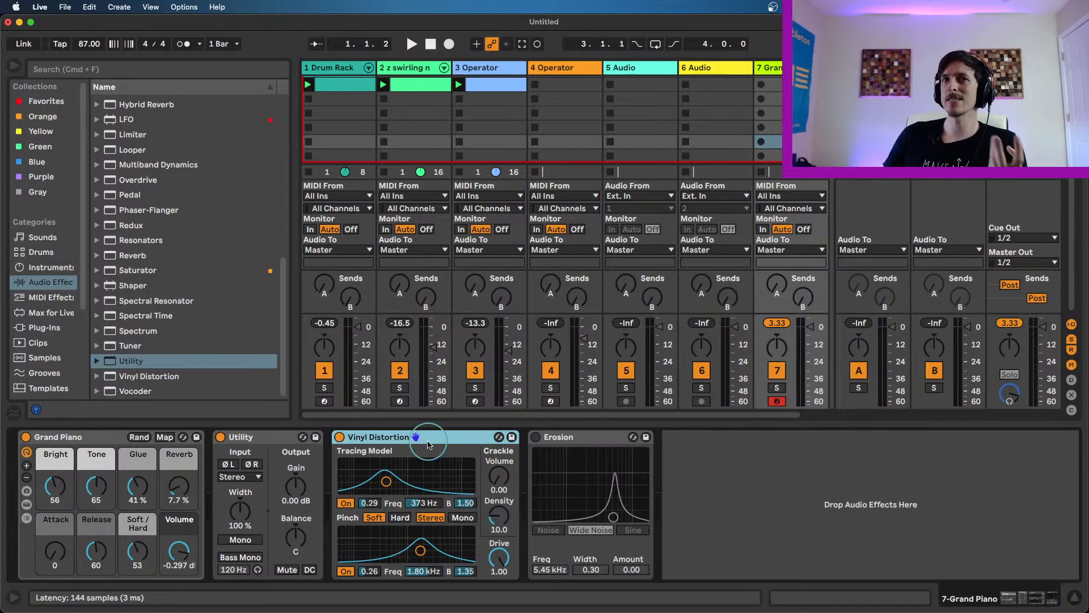
{"action": "left_click_drag", "start_coordinate": [420, 550], "coordinate": [421, 554]}
{"action": "left_click_drag", "start_coordinate": [386, 481], "coordinate": [381, 480]}
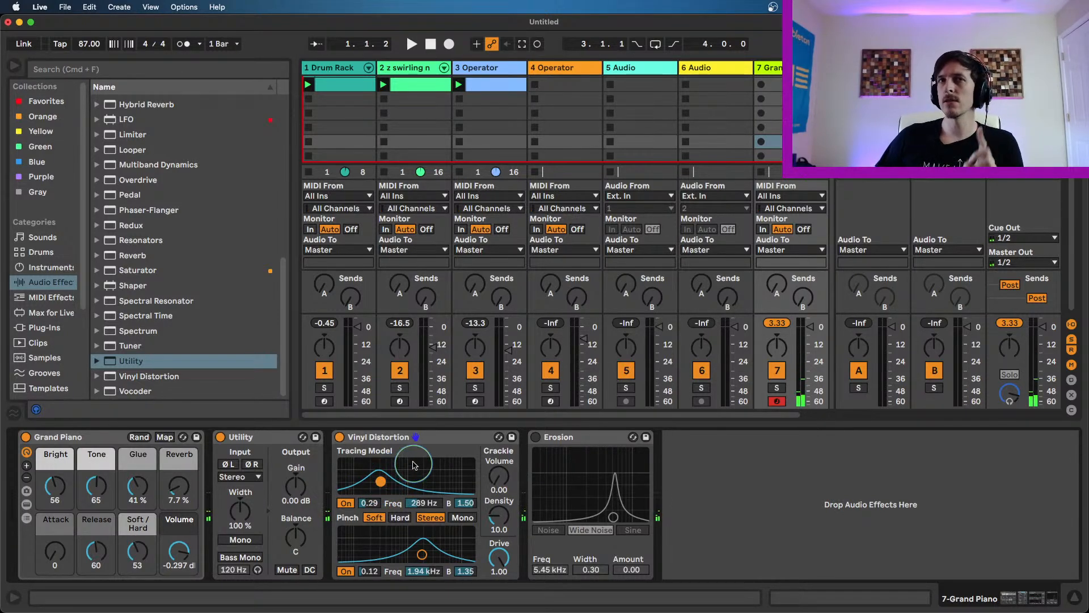
{"action": "left_click", "coordinate": [411, 440]}
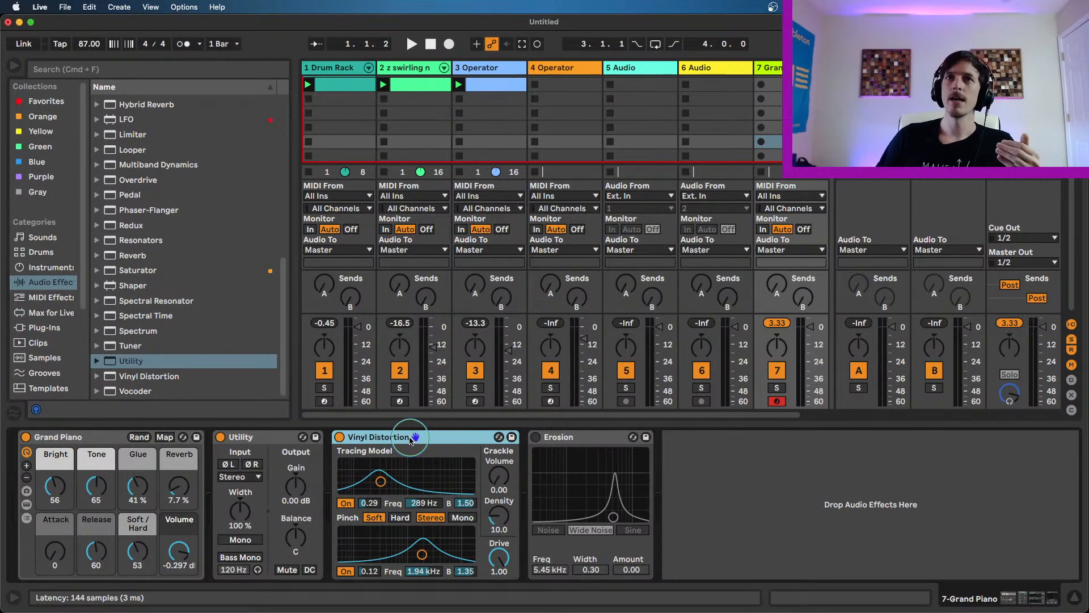
- Turn Erosion back on and set its Freq to 3.95 kHz and Amount to 36.4
{"action": "left_click", "coordinate": [579, 437]}
{"action": "left_click", "coordinate": [536, 436]}
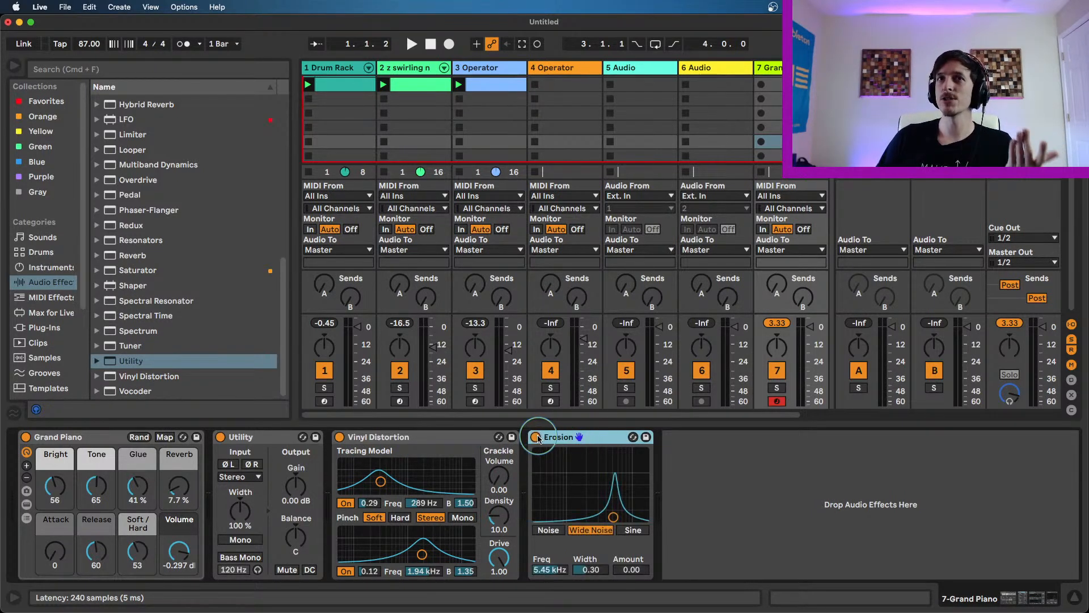
{"action": "left_click", "coordinate": [613, 516]}
{"action": "left_click_drag", "start_coordinate": [614, 514], "coordinate": [609, 488]}
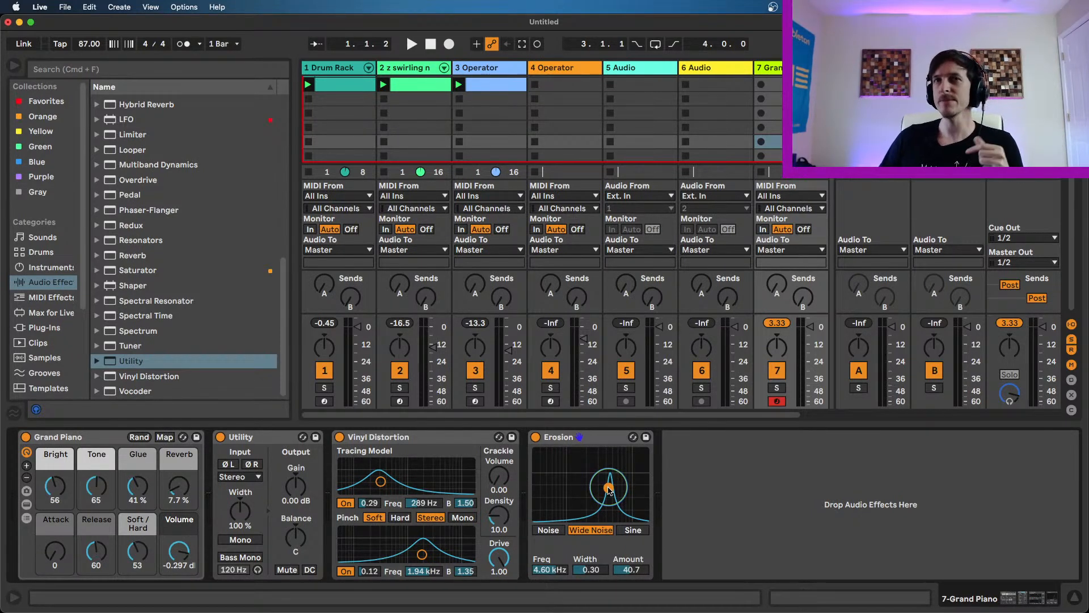
{"action": "left_click_drag", "start_coordinate": [609, 487], "coordinate": [605, 489]}
{"action": "left_click_drag", "start_coordinate": [504, 485], "coordinate": [500, 493]}
- Delete the Erosion and Vinyl Distortion effects from the Grand Piano track
{"action": "left_click", "coordinate": [364, 441]}
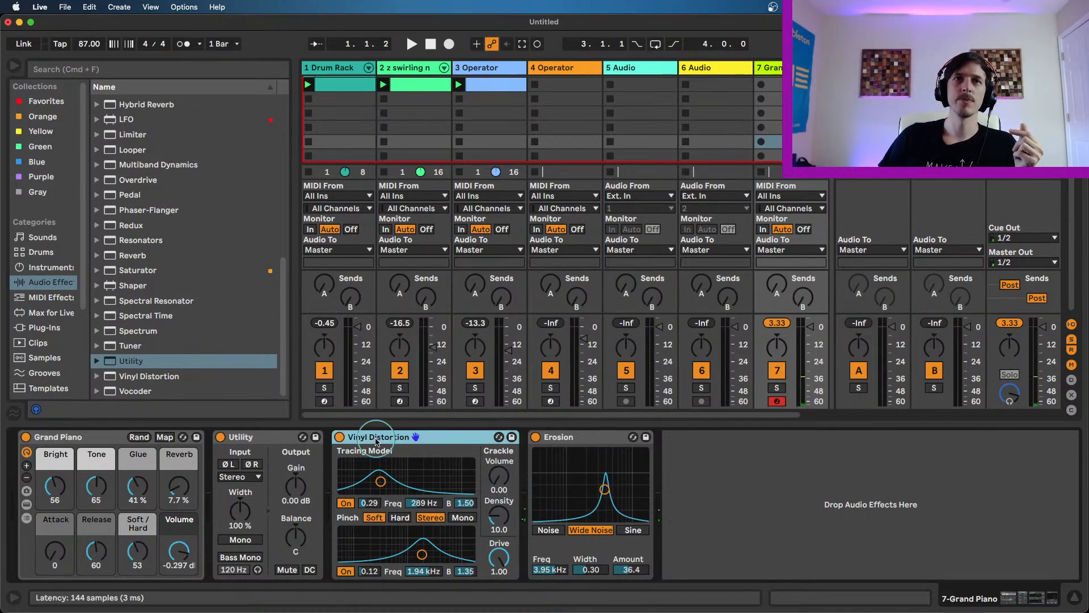
{"action": "left_click", "coordinate": [568, 442]}
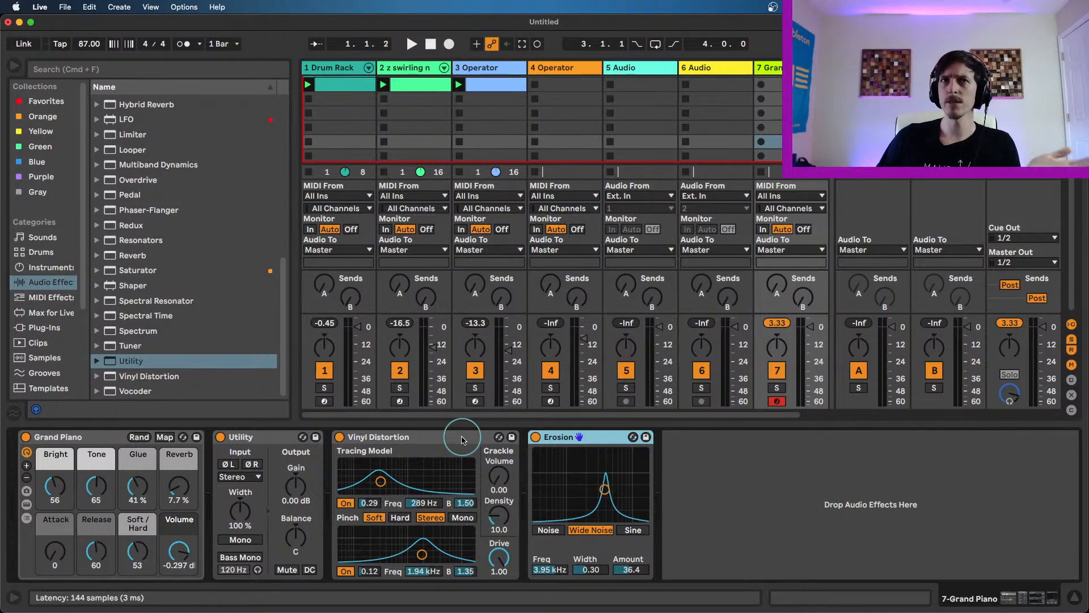
{"action": "left_click", "coordinate": [463, 439]}
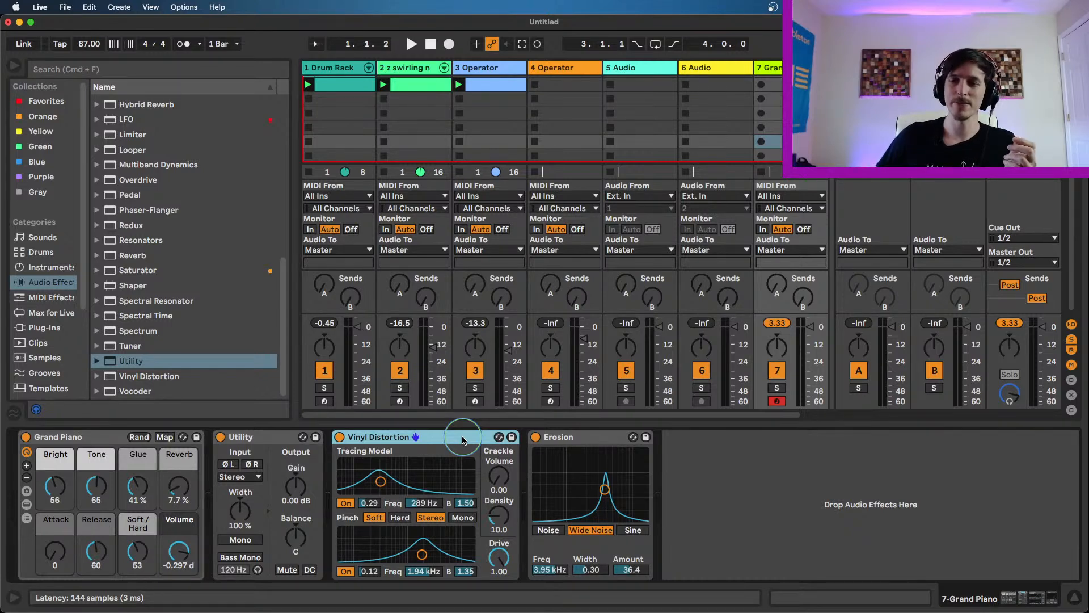
{"action": "left_click", "coordinate": [596, 442]}
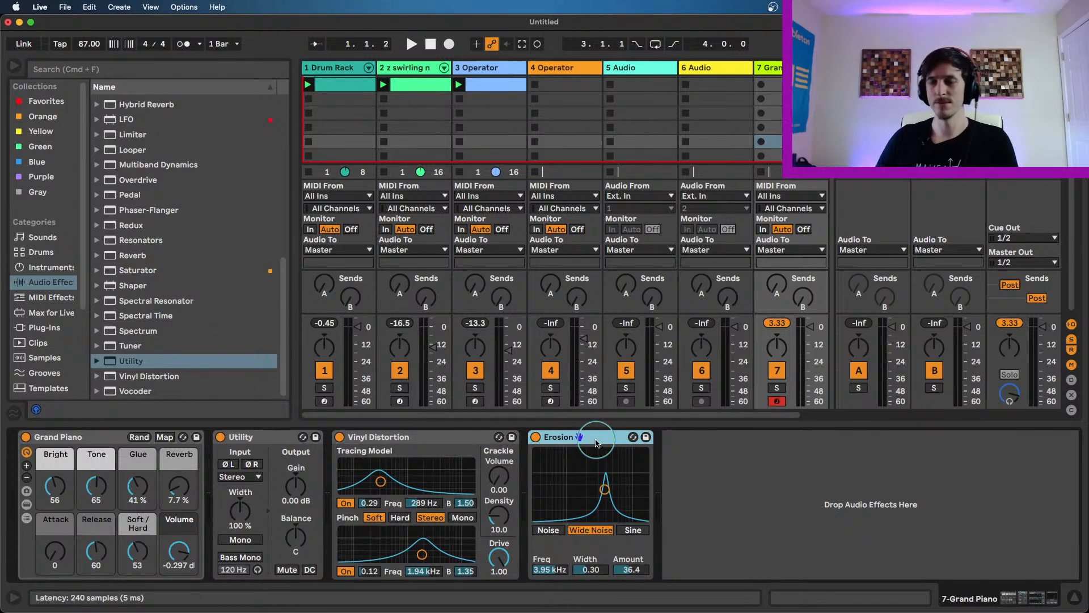
{"action": "key", "text": "BackSpace"}
{"action": "key", "text": "BackSpace"}
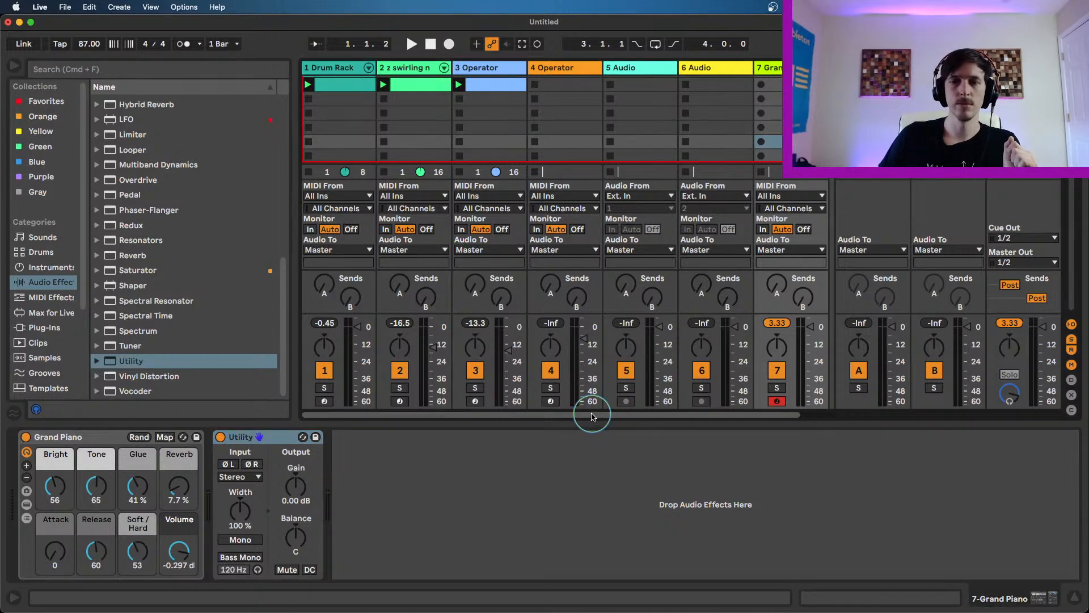
- Select the 4 Operator track and arm it for recording
{"action": "left_click", "coordinate": [335, 69]}
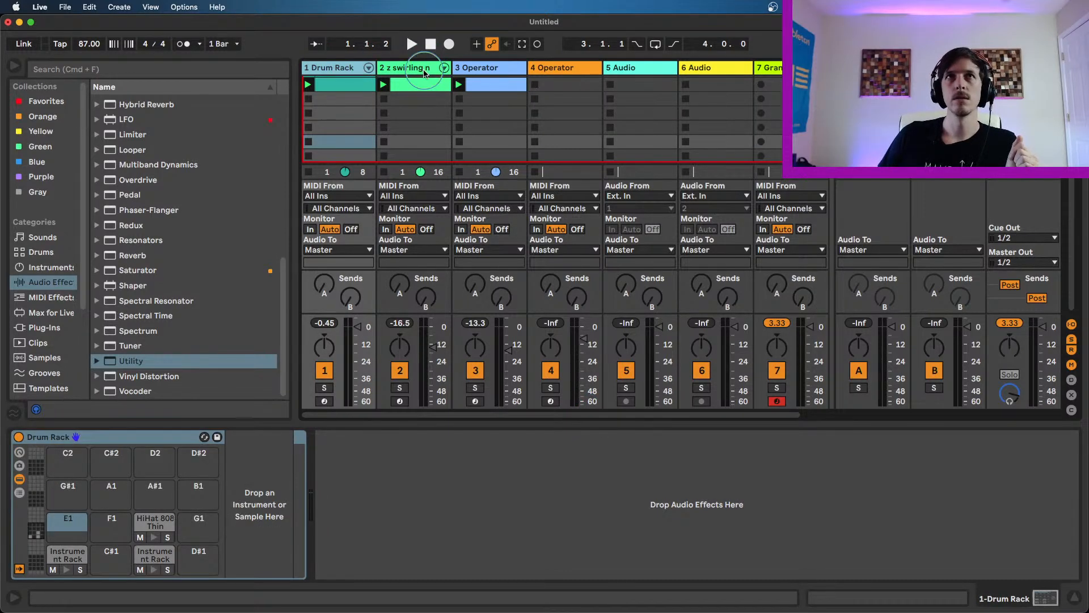
{"action": "scroll", "coordinate": [510, 188], "scroll_direction": "up", "scroll_amount": 2}
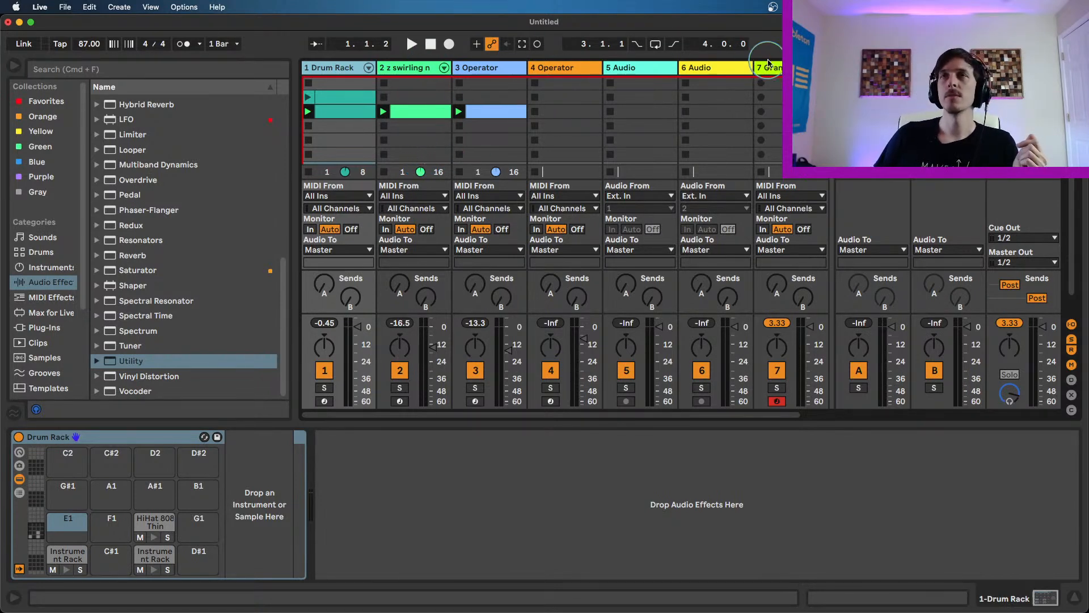
{"action": "left_click", "coordinate": [592, 69]}
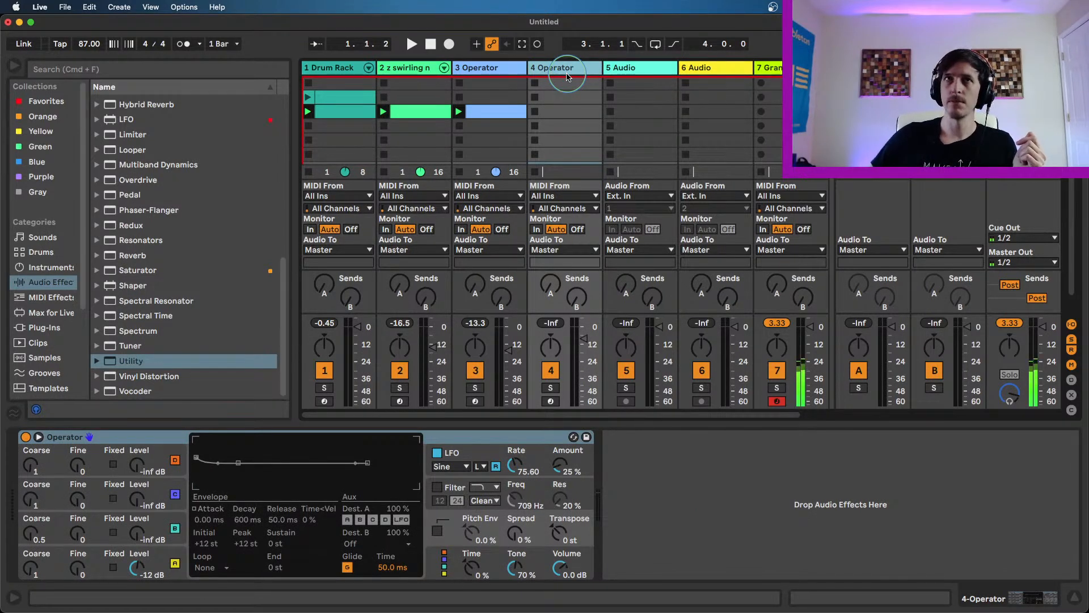
{"action": "left_click", "coordinate": [551, 401]}
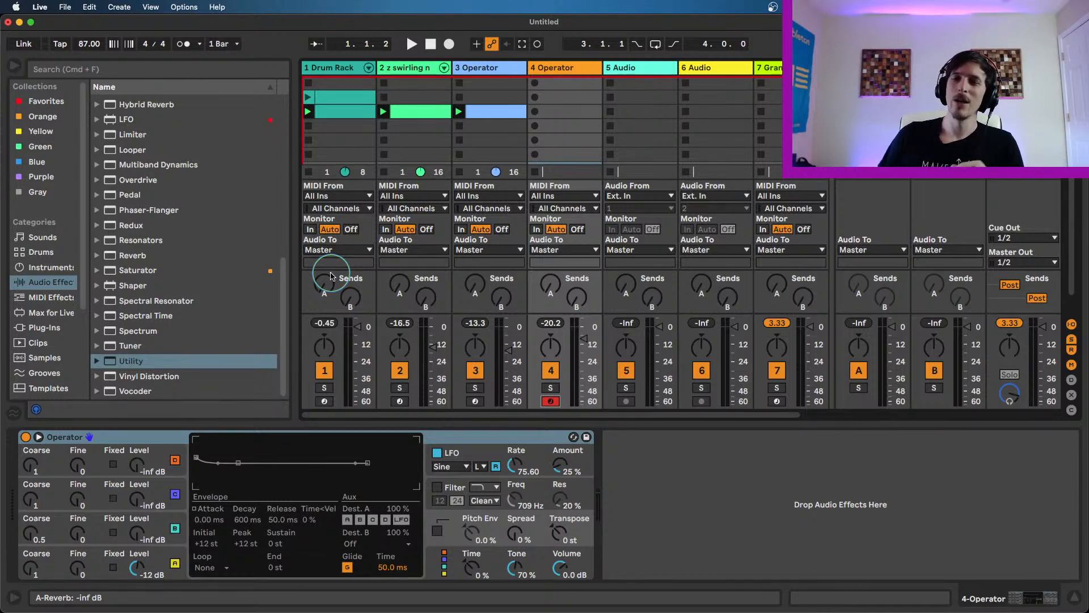
- Add the Pedal effect after Operator on track 4, switch it to Fuzz and set its Gain to 22%
{"action": "scroll", "coordinate": [284, 273], "scroll_direction": "up", "scroll_amount": 1}
{"action": "left_click_drag", "start_coordinate": [283, 272], "coordinate": [283, 233]}
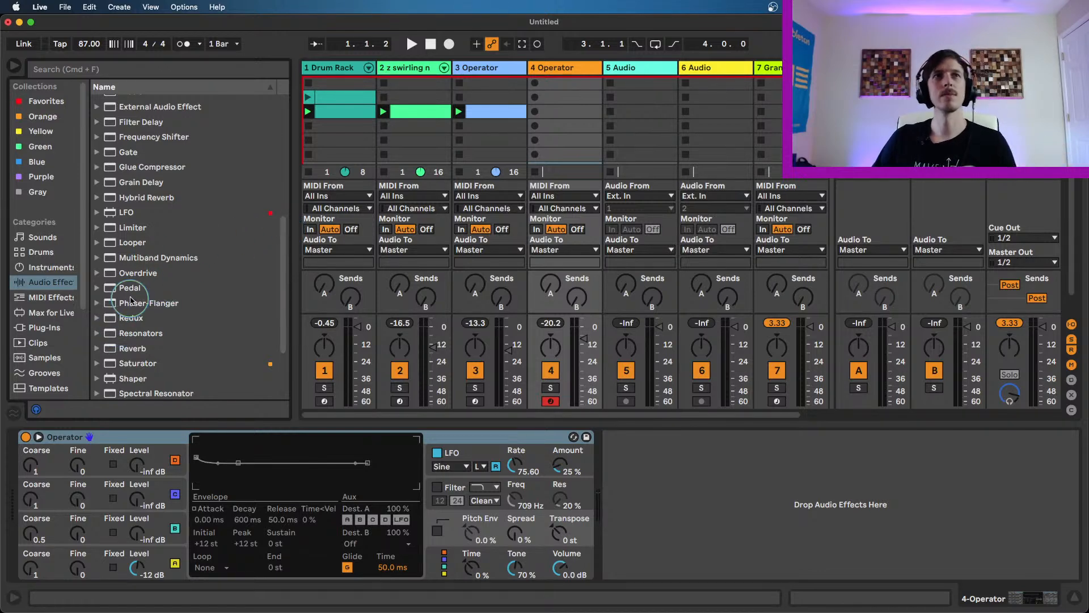
{"action": "left_click_drag", "start_coordinate": [133, 288], "coordinate": [660, 475]}
{"action": "left_click", "coordinate": [691, 493]}
{"action": "left_click", "coordinate": [619, 571]}
{"action": "left_click", "coordinate": [623, 571]}
{"action": "mouse_move", "coordinate": [638, 468]}
{"action": "left_mouse_down"}
{"action": "mouse_move", "coordinate": [638, 454]}
{"action": "mouse_move", "coordinate": [638, 471]}
{"action": "left_mouse_up"}
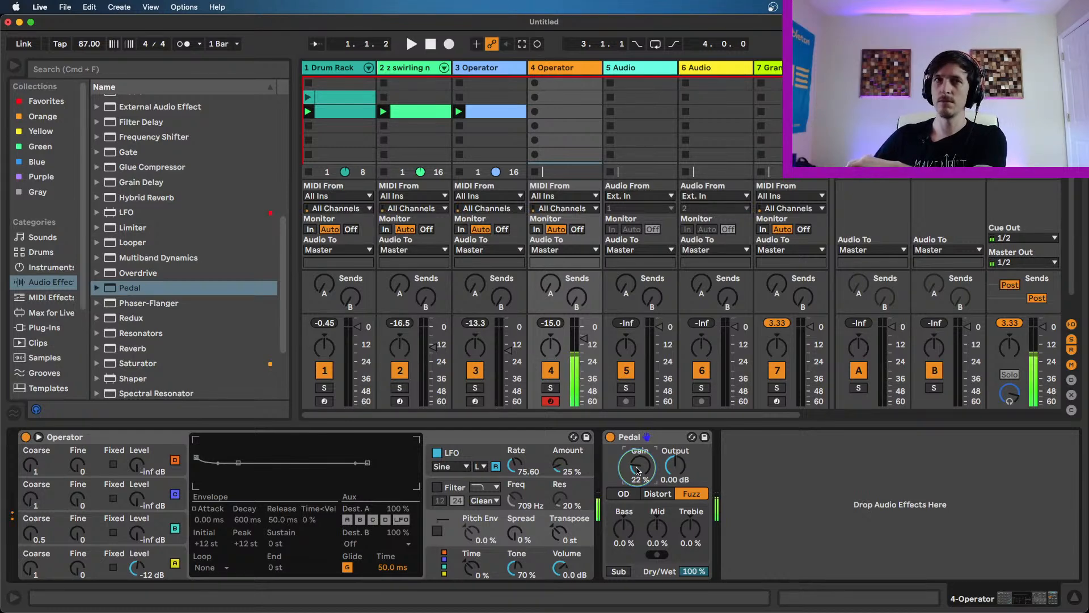
- Set Operator's oscillator B to Coarse 1, a Sine wave and a level of -16 dB
{"action": "left_click_drag", "start_coordinate": [138, 532], "coordinate": [142, 530]}
{"action": "left_click_drag", "start_coordinate": [31, 534], "coordinate": [31, 531]}
{"action": "left_click_drag", "start_coordinate": [162, 522], "coordinate": [168, 529]}
{"action": "left_click", "coordinate": [366, 520]}
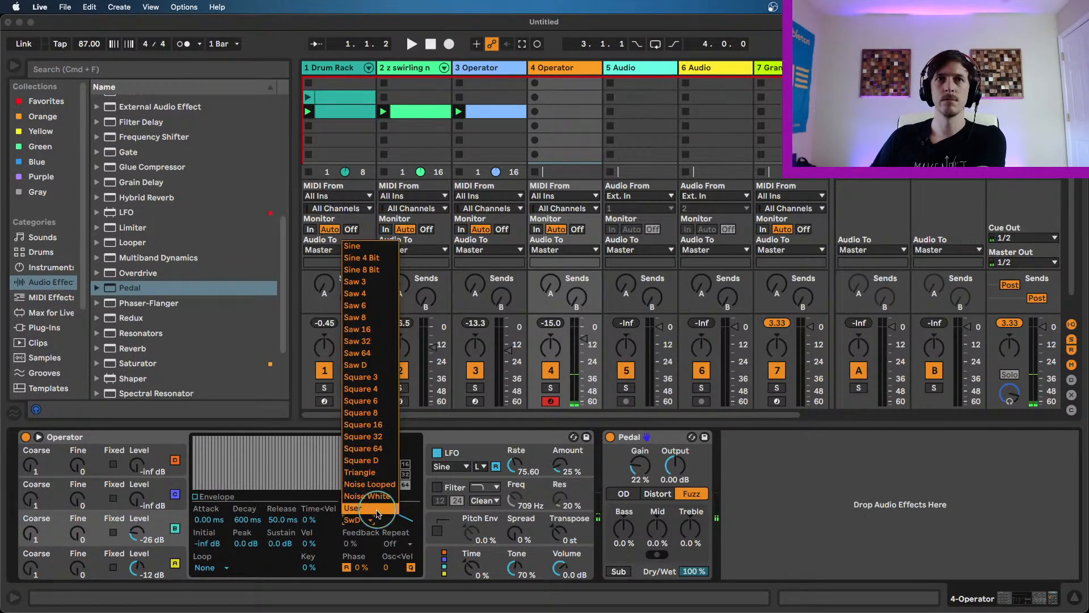
{"action": "left_click", "coordinate": [347, 244]}
{"action": "left_click_drag", "start_coordinate": [138, 537], "coordinate": [135, 536]}
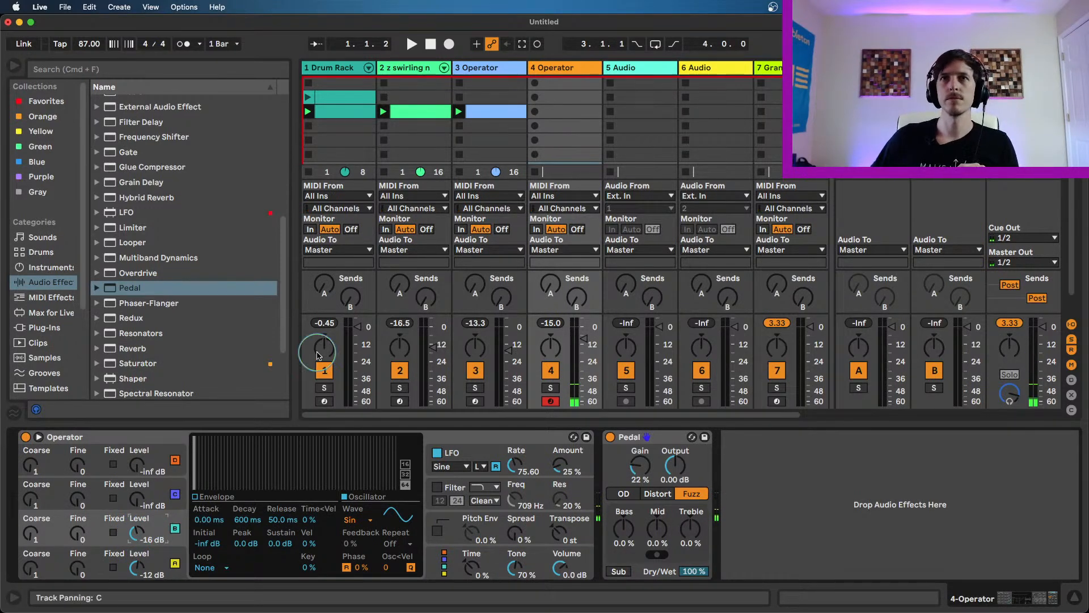
- Add Phaser-Flanger after Pedal with 5 Notches, Center 456 Hz, Spread 12%, Blend 0.41 and Amount 66%, and set Operator's Spread to 39%
{"action": "left_click", "coordinate": [151, 306]}
{"action": "left_click_drag", "start_coordinate": [151, 307], "coordinate": [795, 525]}
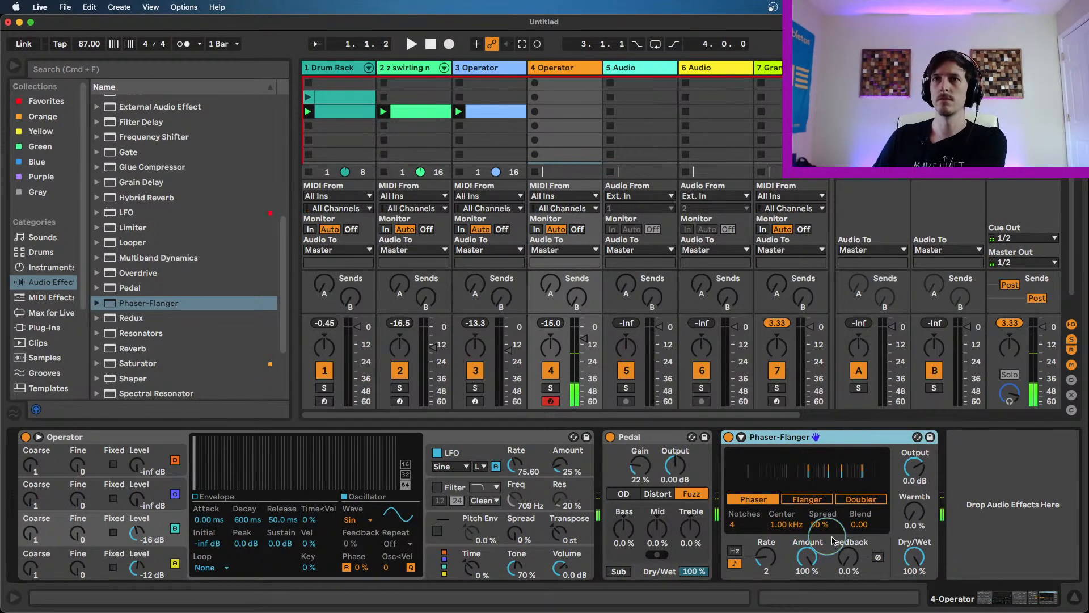
{"action": "left_click_drag", "start_coordinate": [815, 559], "coordinate": [815, 568]}
{"action": "left_click_drag", "start_coordinate": [785, 521], "coordinate": [855, 517]}
{"action": "left_click", "coordinate": [740, 525]}
{"action": "left_click_drag", "start_coordinate": [742, 525], "coordinate": [741, 530]}
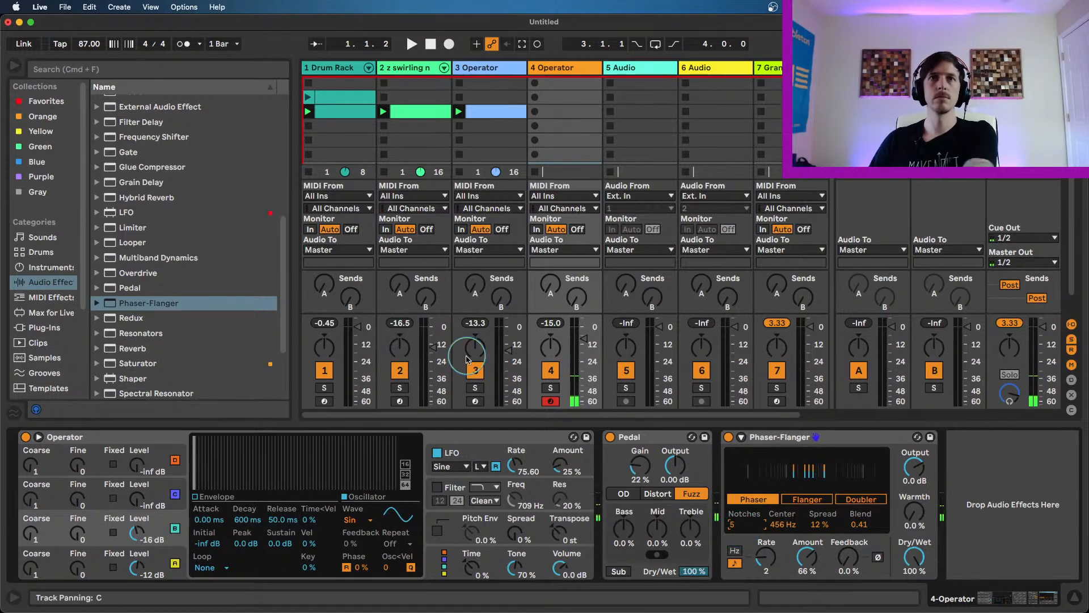
{"action": "mouse_move", "coordinate": [514, 531]}
{"action": "left_mouse_down"}
{"action": "mouse_move", "coordinate": [514, 516]}
{"action": "mouse_move", "coordinate": [514, 528]}
{"action": "left_mouse_up"}
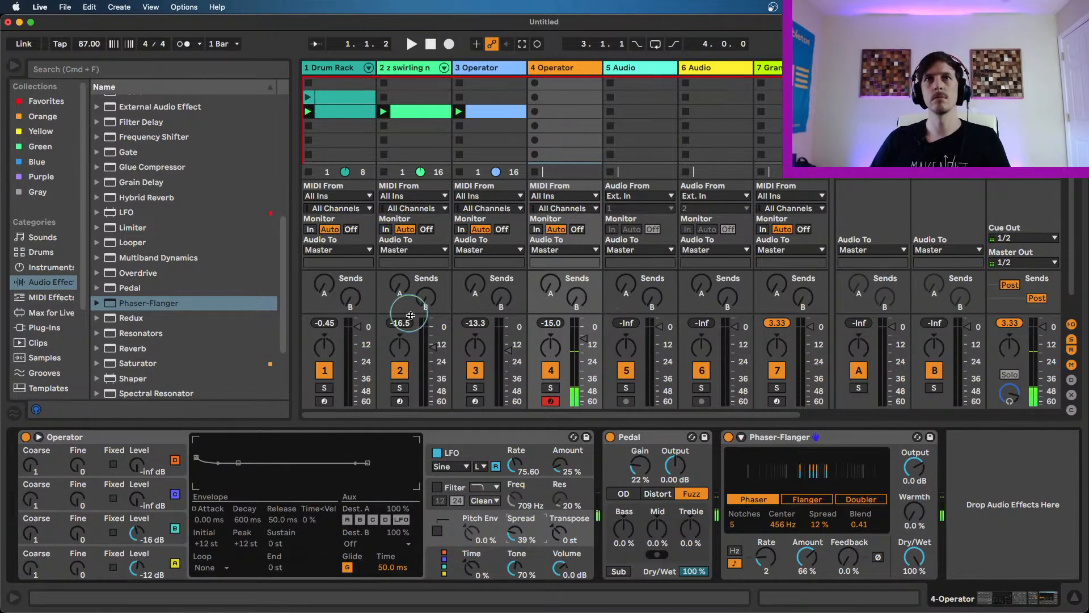
- Select all tracks, lower their volume faders together and start playback
{"action": "left_click", "coordinate": [421, 67]}
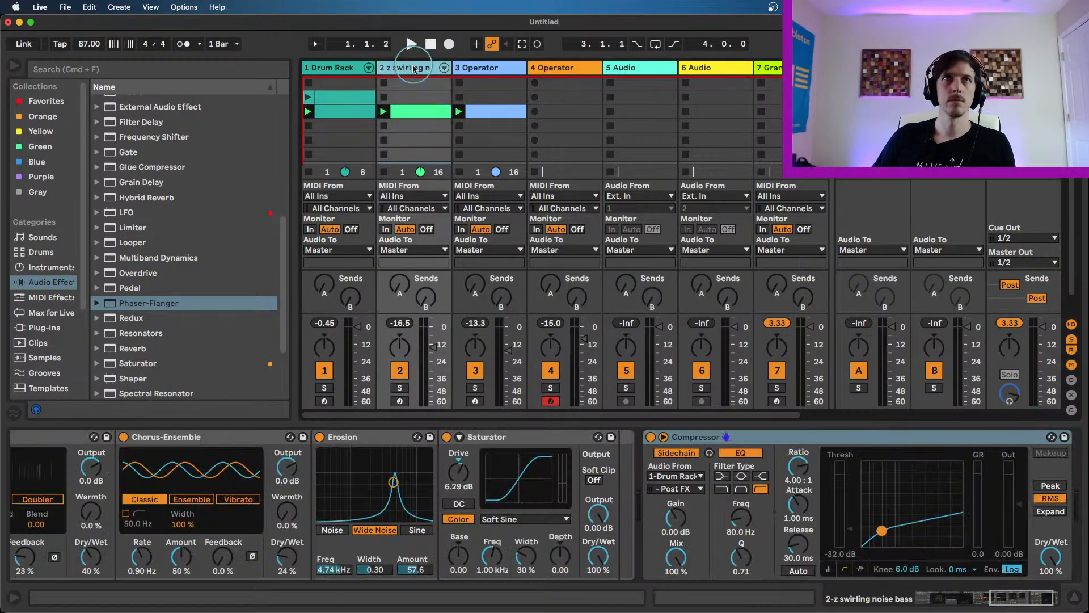
{"action": "key", "text": "super+a"}
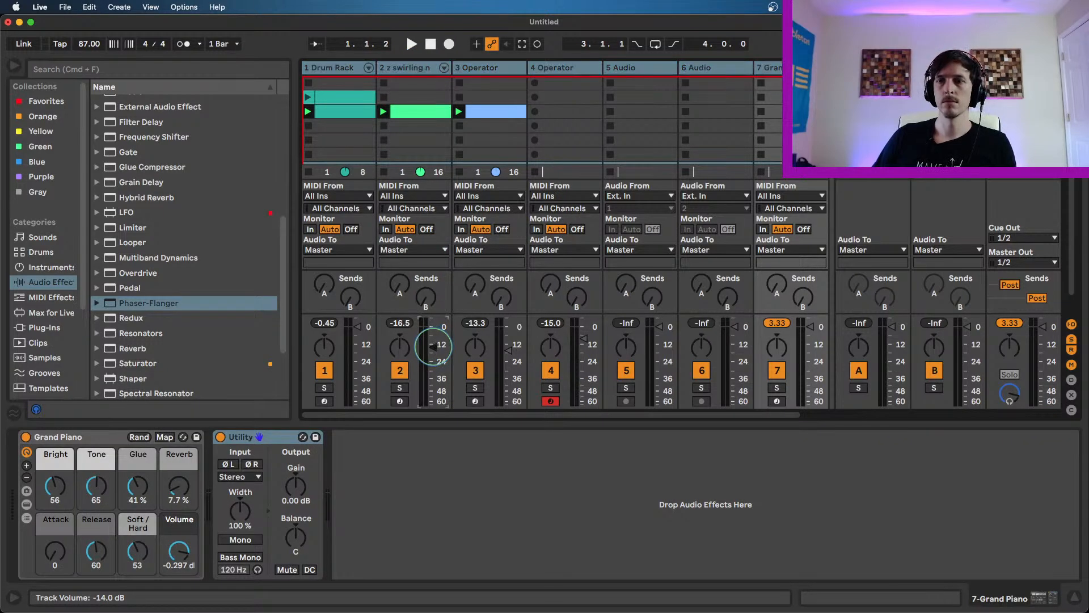
{"action": "key", "text": "space"}
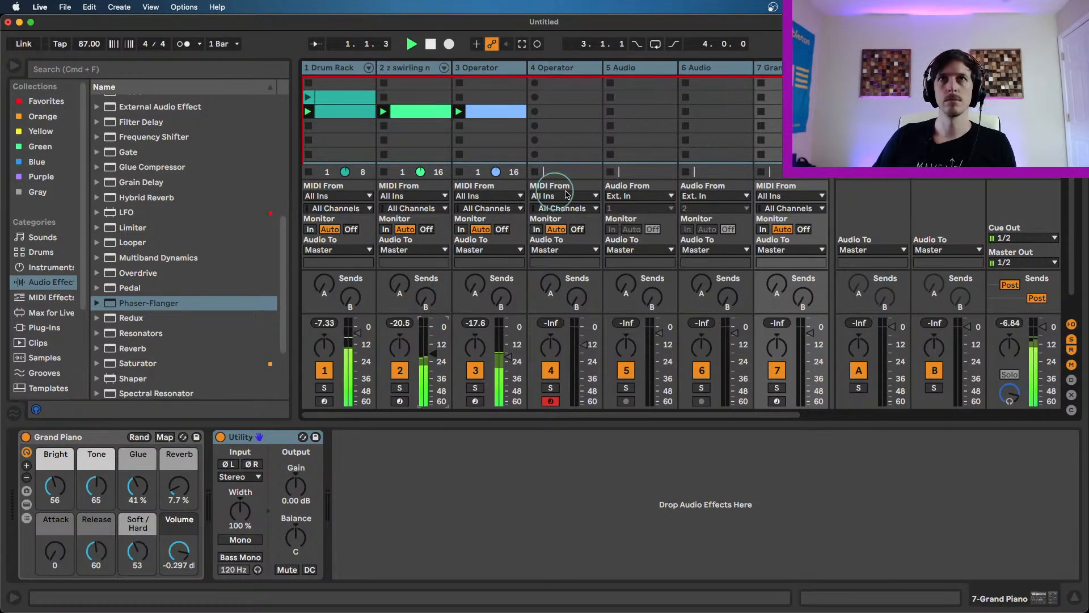
- Add Redux after Phaser-Flanger on track 4, with Rate 7.11 kHz, the Post filter on at 1.38 and Dry/Wet at 55%
{"action": "left_click", "coordinate": [555, 68]}
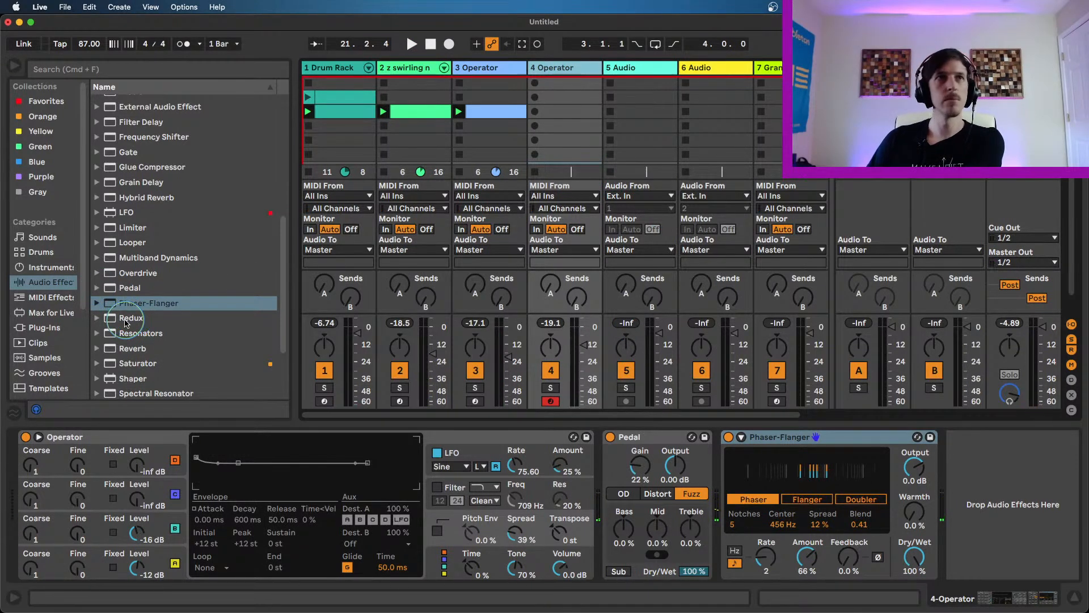
{"action": "left_click_drag", "start_coordinate": [111, 322], "coordinate": [976, 491]}
{"action": "left_click", "coordinate": [988, 562]}
{"action": "left_click", "coordinate": [978, 570]}
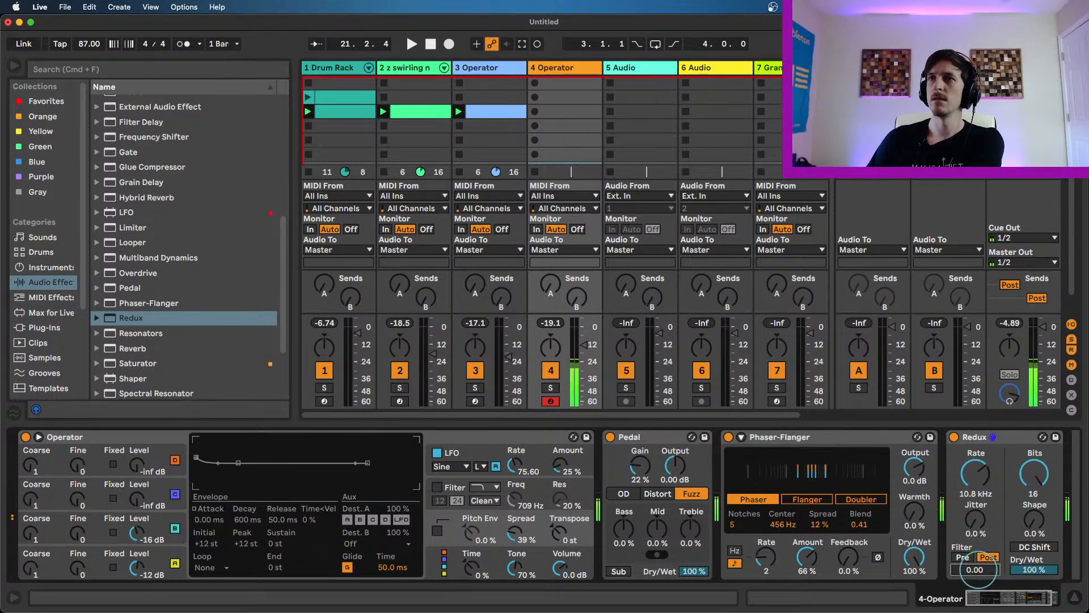
{"action": "left_click_drag", "start_coordinate": [976, 474], "coordinate": [976, 500]}
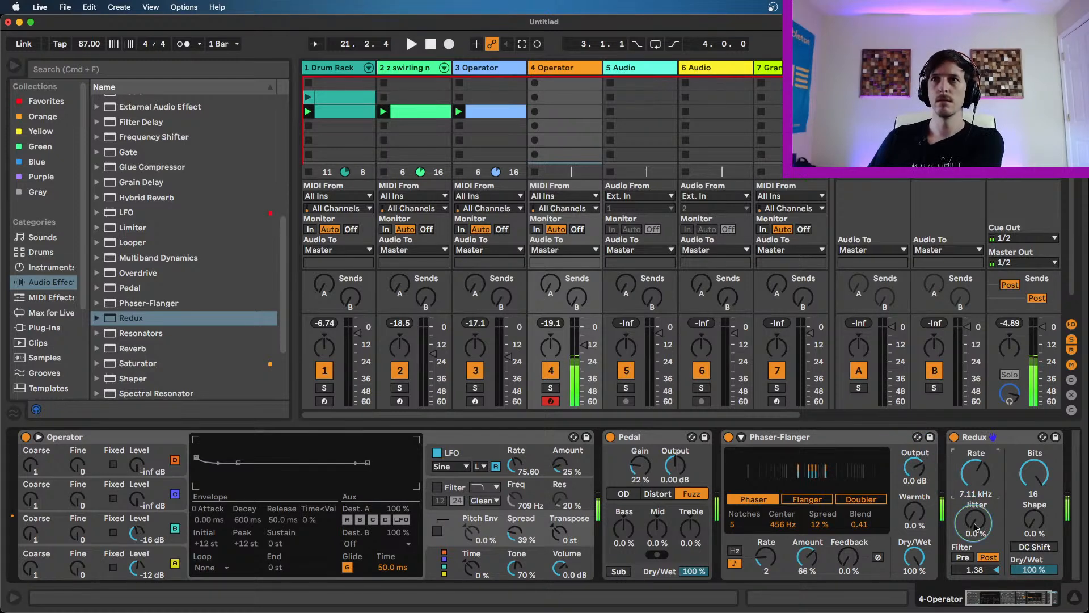
{"action": "left_click_drag", "start_coordinate": [1028, 570], "coordinate": [1028, 579]}
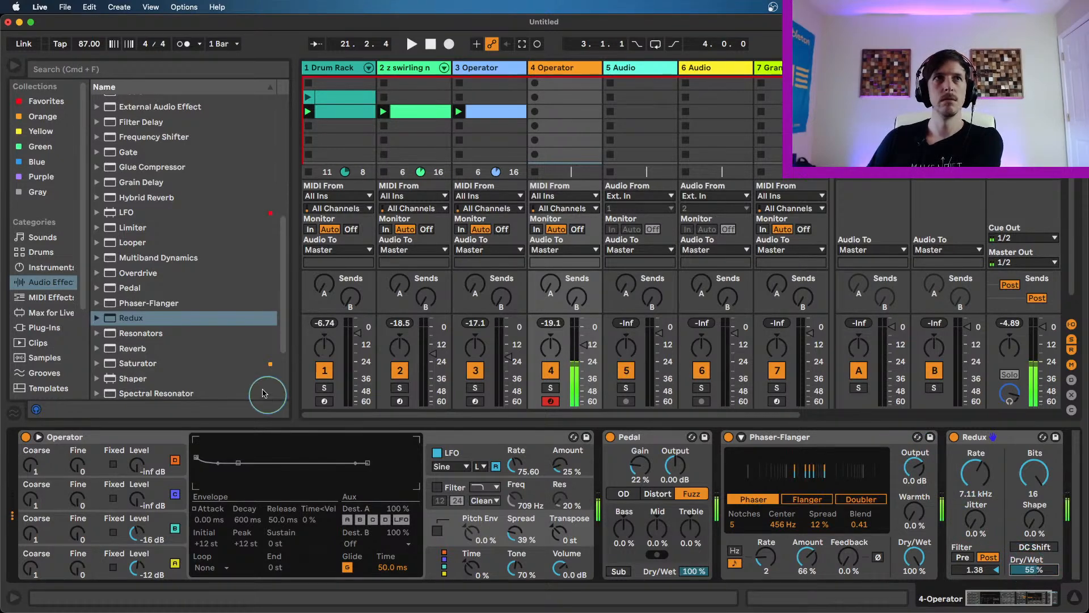
- Insert Chorus-Ensemble before Redux with Dry/Wet at 37%, and set Redux's Dry/Wet to 23%
{"action": "scroll", "coordinate": [198, 252], "scroll_direction": "up", "scroll_amount": 3}
{"action": "scroll", "coordinate": [198, 252], "scroll_direction": "up", "scroll_amount": 8}
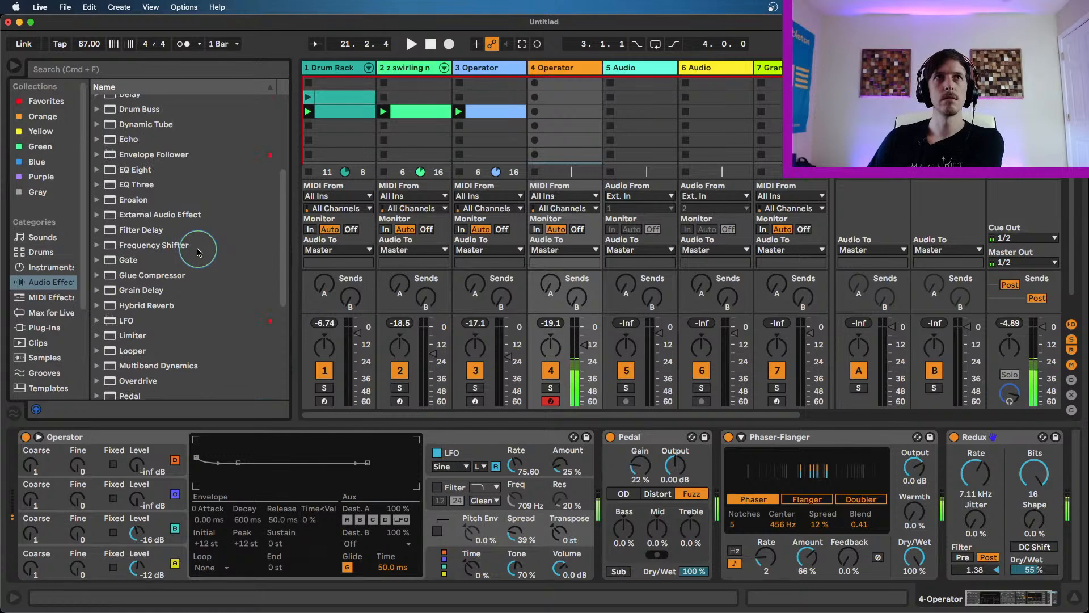
{"action": "left_click_drag", "start_coordinate": [154, 206], "coordinate": [983, 489]}
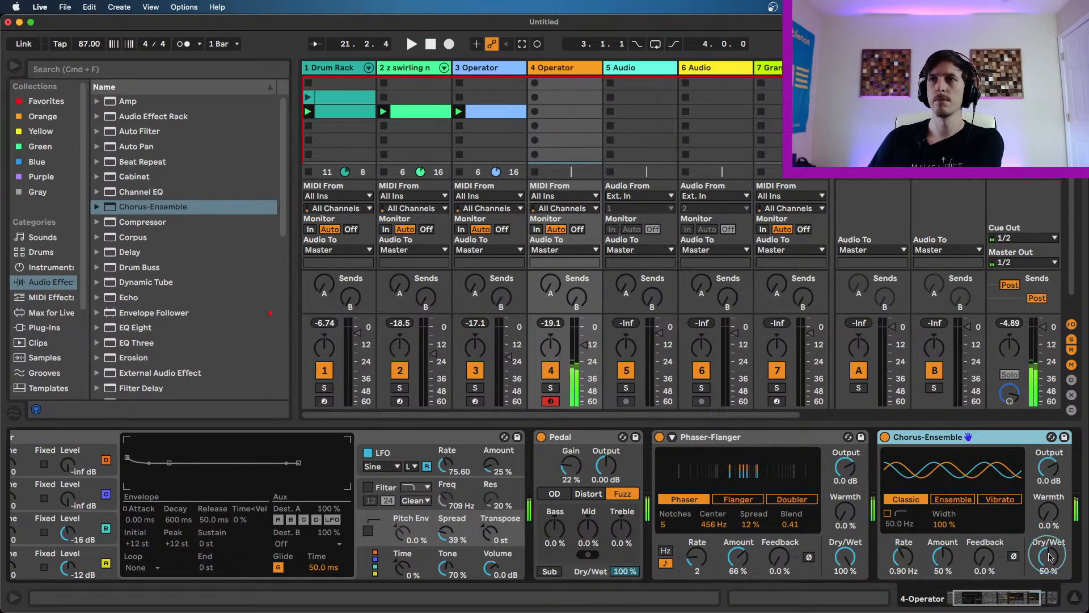
{"action": "left_click_drag", "start_coordinate": [1049, 555], "coordinate": [1050, 557]}
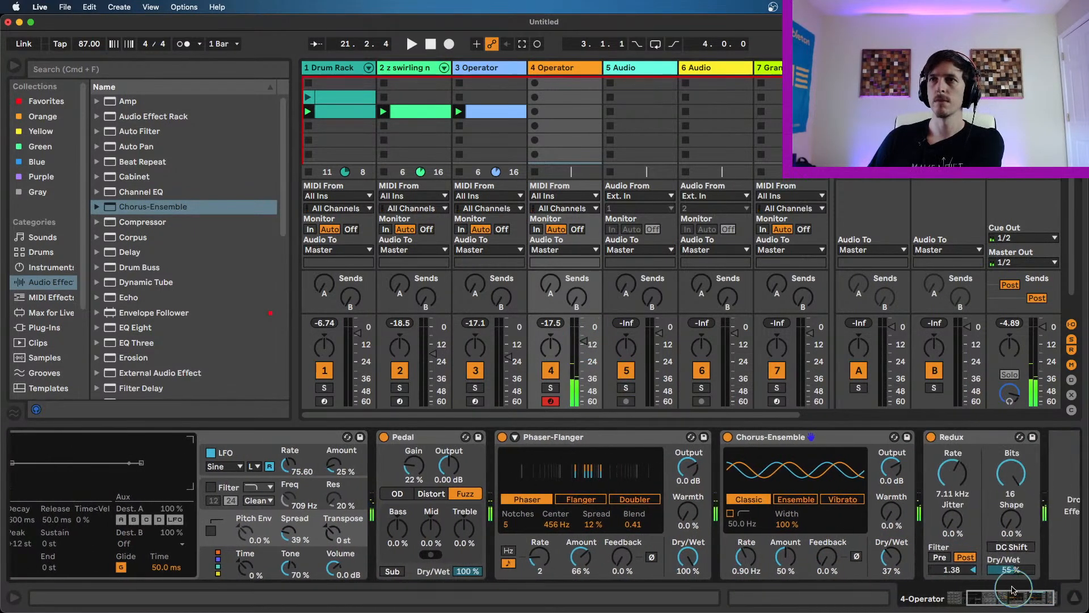
{"action": "left_click_drag", "start_coordinate": [1008, 569], "coordinate": [1009, 572]}
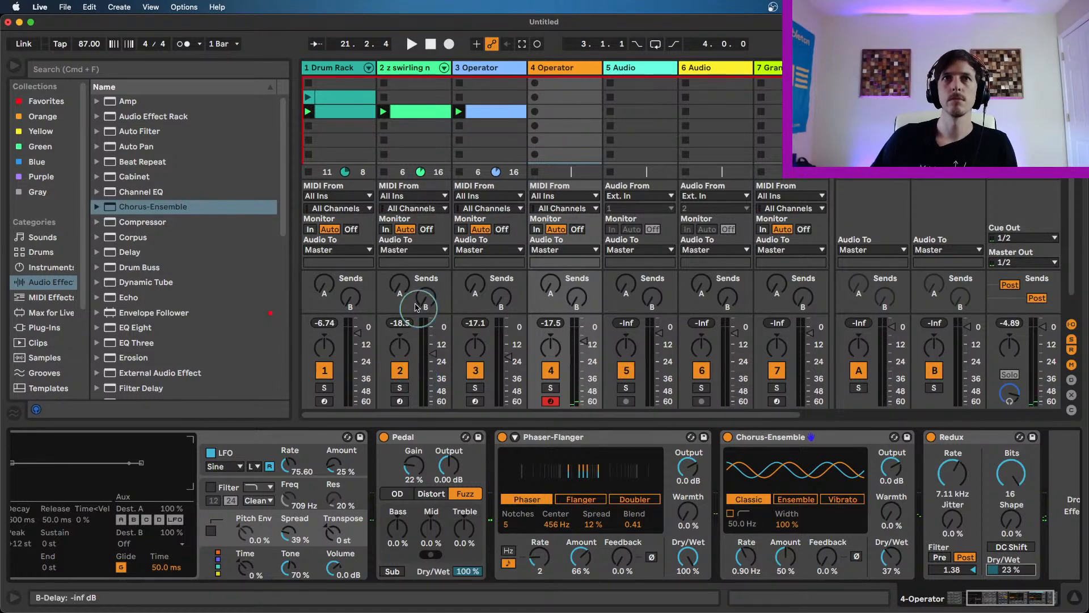
- Stop the clip on track 3 and capture the played MIDI into the track 4 slot beside the playing clips
{"action": "left_click", "coordinate": [460, 171]}
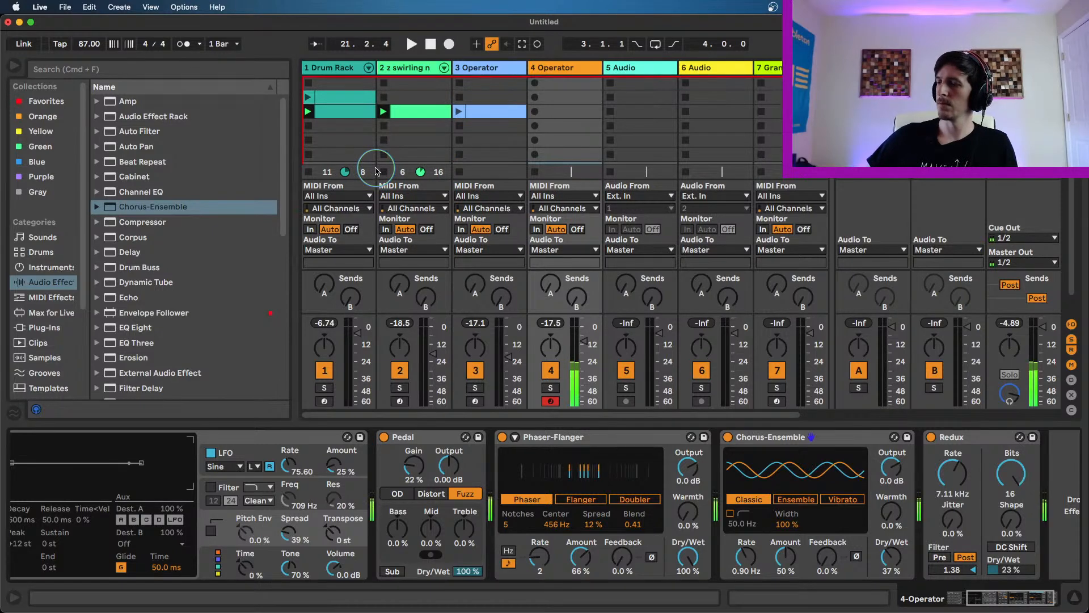
{"action": "key", "text": "space"}
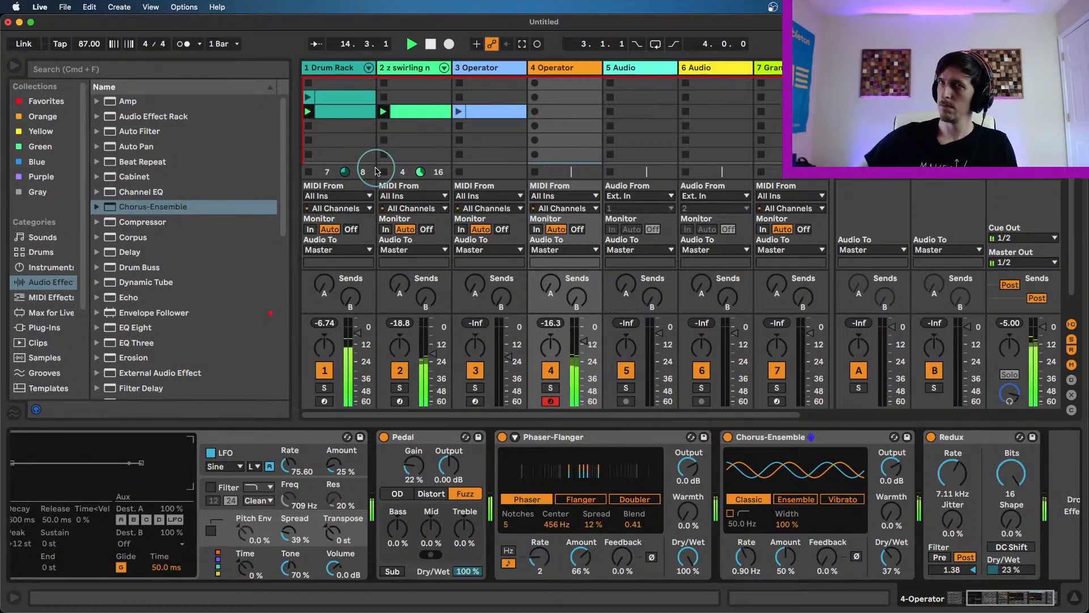
{"action": "left_click", "coordinate": [544, 111]}
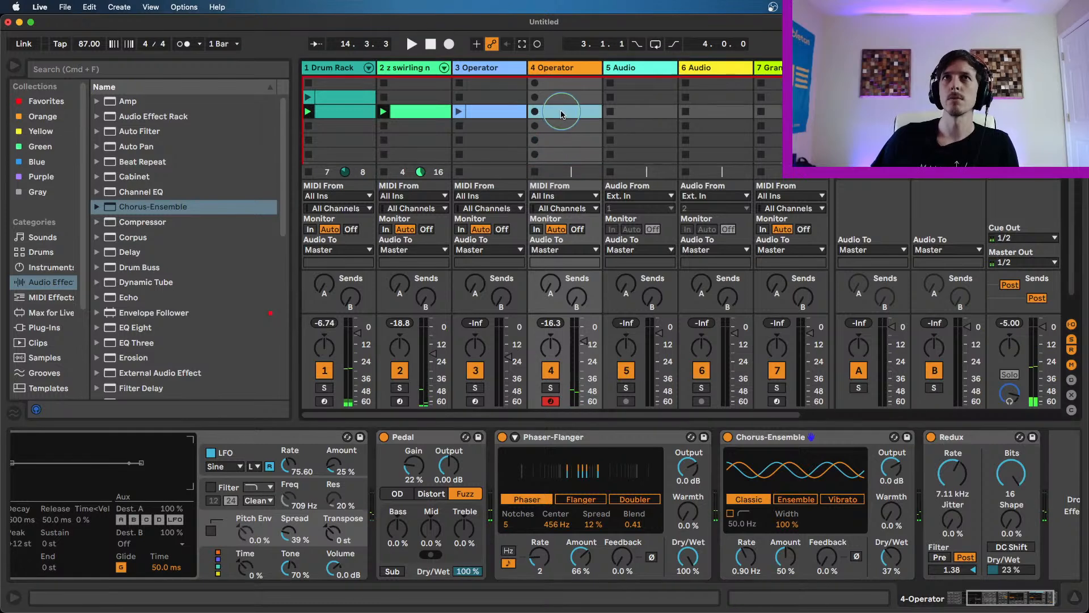
{"action": "left_click", "coordinate": [537, 44]}
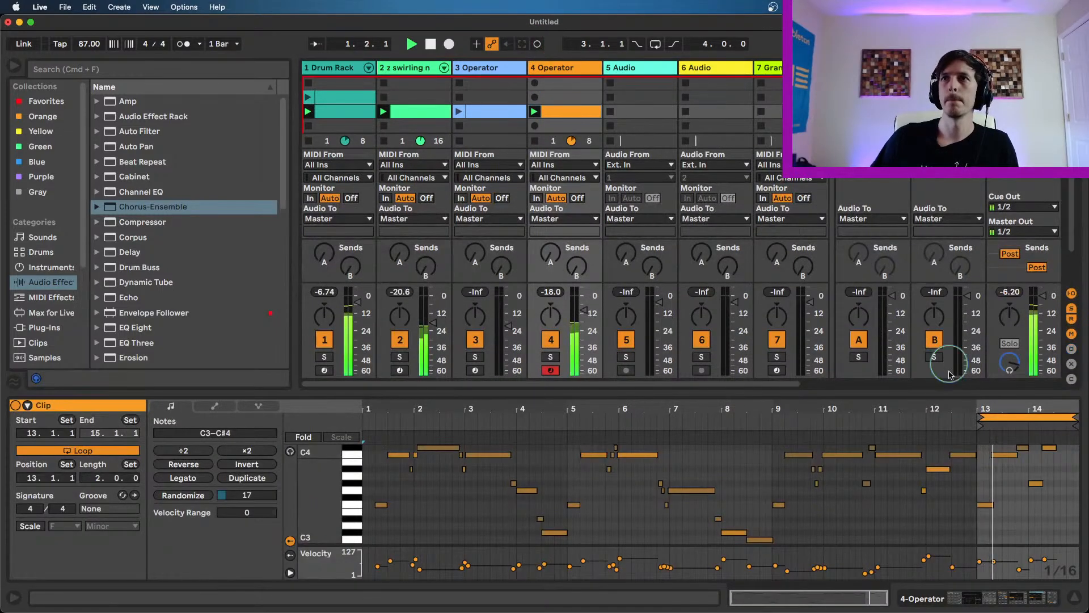
- Extend the captured clip's loop to 14 bars and set 1.1.1 at the first note
{"action": "left_click_drag", "start_coordinate": [980, 417], "coordinate": [170, 423]}
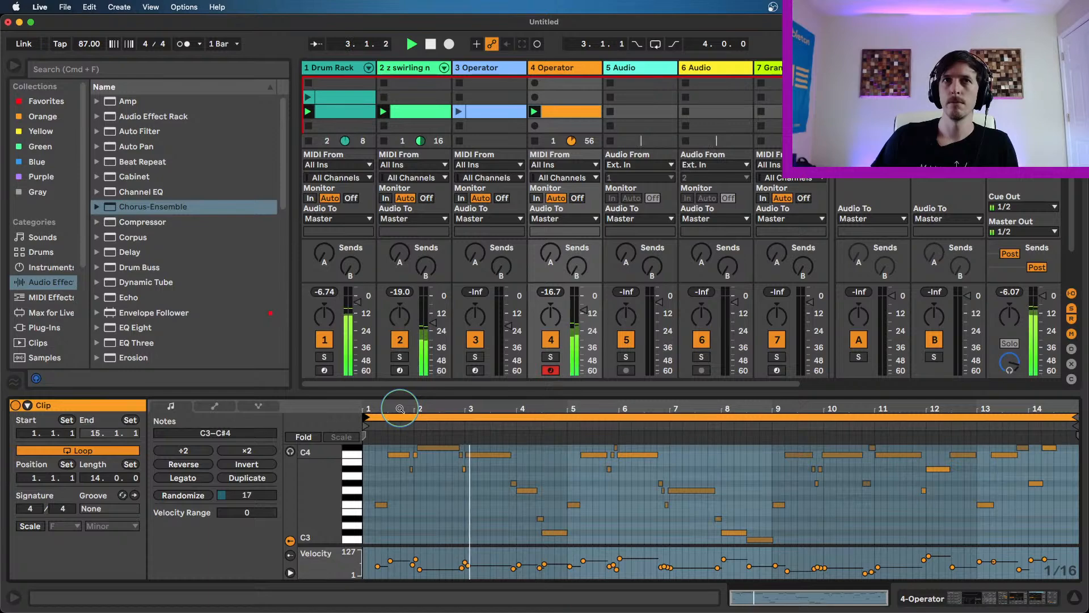
{"action": "key", "text": "space"}
{"action": "left_click_drag", "start_coordinate": [397, 409], "coordinate": [458, 409]}
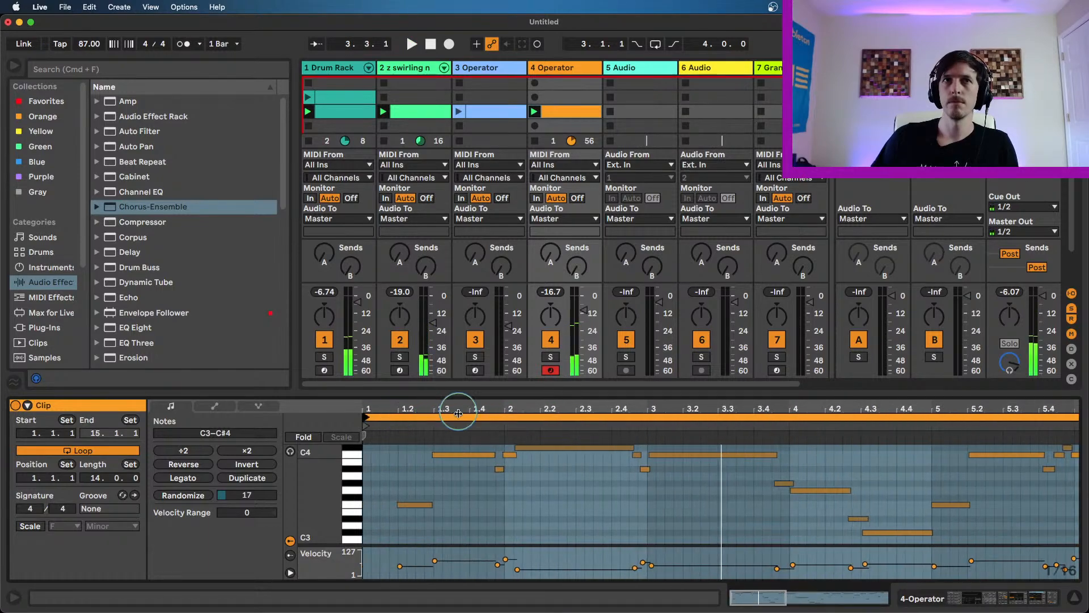
{"action": "right_click", "coordinate": [400, 463]}
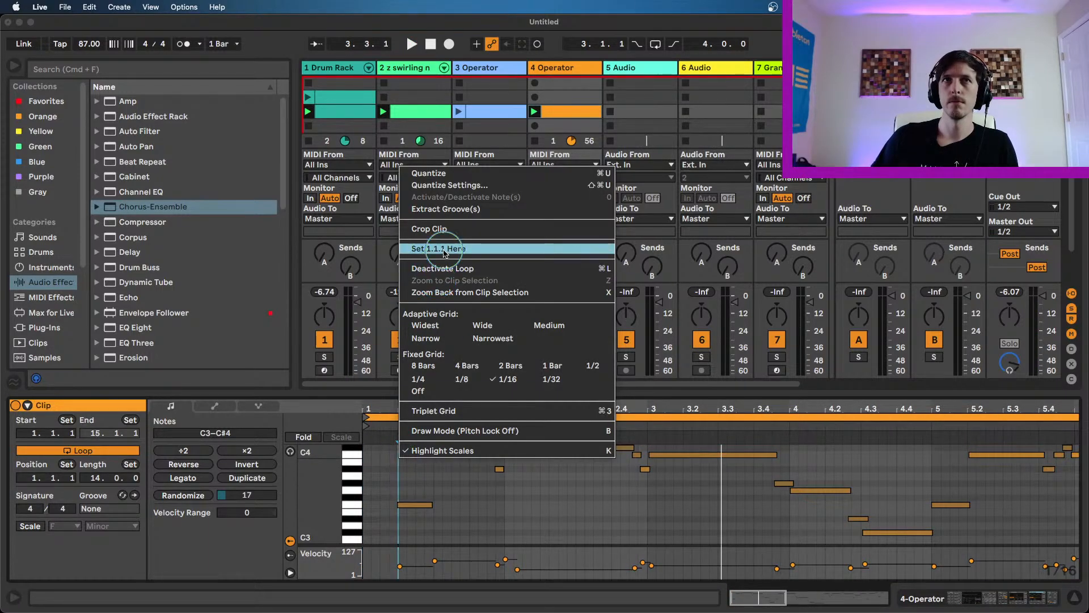
{"action": "left_click", "coordinate": [432, 246]}
{"action": "key", "text": "space"}
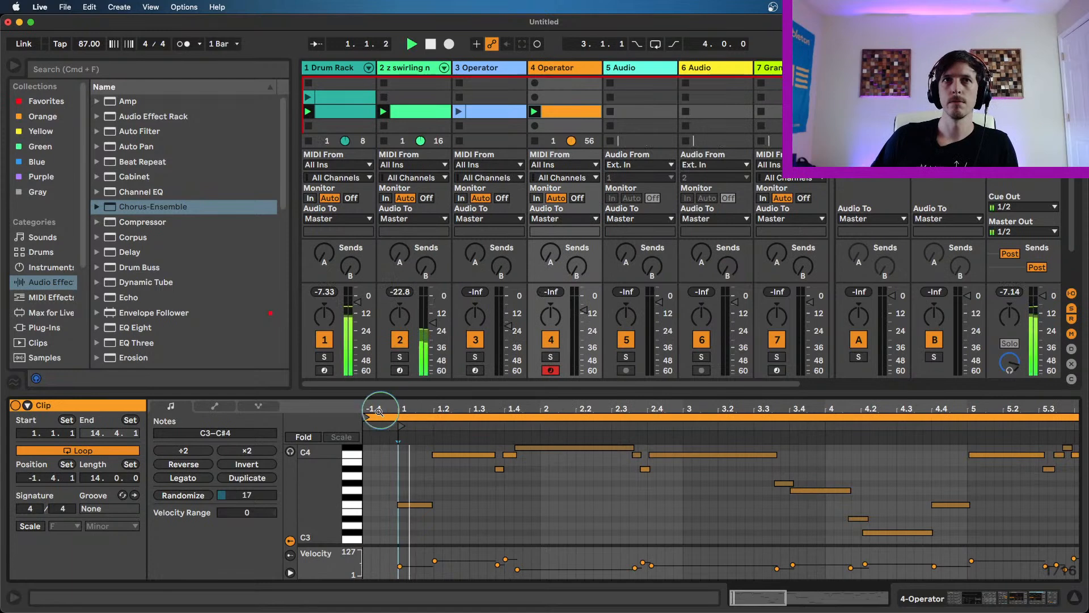
- Move the captured clip's loop start to the first note at 1.1.1
{"action": "left_click", "coordinate": [415, 505]}
{"action": "left_click", "coordinate": [414, 462]}
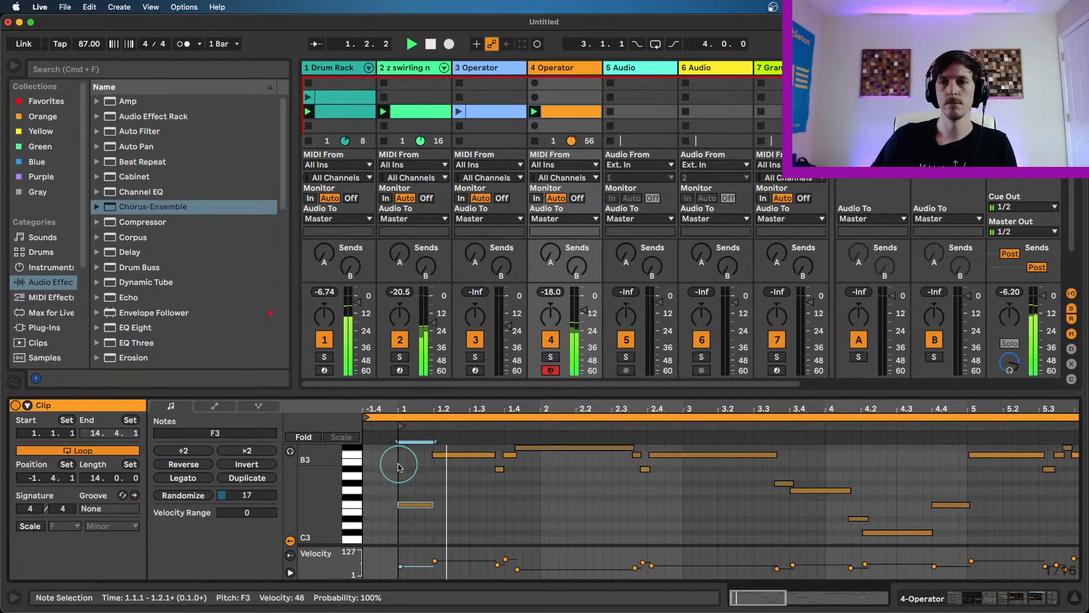
{"action": "left_click_drag", "start_coordinate": [365, 418], "coordinate": [398, 420]}
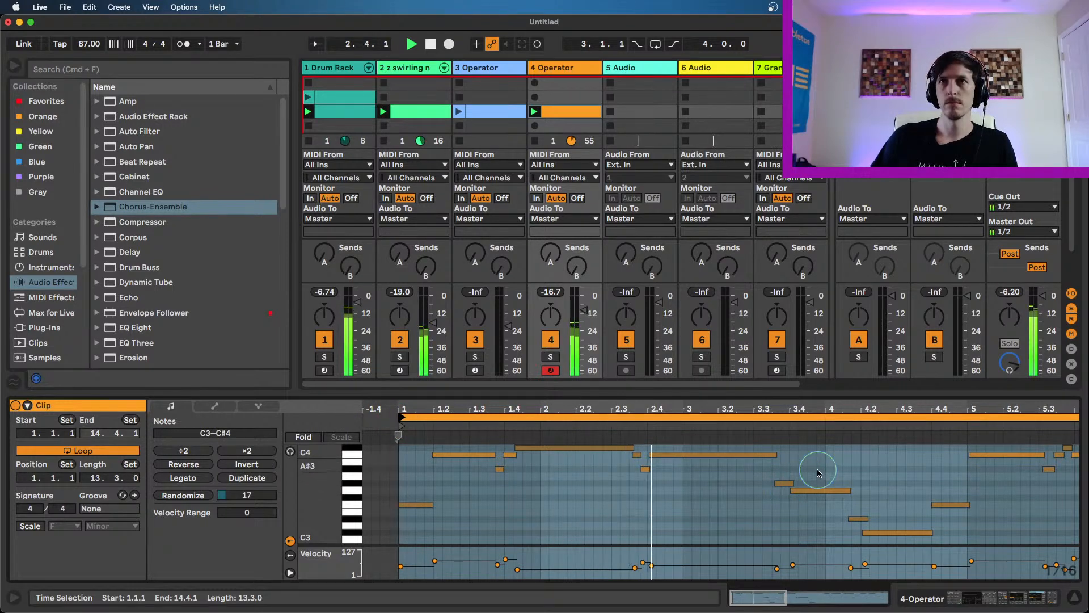
- Stop playback and delete the captured clip from track 4
{"action": "left_click", "coordinate": [860, 408]}
{"action": "left_click_drag", "start_coordinate": [860, 408], "coordinate": [860, 407]}
{"action": "key", "text": "space"}
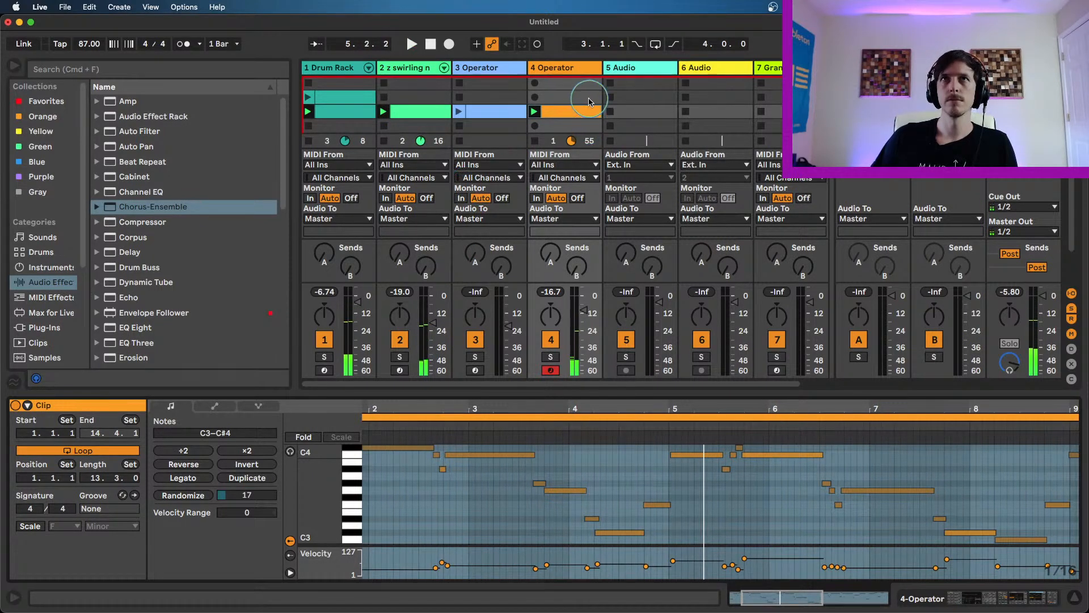
{"action": "key", "text": "Delete"}
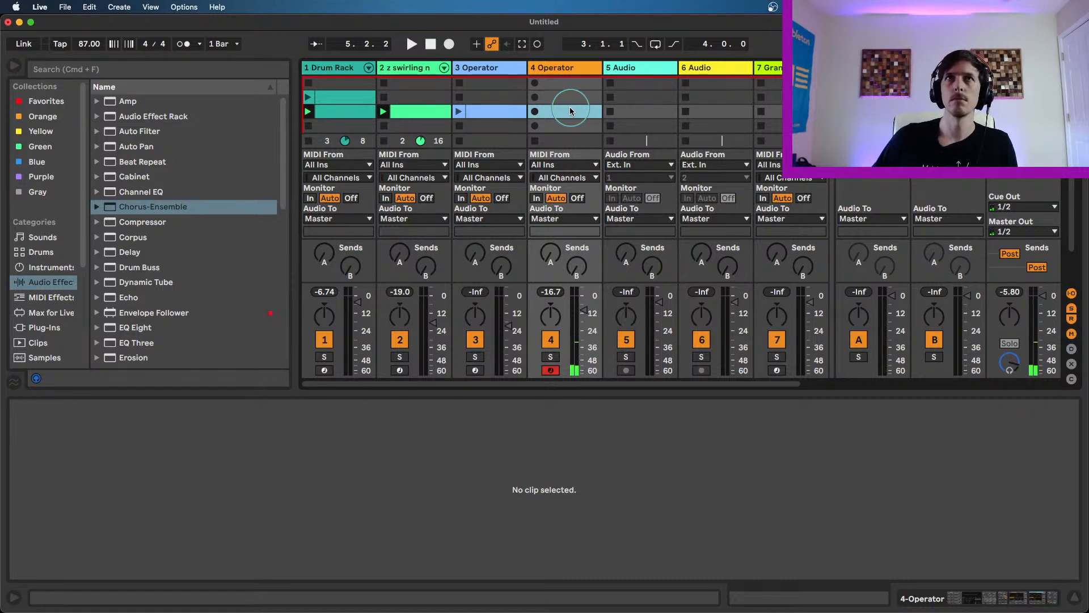
- Record a new four-bar MIDI clip in the same slot on track 4
{"action": "left_click", "coordinate": [535, 112]}
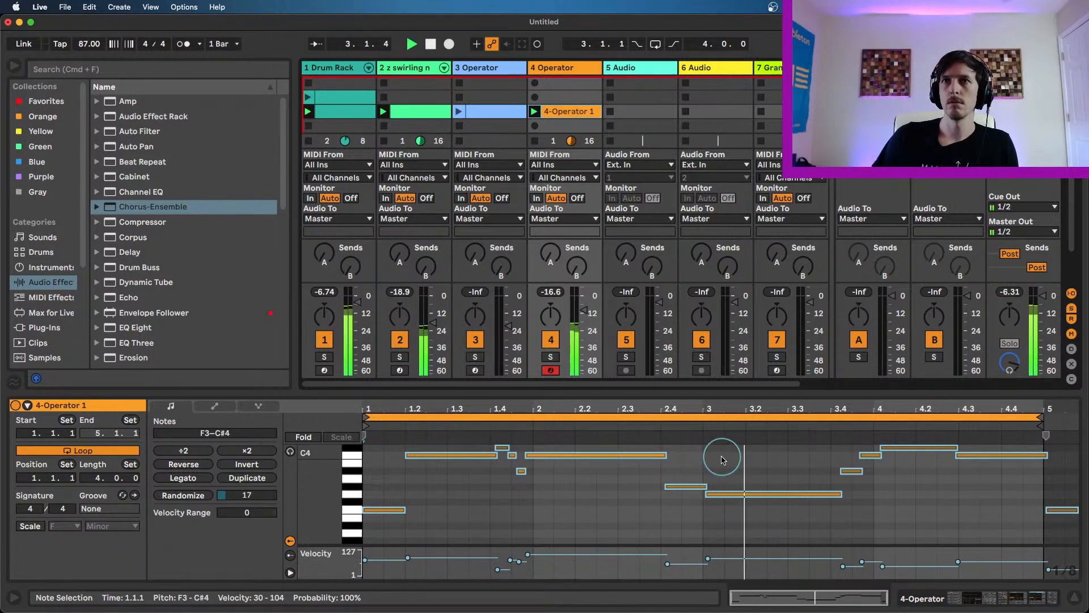
{"action": "left_click", "coordinate": [809, 464]}
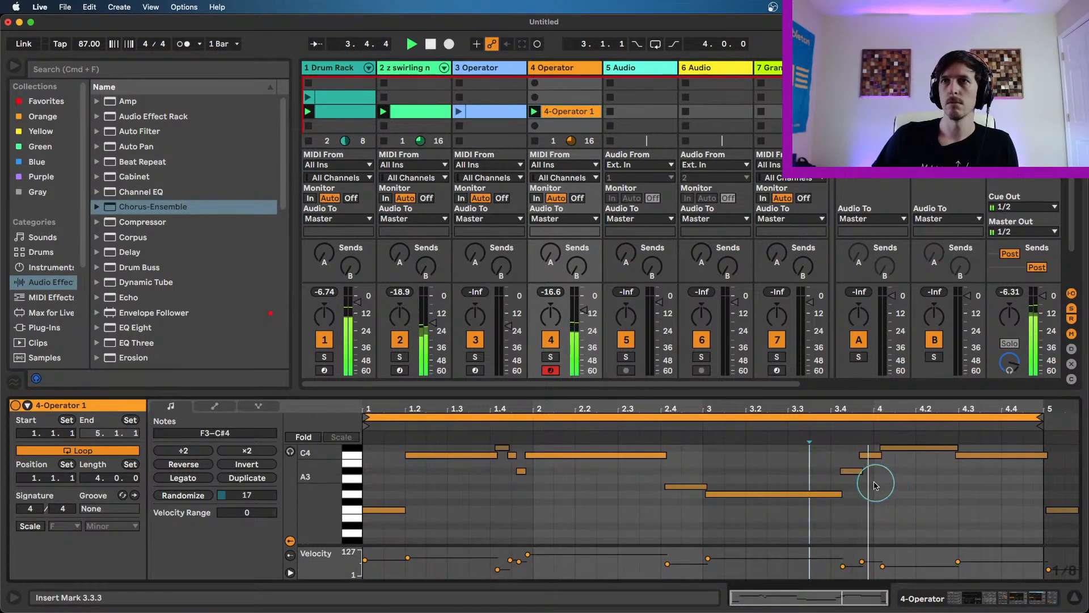
- Quantize the short A#3 and C4 notes at the end of bar 3 and restart playback
{"action": "key", "text": "space"}
{"action": "left_click", "coordinate": [854, 472]}
{"action": "key", "text": "super+u"}
{"action": "left_click", "coordinate": [871, 455]}
{"action": "key", "text": "super+u"}
{"action": "left_click", "coordinate": [843, 471]}
{"action": "key", "text": "space"}
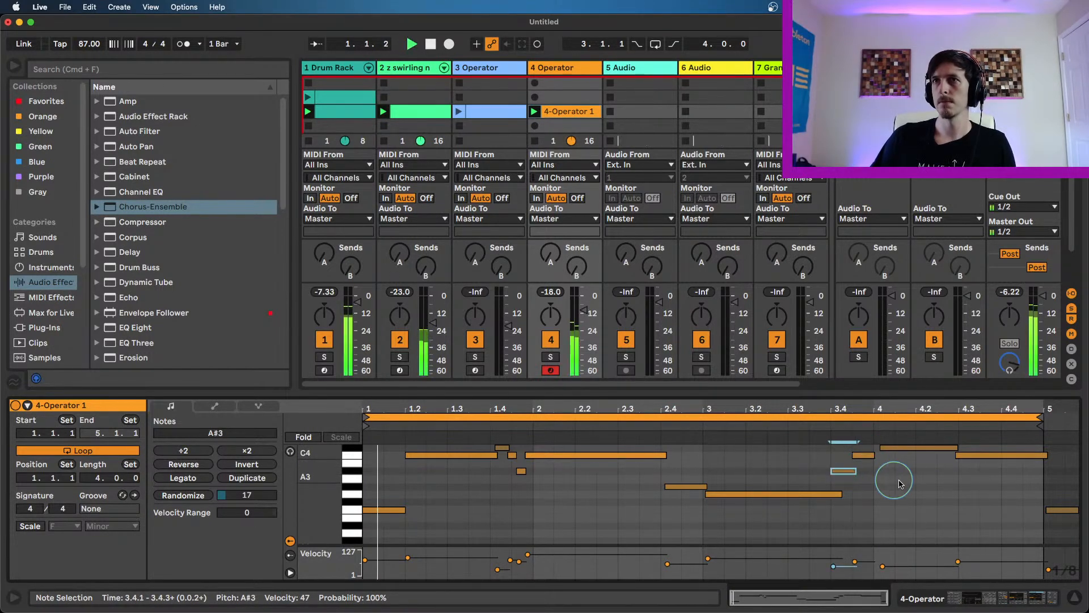
- Quantize the C#4 note in bar 4 and lengthen it to end at about 4.3.2
{"action": "left_click", "coordinate": [908, 451]}
{"action": "key", "text": "super+u"}
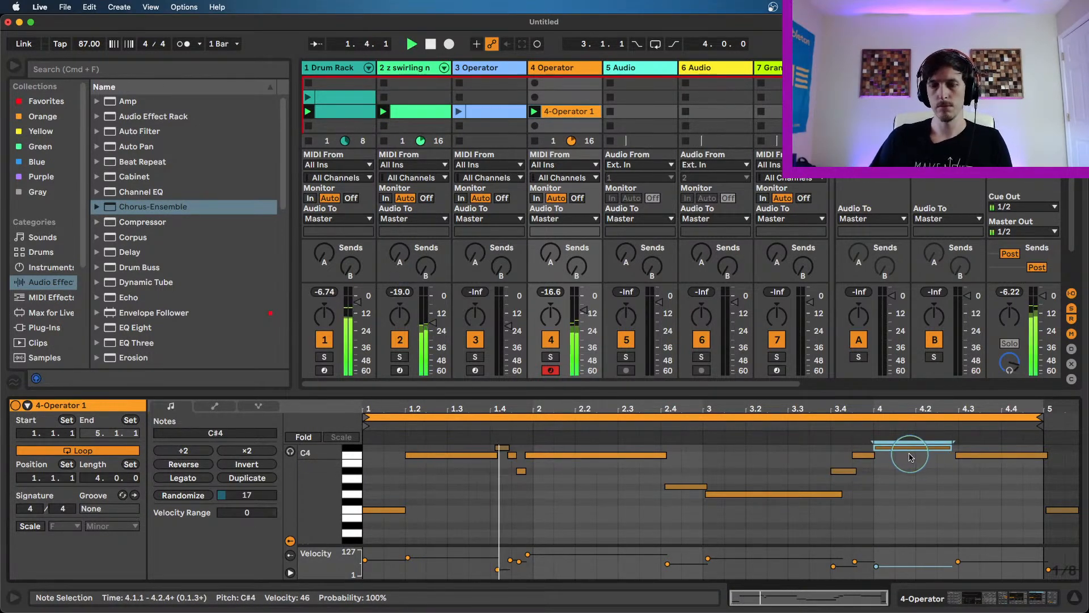
{"action": "left_click_drag", "start_coordinate": [952, 448], "coordinate": [973, 448]}
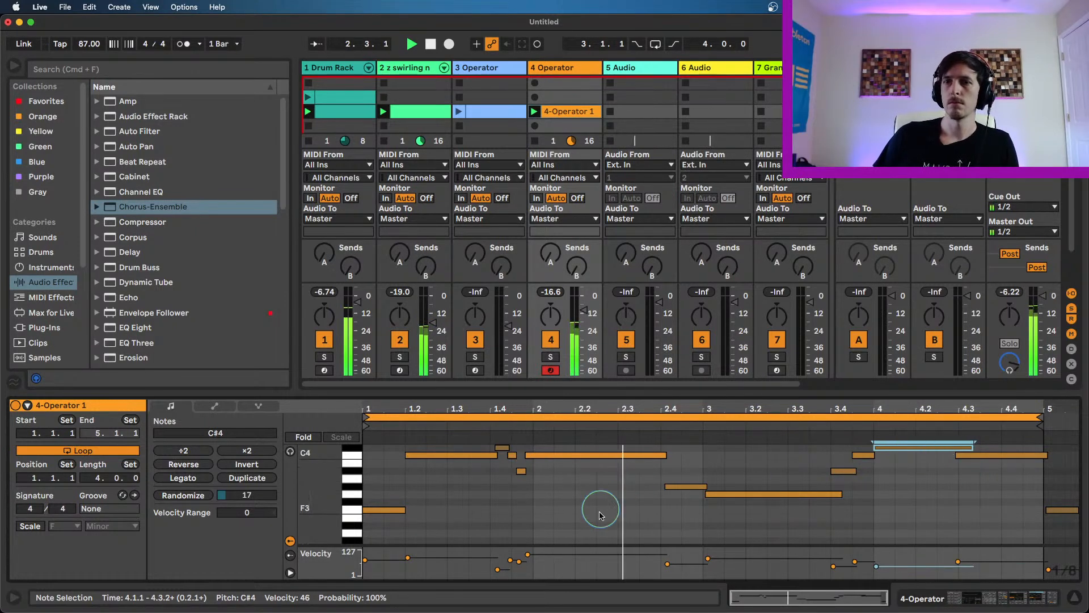
- Relaunch the clip on track 3 and set the Pedal's Dry/Wet on track 4 to 47%
{"action": "left_click", "coordinate": [566, 67]}
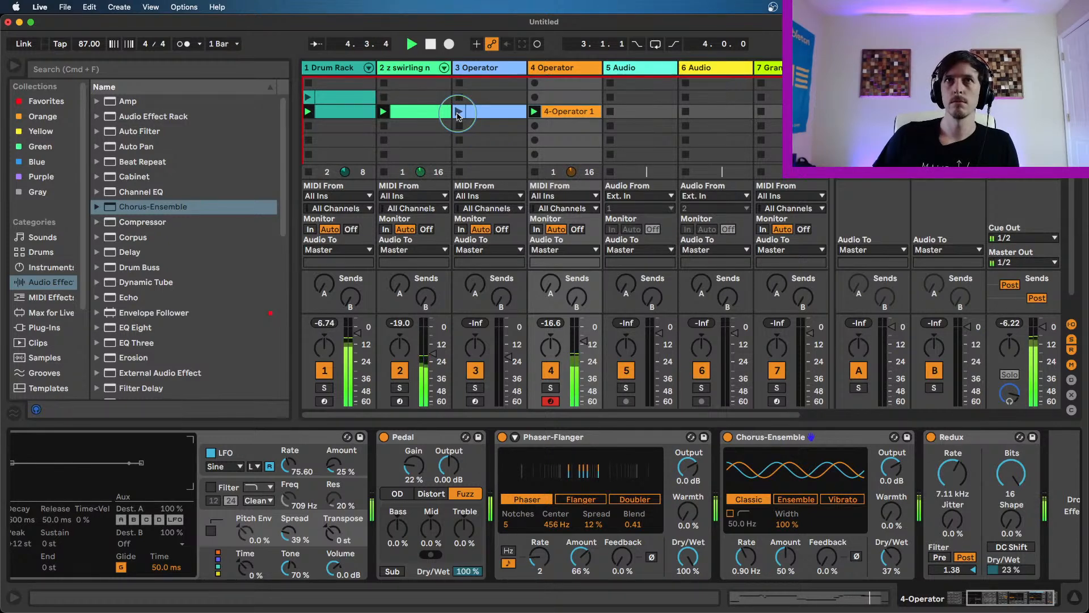
{"action": "left_click", "coordinate": [458, 113]}
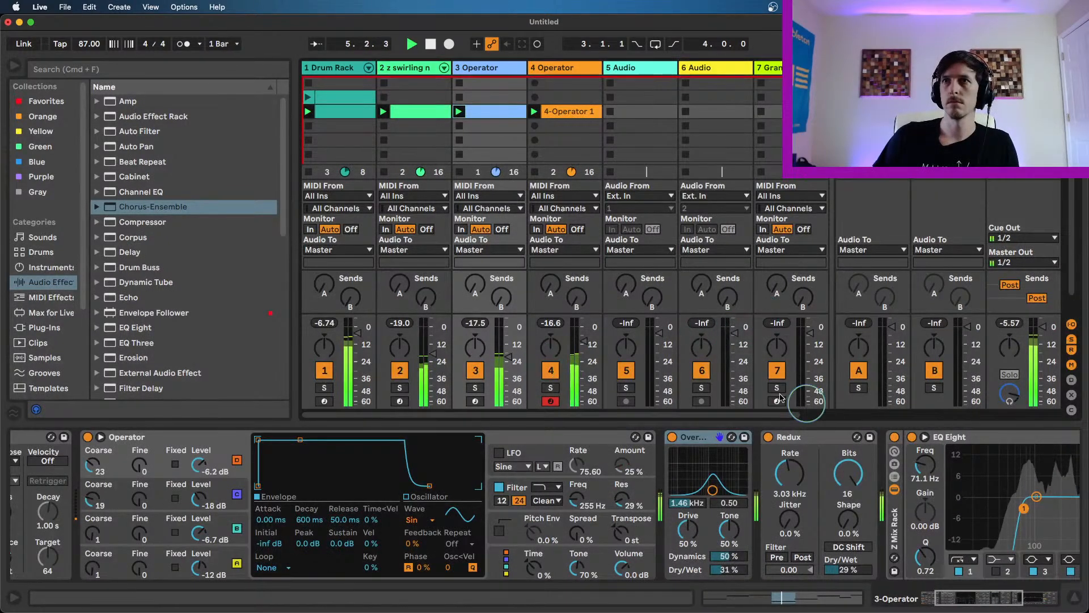
{"action": "left_click", "coordinate": [548, 69]}
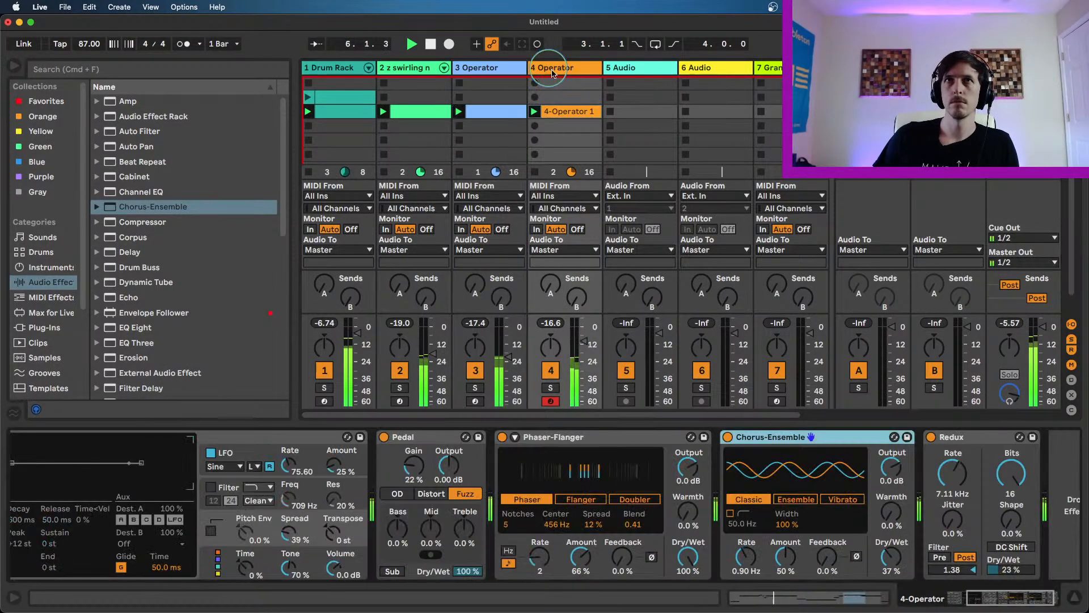
{"action": "left_click_drag", "start_coordinate": [466, 571], "coordinate": [466, 584]}
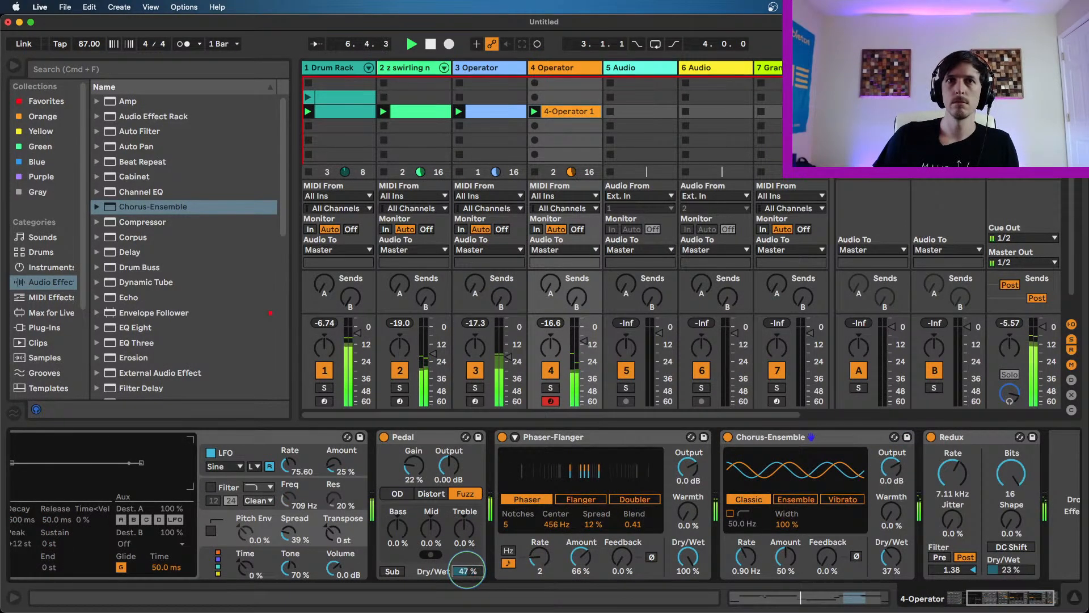
- Set track 4's volume to -10 dB and Operator's oscillator C to Level -13 dB and Coarse 14
{"action": "left_click_drag", "start_coordinate": [583, 341], "coordinate": [578, 334]}
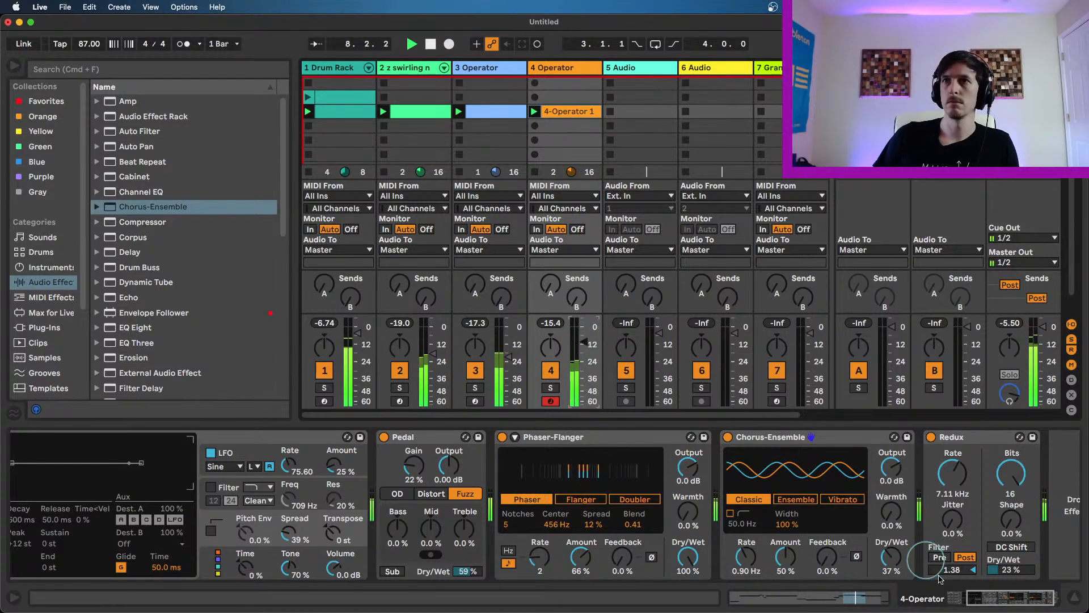
{"action": "scroll", "coordinate": [343, 503], "scroll_direction": "left", "scroll_amount": 5}
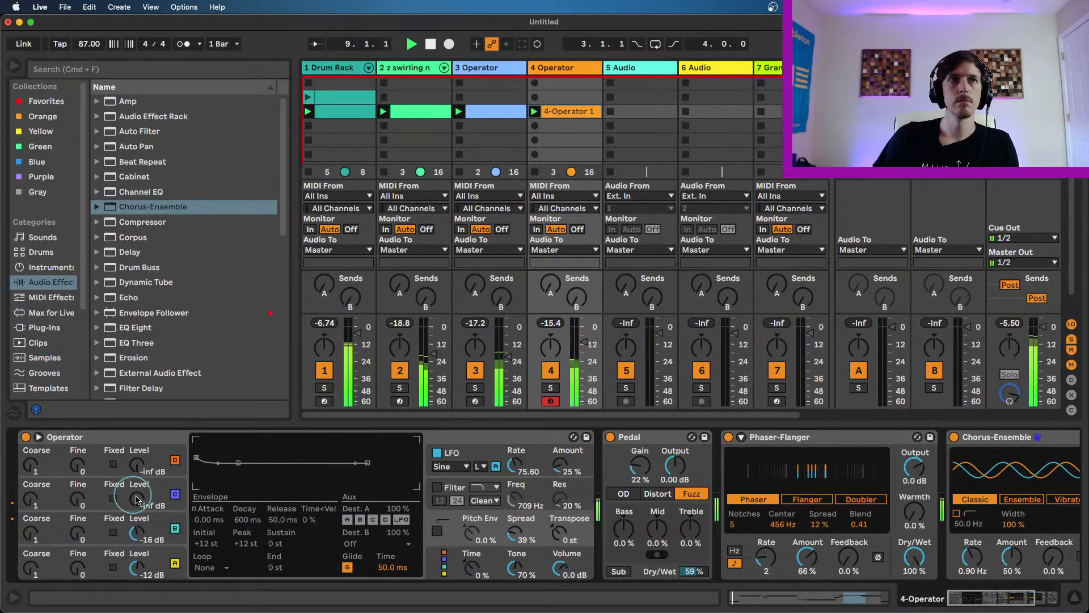
{"action": "left_click_drag", "start_coordinate": [137, 500], "coordinate": [137, 498]}
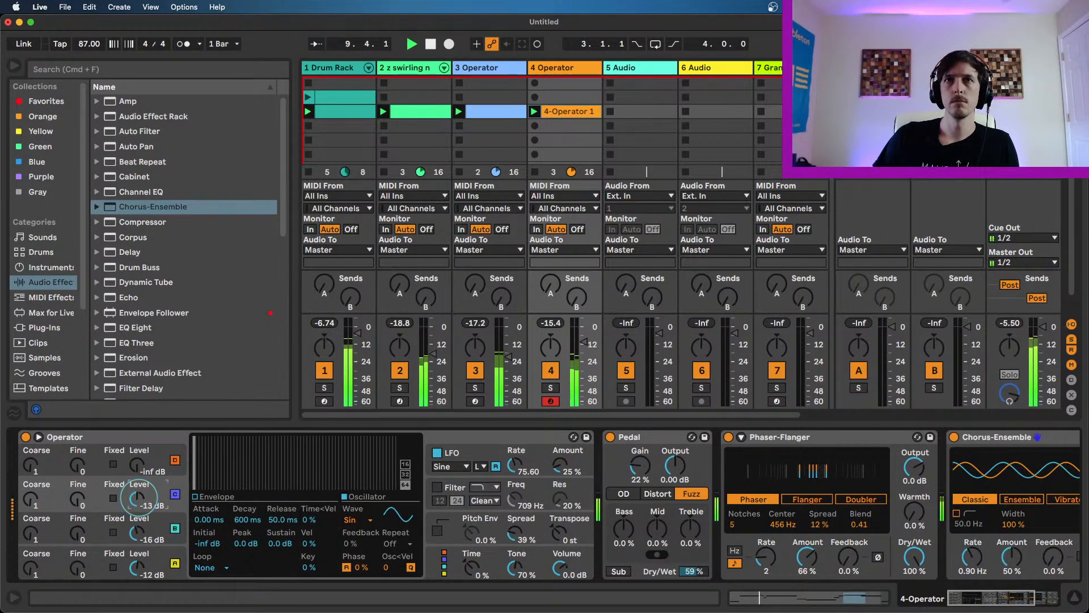
{"action": "left_click_drag", "start_coordinate": [30, 499], "coordinate": [33, 490]}
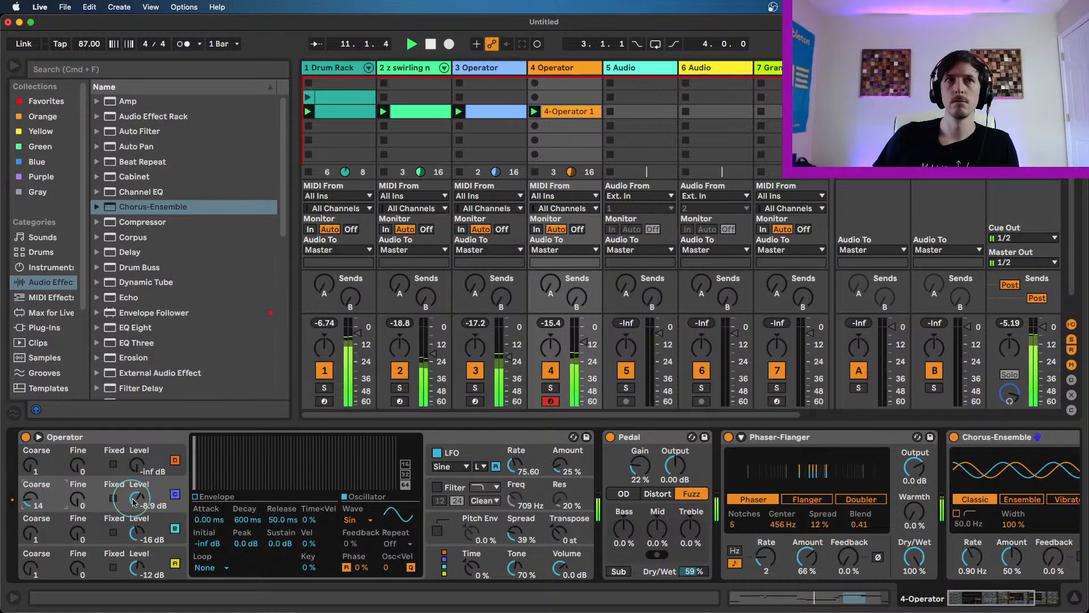
- Enable Operator's Filter at 3.27 kHz with 33% Res, turn off the LFO, and readjust oscillator C's Level to -13 dB
{"action": "left_click", "coordinate": [437, 487]}
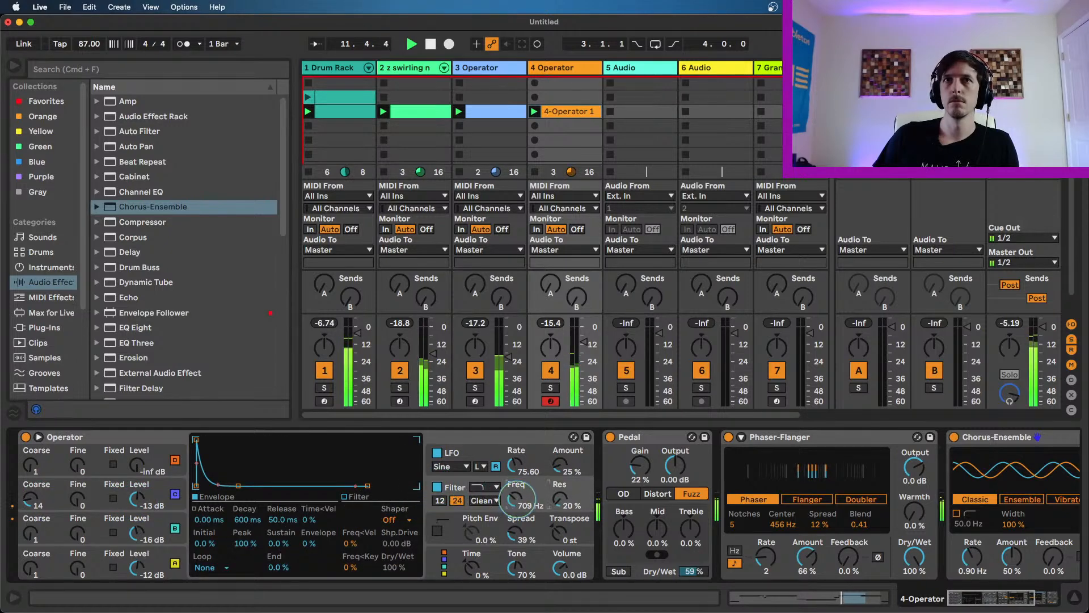
{"action": "left_click", "coordinate": [437, 452]}
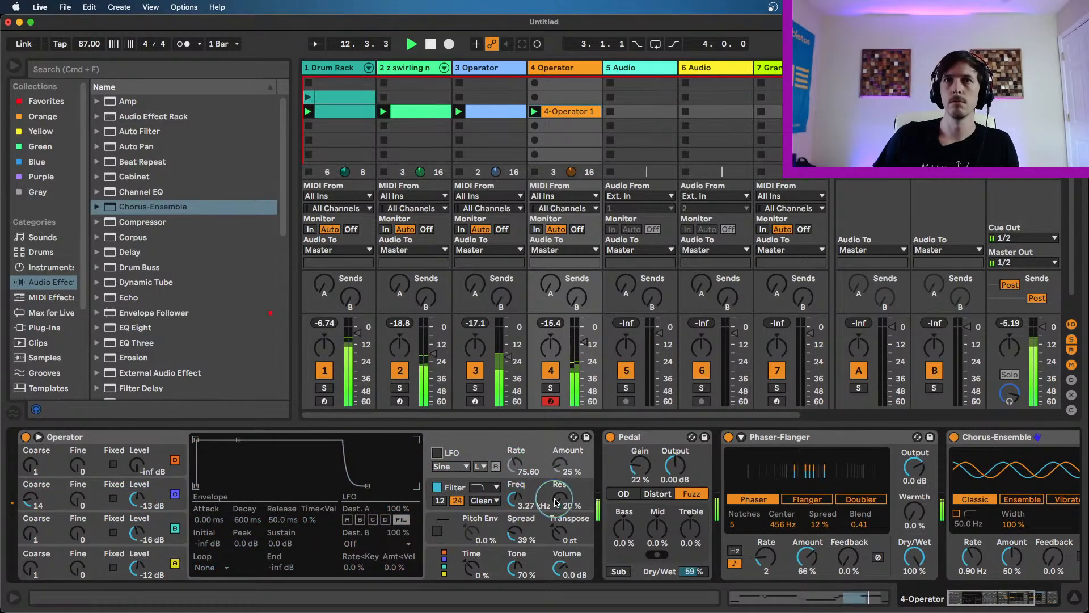
{"action": "left_click_drag", "start_coordinate": [560, 499], "coordinate": [560, 492]}
{"action": "left_click_drag", "start_coordinate": [138, 498], "coordinate": [138, 499]}
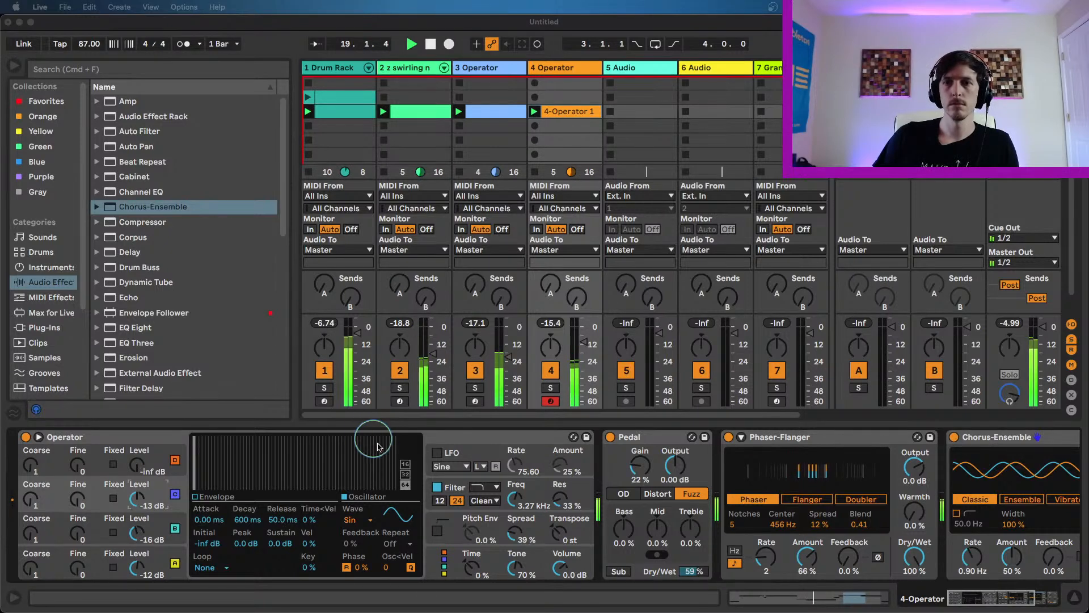
{"action": "left_click", "coordinate": [444, 443]}
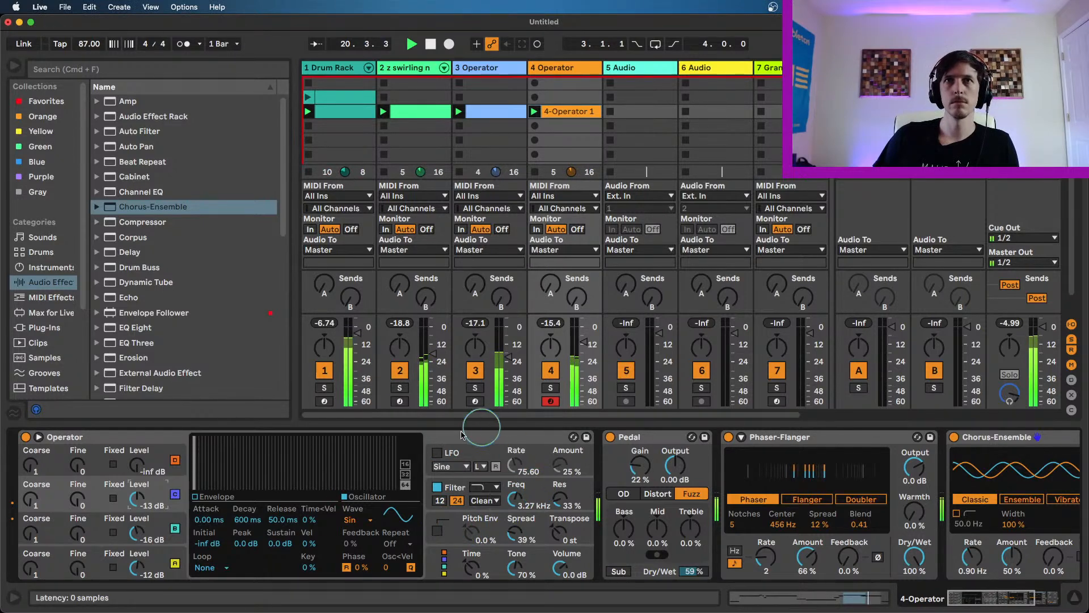
- Load the Auto Pan audio effect after Redux on track 4 and switch its Rate to tempo-synced 1/16
{"action": "left_click", "coordinate": [54, 296]}
{"action": "left_click", "coordinate": [50, 268]}
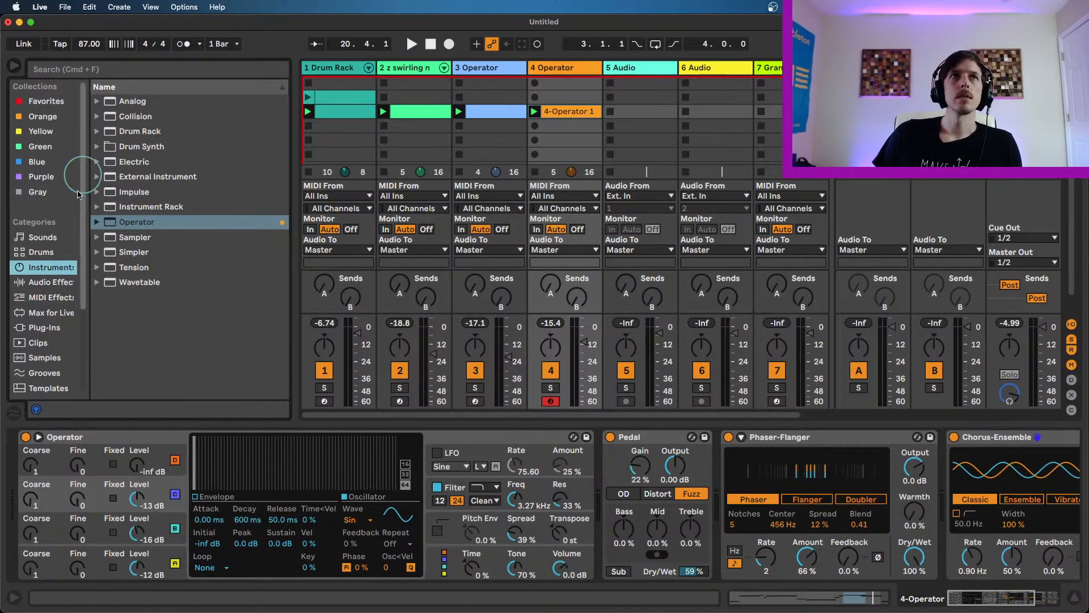
{"action": "left_click", "coordinate": [41, 252]}
{"action": "left_click", "coordinate": [57, 282]}
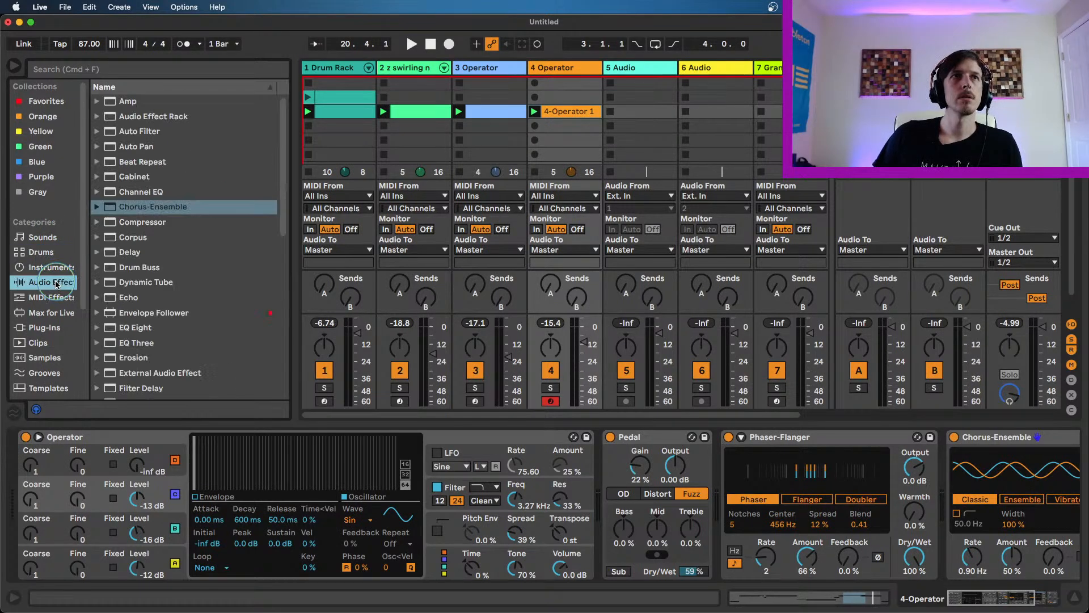
{"action": "left_click", "coordinate": [146, 149]}
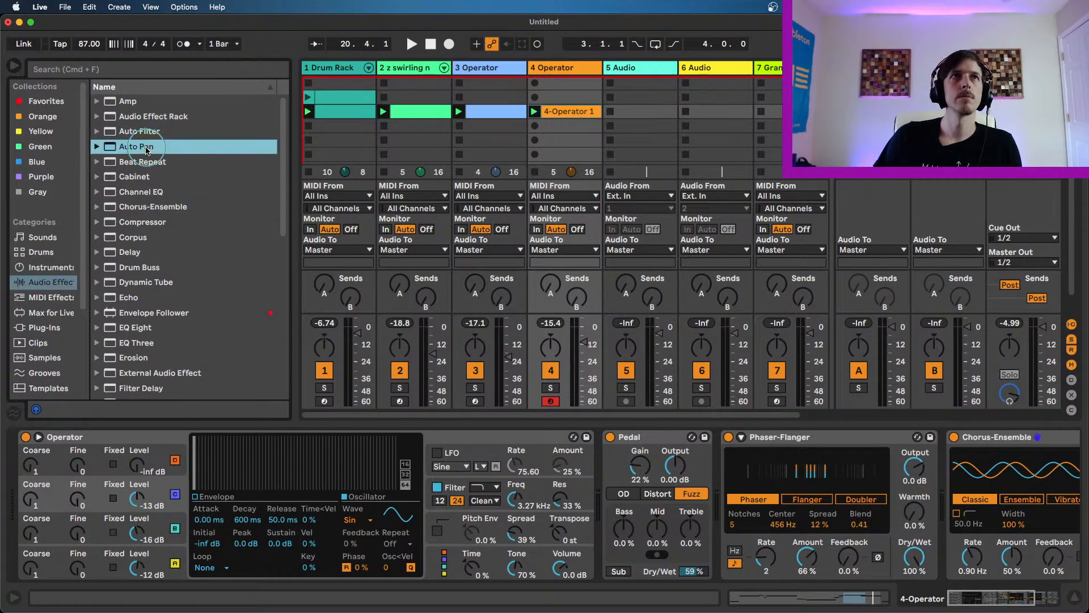
{"action": "double_click", "coordinate": [147, 149]}
{"action": "left_click", "coordinate": [944, 565]}
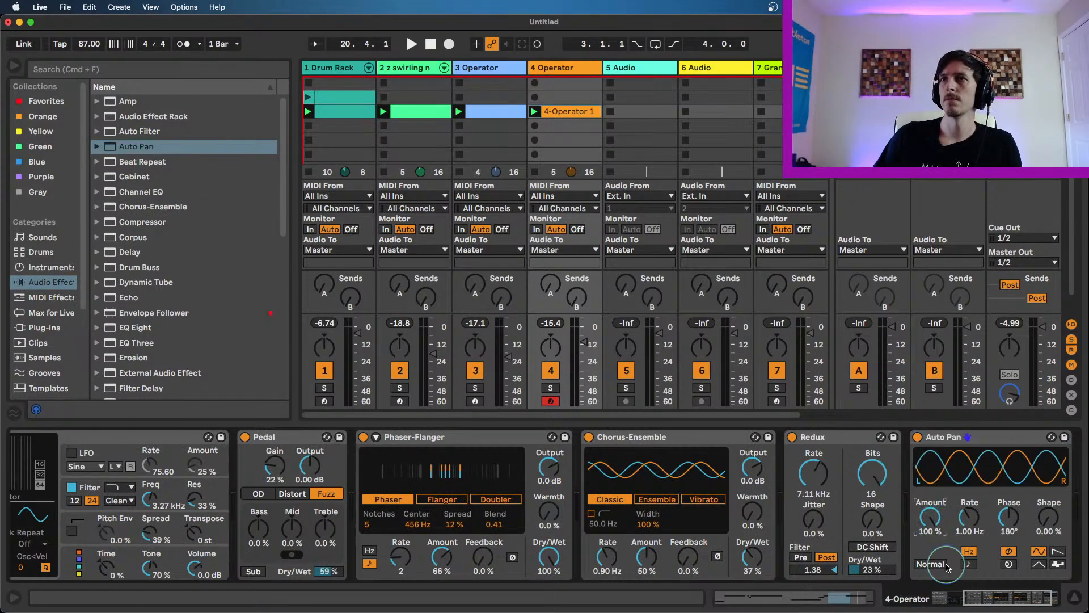
{"action": "left_click", "coordinate": [969, 564]}
- Set Auto Pan's Phase to 0°, Shape to 14.3% and Offset to 280° while auditioning the clips
{"action": "left_click", "coordinate": [1009, 517]}
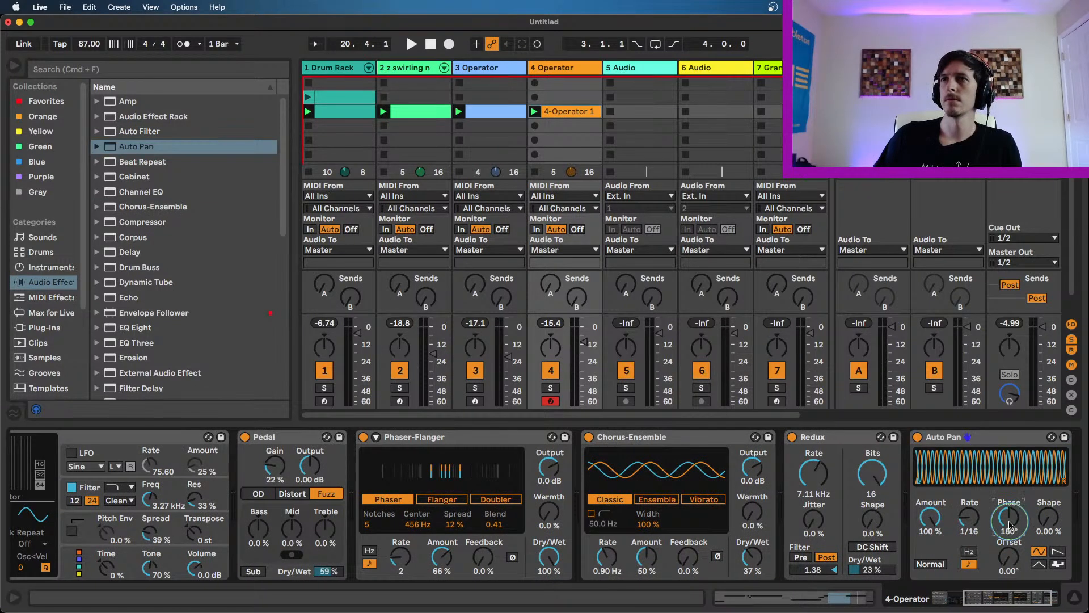
{"action": "left_click_drag", "start_coordinate": [1009, 521], "coordinate": [1009, 567]}
{"action": "key", "text": "space"}
{"action": "left_click_drag", "start_coordinate": [1048, 518], "coordinate": [1048, 494]}
{"action": "left_click", "coordinate": [1014, 559]}
{"action": "left_click_drag", "start_coordinate": [1014, 559], "coordinate": [1018, 553]}
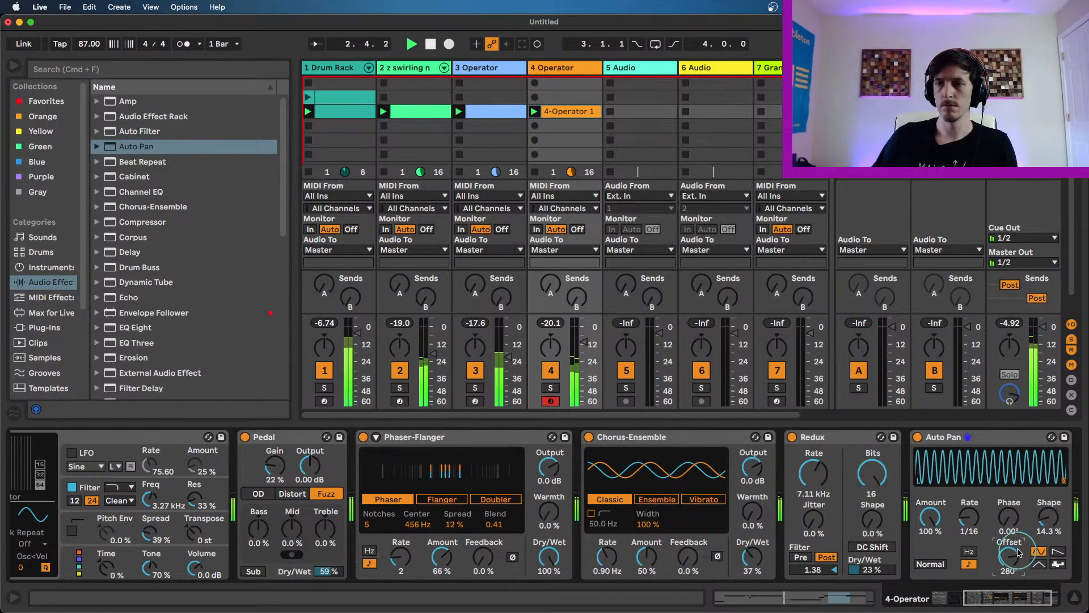
{"action": "key", "text": "space"}
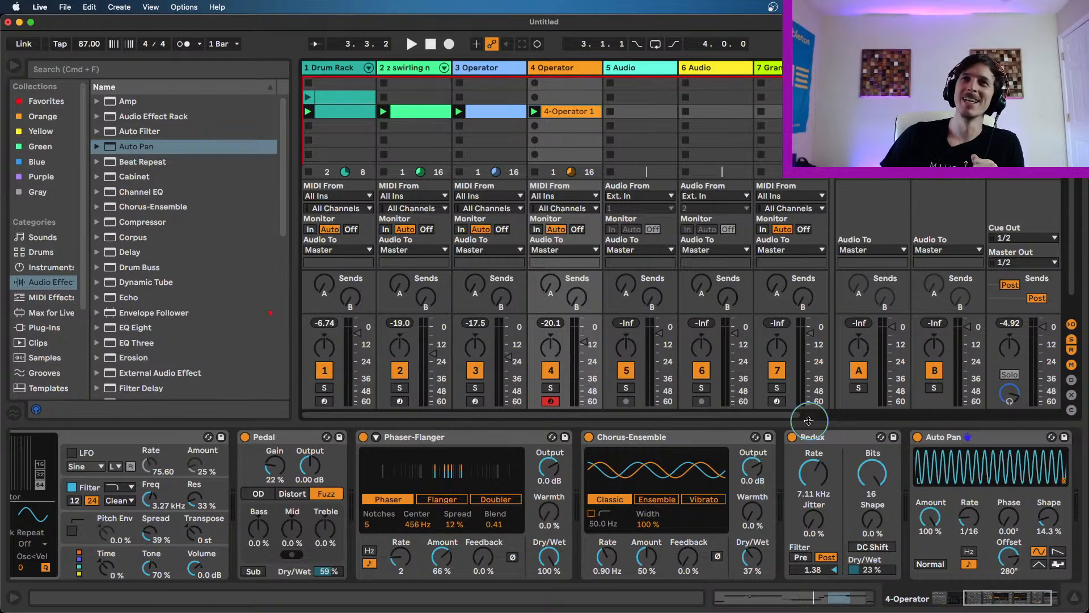
- Restart playback and try Auto Pan with Shape 64.3%, Rate 1/24 and Amount 69%
{"action": "left_click_drag", "start_coordinate": [794, 415], "coordinate": [801, 415]}
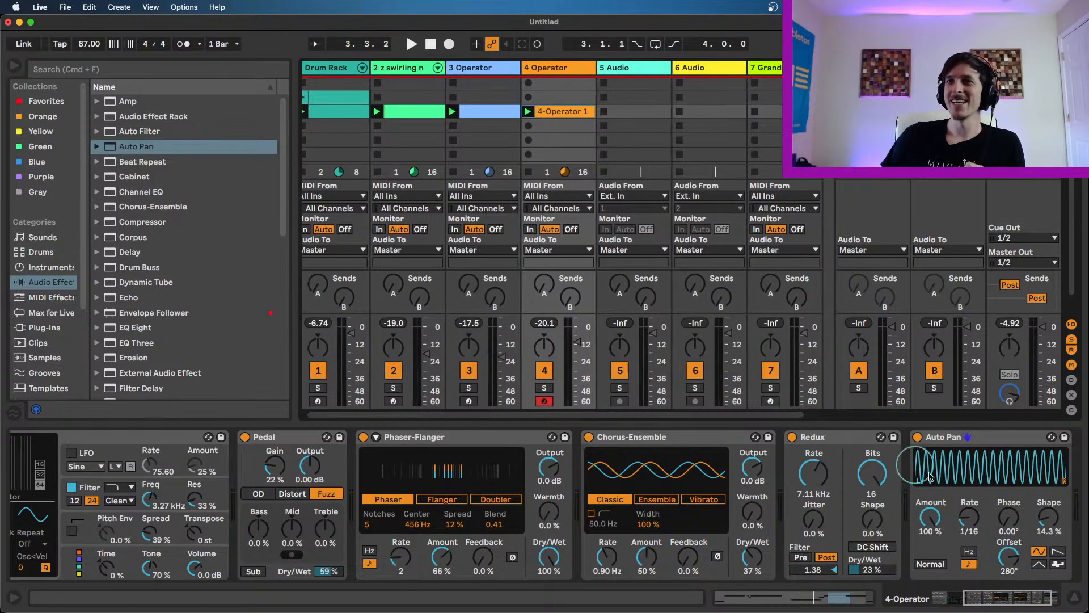
{"action": "left_click_drag", "start_coordinate": [1003, 600], "coordinate": [1004, 601]}
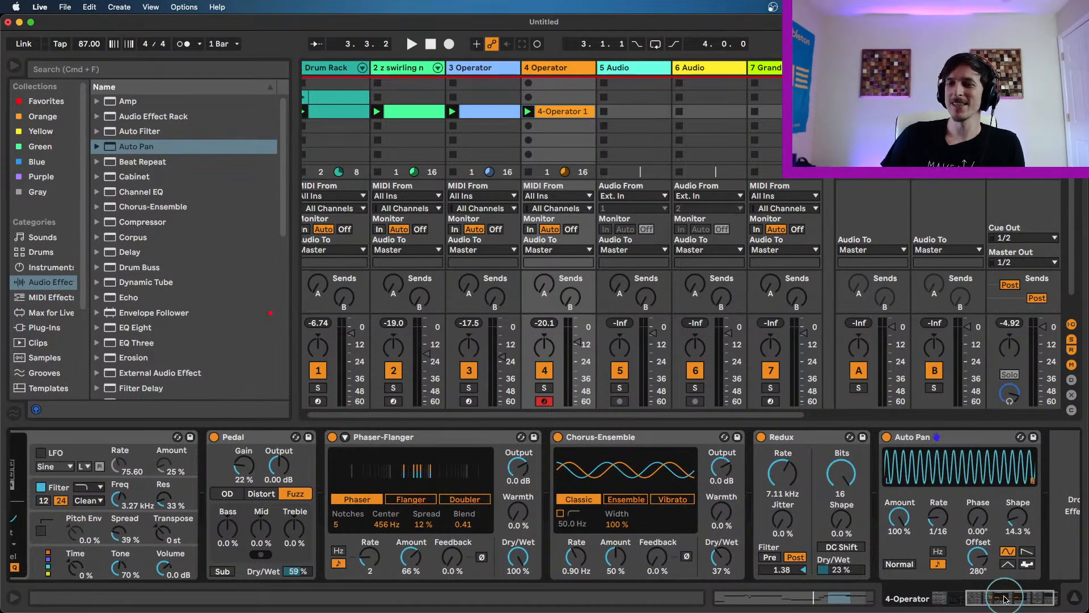
{"action": "key", "text": "space"}
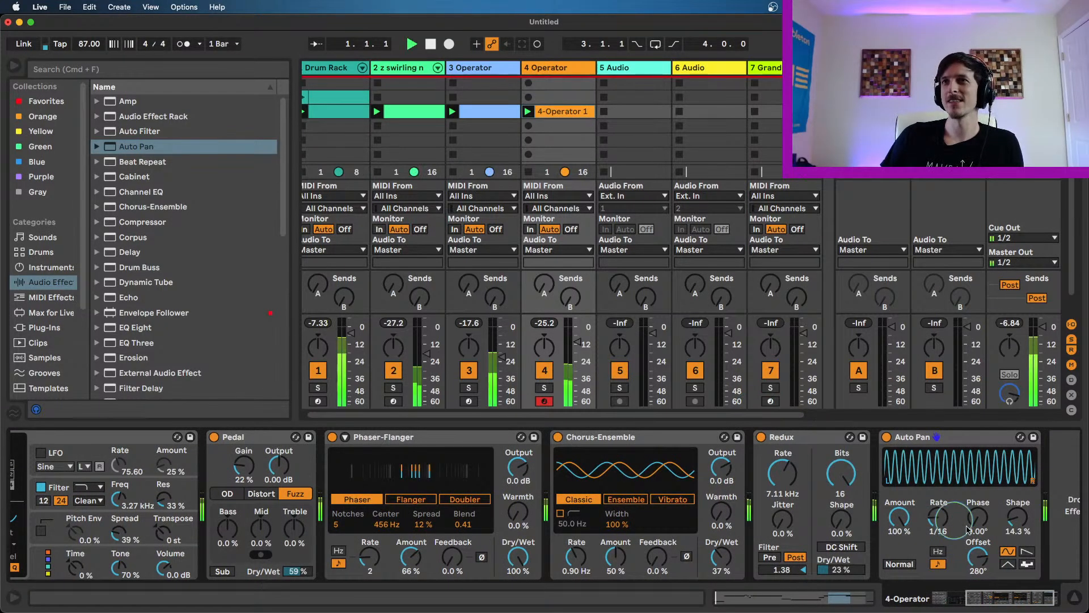
{"action": "left_click_drag", "start_coordinate": [1014, 527], "coordinate": [1014, 471]}
{"action": "left_click_drag", "start_coordinate": [939, 515], "coordinate": [912, 539]}
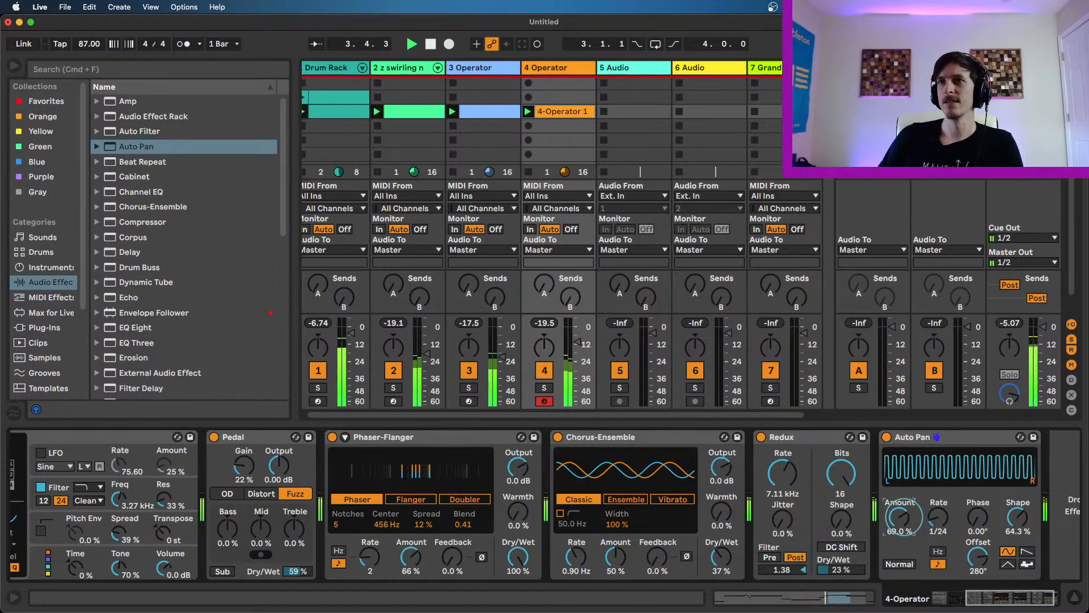
- Set Redux's Dry/Wet to 48%, and Auto Pan's Rate to 1/16 and Shape to 33.3%
{"action": "left_click_drag", "start_coordinate": [849, 573], "coordinate": [850, 525]}
{"action": "left_click_drag", "start_coordinate": [850, 573], "coordinate": [849, 592]}
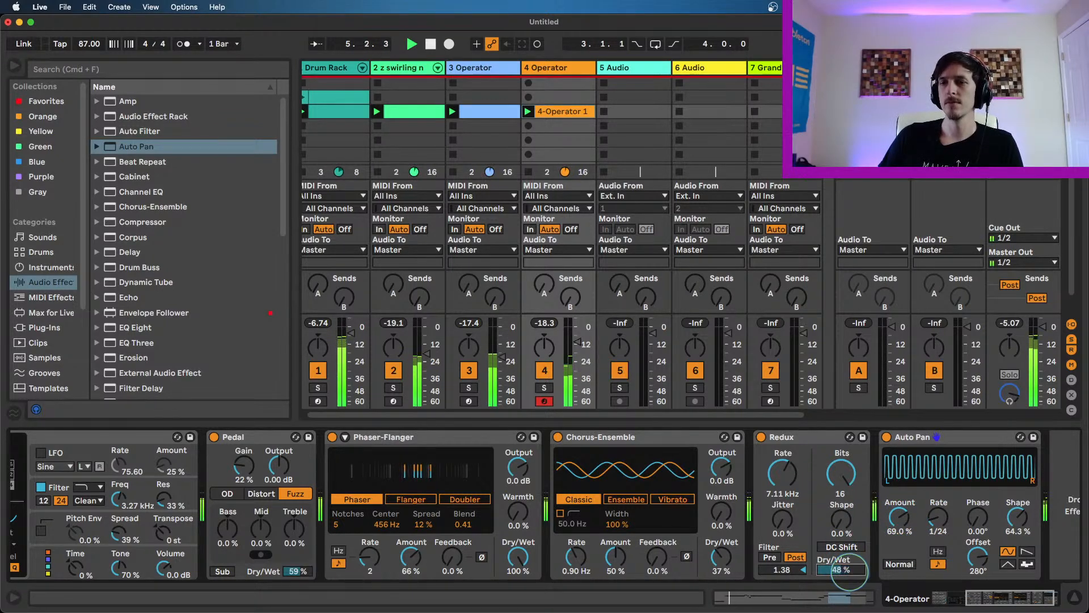
{"action": "left_click", "coordinate": [946, 522]}
{"action": "left_click_drag", "start_coordinate": [946, 520], "coordinate": [945, 515]}
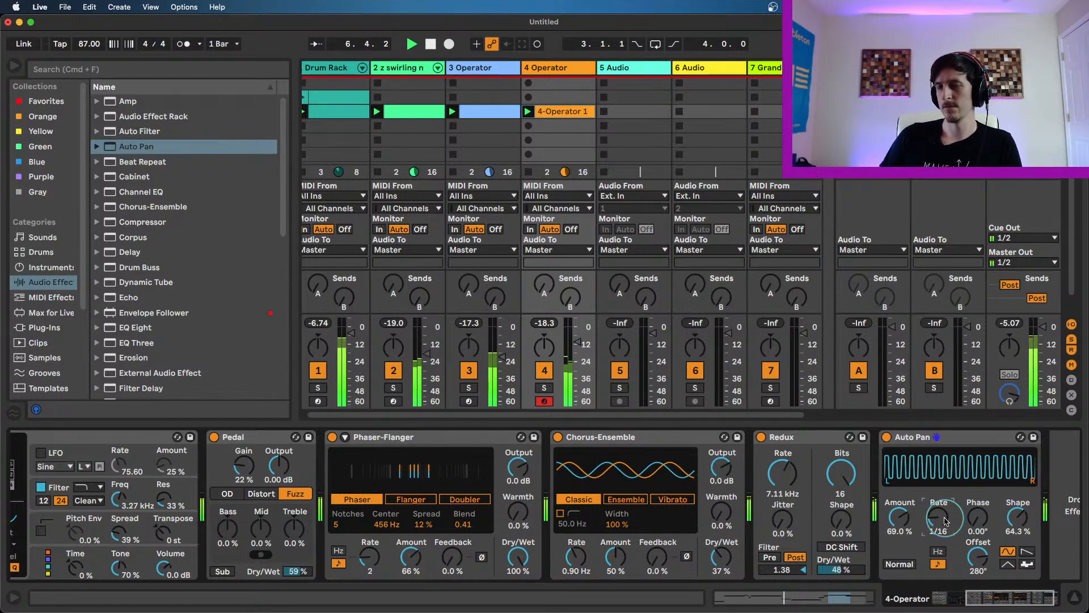
{"action": "left_click", "coordinate": [904, 520]}
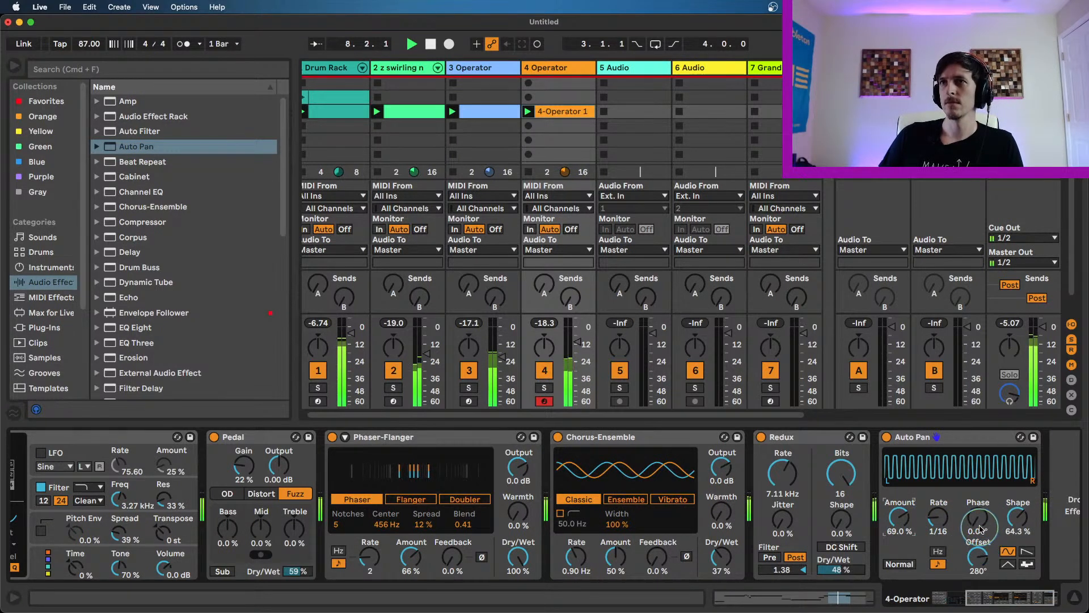
{"action": "mouse_move", "coordinate": [1017, 517]}
{"action": "left_mouse_down"}
{"action": "mouse_move", "coordinate": [1017, 534]}
{"action": "mouse_move", "coordinate": [1017, 514]}
{"action": "left_mouse_up"}
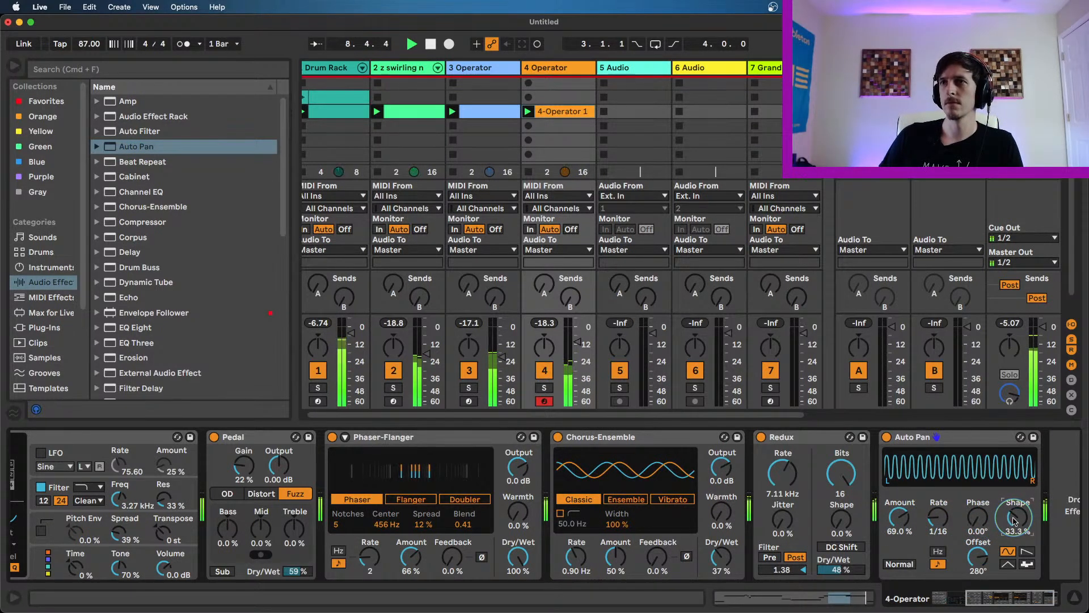
- Raise track 4's volume slightly and reduce Auto Pan's Amount to 51.6% and Redux's Dry/Wet to 31%
{"action": "left_click", "coordinate": [544, 338]}
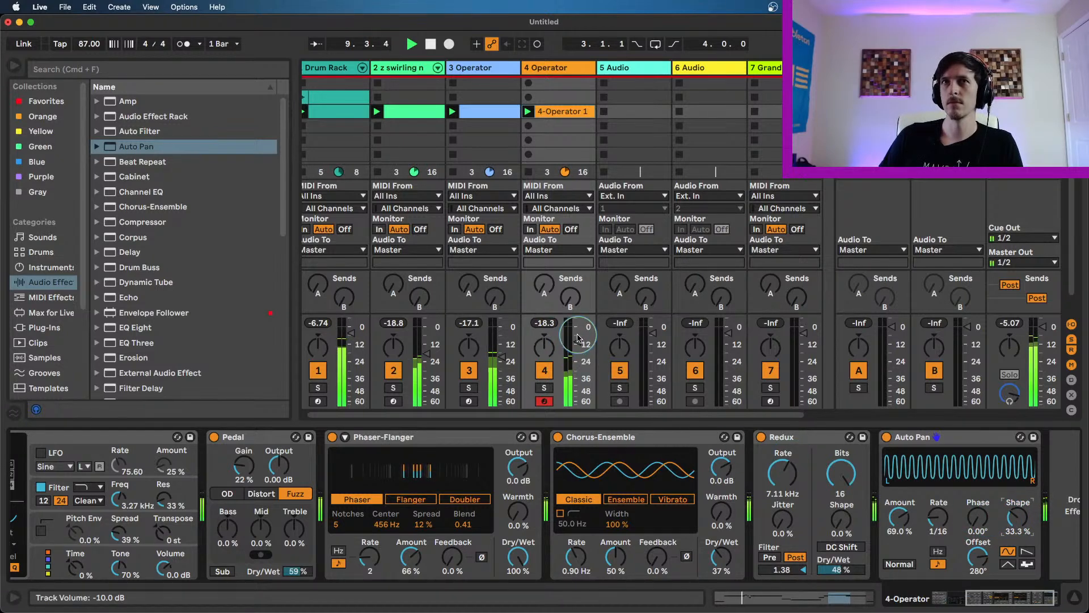
{"action": "left_click_drag", "start_coordinate": [578, 341], "coordinate": [577, 335]}
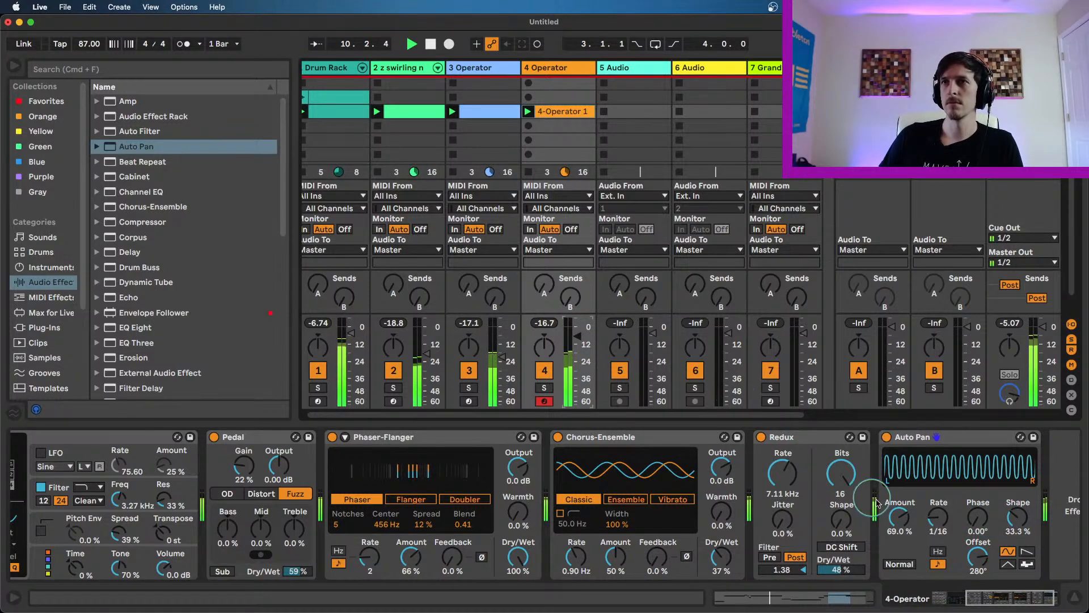
{"action": "left_click_drag", "start_coordinate": [899, 516], "coordinate": [899, 525]}
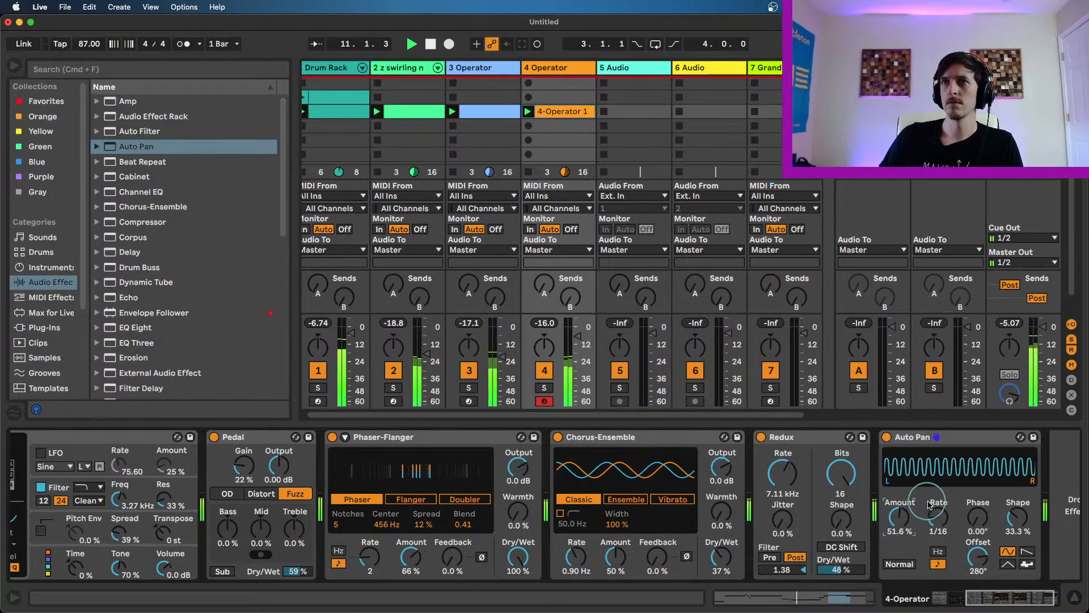
{"action": "left_click_drag", "start_coordinate": [832, 567], "coordinate": [834, 575]}
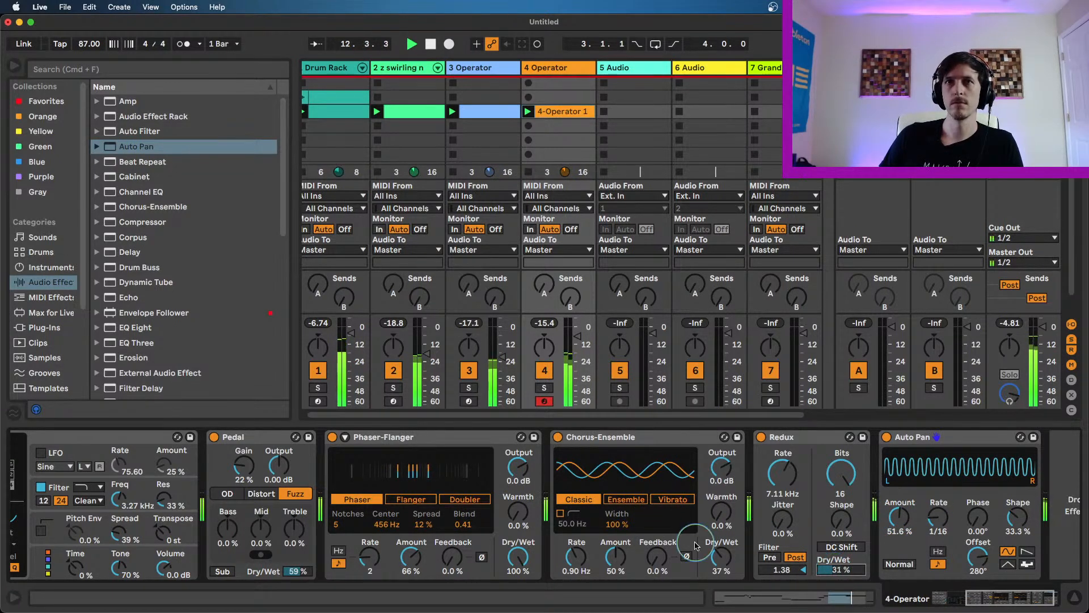
- Set Chorus-Ensemble's Warmth to 20%, Feedback to 24%, Amount to 69% and Dry/Wet to 44%
{"action": "left_click_drag", "start_coordinate": [721, 561], "coordinate": [721, 558]}
{"action": "left_click_drag", "start_coordinate": [721, 517], "coordinate": [721, 513]}
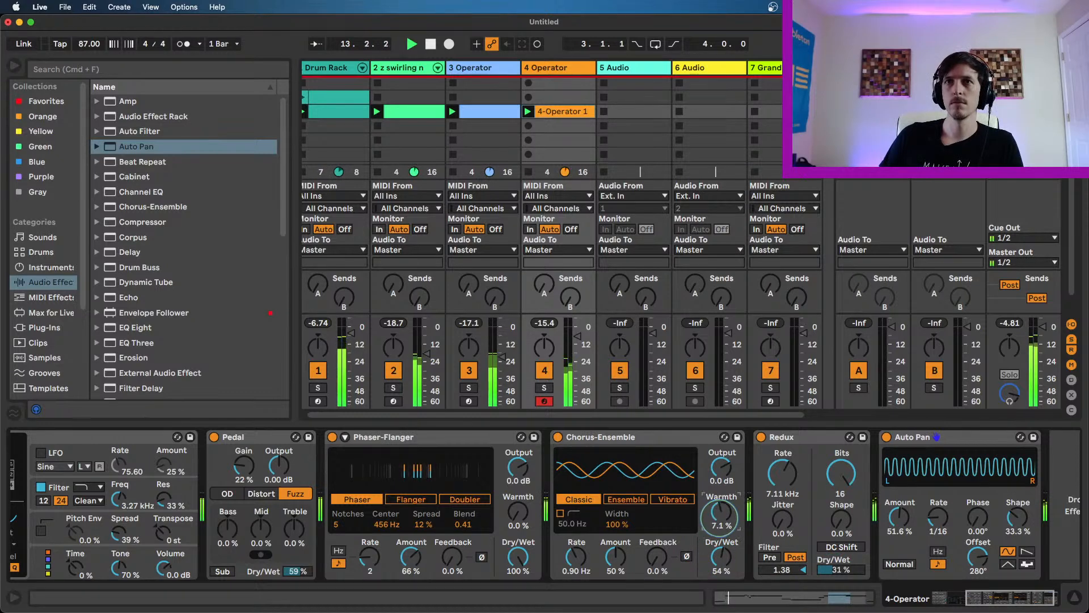
{"action": "left_click_drag", "start_coordinate": [657, 559], "coordinate": [616, 549]}
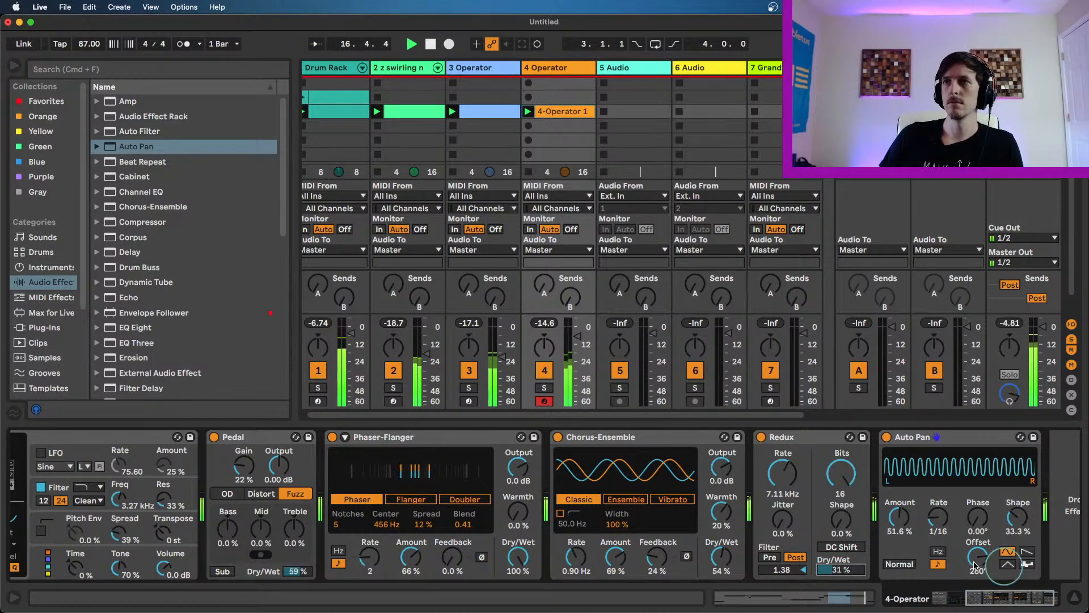
{"action": "left_click_drag", "start_coordinate": [721, 556], "coordinate": [721, 564]}
- Set Phaser-Flanger's Dry/Wet to 71% and Spread to 25%
{"action": "left_click_drag", "start_coordinate": [518, 557], "coordinate": [518, 565]}
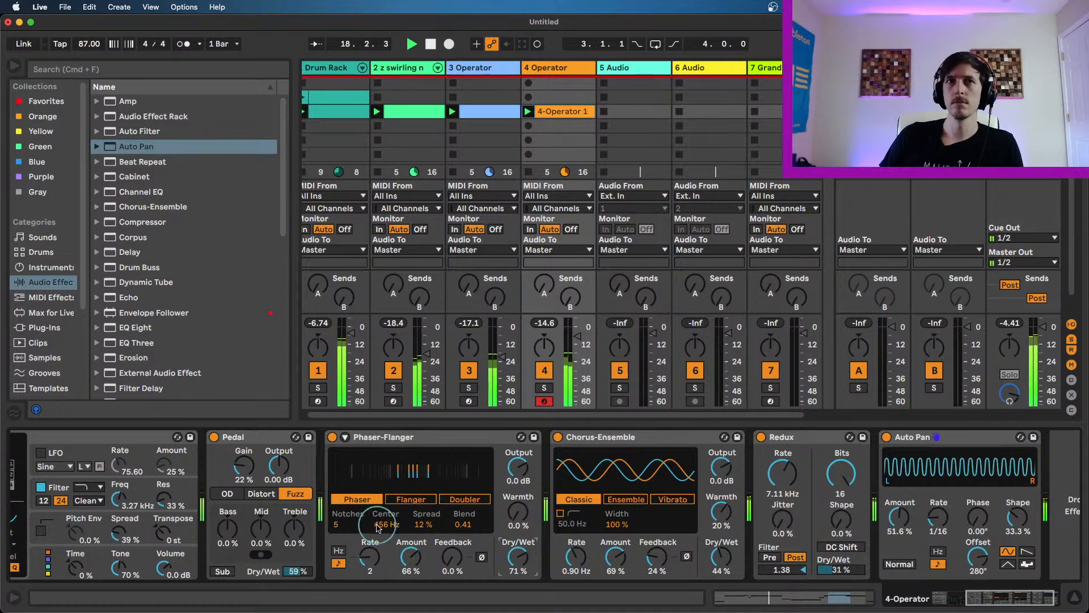
{"action": "mouse_move", "coordinate": [424, 524]}
{"action": "left_mouse_down"}
{"action": "mouse_move", "coordinate": [425, 540]}
{"action": "mouse_move", "coordinate": [422, 516]}
{"action": "left_mouse_up"}
- Set Operator's filter Freq to 7.78 kHz and oscillator C's Level to -9.7 dB
{"action": "left_click_drag", "start_coordinate": [989, 600], "coordinate": [955, 600]}
{"action": "left_click_drag", "start_coordinate": [514, 501], "coordinate": [514, 489]}
{"action": "mouse_move", "coordinate": [136, 503]}
{"action": "left_mouse_down"}
{"action": "mouse_move", "coordinate": [136, 494]}
{"action": "mouse_move", "coordinate": [137, 509]}
{"action": "left_mouse_up"}
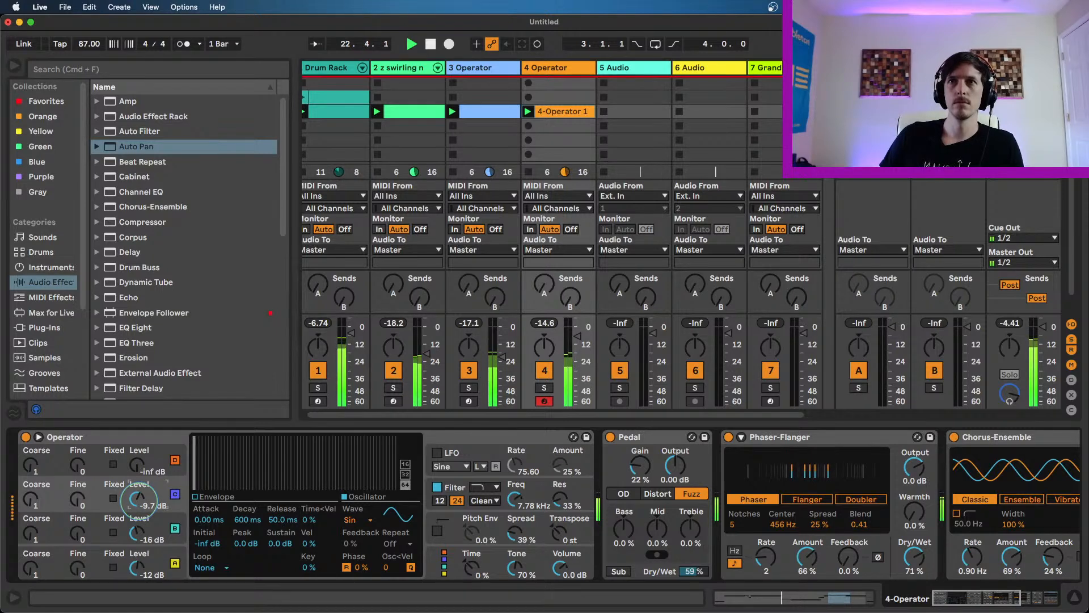
- Set Auto Pan's Rate to 1/24 and Amount to 42.9%, and stop playback
{"action": "left_click_drag", "start_coordinate": [969, 601], "coordinate": [1007, 592]}
{"action": "left_click_drag", "start_coordinate": [887, 523], "coordinate": [851, 524]}
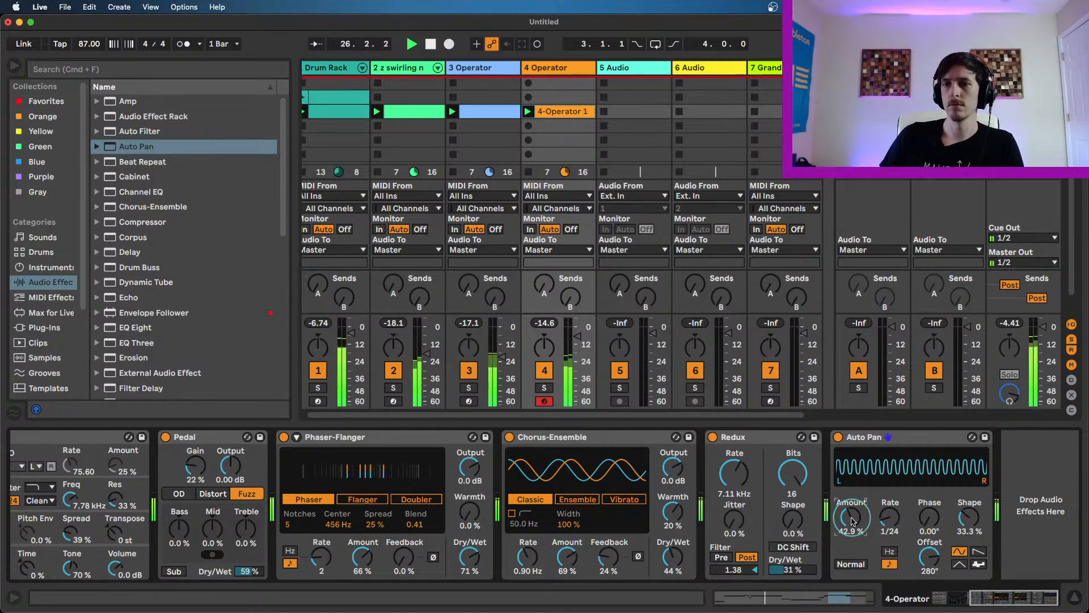
{"action": "left_click", "coordinate": [655, 346]}
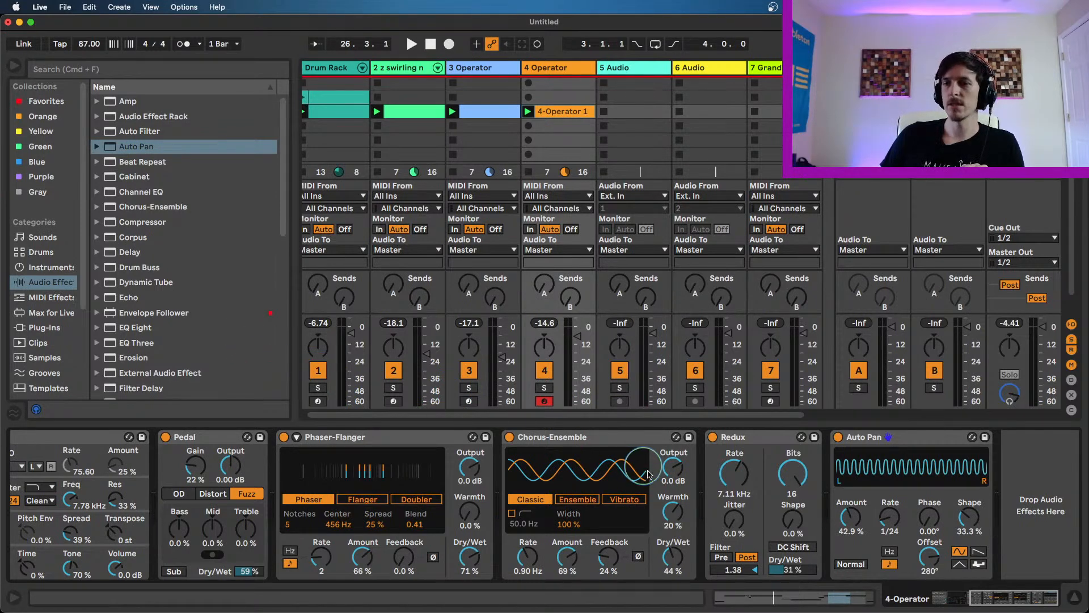
{"action": "left_click_drag", "start_coordinate": [1014, 601], "coordinate": [980, 601]}
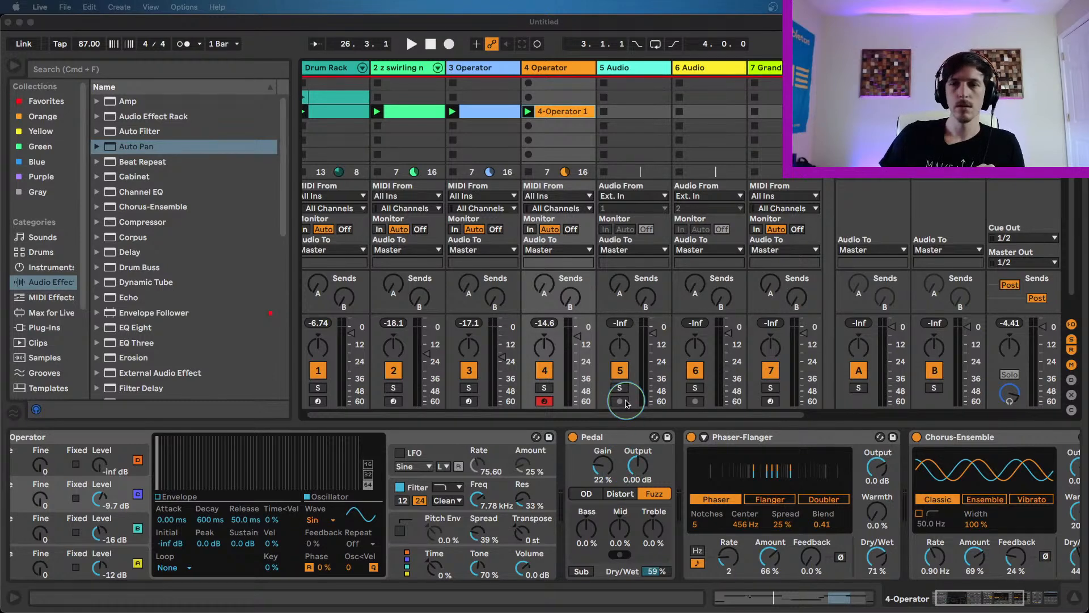
{"action": "left_click", "coordinate": [606, 427]}
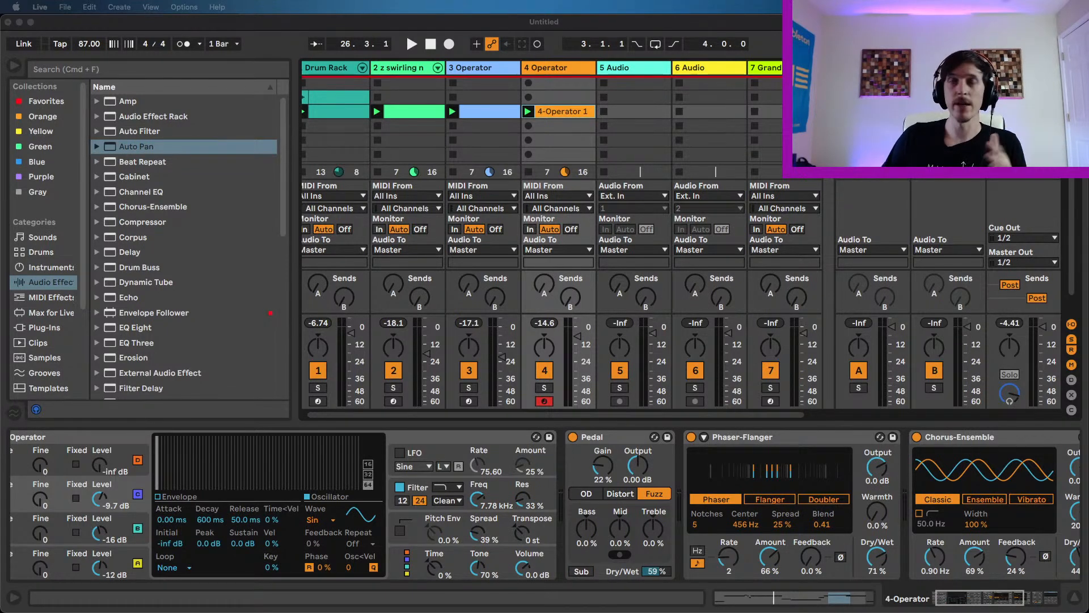
- Save the Live Set as "stream 4-9" in the ZENO ALBUMS folder
{"action": "left_click", "coordinate": [470, 429]}
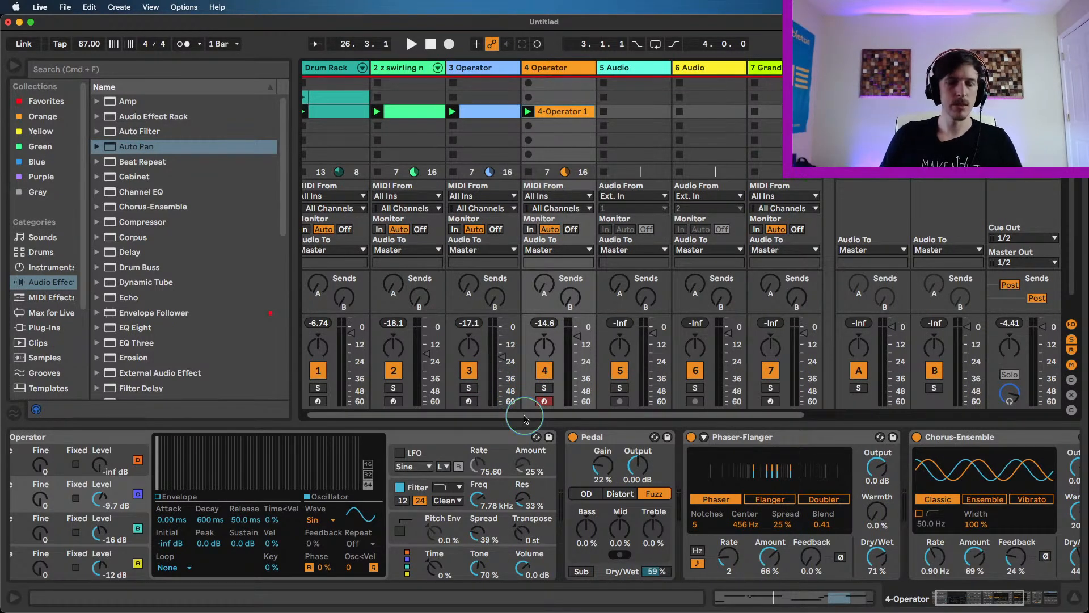
{"action": "key", "text": "super+s"}
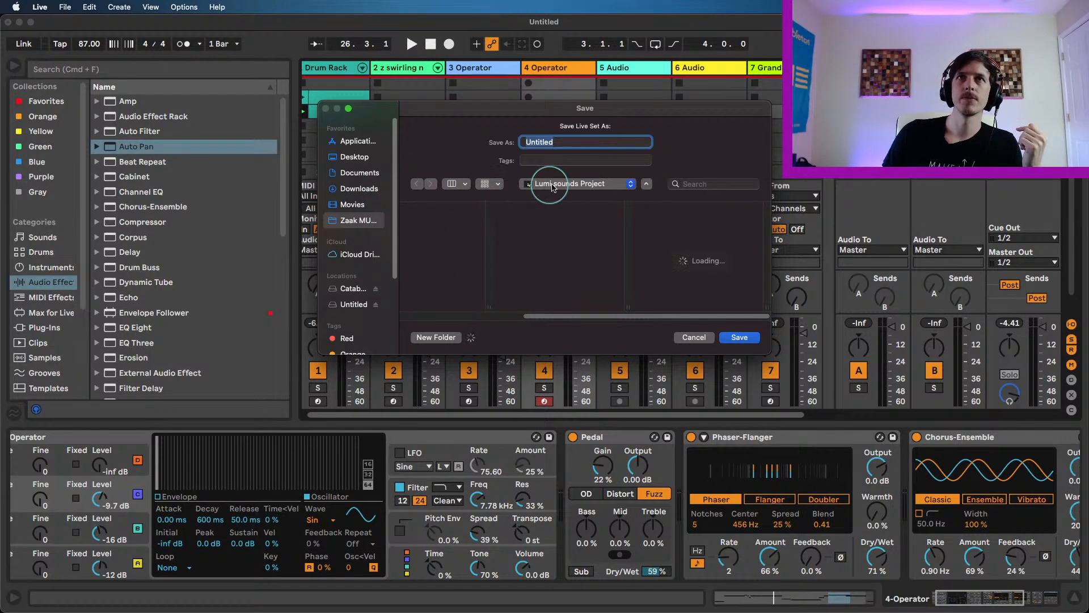
{"action": "left_click_drag", "start_coordinate": [536, 314], "coordinate": [434, 312]}
{"action": "scroll", "coordinate": [446, 288], "scroll_direction": "up", "scroll_amount": 1}
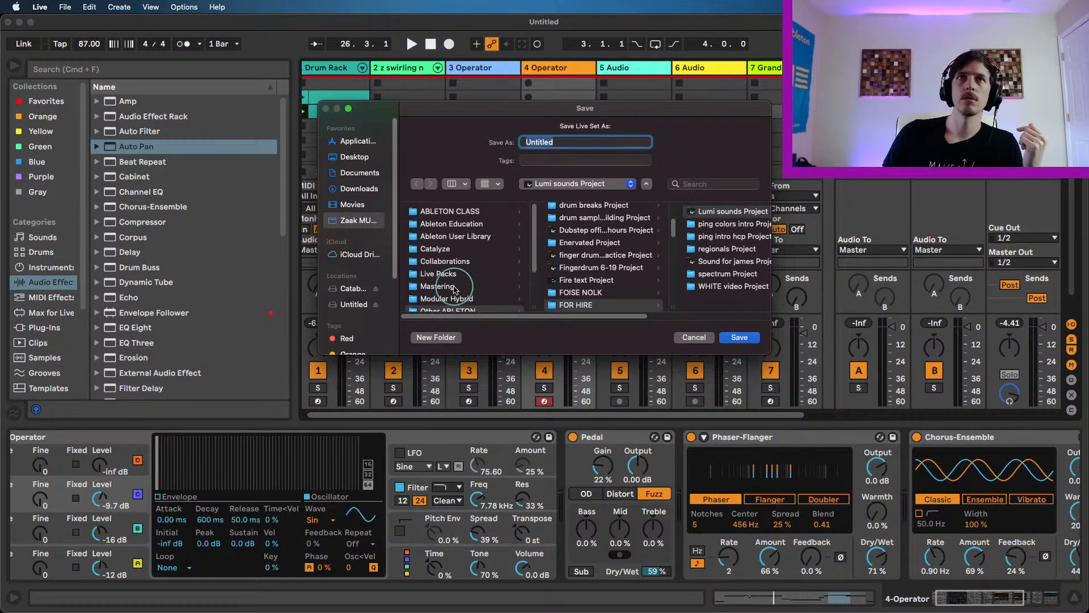
{"action": "scroll", "coordinate": [452, 255], "scroll_direction": "down", "scroll_amount": 4}
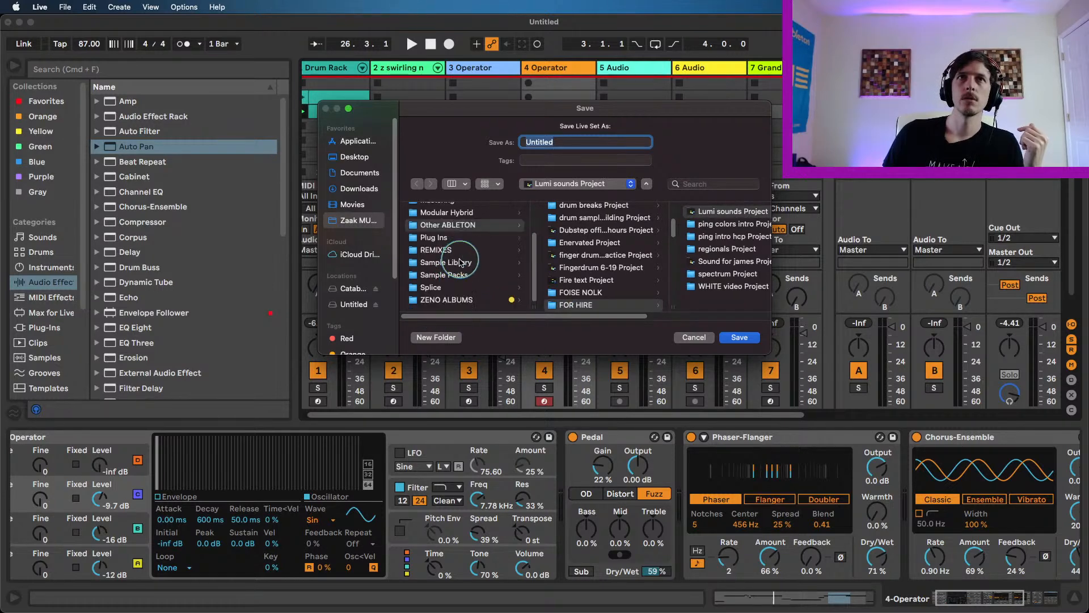
{"action": "left_click", "coordinate": [461, 296]}
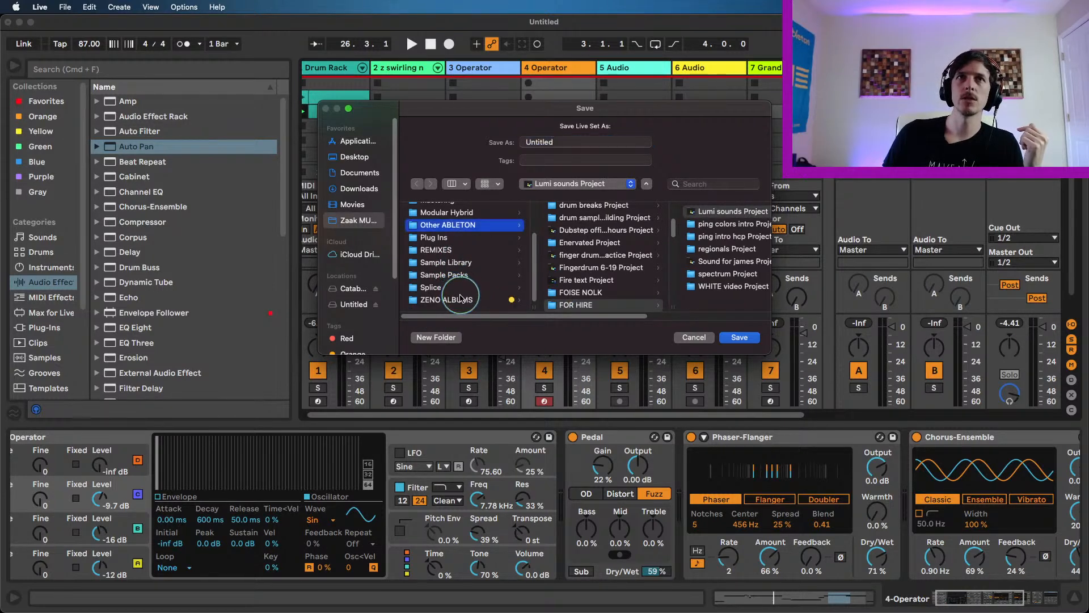
{"action": "left_click", "coordinate": [559, 142]}
{"action": "type", "text": "stream 4-"}
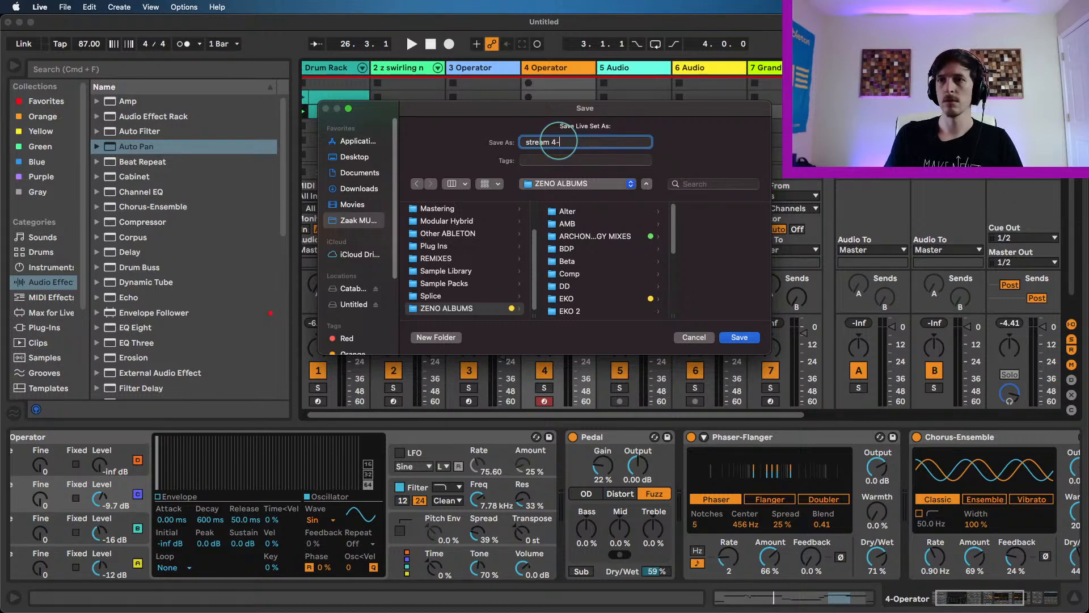
{"action": "type", "text": "9"}
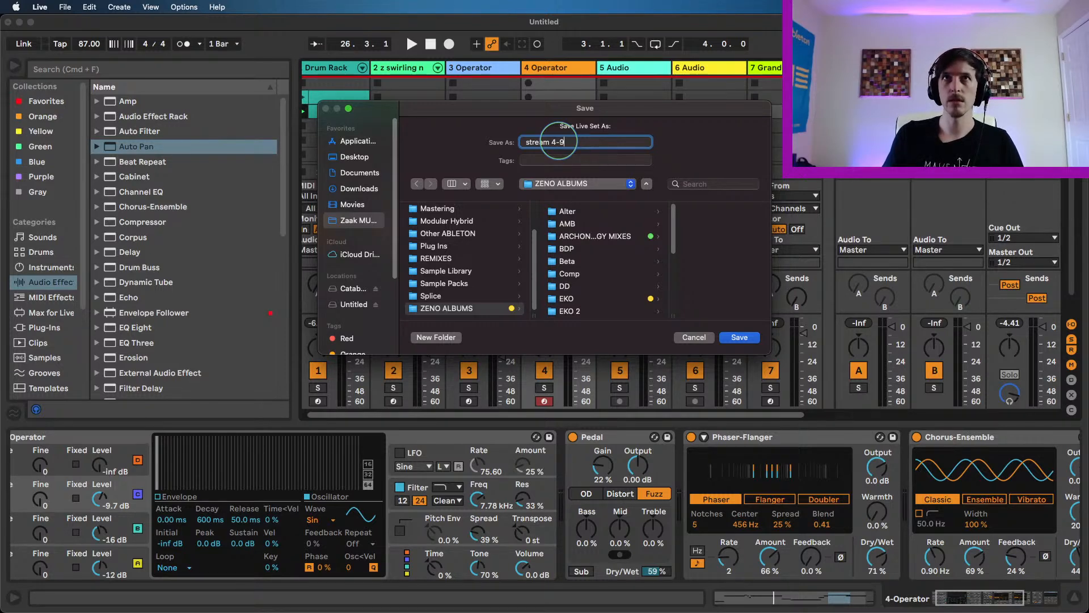
{"action": "key", "text": "Return"}
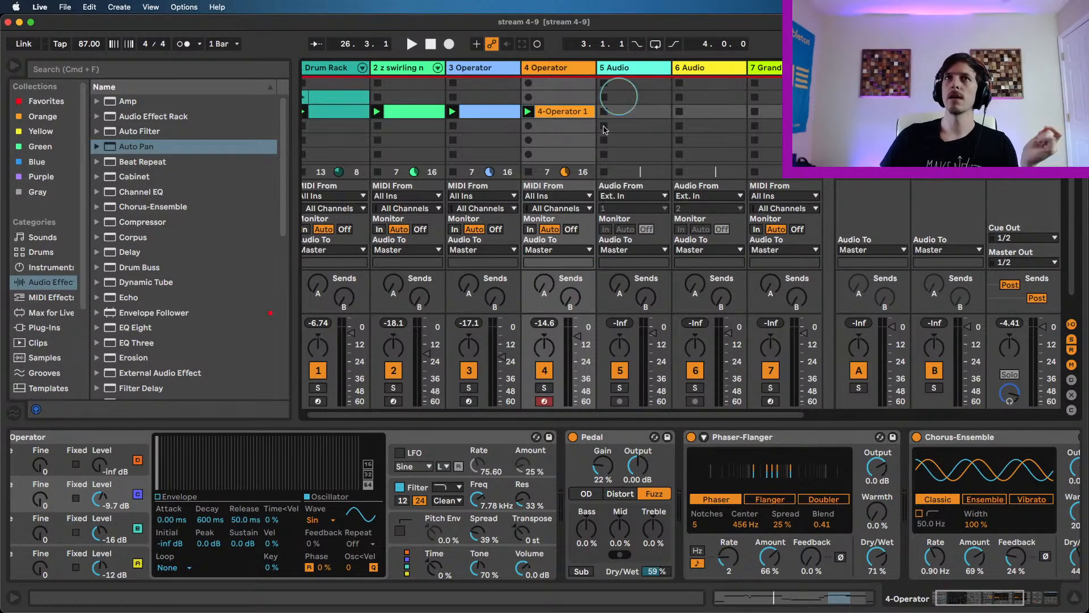
- Switch to Finder and create a folder named "Music" on the Desktop
{"action": "left_click", "coordinate": [557, 155]}
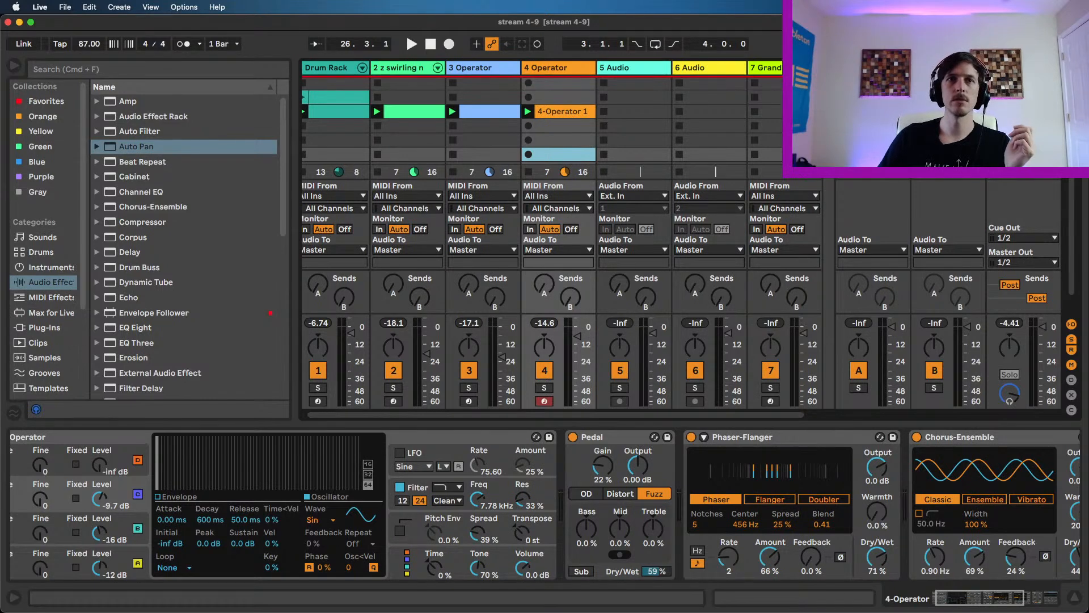
{"action": "key", "text": "super+Tab"}
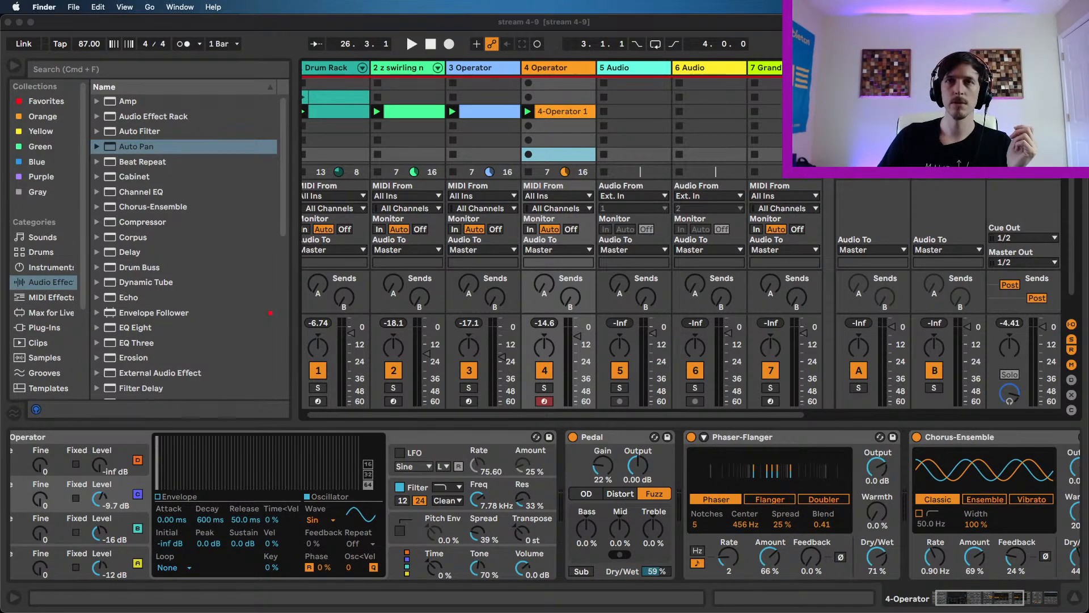
{"action": "key", "text": "super+n"}
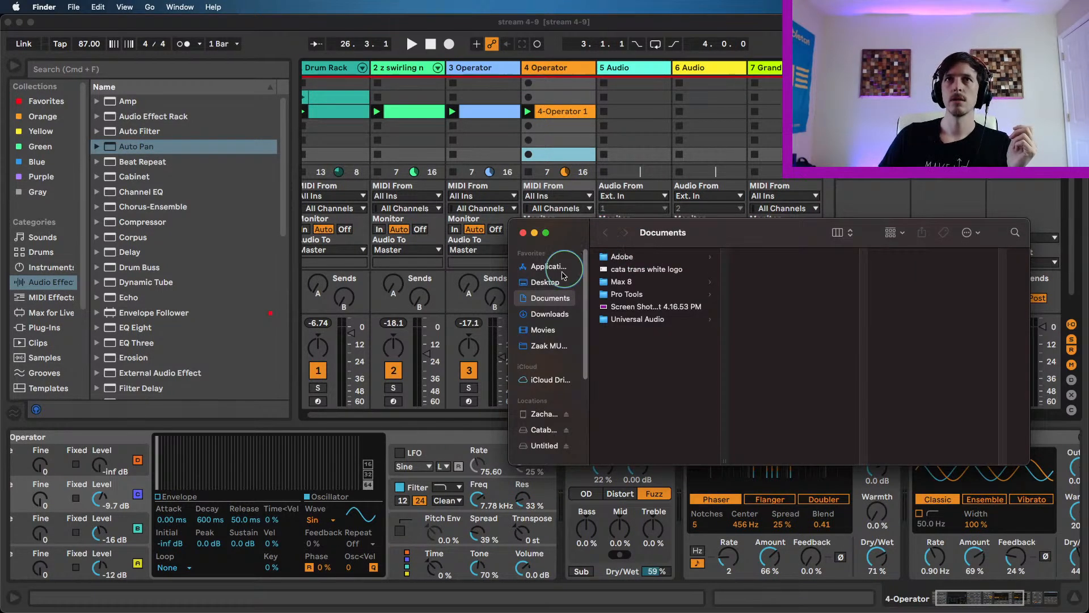
{"action": "left_click", "coordinate": [546, 282]}
{"action": "left_click_drag", "start_coordinate": [579, 233], "coordinate": [438, 223]}
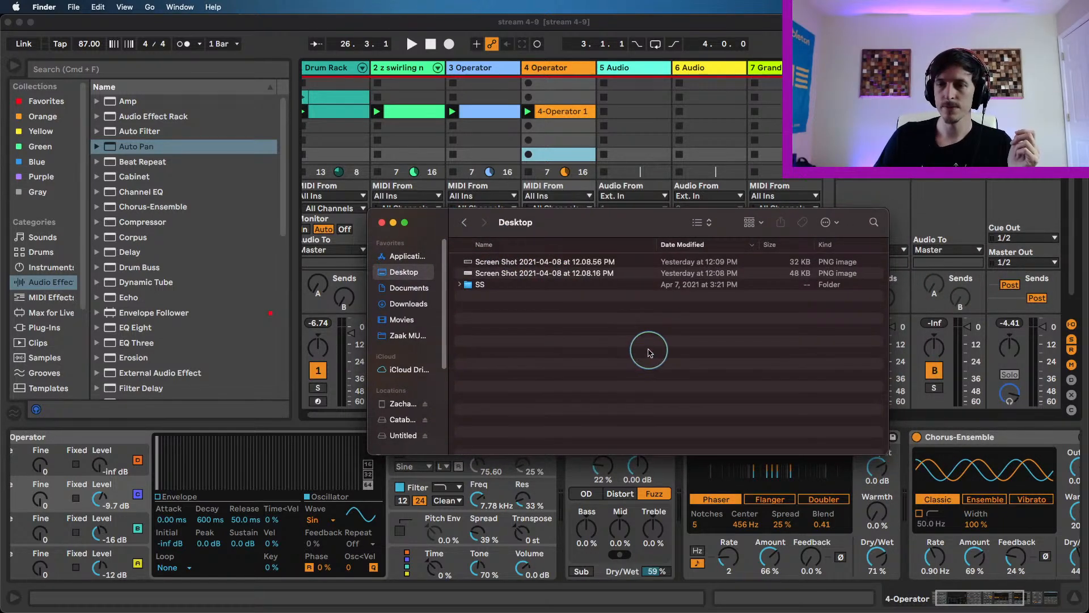
{"action": "key", "text": "super+shift+n"}
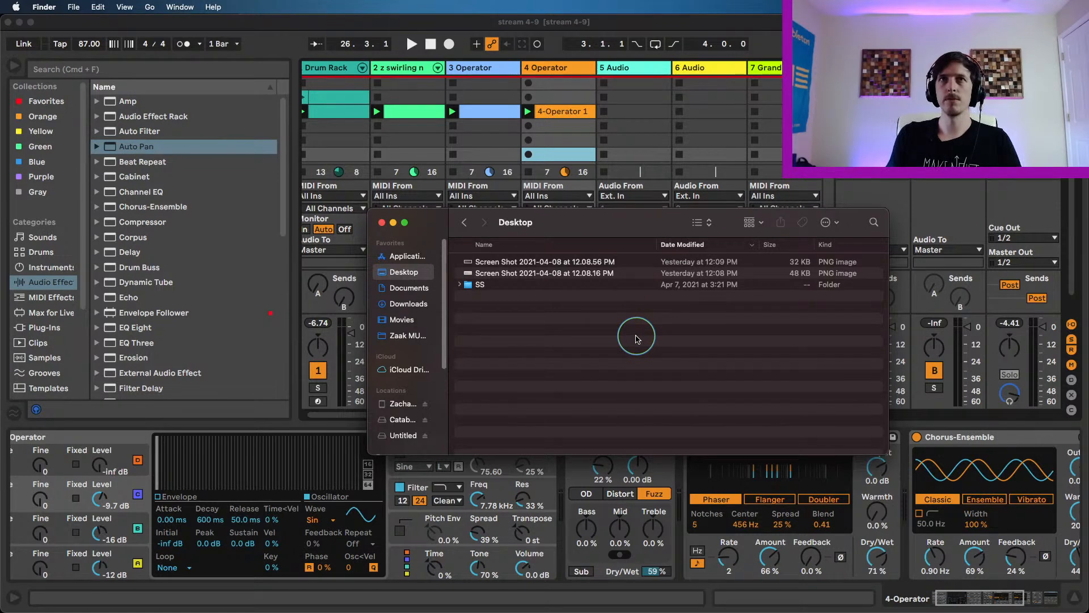
{"action": "type", "text": "Mu"}
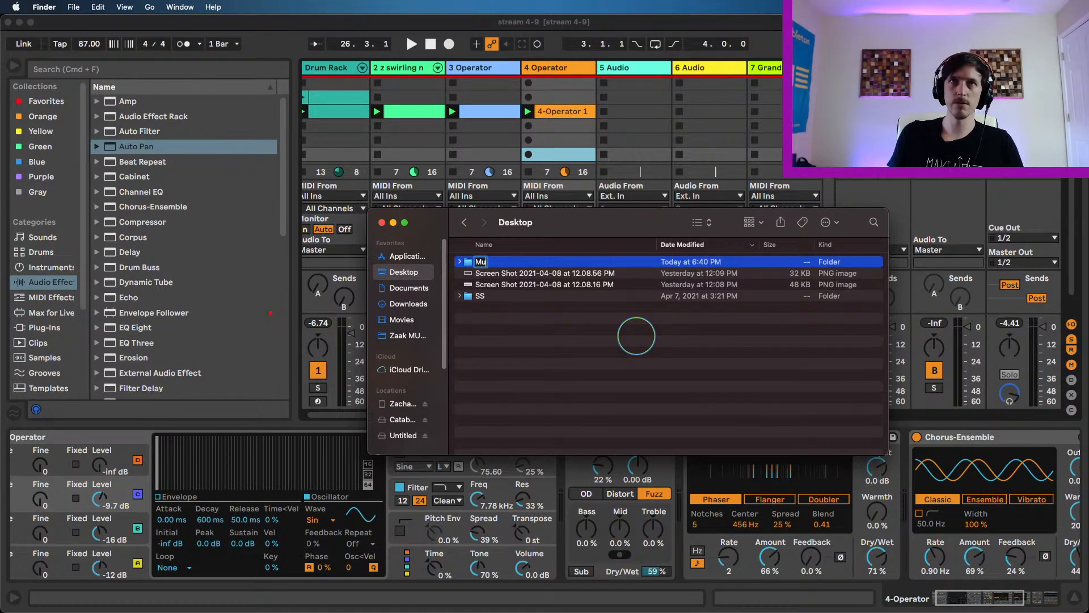
{"action": "type", "text": "sic"}
{"action": "key", "text": "Return"}
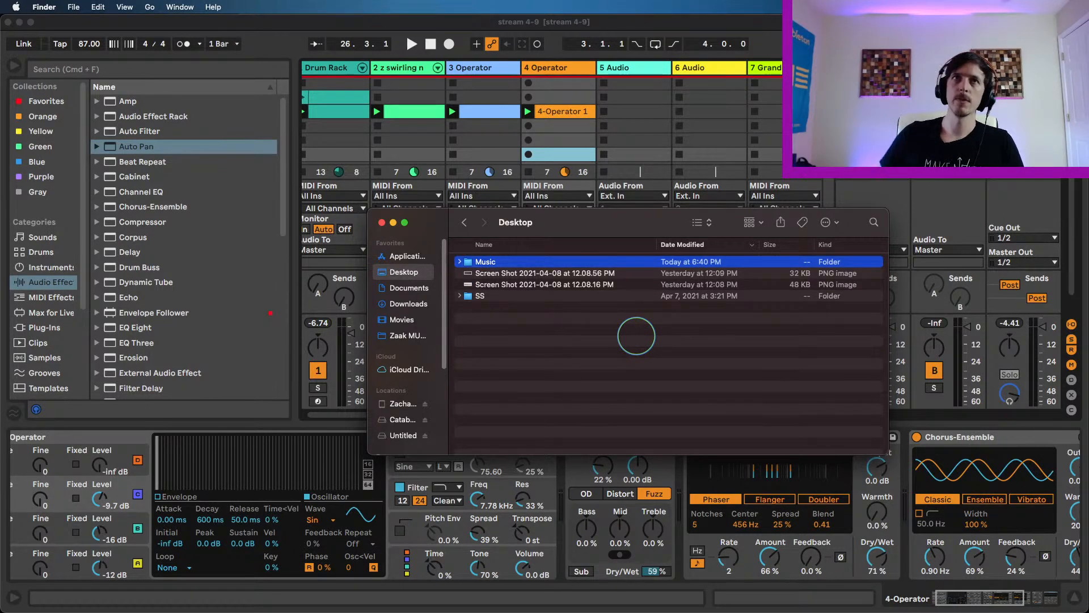
- Create a folder named "Sample Library" inside the Music folder
{"action": "double_click", "coordinate": [553, 263]}
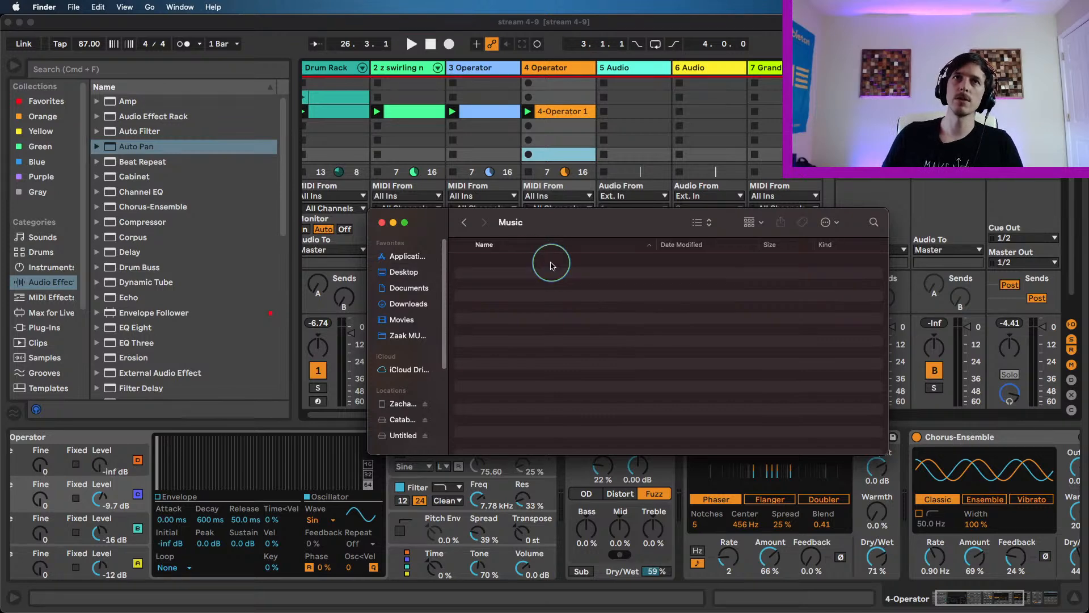
{"action": "key", "text": "super+shift+n"}
{"action": "type", "text": "Sma"}
{"action": "key", "text": "BackSpace"}
{"action": "key", "text": "BackSpace"}
{"action": "type", "text": "ample"}
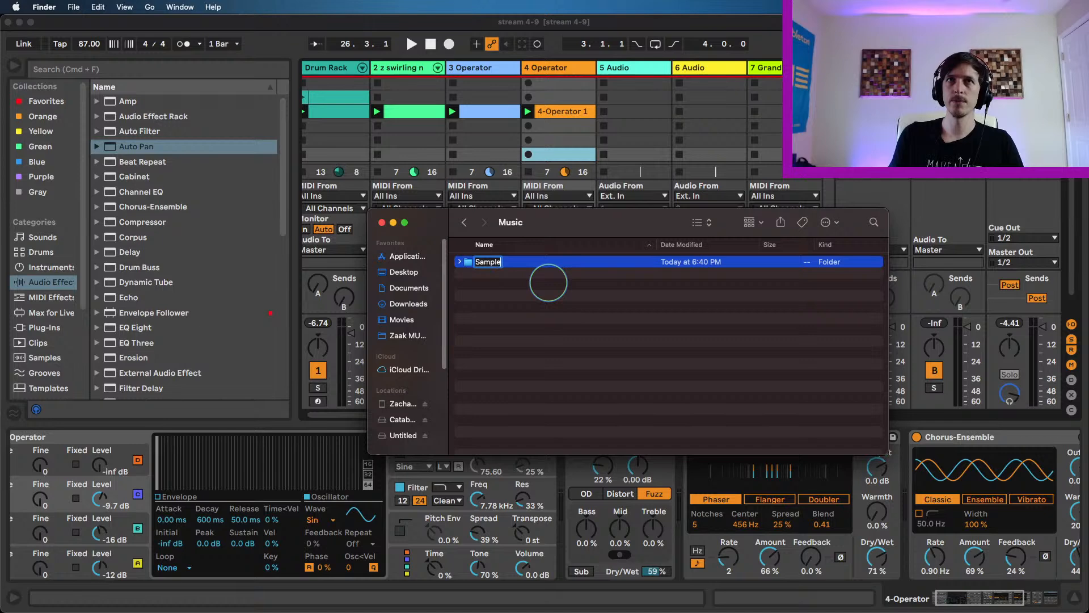
{"action": "type", "text": " Library"}
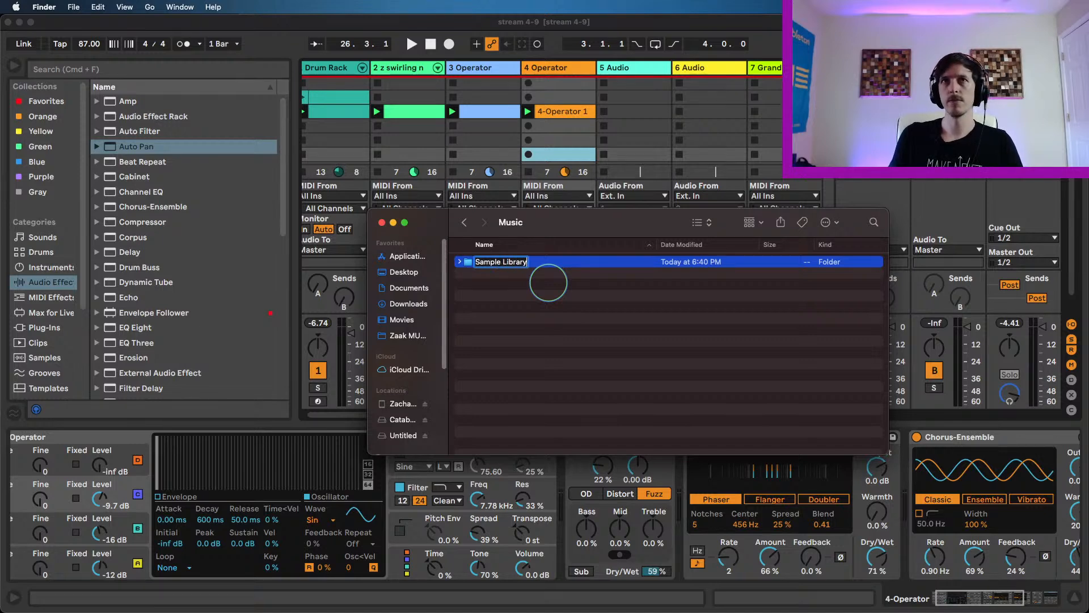
{"action": "key", "text": "Return"}
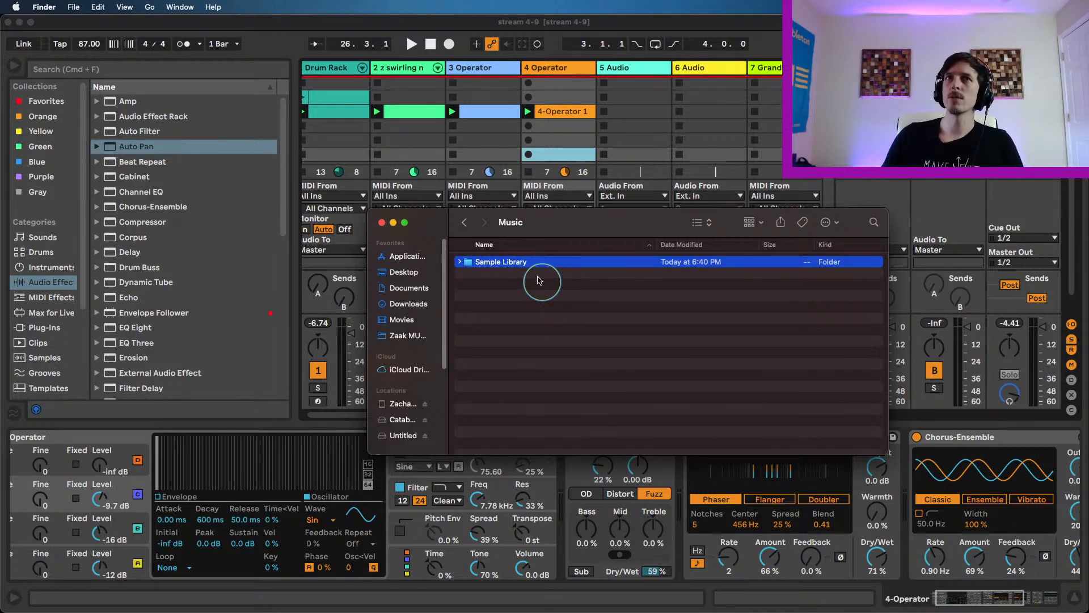
- Create a "Splice" folder inside Sample Library, then return to the Music folder and expand Sample Library
{"action": "double_click", "coordinate": [514, 263]}
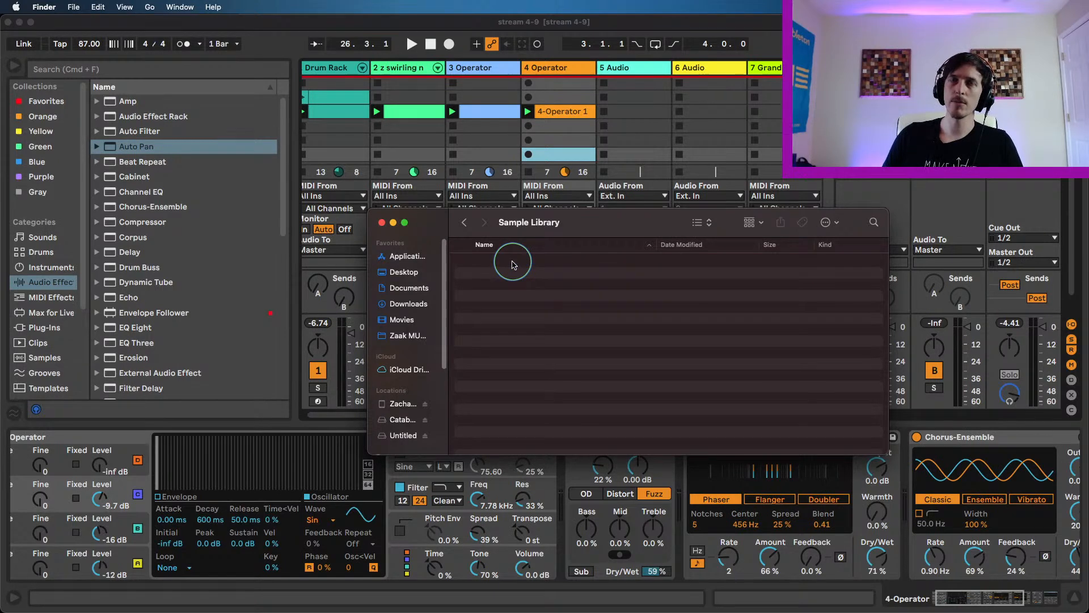
{"action": "key", "text": "shift+super+n"}
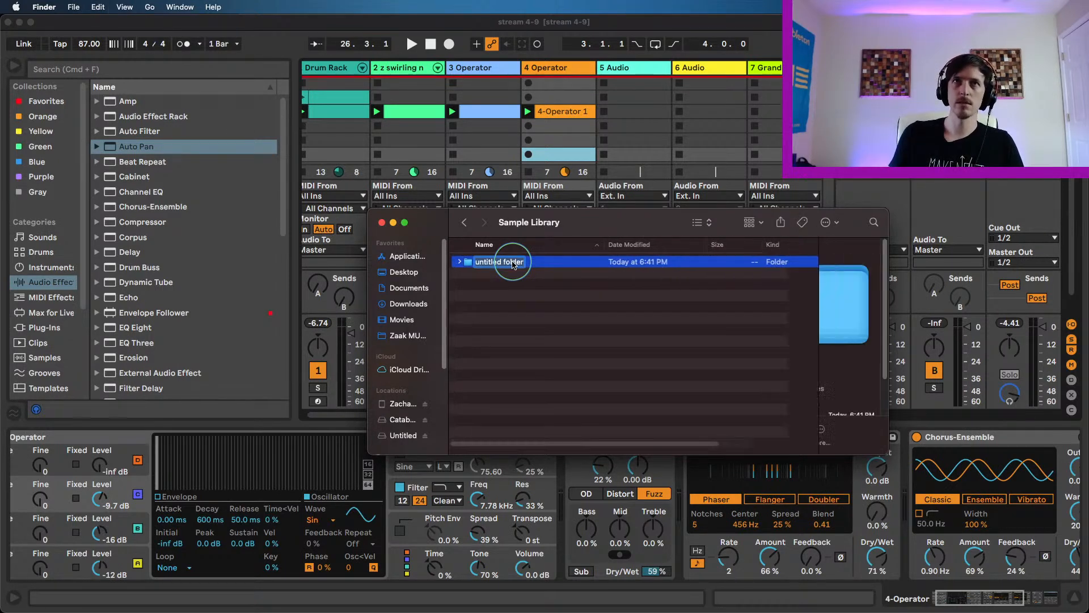
{"action": "type", "text": "Splice"}
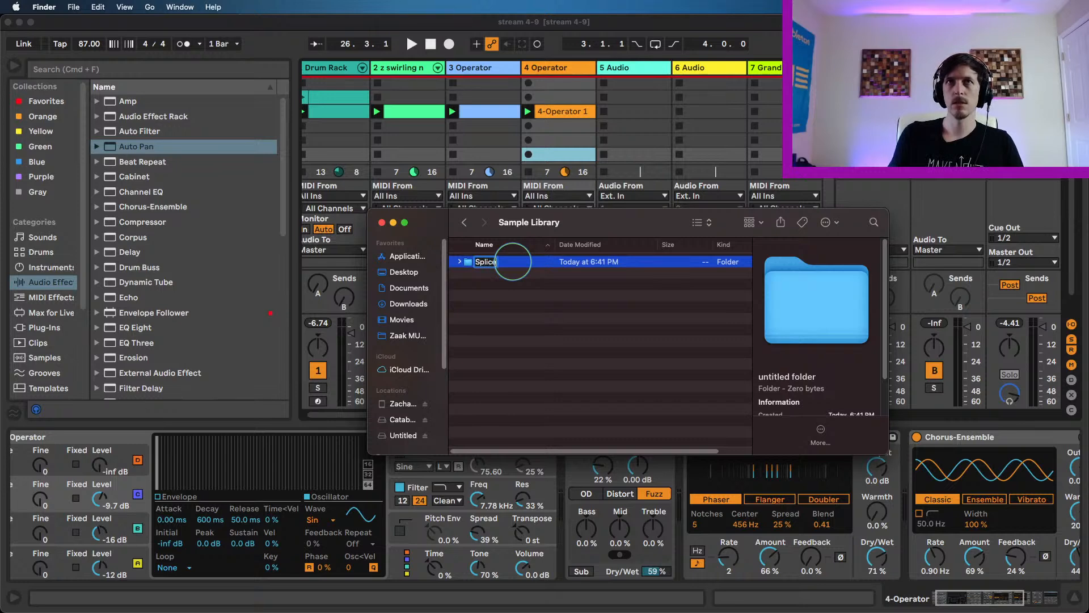
{"action": "key", "text": "Return"}
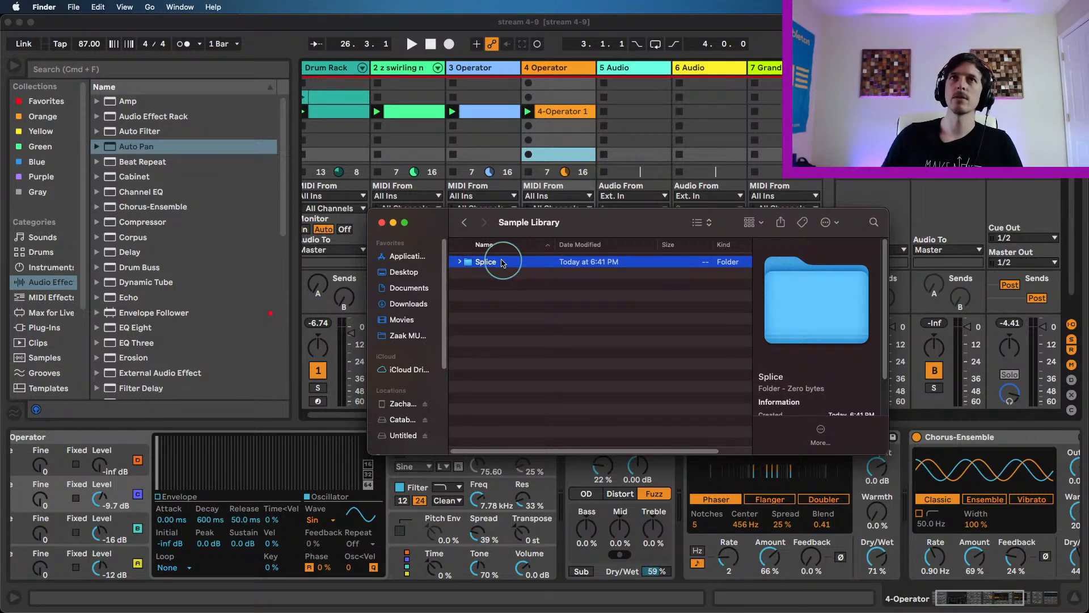
{"action": "left_click", "coordinate": [464, 222]}
{"action": "left_click", "coordinate": [460, 262]}
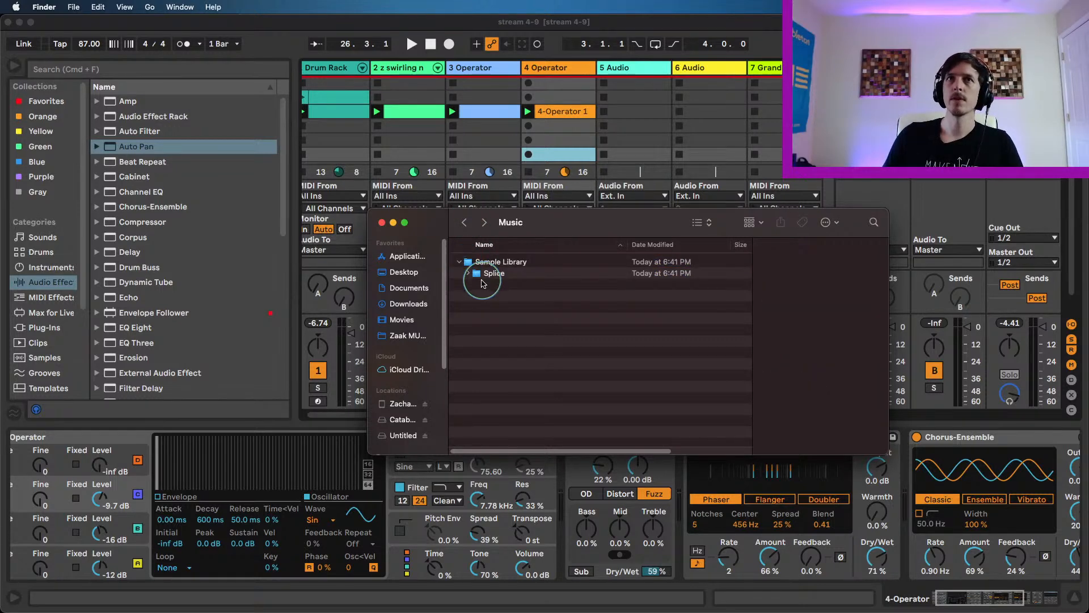
- Create a folder named "Live Packs" in the Music folder beside Sample Library
{"action": "left_click", "coordinate": [509, 264]}
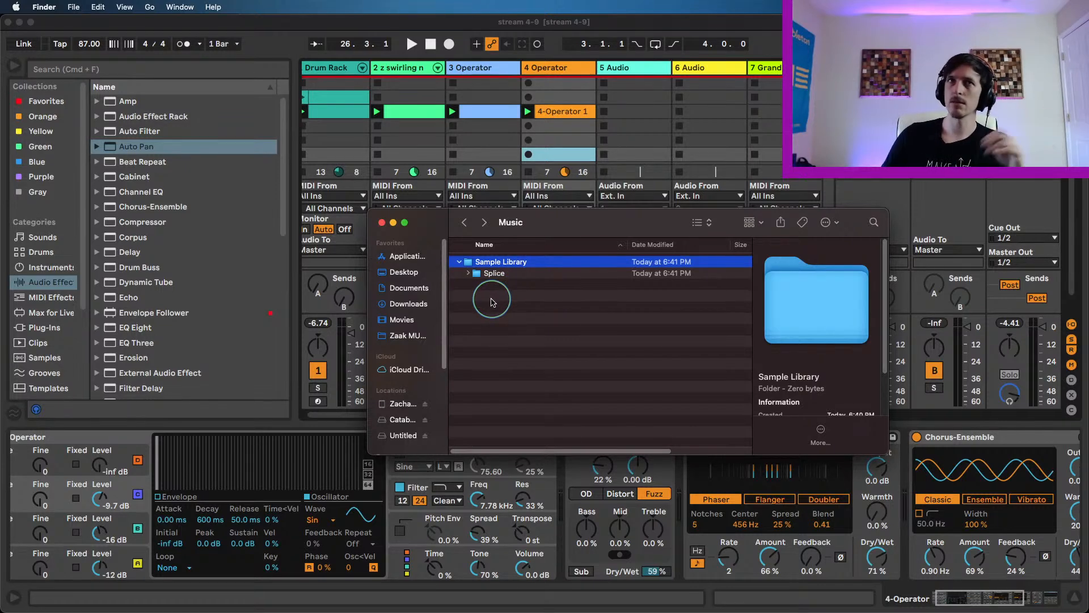
{"action": "key", "text": "super+shift+n"}
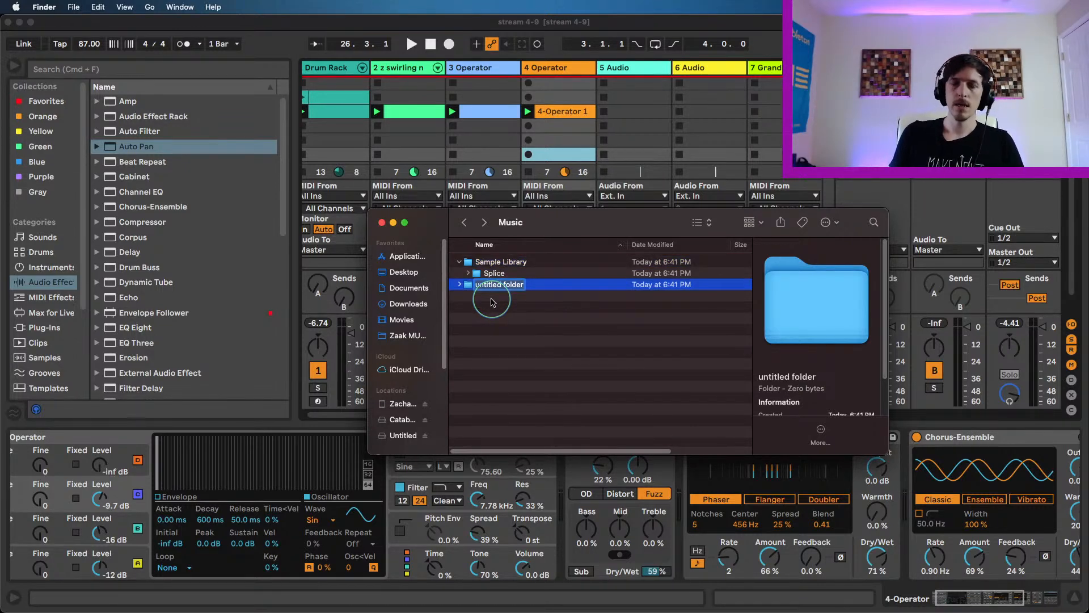
{"action": "type", "text": "Live Packs"}
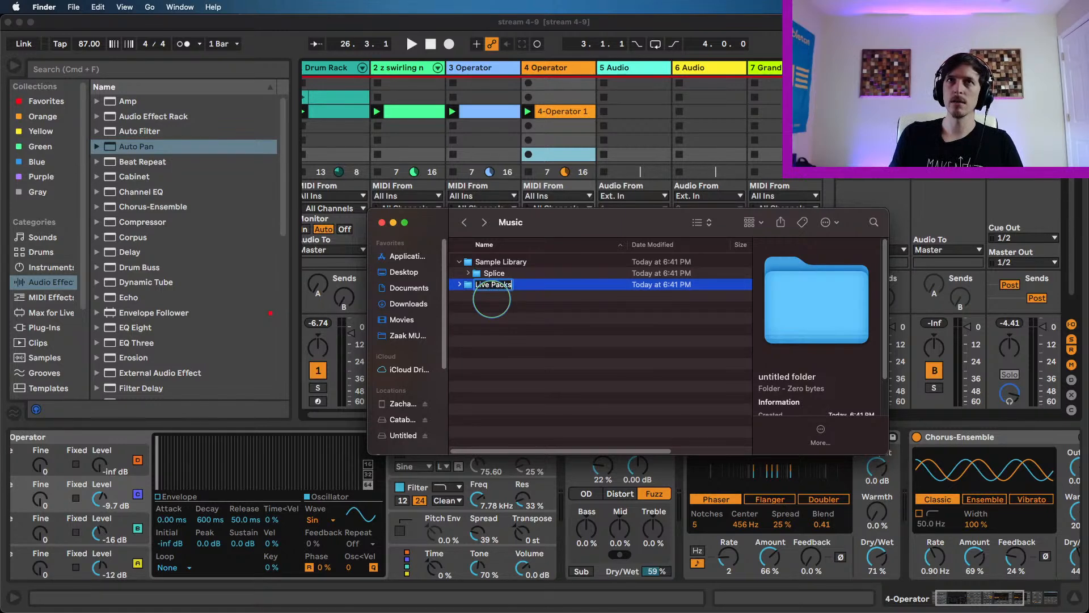
{"action": "key", "text": "Return"}
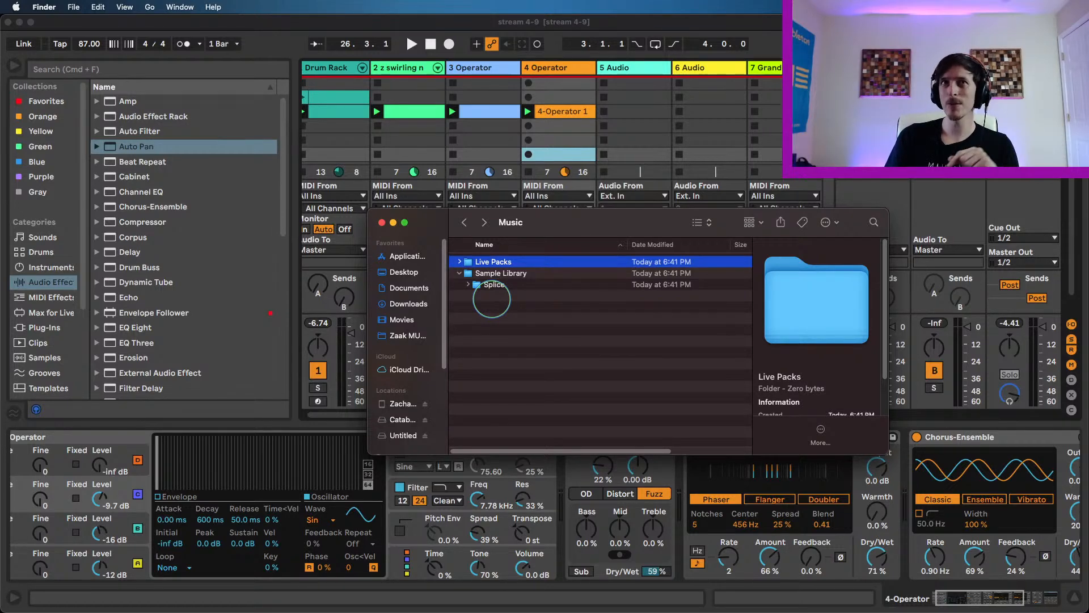
- Switch back to Ableton Live and review the project's missing, external and unused files in the file management view
{"action": "left_click", "coordinate": [244, 107]}
{"action": "left_click", "coordinate": [65, 6]}
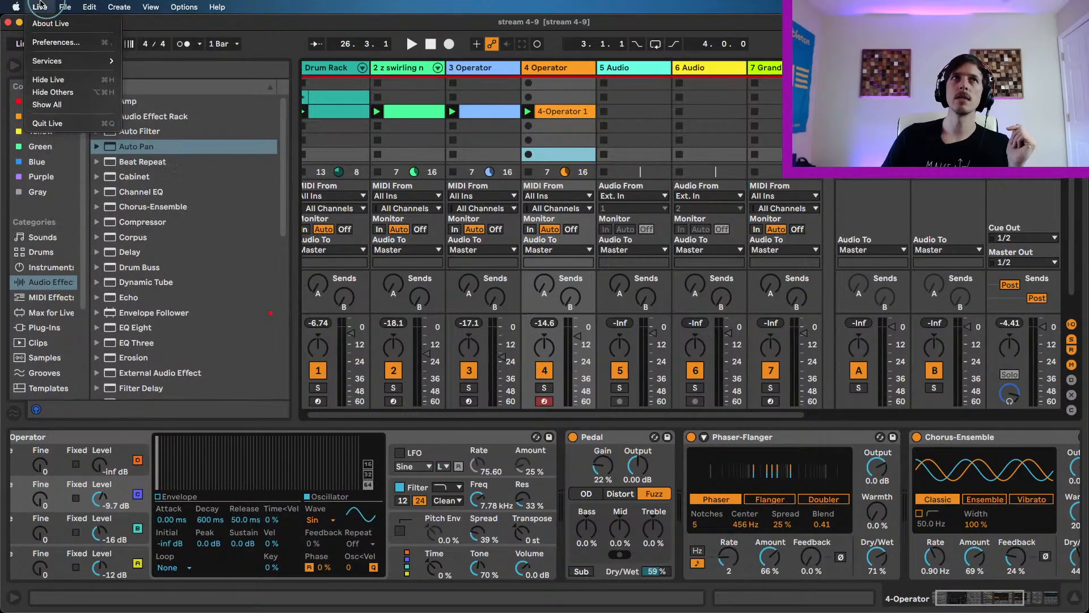
{"action": "mouse_move", "coordinate": [137, 3]}
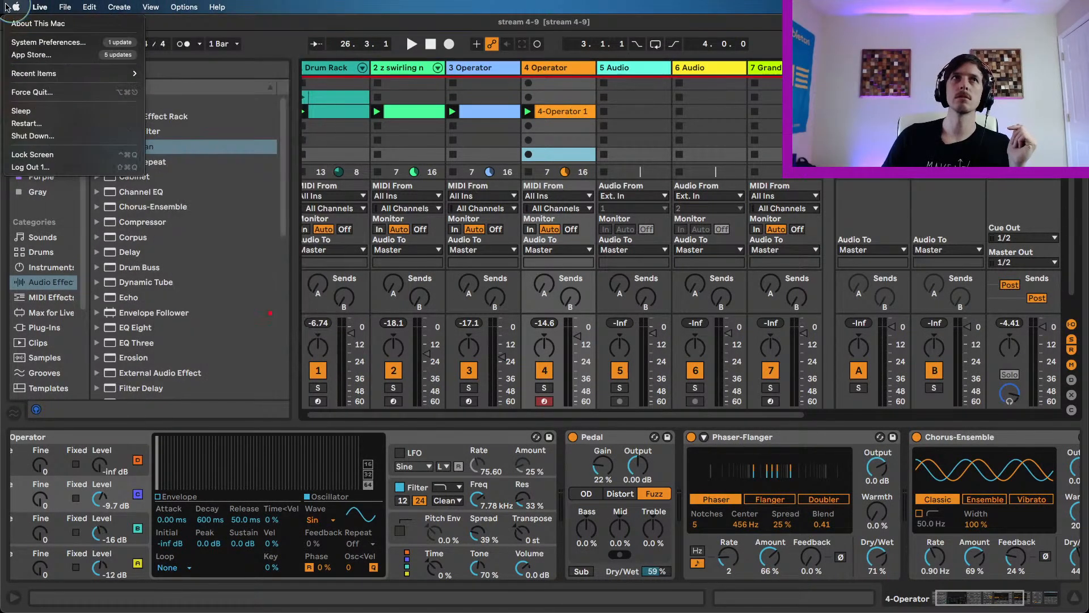
{"action": "mouse_move", "coordinate": [62, 5]}
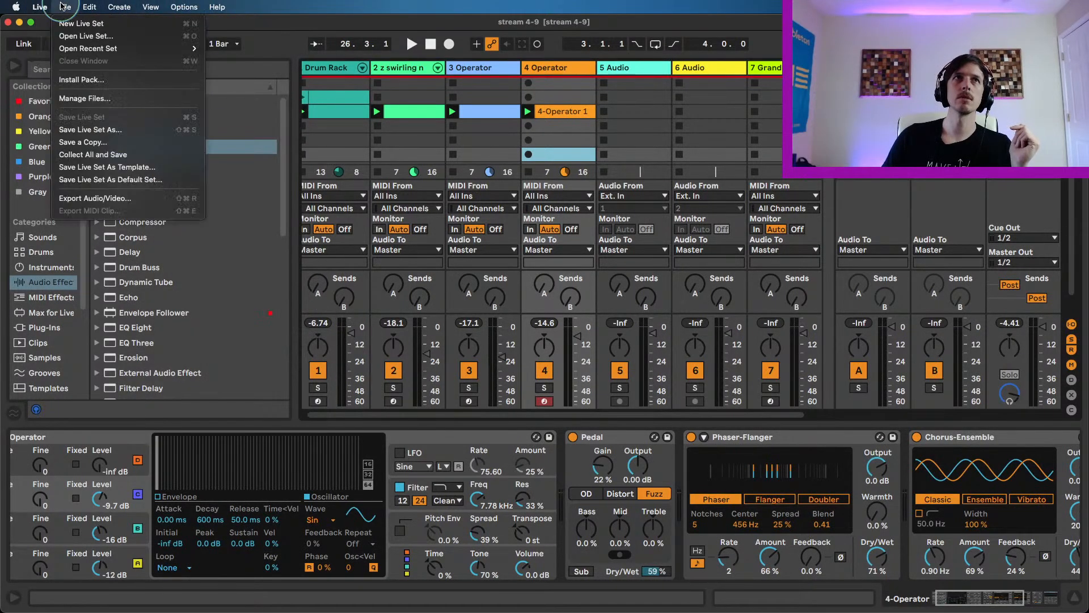
{"action": "left_click", "coordinate": [84, 98]}
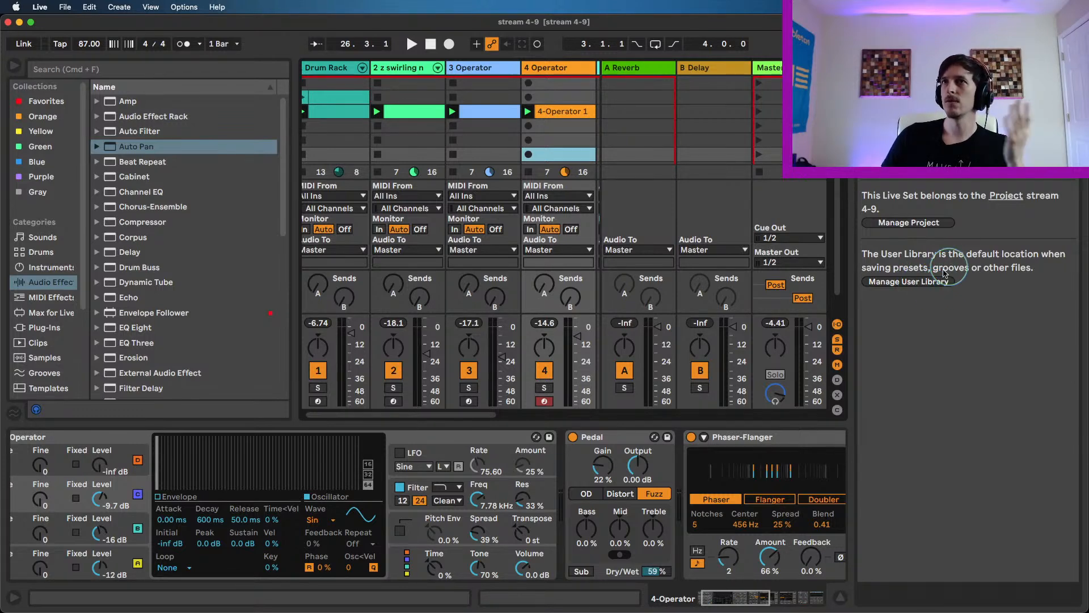
{"action": "left_click", "coordinate": [928, 226]}
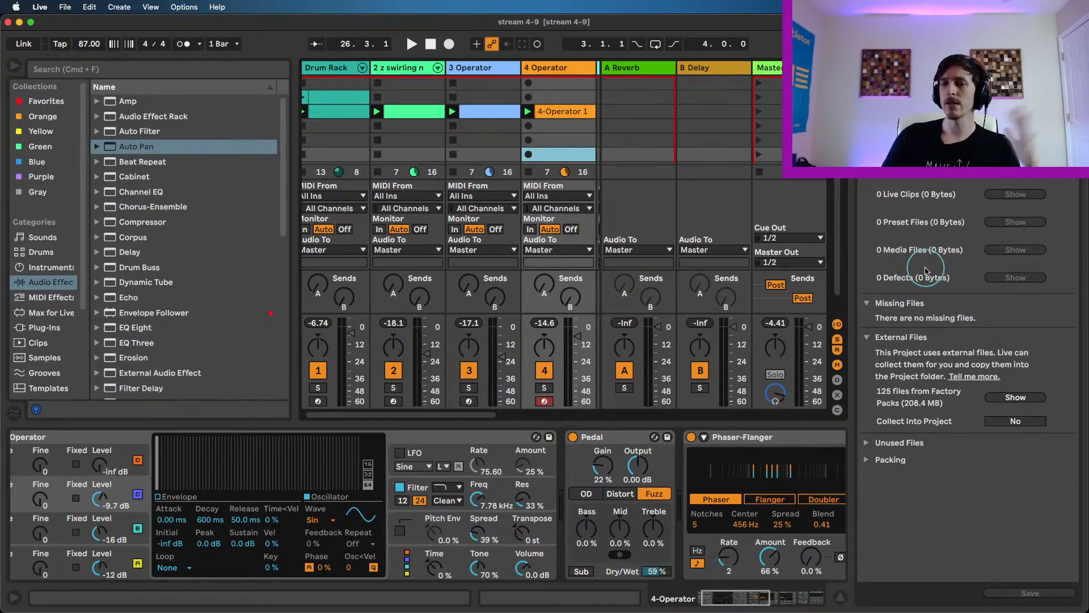
{"action": "left_click", "coordinate": [885, 443]}
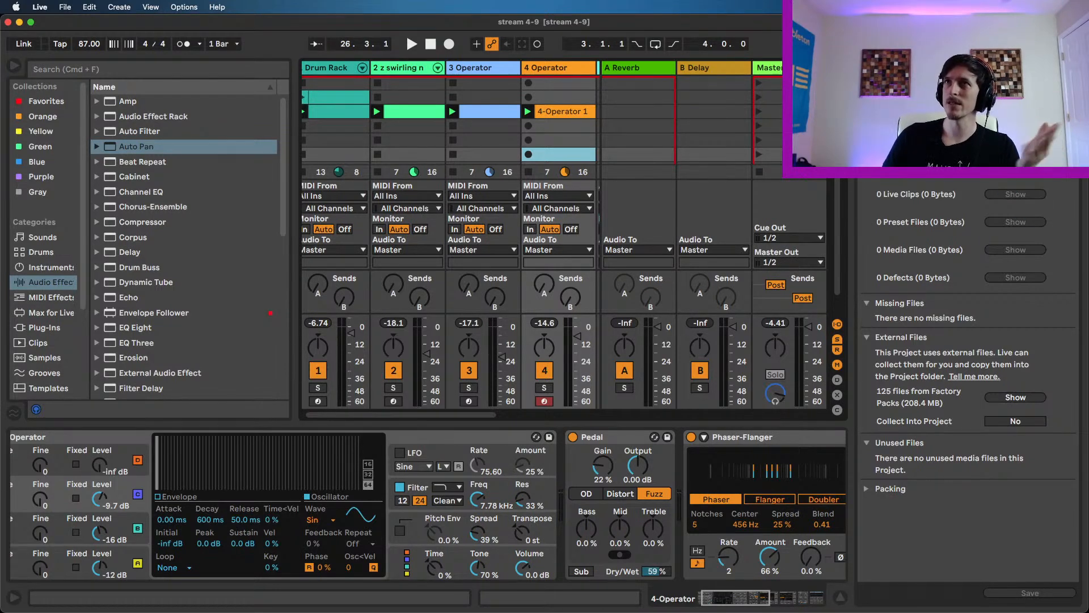
{"action": "left_click", "coordinate": [877, 69]}
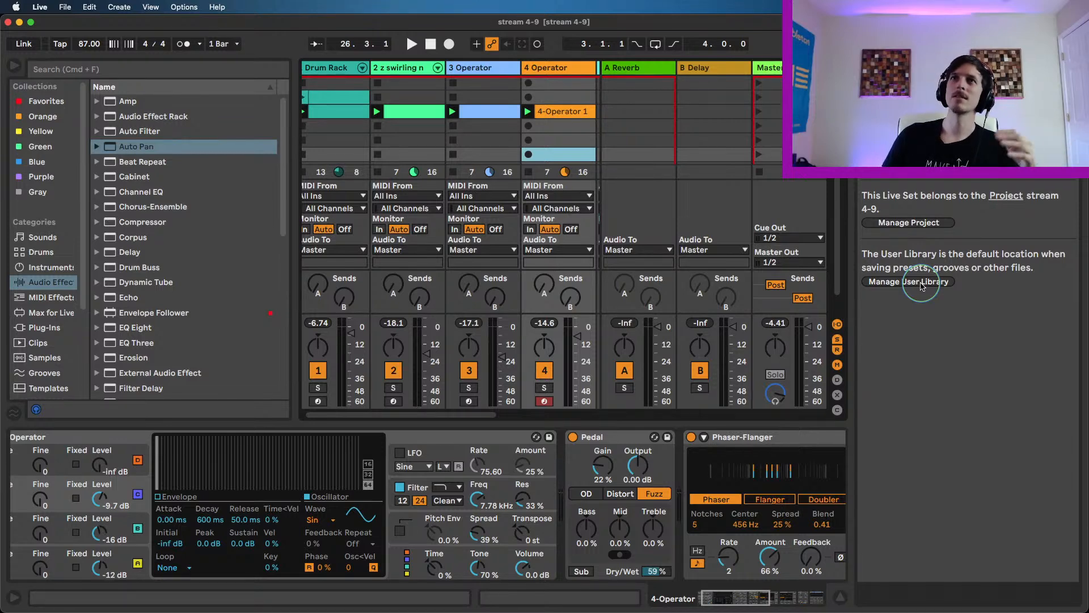
- Close the file management view, switch to Finder and create a "User Library" folder in the Music folder
{"action": "left_click", "coordinate": [1072, 68]}
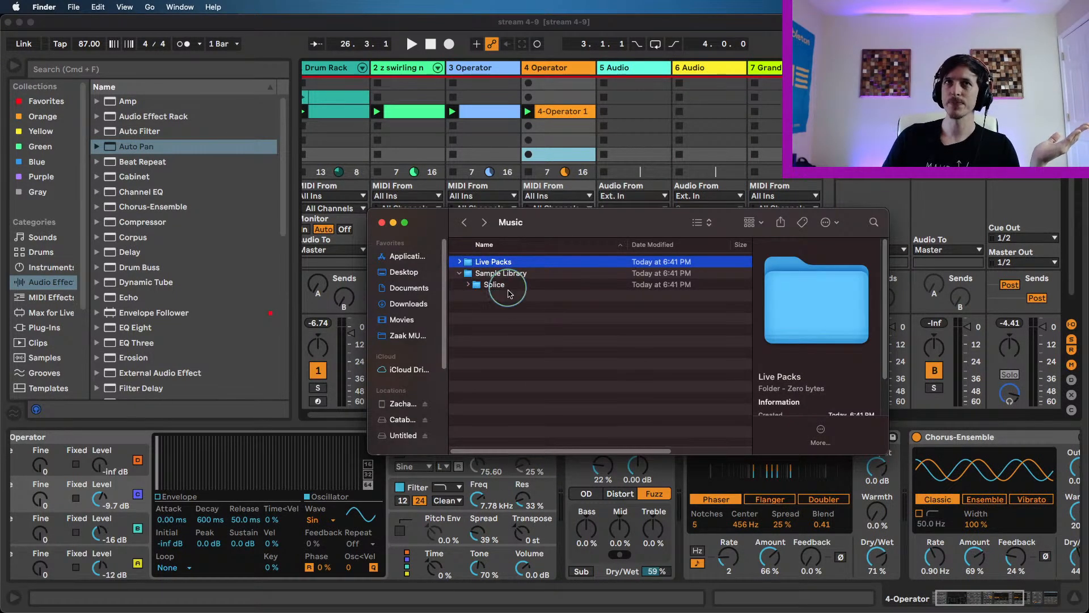
{"action": "key", "text": "shift+super+n"}
{"action": "type", "text": "User Librar"}
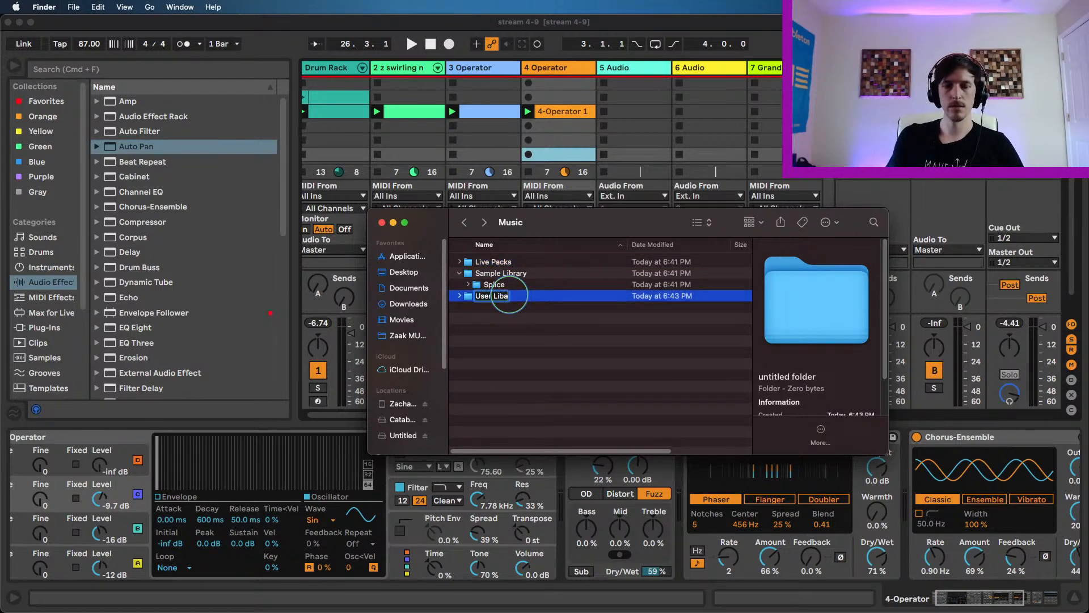
{"action": "type", "text": "y"}
{"action": "key", "text": "Return"}
- Create a folder named "DJ" in the Music folder
{"action": "key", "text": "shift+super+n"}
{"action": "type", "text": "DJ"}
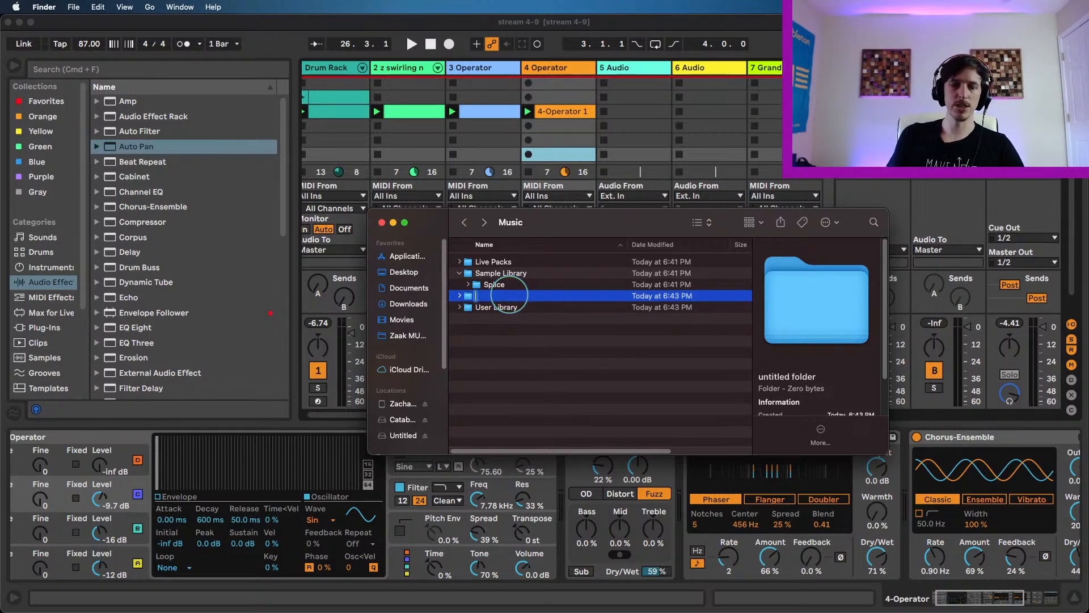
{"action": "key", "text": "Return"}
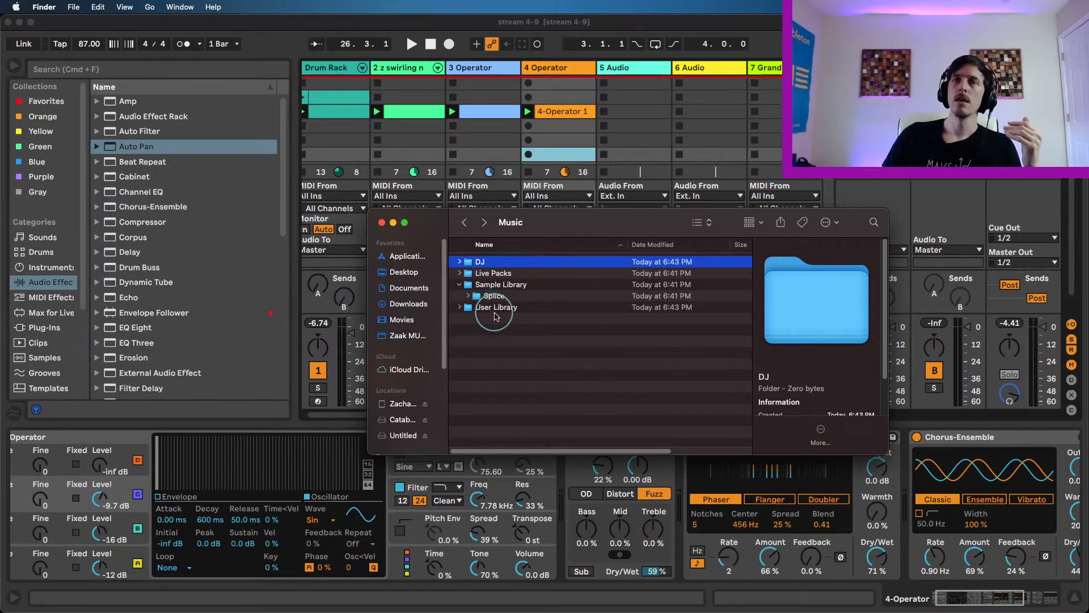
- Create a folder named "Live Projects" in the Music folder
{"action": "key", "text": "super+shift+n"}
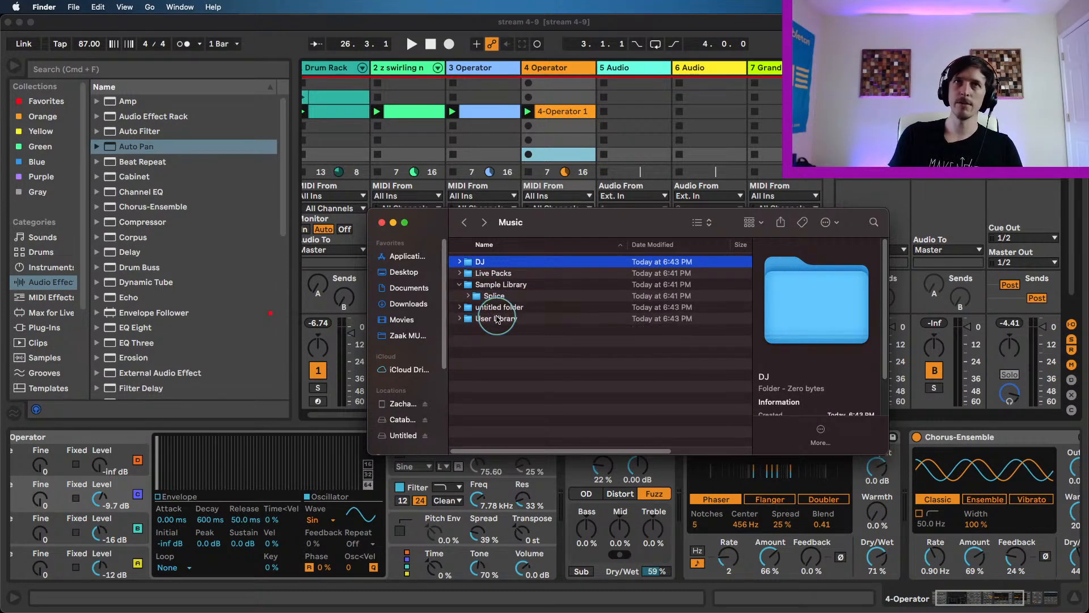
{"action": "type", "text": "Live Projects"}
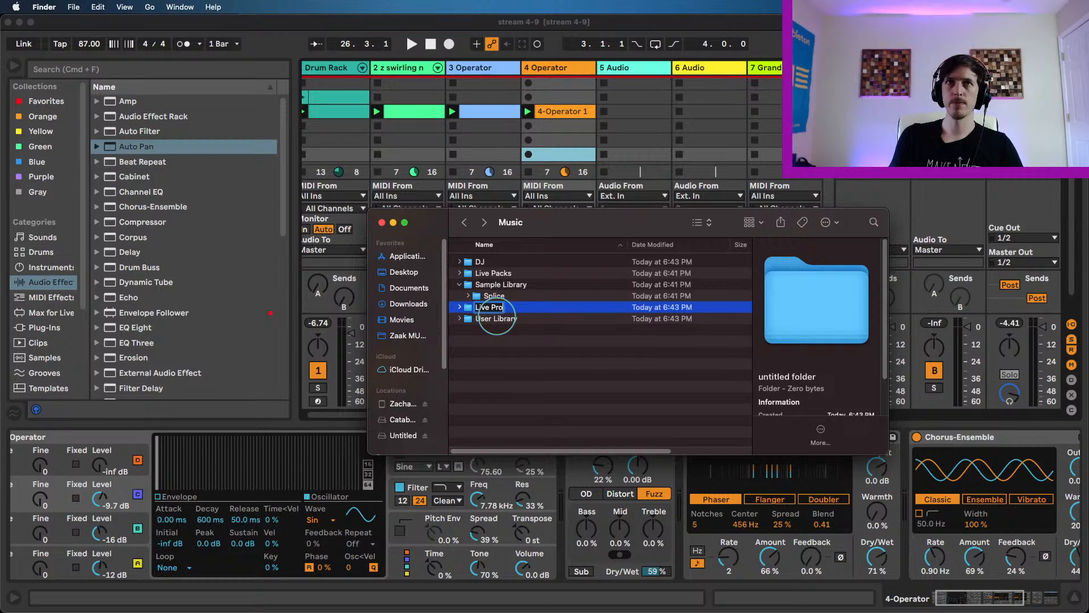
{"action": "key", "text": "Return"}
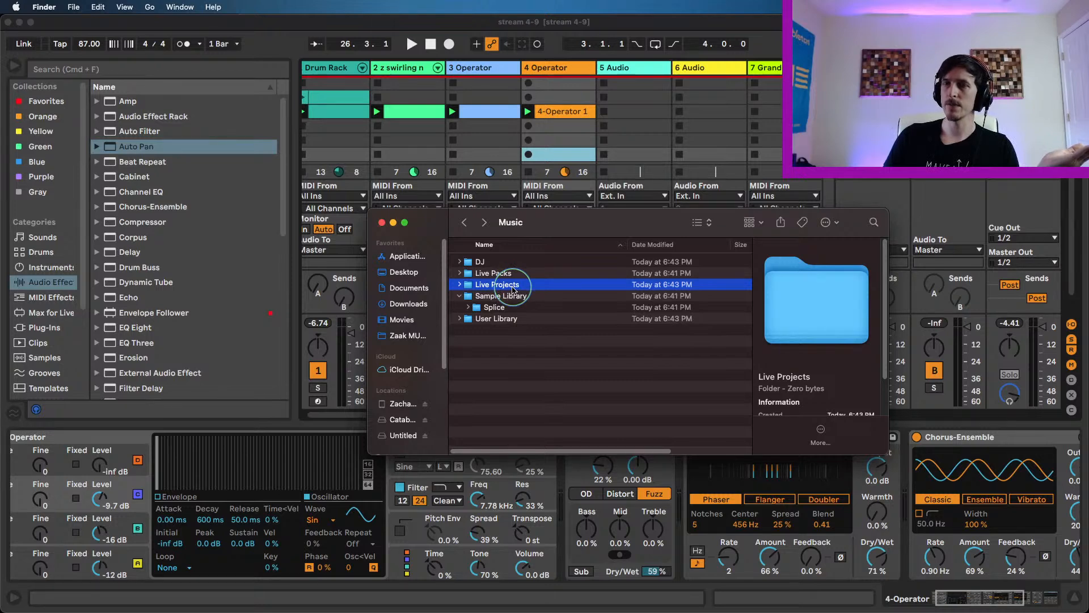
- Open the Live Projects folder and create a "Remixes" folder inside it
{"action": "key", "text": "Down"}
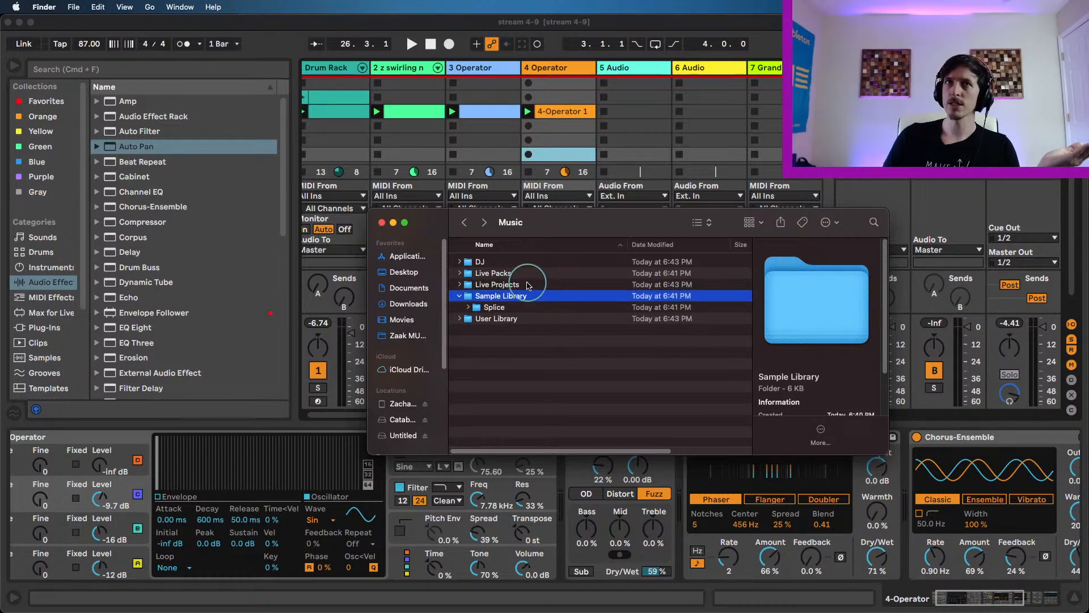
{"action": "double_click", "coordinate": [528, 285]}
{"action": "key", "text": "super+shift+n"}
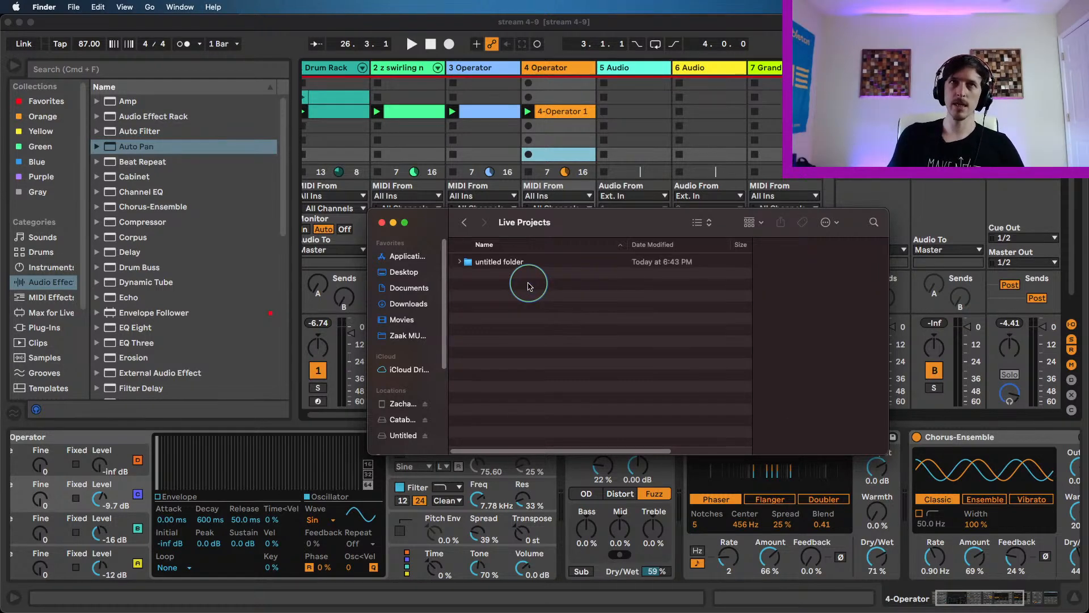
{"action": "type", "text": "Remixes"}
{"action": "key", "text": "Return"}
- Create a folder named "Collab" inside Live Projects
{"action": "key", "text": "super+shift+n"}
{"action": "type", "text": "Collab"}
{"action": "key", "text": "Return"}
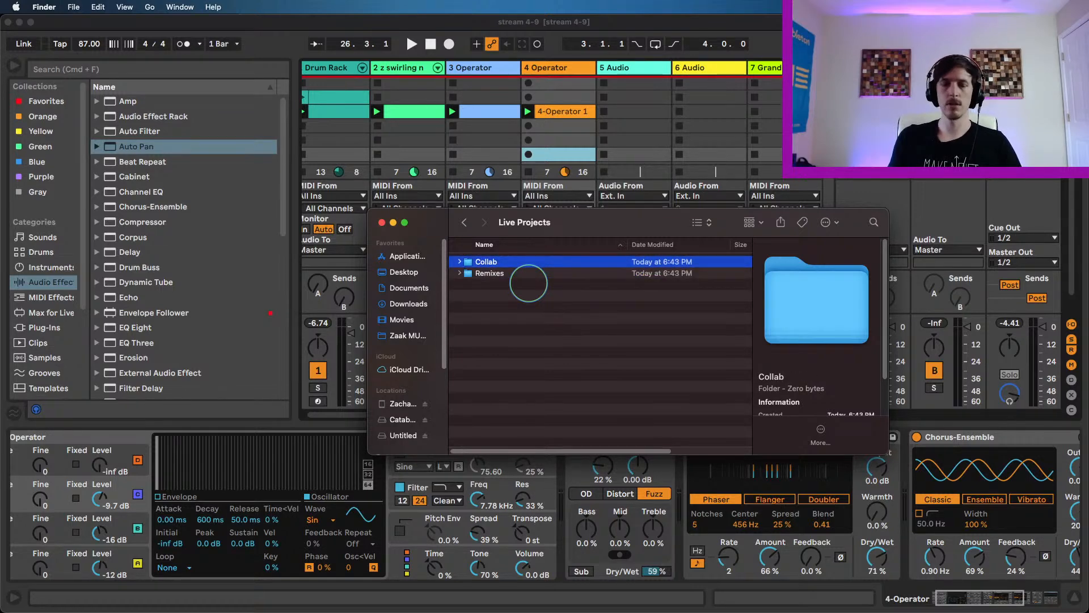
- Create a folder named "For Hire" inside Live Projects
{"action": "key", "text": "super+shift+n"}
{"action": "type", "text": "FOR"}
{"action": "key", "text": "BackSpace"}
{"action": "key", "text": "BackSpace"}
{"action": "type", "text": "or Hire"}
{"action": "key", "text": "Return"}
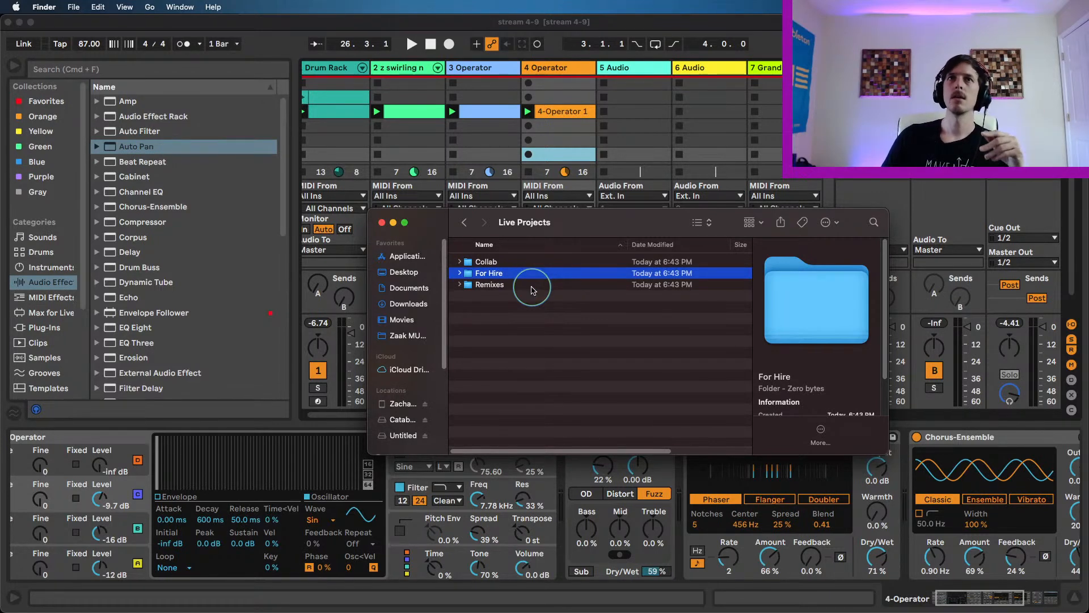
- Create a folder named "Albums" inside Live Projects
{"action": "left_click", "coordinate": [532, 287]}
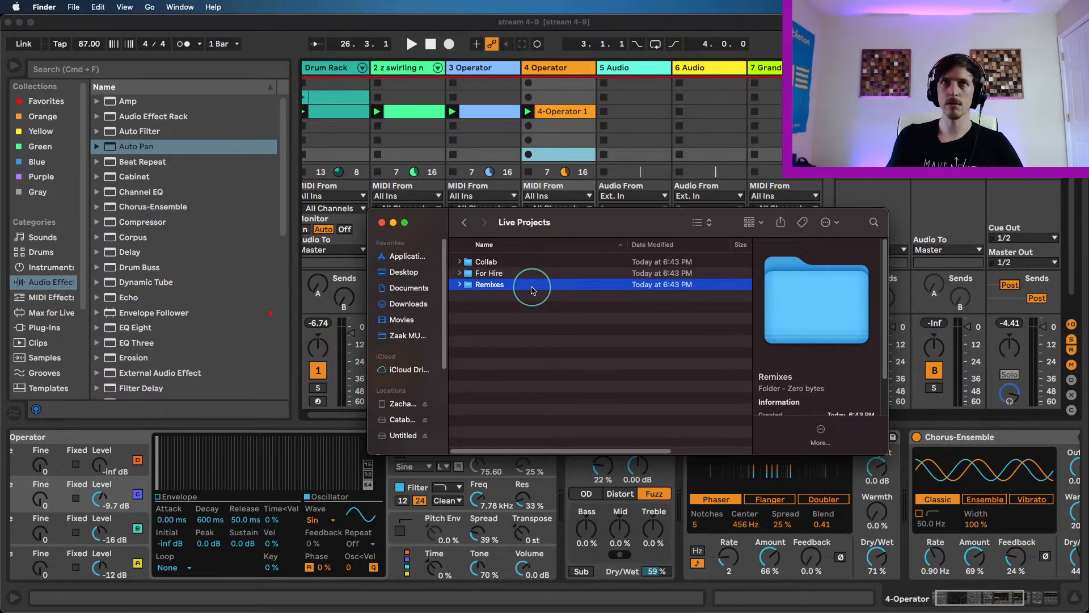
{"action": "key", "text": "super+shift+n"}
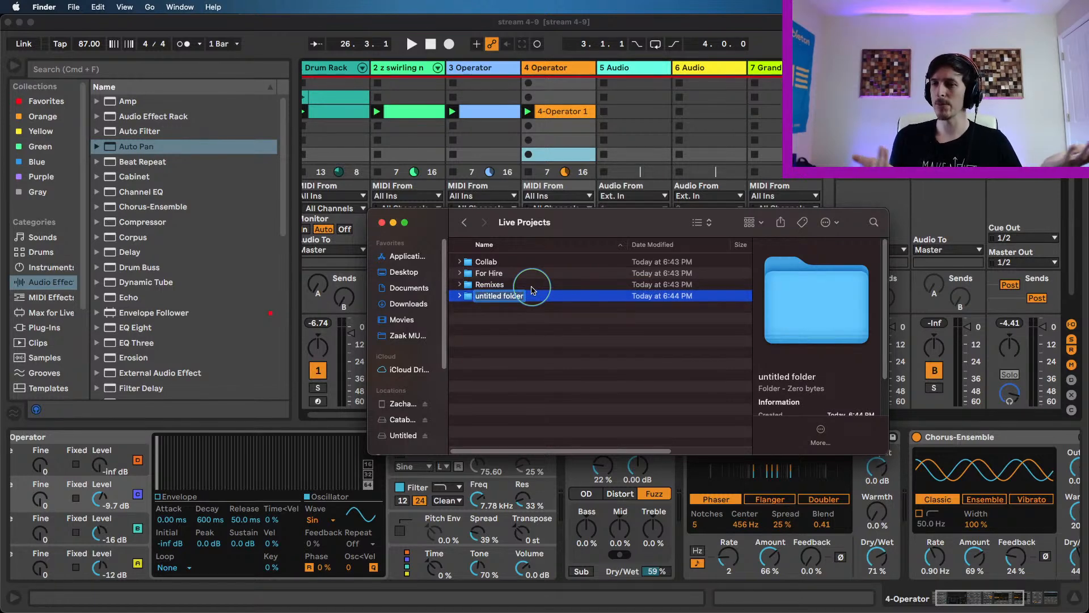
{"action": "type", "text": "Albums"}
{"action": "key", "text": "Return"}
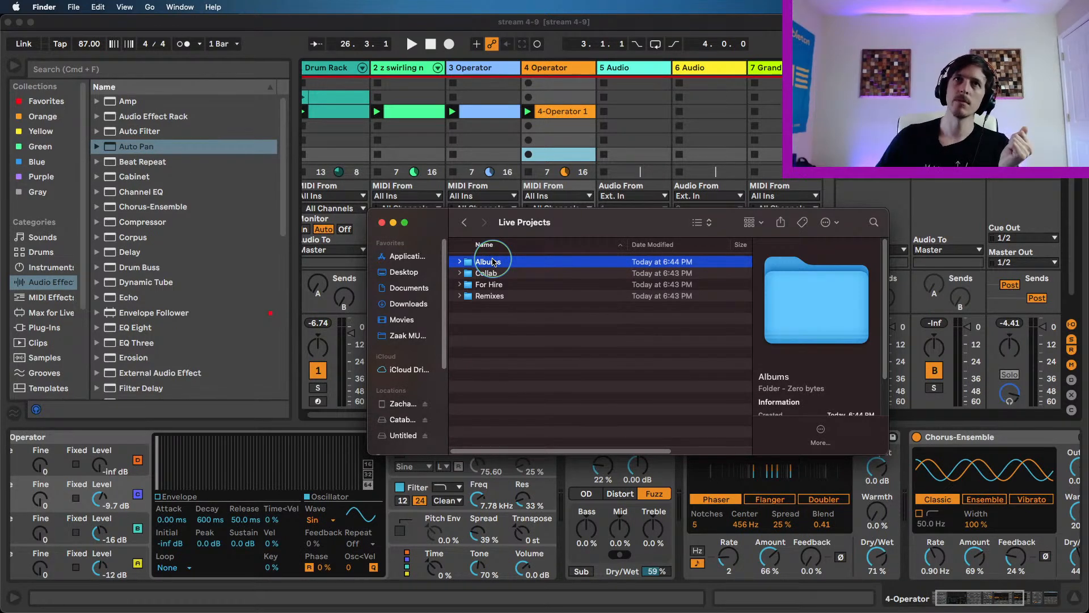
- Return to the Music folder and expand the Live Packs and Live Projects folders
{"action": "left_click", "coordinate": [464, 221]}
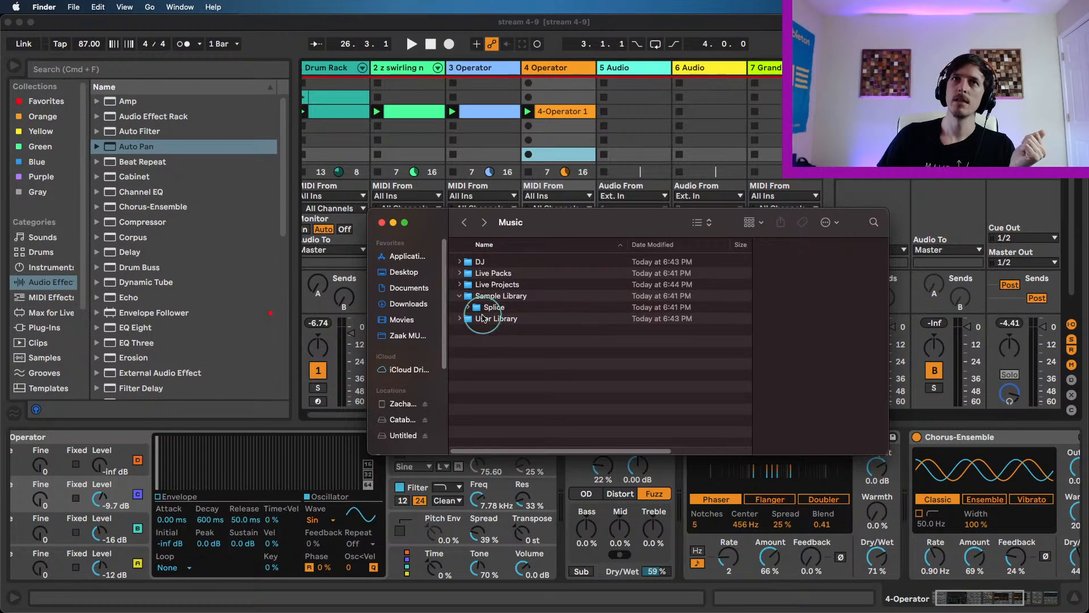
{"action": "left_click", "coordinate": [459, 274]}
{"action": "left_click", "coordinate": [459, 284]}
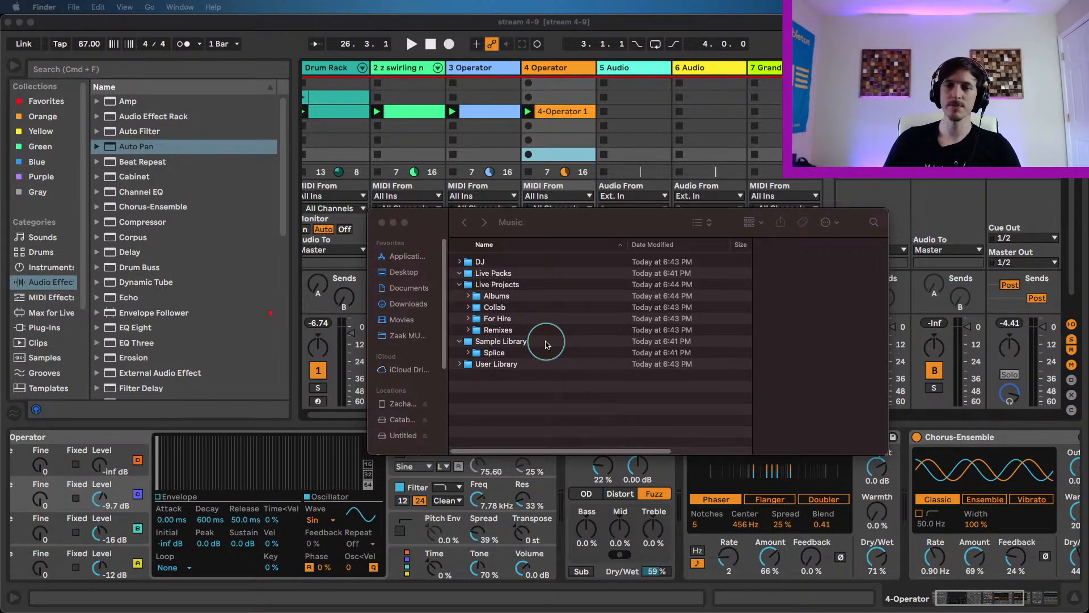
- Create a folder named "Live Performance" in the Music folder and leave it selected
{"action": "left_click", "coordinate": [572, 323]}
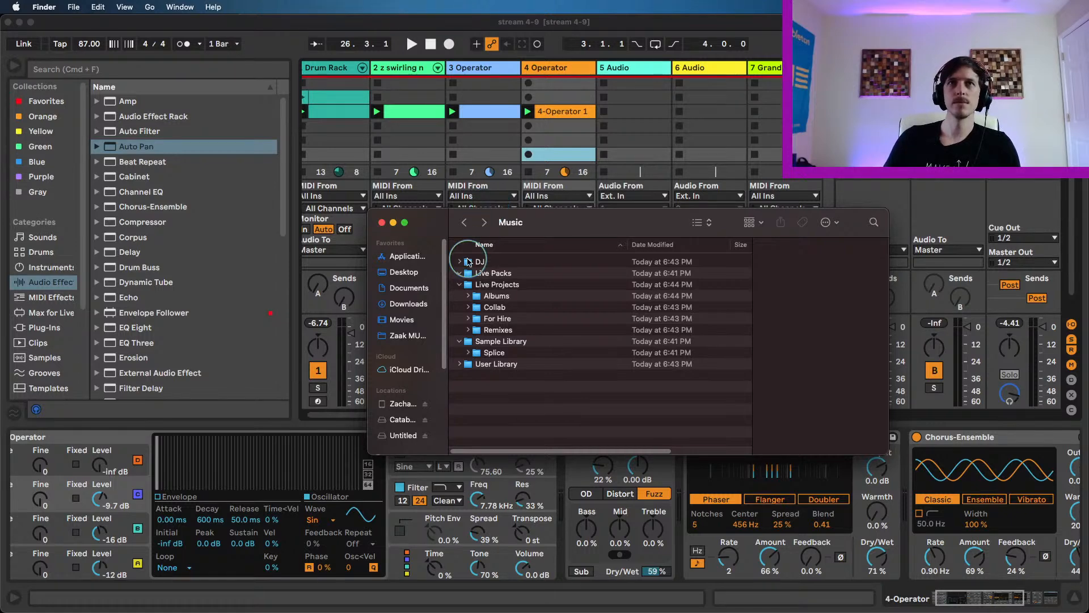
{"action": "left_click", "coordinate": [459, 285]}
{"action": "left_click", "coordinate": [460, 285]}
{"action": "left_click", "coordinate": [512, 284]}
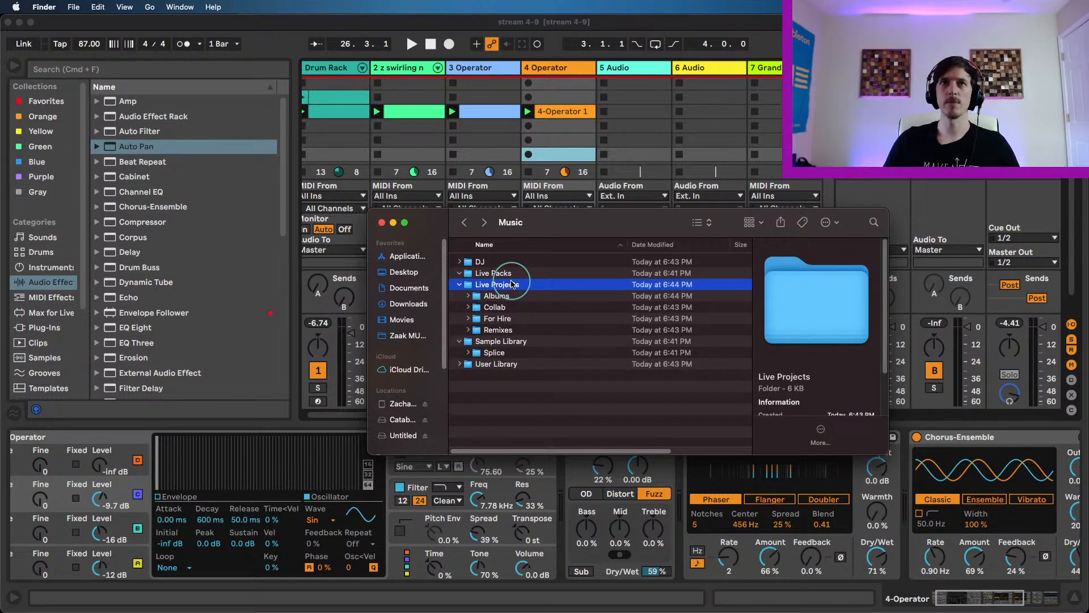
{"action": "key", "text": "shift+super+n"}
{"action": "type", "text": "L"}
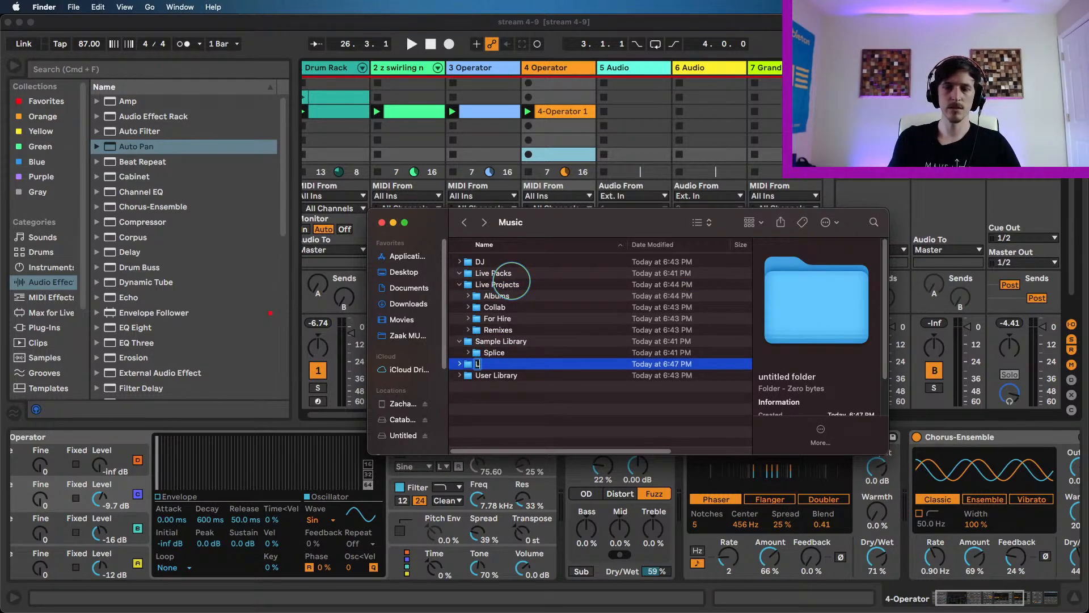
{"action": "type", "text": "ive Performance"}
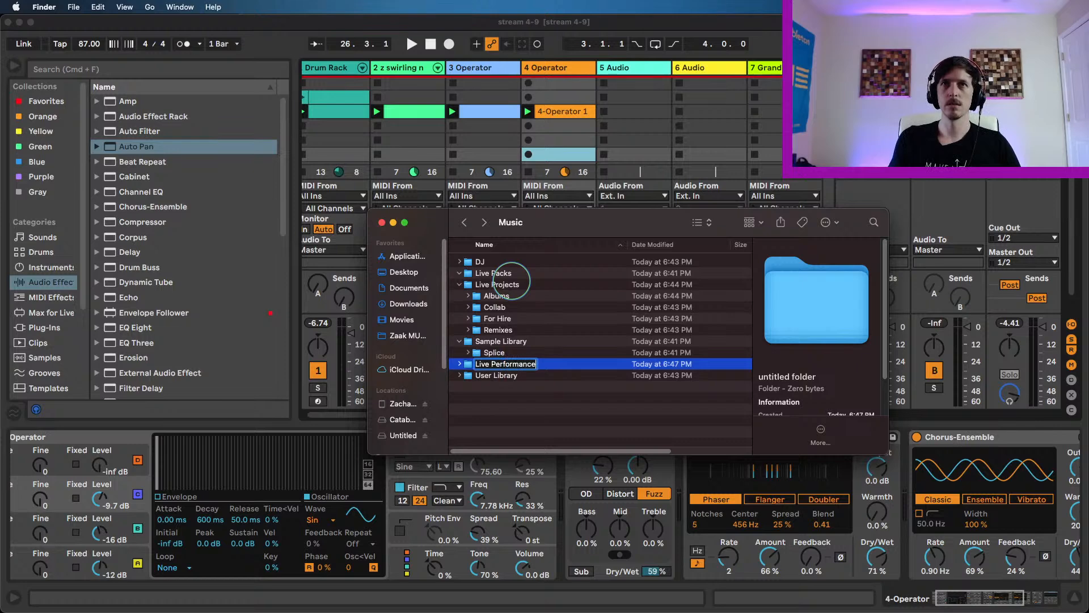
{"action": "key", "text": "Return"}
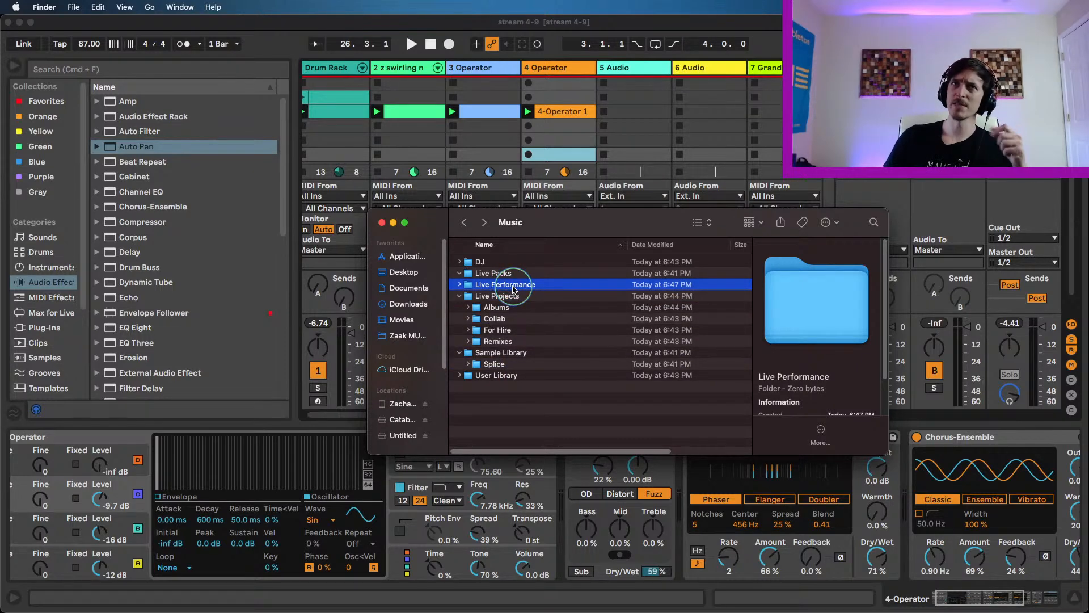
{"action": "left_click", "coordinate": [480, 262]}
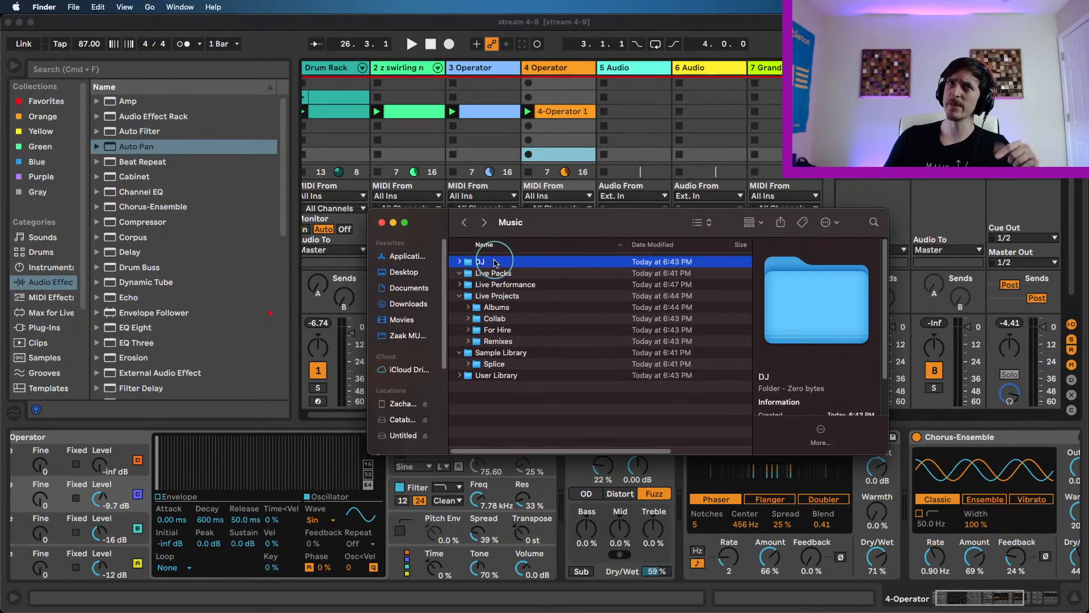
{"action": "left_click", "coordinate": [509, 286]}
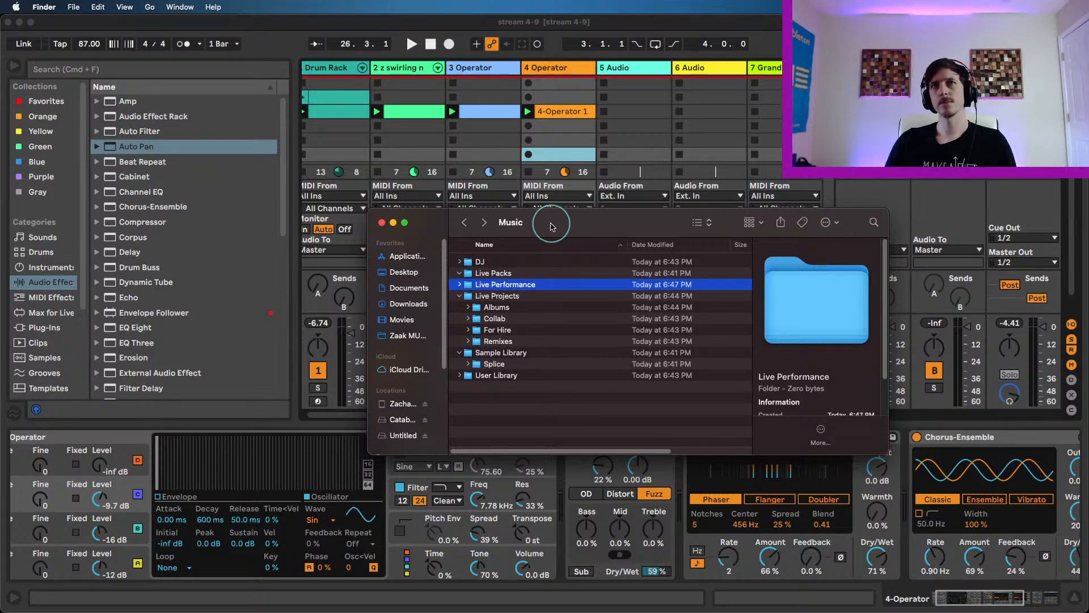
- Switch back to Ableton Live, show track 4's device chain and turn off its Auto Pan effect
{"action": "left_click", "coordinate": [567, 116]}
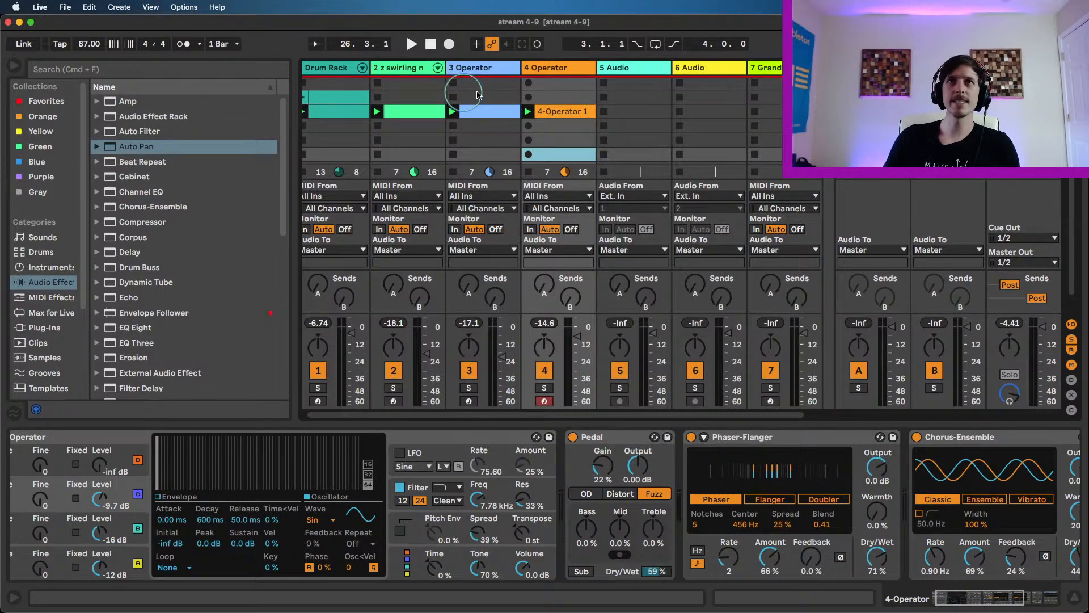
{"action": "left_click", "coordinate": [561, 113]}
{"action": "left_click", "coordinate": [559, 71]}
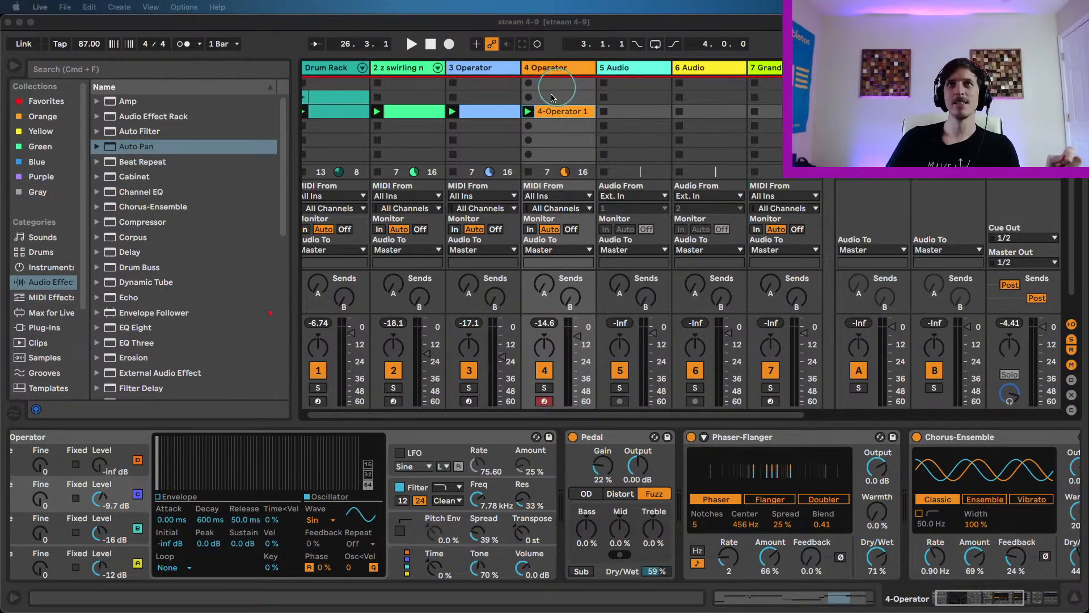
{"action": "left_click", "coordinate": [559, 112]}
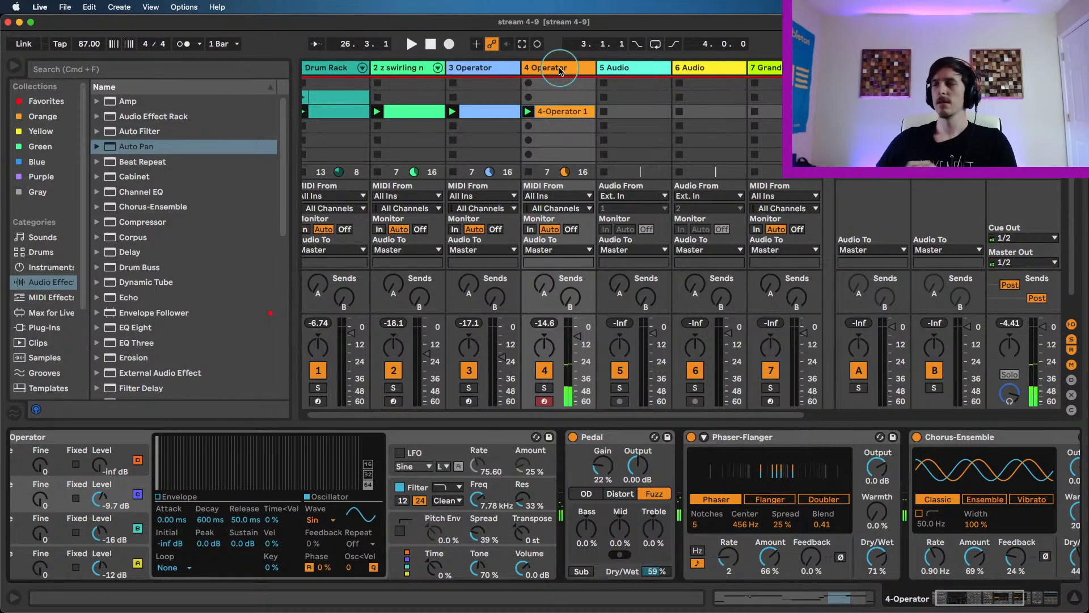
{"action": "left_click", "coordinate": [990, 601]}
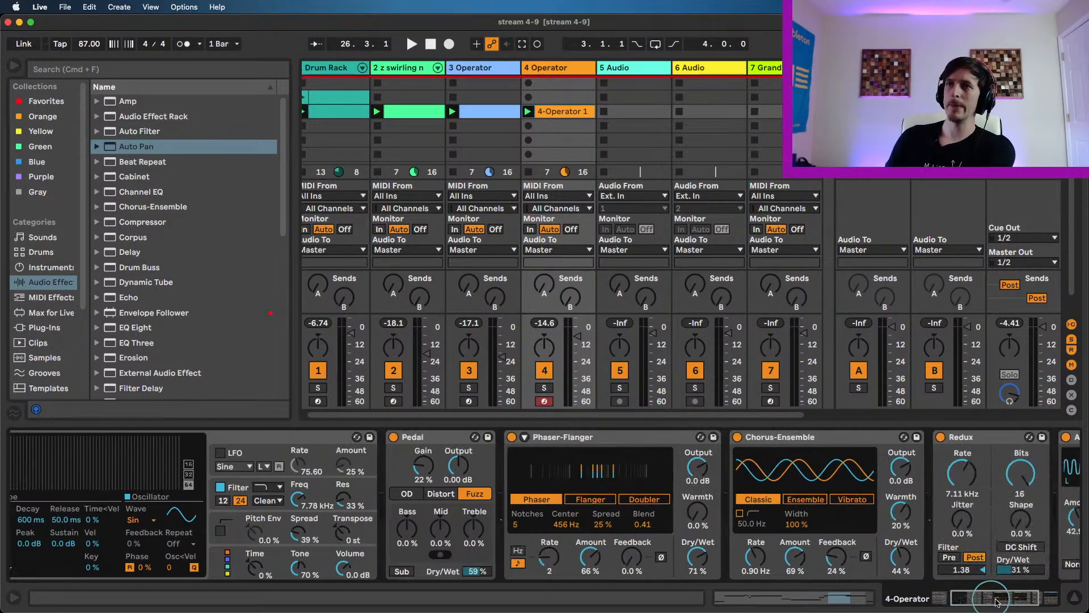
{"action": "left_click", "coordinate": [838, 437]}
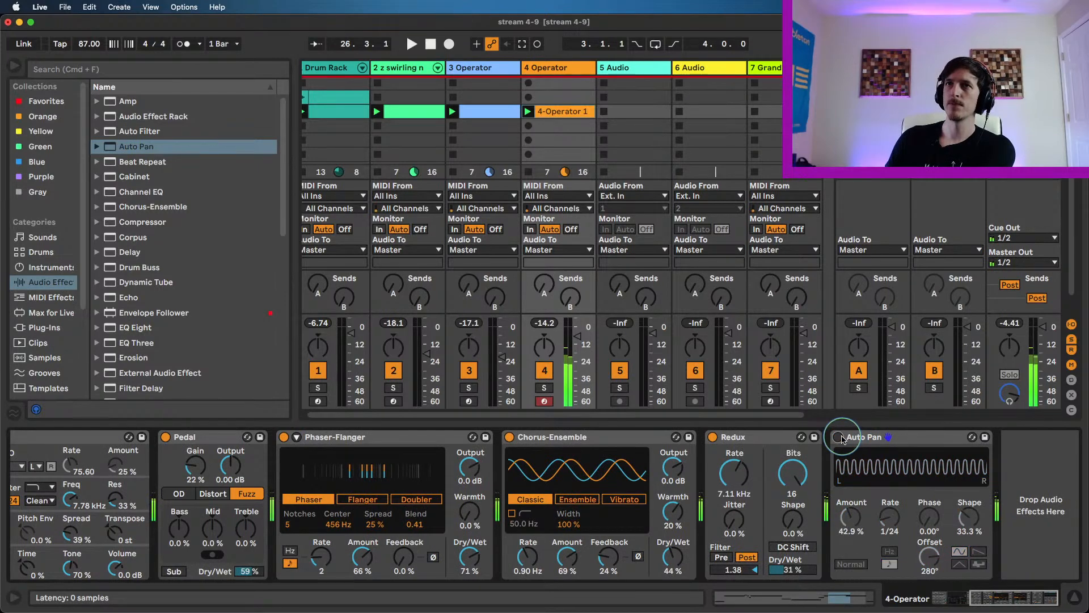
- In track 4's Operator, set the filter frequency to 1.45 kHz and oscillator C's level to -20 dB
{"action": "left_click_drag", "start_coordinate": [1019, 598], "coordinate": [967, 598]}
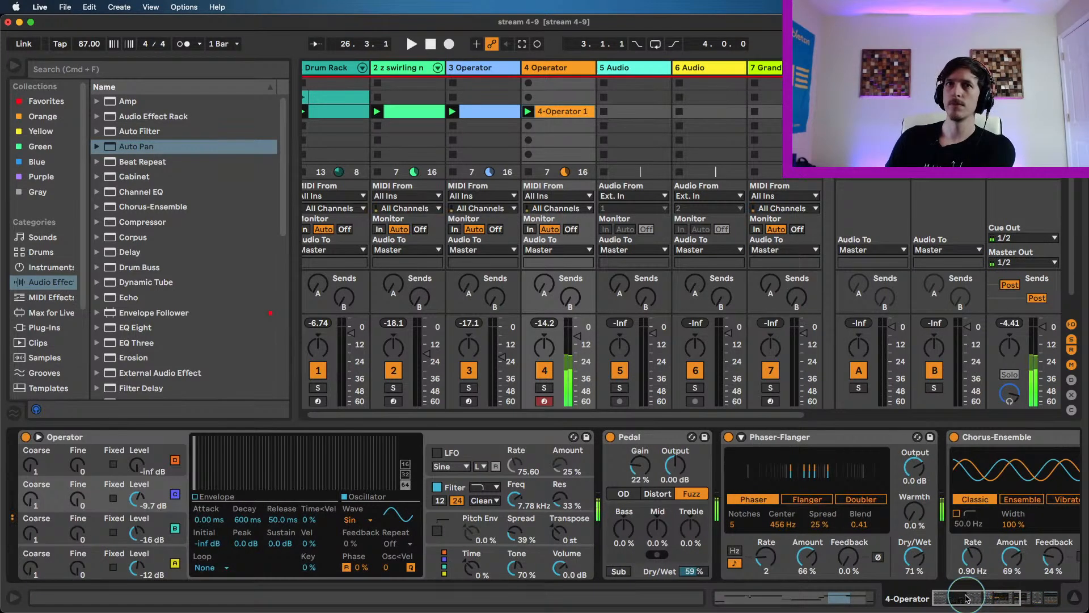
{"action": "left_click_drag", "start_coordinate": [508, 495], "coordinate": [512, 496]}
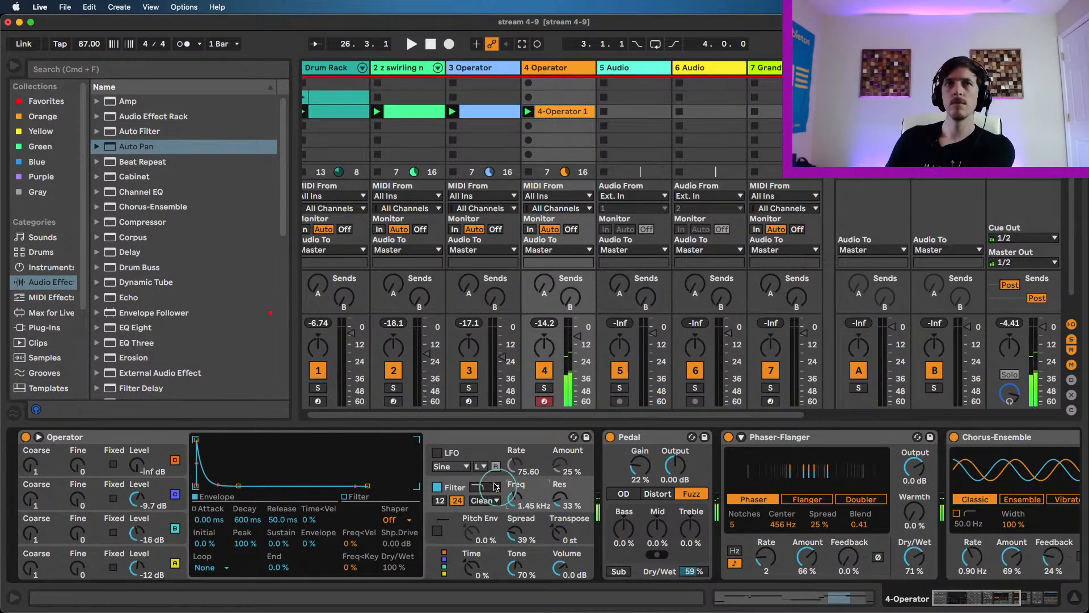
{"action": "left_click_drag", "start_coordinate": [142, 496], "coordinate": [142, 504]}
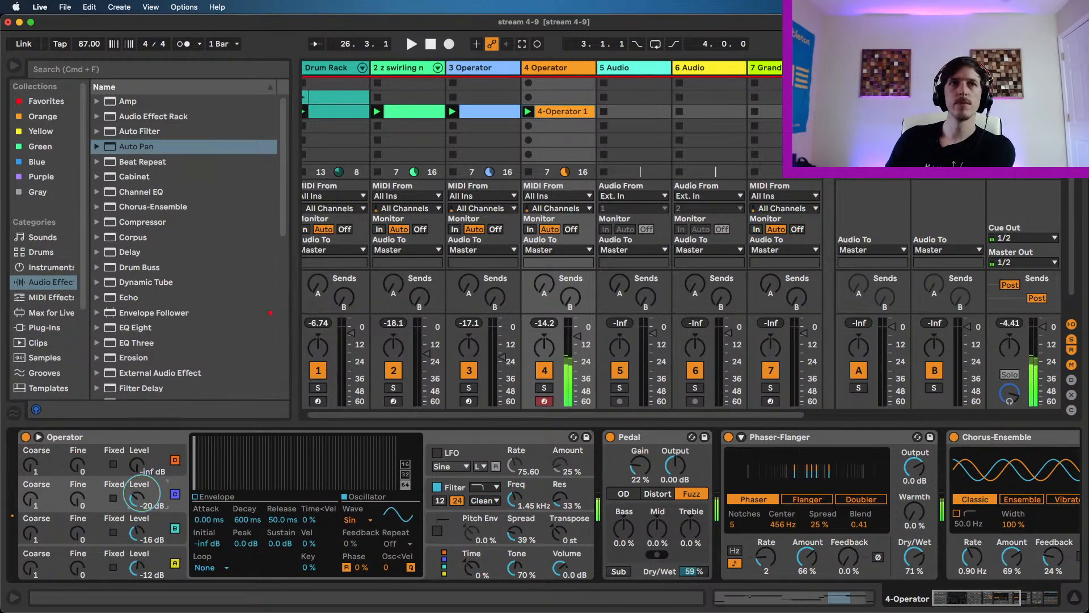
- Solo track 4, start playback and set its Pedal effect to Distort with Dry/Wet at 35 %
{"action": "left_click", "coordinate": [543, 388]}
{"action": "key", "text": "space"}
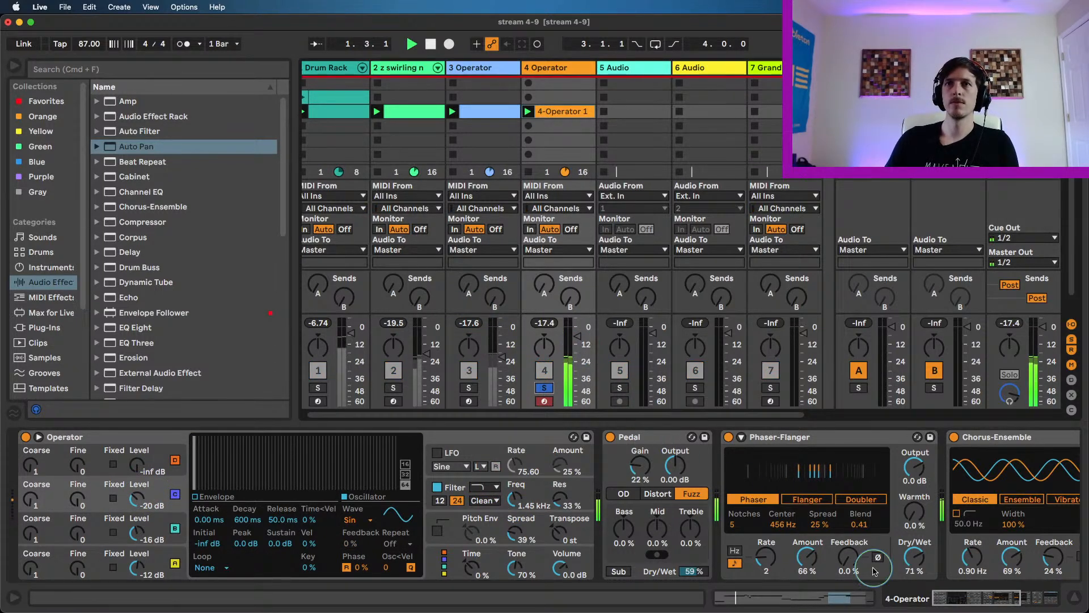
{"action": "left_click_drag", "start_coordinate": [958, 596], "coordinate": [977, 598]}
{"action": "left_click", "coordinate": [475, 571]}
{"action": "left_click_drag", "start_coordinate": [474, 570], "coordinate": [474, 571]}
{"action": "left_click", "coordinate": [433, 494]}
- Set Chorus-Ensemble's Dry/Wet to 39 %, and Redux's Dry/Wet to 17 % and Rate to 5.39 kHz
{"action": "left_click_drag", "start_coordinate": [892, 554], "coordinate": [892, 556]}
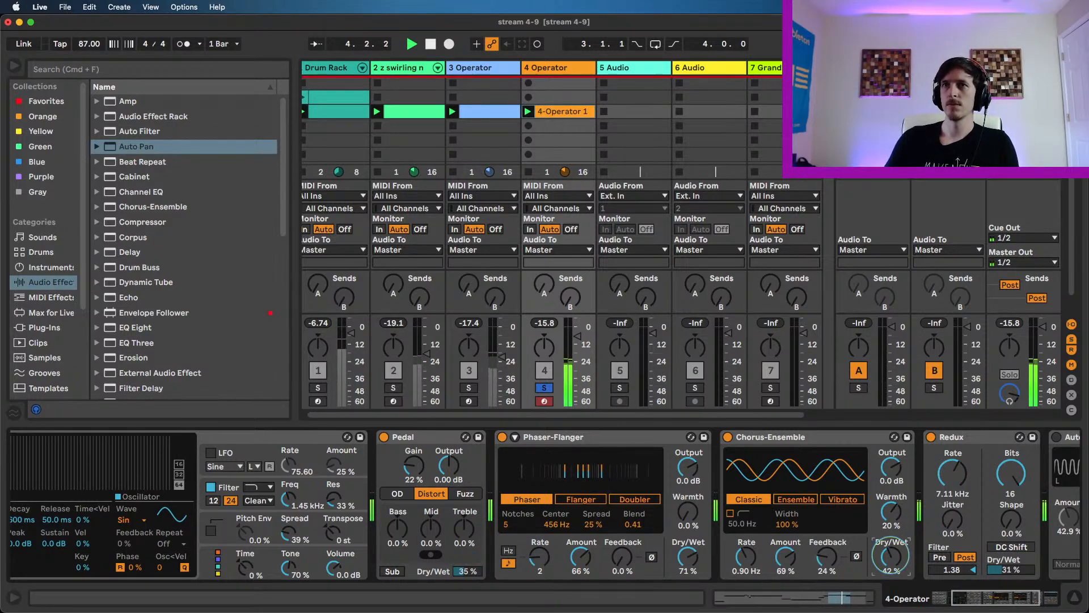
{"action": "left_click_drag", "start_coordinate": [1004, 570], "coordinate": [1001, 572]}
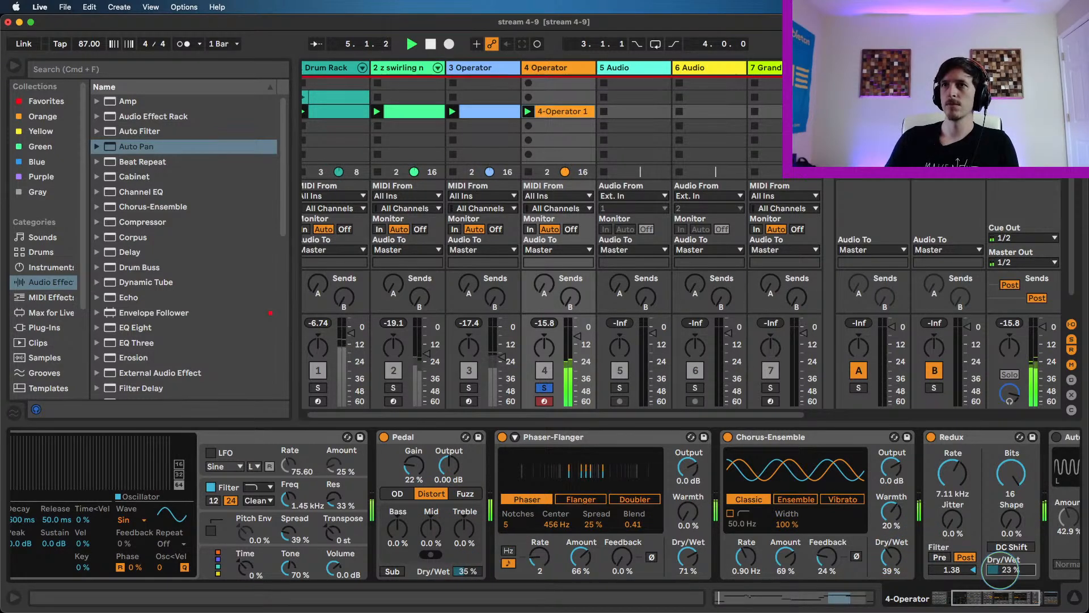
{"action": "left_click_drag", "start_coordinate": [953, 475], "coordinate": [952, 478]}
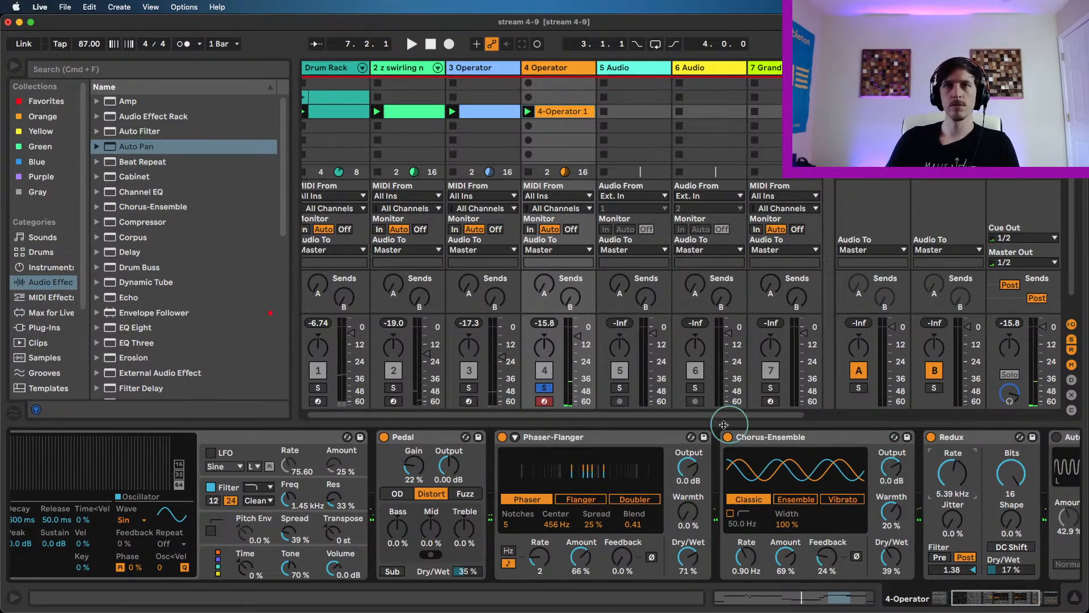
- Set the Rate of track 4's Redux to 255 Hz and turn the Redux effect off
{"action": "key", "text": "space"}
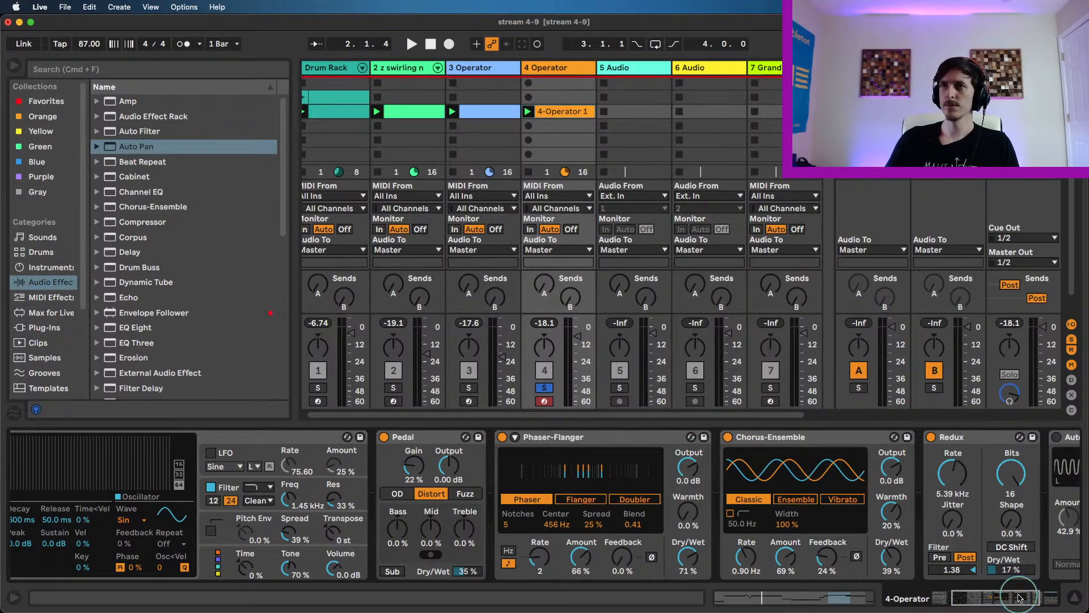
{"action": "left_click", "coordinate": [1019, 598]}
{"action": "left_click_drag", "start_coordinate": [1019, 597], "coordinate": [1024, 597]}
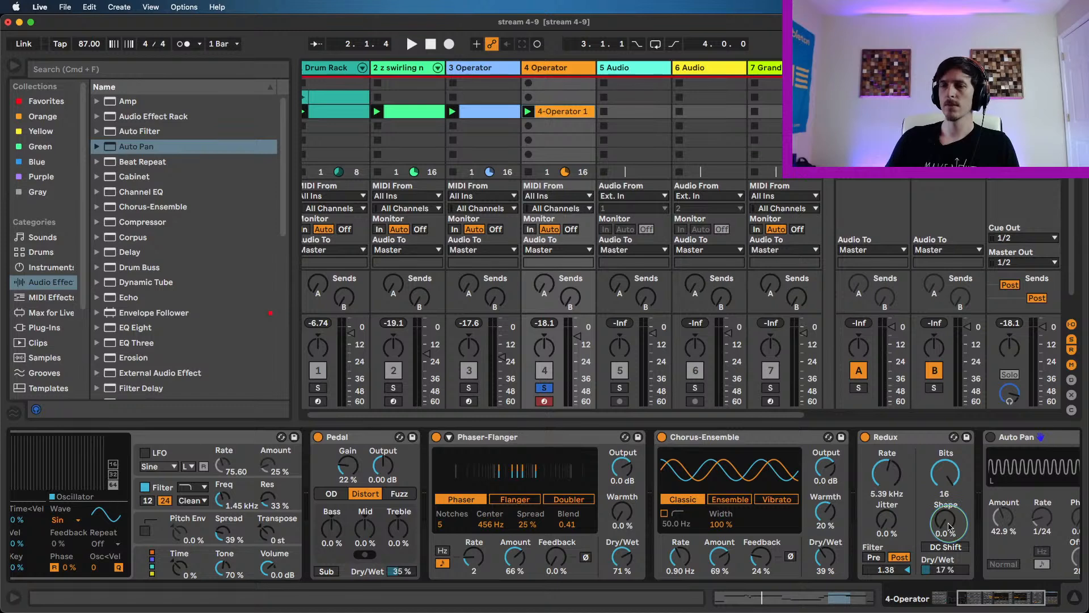
{"action": "left_click", "coordinate": [1006, 598]}
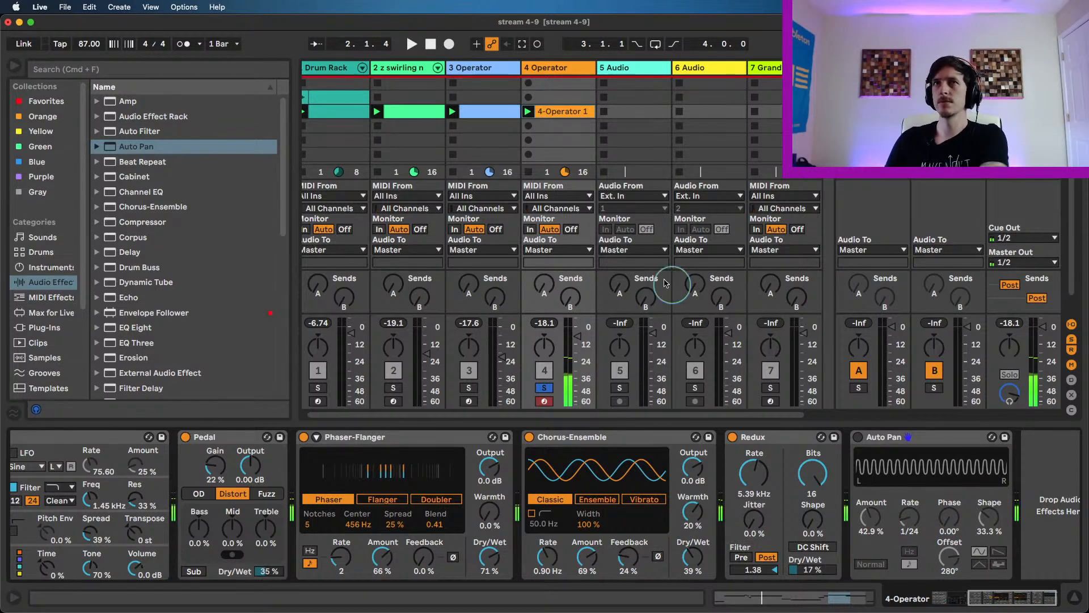
{"action": "key", "text": "space"}
{"action": "left_click_drag", "start_coordinate": [755, 473], "coordinate": [754, 511]}
{"action": "mouse_move", "coordinate": [816, 571]}
{"action": "left_mouse_down"}
{"action": "mouse_move", "coordinate": [816, 544]}
{"action": "mouse_move", "coordinate": [817, 572]}
{"action": "left_mouse_up"}
{"action": "left_click", "coordinate": [733, 437]}
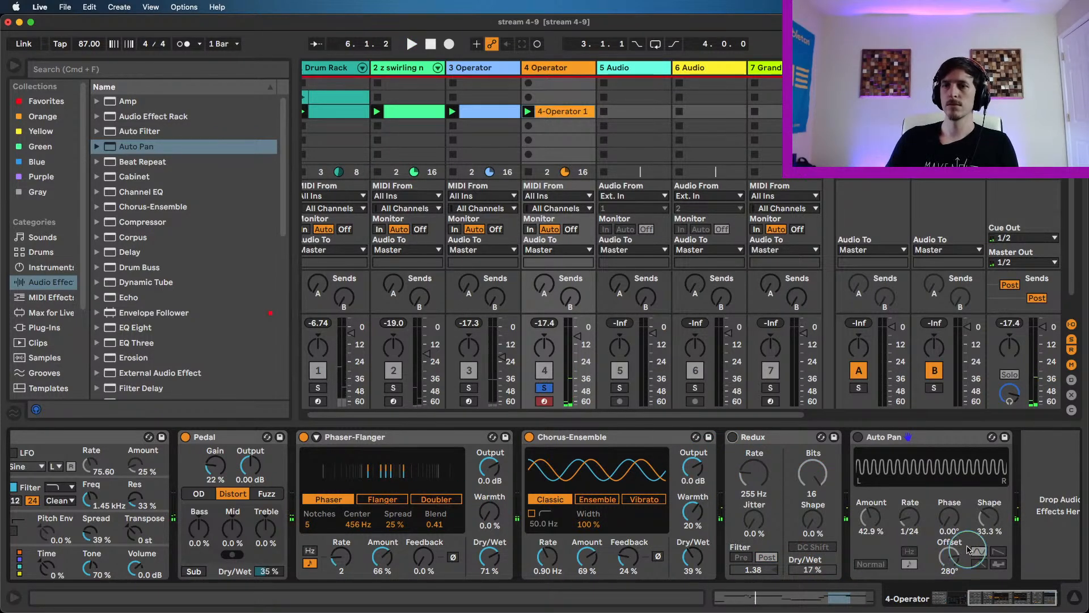
- Start playback and set the filter frequency of track 4's Operator to 447 Hz
{"action": "left_click_drag", "start_coordinate": [1005, 598], "coordinate": [972, 598]}
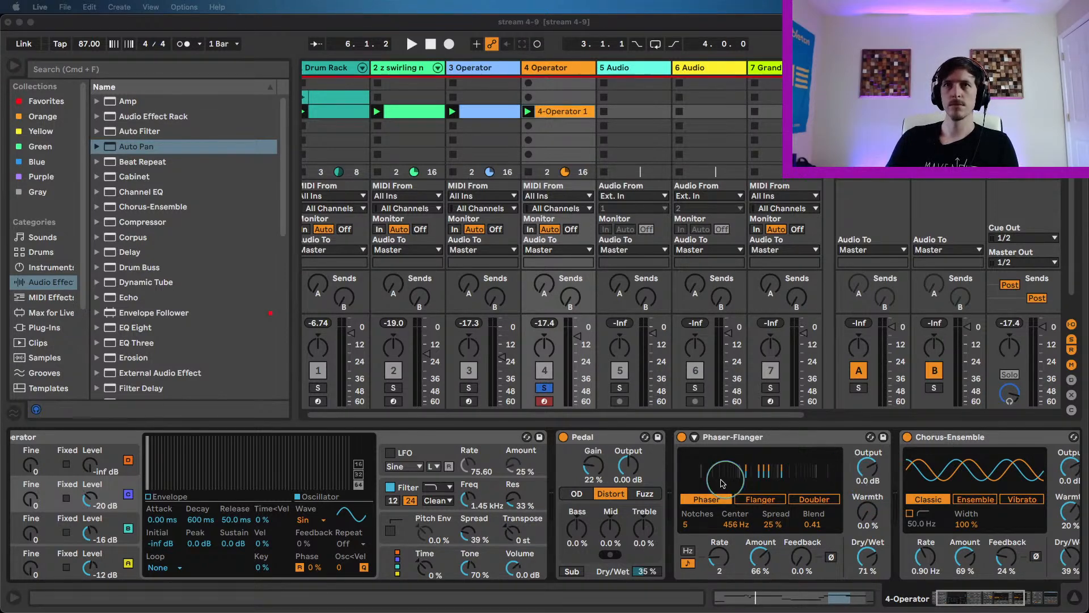
{"action": "left_click", "coordinate": [467, 500]}
{"action": "key", "text": "space"}
{"action": "left_click_drag", "start_coordinate": [469, 497], "coordinate": [470, 515]}
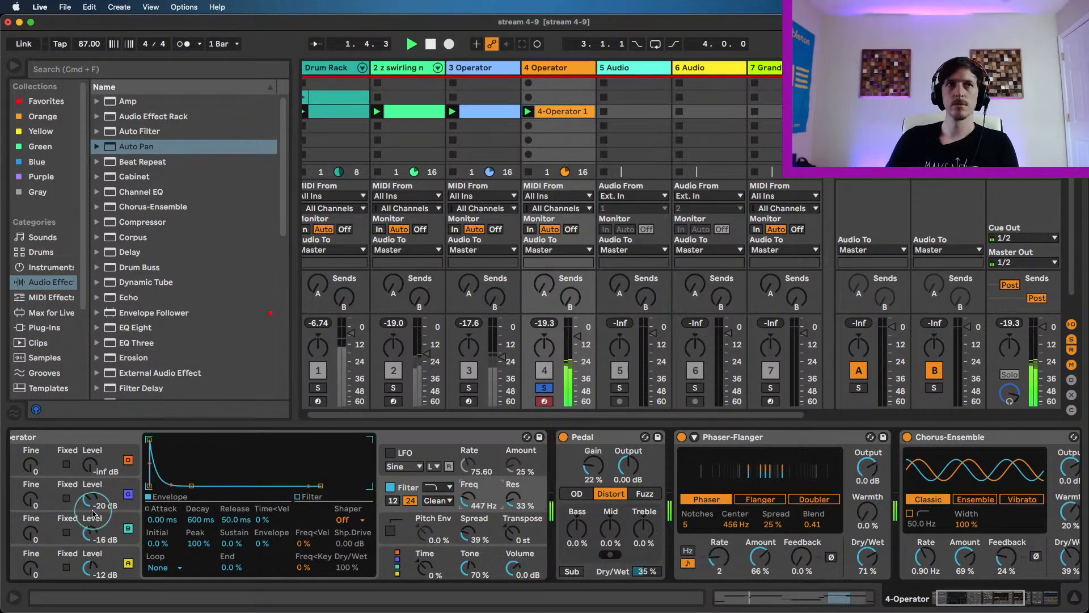
- Unsolo track 4 and set its Operator's oscillator C level to -21 dB and oscillator B level to -23 dB
{"action": "left_click", "coordinate": [545, 388]}
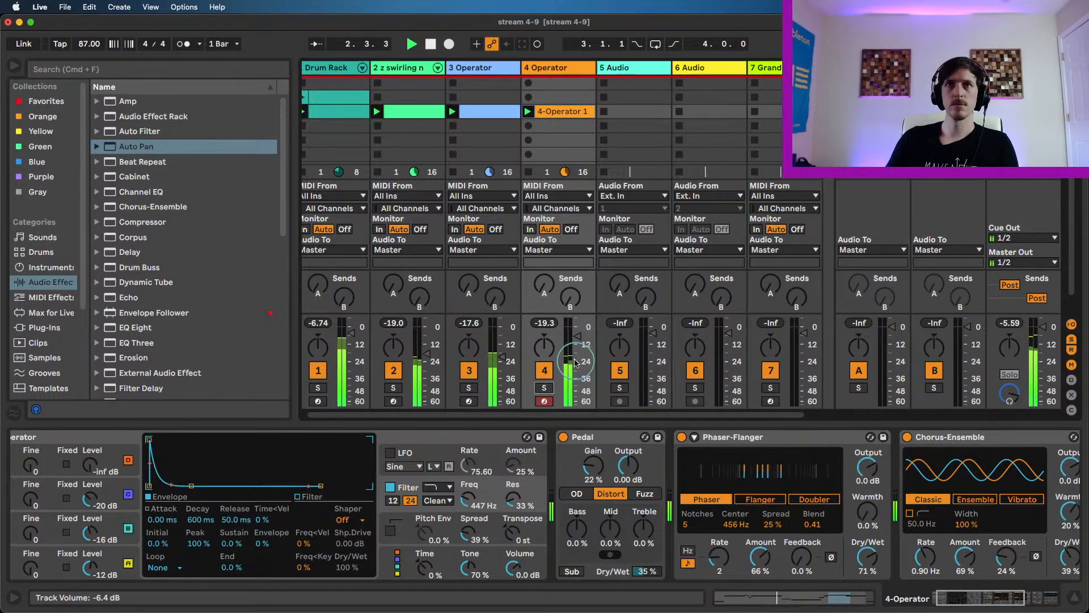
{"action": "left_click_drag", "start_coordinate": [580, 348], "coordinate": [580, 345]}
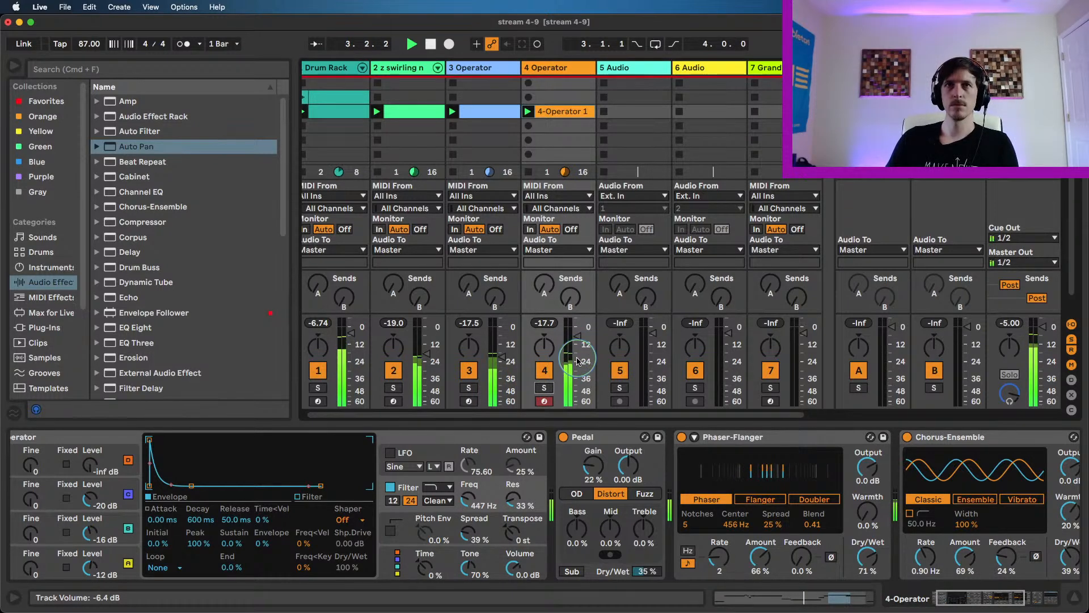
{"action": "left_click_drag", "start_coordinate": [90, 500], "coordinate": [91, 498]}
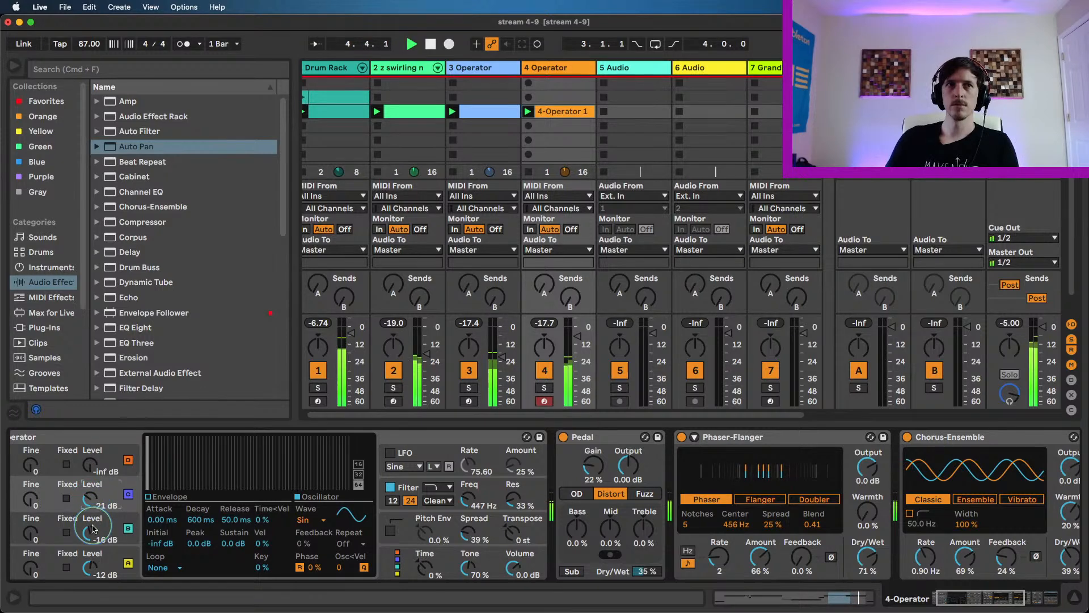
{"action": "left_click_drag", "start_coordinate": [90, 531], "coordinate": [94, 534]}
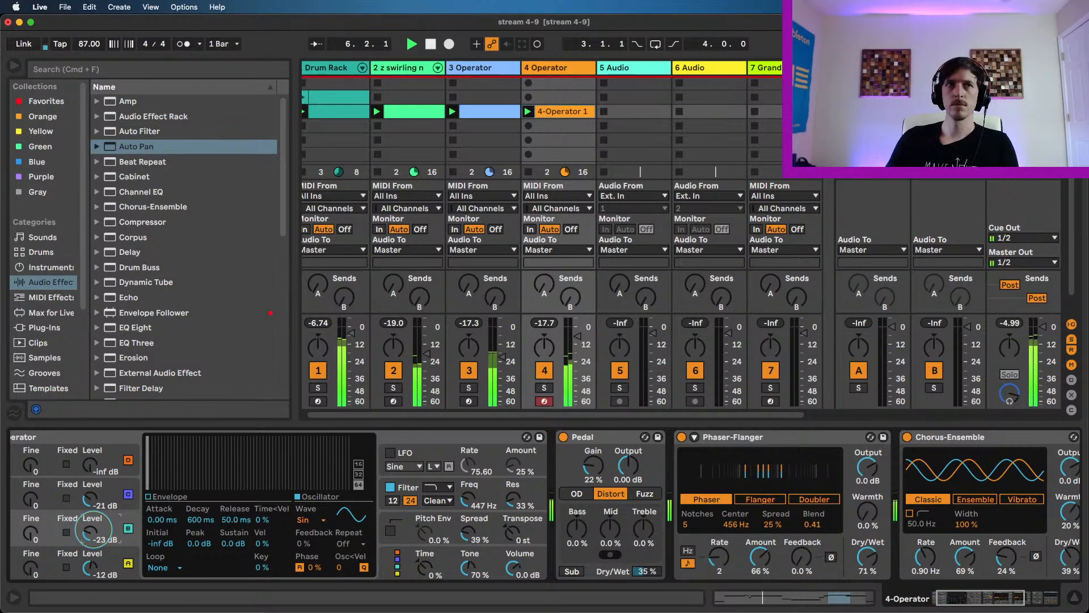
- Solo track 3 and, in its device chain, set Overdrive's Dry/Wet to 16 % and Redux's Dry/Wet to 11 %
{"action": "left_click", "coordinate": [468, 387]}
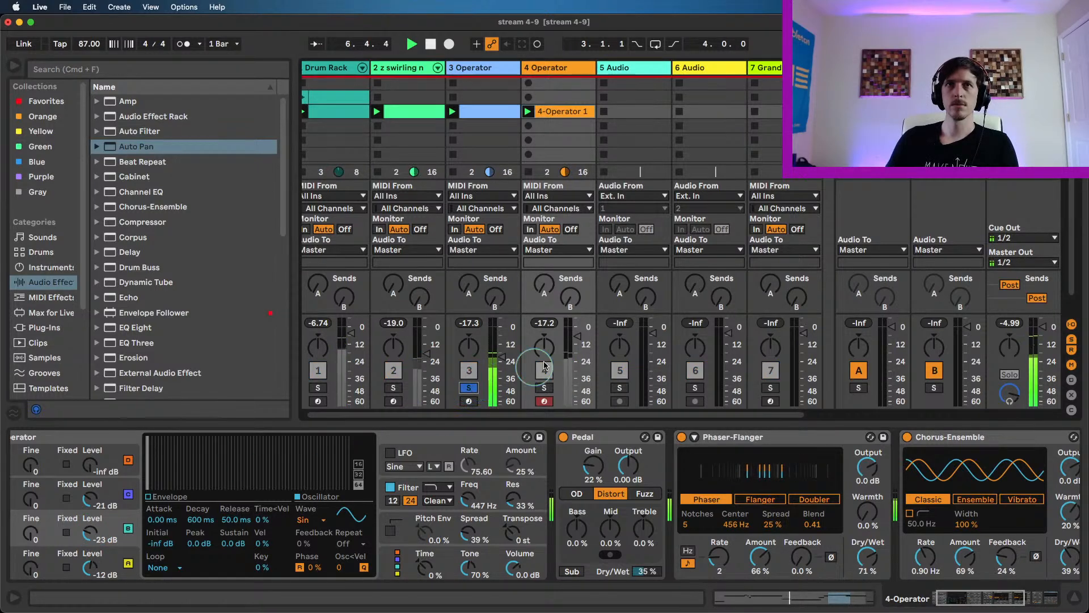
{"action": "left_click", "coordinate": [489, 76]}
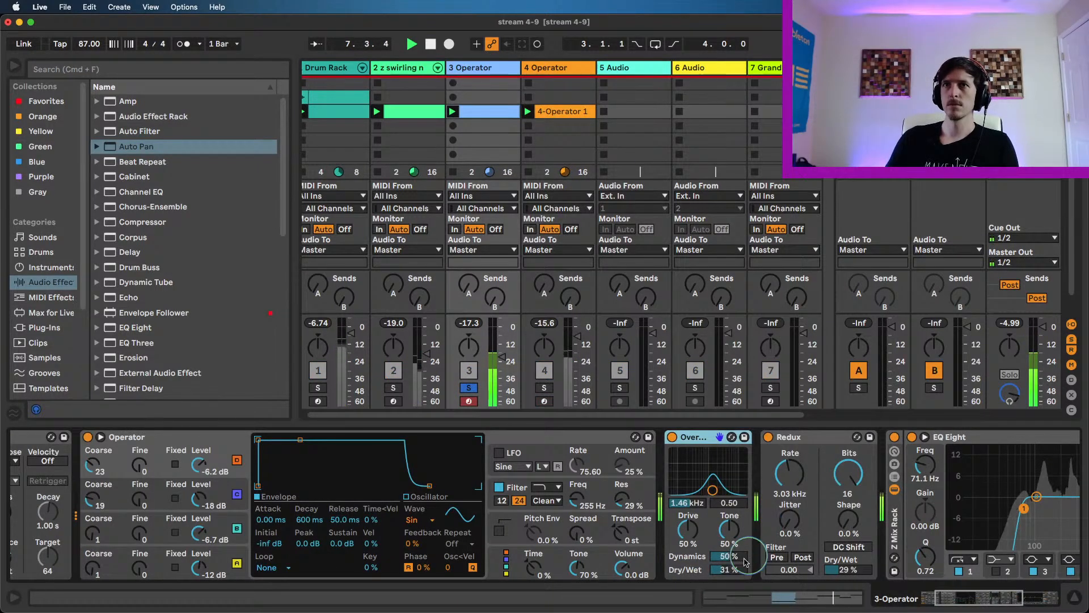
{"action": "left_click_drag", "start_coordinate": [725, 572], "coordinate": [727, 574]}
{"action": "left_click_drag", "start_coordinate": [845, 570], "coordinate": [843, 576]}
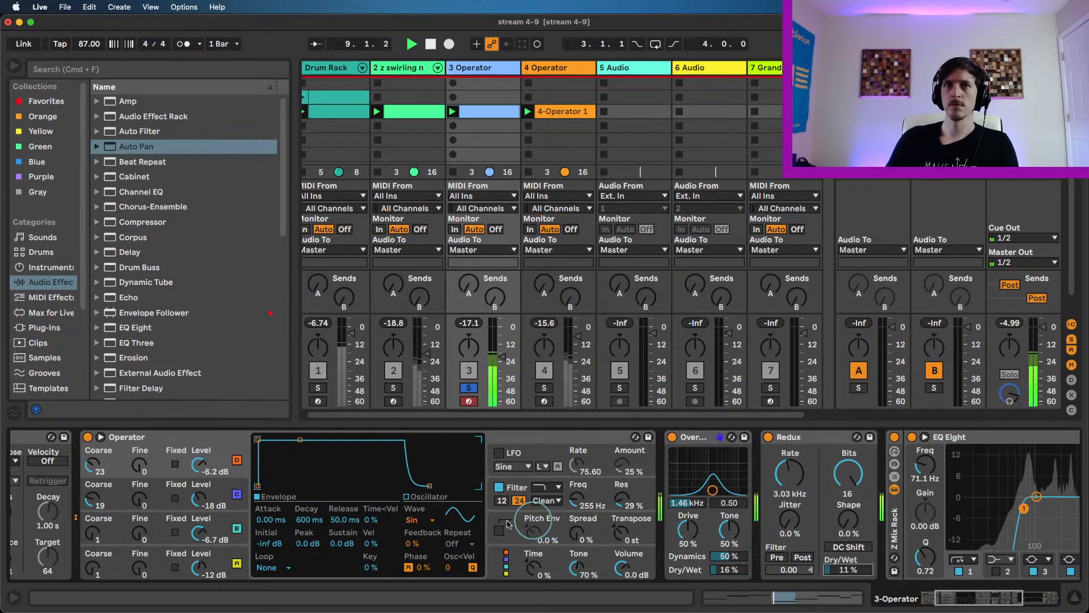
- Set track 3's Operator Transpose to -12 st and oscillator C's level to -21 dB, restarting playback
{"action": "left_click_drag", "start_coordinate": [622, 535], "coordinate": [624, 537]}
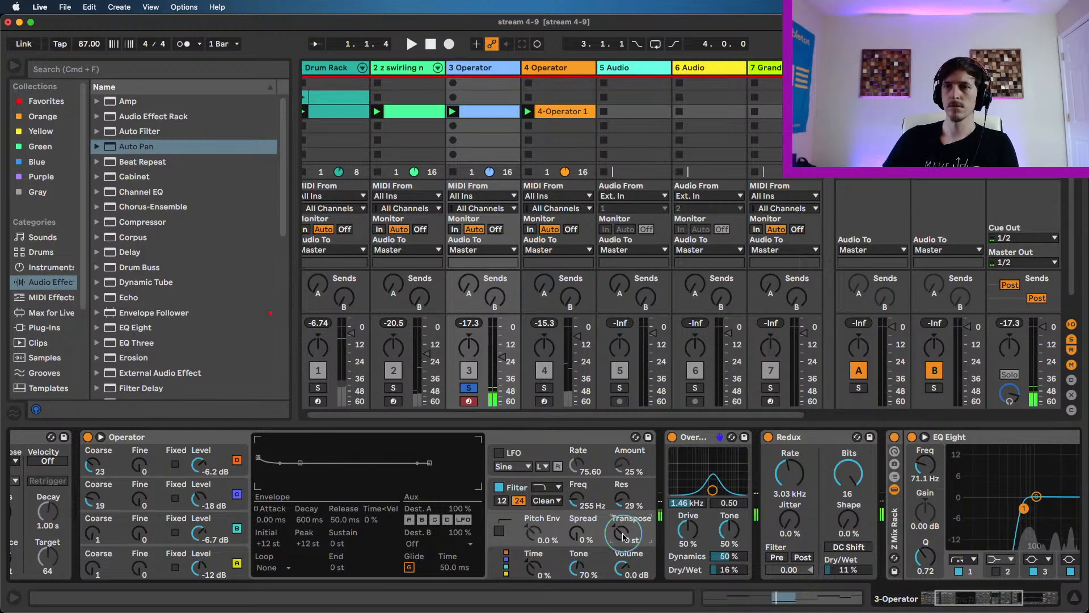
{"action": "key", "text": "space"}
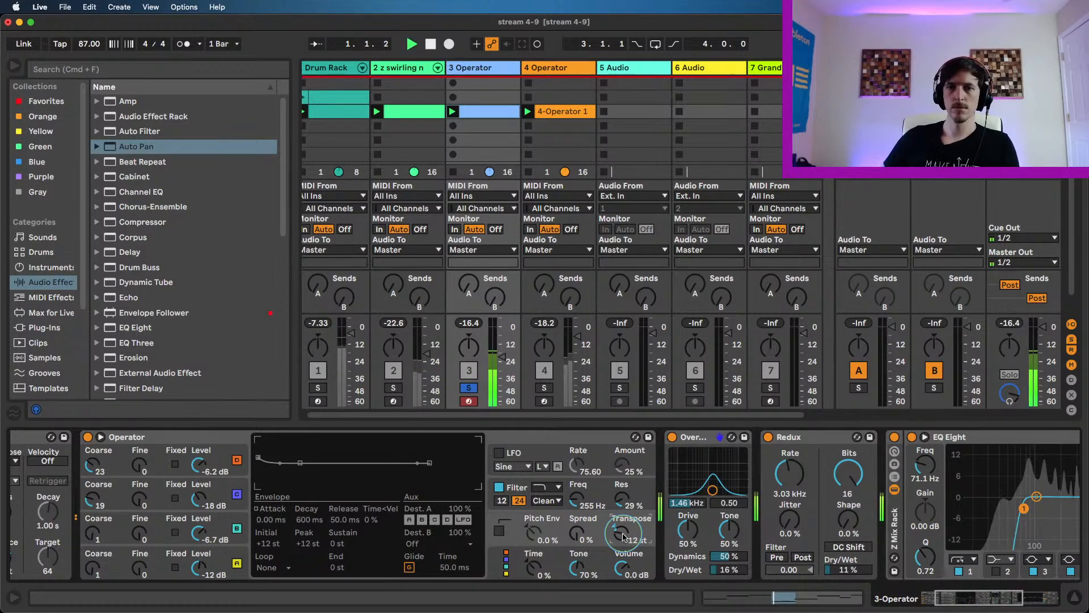
{"action": "left_click_drag", "start_coordinate": [199, 501], "coordinate": [197, 503]}
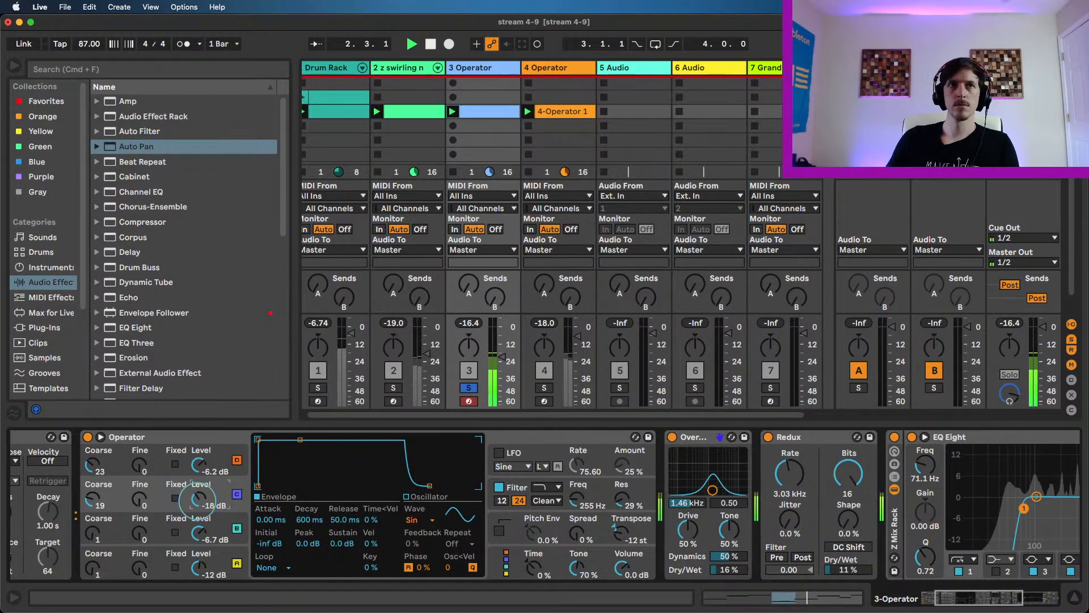
- Set track 3's Operator filter frequency to 384 Hz and Spread to 38 %, with the track unsoloed
{"action": "left_click_drag", "start_coordinate": [577, 504], "coordinate": [576, 502]}
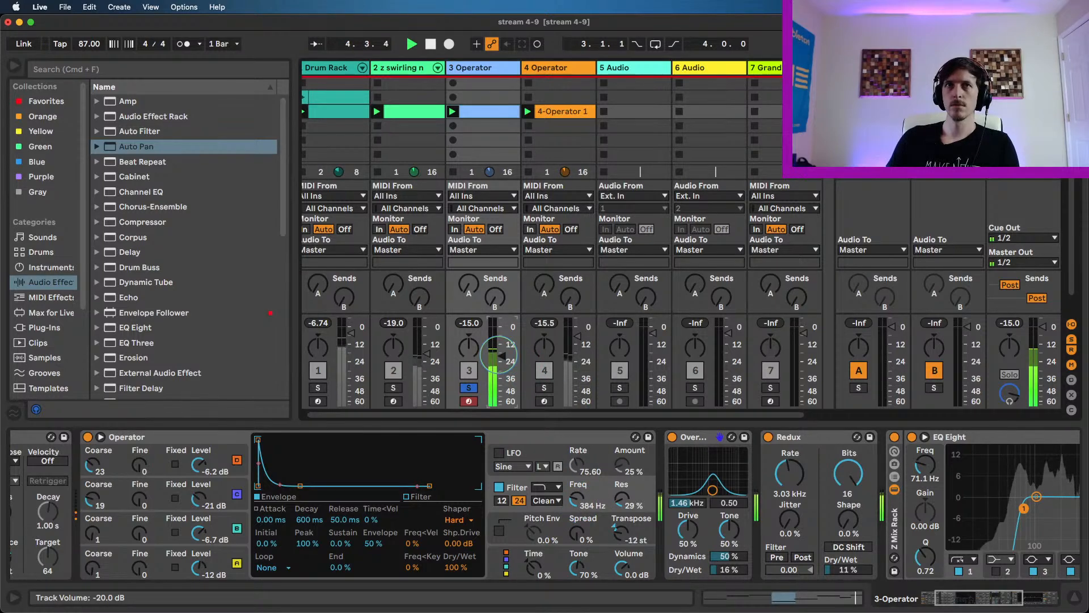
{"action": "left_click", "coordinate": [469, 388]}
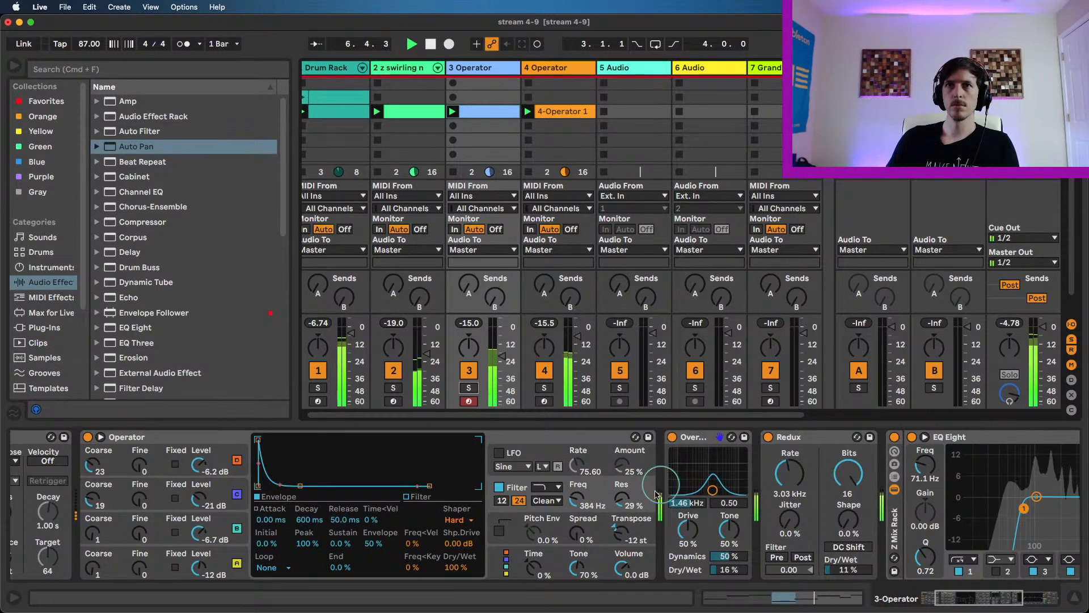
{"action": "left_click", "coordinate": [576, 532]}
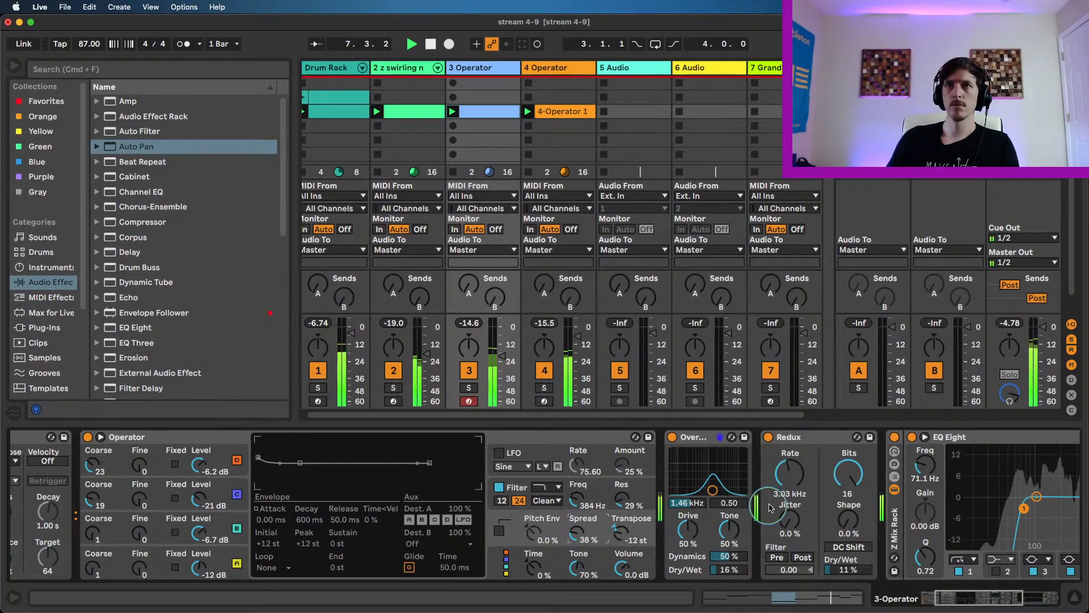
- Solo track 3 again and set Redux's Dry/Wet to 7.8 % and Overdrive's frequency to 395 Hz
{"action": "left_click", "coordinate": [469, 388]}
{"action": "left_click", "coordinate": [836, 569]}
{"action": "left_click_drag", "start_coordinate": [837, 569], "coordinate": [837, 572]}
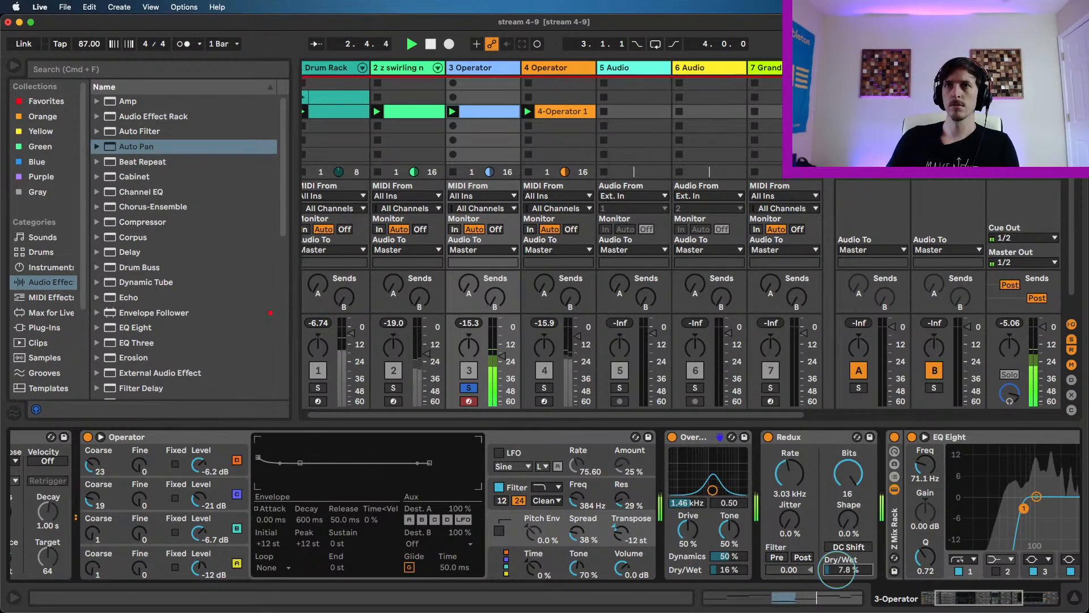
{"action": "left_click_drag", "start_coordinate": [706, 486], "coordinate": [701, 489]}
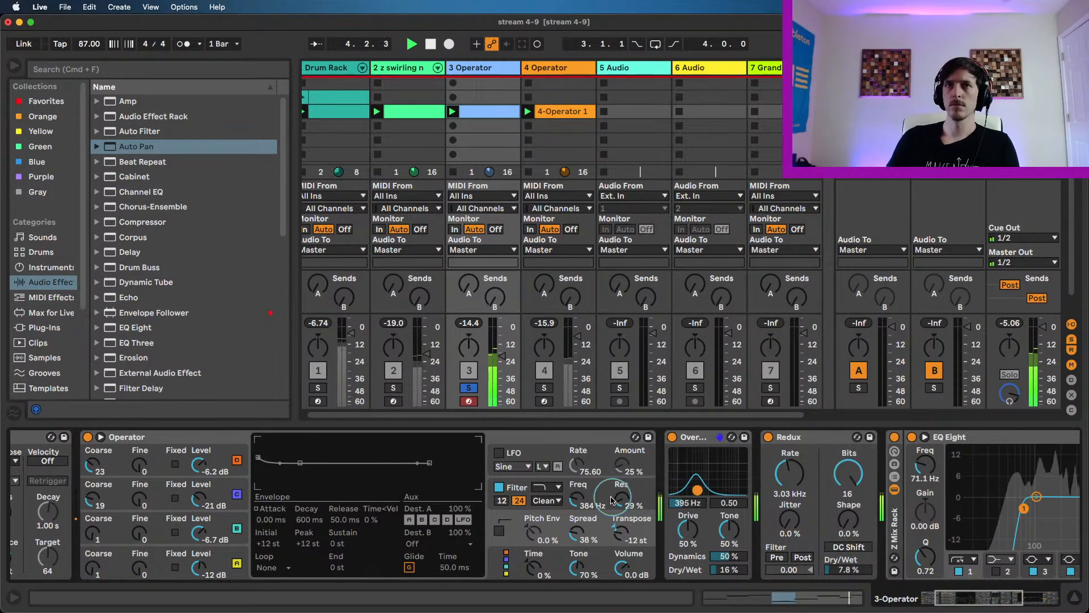
- Set track 3's Operator filter frequency to 146 Hz and oscillator B's level to -4.1 dB
{"action": "left_click_drag", "start_coordinate": [577, 497], "coordinate": [579, 500]}
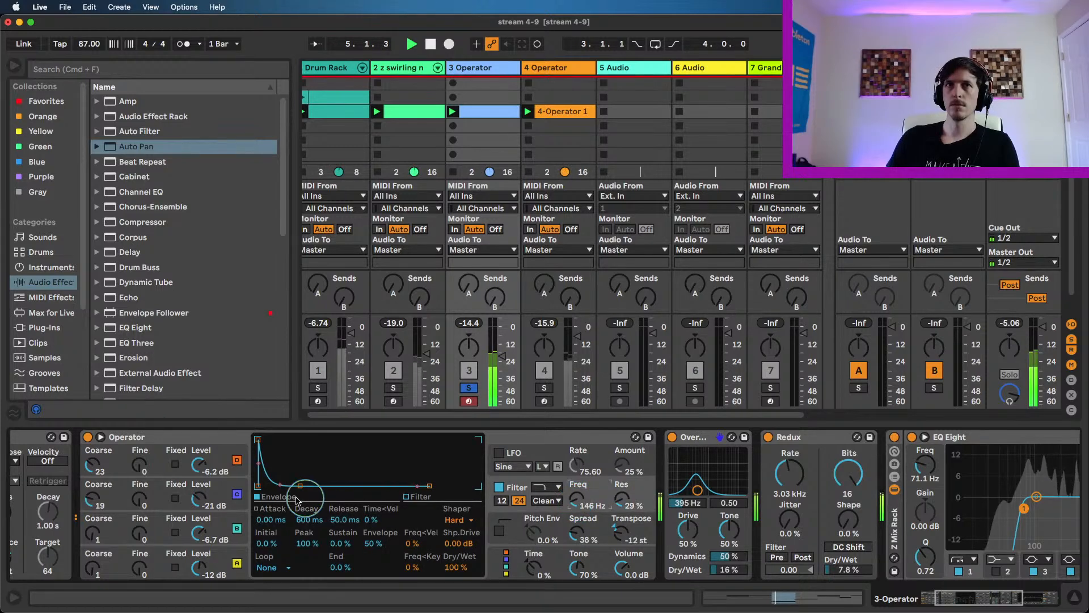
{"action": "left_click", "coordinate": [200, 534]}
{"action": "left_click_drag", "start_coordinate": [200, 533], "coordinate": [204, 534]}
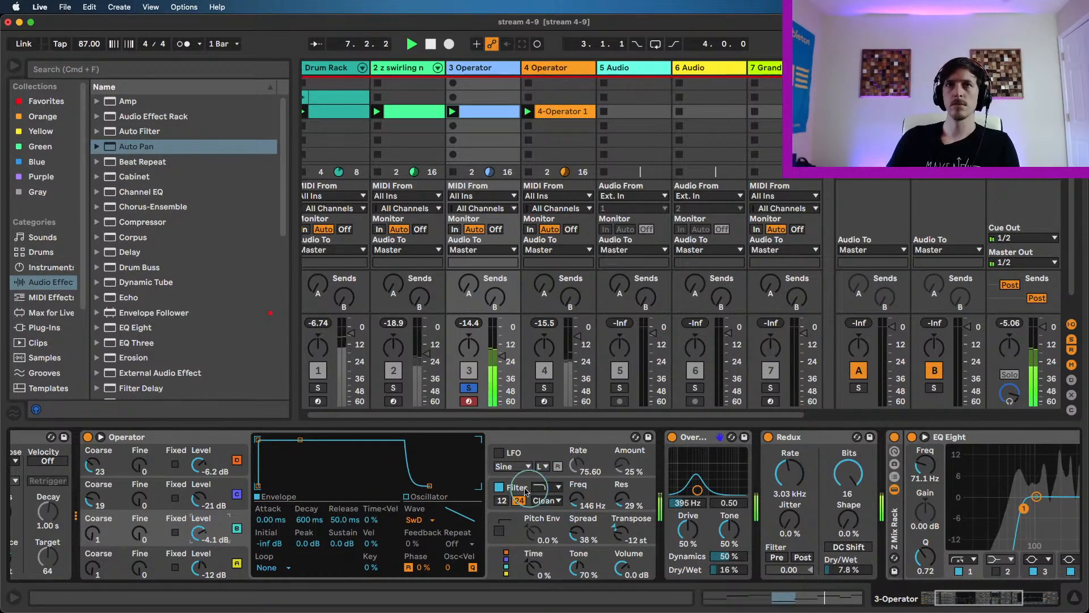
- Set Operator's filter envelope amount to 71 %, attack to 20.2 ms and filter frequency to 96.9 Hz, then unsolo track 3
{"action": "left_click", "coordinate": [568, 504]}
{"action": "mouse_move", "coordinate": [373, 543]}
{"action": "left_mouse_down"}
{"action": "mouse_move", "coordinate": [373, 527]}
{"action": "mouse_move", "coordinate": [374, 549]}
{"action": "left_mouse_up"}
{"action": "left_click_drag", "start_coordinate": [258, 443], "coordinate": [290, 440]}
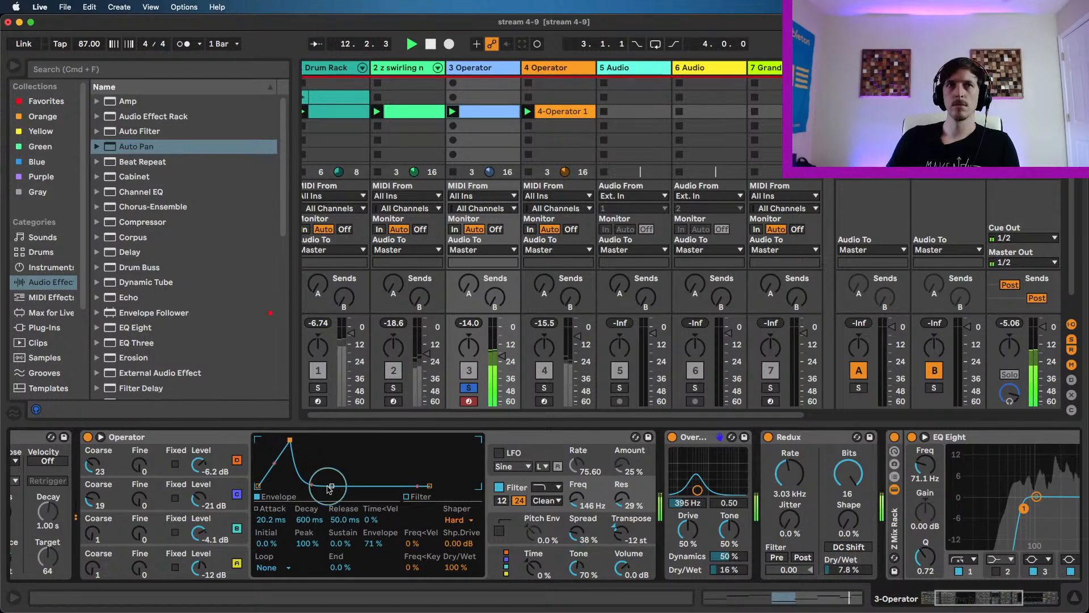
{"action": "mouse_move", "coordinate": [577, 507]}
{"action": "left_mouse_down"}
{"action": "mouse_move", "coordinate": [577, 522]}
{"action": "mouse_move", "coordinate": [578, 511]}
{"action": "left_mouse_up"}
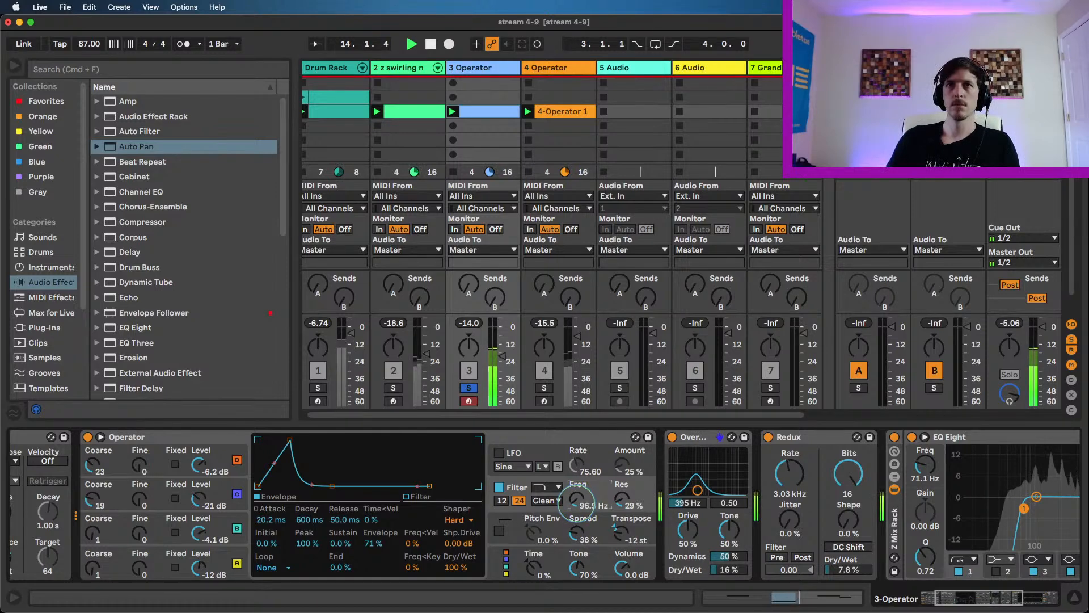
{"action": "left_click", "coordinate": [469, 388]}
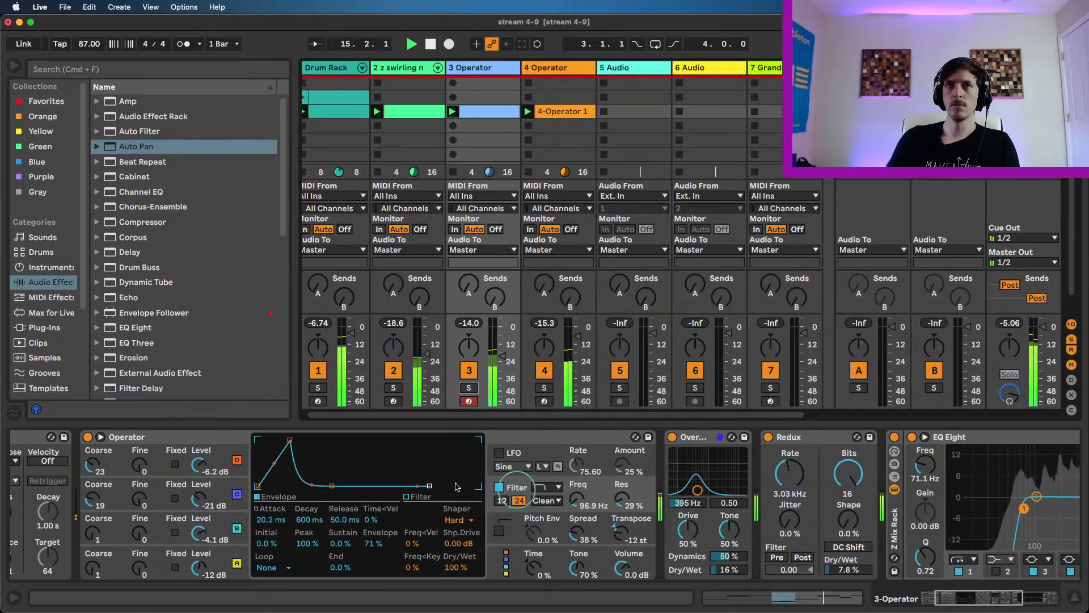
- Set the filter envelope's attack to 0 ms and decay to 810 ms, and oscillator C's level to -19 dB
{"action": "left_click_drag", "start_coordinate": [290, 440], "coordinate": [259, 440]}
{"action": "mouse_move", "coordinate": [315, 486]}
{"action": "left_mouse_down"}
{"action": "mouse_move", "coordinate": [287, 486]}
{"action": "mouse_move", "coordinate": [301, 486]}
{"action": "left_mouse_up"}
{"action": "left_click_drag", "start_coordinate": [202, 502], "coordinate": [201, 501]}
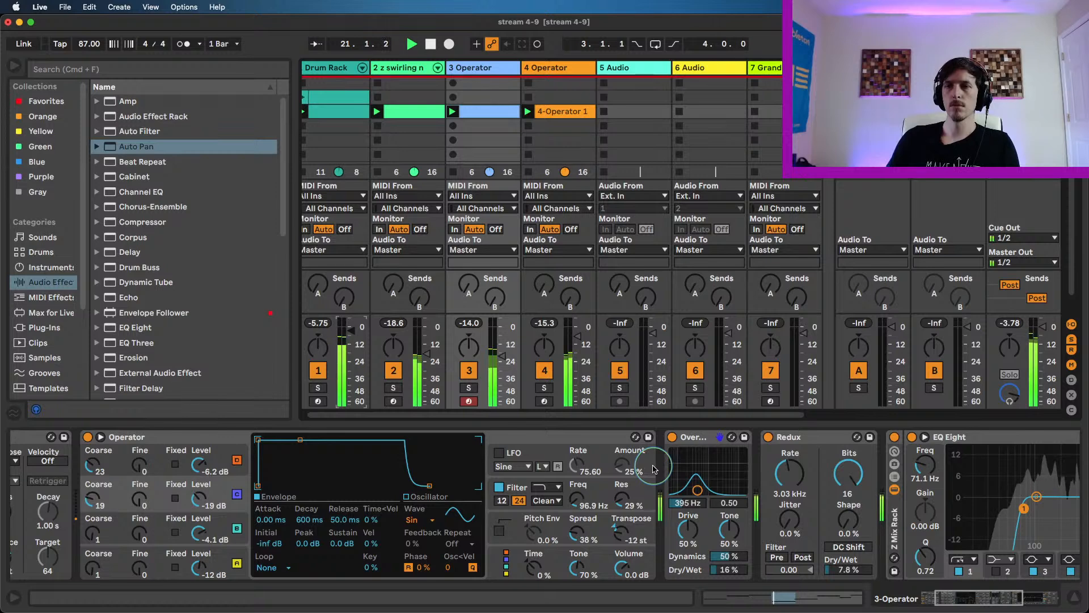
- Restart playback, set the frequency of track 3's Overdrive to 3.34 kHz, and stop playback
{"action": "key", "text": "space"}
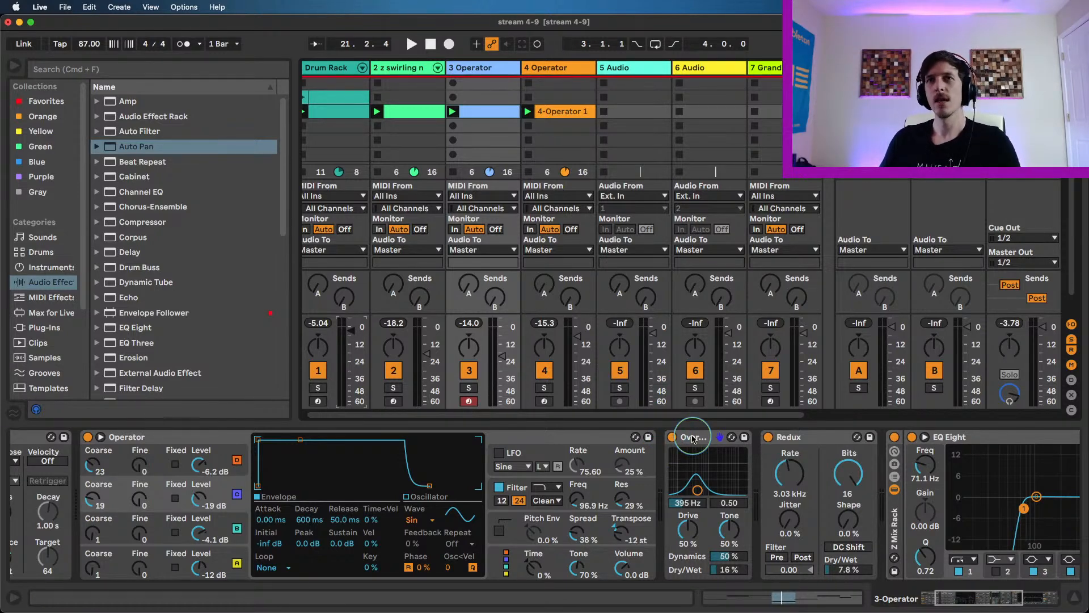
{"action": "key", "text": "space"}
{"action": "left_click_drag", "start_coordinate": [693, 494], "coordinate": [722, 492]}
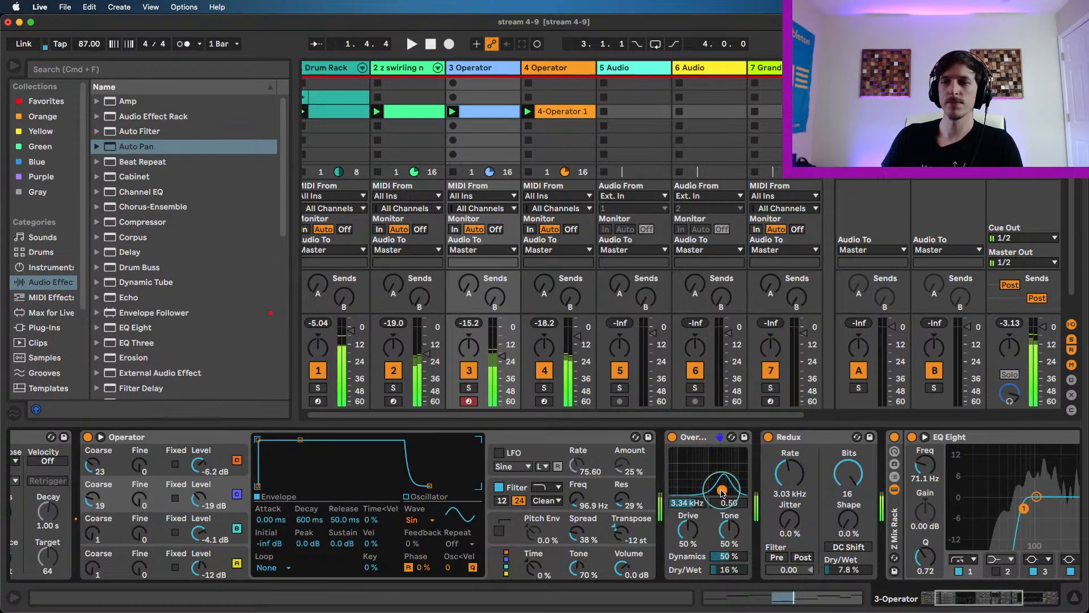
{"action": "key", "text": "space"}
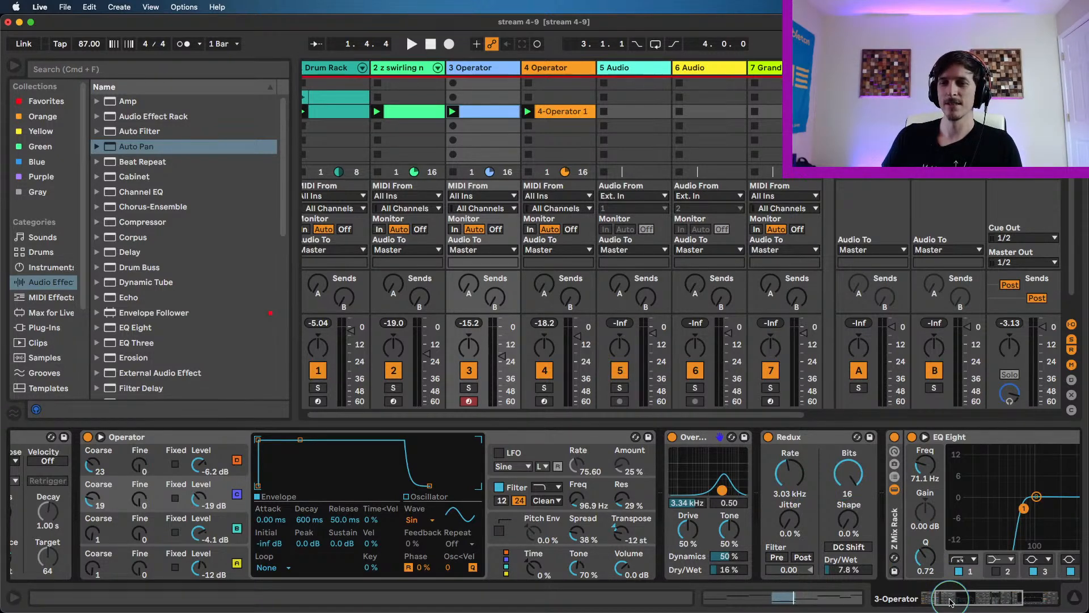
- Solo track 3 and set its Operator's oscillator D level to -58 dB
{"action": "left_click_drag", "start_coordinate": [947, 603], "coordinate": [933, 599]}
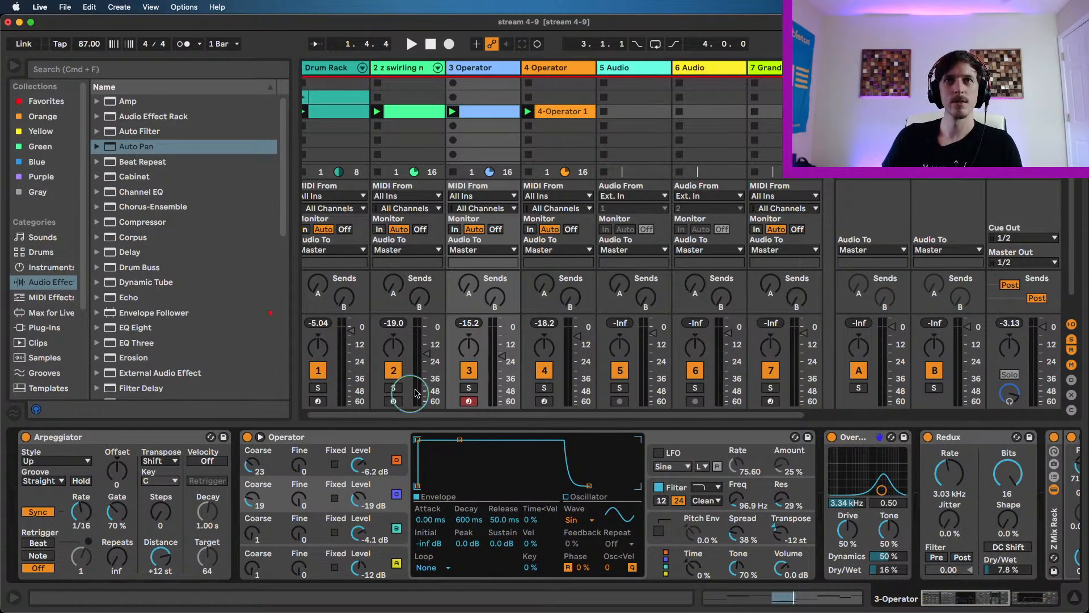
{"action": "left_click", "coordinate": [468, 387]}
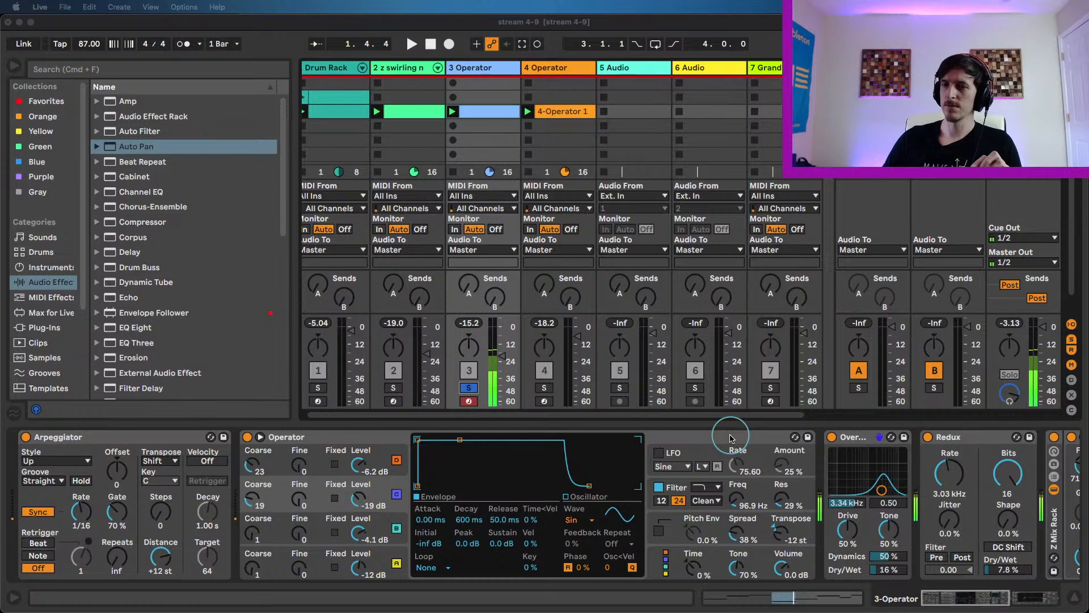
{"action": "left_click", "coordinate": [256, 466]}
{"action": "left_click_drag", "start_coordinate": [358, 464], "coordinate": [359, 510]}
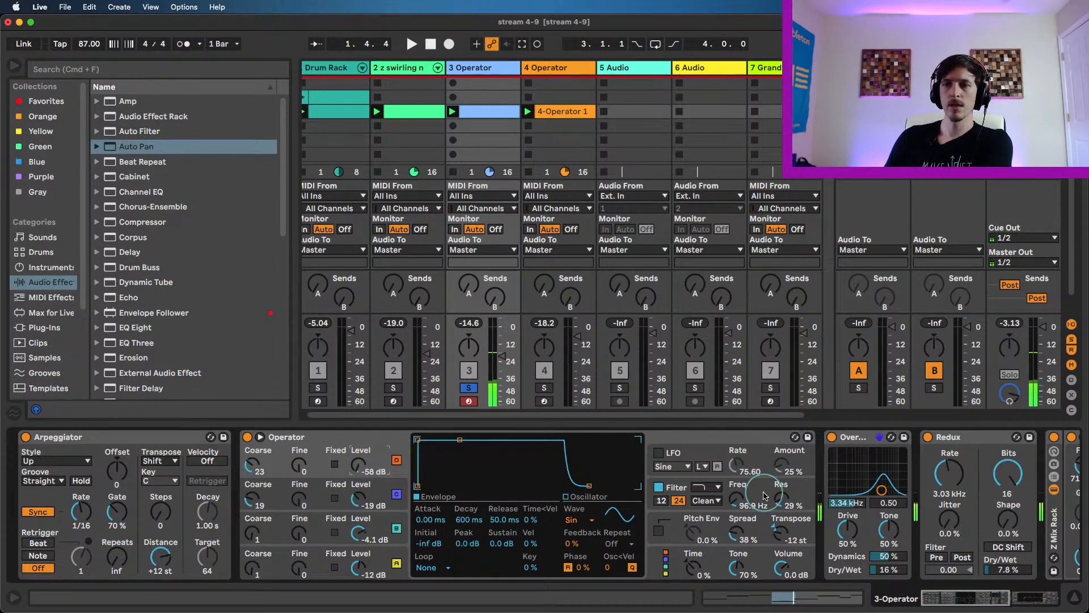
- Set track 3's Operator filter frequency to 113 Hz and turn its Redux effect off
{"action": "left_click_drag", "start_coordinate": [737, 499], "coordinate": [736, 495]}
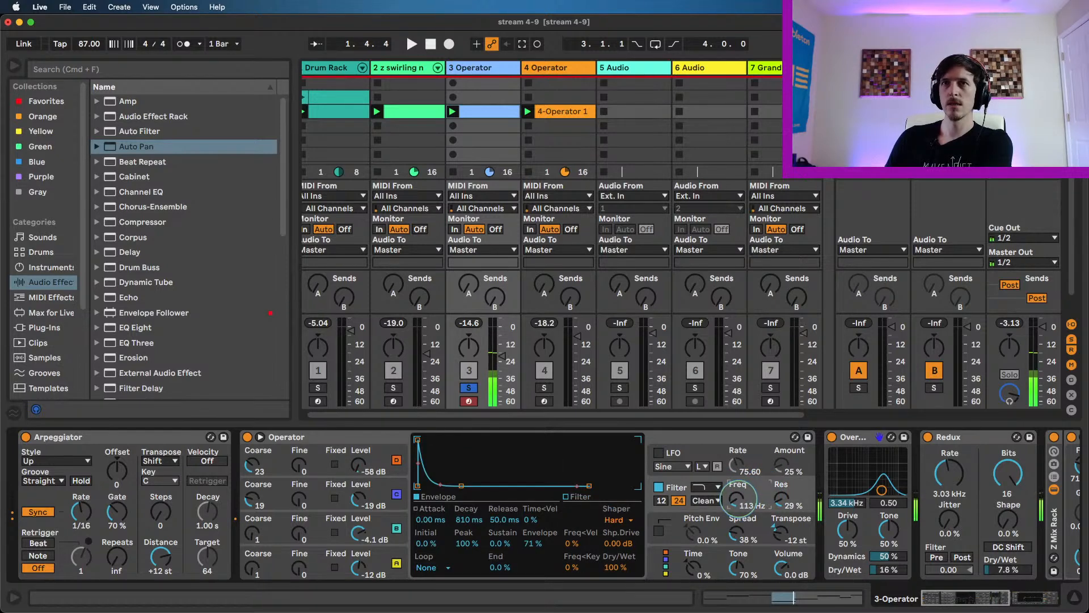
{"action": "left_click", "coordinate": [928, 437]}
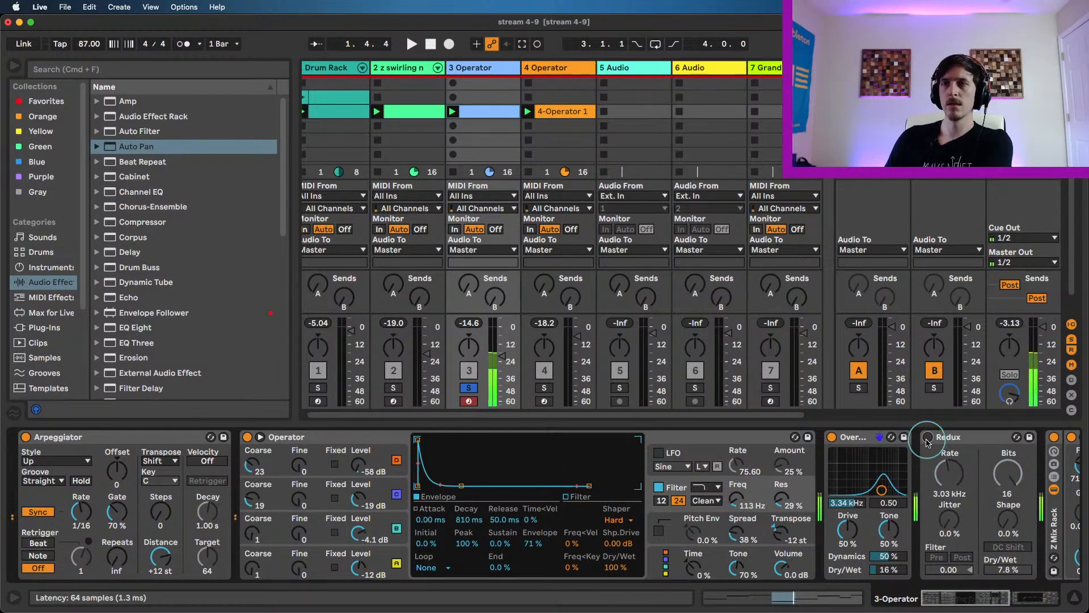
- Compare track 3 with Overdrive off and back on, and set its Operator's filter frequency to 208 Hz and oscillator D level to -17 dB
{"action": "left_click", "coordinate": [832, 437]}
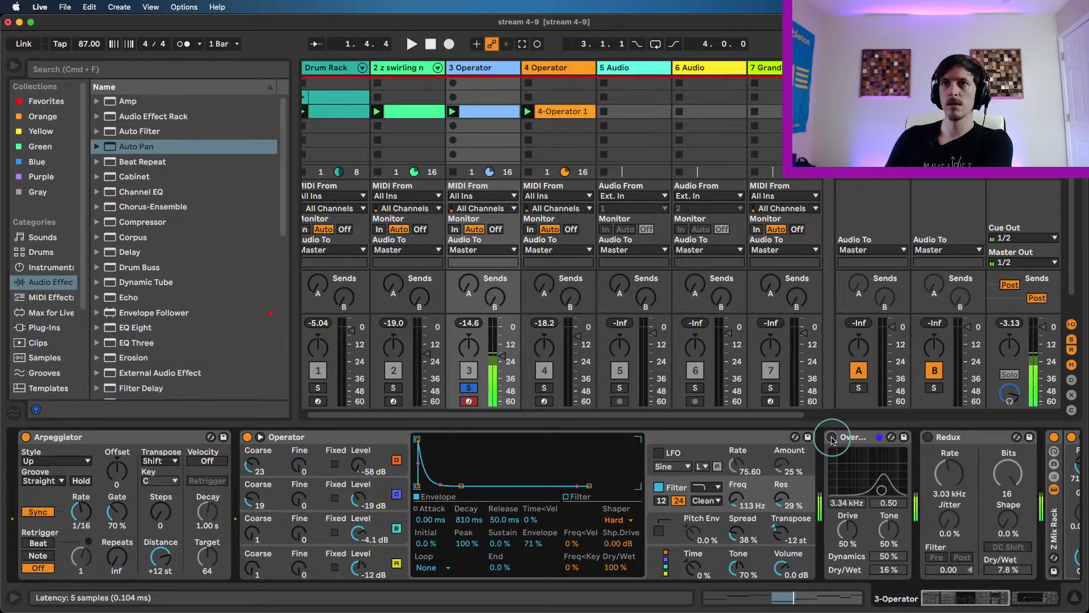
{"action": "left_click", "coordinate": [832, 437]}
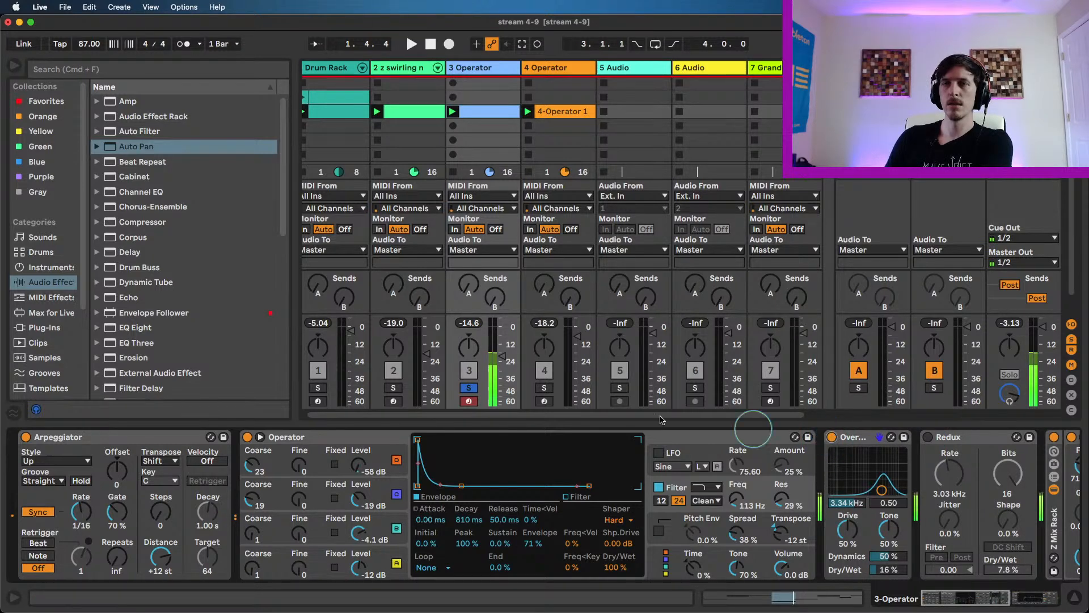
{"action": "left_click_drag", "start_coordinate": [735, 502], "coordinate": [735, 491]}
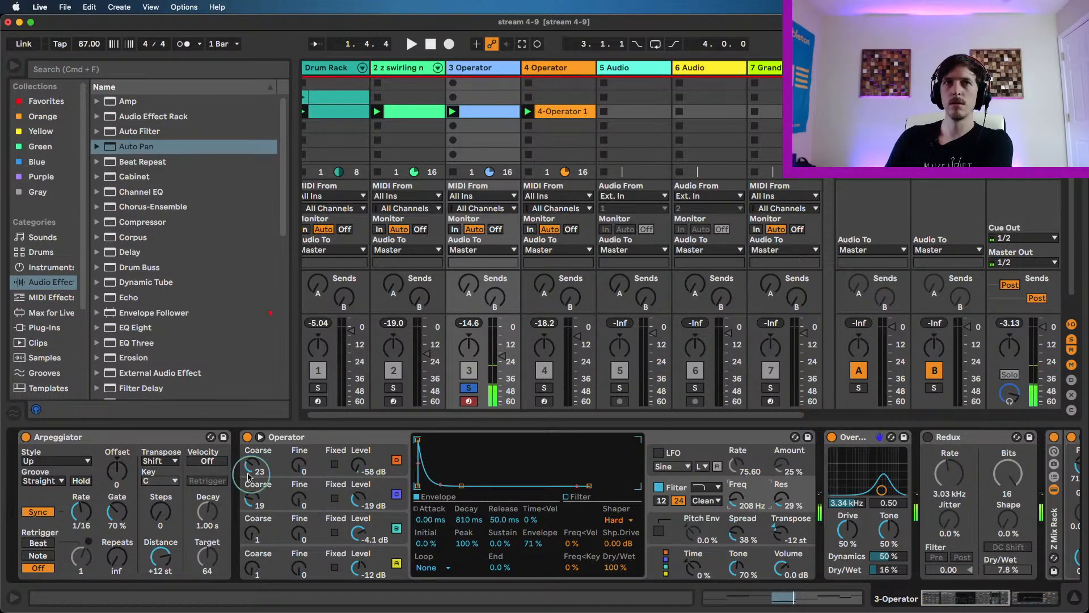
{"action": "mouse_move", "coordinate": [358, 465]}
{"action": "left_mouse_down"}
{"action": "mouse_move", "coordinate": [358, 451]}
{"action": "mouse_move", "coordinate": [358, 463]}
{"action": "left_mouse_up"}
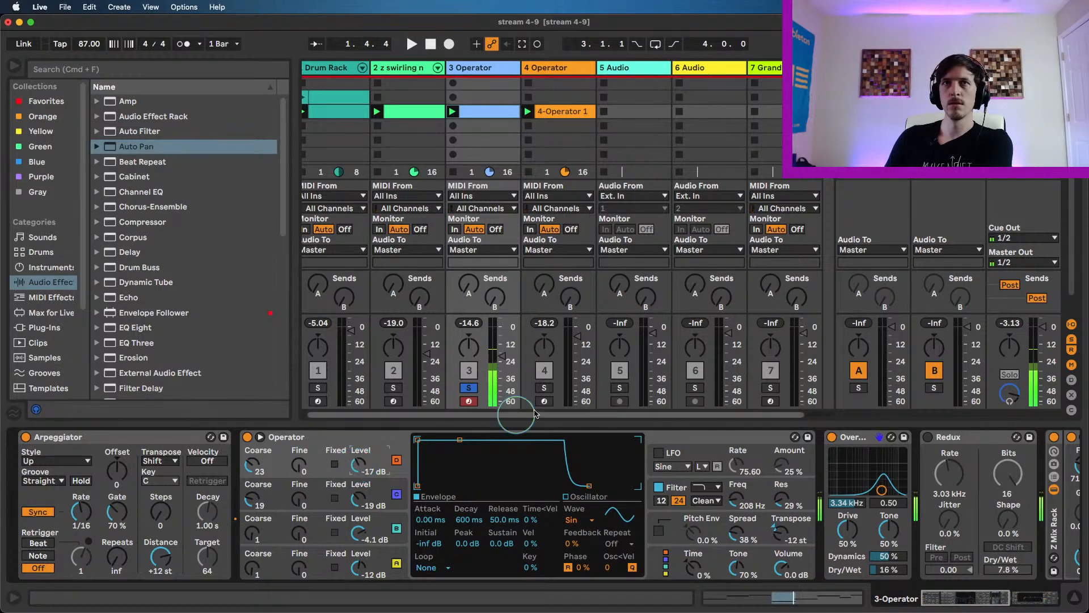
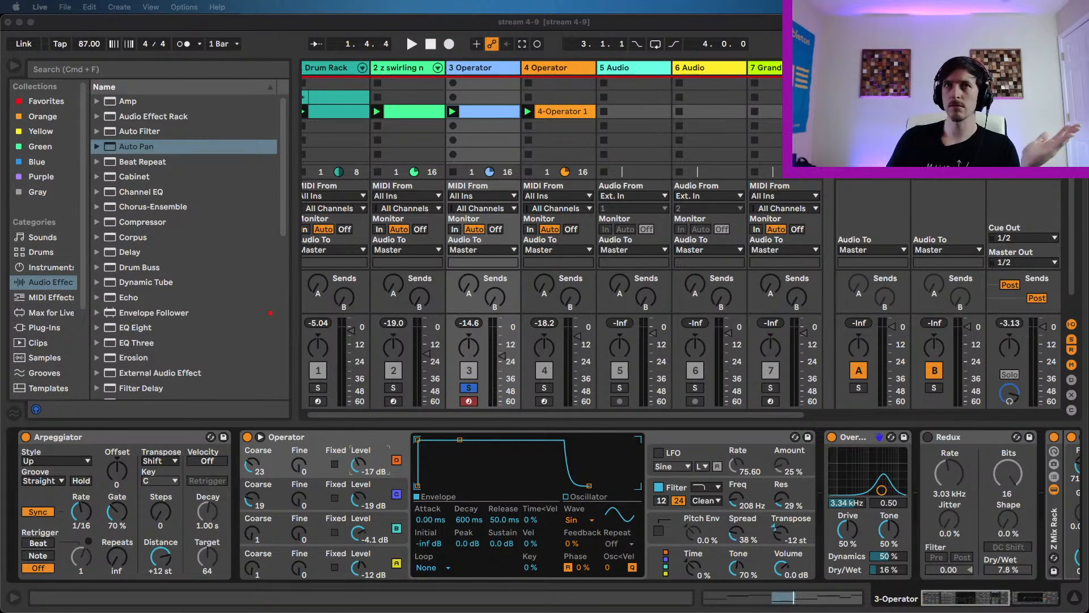
- Unsolo track 3 and, with its Arpeggiator turned off, set the Operator's oscillator D level to -15 dB
{"action": "left_click", "coordinate": [485, 420]}
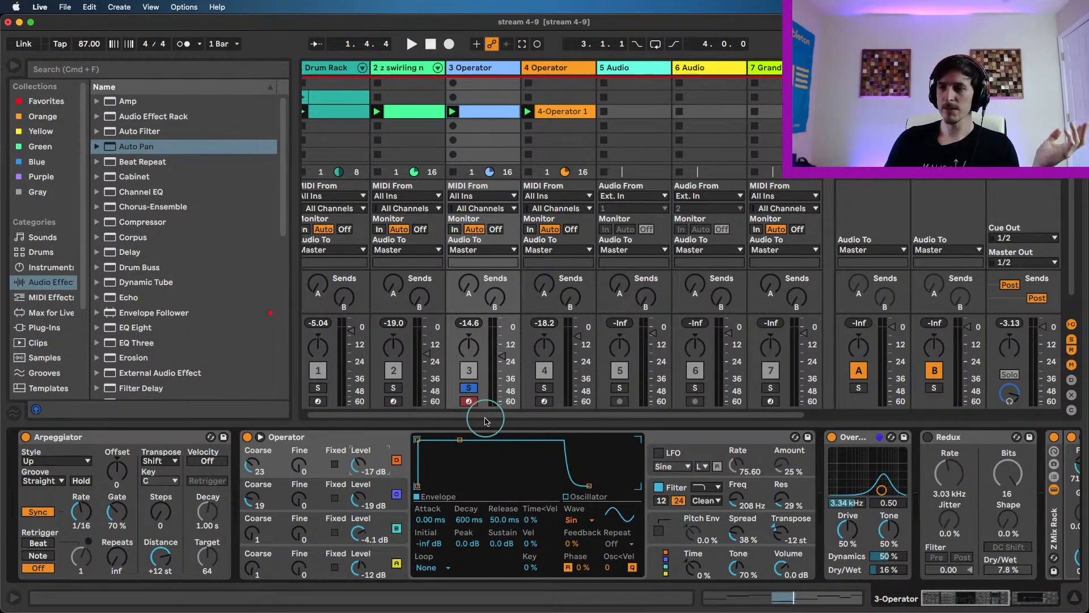
{"action": "left_click", "coordinate": [470, 388]}
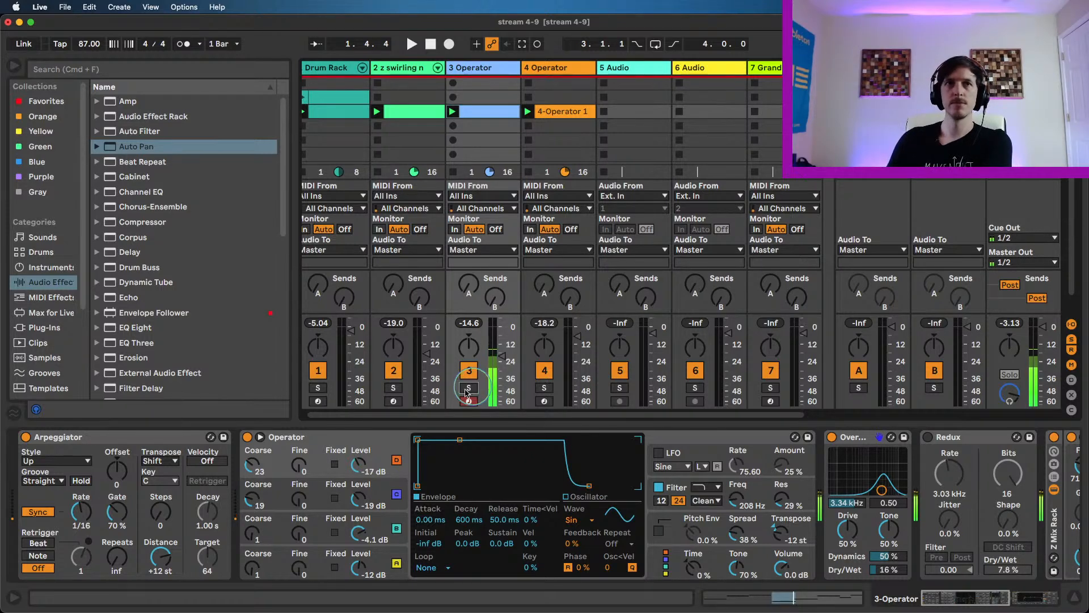
{"action": "left_click", "coordinate": [25, 437]}
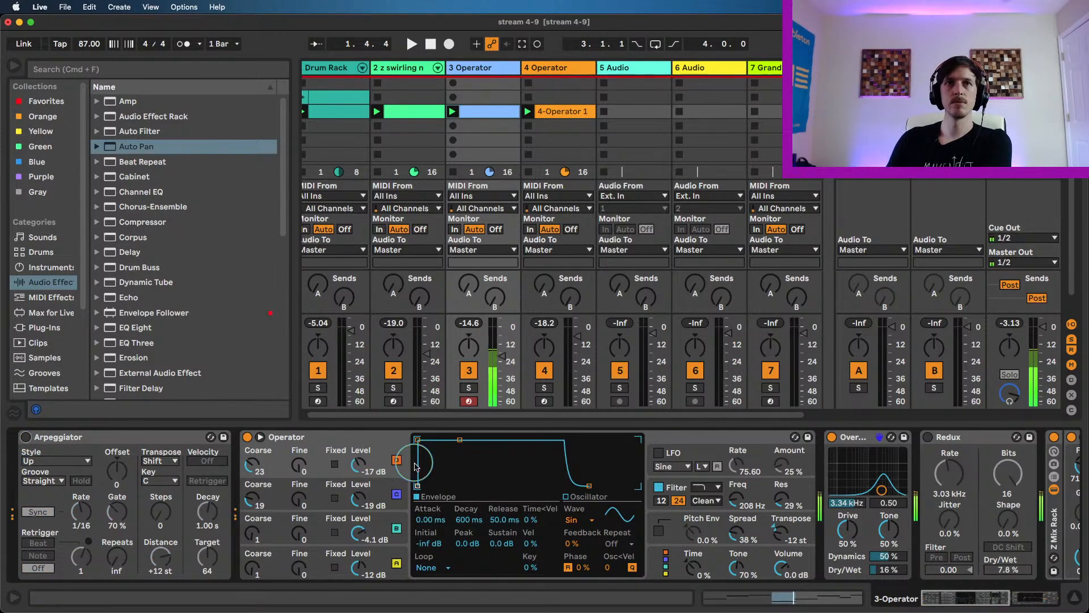
{"action": "left_click_drag", "start_coordinate": [357, 465], "coordinate": [357, 463]}
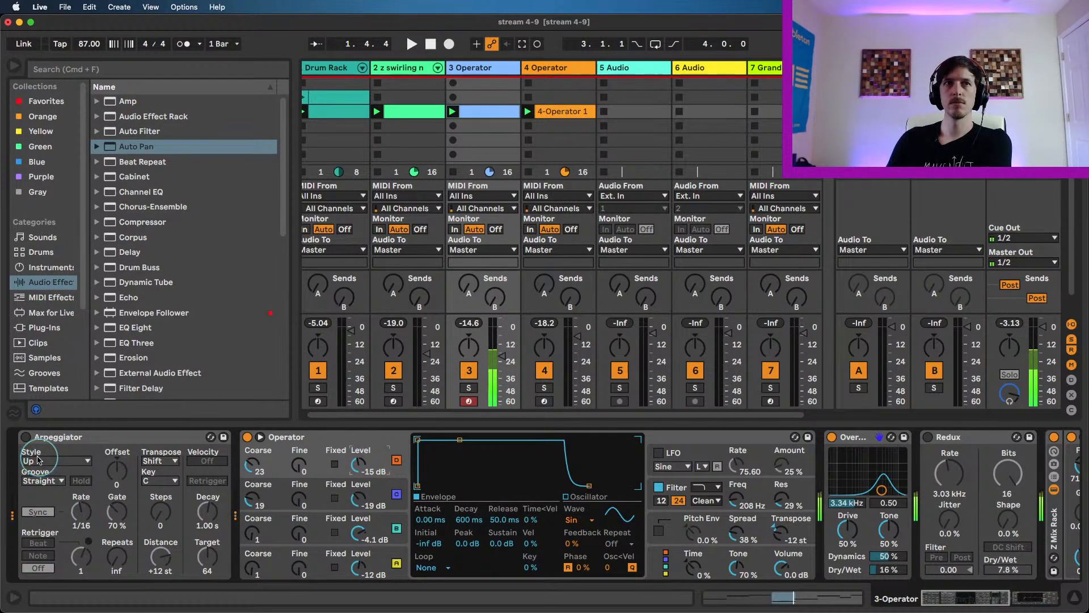
- Turn track 3's Arpeggiator back on and set its gate to 99%
{"action": "left_click", "coordinate": [25, 437]}
{"action": "mouse_move", "coordinate": [122, 513]}
{"action": "left_mouse_down"}
{"action": "mouse_move", "coordinate": [121, 502]}
{"action": "mouse_move", "coordinate": [122, 512]}
{"action": "left_mouse_up"}
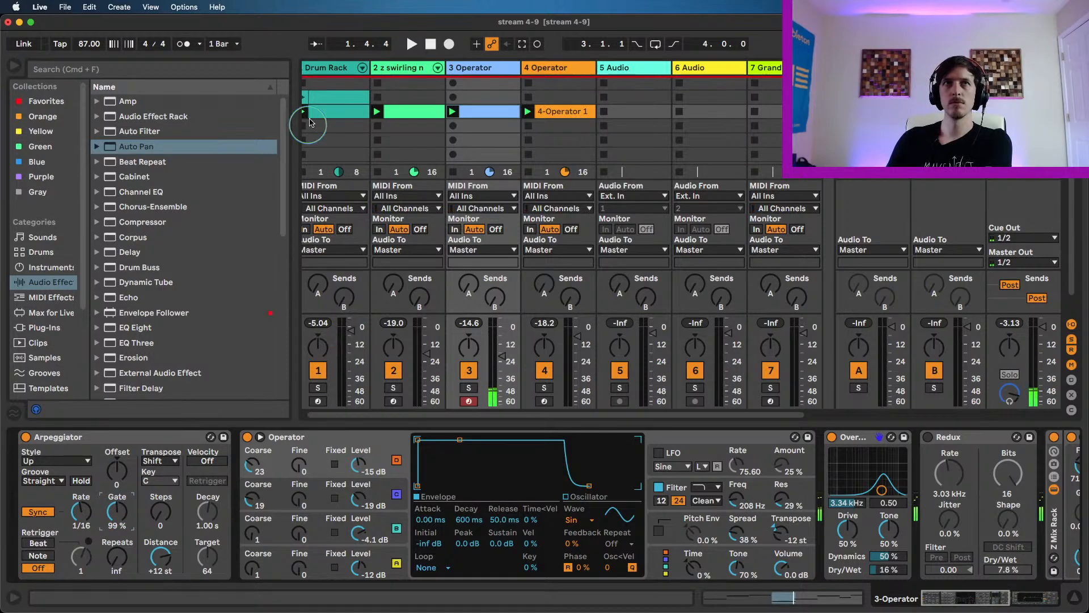
- Solo tracks 3 and 1 together and start playback
{"action": "left_click", "coordinate": [470, 388]}
{"action": "left_click", "coordinate": [318, 388]}
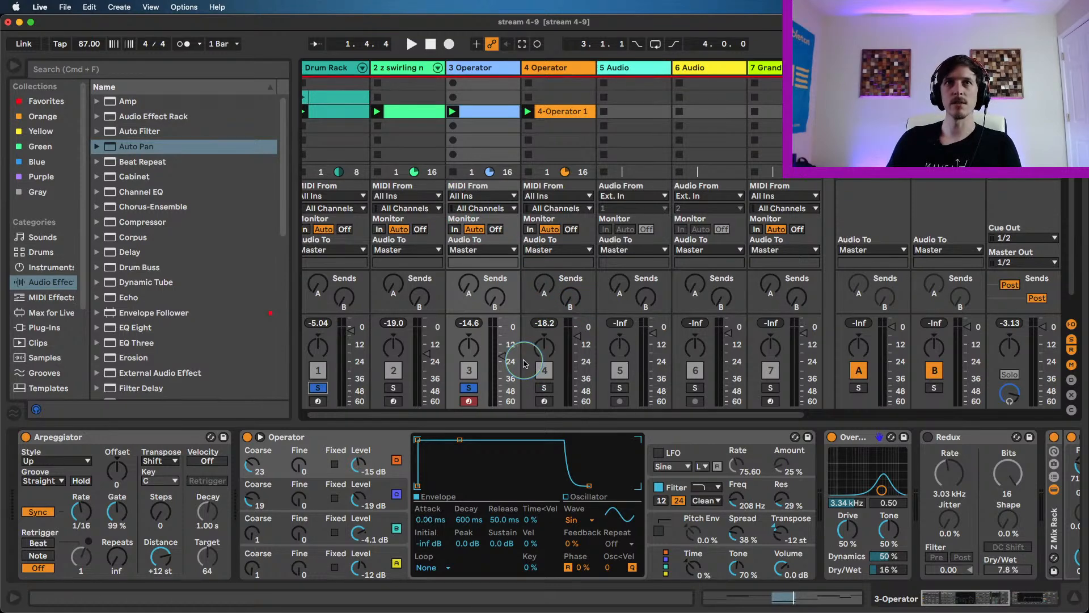
{"action": "key", "text": "space"}
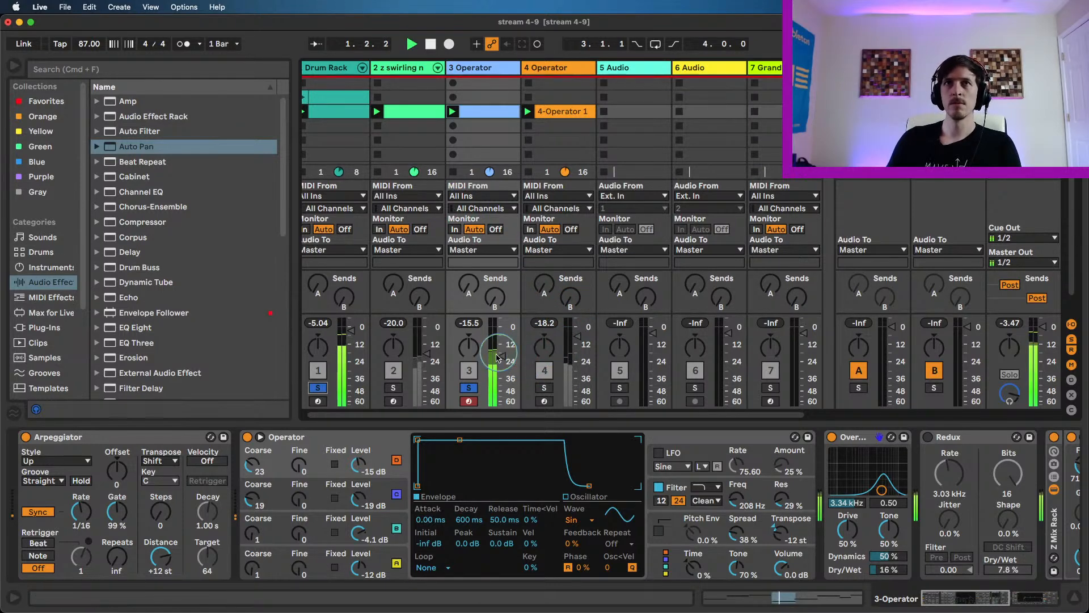
- Set the envelope decay of oscillator B in track 3's Operator to 1.66 s and its level to -17 dB, and stop playback
{"action": "left_click", "coordinate": [397, 538]}
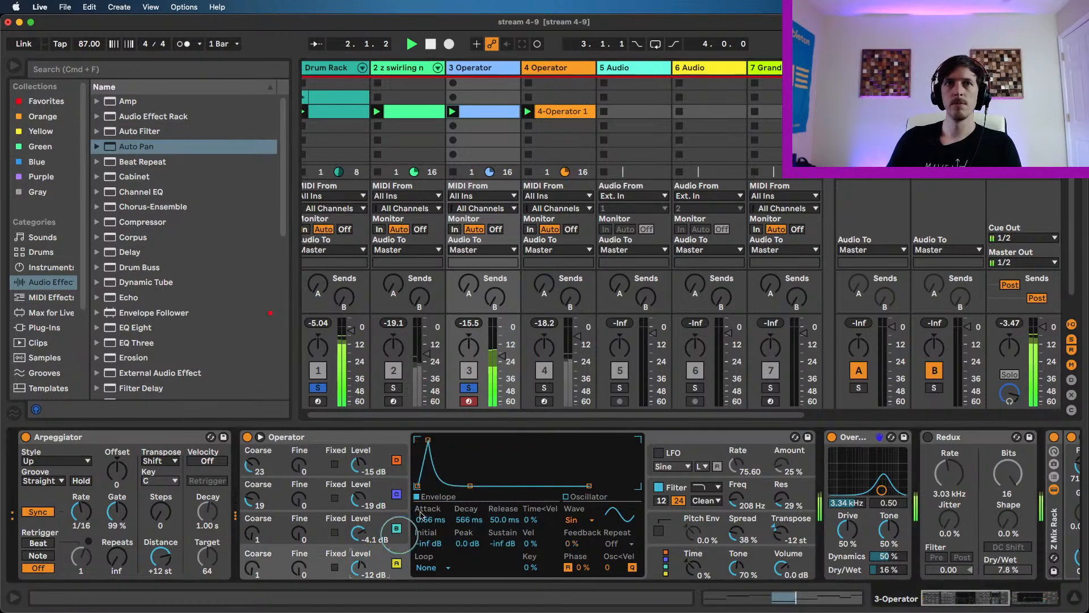
{"action": "left_click_drag", "start_coordinate": [470, 486], "coordinate": [477, 486]}
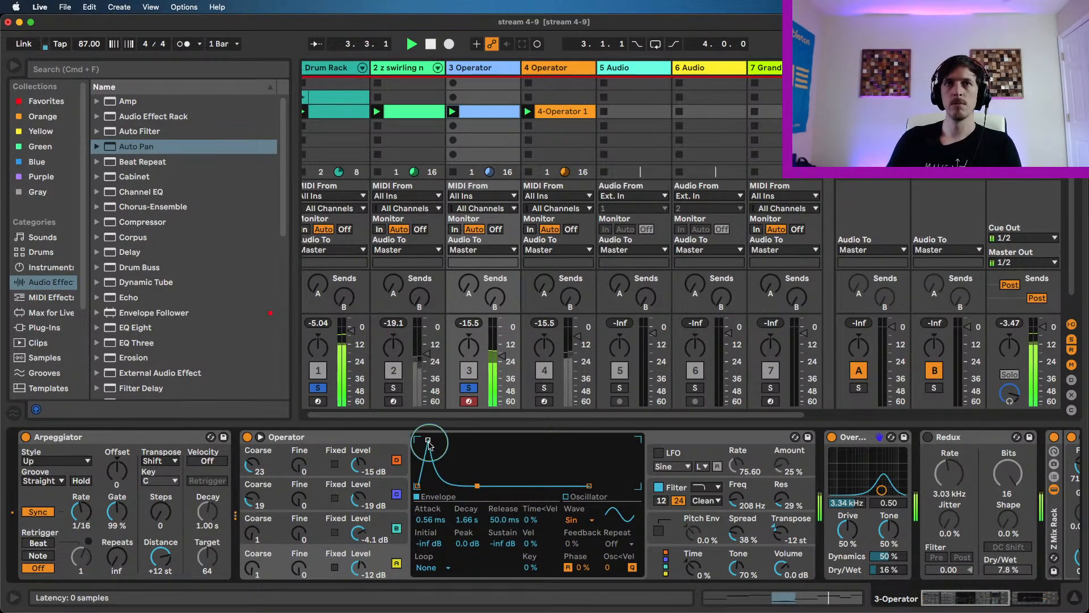
{"action": "mouse_move", "coordinate": [360, 530]}
{"action": "left_mouse_down"}
{"action": "mouse_move", "coordinate": [361, 544]}
{"action": "mouse_move", "coordinate": [360, 533]}
{"action": "left_mouse_up"}
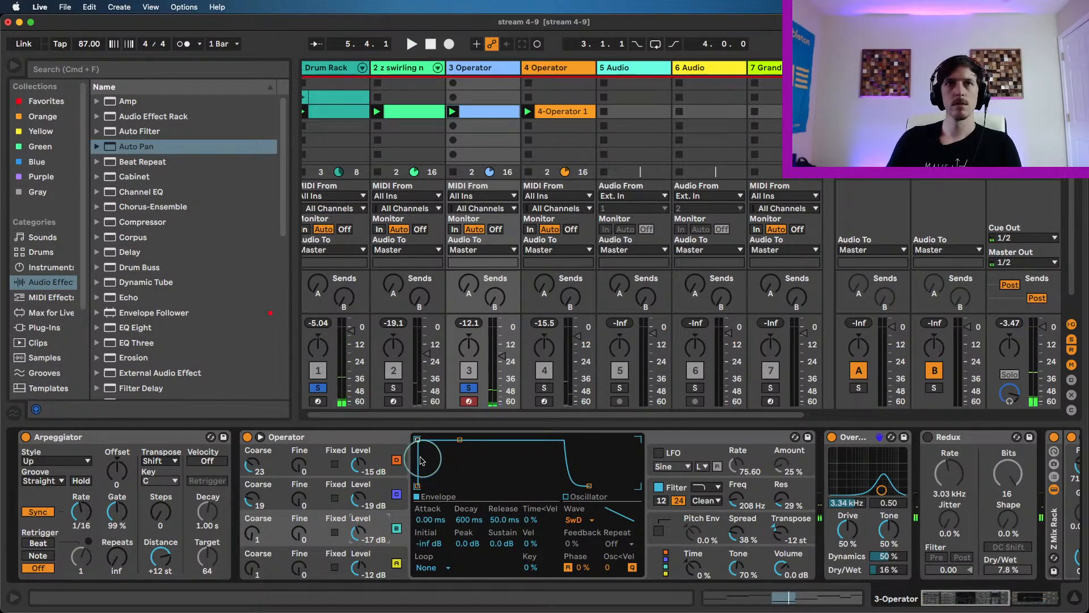
{"action": "left_click", "coordinate": [368, 434]}
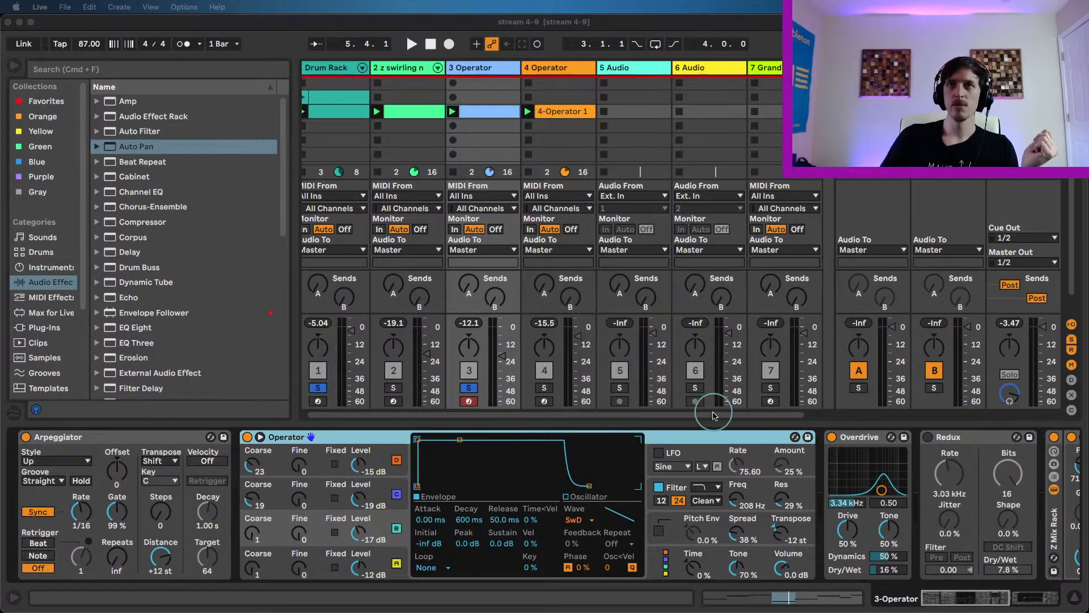
{"action": "left_click", "coordinate": [696, 438]}
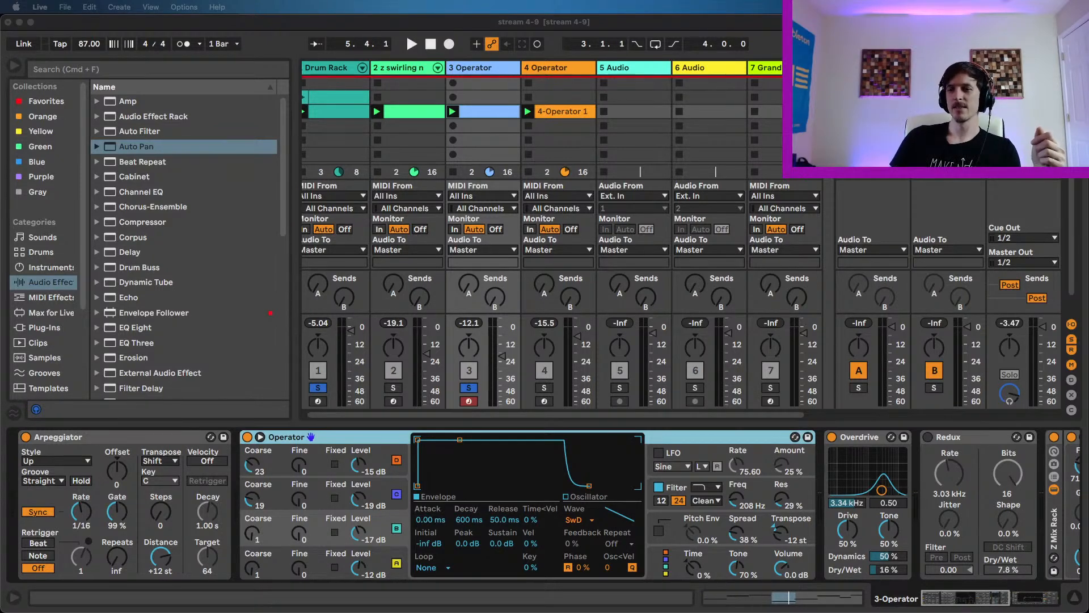
{"action": "left_click", "coordinate": [430, 29]}
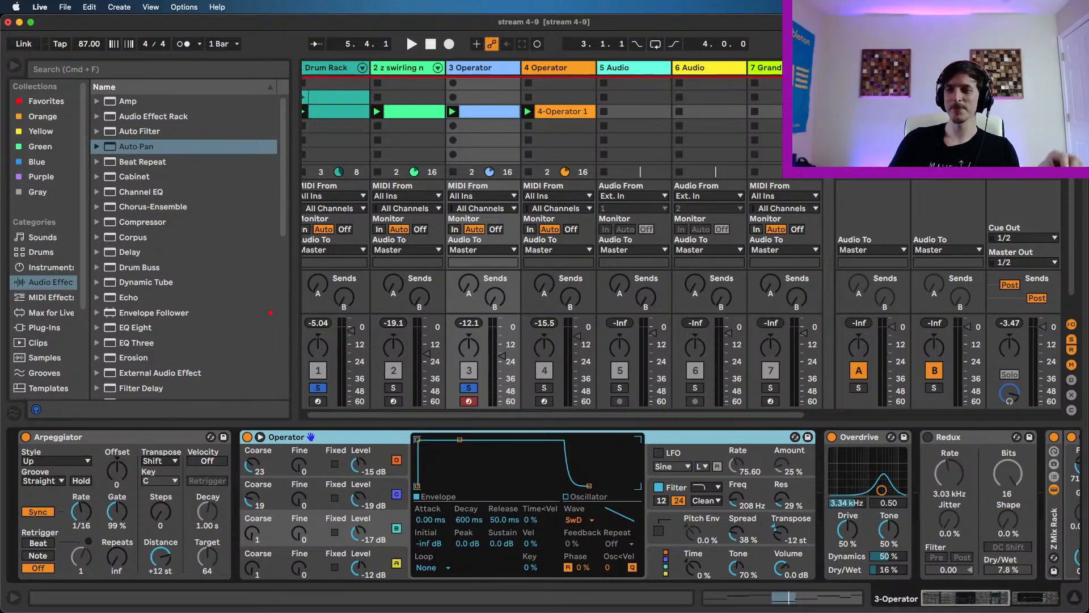
- Unsolo tracks 3 and 1, and lower track 4's volume slightly
{"action": "left_click", "coordinate": [468, 388]}
{"action": "left_click", "coordinate": [312, 390]}
{"action": "left_click", "coordinate": [311, 390]}
{"action": "left_click_drag", "start_coordinate": [580, 334], "coordinate": [582, 364]}
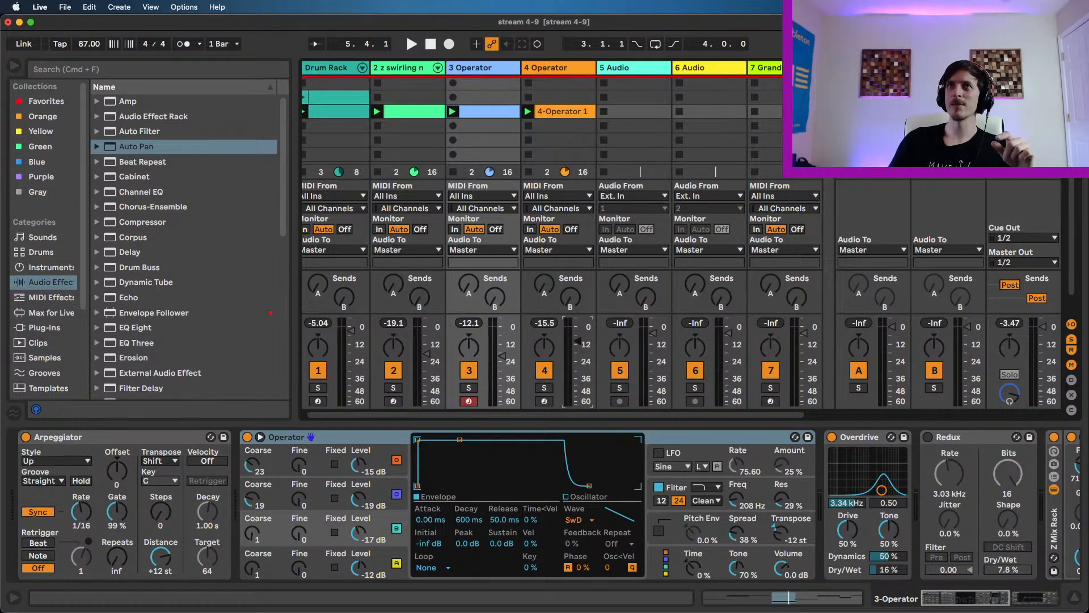
- Delete the unused tracks 5, 6 and 7
{"action": "left_click", "coordinate": [778, 68]}
{"action": "key", "text": "Delete"}
{"action": "key", "text": "Delete"}
{"action": "key", "text": "Delete"}
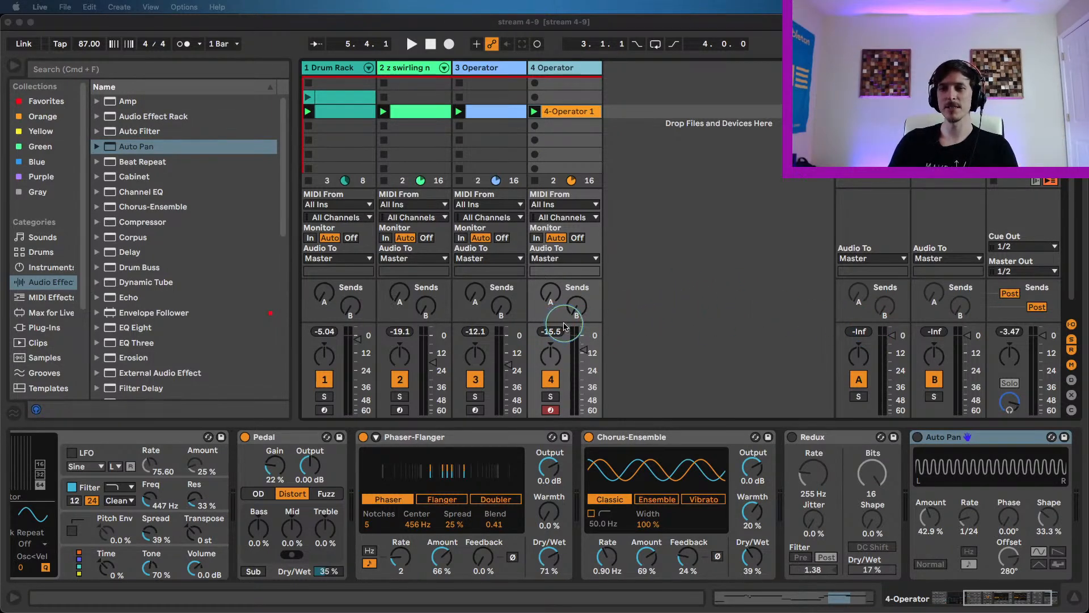
- Play the set, lower track 3's volume to -24 dB, and stop playback
{"action": "left_click", "coordinate": [593, 221]}
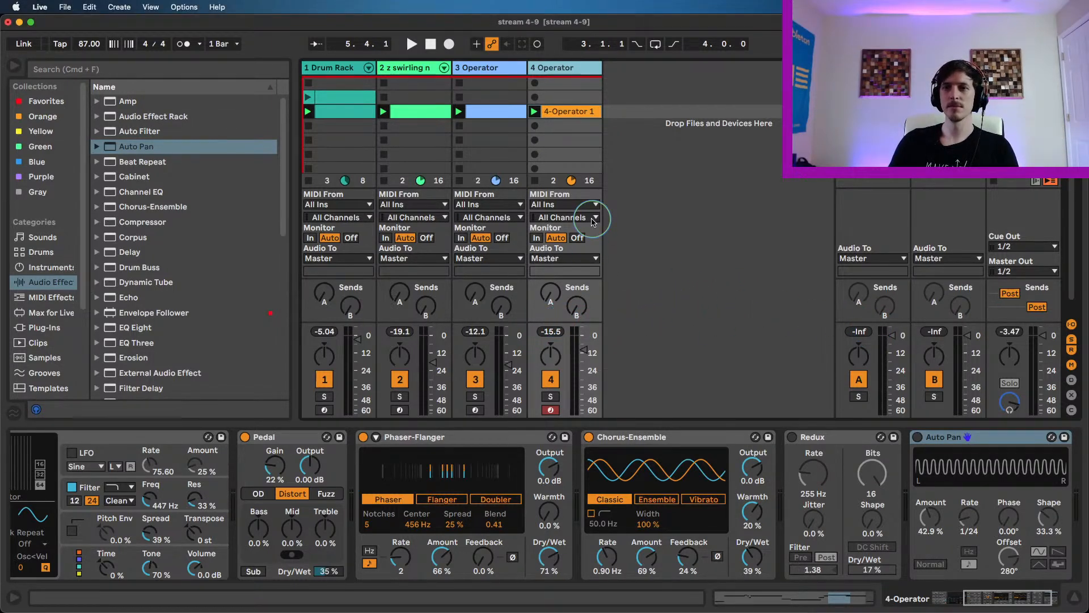
{"action": "key", "text": "space"}
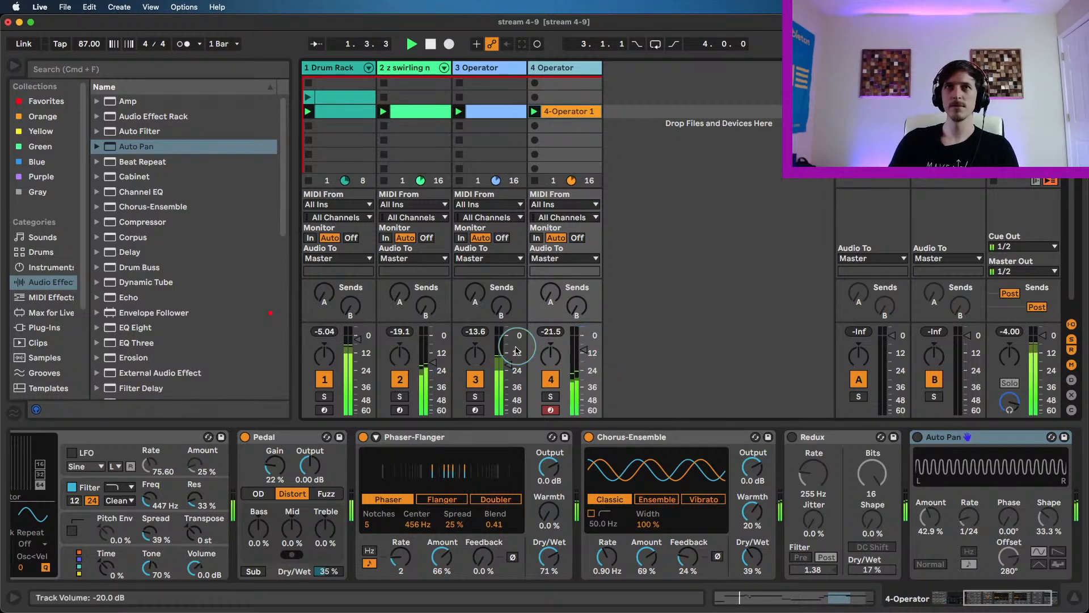
{"action": "left_click_drag", "start_coordinate": [509, 365], "coordinate": [508, 371]}
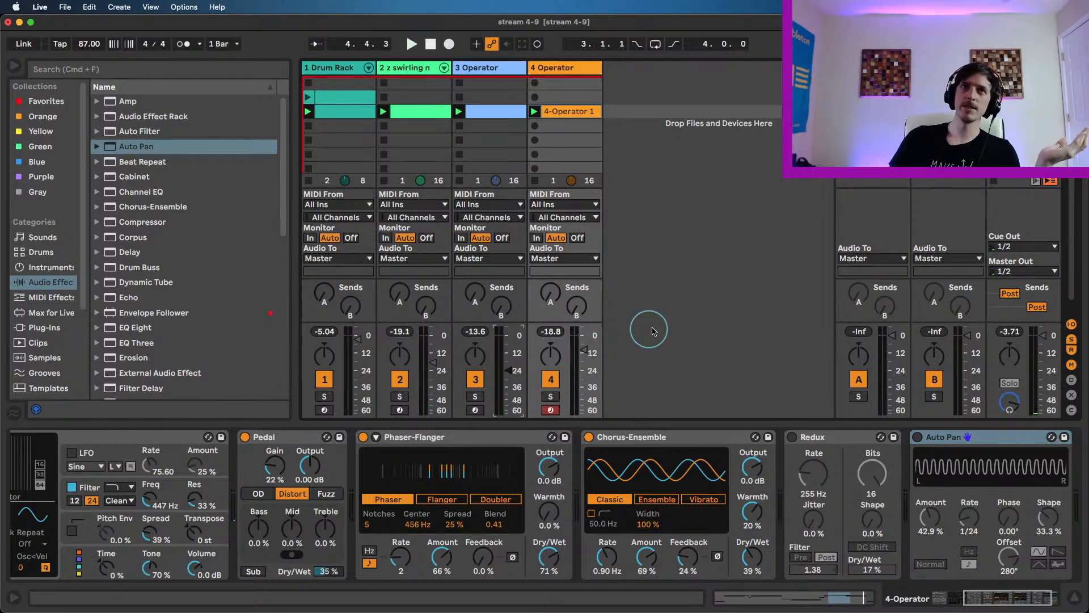
{"action": "left_click", "coordinate": [493, 141]}
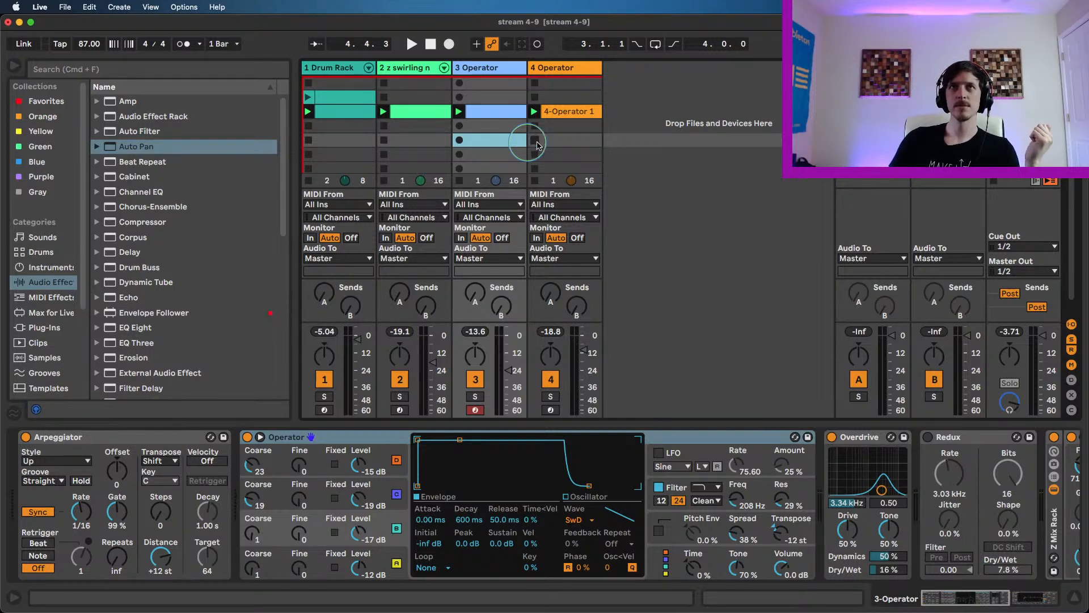
{"action": "left_click", "coordinate": [589, 141]}
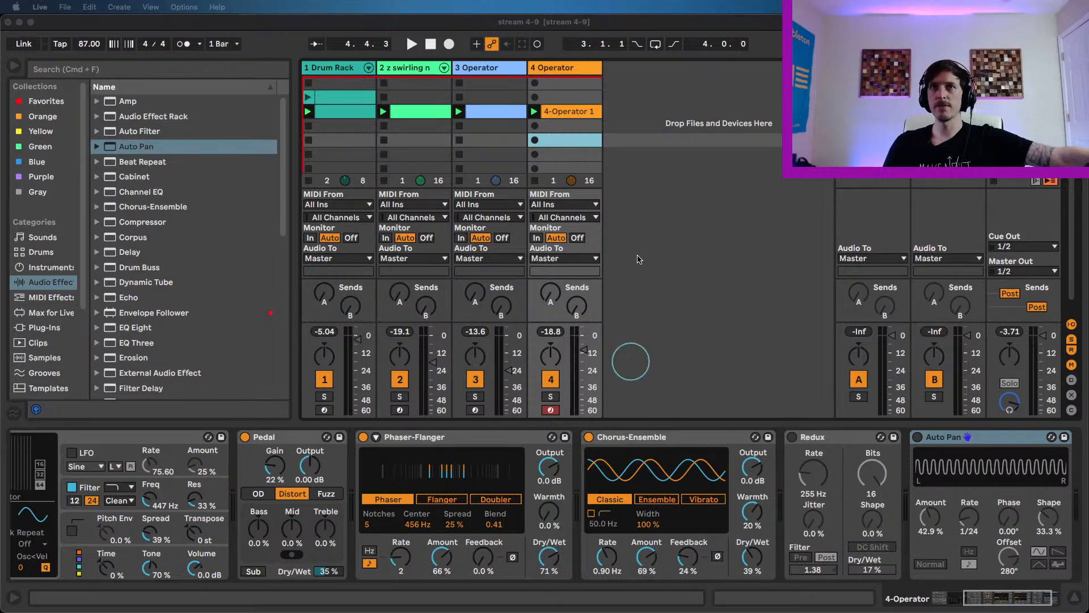
{"action": "left_click", "coordinate": [495, 429]}
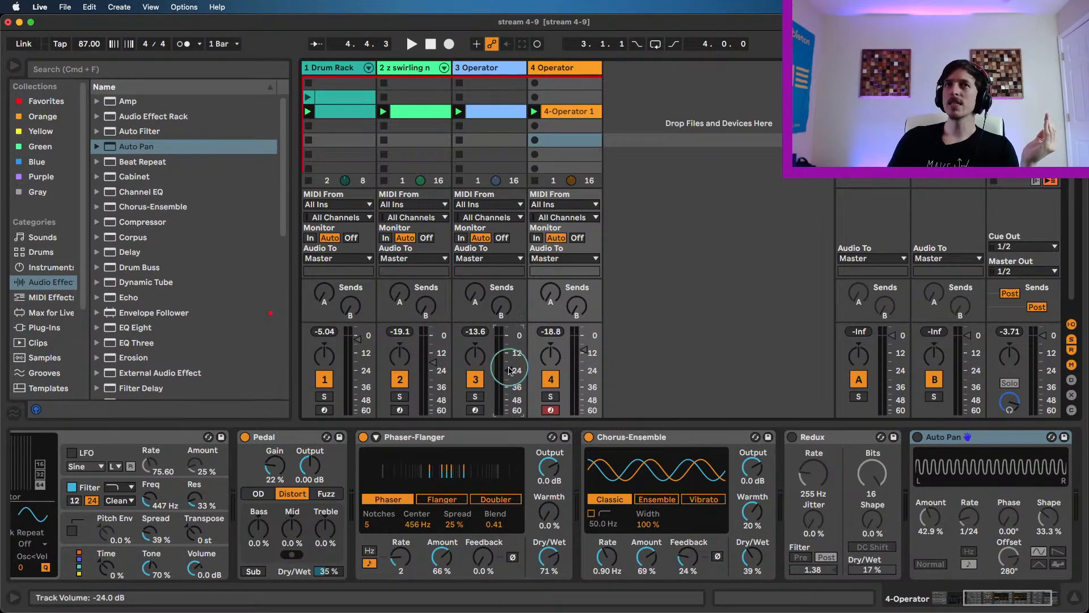
- Set track 3's volume to -18 dB and lower track 1's volume to about -12 dB
{"action": "left_click_drag", "start_coordinate": [509, 372], "coordinate": [506, 367]}
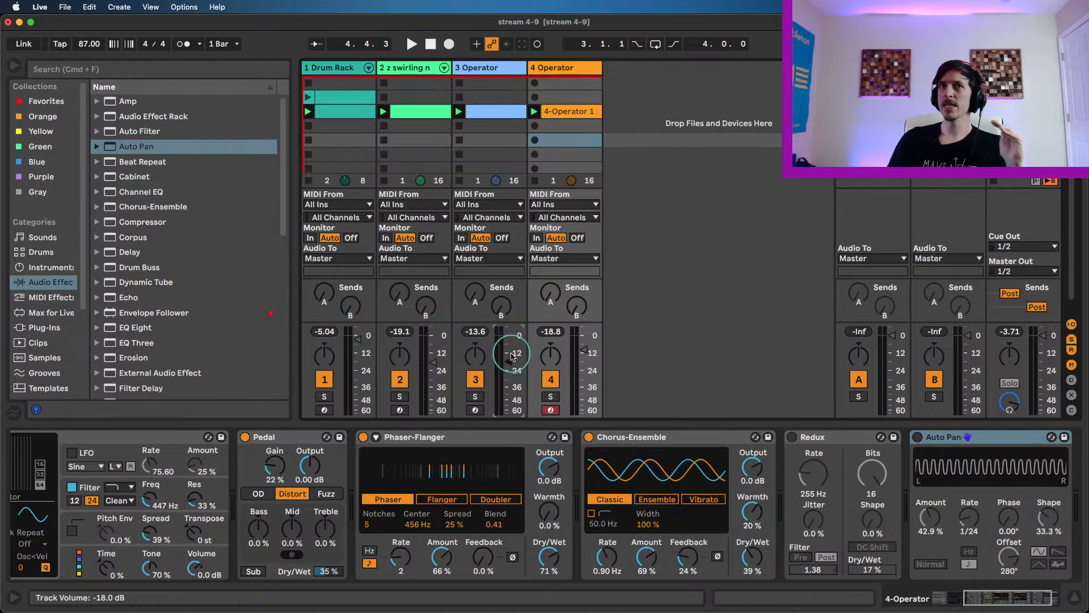
{"action": "left_click_drag", "start_coordinate": [356, 342], "coordinate": [358, 350]}
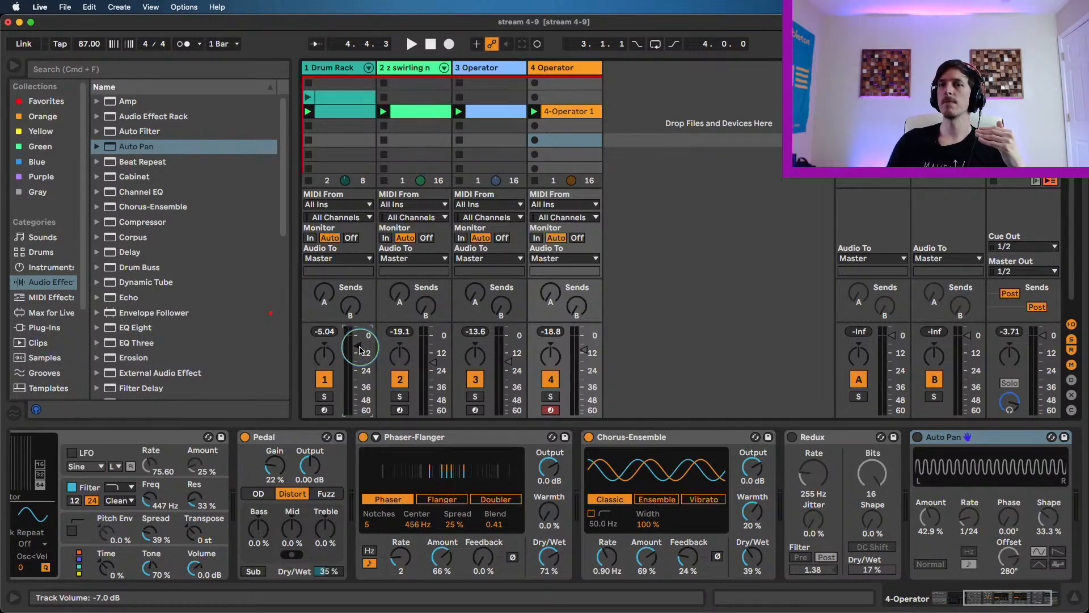
{"action": "left_click_drag", "start_coordinate": [359, 349], "coordinate": [359, 357]}
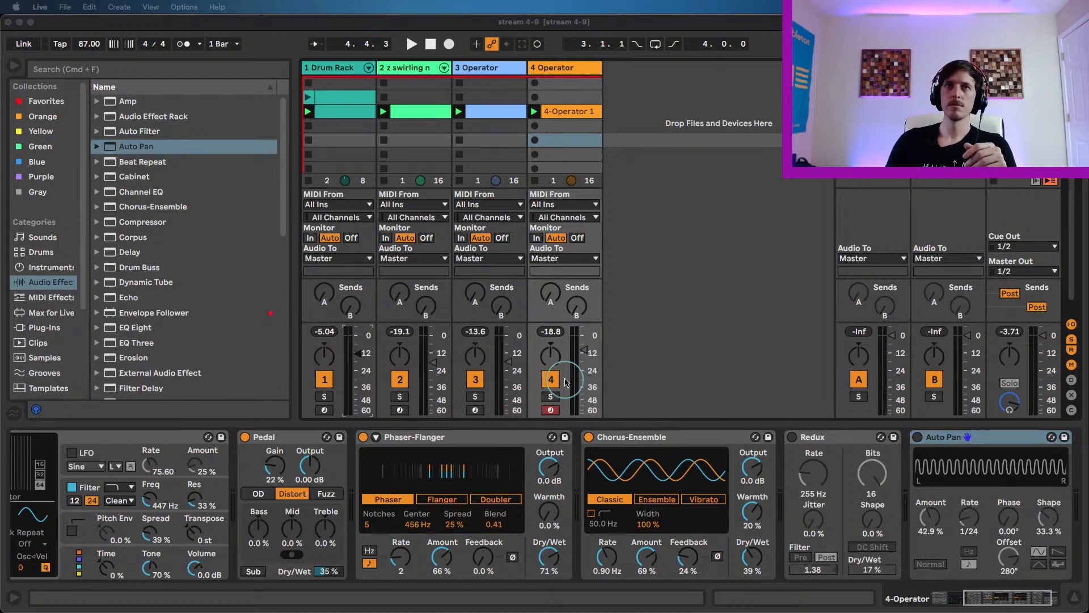
- Raise the volumes of all four tracks, bringing tracks 1 and 3 to about 0 dB
{"action": "left_click", "coordinate": [619, 330]}
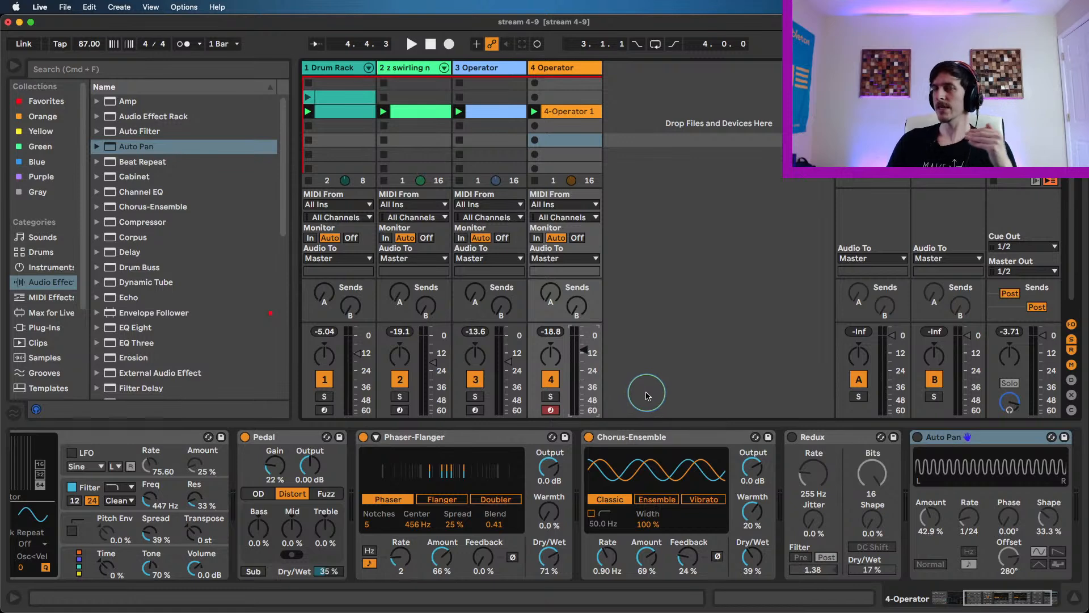
{"action": "left_click_drag", "start_coordinate": [585, 376], "coordinate": [582, 341]}
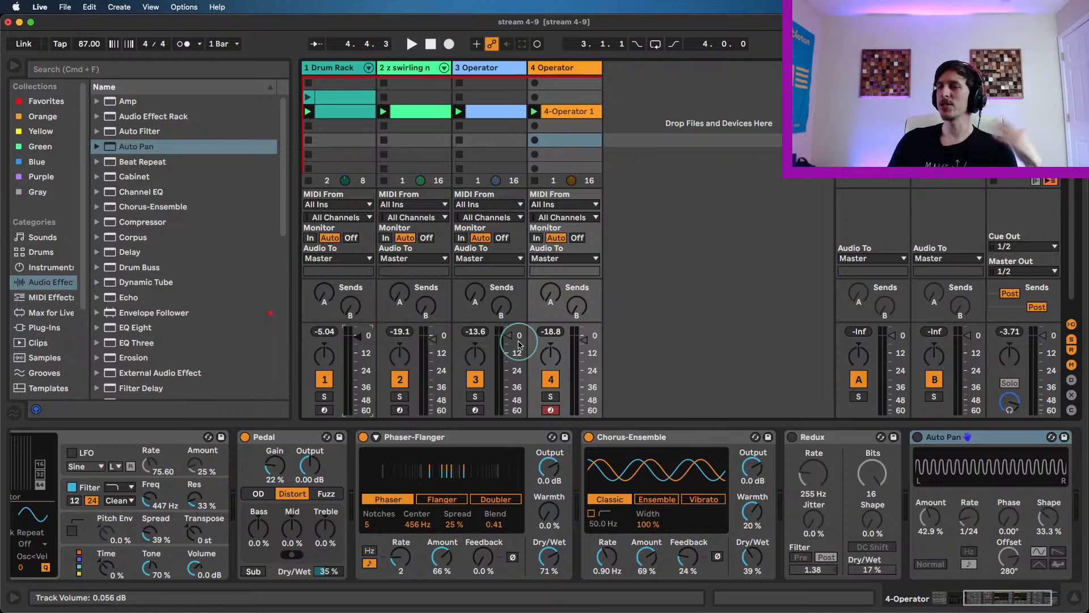
- Lower the volumes of tracks 1, 2 and 3 to about -12 dB and track 4 to about -16 dB
{"action": "left_click_drag", "start_coordinate": [355, 337], "coordinate": [356, 347]}
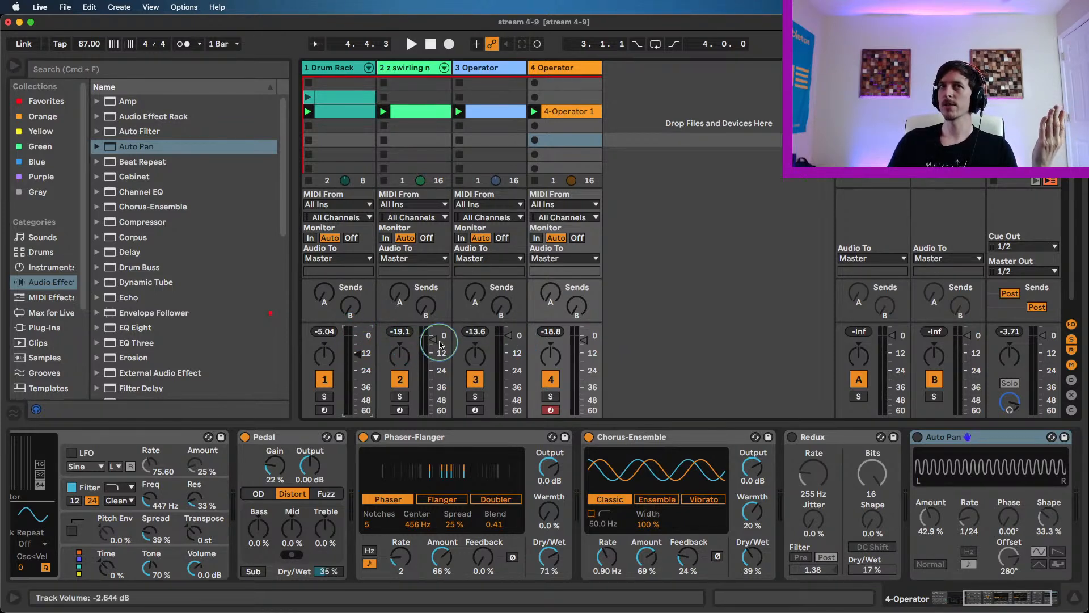
{"action": "left_click_drag", "start_coordinate": [433, 338], "coordinate": [433, 357]}
{"action": "left_click_drag", "start_coordinate": [507, 340], "coordinate": [511, 356]}
{"action": "left_click_drag", "start_coordinate": [581, 345], "coordinate": [585, 365]}
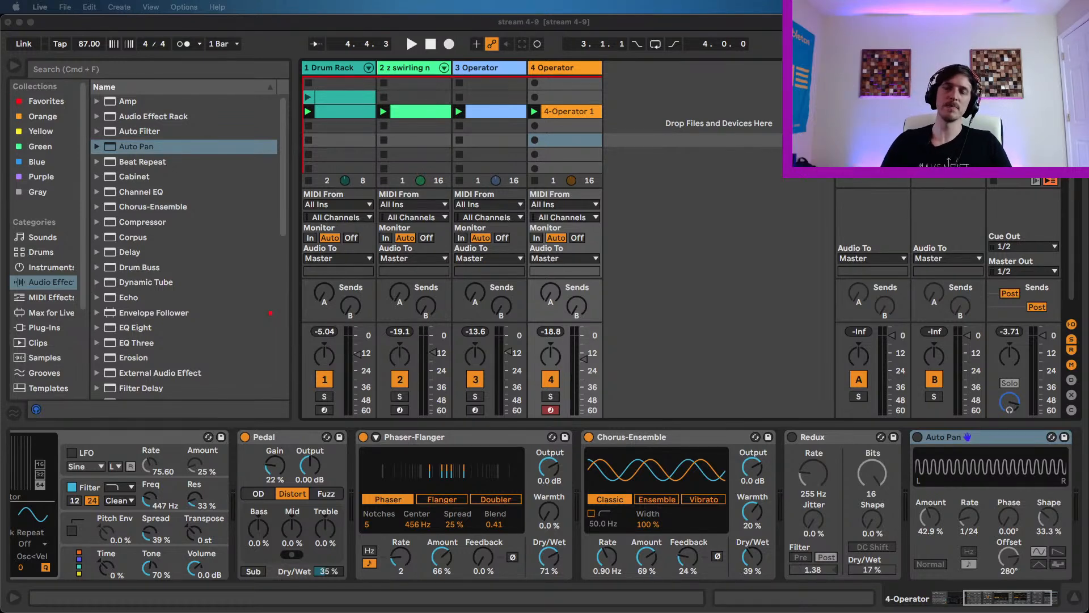
{"action": "left_click", "coordinate": [809, 291]}
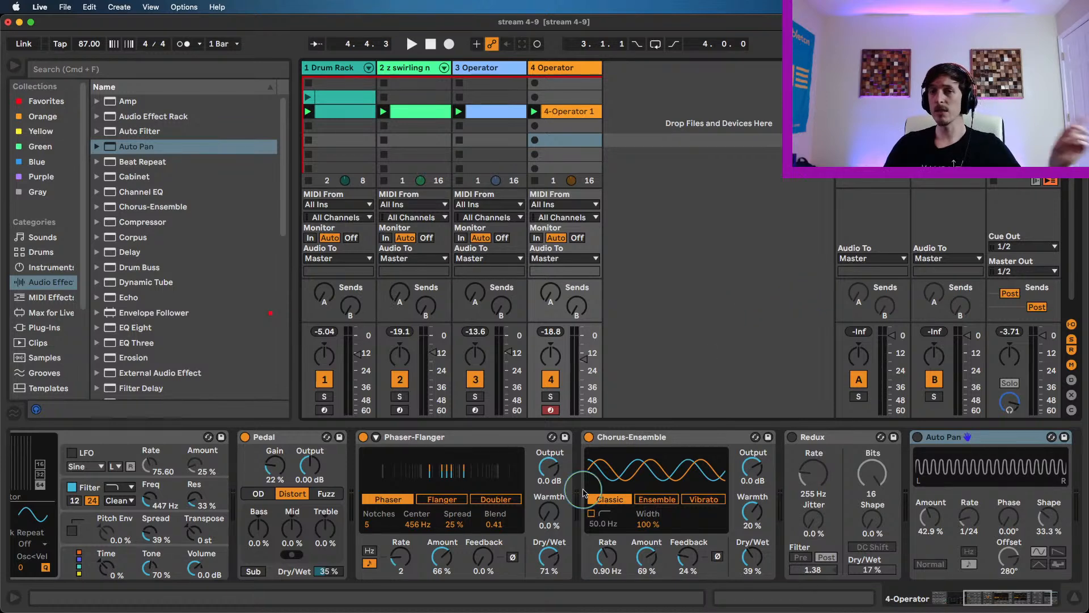
{"action": "left_click", "coordinate": [611, 440]}
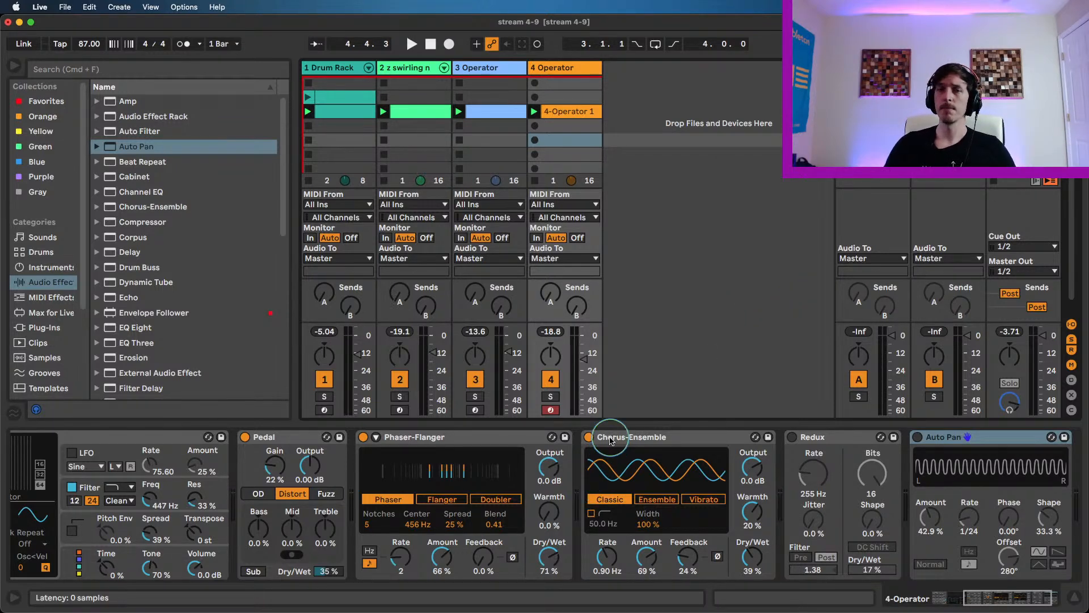